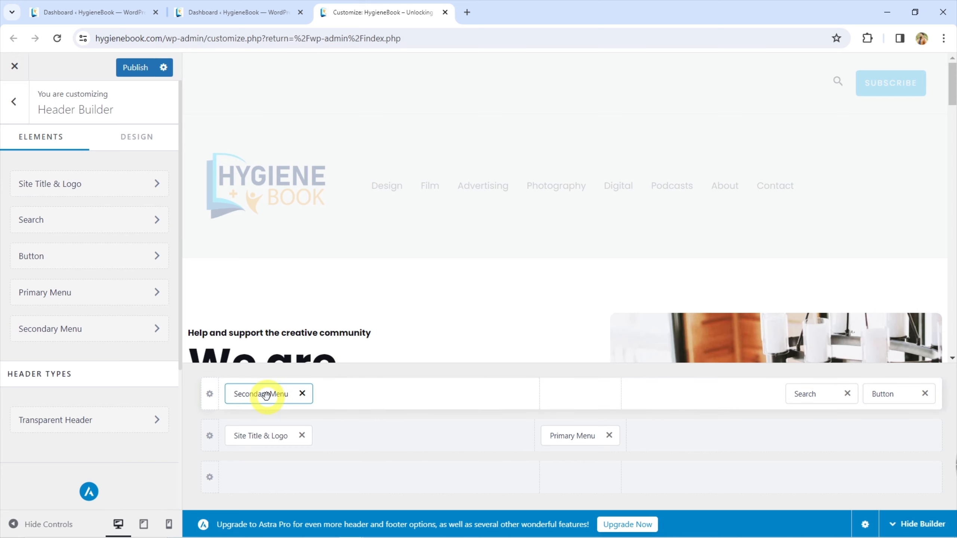
Step: Open the header's Secondary Menu settings and assign the Footer Menu to the Secondary Menu location
click(266, 394)
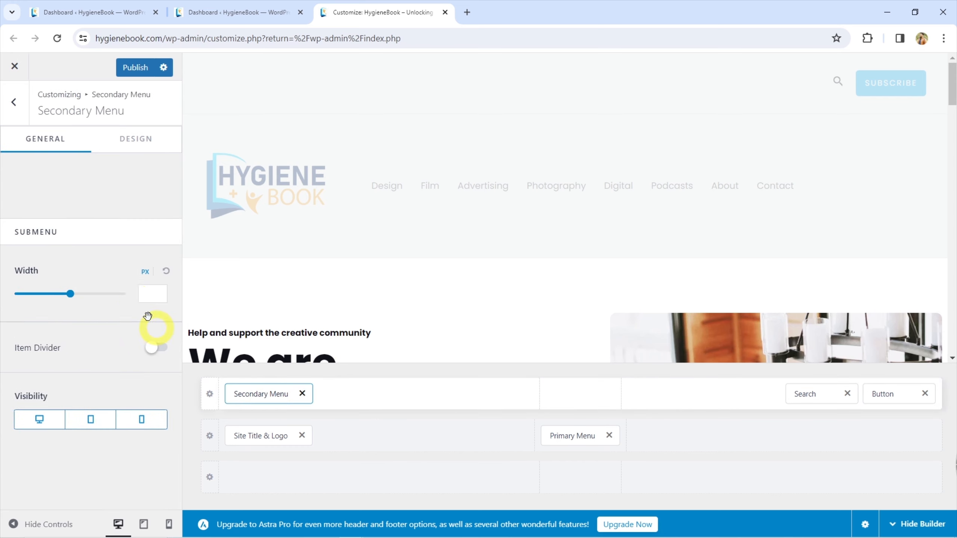
click(100, 187)
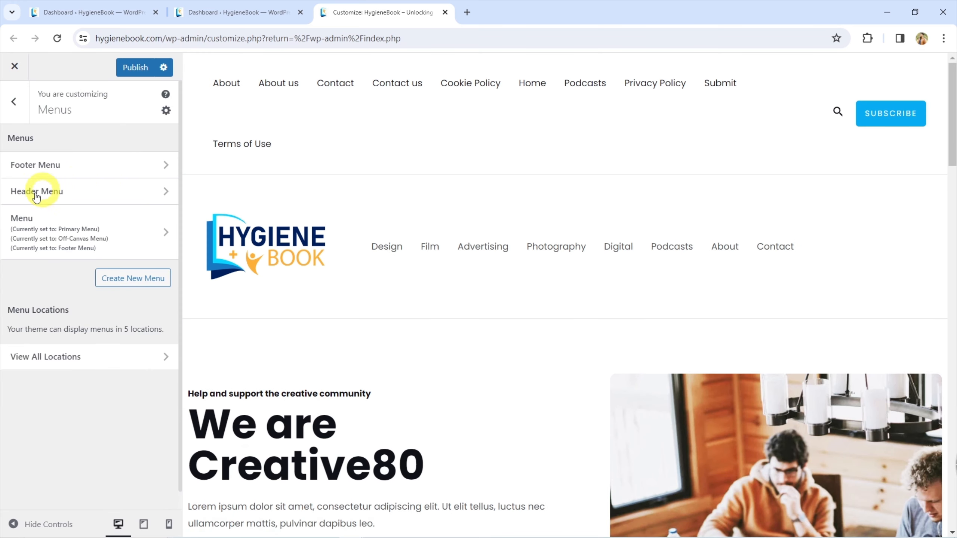
click(22, 196)
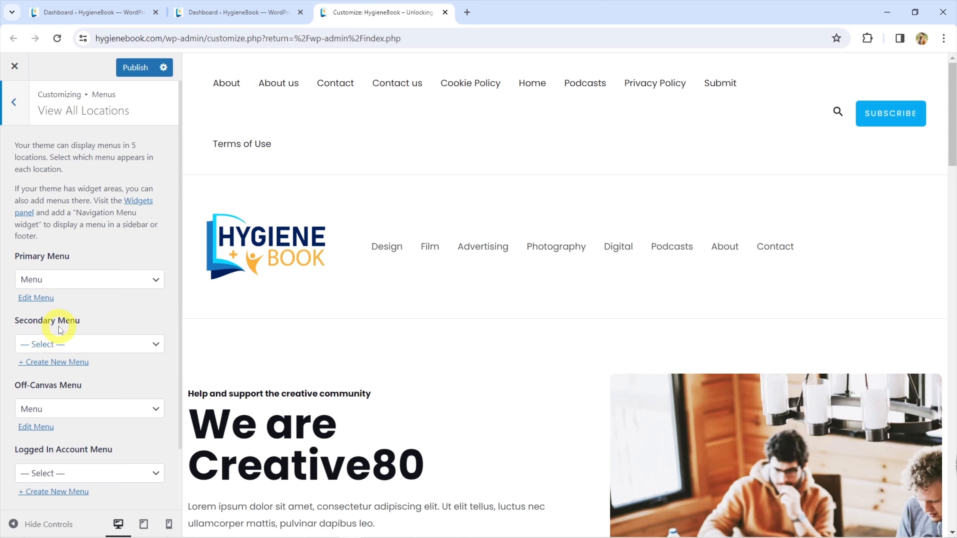
click(56, 351)
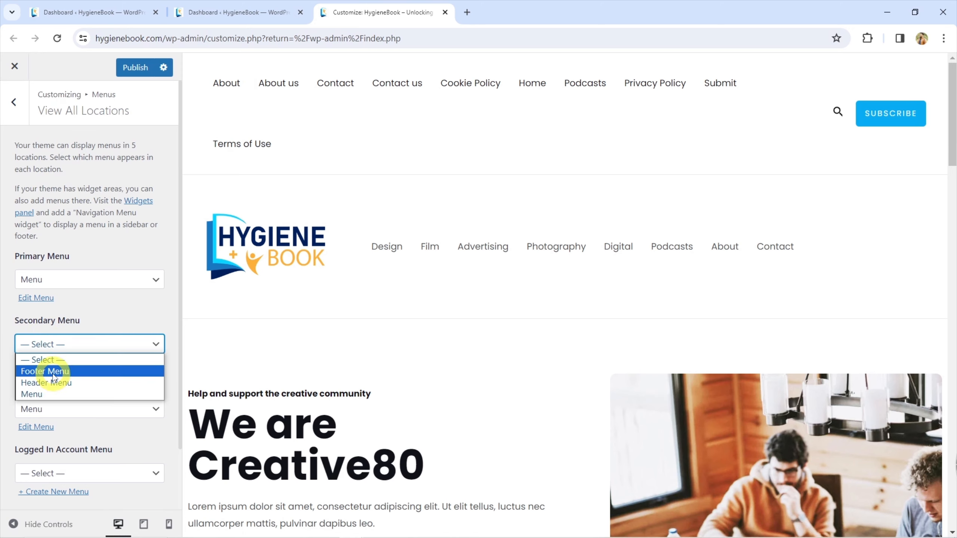
click(52, 370)
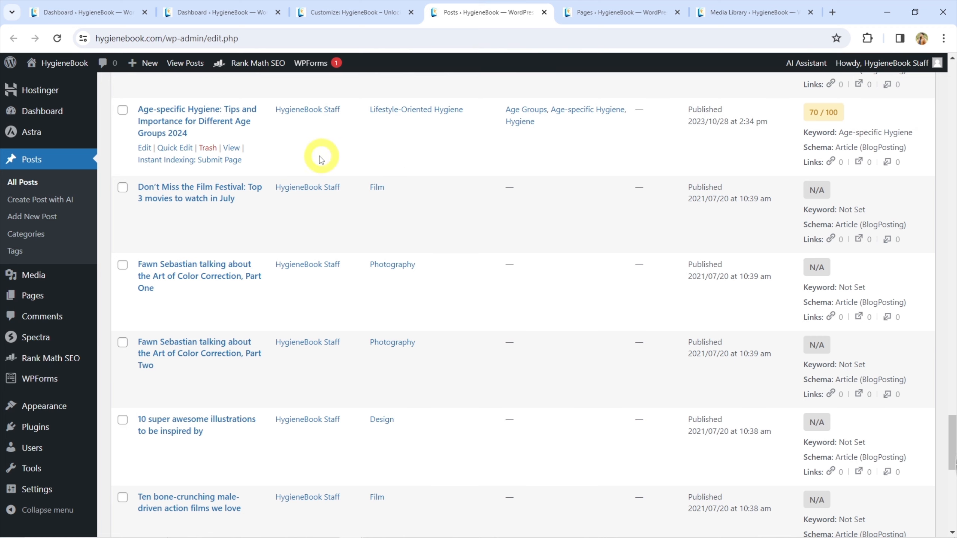
Step: Look through the posts list and select the demo post "Don't Miss the Film Festival: Top 3 movies to watch in July"
scroll(424, 201, up, 4)
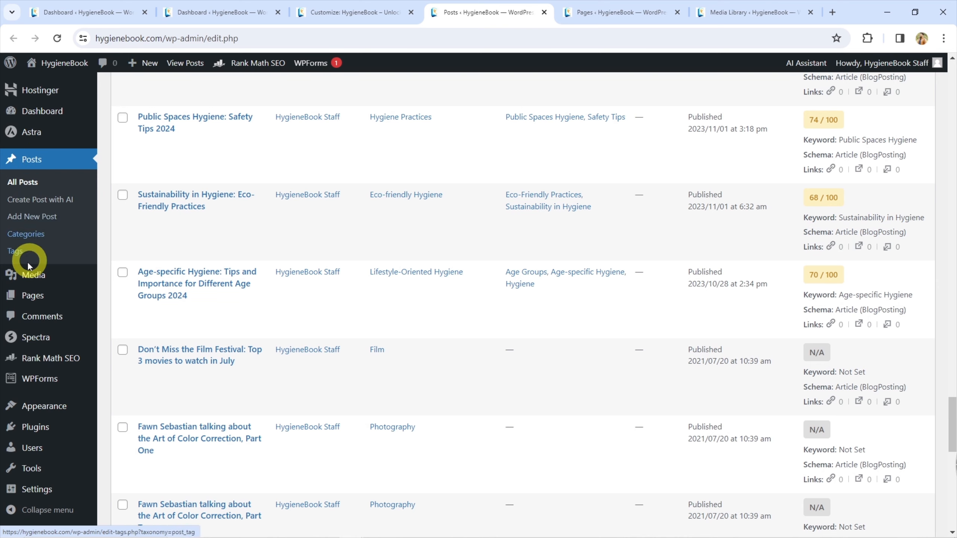
mouse_move(34, 303)
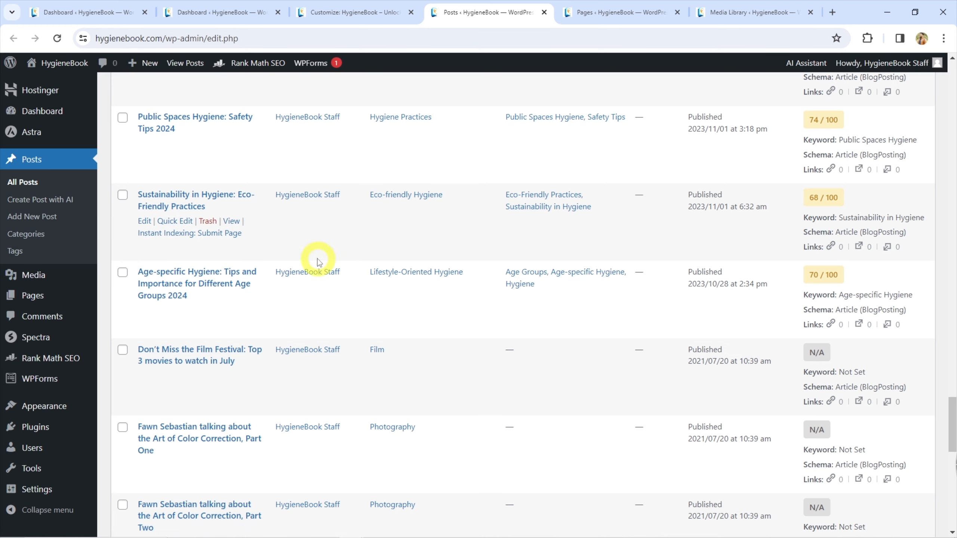
scroll(124, 266, down, 2)
click(123, 268)
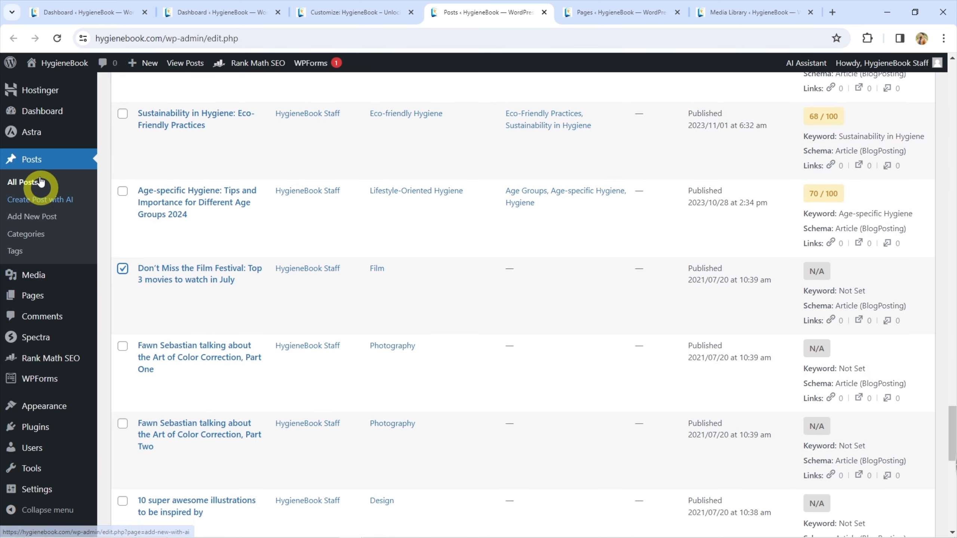
scroll(493, 252, up, 2)
scroll(493, 259, up, 3)
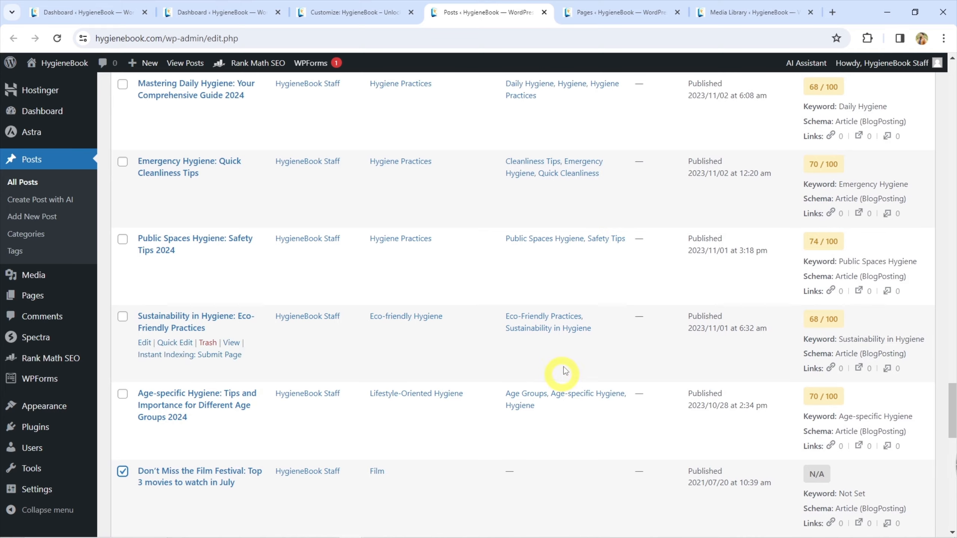
scroll(341, 132, up, 5)
scroll(476, 246, up, 20)
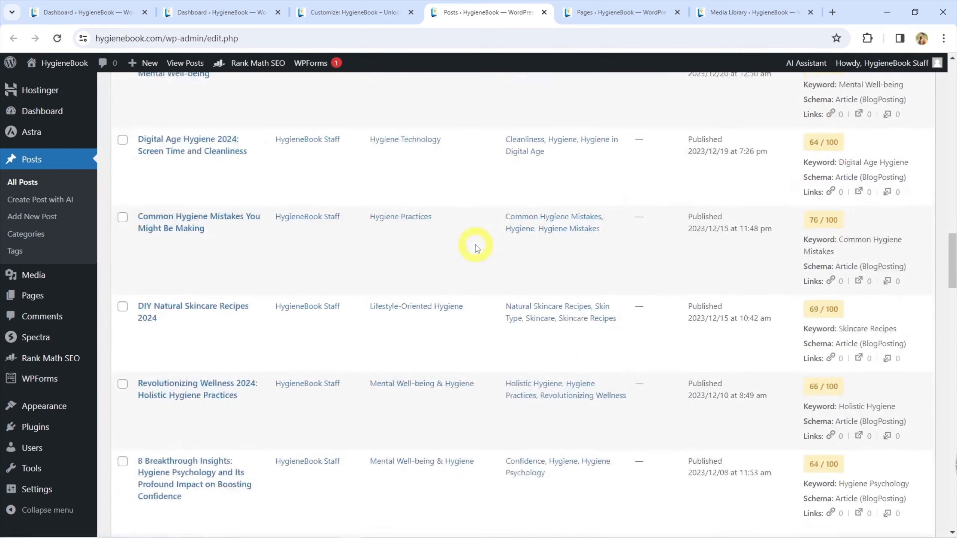
scroll(476, 246, down, 20)
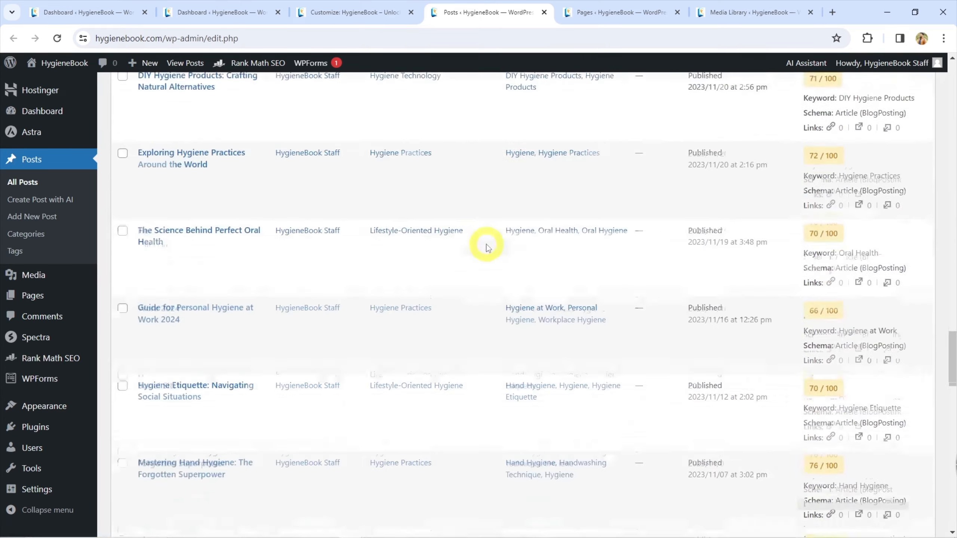
scroll(486, 247, down, 2)
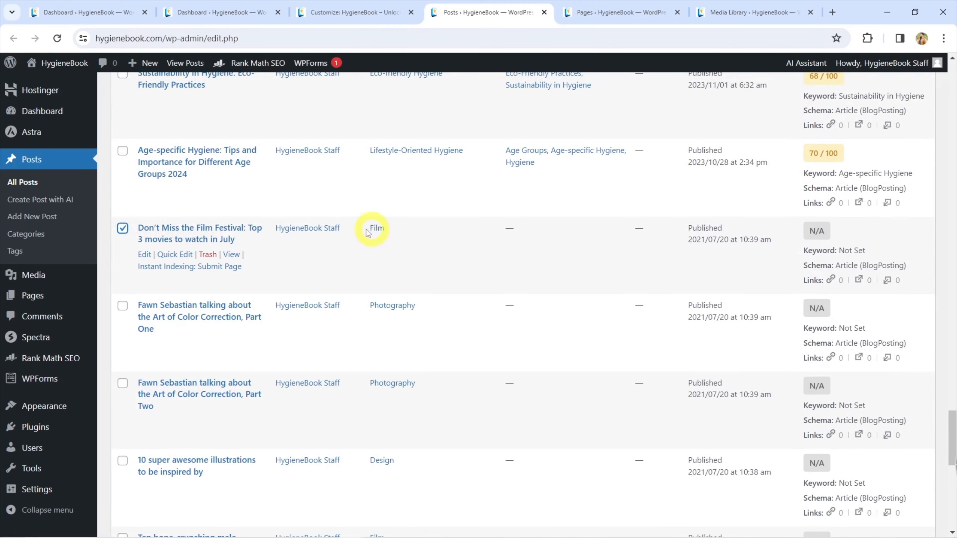
Step: Select the remaining demo posts dated July 2021 and move all selected demo posts to the Trash in bulk
click(123, 383)
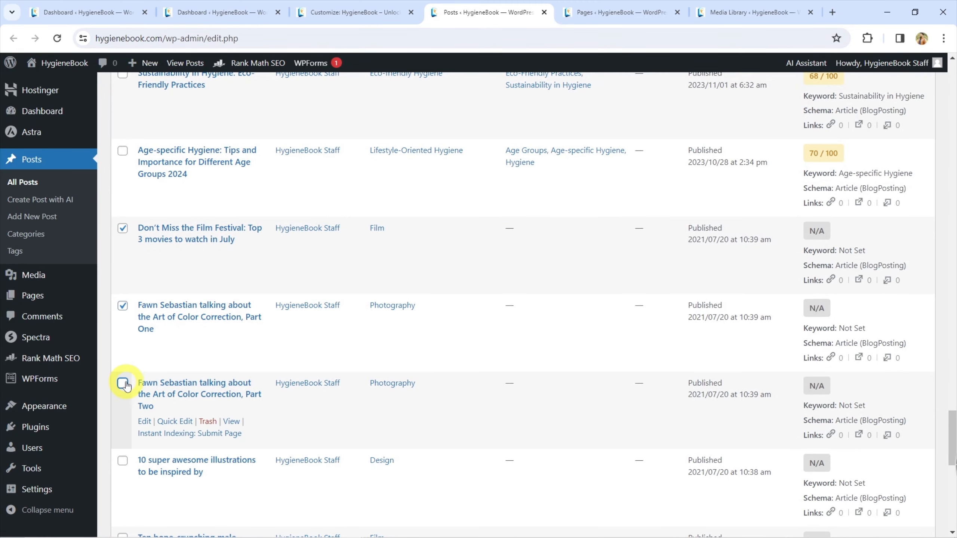
scroll(132, 294, down, 4)
scroll(126, 279, down, 4)
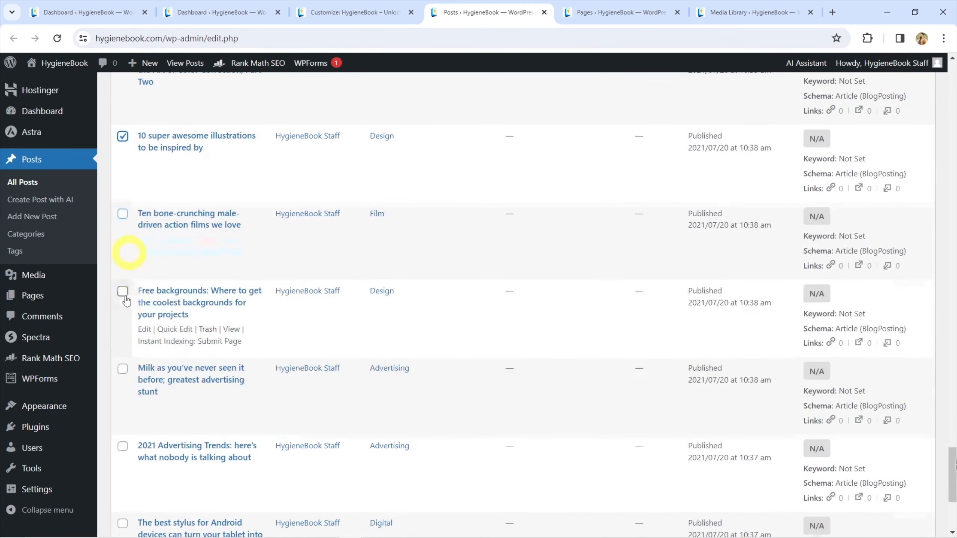
click(122, 214)
click(123, 293)
scroll(124, 286, down, 3)
click(122, 246)
click(123, 324)
scroll(124, 324, down, 3)
click(171, 485)
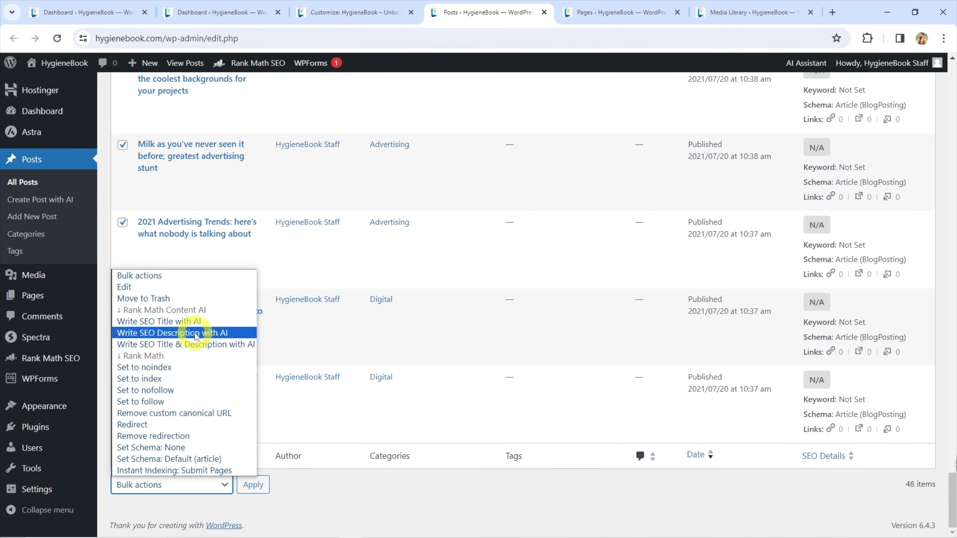
click(170, 298)
click(251, 485)
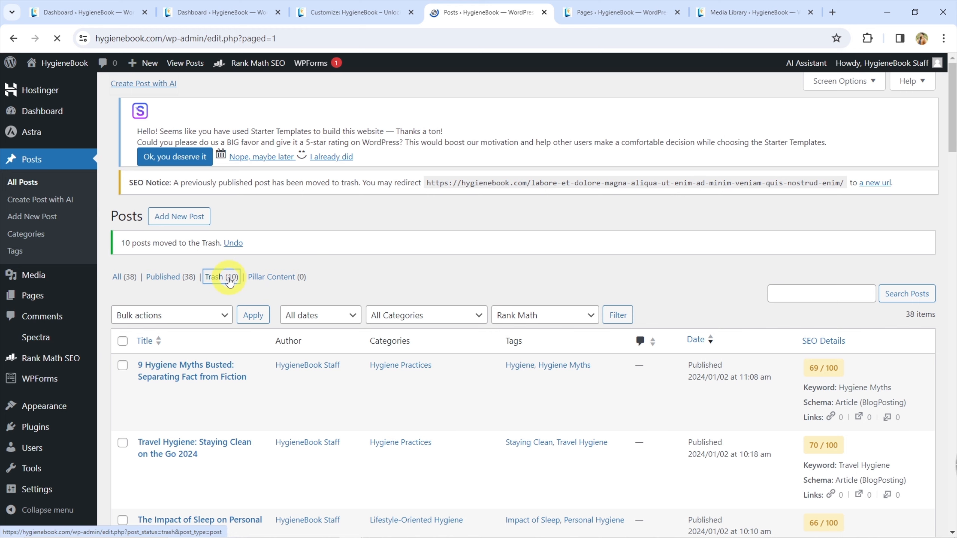
Step: Choose permanent deletion as the bulk action for the trashed posts and check the remaining posts list
click(221, 277)
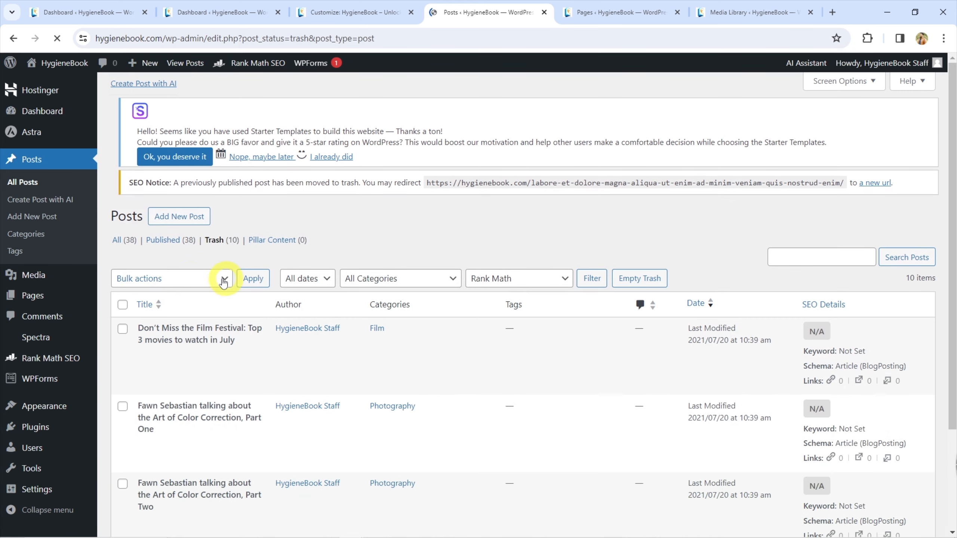
click(149, 274)
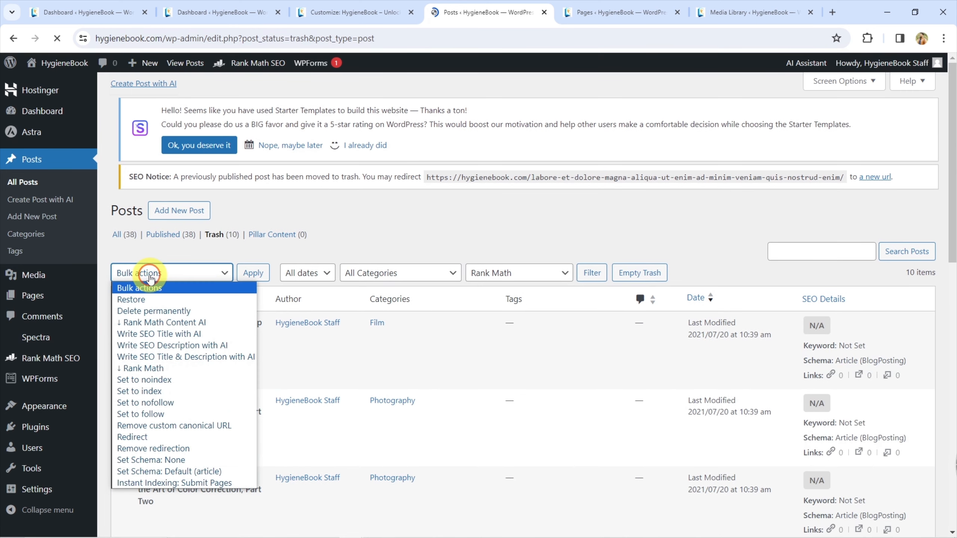
click(139, 271)
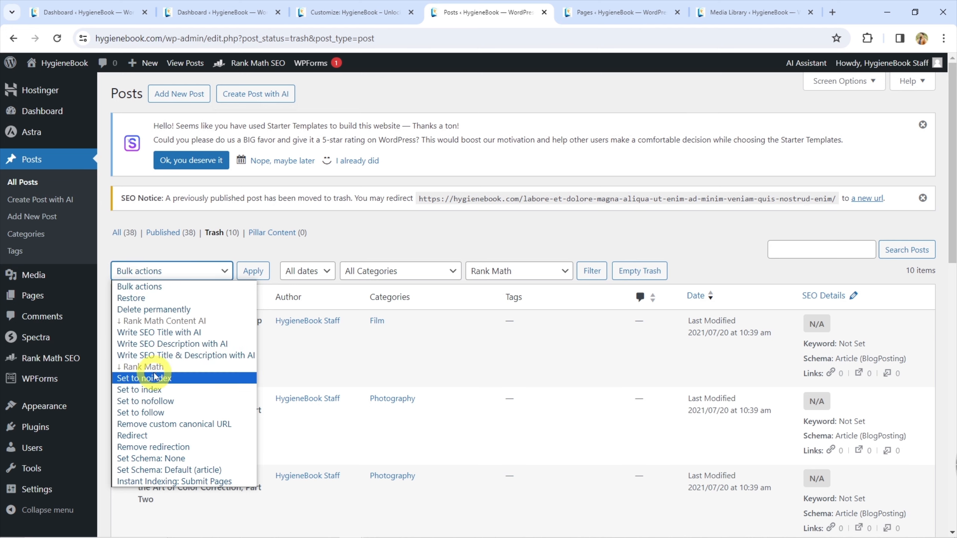
click(154, 309)
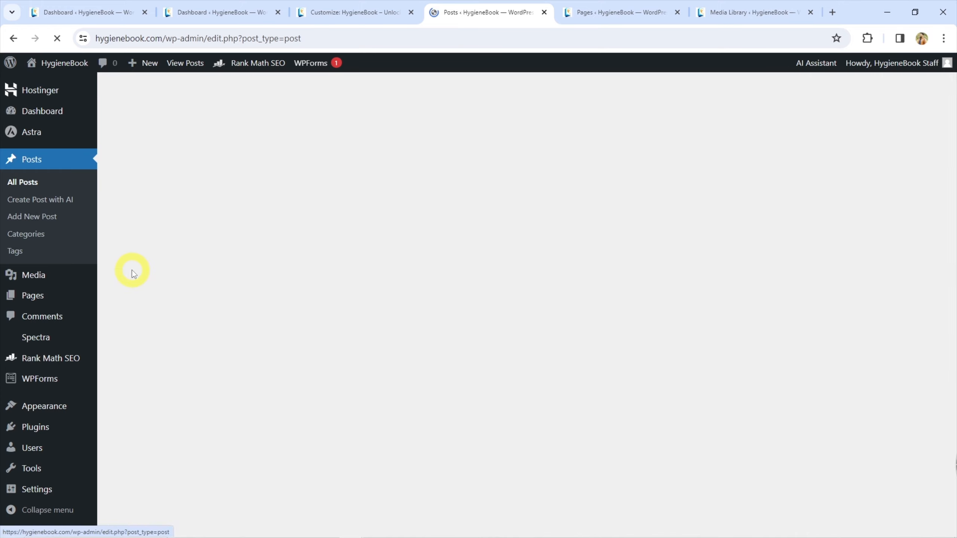
scroll(262, 257, down, 10)
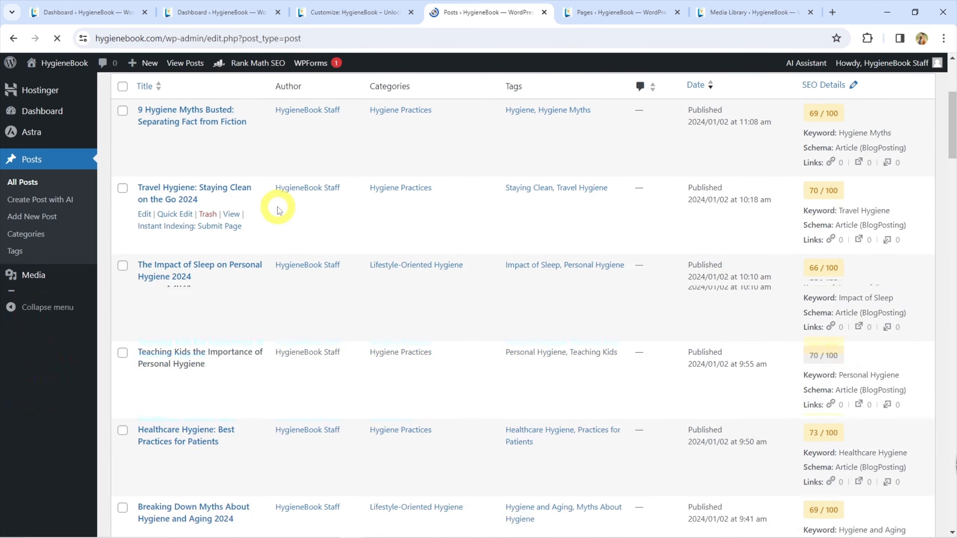
scroll(292, 224, down, 15)
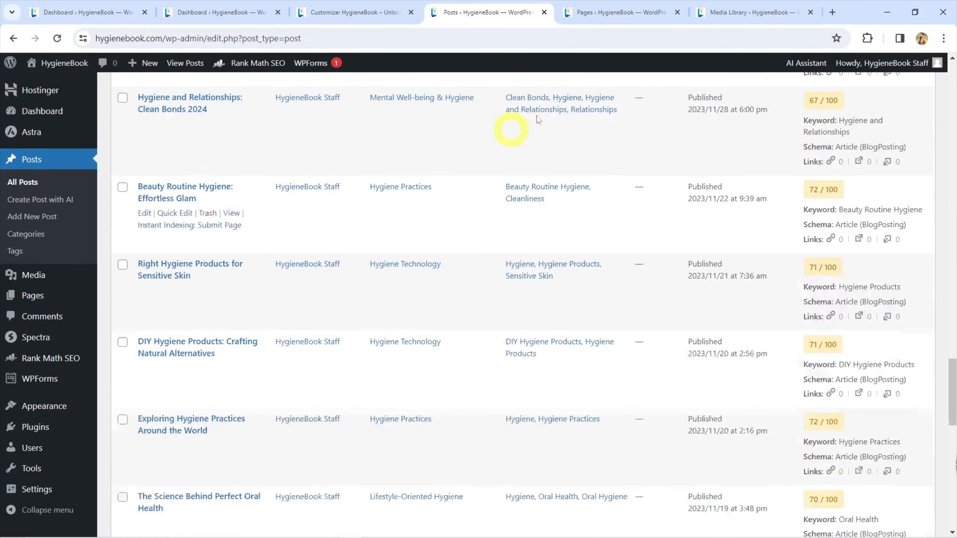
Step: Look through the site's pages list and open the About and Contact pages in new tabs
click(623, 12)
scroll(401, 210, down, 15)
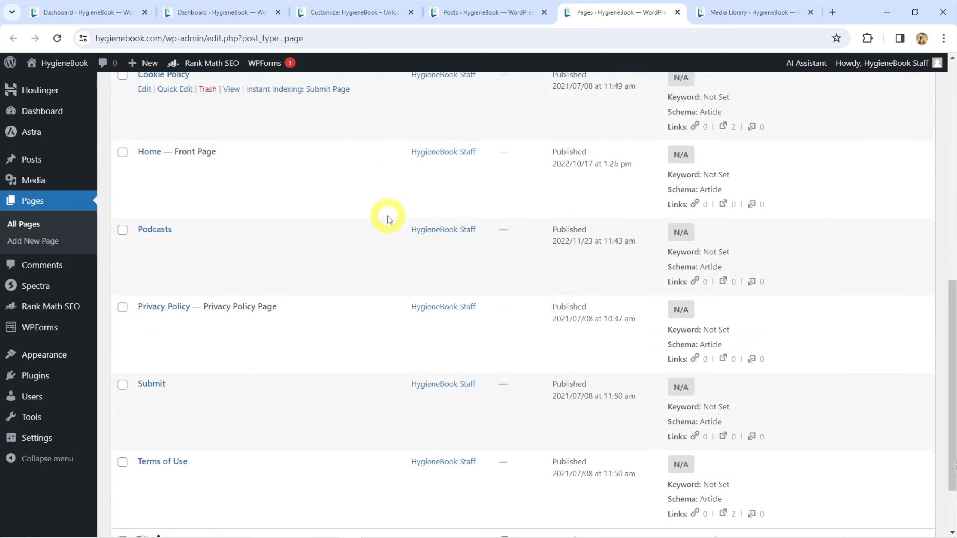
scroll(386, 213, up, 11)
scroll(389, 215, up, 4)
scroll(331, 214, down, 3)
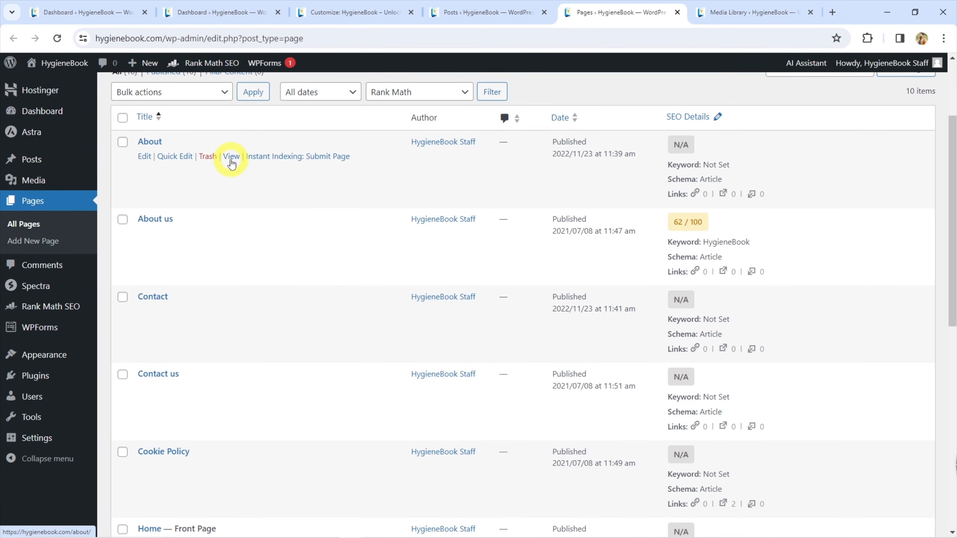
ctrl+click(231, 156)
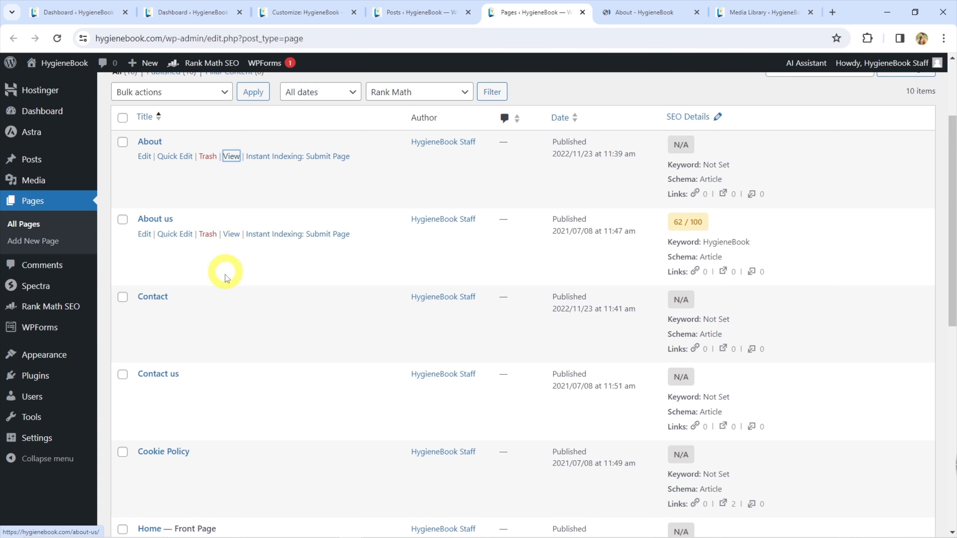
scroll(226, 278, down, 1)
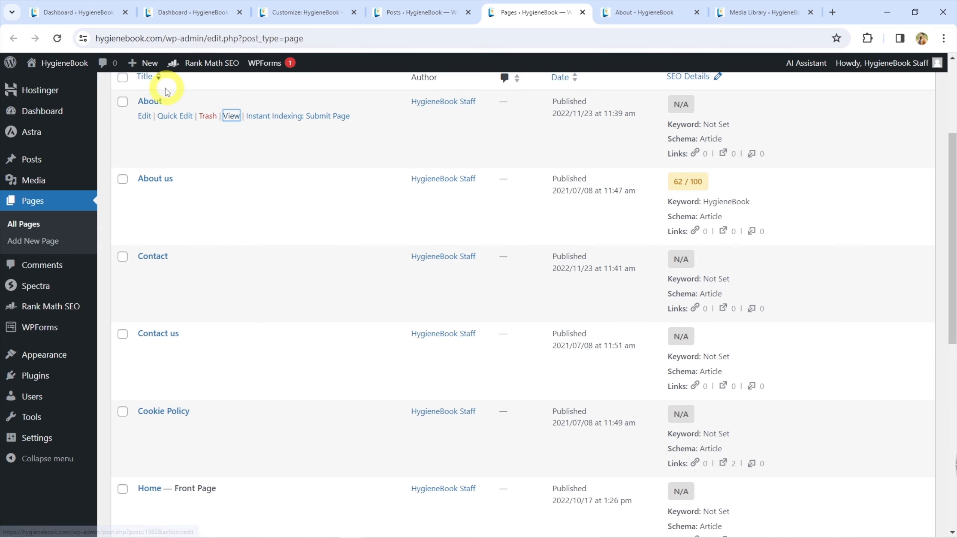
ctrl+click(232, 271)
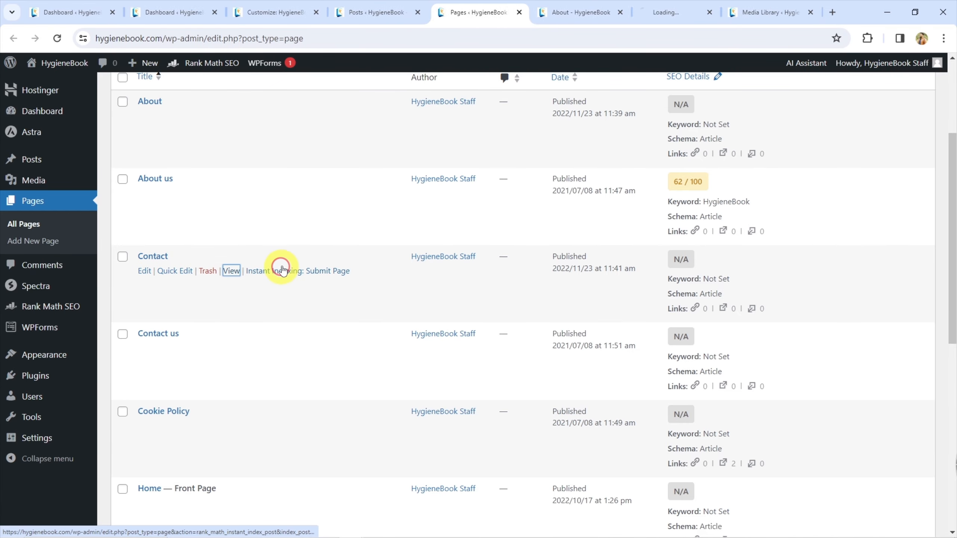
Step: Examine the header, text and layout of the live About page for demo content
click(577, 11)
scroll(428, 256, down, 15)
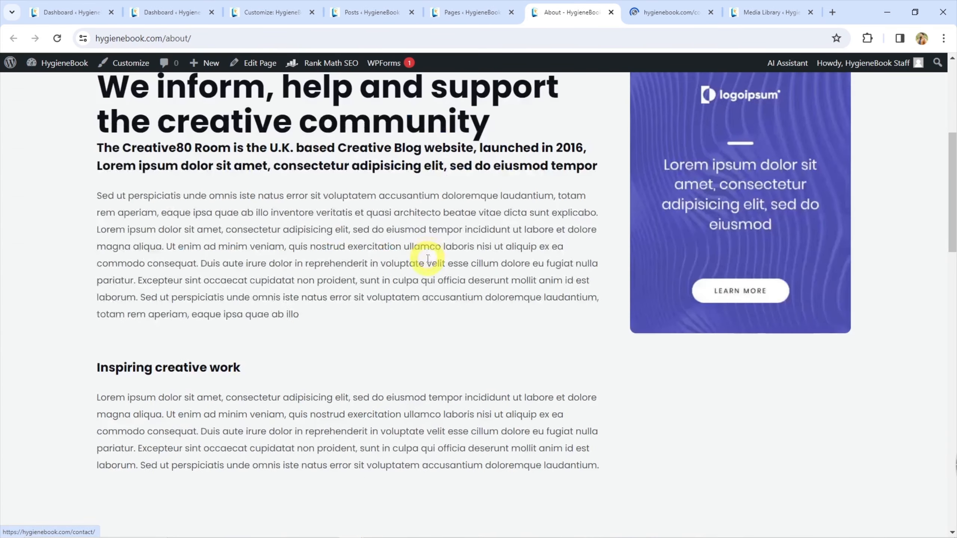
scroll(429, 260, up, 12)
scroll(431, 262, up, 4)
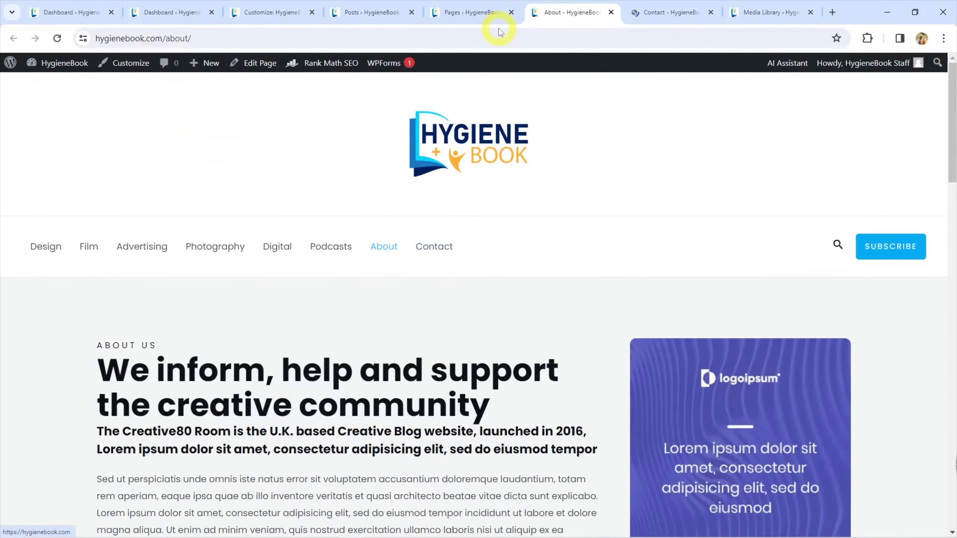
scroll(395, 232, down, 5)
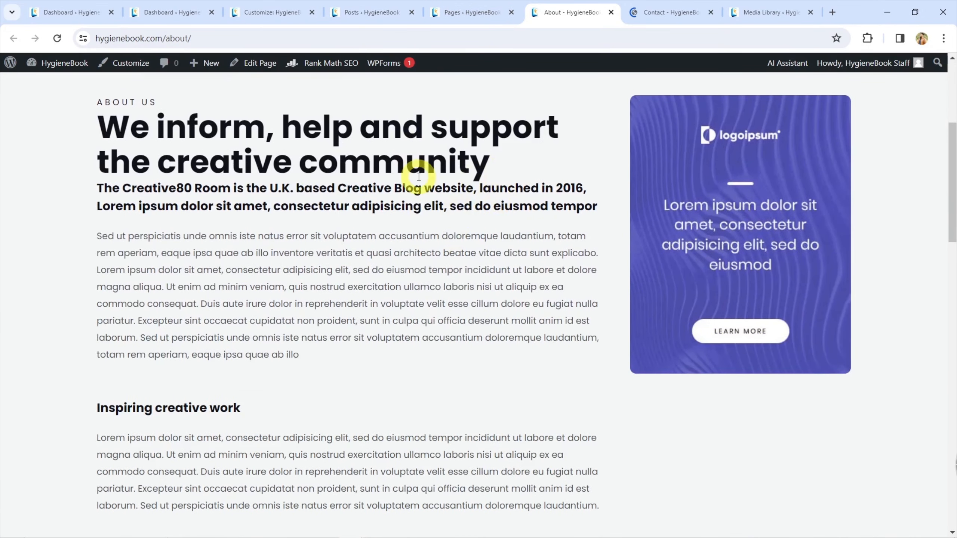
Step: Examine the company information and message form on the live Contact page
click(672, 5)
scroll(523, 239, down, 8)
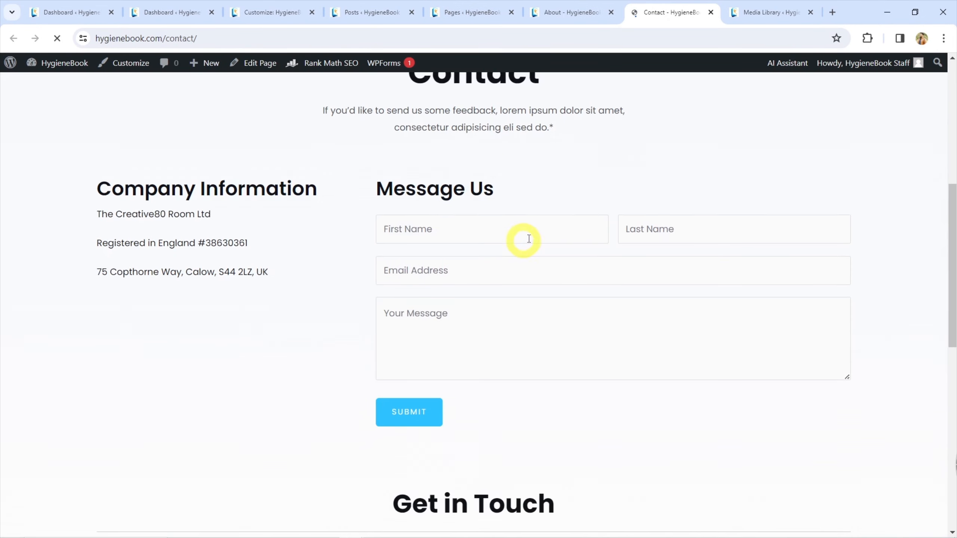
scroll(549, 229, up, 10)
Step: Move the Pages list into its own browser window and open the About and About us pages in new tabs
click(456, 13)
scroll(188, 222, up, 5)
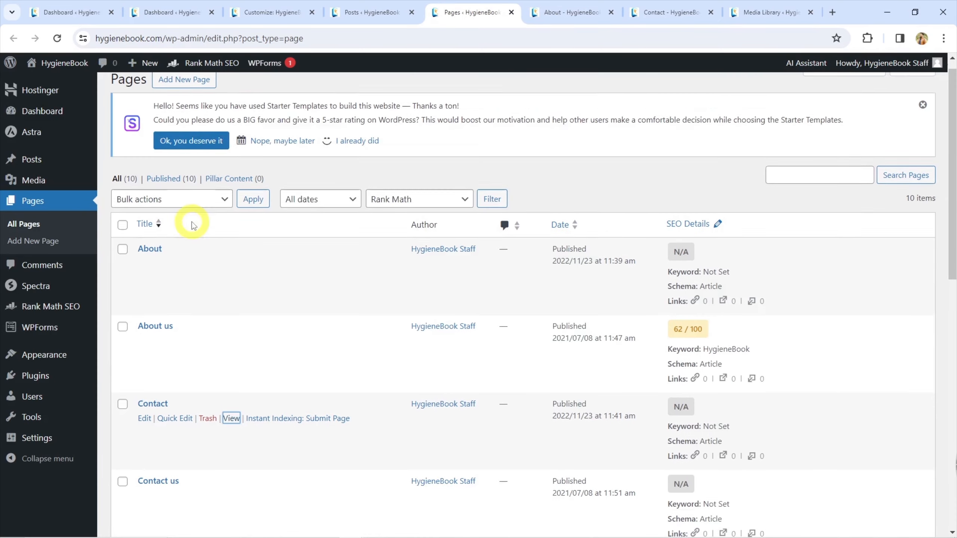
drag(461, 16, 469, 1)
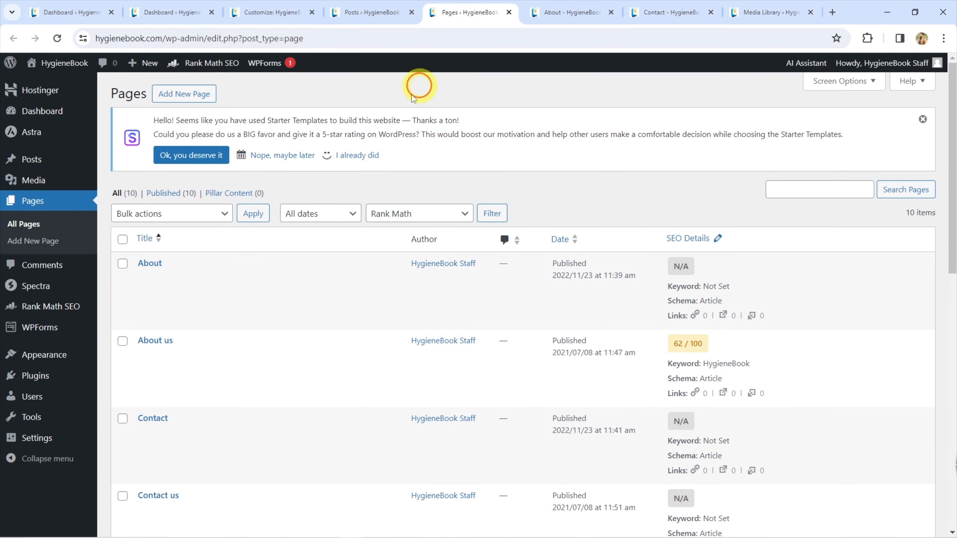
scroll(156, 257, down, 2)
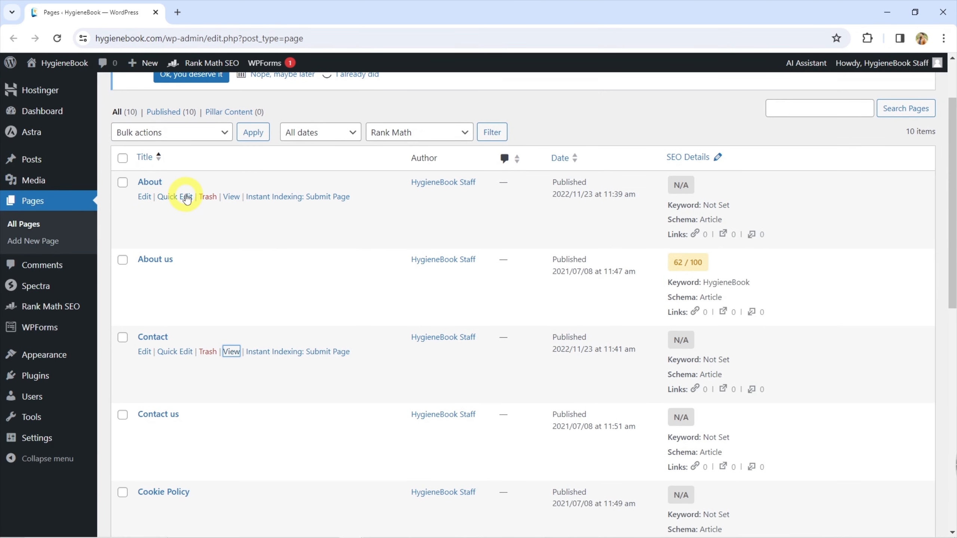
middle_click(230, 196)
middle_click(231, 272)
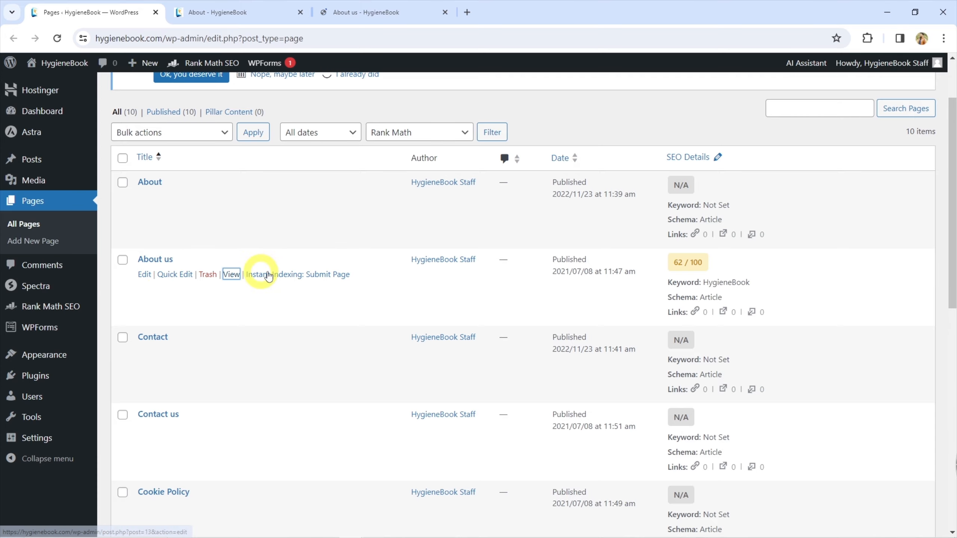
Step: Compare the layout and text of the live About page with those of the live About us page
click(265, 11)
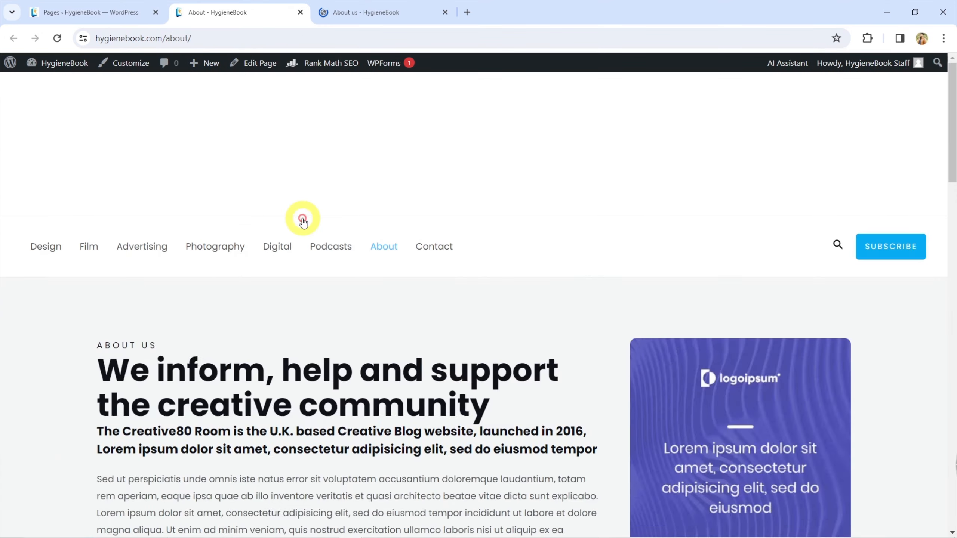
click(384, 11)
scroll(311, 186, down, 5)
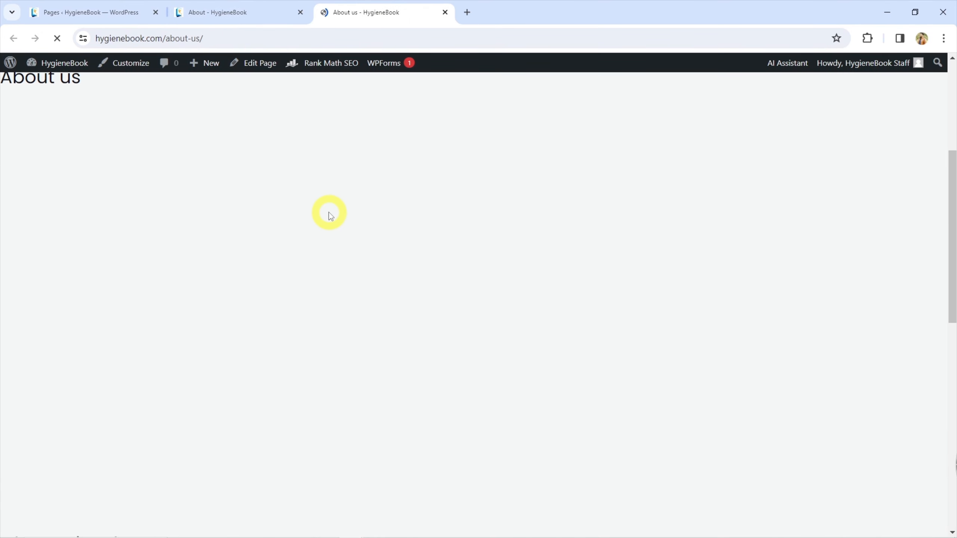
scroll(331, 220, down, 8)
scroll(333, 237, up, 11)
scroll(304, 256, down, 2)
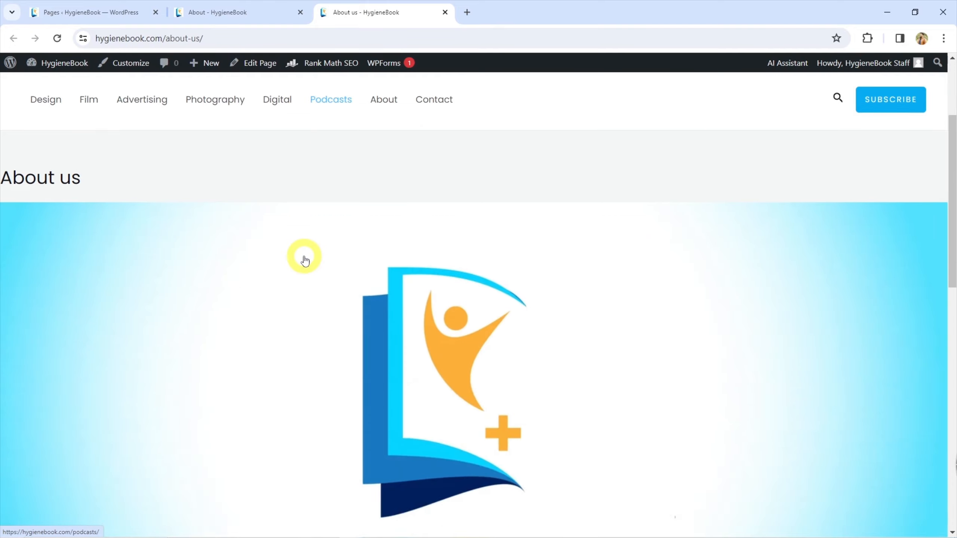
scroll(311, 251, down, 12)
scroll(321, 245, up, 3)
click(232, 11)
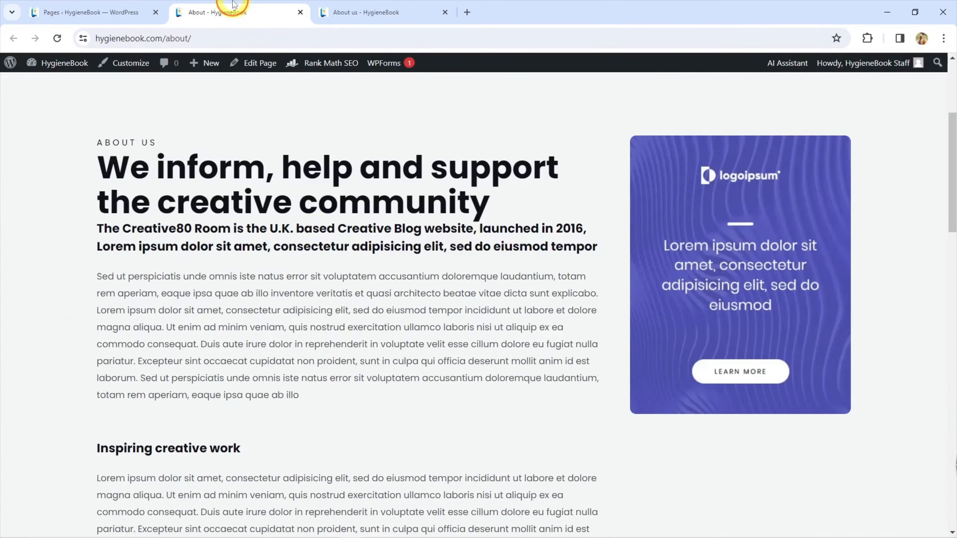
scroll(316, 338, down, 5)
scroll(316, 335, up, 4)
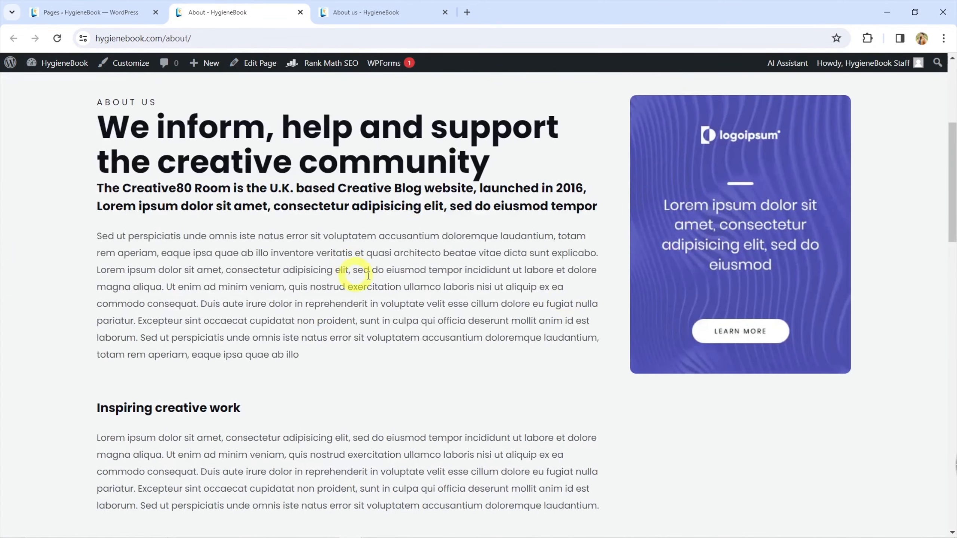
scroll(335, 245, down, 3)
key(ctrl+Tab)
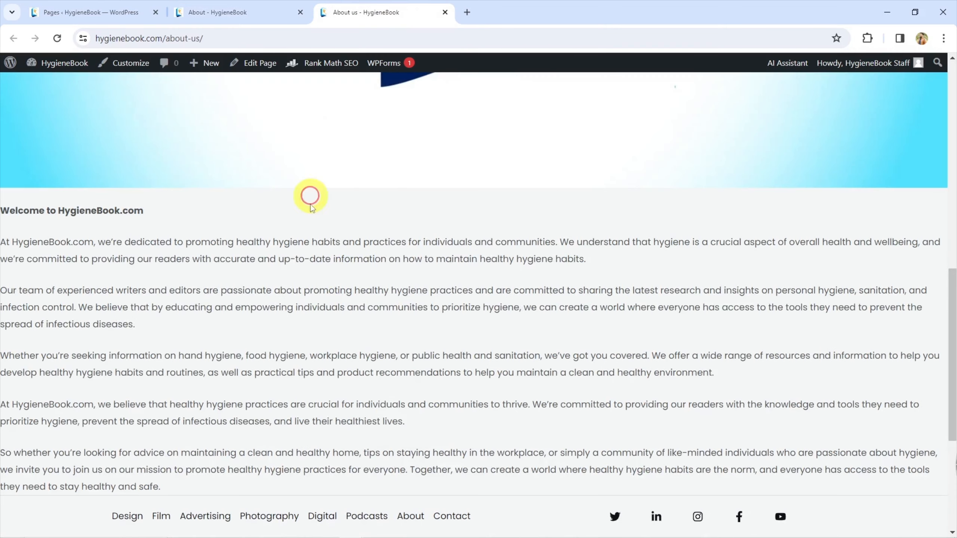
Step: Open both pages for editing and replace the About page's main heading with "Welcome to HygieneBook.com" cut from the About us page
click(226, 12)
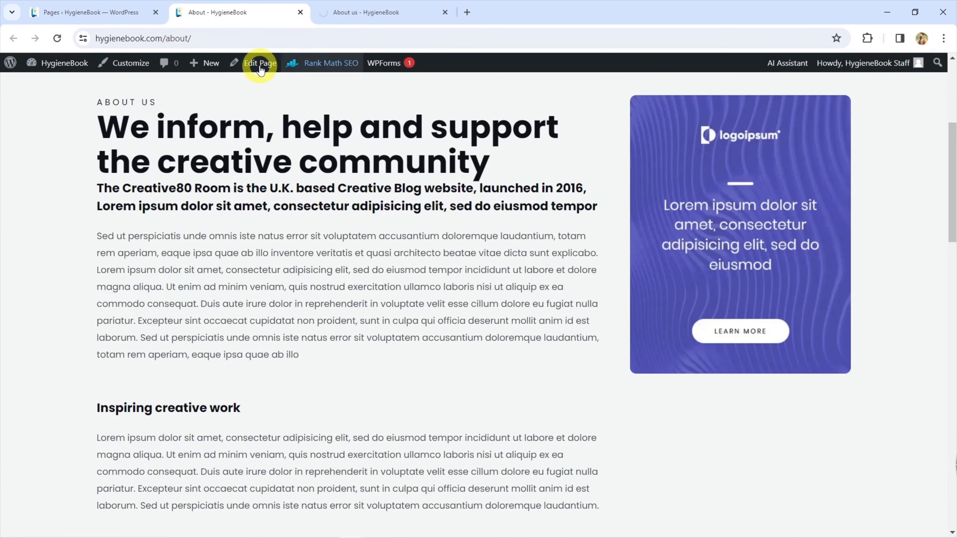
click(390, 8)
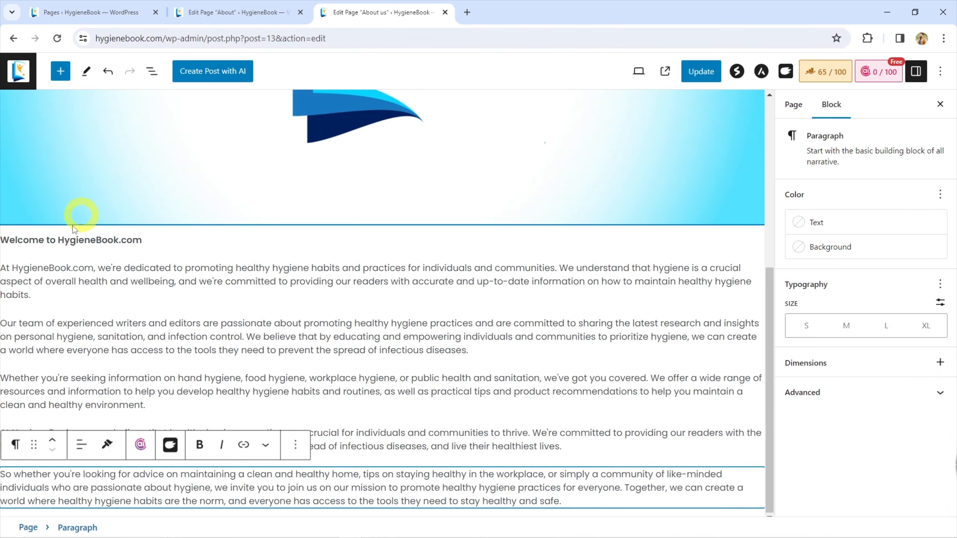
triple_click(107, 239)
key(ctrl+x)
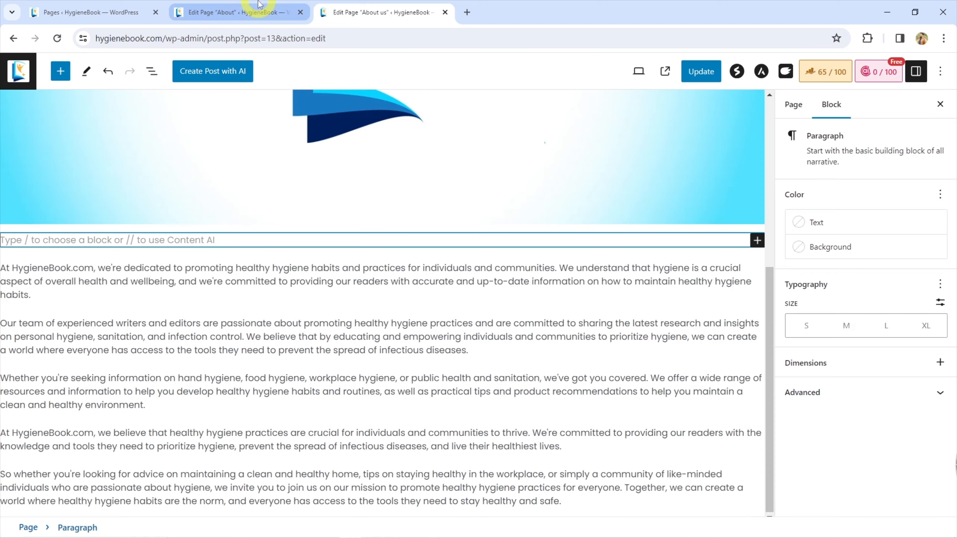
click(238, 12)
click(109, 302)
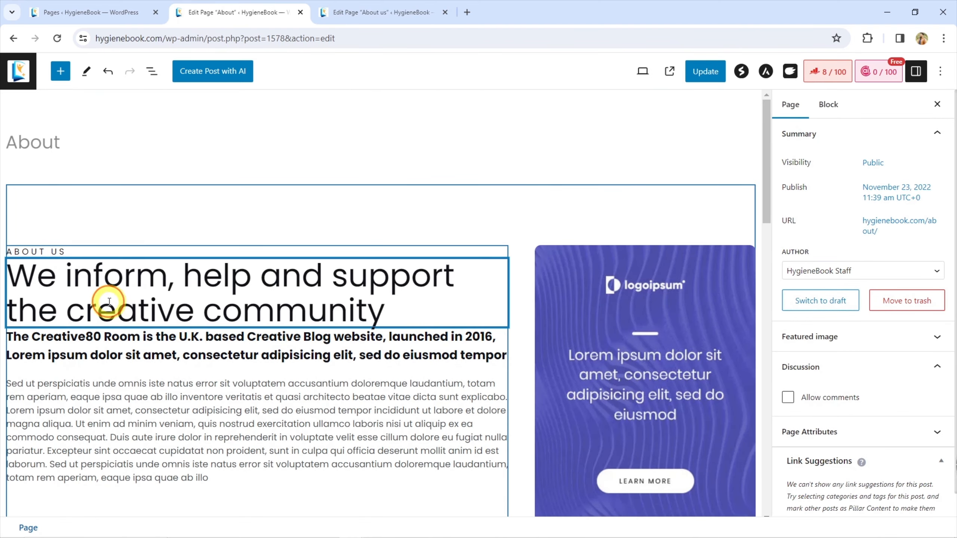
triple_click(185, 279)
key(ctrl+v)
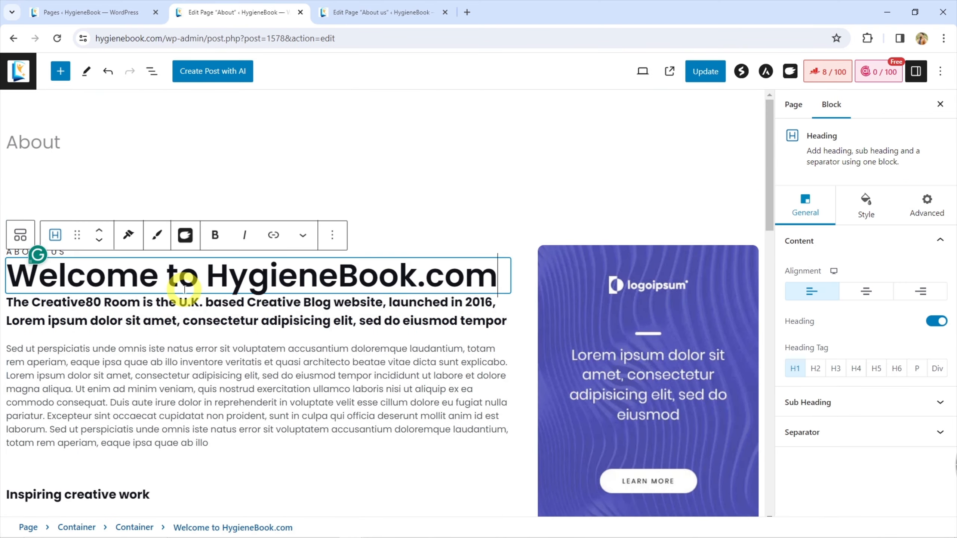
Step: Replace the About page's bold subheading with the About us paragraph beginning "At HygieneBook.com, we're dedicated to promoting healthy hygiene habits"
click(378, 4)
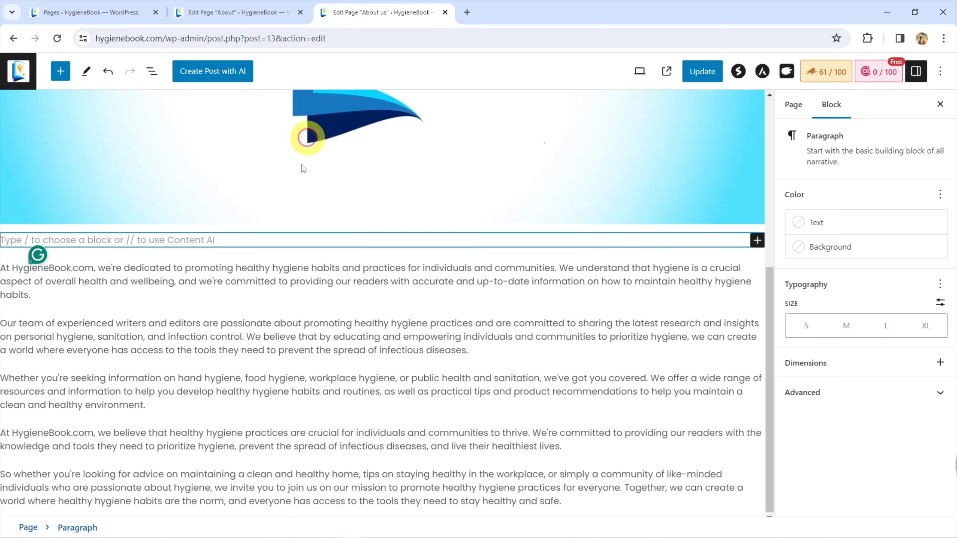
triple_click(90, 280)
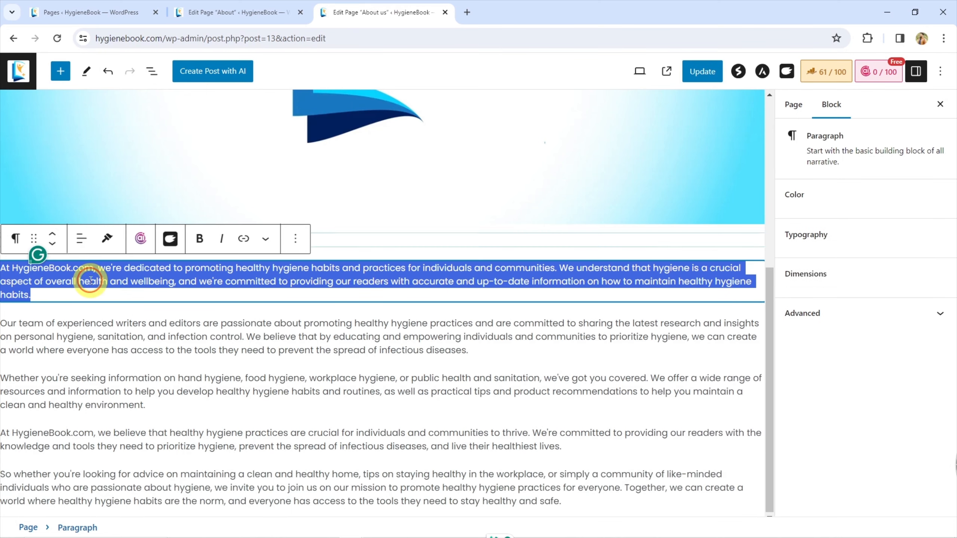
click(236, 11)
triple_click(186, 303)
key(ctrl+v)
scroll(201, 316, down, 2)
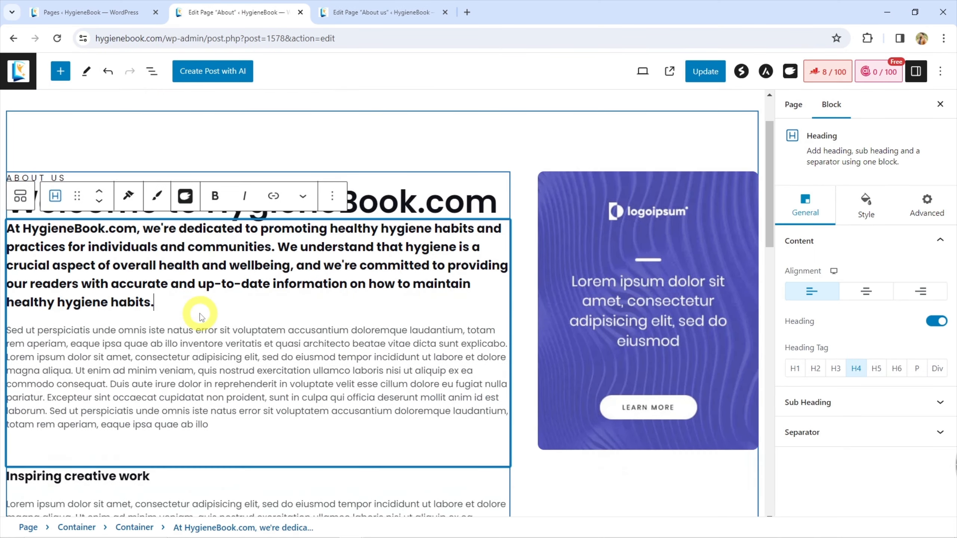
Step: Take the remaining paragraphs from the About us page to the clipboard and return to the About page editor
click(394, 6)
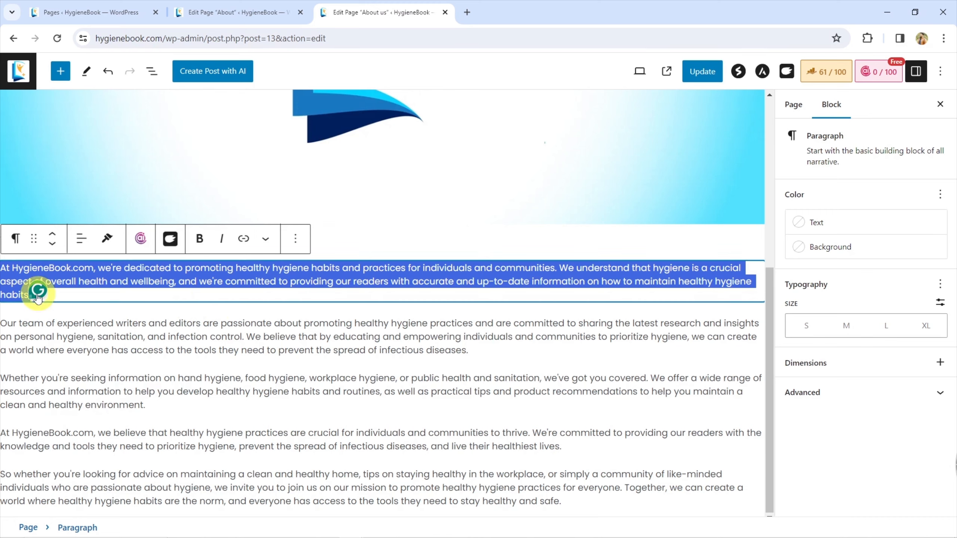
drag(96, 372, 565, 503)
key(ctrl+x)
click(242, 5)
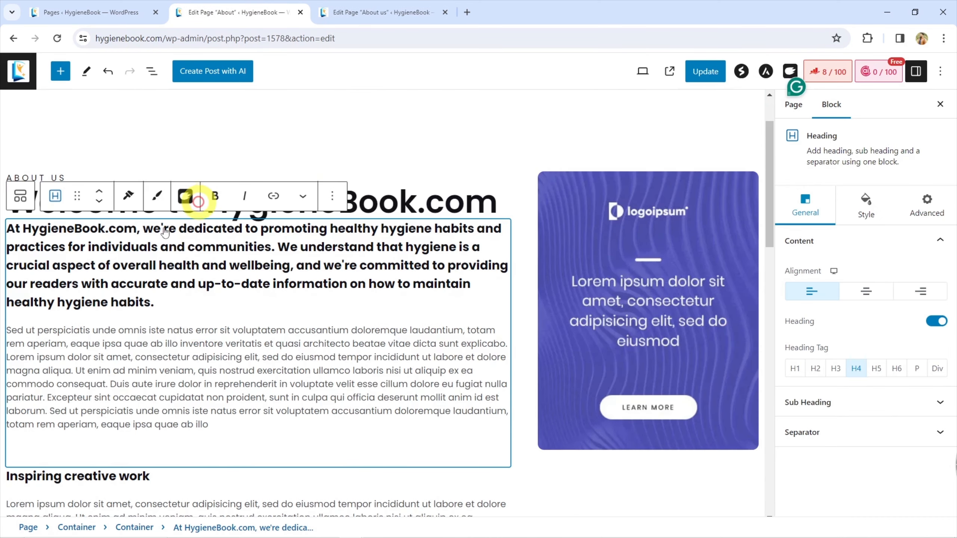
Step: Try to replace the lorem ipsum description under the About page's bold subheading with the copied paragraphs
drag(8, 331, 241, 419)
key(ctrl+v)
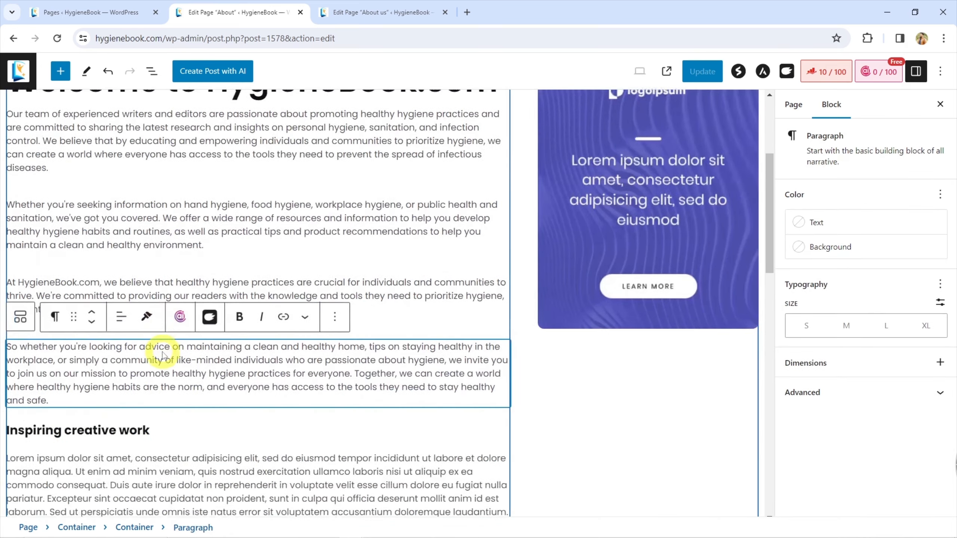
click(21, 327)
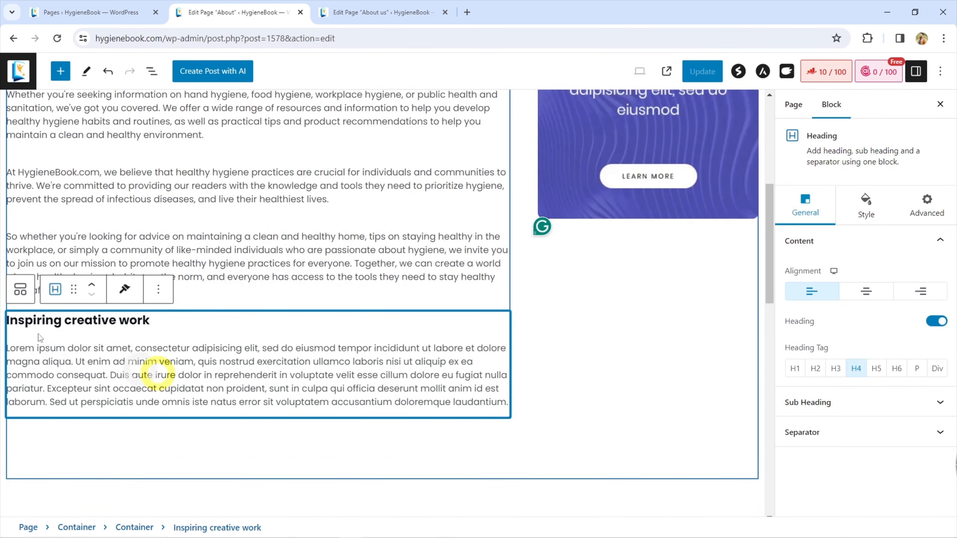
triple_click(426, 398)
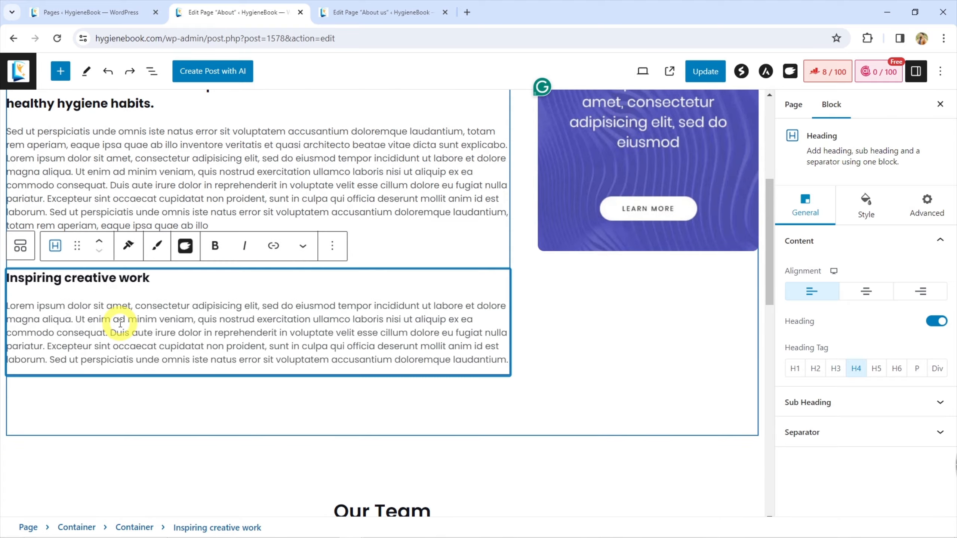
Step: Replace the "Inspiring creative work" section on the About page with the copied About us paragraphs
triple_click(121, 327)
key(ctrl+v)
scroll(175, 305, up, 3)
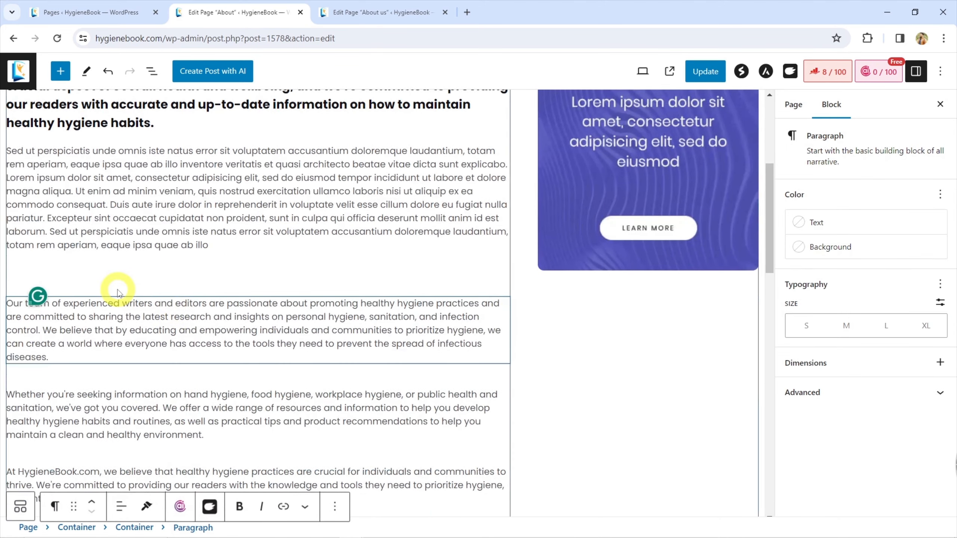
Step: Clear the lorem ipsum description under the bold subheading and undo the removal of the subheading block
scroll(113, 293, up, 3)
triple_click(98, 300)
key(BackSpace)
key(BackSpace)
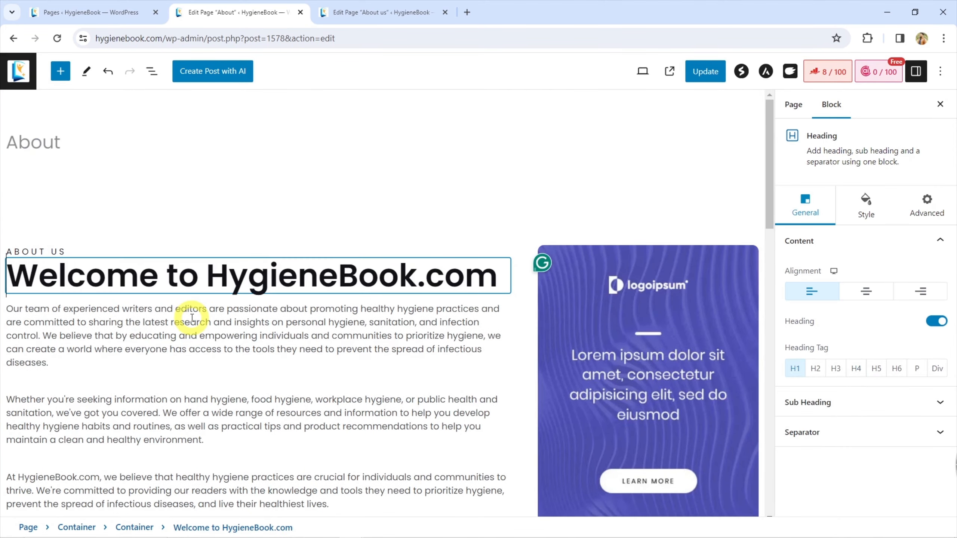
scroll(170, 294, down, 4)
scroll(226, 233, up, 2)
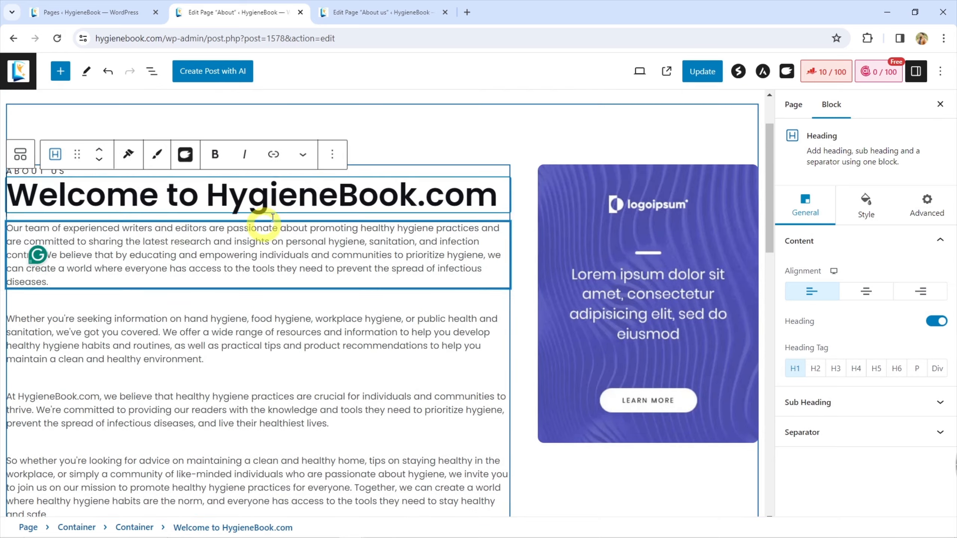
key(ctrl+z)
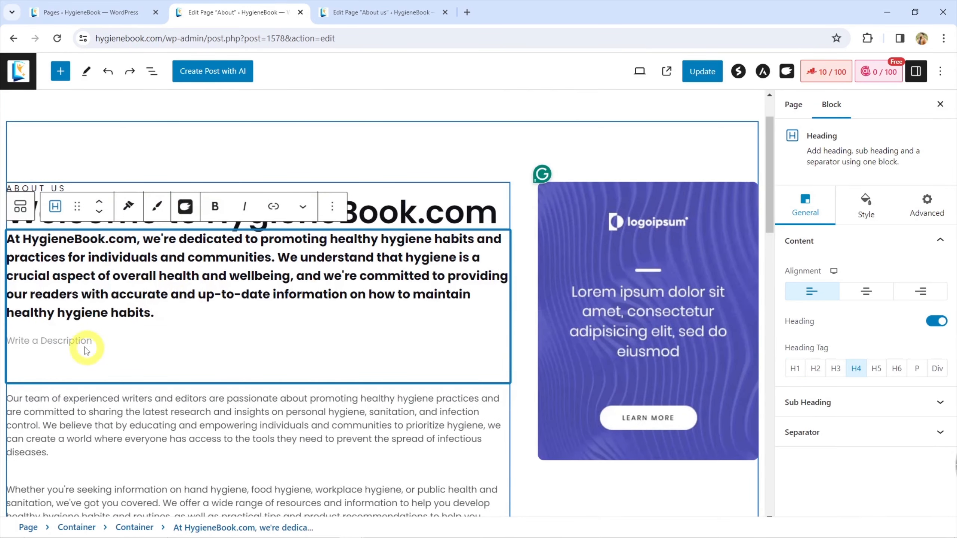
Step: Fill the empty description under the subheading with the paragraph beginning "At HygieneBook.com, we believe that healthy hygiene practices are crucial"
click(86, 342)
key(ctrl+v)
scroll(196, 374, down, 4)
scroll(249, 408, up, 3)
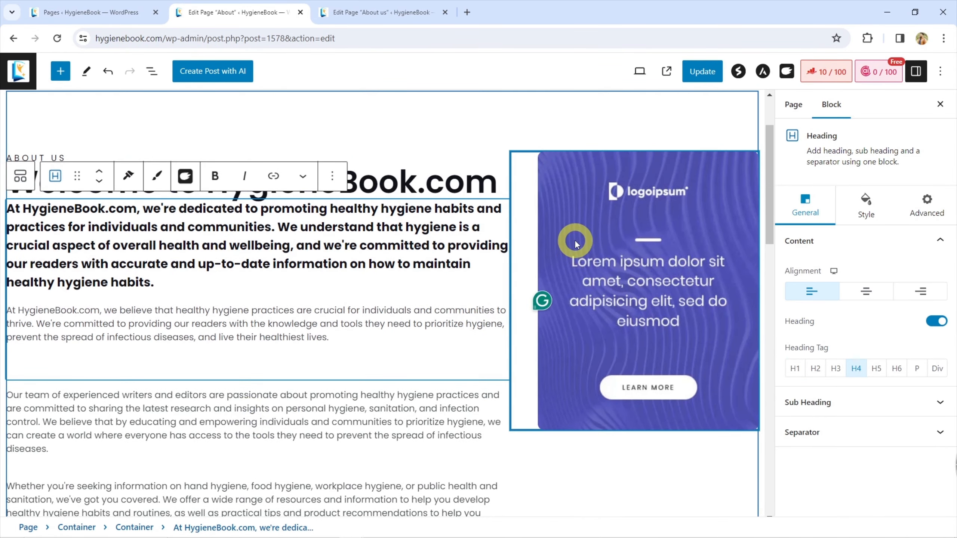
Step: Try converting the purple ad image to the standard Image block and setting its alignment to None
click(575, 242)
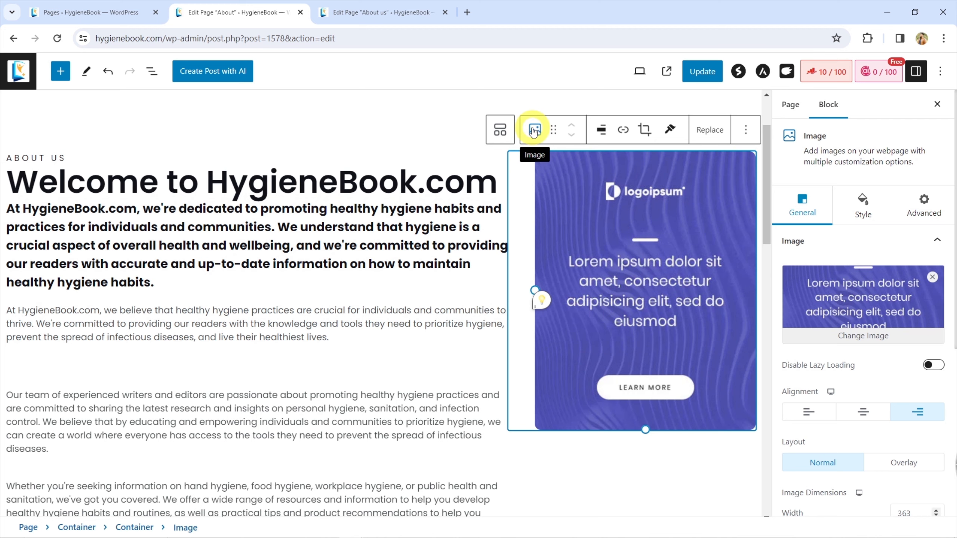
click(533, 131)
click(570, 232)
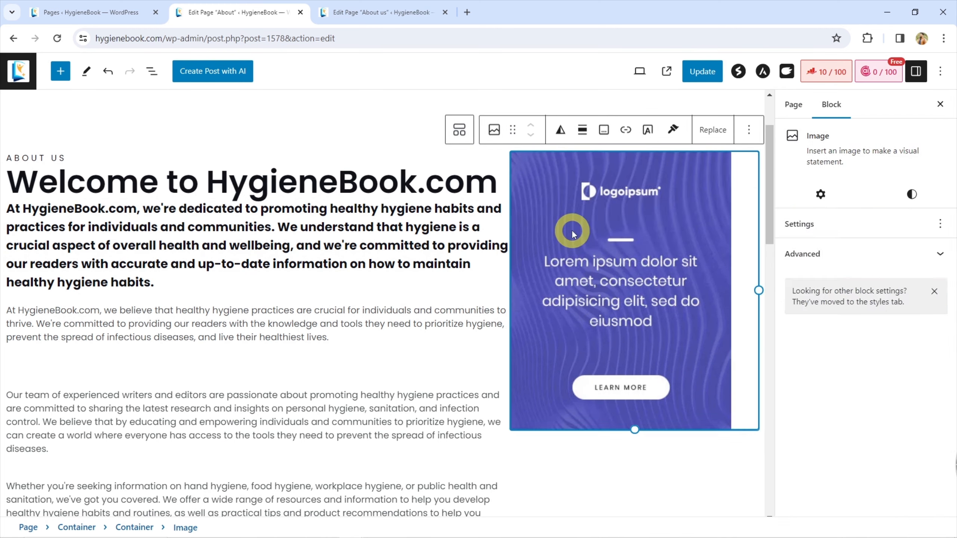
key(ctrl+z)
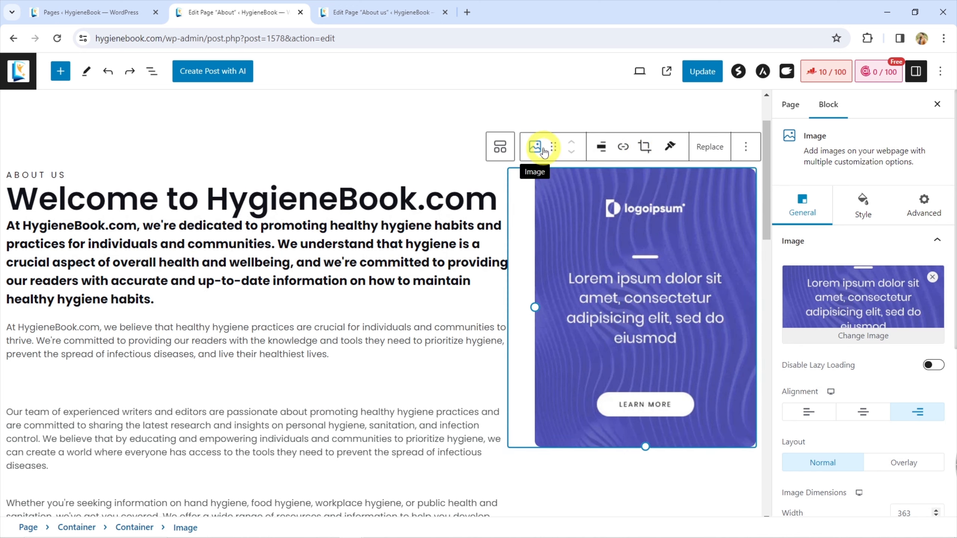
click(602, 151)
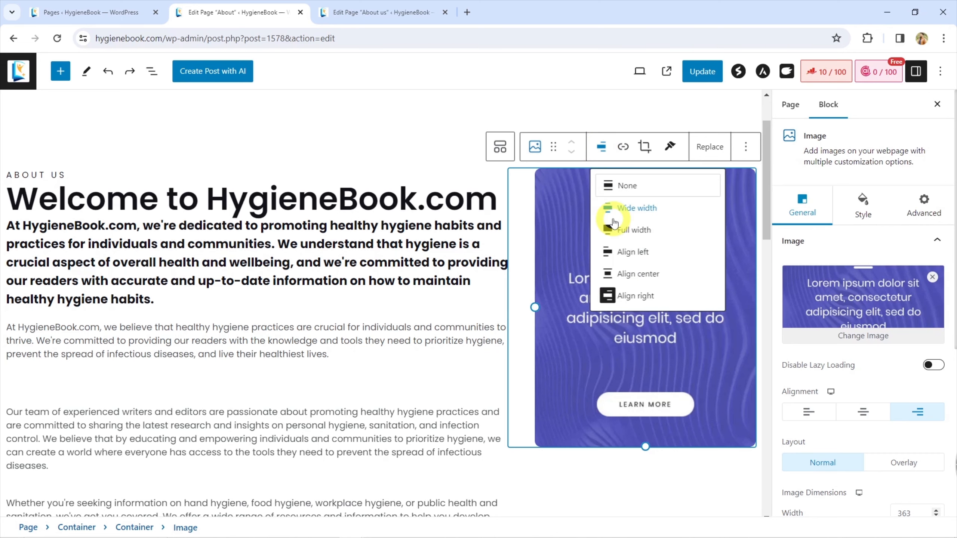
click(635, 194)
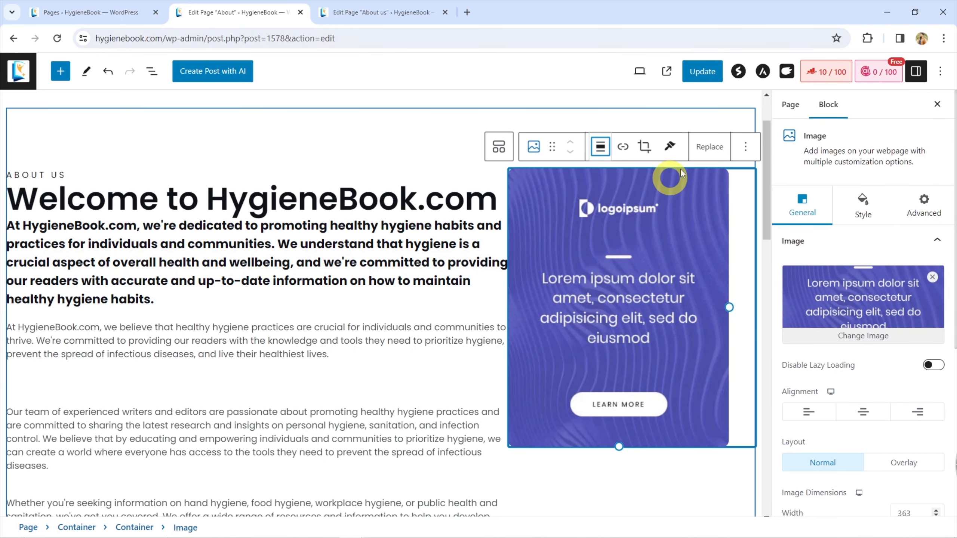
key(ctrl+z)
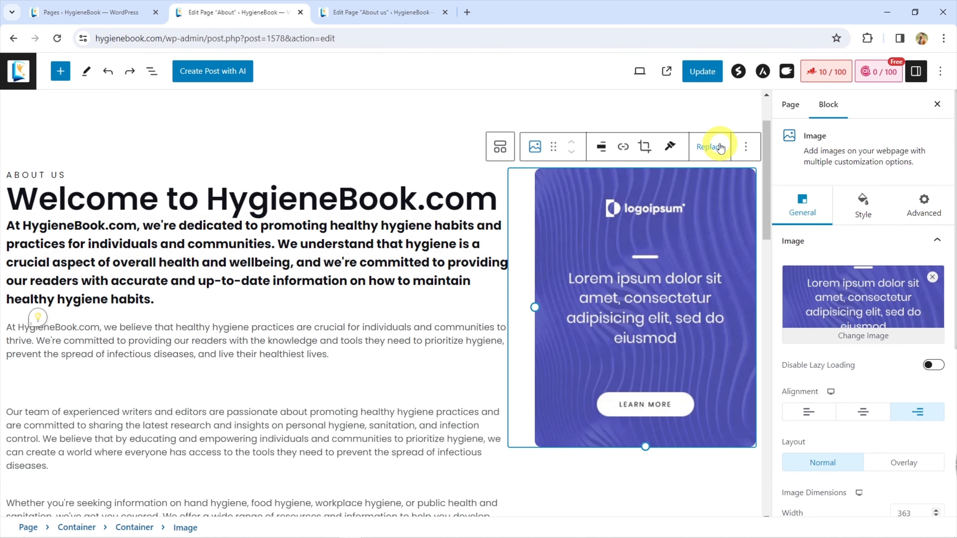
Step: Replace the purple ad image beside the text with the HygieneBook logo from the media library
click(720, 148)
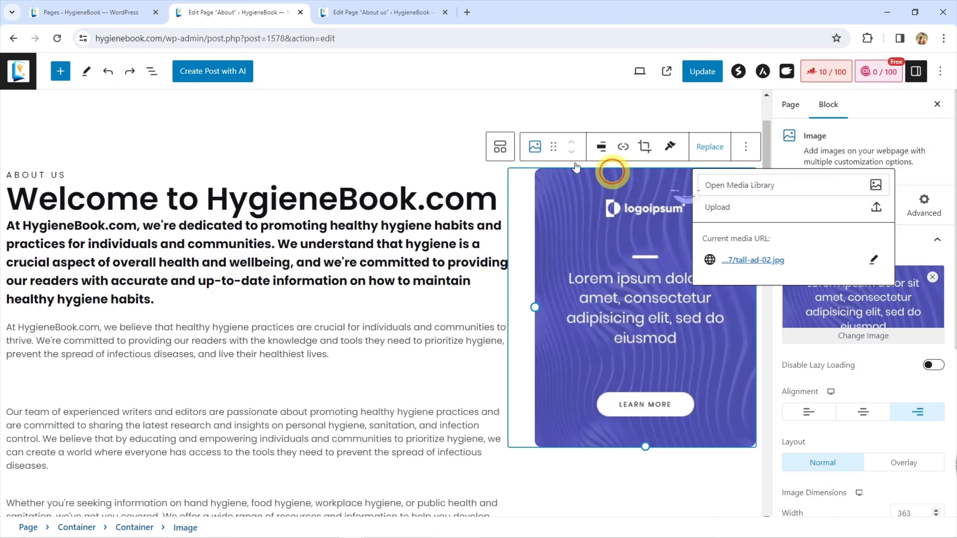
click(750, 185)
click(898, 503)
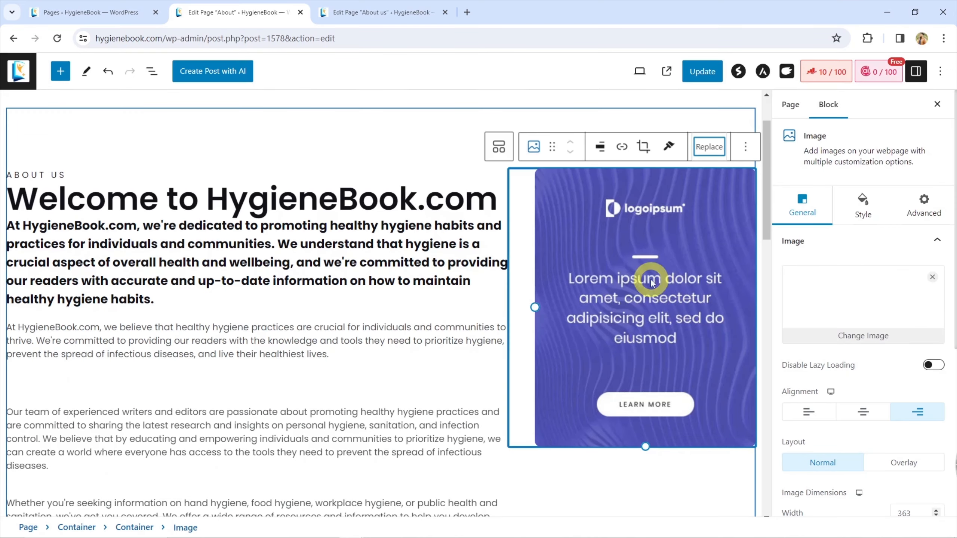
Step: Select the lorem ipsum description in the Become a Guest Author call to action below the Our Team section
scroll(544, 305, down, 10)
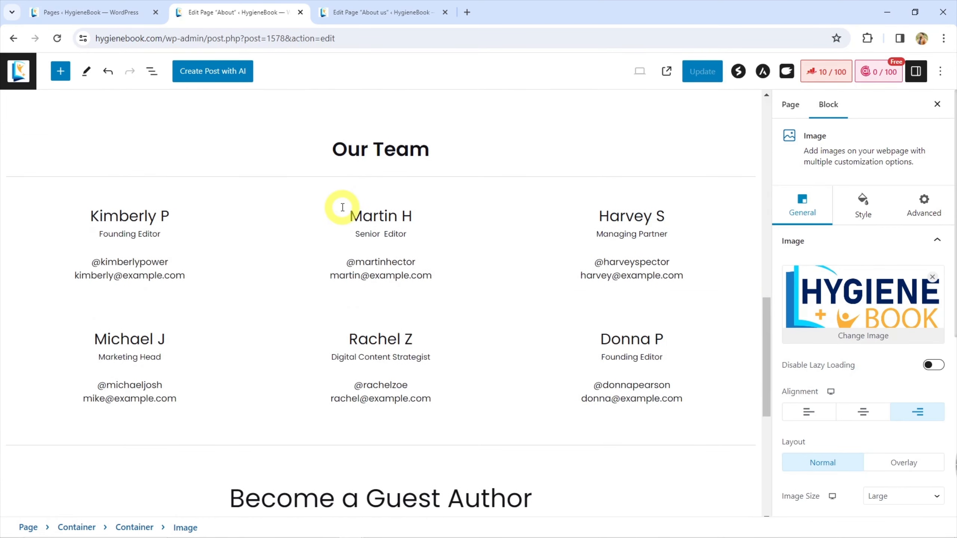
scroll(372, 181, up, 1)
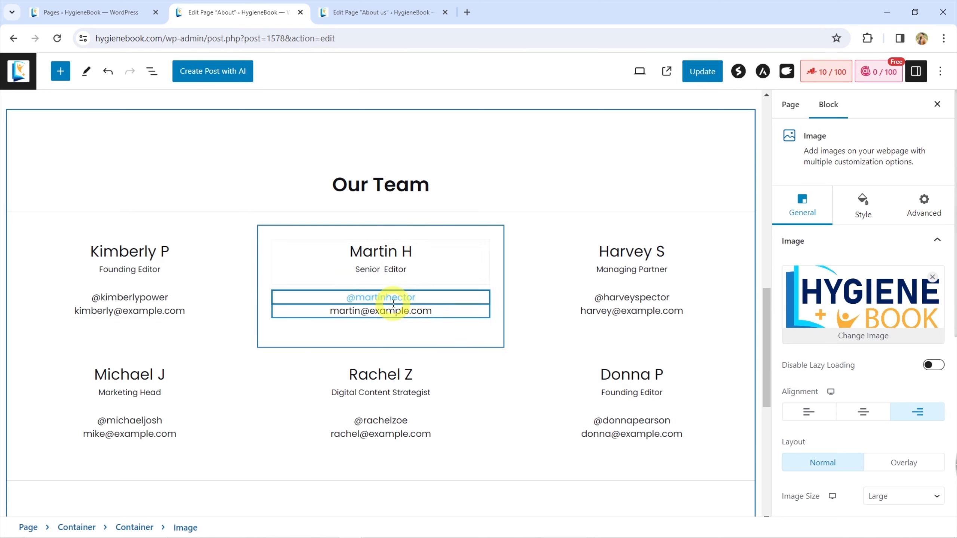
scroll(391, 302, down, 8)
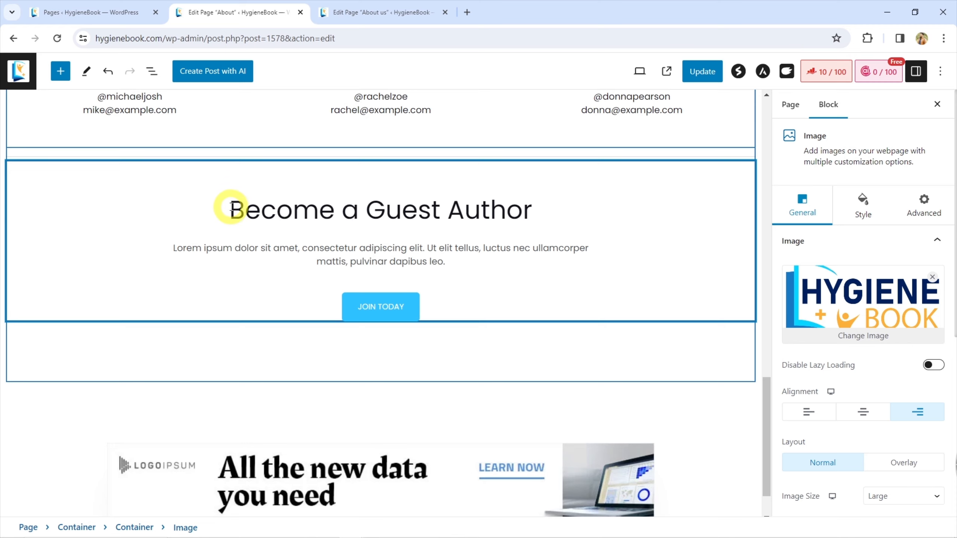
drag(231, 206, 410, 250)
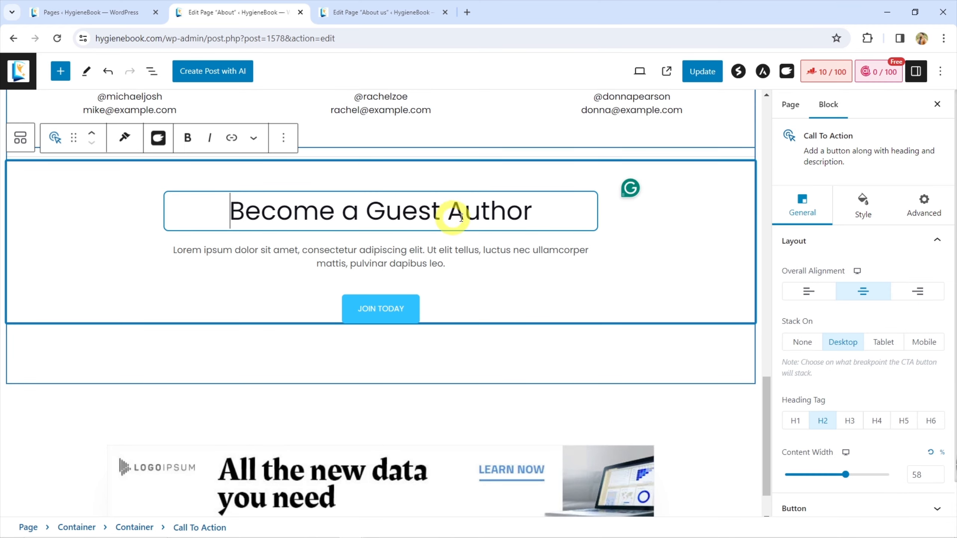
key(ctrl+a)
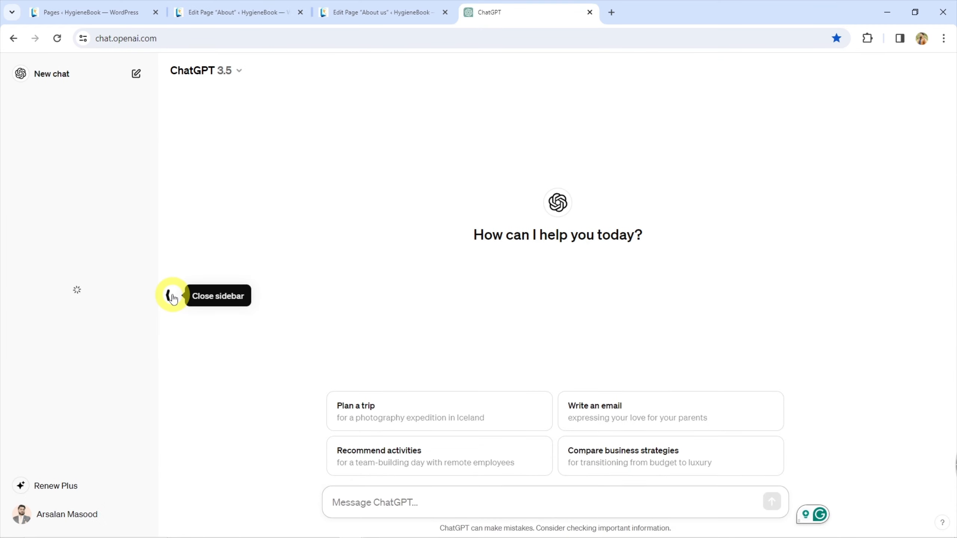
Step: In ChatGPT, submit the prompt "i have a blog hygienebook.com, i want to add some content in the section become a author, write 1 paragraph for it"
click(171, 295)
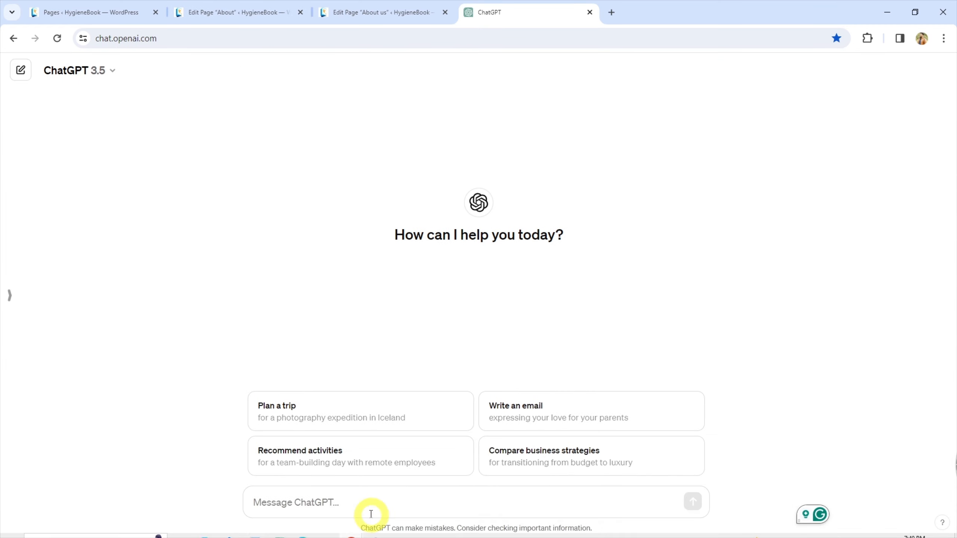
click(361, 508)
text(i have a blog hygienebook.com, i want to add some content in the section become a au)
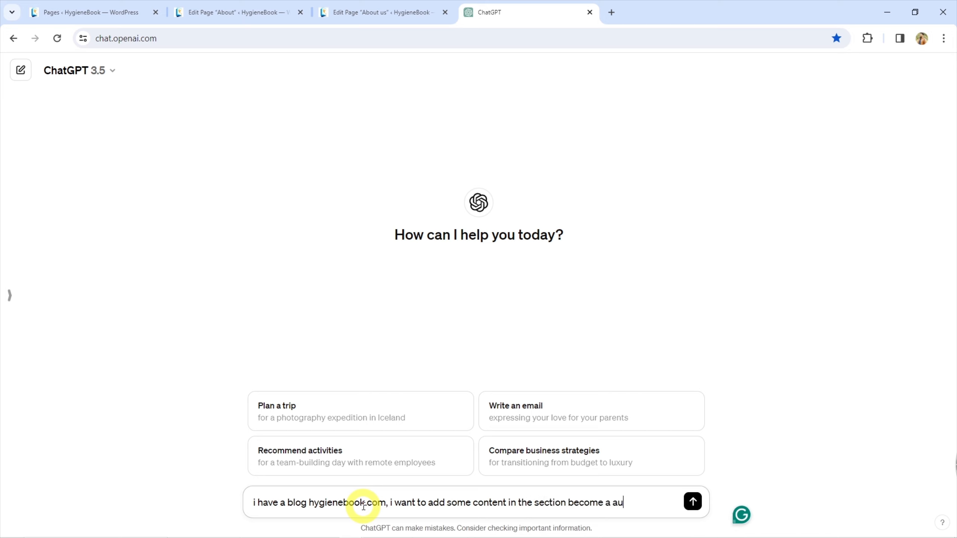
key(BackSpace)
key(BackSpace)
key(BackSpace)
text(1 paragraph for it)
key(Return)
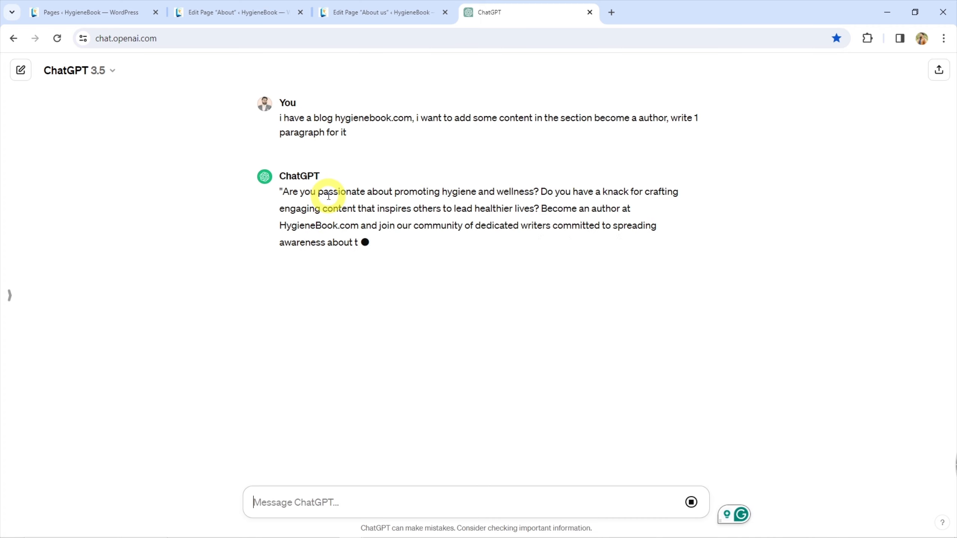
Step: Replace the guest author description on the About page with ChatGPT's paragraph starting "Are you passionate about promoting hygiene and wellness?", without its quotation marks
triple_click(362, 238)
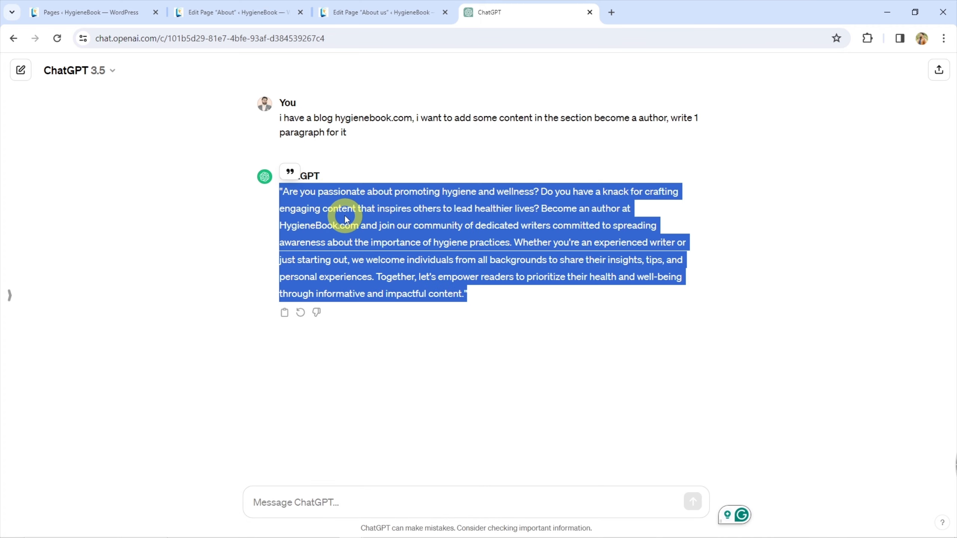
click(331, 214)
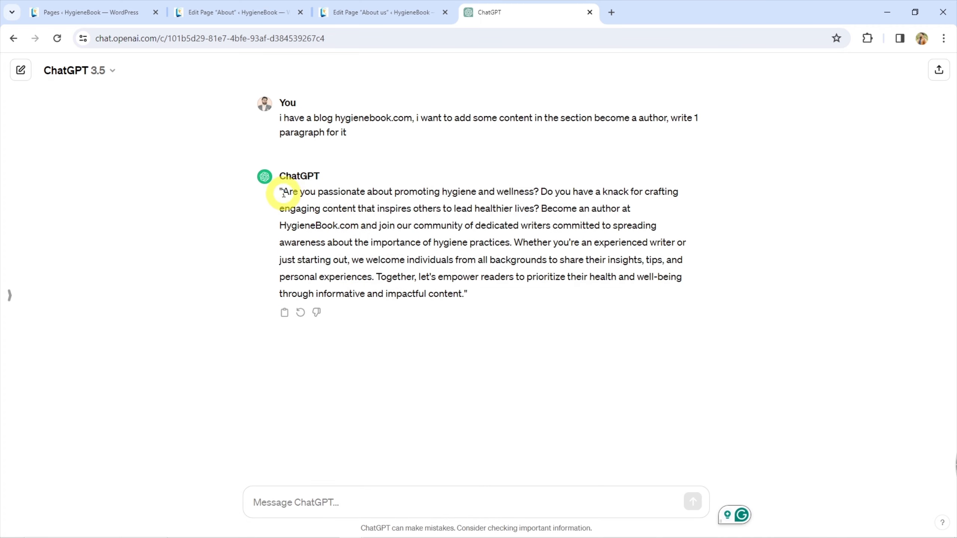
drag(283, 192, 461, 294)
key(ctrl+c)
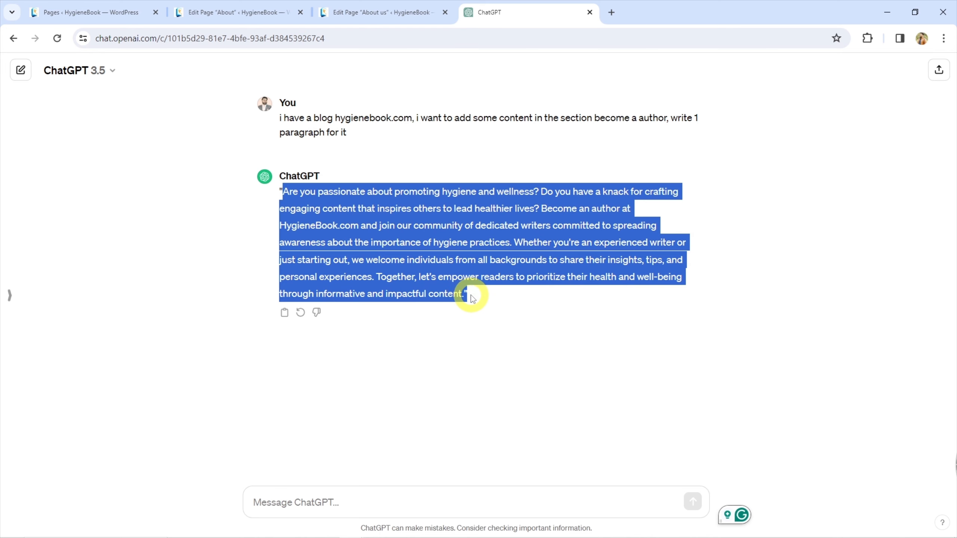
click(395, 12)
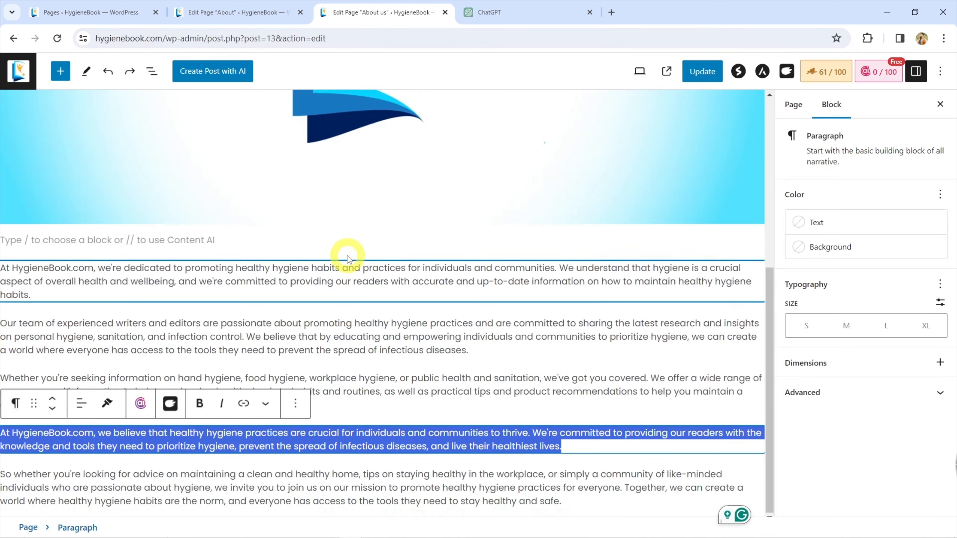
click(241, 12)
key(ctrl+v)
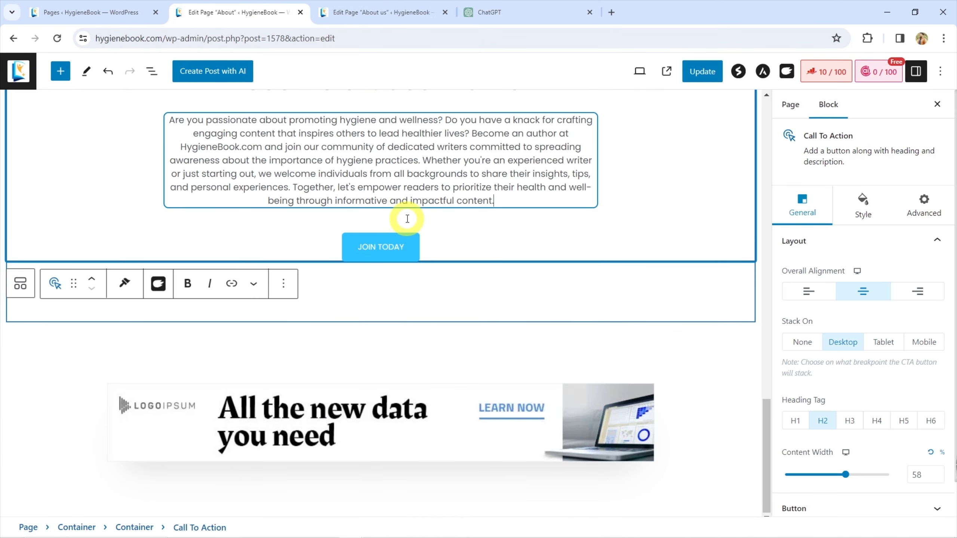
Step: Examine the Join Today button and the layout settings of the guest author call-to-action block
scroll(425, 202, up, 2)
click(445, 316)
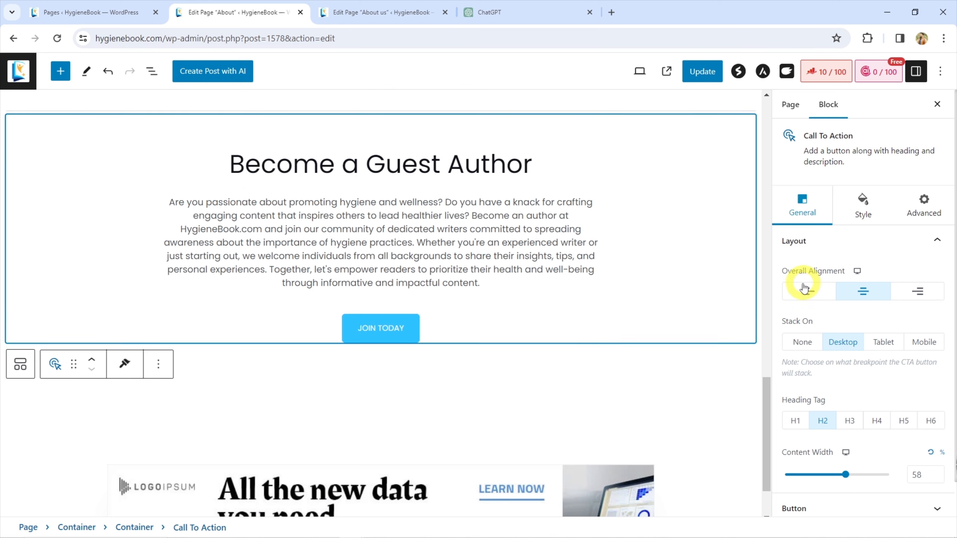
scroll(829, 303, down, 1)
click(828, 304)
scroll(829, 299, up, 1)
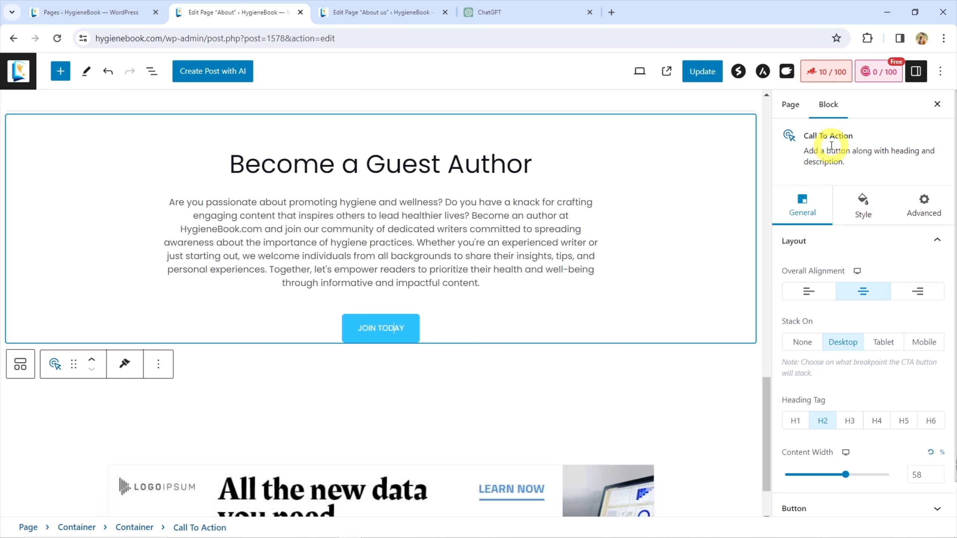
click(488, 287)
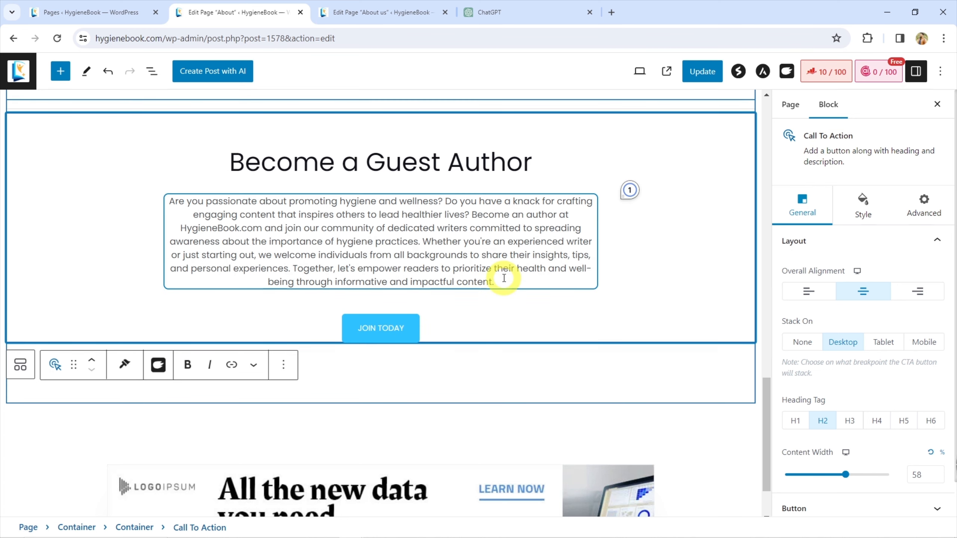
Step: Search the block library for "call" and preview the Call To Action block
click(60, 71)
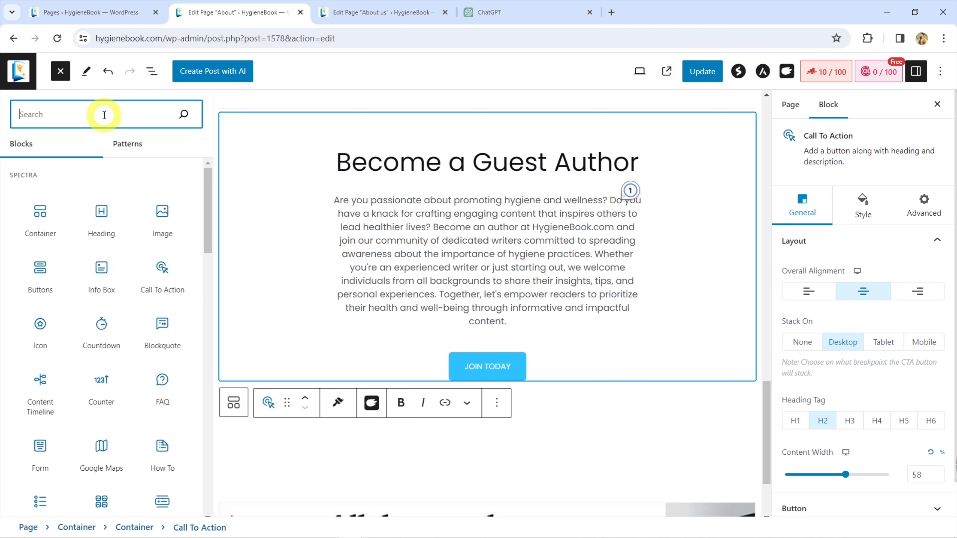
text(call)
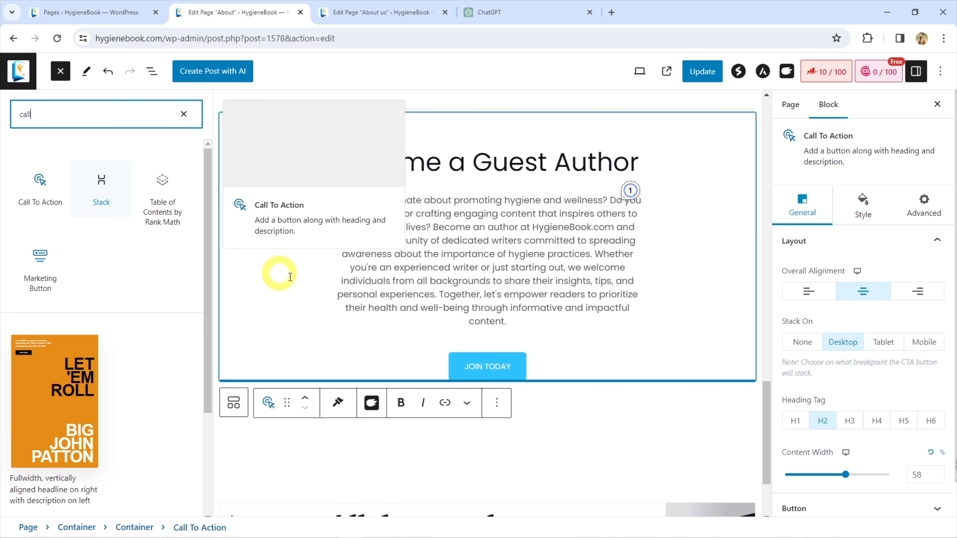
key(BackSpace)
key(BackSpace)
key(BackSpace)
key(BackSpace)
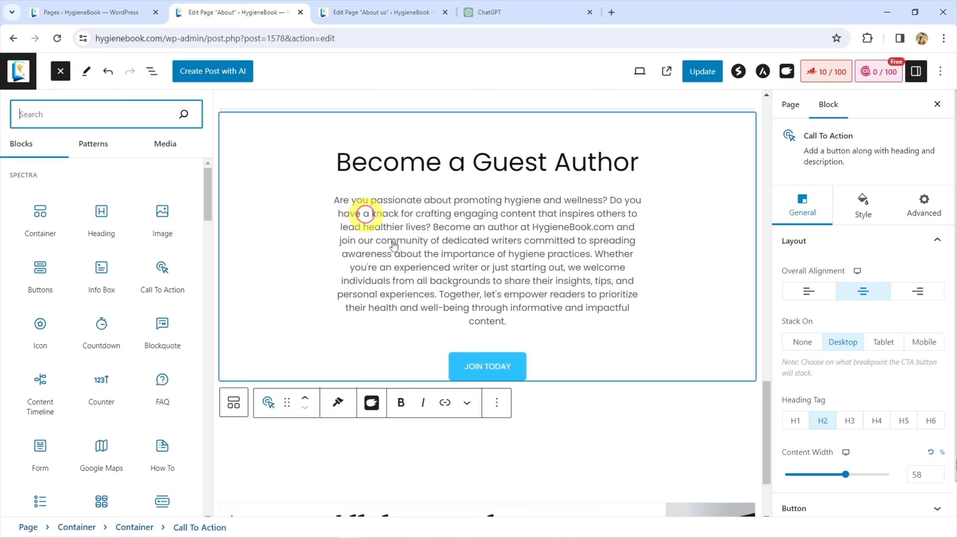
key(Escape)
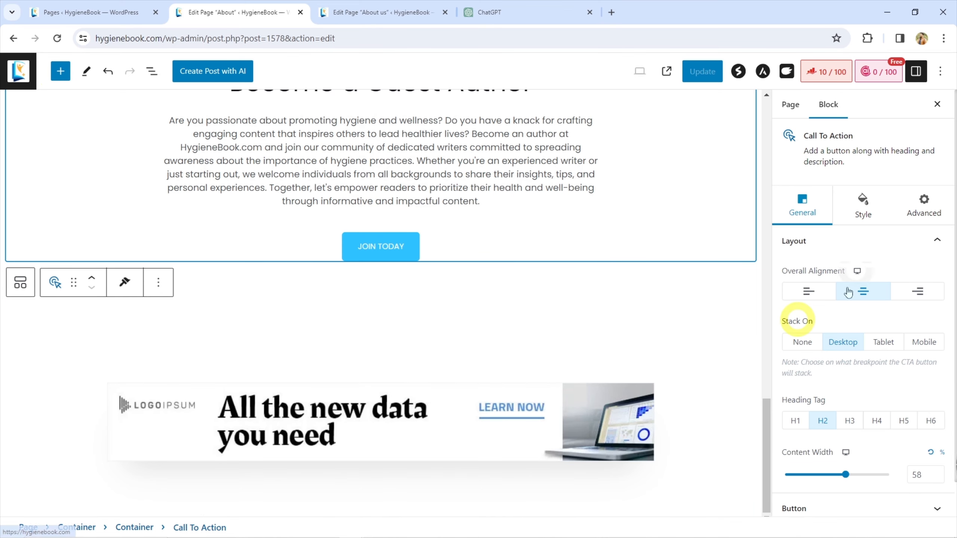
scroll(829, 320, down, 1)
click(843, 470)
scroll(848, 347, down, 4)
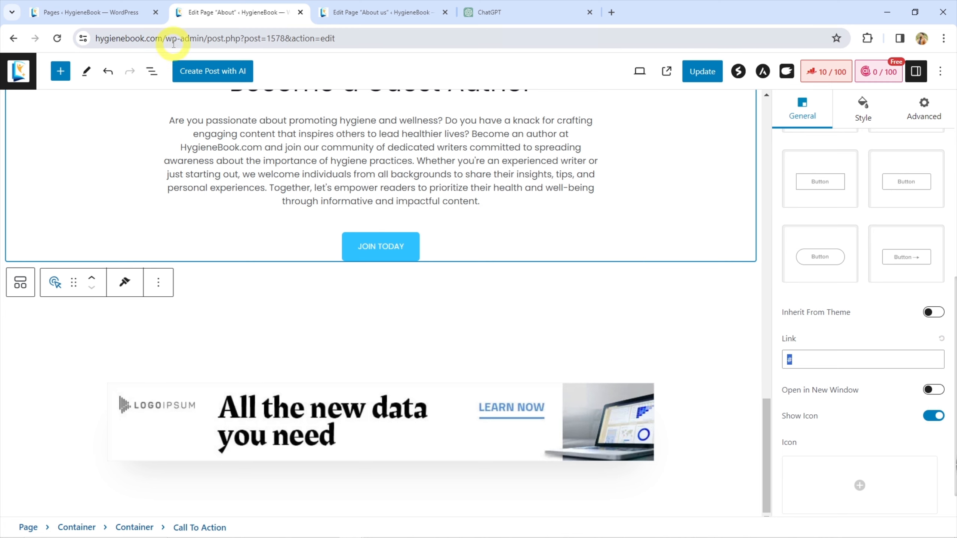
click(164, 38)
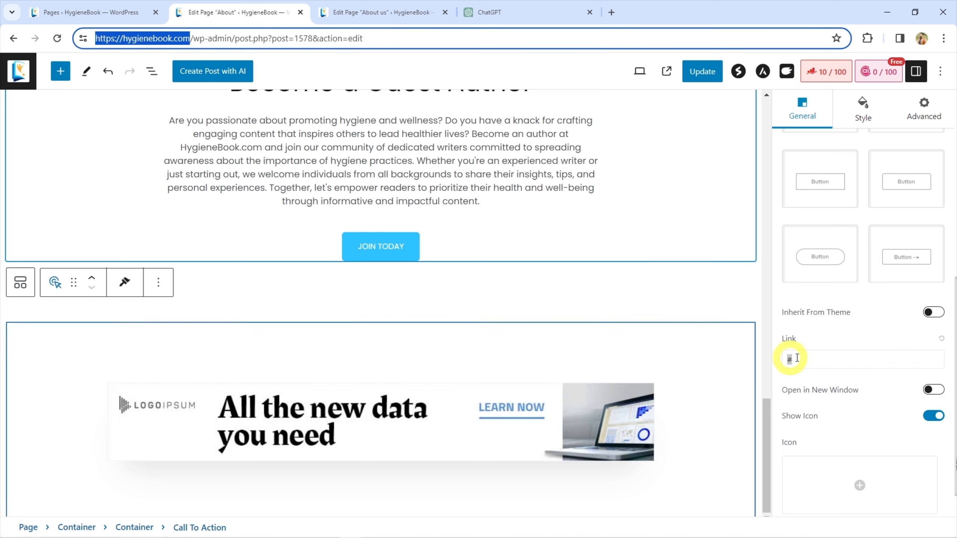
click(849, 361)
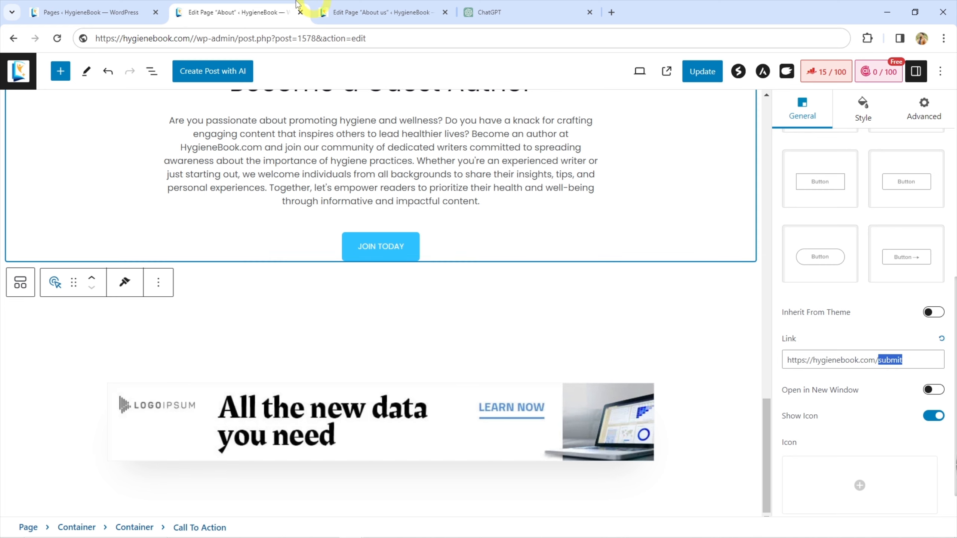
click(90, 12)
scroll(252, 210, down, 8)
scroll(258, 217, down, 2)
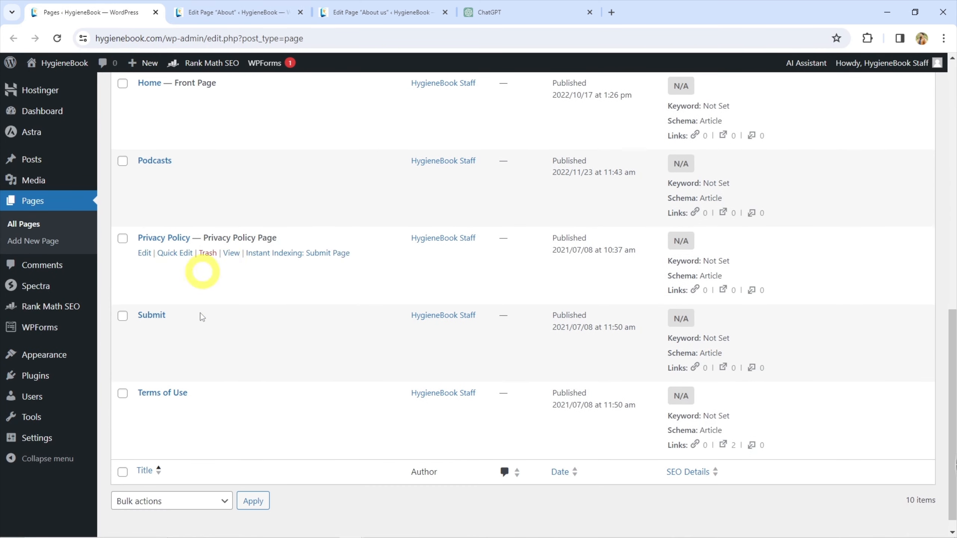
click(231, 330)
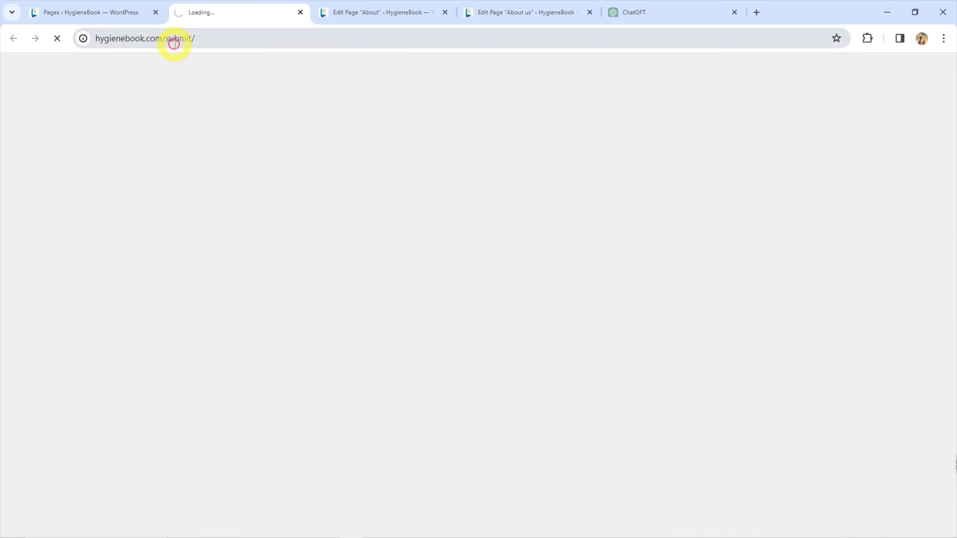
click(234, 44)
click(516, 3)
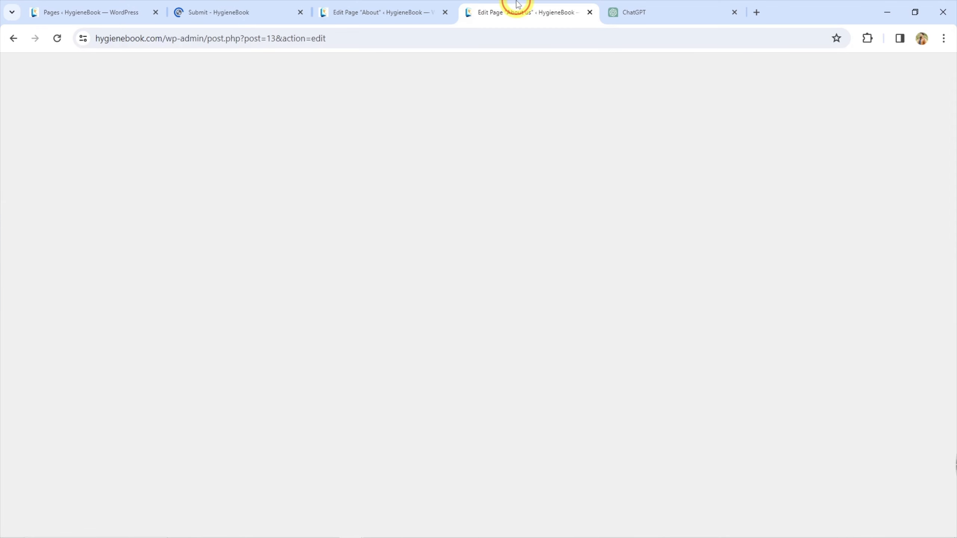
click(367, 3)
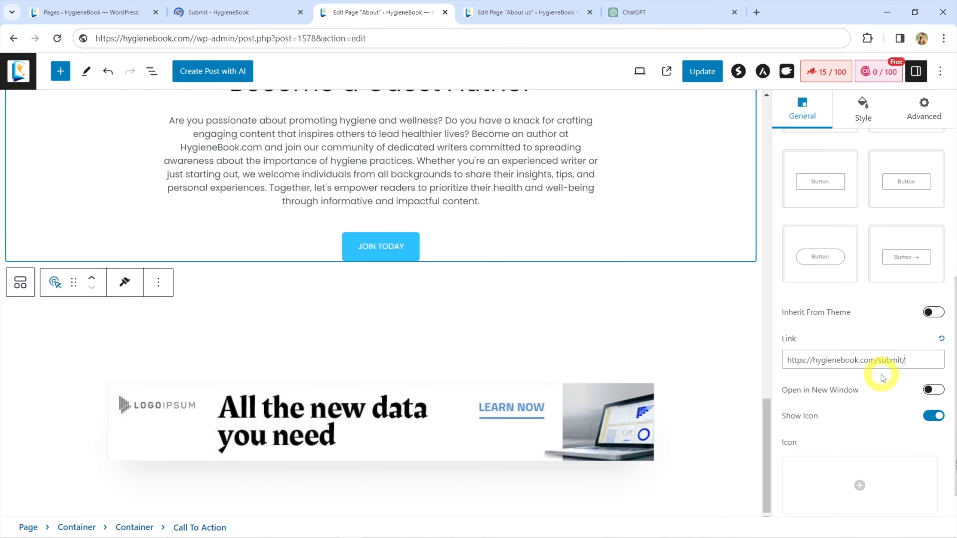
Step: Delete the "All the new data you need" banner image below the guest author section
scroll(866, 335, up, 7)
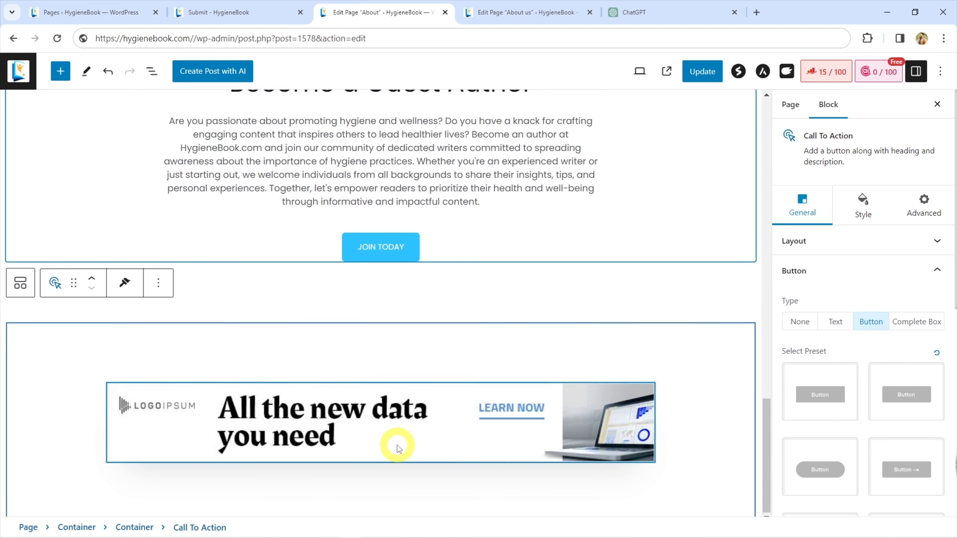
click(184, 385)
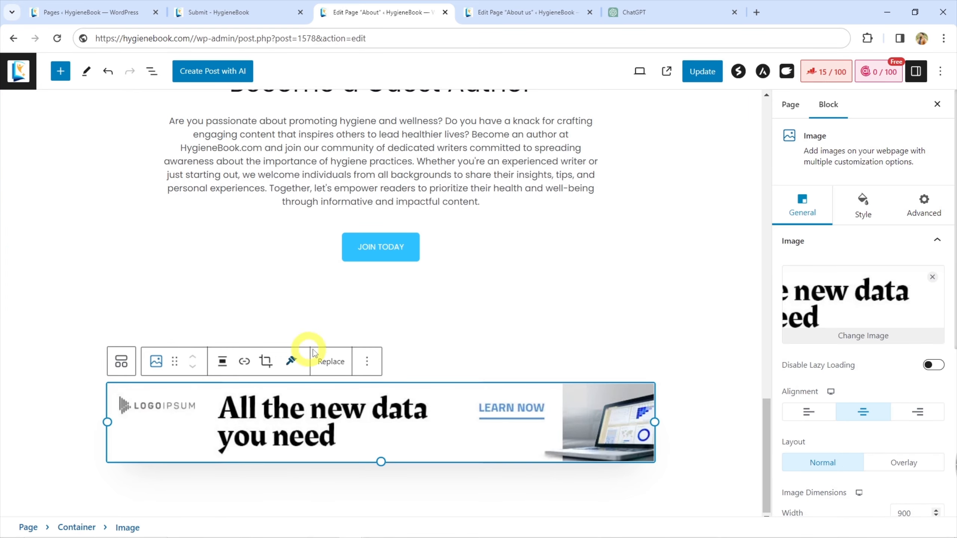
click(367, 361)
scroll(399, 320, down, 2)
click(435, 331)
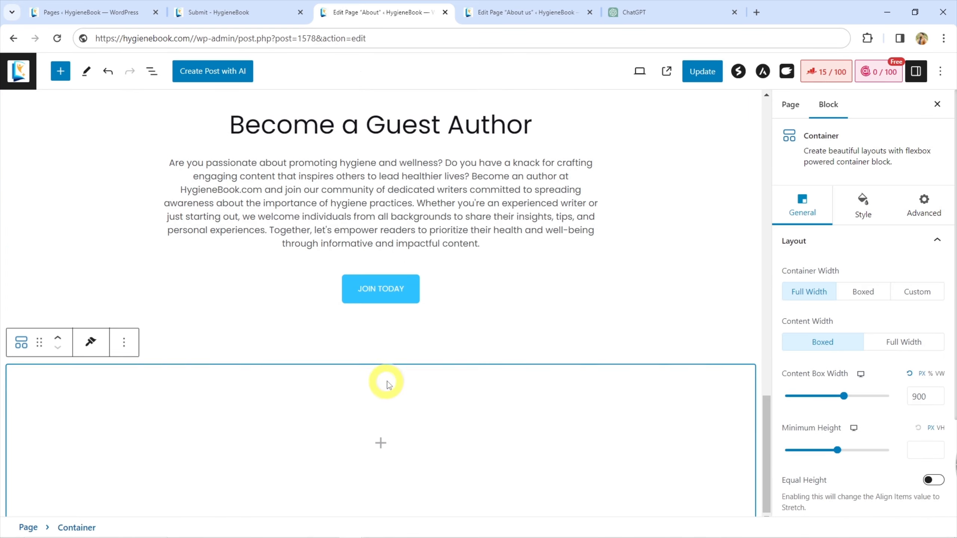
Step: Delete the Our Team heading container together with its six demo team member containers
scroll(390, 350, up, 8)
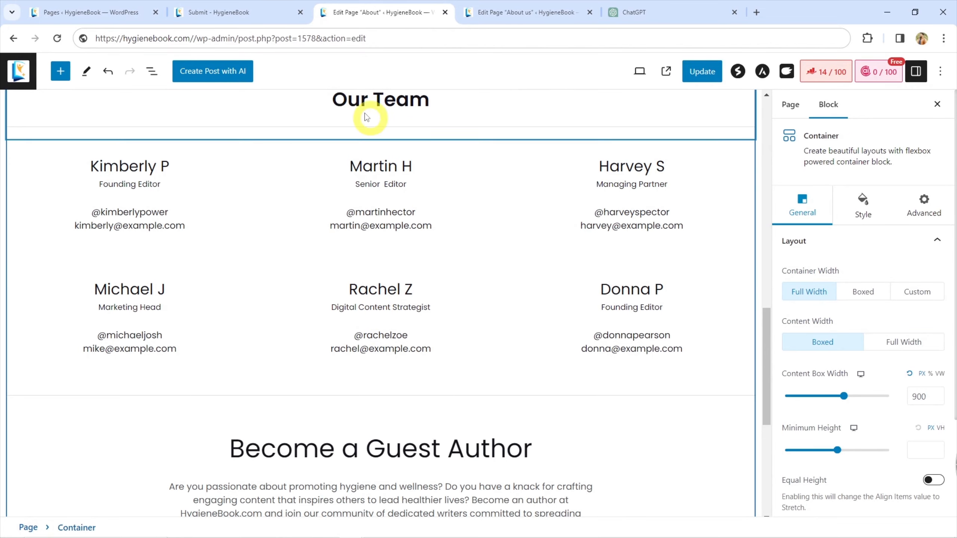
mouse_move(335, 100)
mouse_down()
mouse_move(566, 261)
mouse_move(664, 314)
mouse_up()
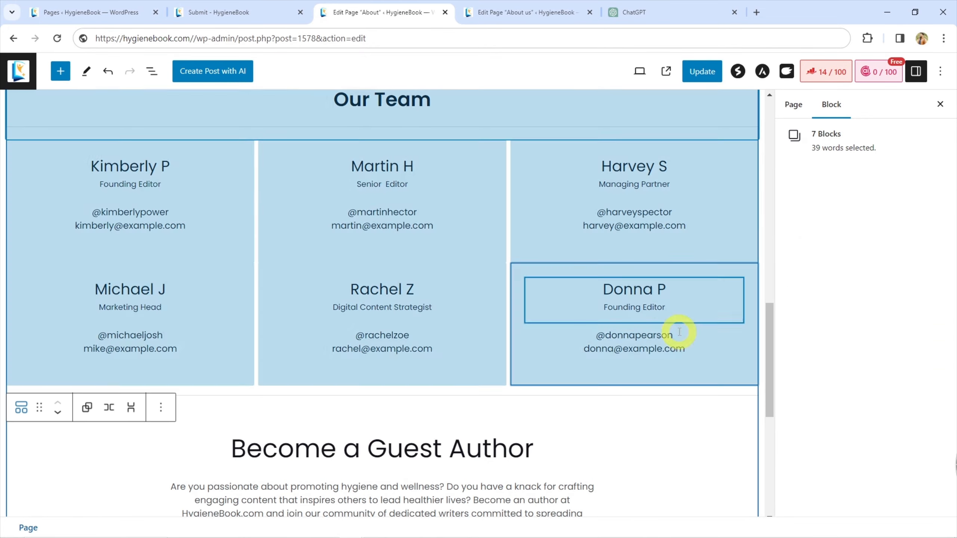
scroll(663, 286, up, 2)
key(Delete)
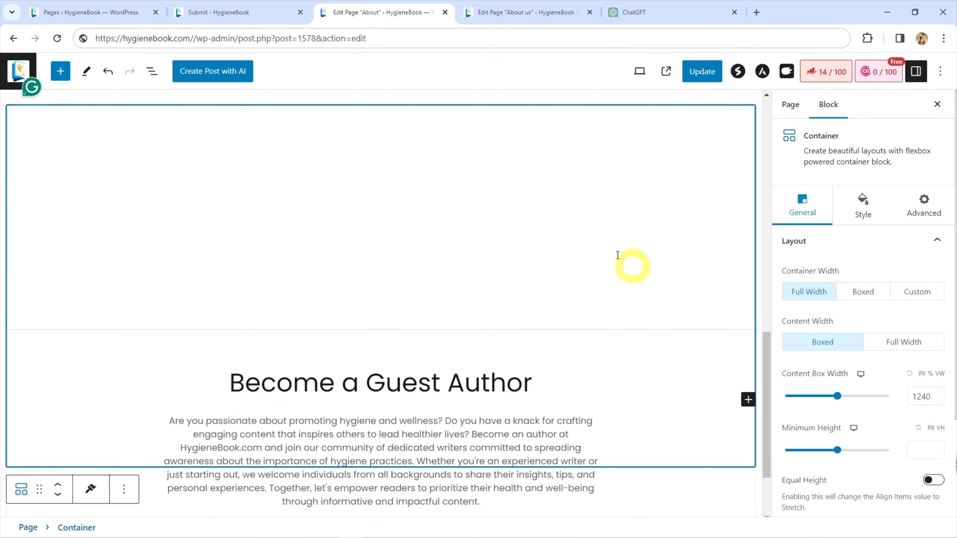
Step: Review the edited About page, update it, and switch to the editor of the original About us page
scroll(465, 235, down, 4)
scroll(399, 273, up, 5)
scroll(125, 328, up, 15)
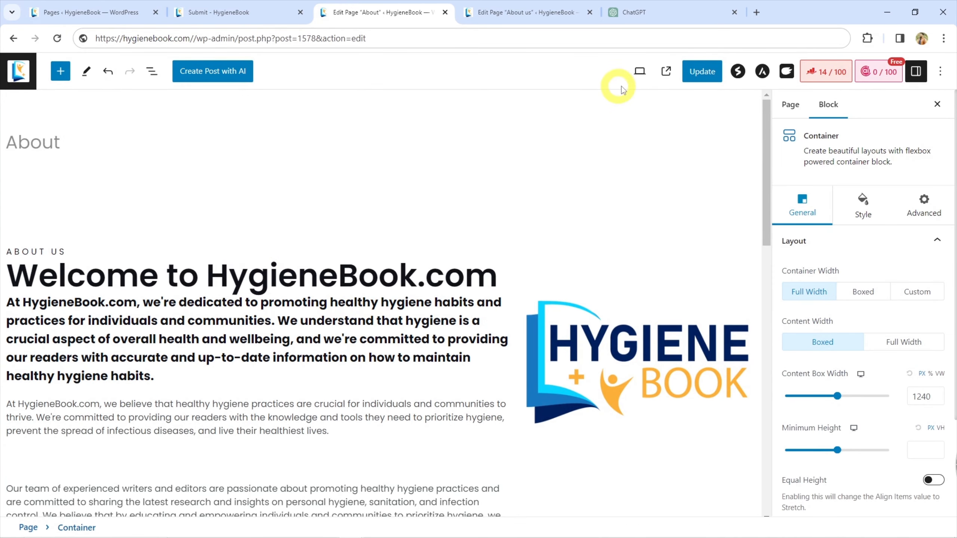
click(699, 74)
click(557, 14)
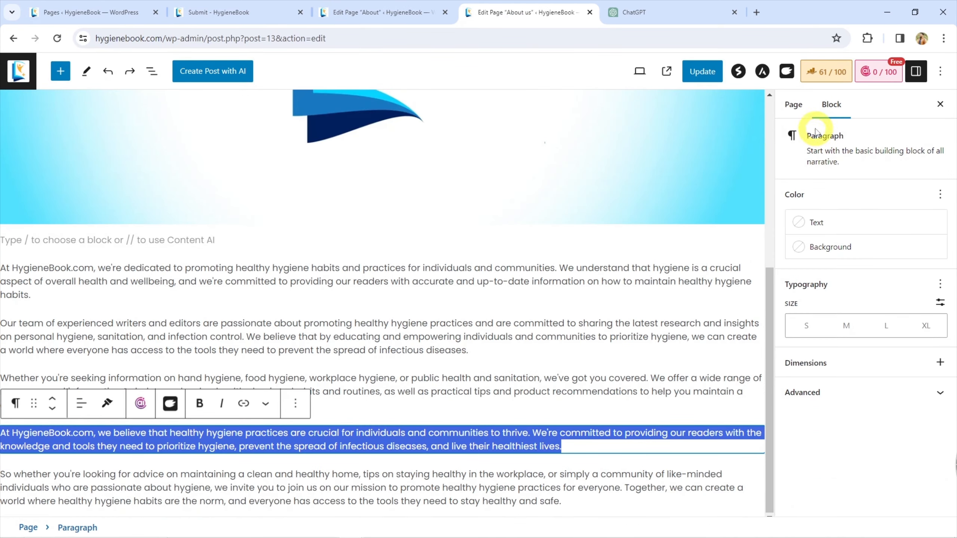
Step: Move the original About us page to the trash and review the updated About page on the live site
click(794, 105)
click(120, 502)
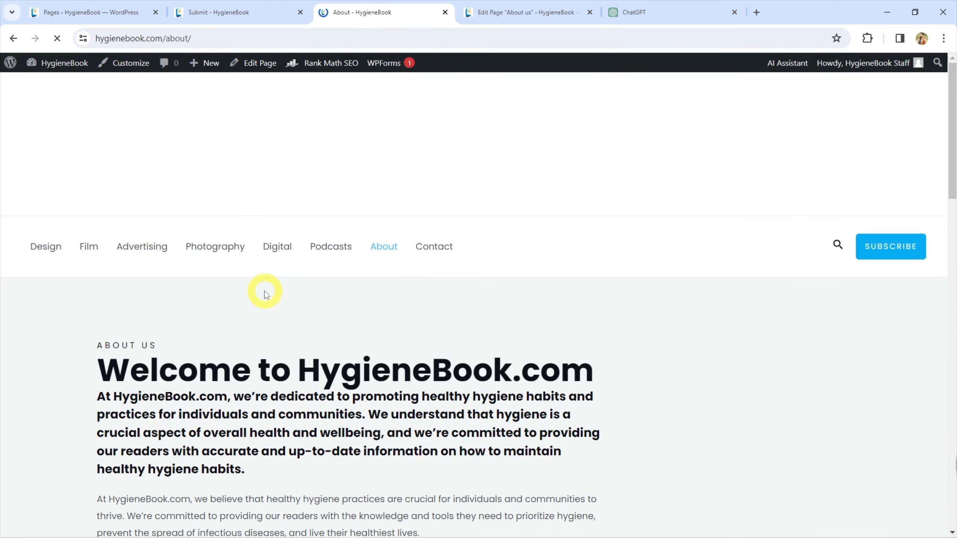
scroll(266, 294, down, 20)
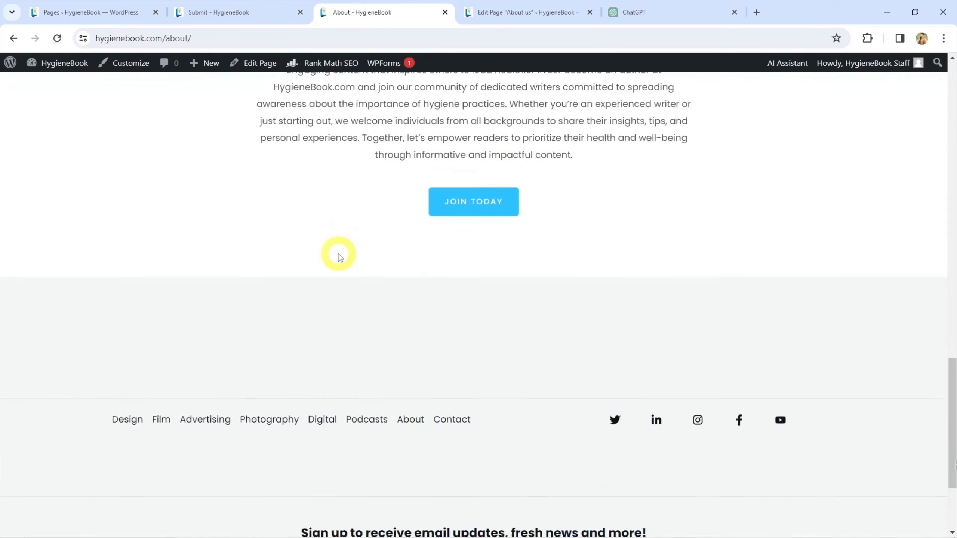
scroll(337, 253, down, 3)
scroll(337, 253, up, 20)
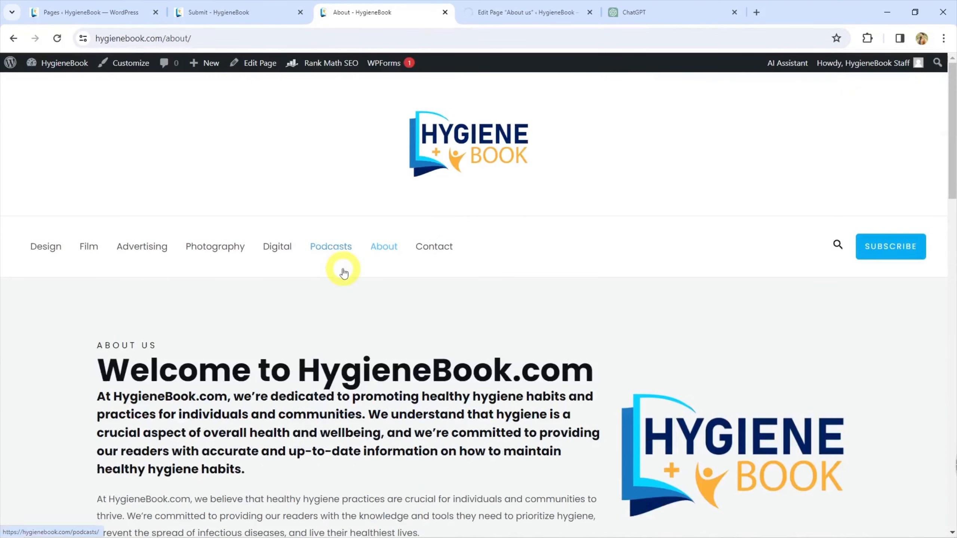
click(486, 12)
Step: Quick-edit the About page in the page list, setting its title to About Us and its slug to about-us
click(136, 12)
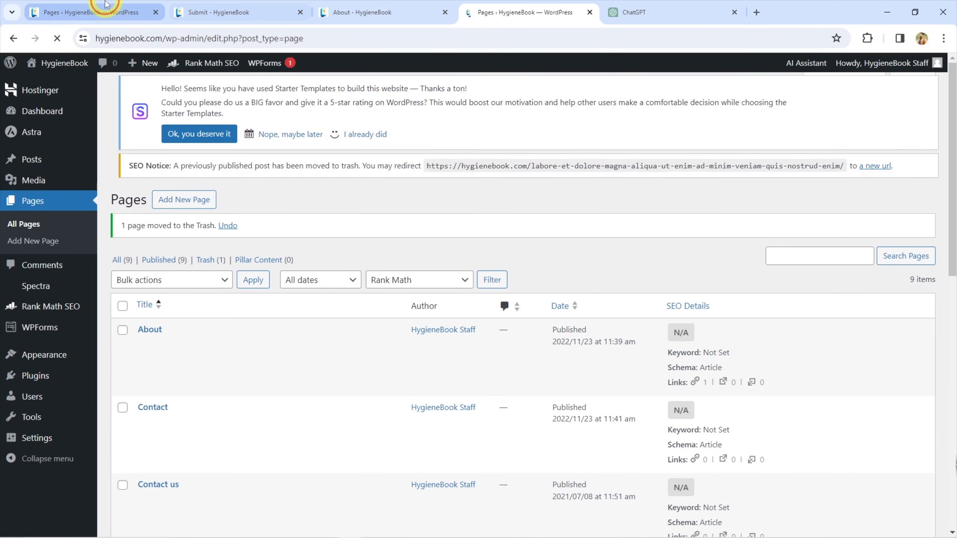
click(34, 222)
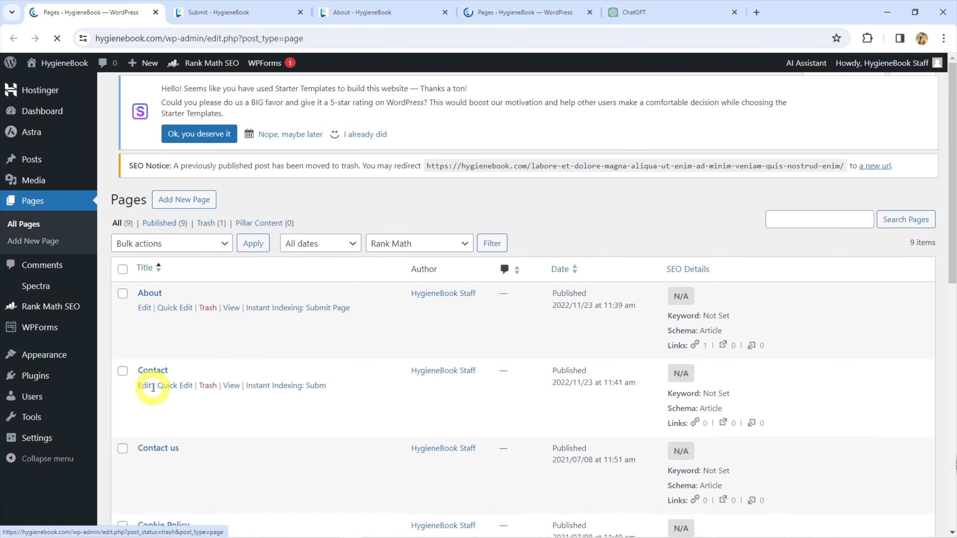
scroll(184, 184, down, 3)
click(183, 192)
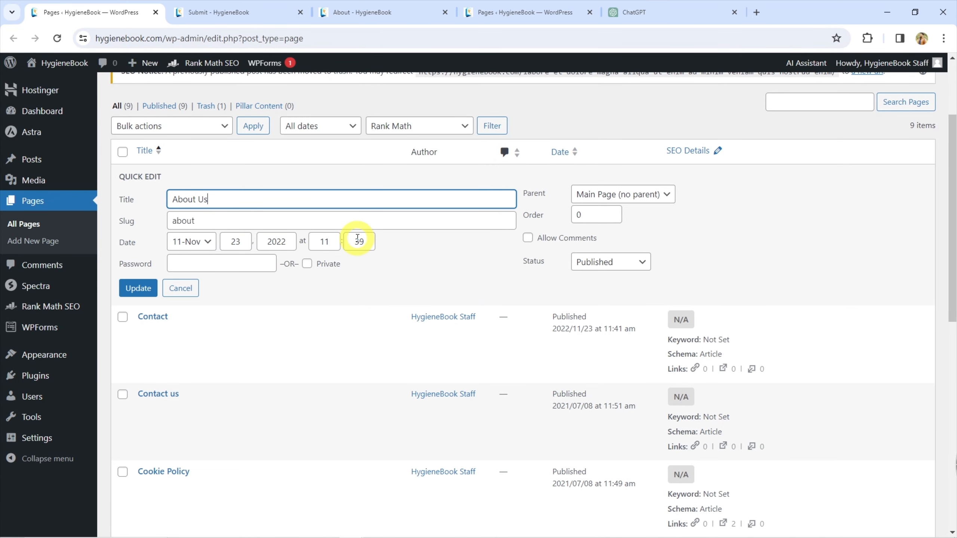
click(228, 222)
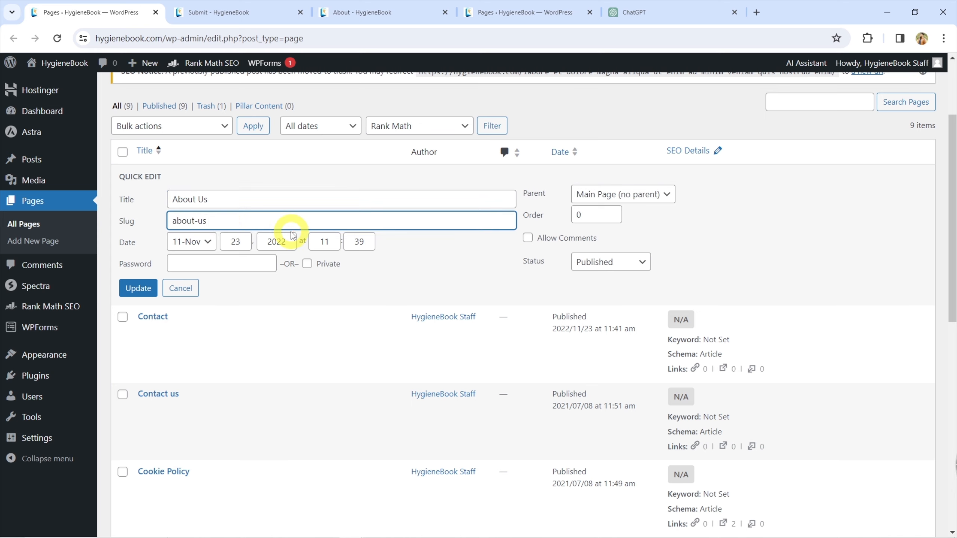
text(-us)
click(142, 289)
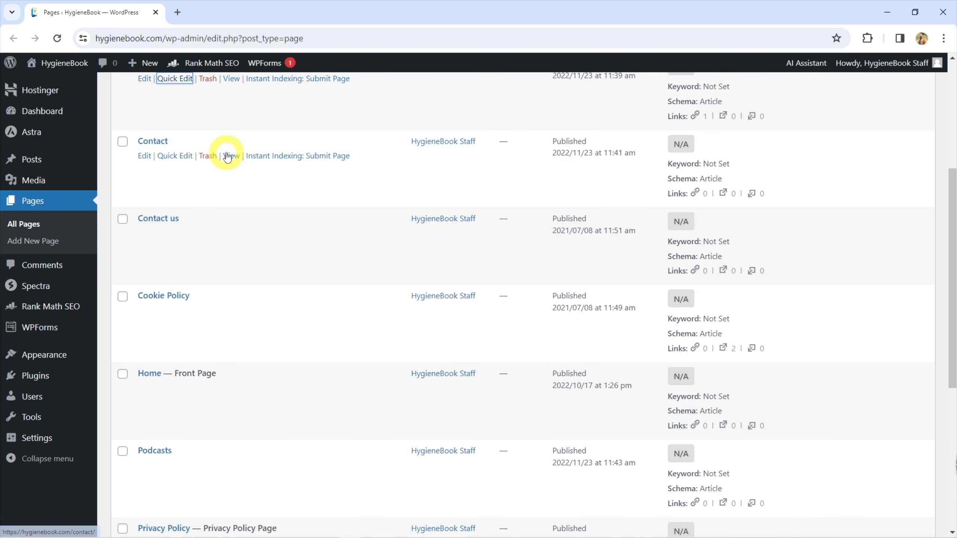
Step: View the Contact and Contact us pages from the page list and open both of them for editing
middle_click(229, 156)
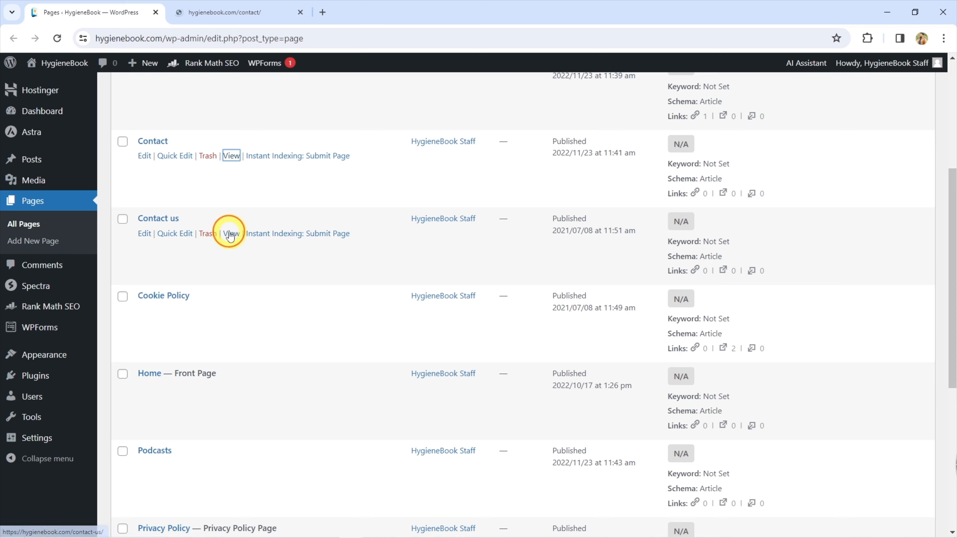
middle_click(230, 234)
click(278, 10)
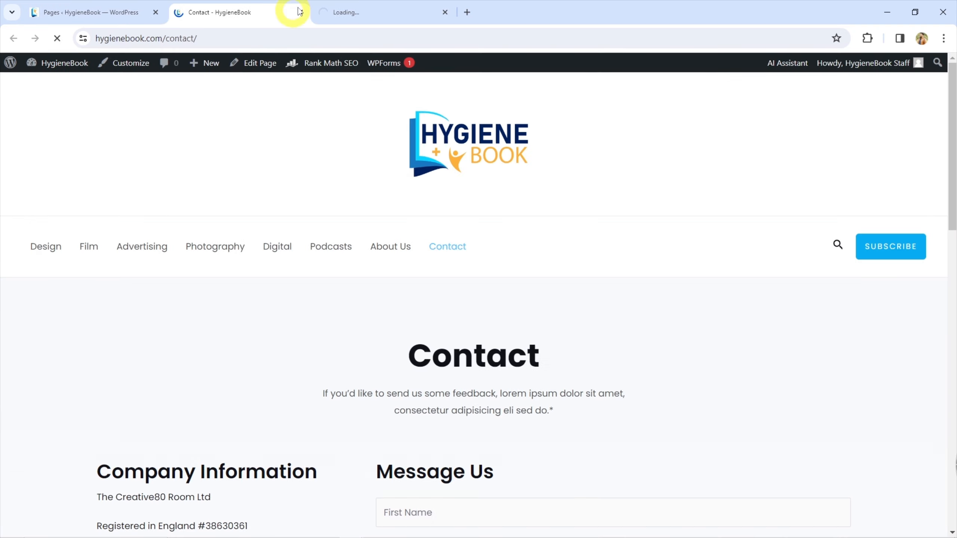
click(339, 12)
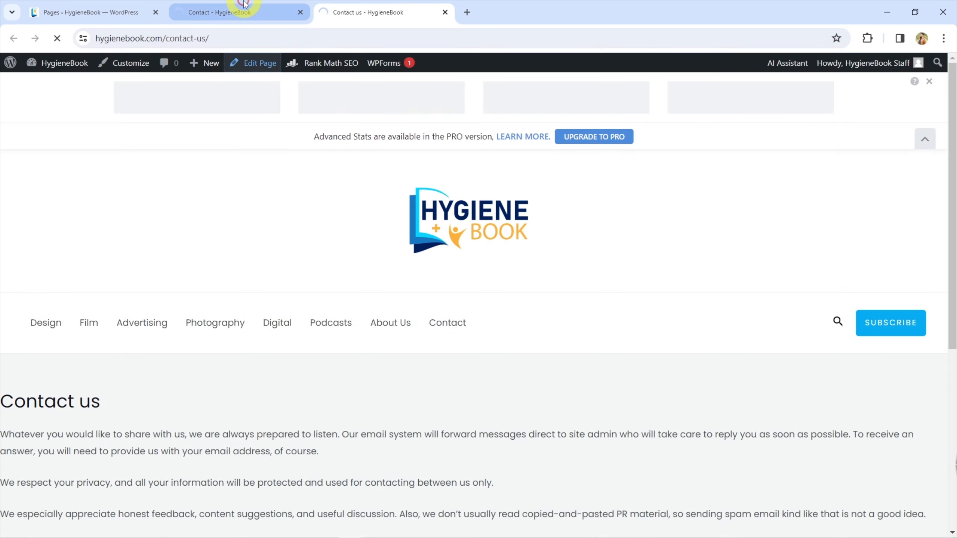
click(241, 10)
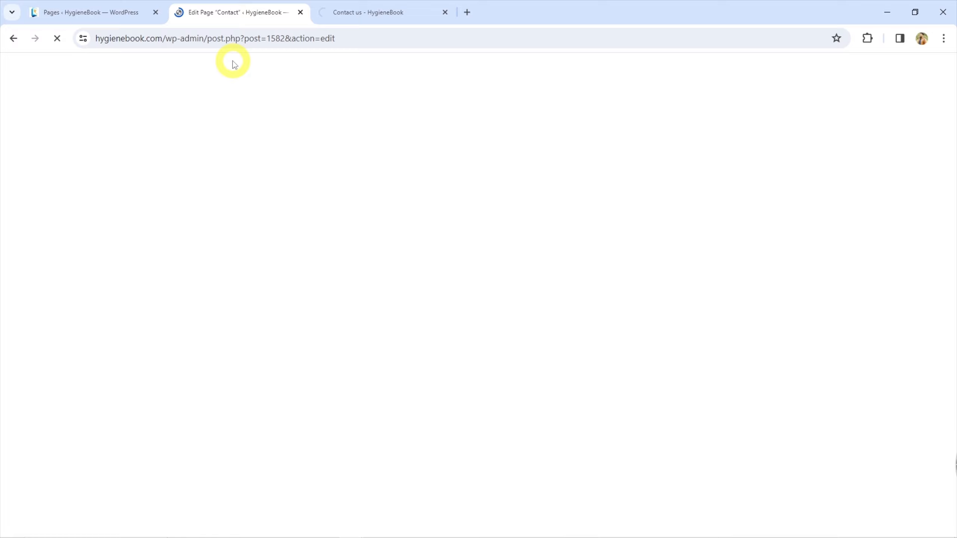
click(364, 6)
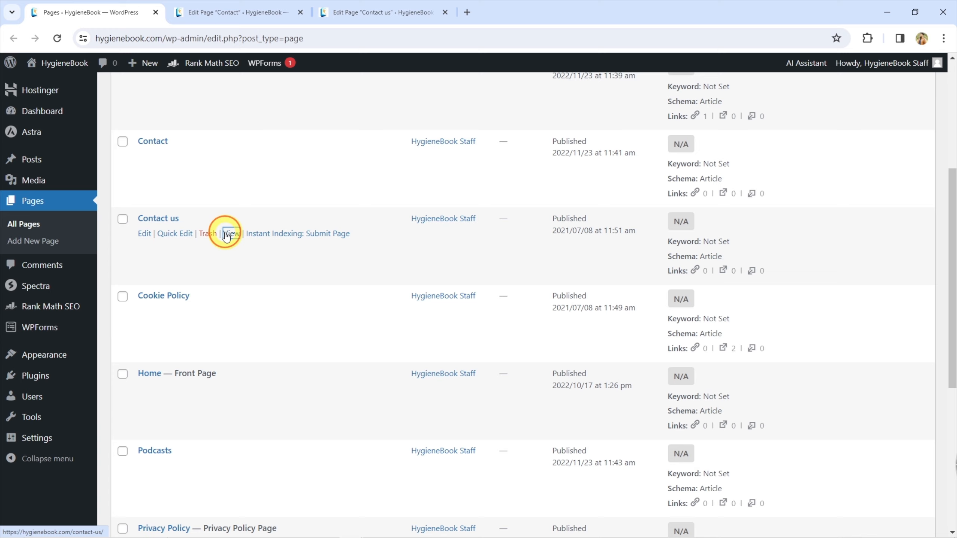
Step: View the live Contact us page and read through its original text
middle_click(225, 233)
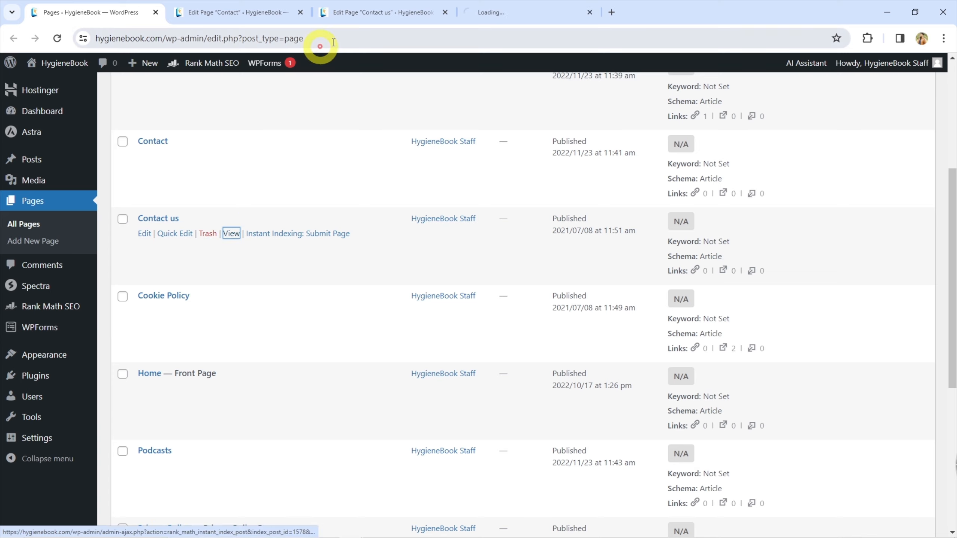
click(506, 4)
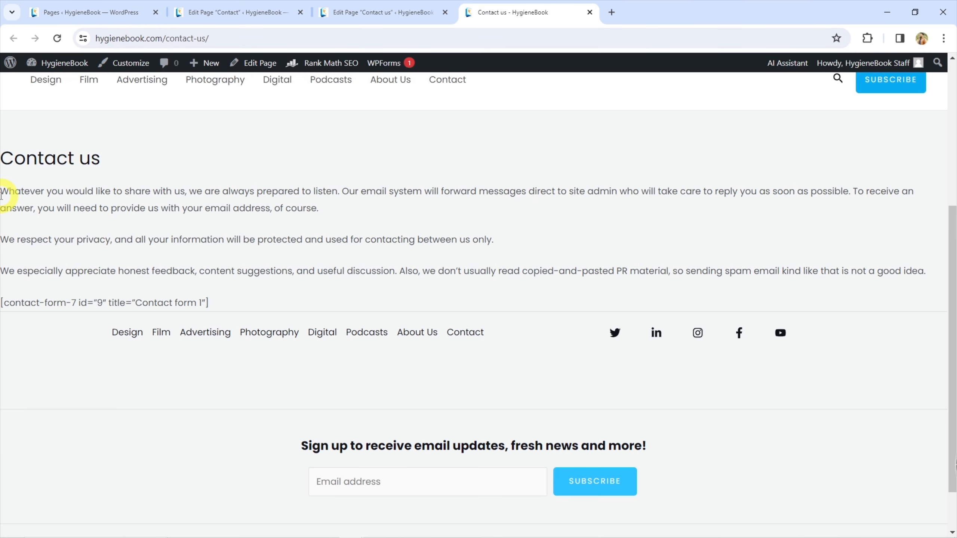
scroll(207, 194, down, 1)
scroll(301, 211, up, 1)
scroll(332, 218, up, 4)
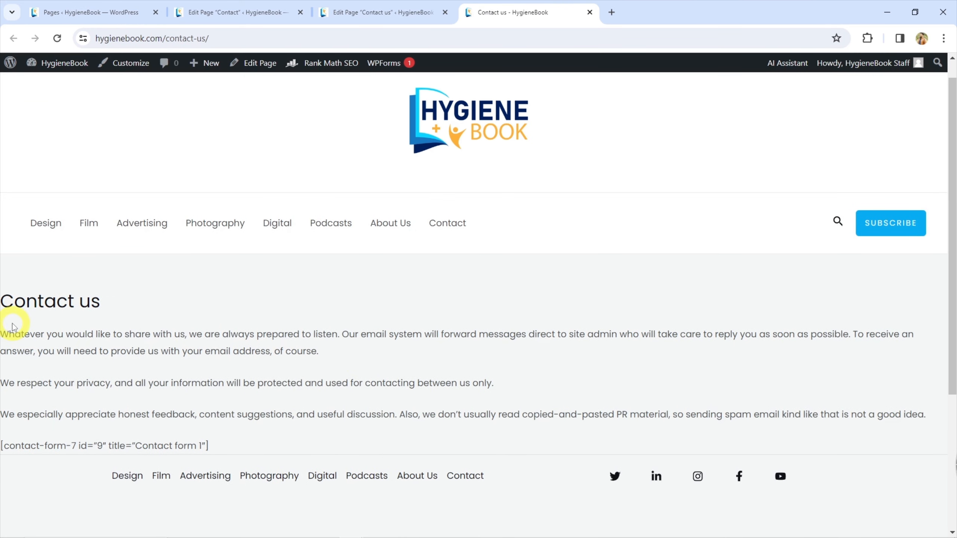
scroll(393, 346, down, 4)
Step: Convert the Contact us page's classic content to blocks and copy its three paragraphs above the shortcode
click(341, 12)
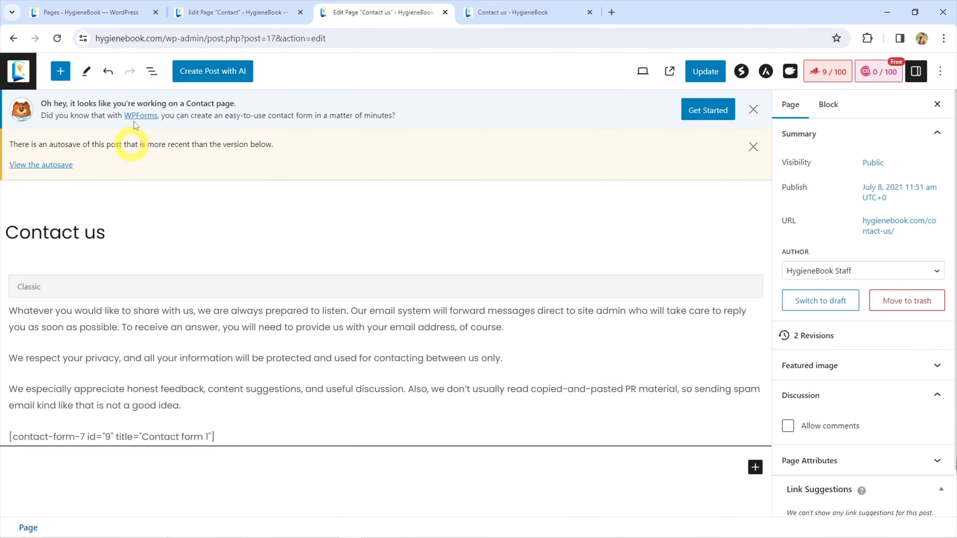
click(8, 317)
click(105, 253)
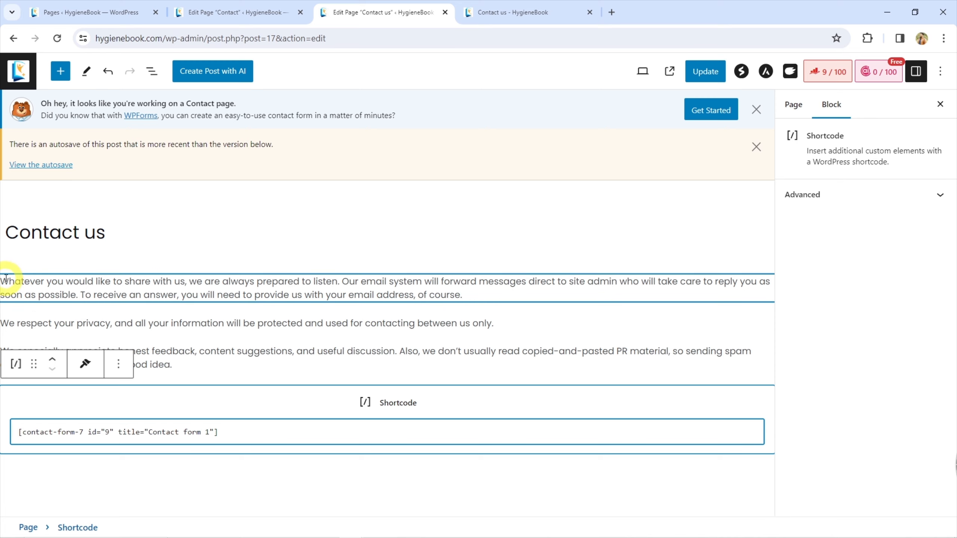
drag(3, 280, 171, 365)
key(ctrl+c)
Step: Clear the lorem ipsum description beneath the main heading in the Contact page's editor
click(239, 10)
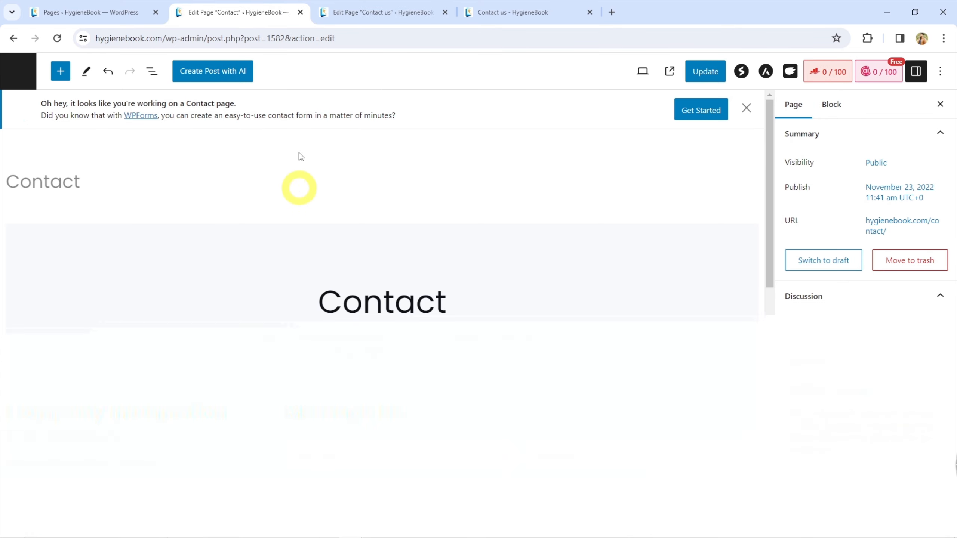
scroll(356, 353, down, 3)
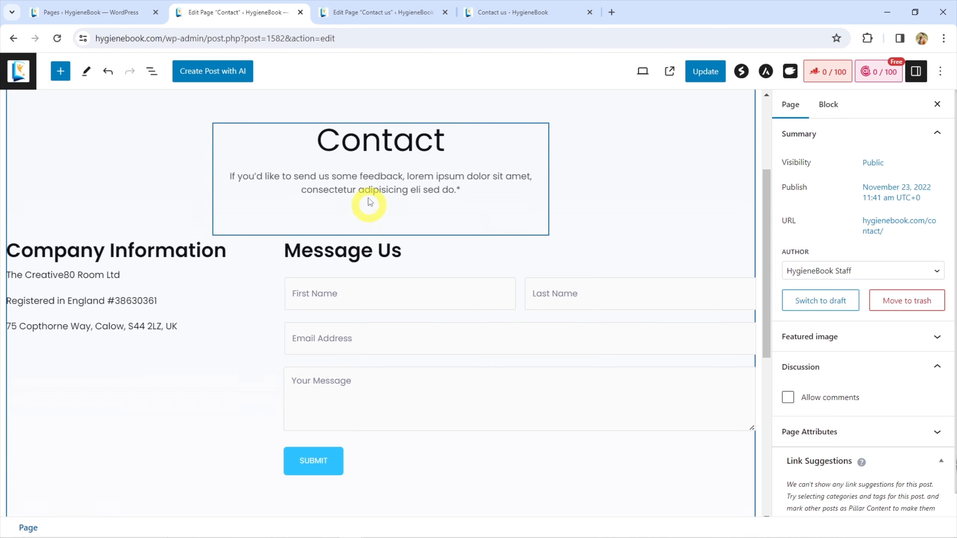
click(369, 188)
triple_click(369, 187)
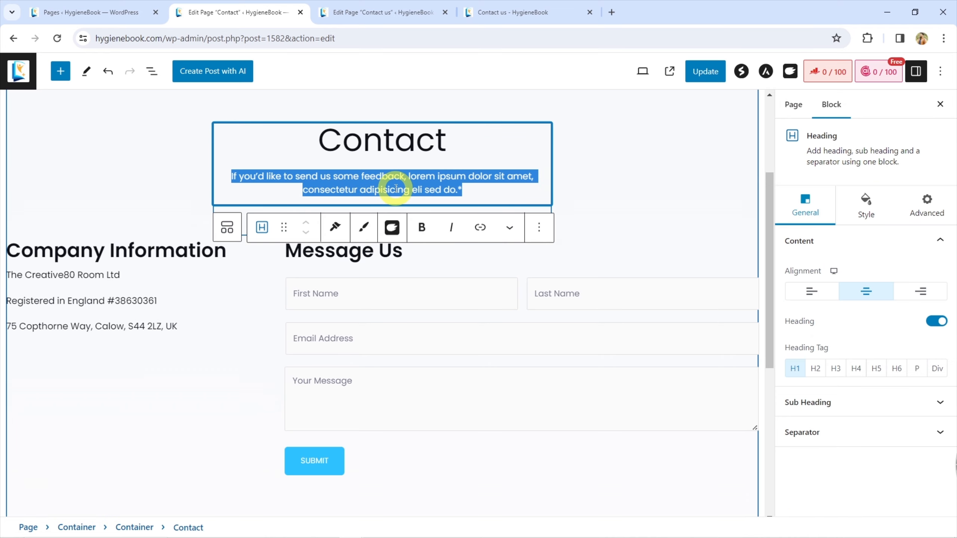
key(ctrl+v)
key(ctrl+z)
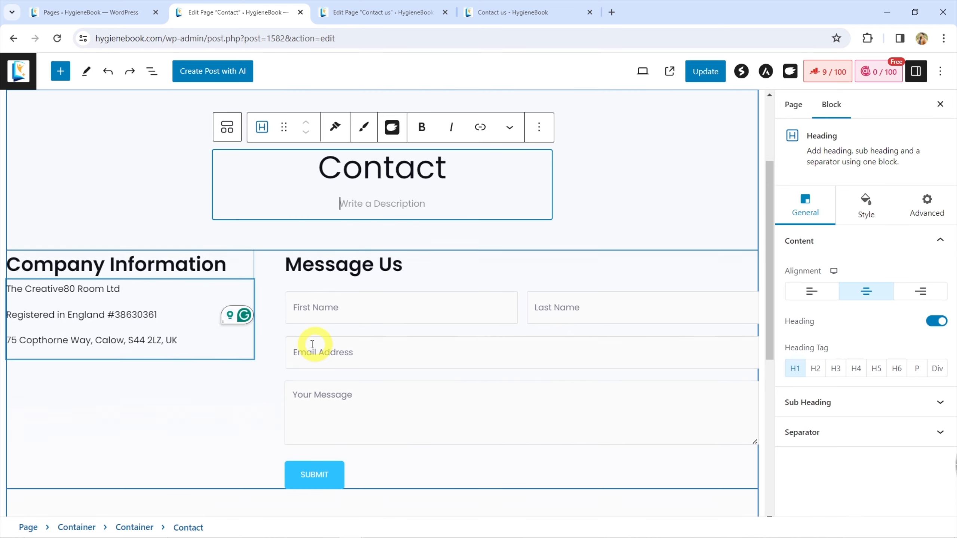
click(362, 301)
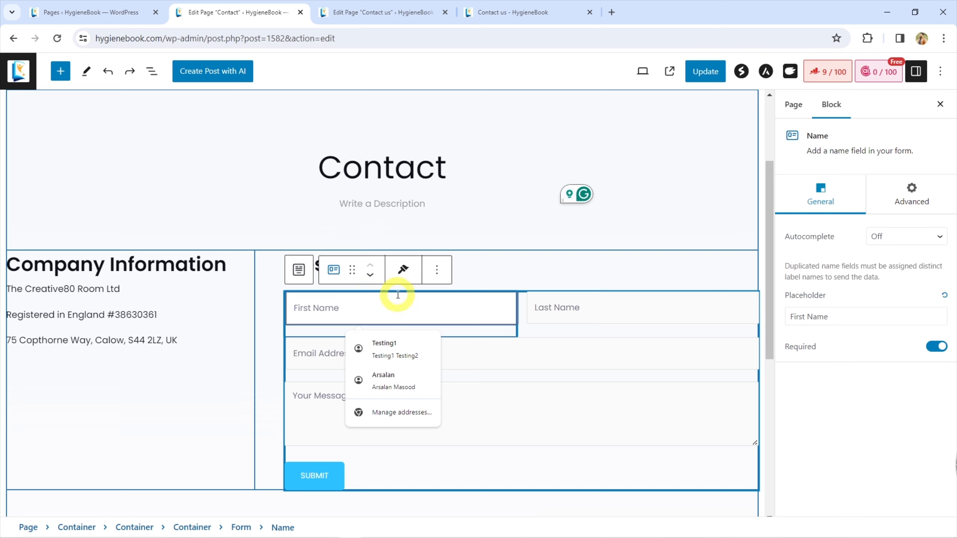
click(597, 298)
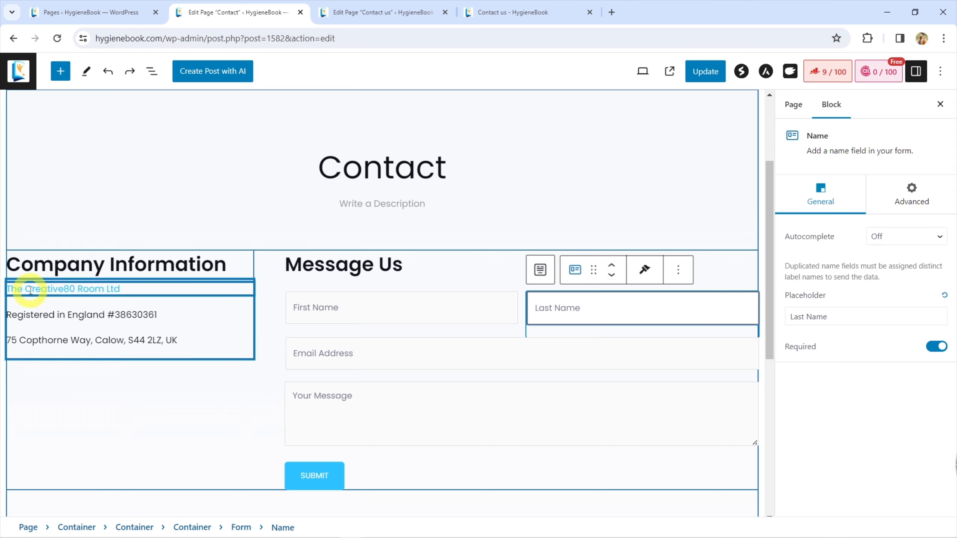
Step: Paste the copied Contact us paragraphs directly below the Company Information heading
triple_click(41, 272)
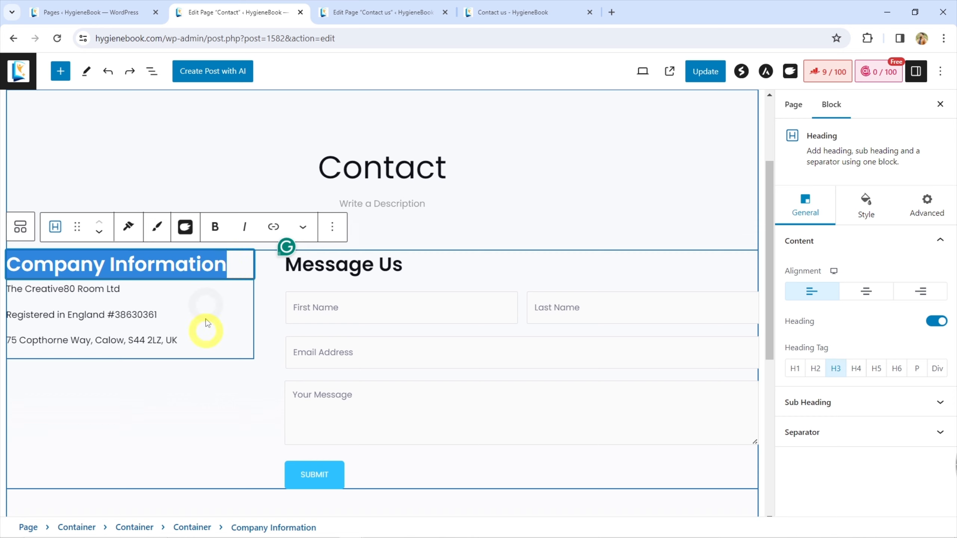
click(229, 259)
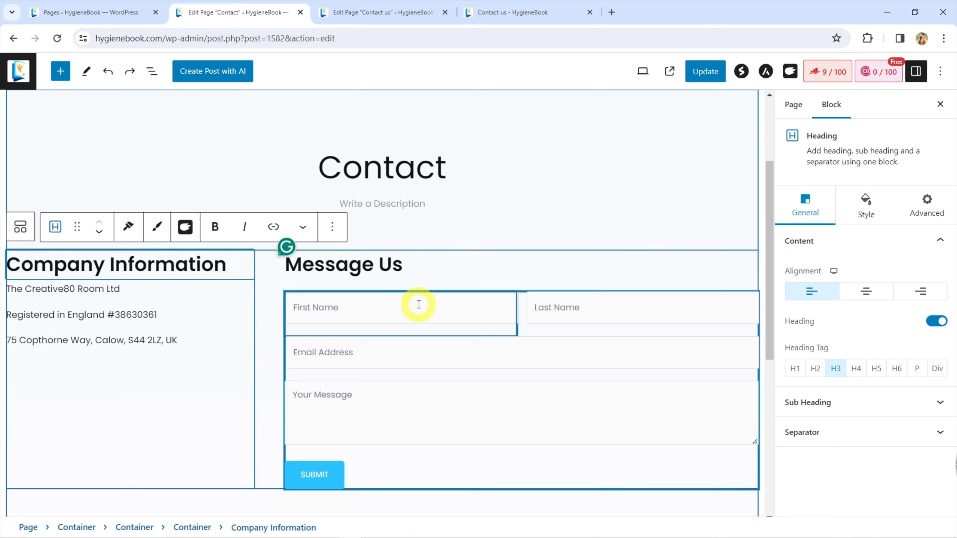
key(ctrl+v)
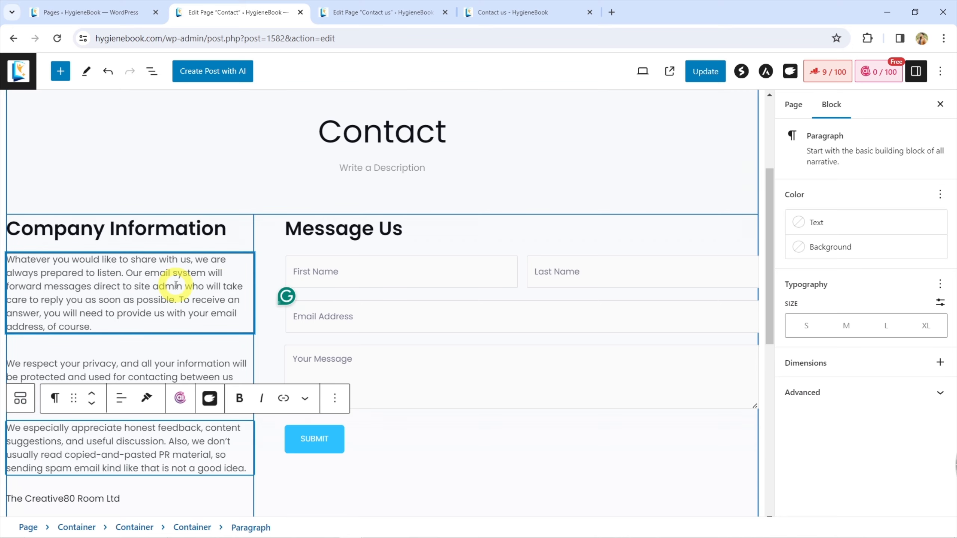
scroll(91, 342, down, 3)
Step: Delete the icon list with the demo company name, registration and address below the pasted paragraphs
click(352, 11)
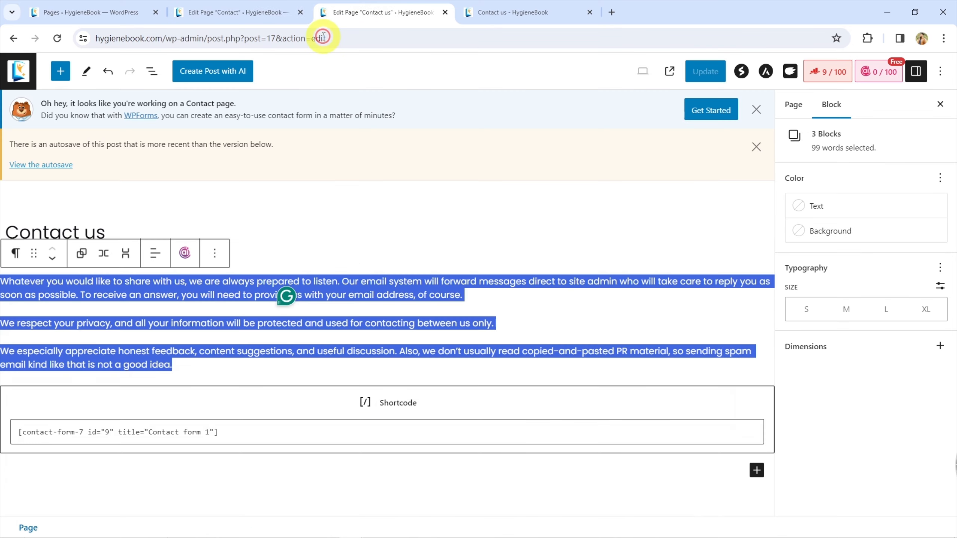
click(259, 6)
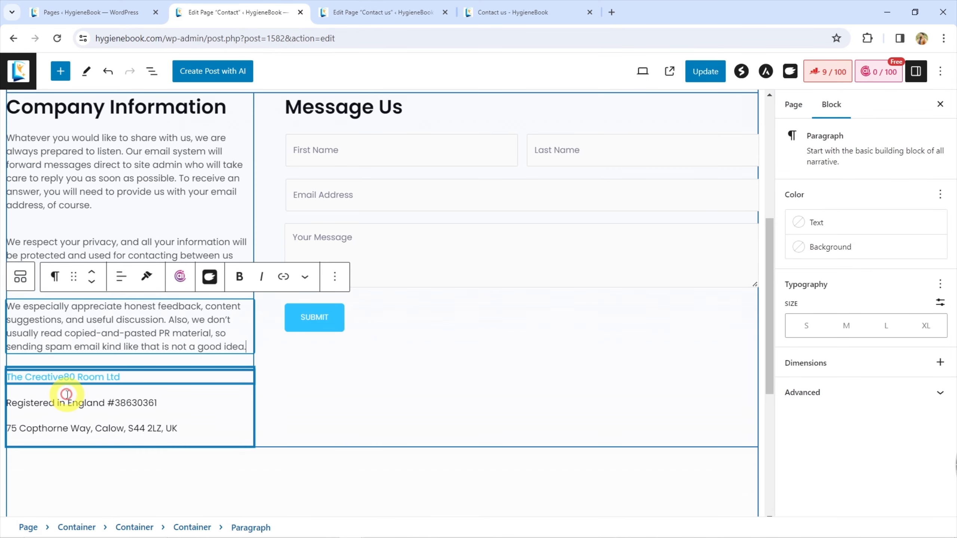
click(88, 401)
drag(88, 401, 186, 440)
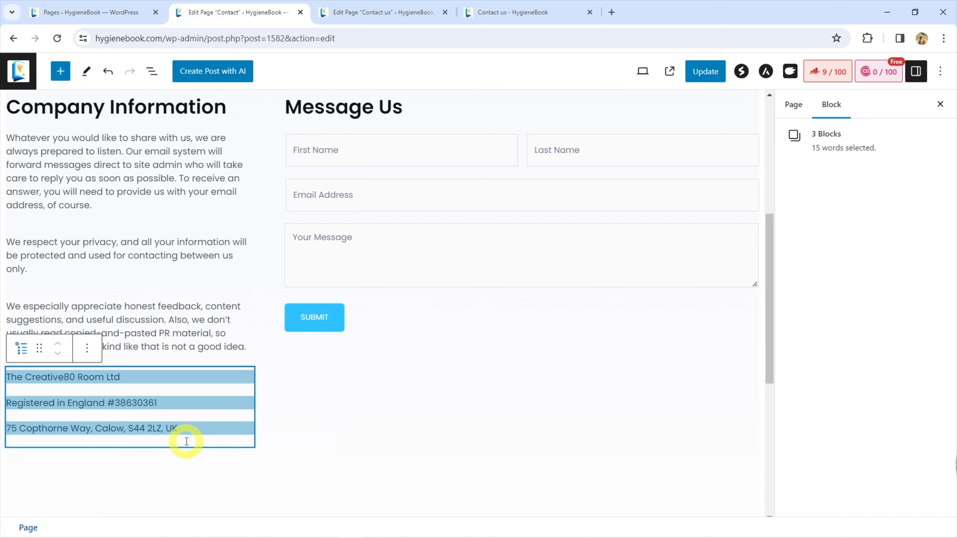
key(ctrl+v)
scroll(162, 388, down, 3)
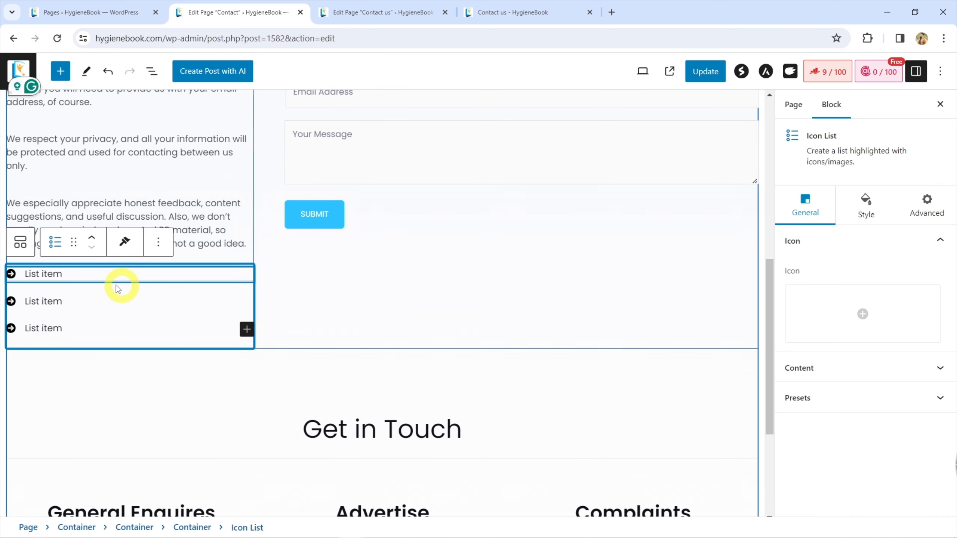
click(158, 242)
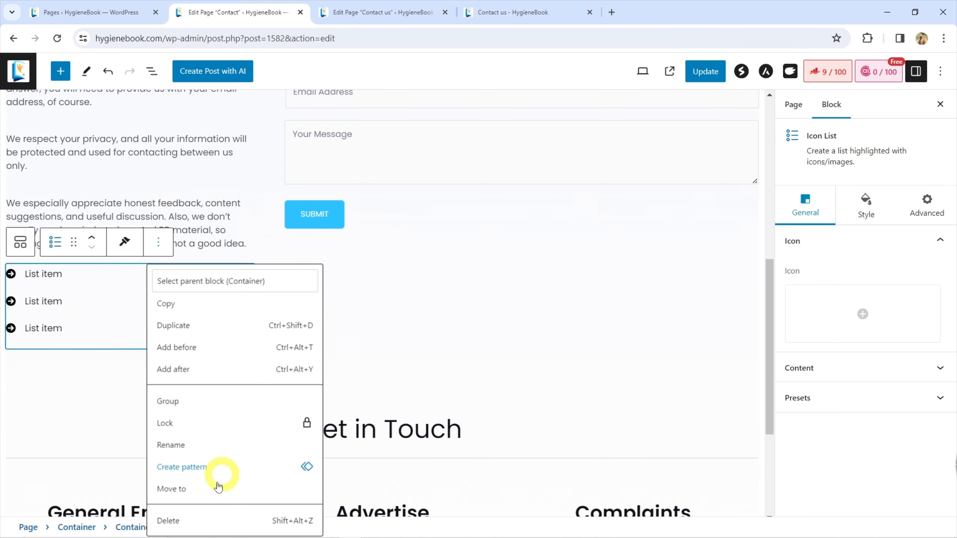
key(Return)
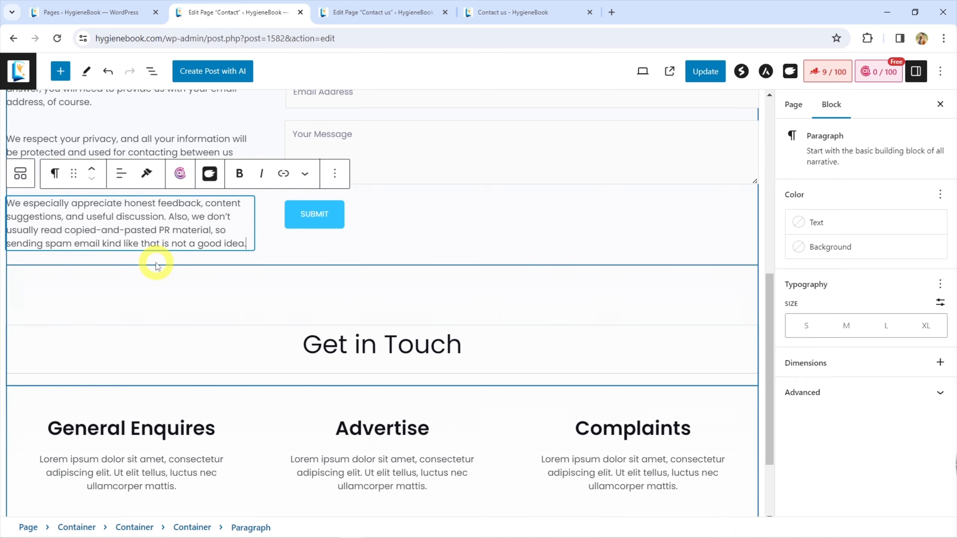
Step: Remove the Company Information heading text above the pasted paragraphs
scroll(156, 261, up, 5)
triple_click(135, 318)
key(BackSpace)
scroll(134, 318, down, 2)
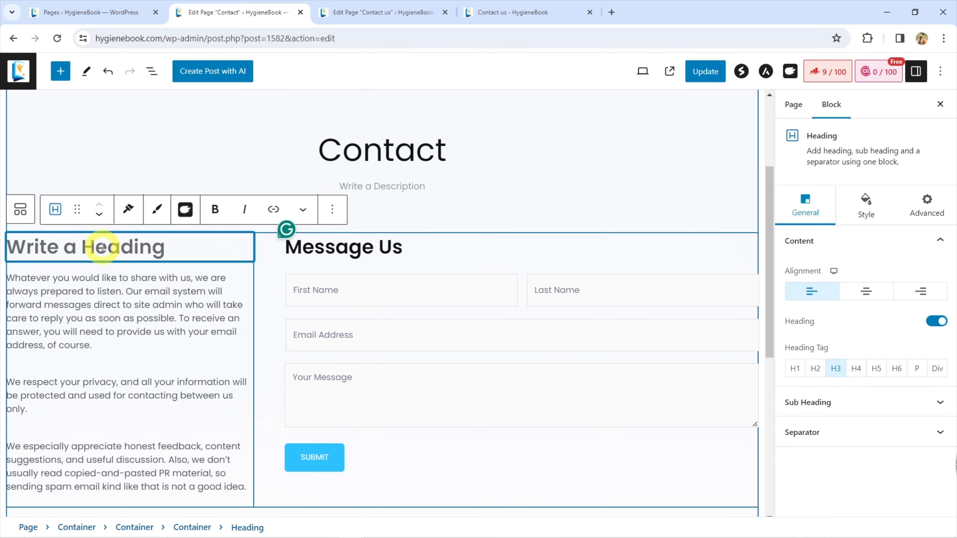
key(BackSpace)
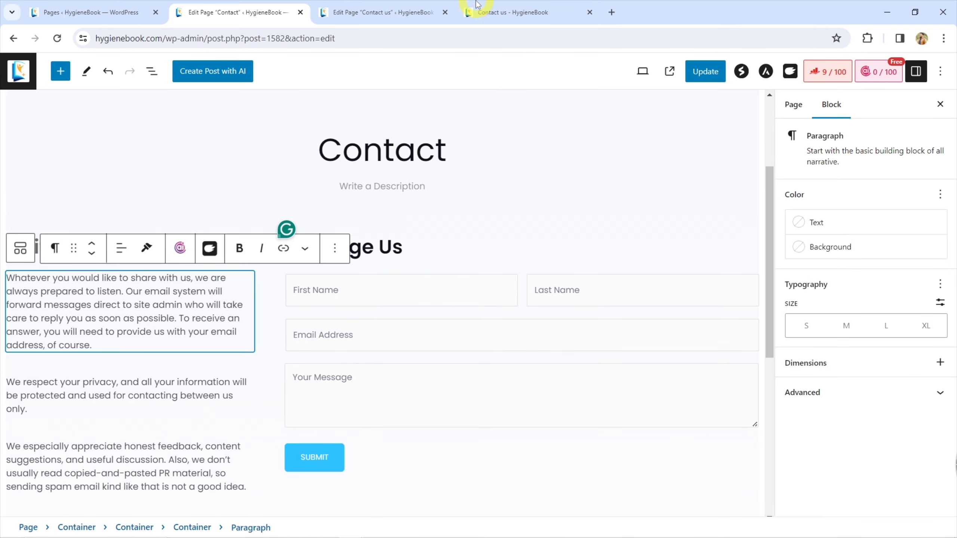
Step: Switch to ChatGPT in a new browser tab and ask it to make a heading for the Contact us paragraphs
click(605, 10)
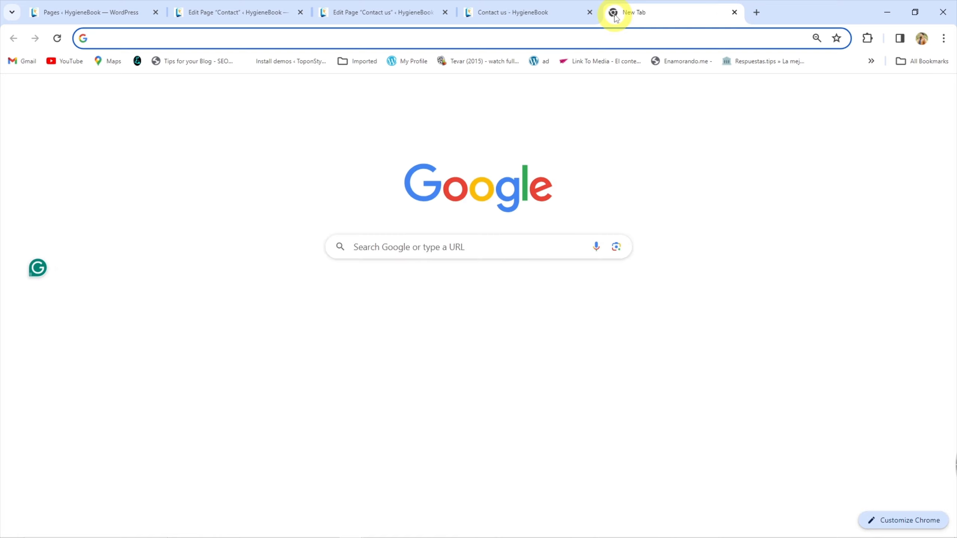
text(chat)
key(Return)
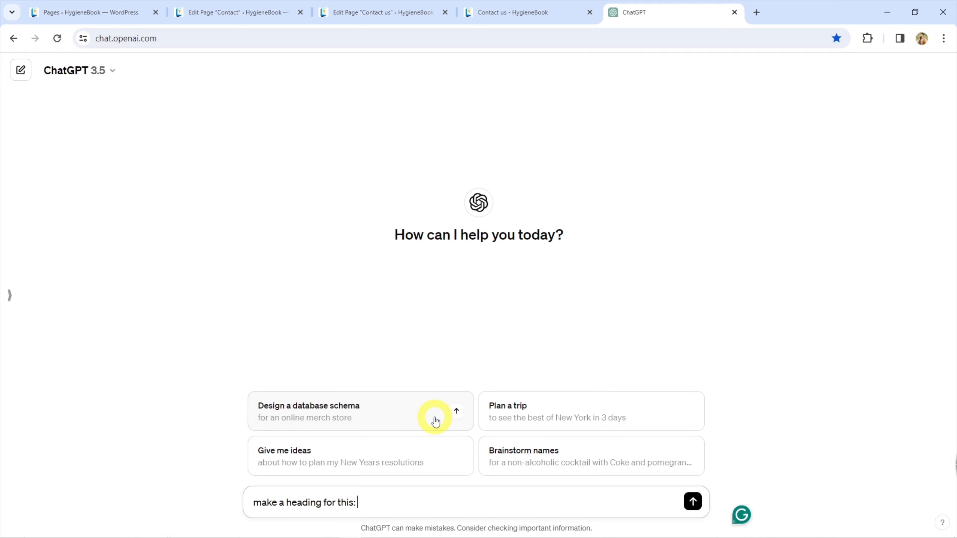
text(Whatever you would like to share with us, we are always prepared to listen. Our email system will forward messages direct to site admin who will take care to reply you as soon as possible. To receive an answer, you will need to provide us with your email address, of course.  We respect your privacy, and all your information will be protected and used for contacting between us only.  We especially appreciate honest feedback, content suggestions, and useful discussion. Also, we don’t usually read copied-and-pasted PR material, so sending spam email kind like that is not a good idea.)
key(Return)
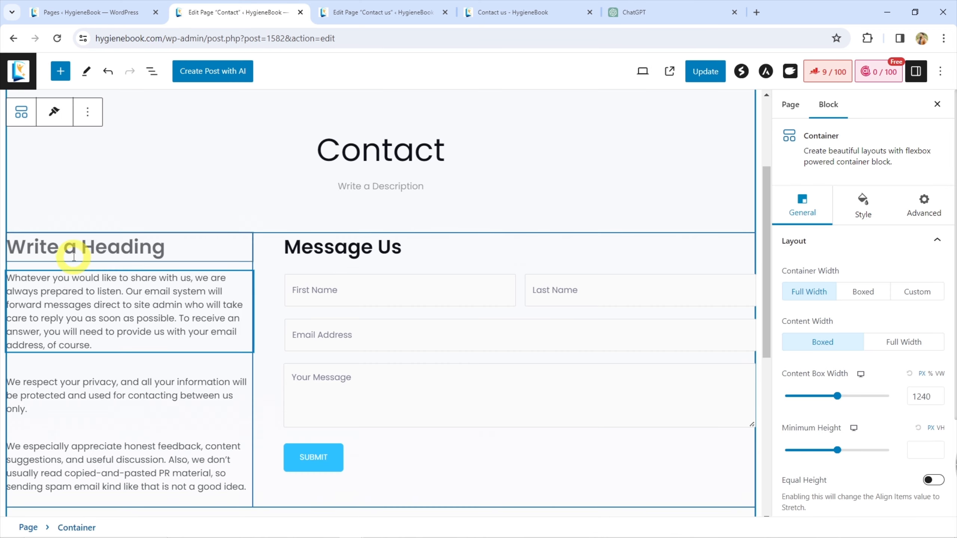
Step: Set the empty heading above the pasted Contact paragraphs to "Reach Out to Us with Confidence" and update the page
click(70, 249)
text(Reach Out to Us with Confidence)
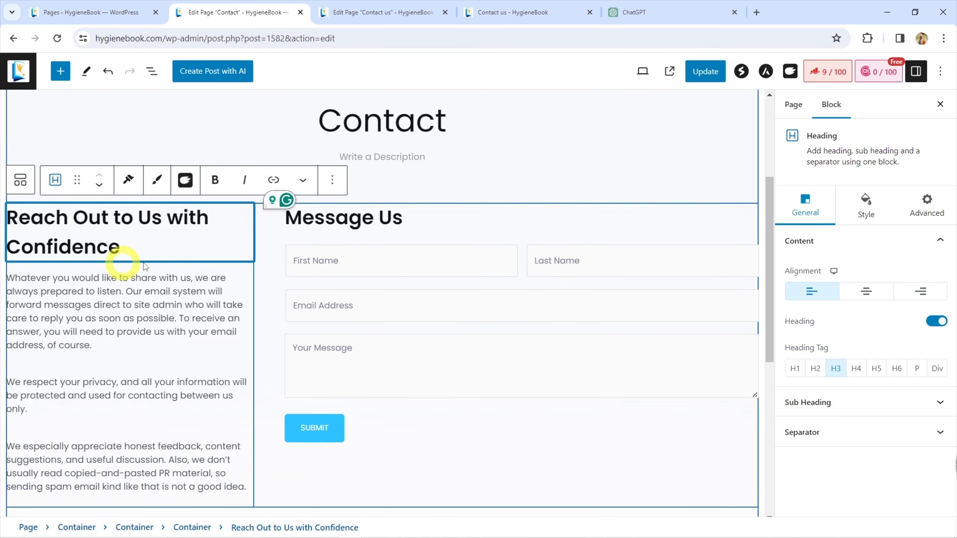
scroll(156, 264, down, 3)
scroll(177, 277, up, 1)
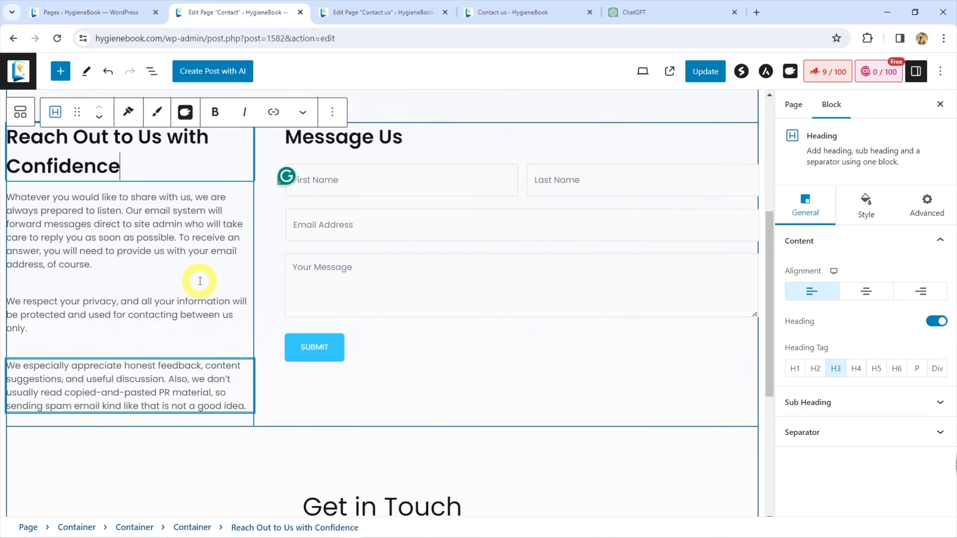
scroll(200, 280, up, 4)
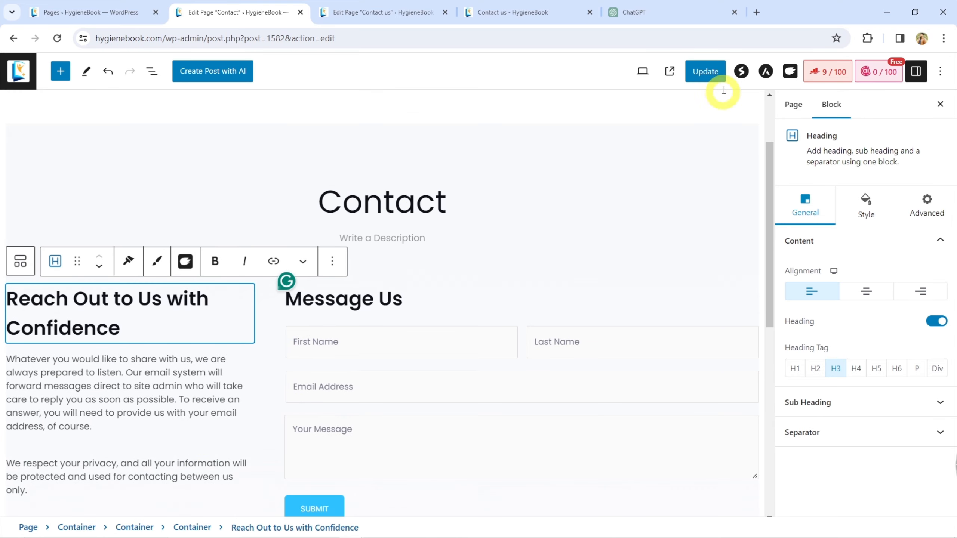
click(708, 84)
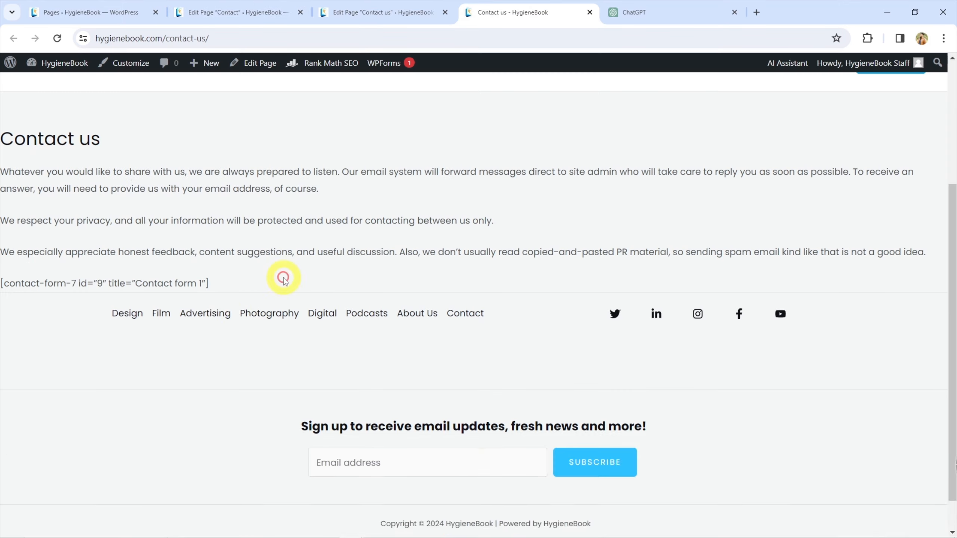
Step: View the original Contact us page and the updated Contact page on the live site to compare their content
scroll(241, 312, up, 4)
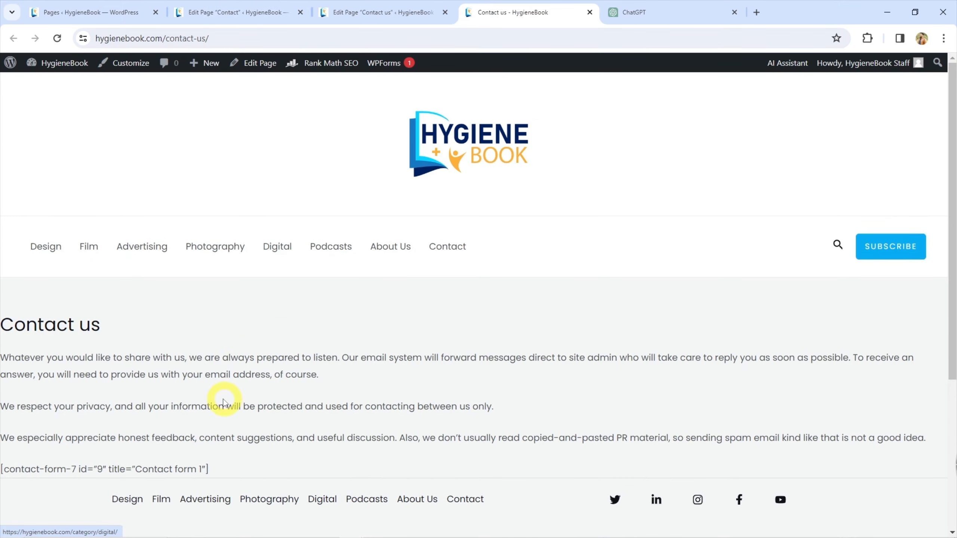
scroll(222, 402, down, 2)
click(199, 11)
scroll(220, 217, down, 3)
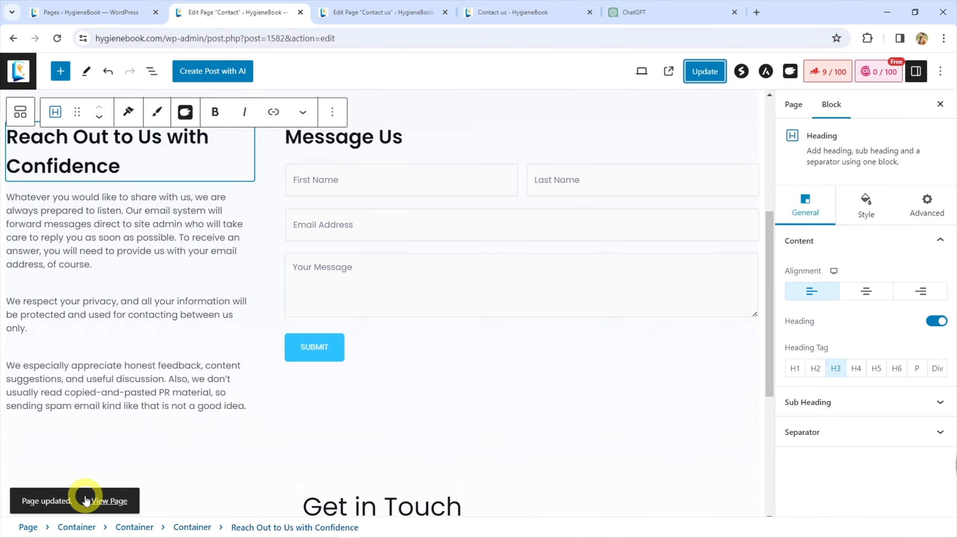
ctrl+click(109, 498)
click(341, 12)
scroll(226, 214, down, 7)
Step: Delete the Get in Touch heading and its emptied container from the Contact page
click(223, 12)
scroll(292, 303, down, 5)
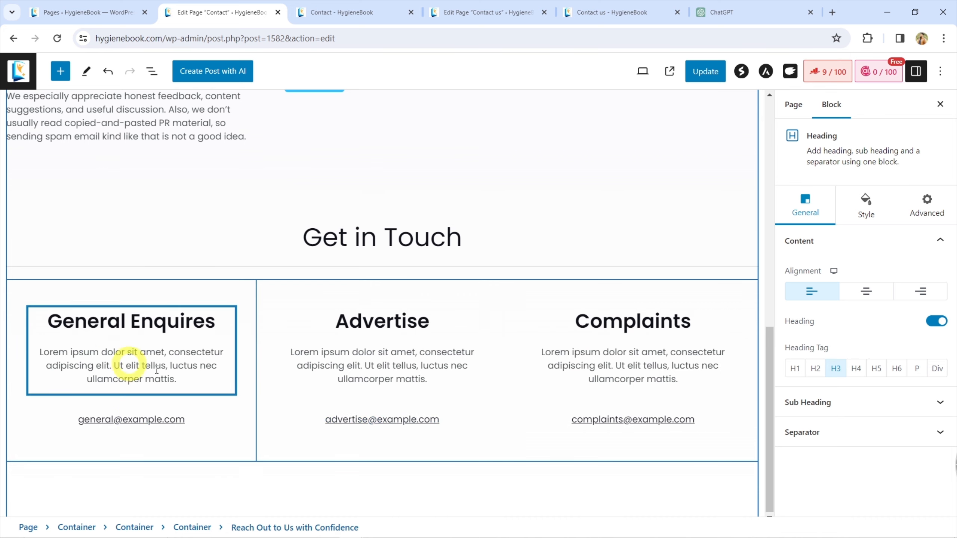
click(382, 240)
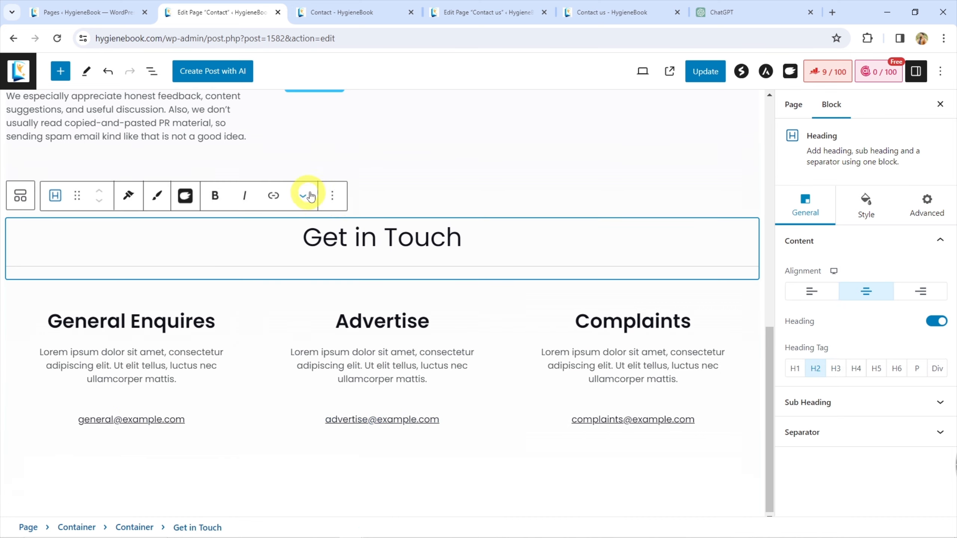
click(331, 195)
click(353, 477)
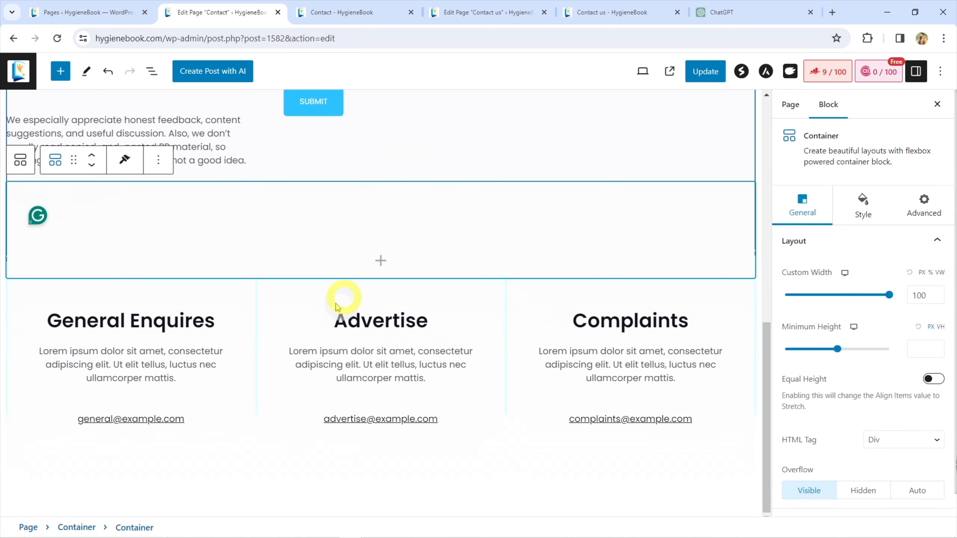
click(311, 234)
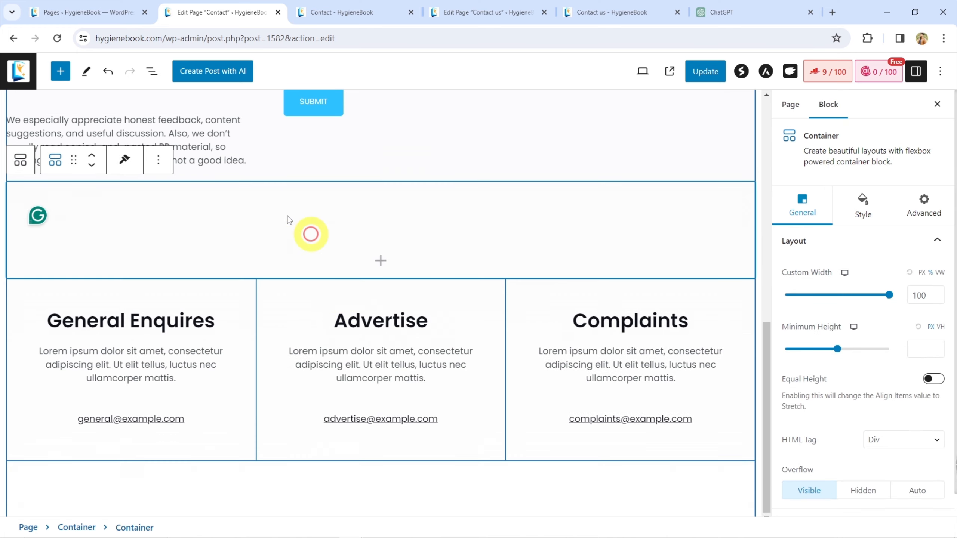
click(158, 160)
click(185, 439)
scroll(188, 280, down, 3)
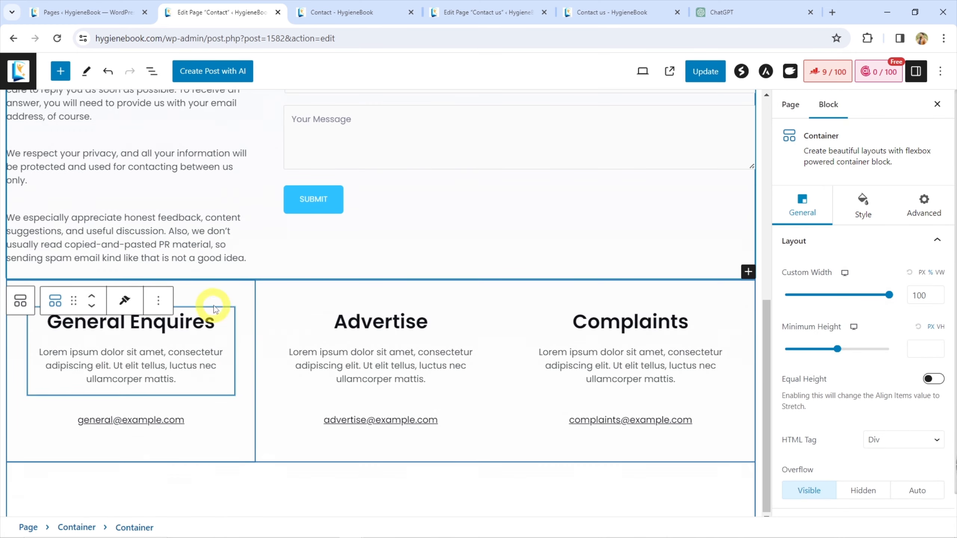
click(158, 301)
click(198, 269)
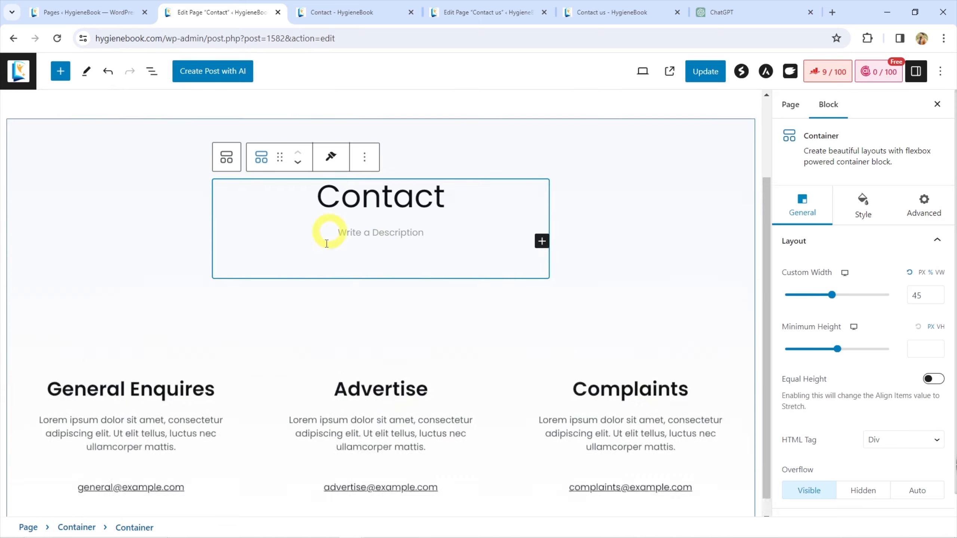
click(370, 277)
scroll(370, 274, up, 3)
key(ctrl+z)
Step: Delete the General Enquires, Advertise and Complaints boxes below the contact form and update the Contact page
scroll(281, 297, down, 8)
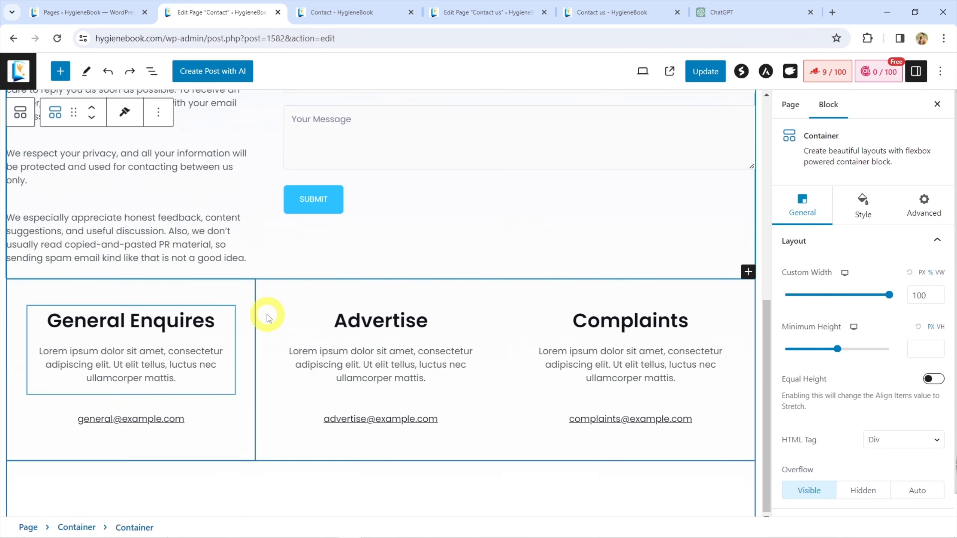
click(161, 271)
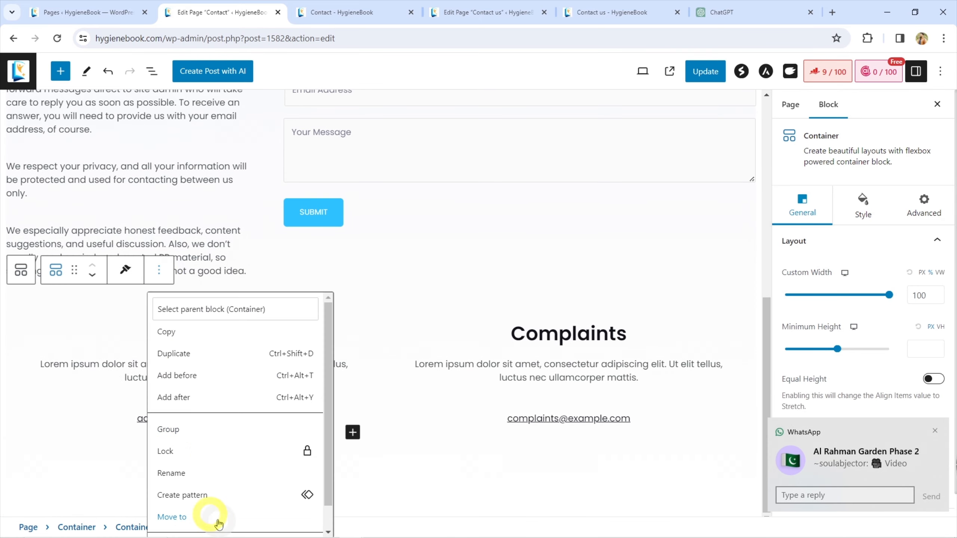
scroll(214, 525, down, 1)
click(210, 523)
click(704, 71)
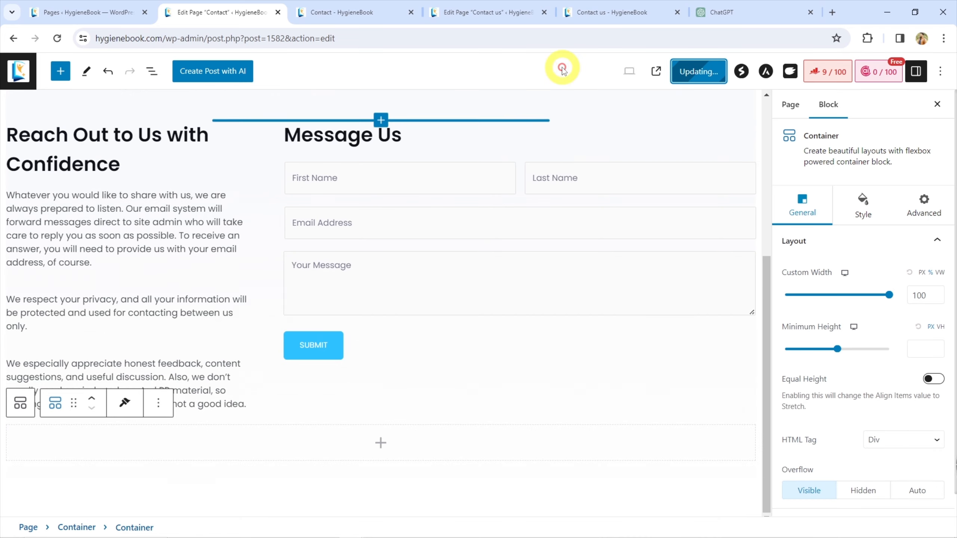
click(105, 499)
Step: Move the old Contact us page to the trash and retitle the Contact page as Contact Us with the slug contact-us
click(105, 11)
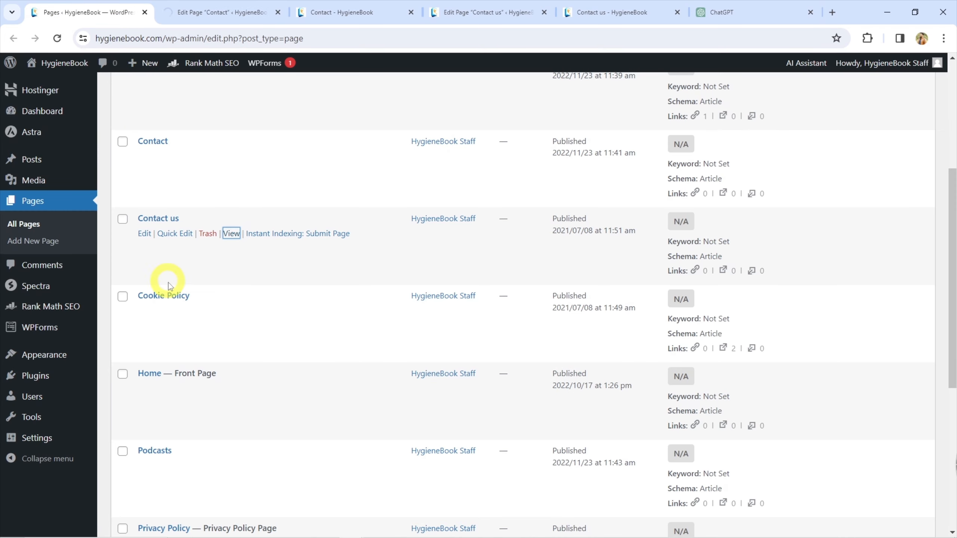
scroll(184, 254, up, 1)
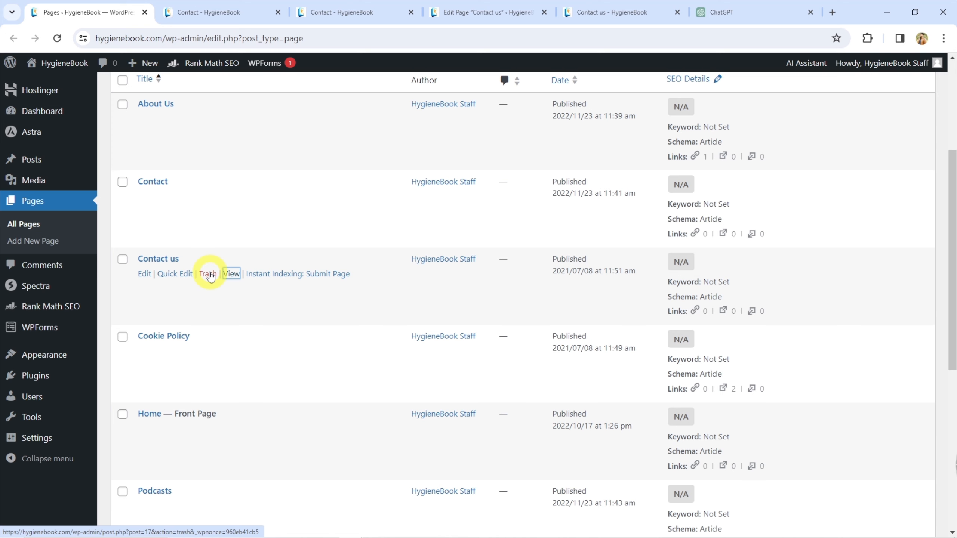
click(170, 196)
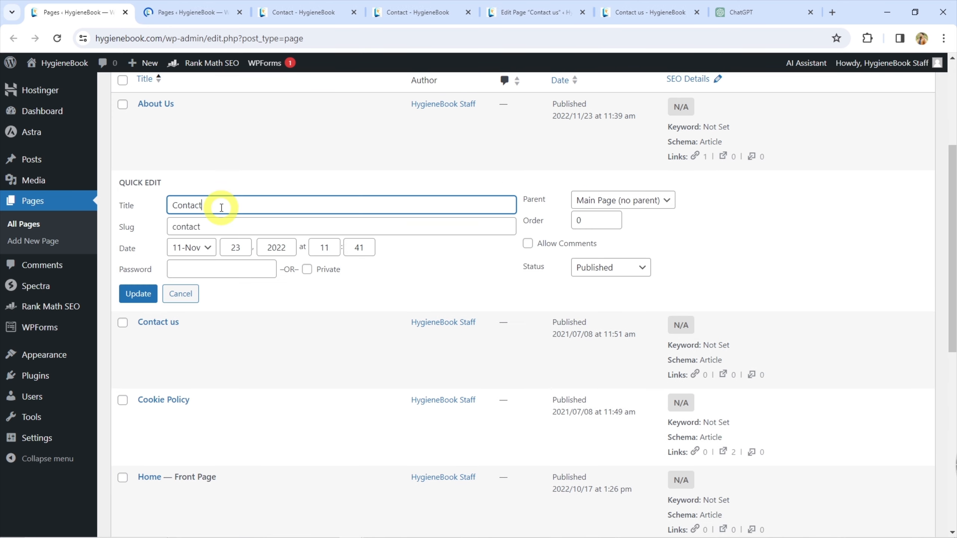
click(226, 223)
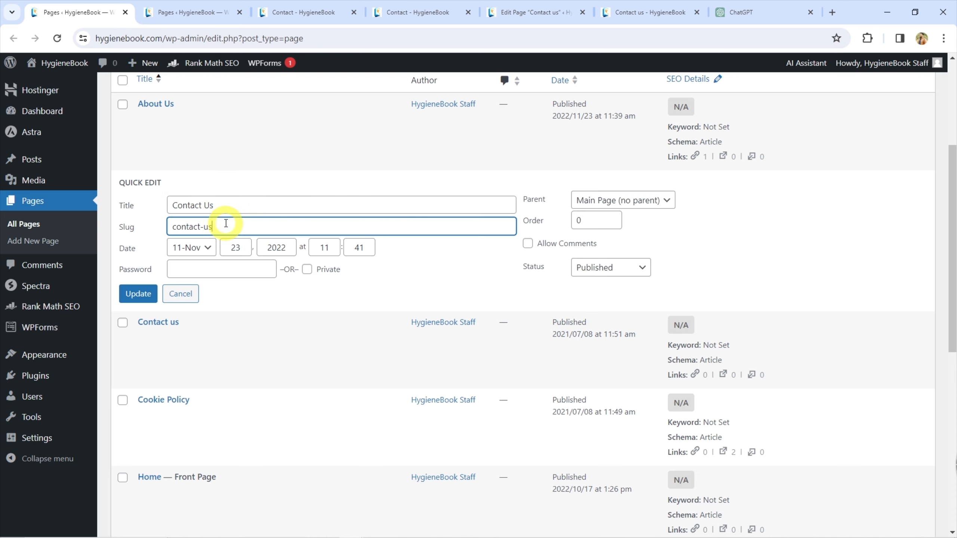
scroll(193, 242, down, 5)
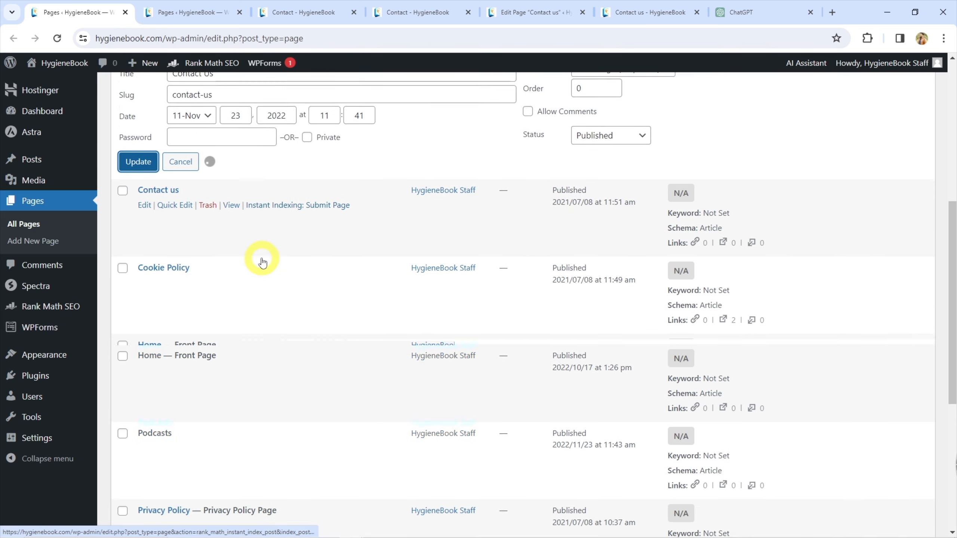
Step: Move the demo Podcasts page to the trash and refresh the pages list
scroll(176, 286, down, 2)
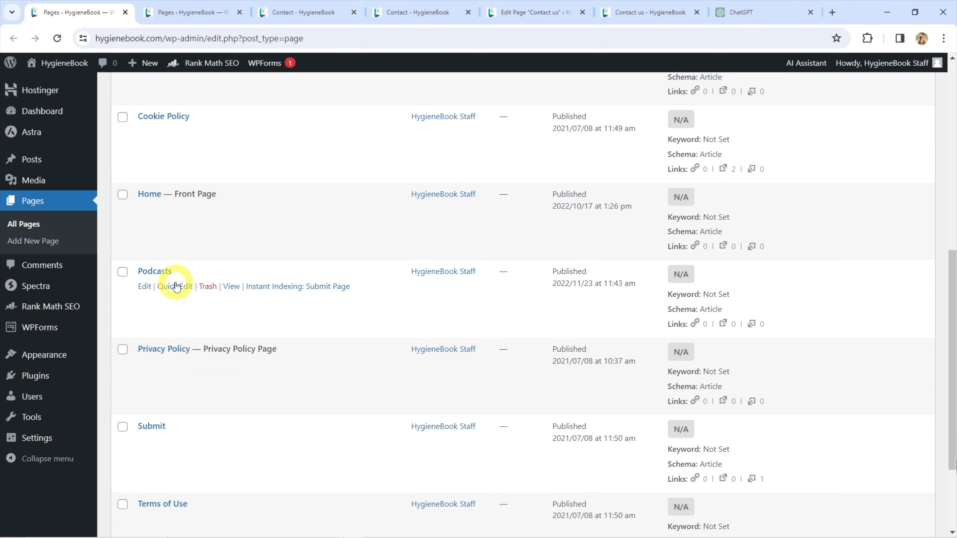
middle_click(205, 286)
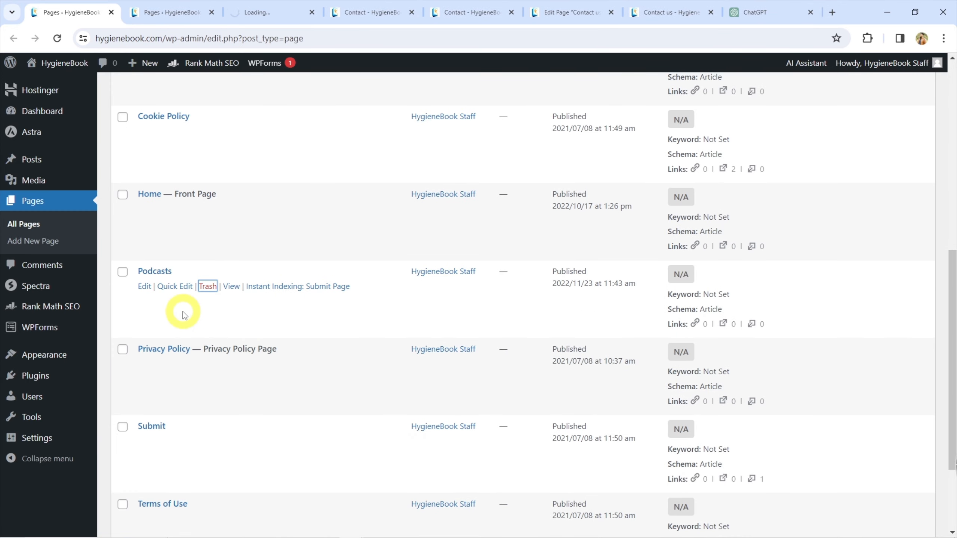
scroll(184, 315, down, 3)
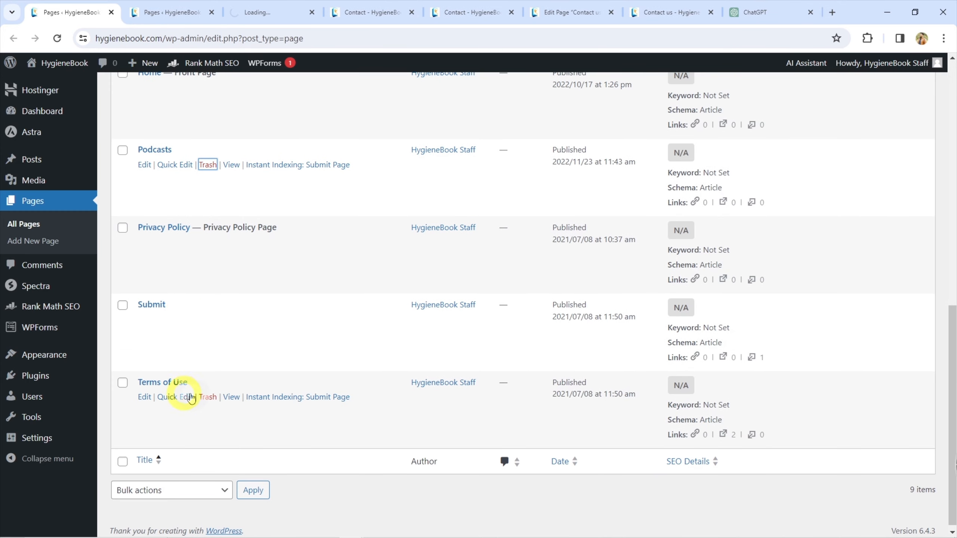
scroll(185, 398, up, 10)
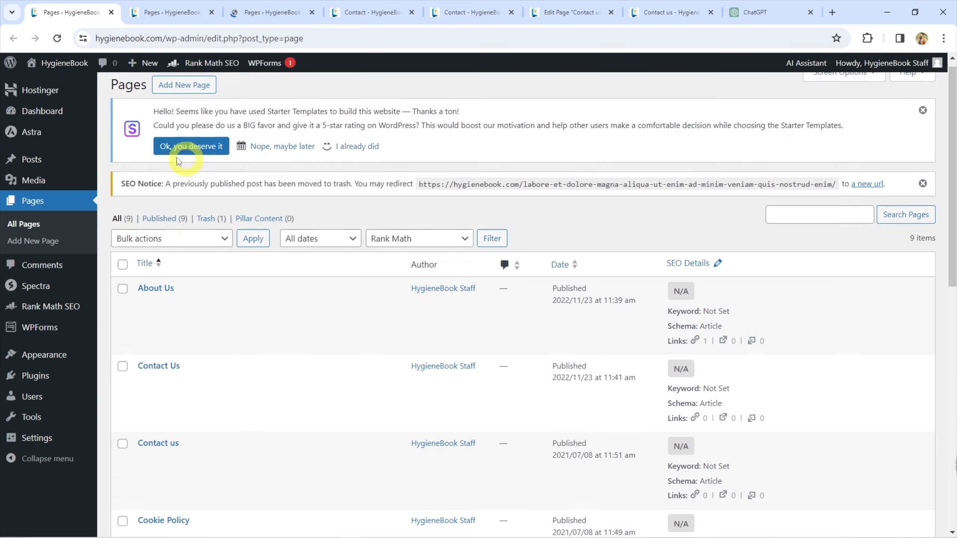
click(42, 199)
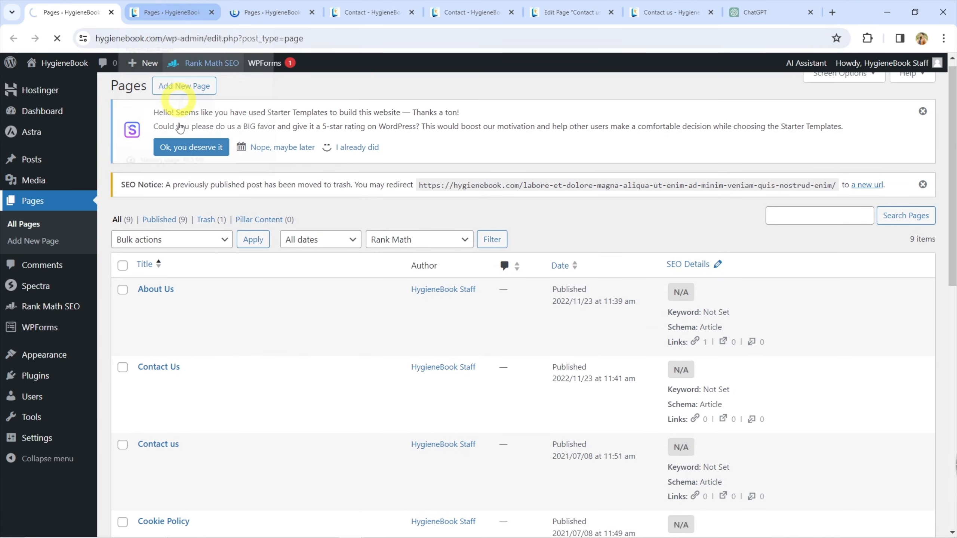
Step: Permanently delete the trashed About us, Contact us and Podcasts pages
middle_click(227, 224)
click(114, 5)
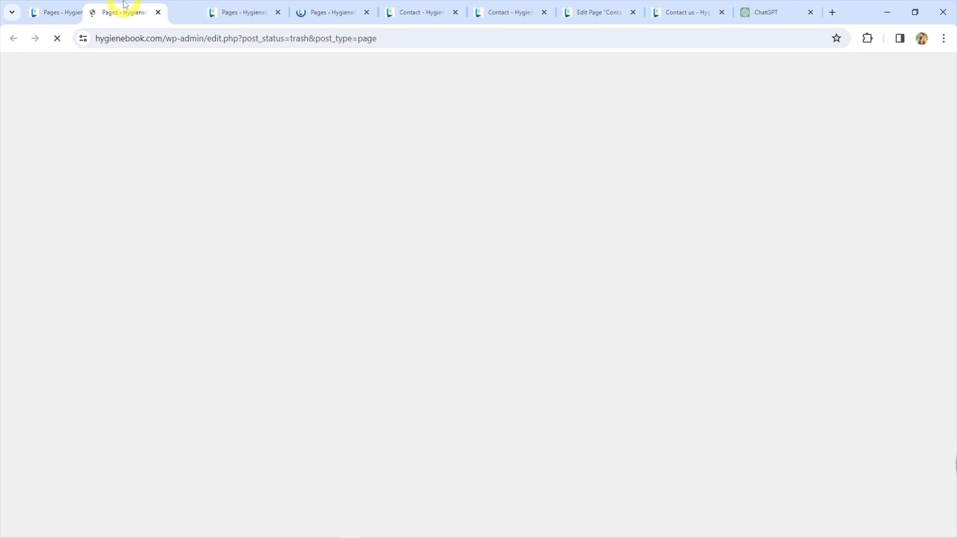
click(86, 4)
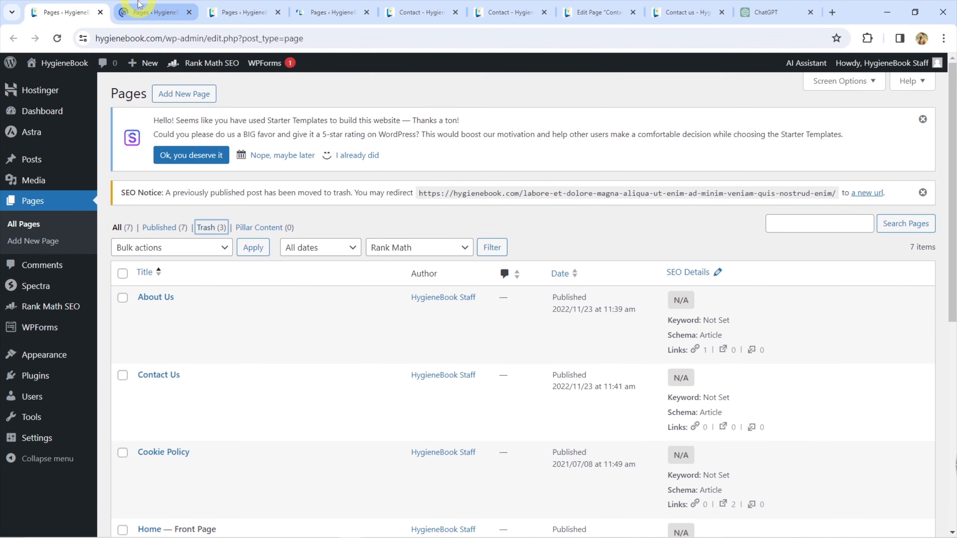
click(160, 7)
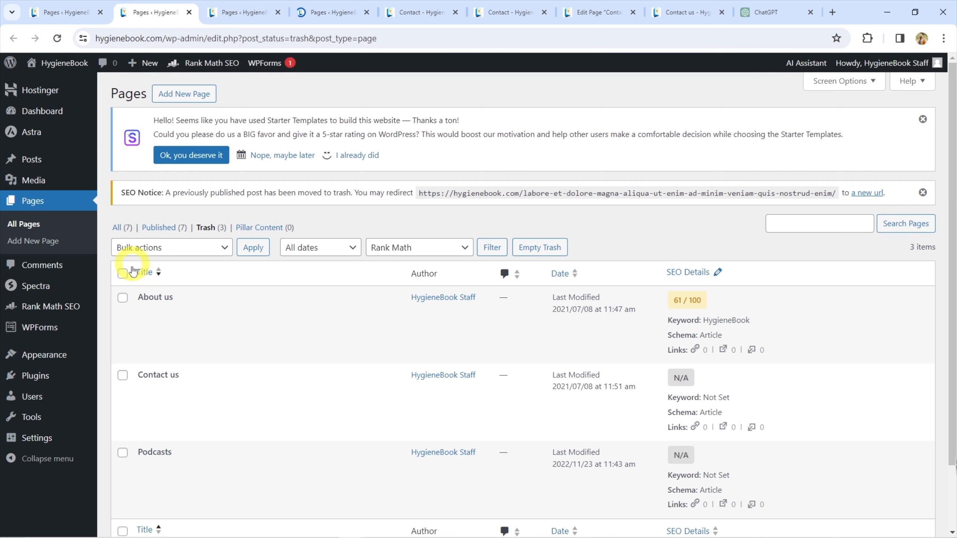
click(149, 248)
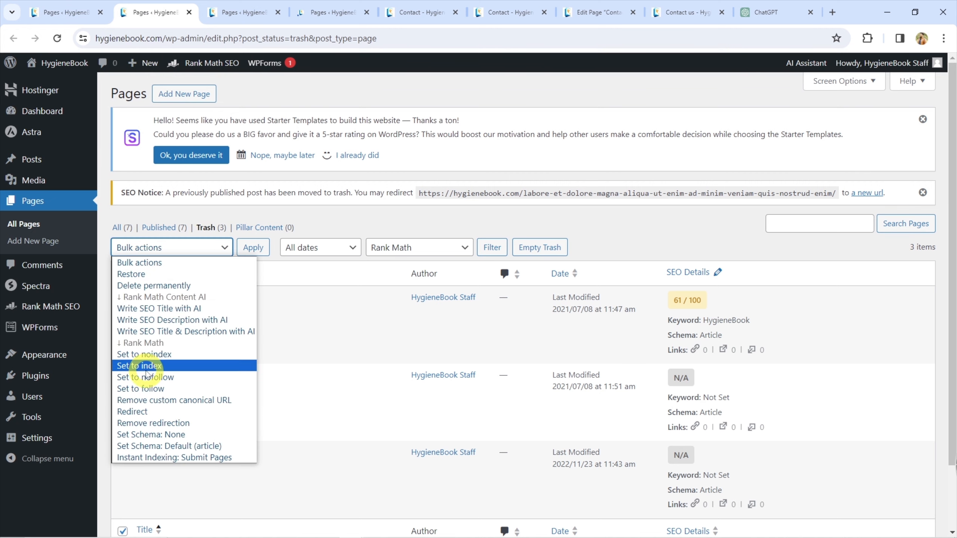
click(170, 287)
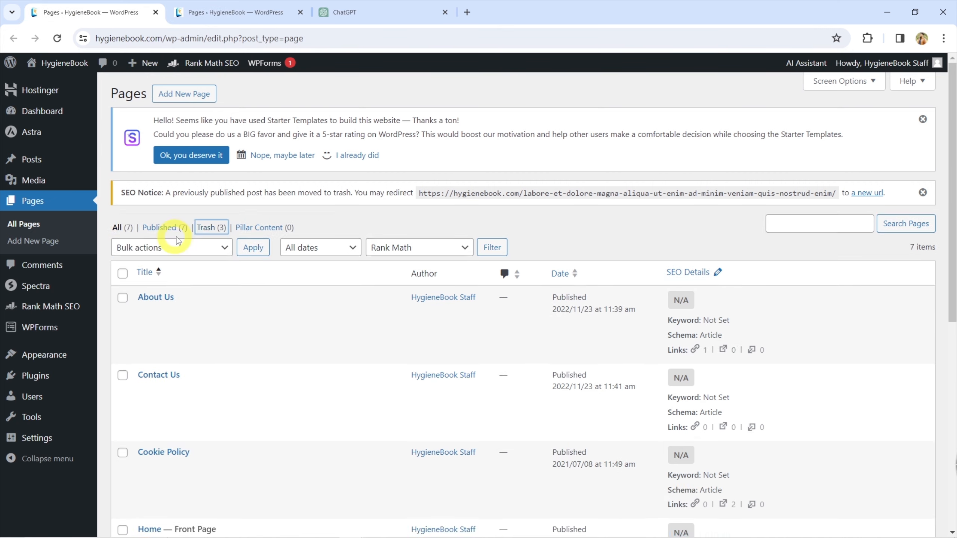
Step: Open the Cookie Policy, Privacy Policy, Terms of Use and Submit pages for viewing, each in its own browser tab
scroll(210, 248, down, 5)
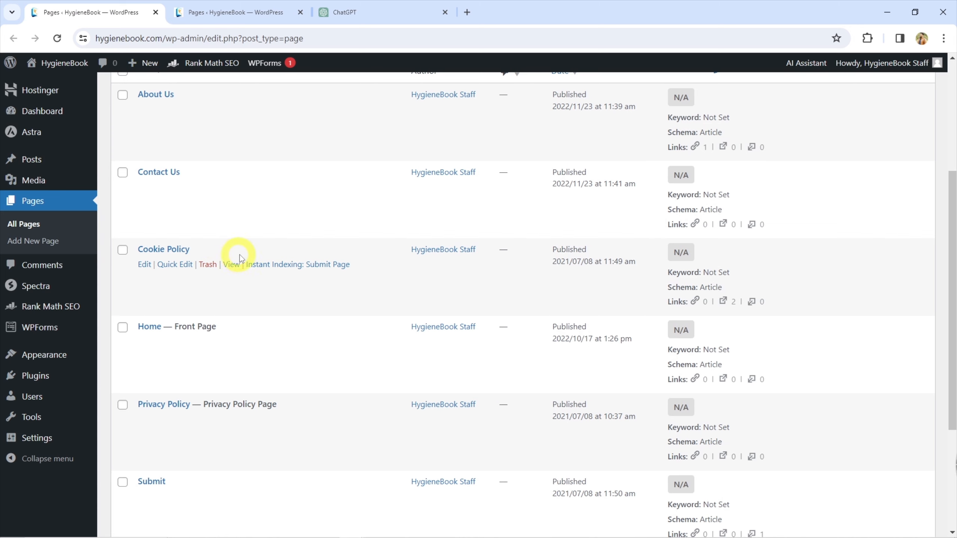
middle_click(235, 265)
scroll(226, 313, down, 3)
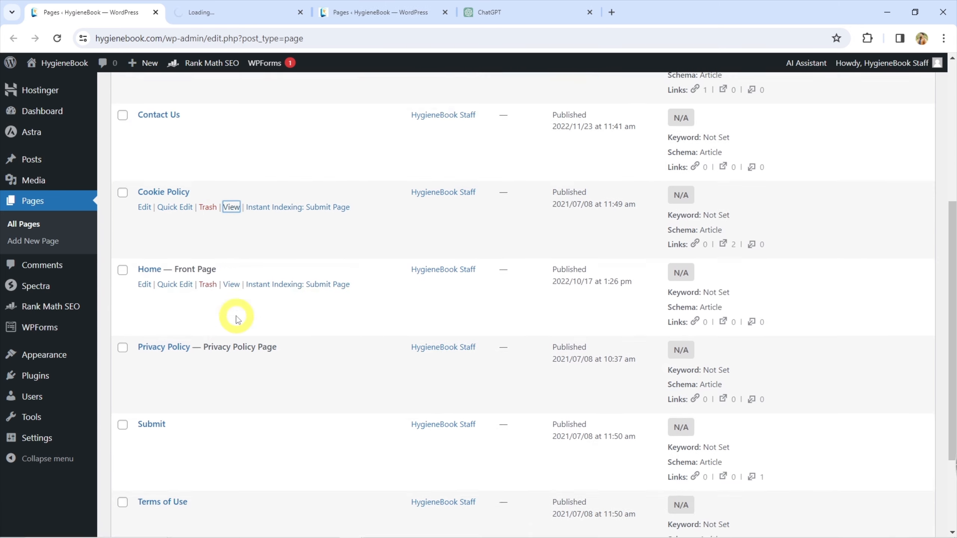
middle_click(232, 300)
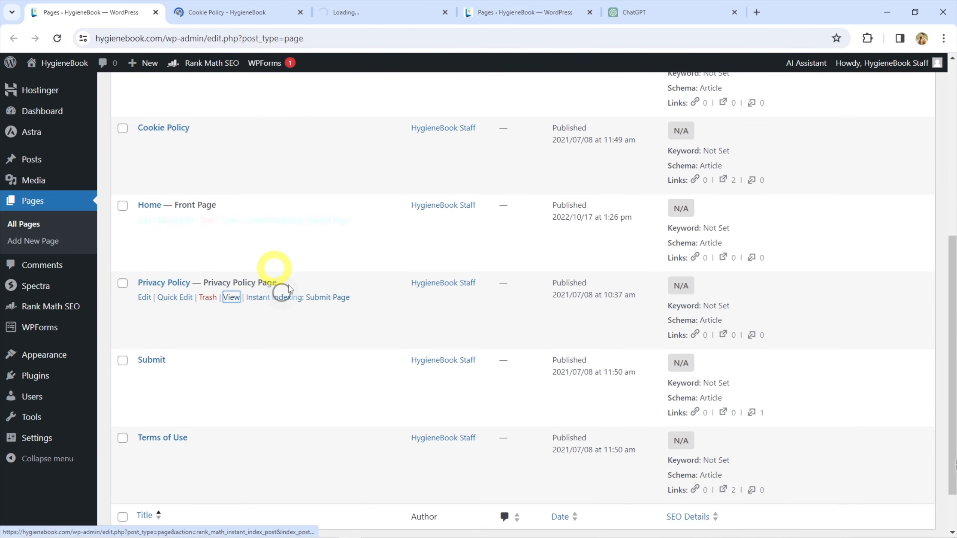
scroll(275, 279, down, 3)
mouse_move(262, 419)
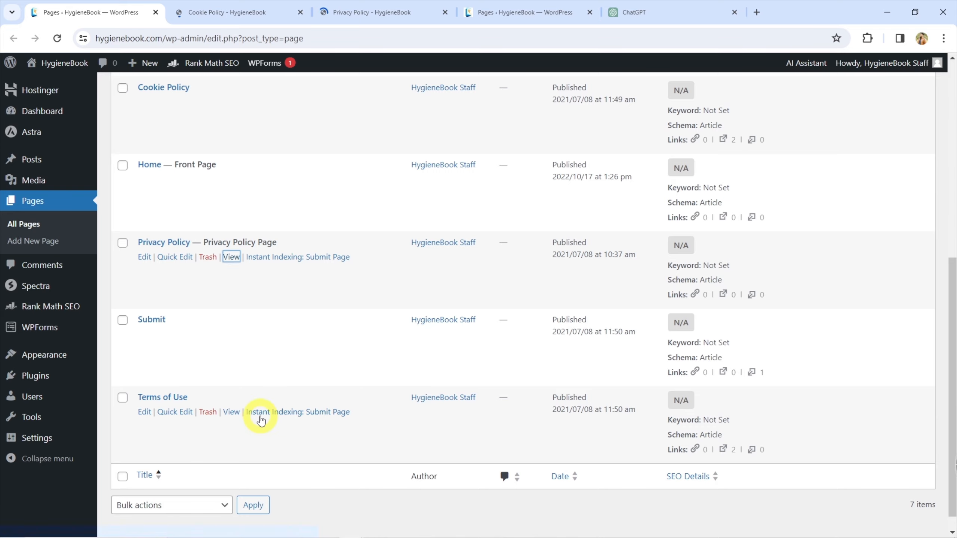
middle_click(232, 412)
middle_click(231, 334)
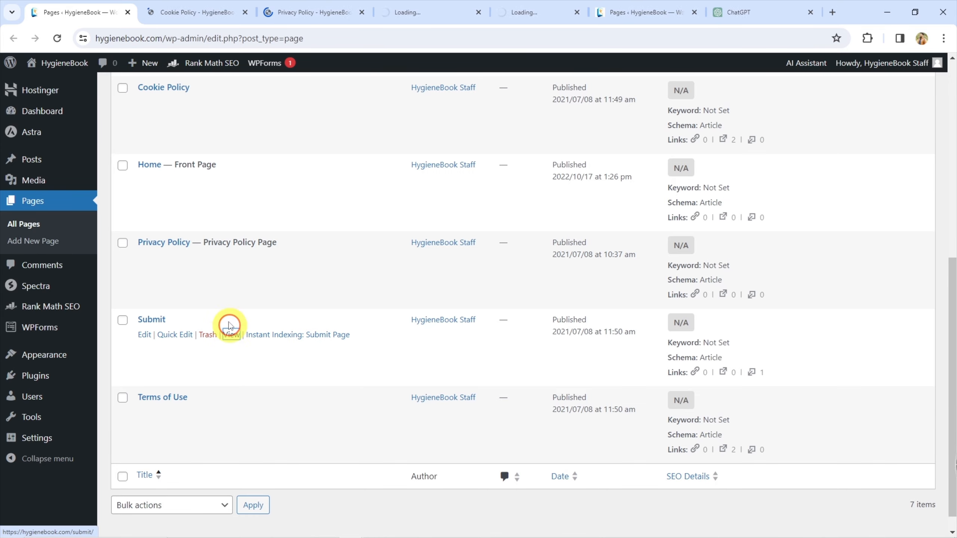
Step: Skim the live Cookie Policy page and open the Cookie Policy, Privacy Policy and Terms of Use pages for editing
click(196, 5)
scroll(246, 172, down, 5)
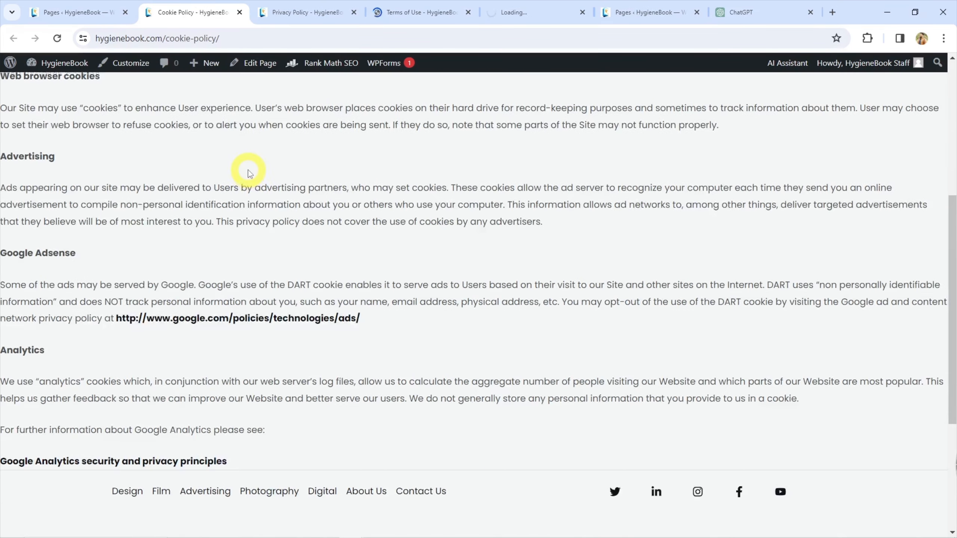
scroll(248, 174, up, 5)
click(257, 63)
key(ctrl+Tab)
click(255, 64)
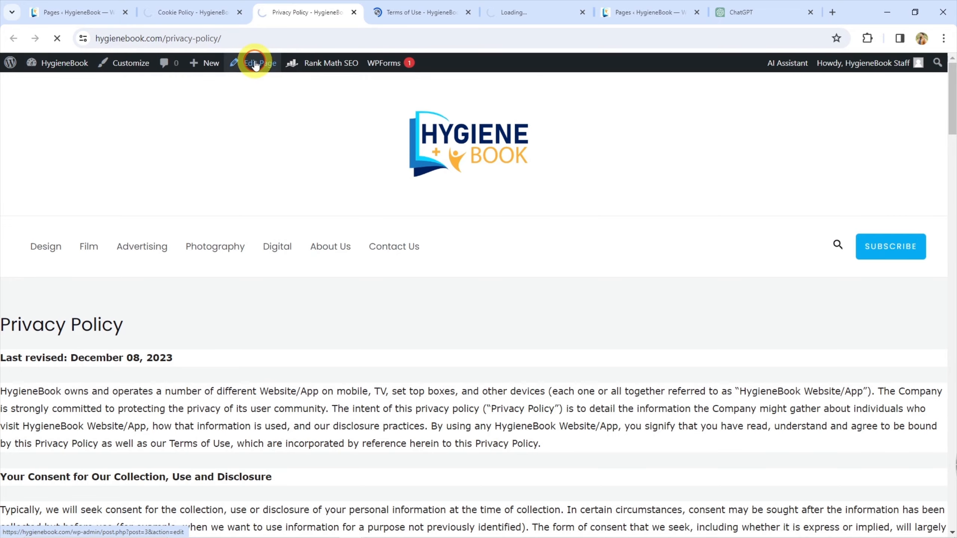
key(ctrl+Tab)
click(256, 63)
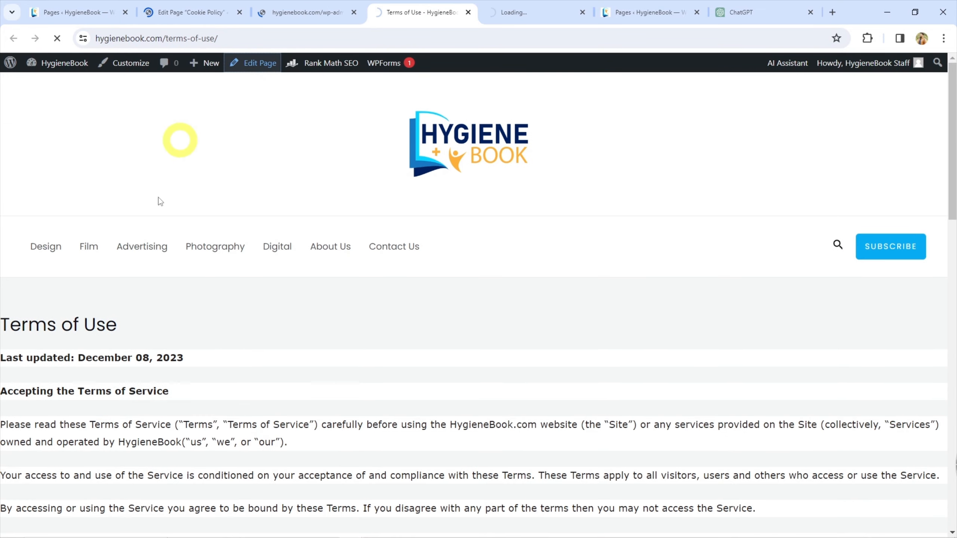
Step: Convert the classic content of the Terms of Use page to blocks
scroll(590, 362, down, 6)
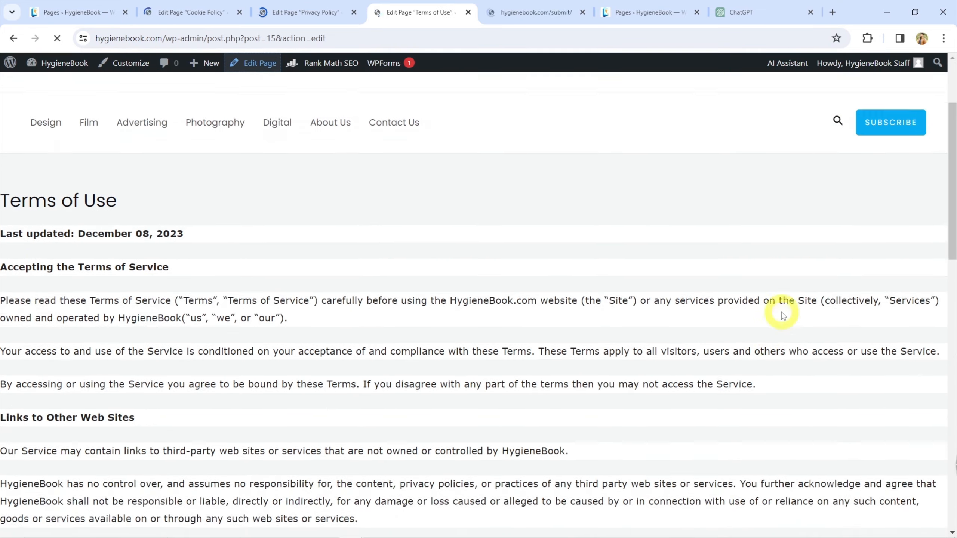
click(332, 8)
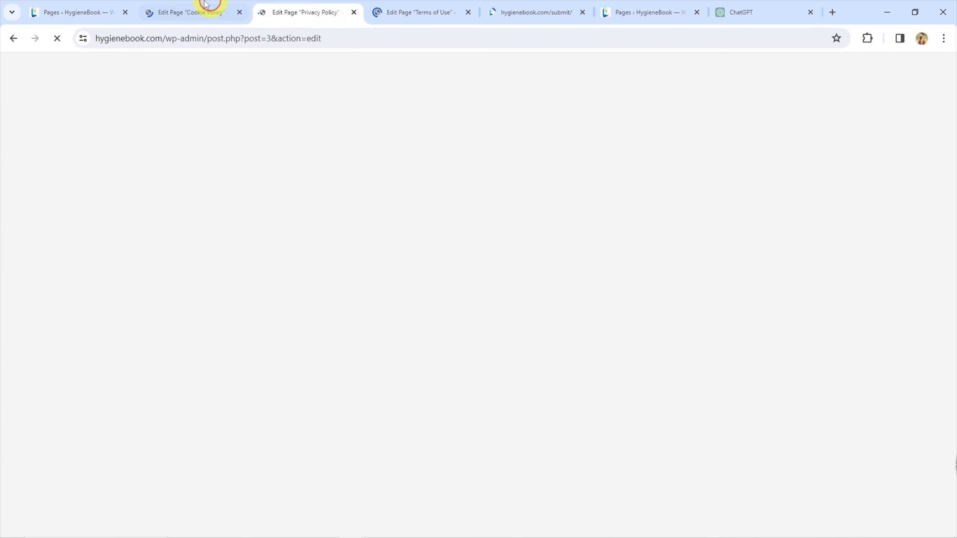
click(207, 6)
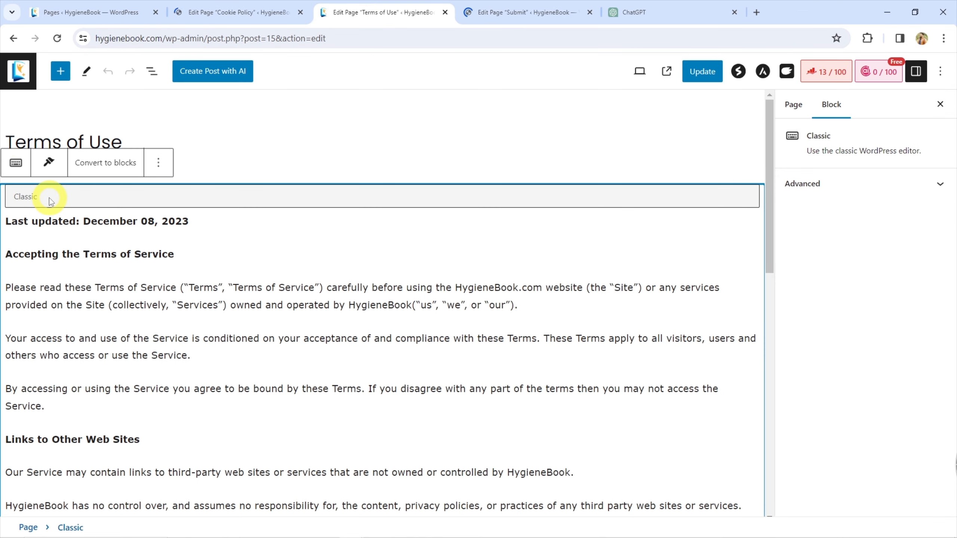
click(108, 167)
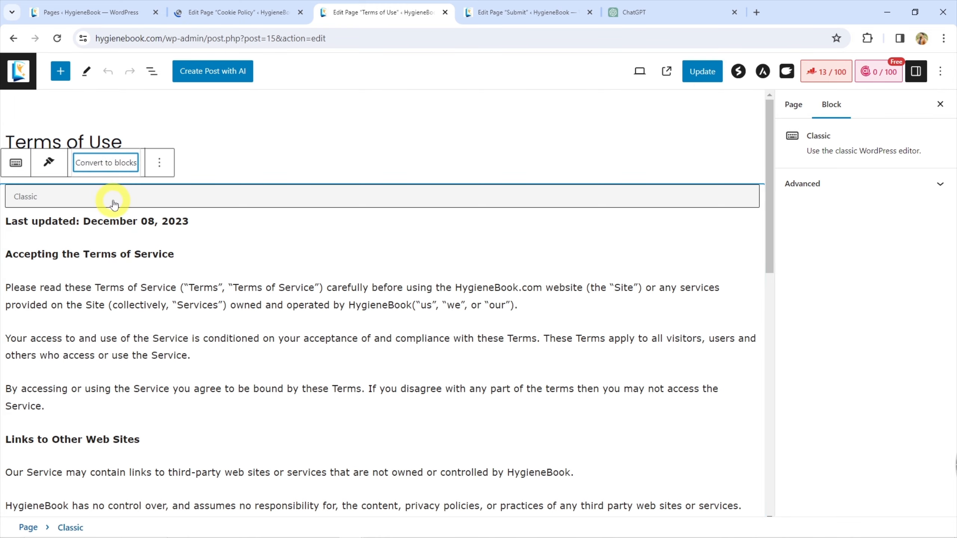
scroll(158, 223, up, 10)
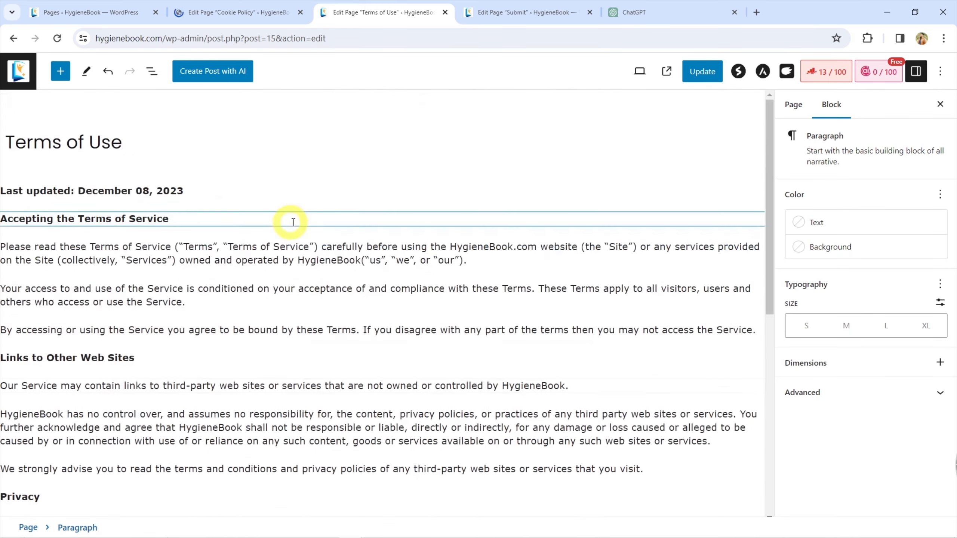
Step: Set the Terms of Use page's Astra container layout to Normal, save the page and review it live
click(763, 71)
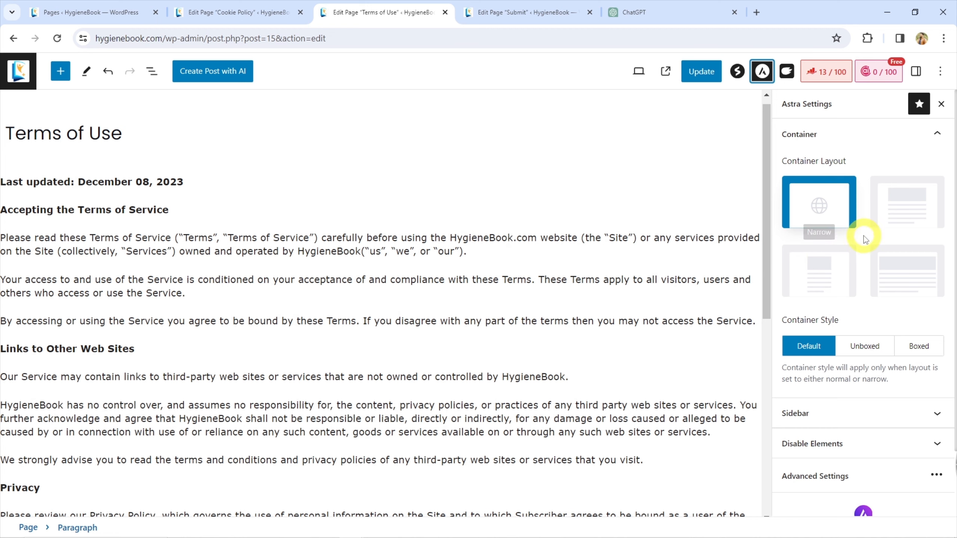
click(900, 204)
key(ctrl+s)
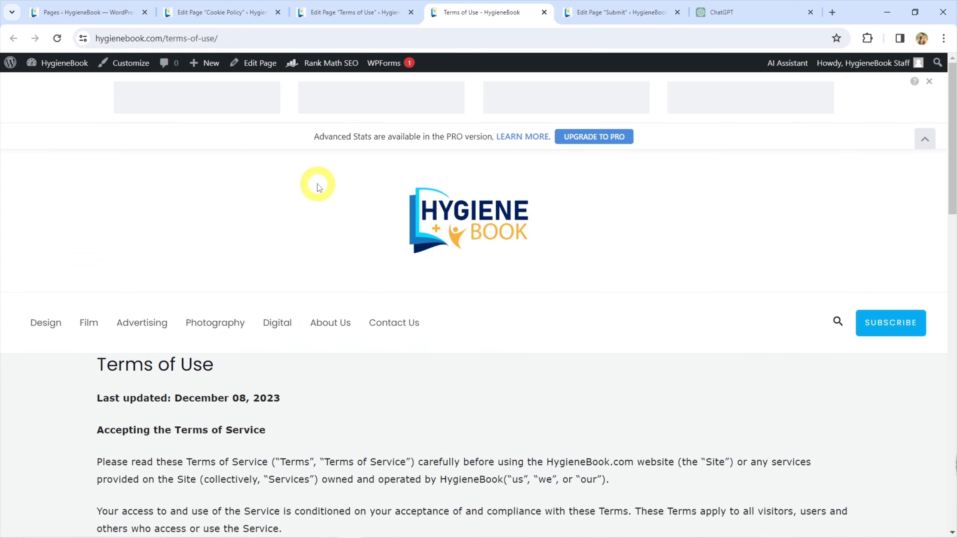
scroll(317, 187, down, 10)
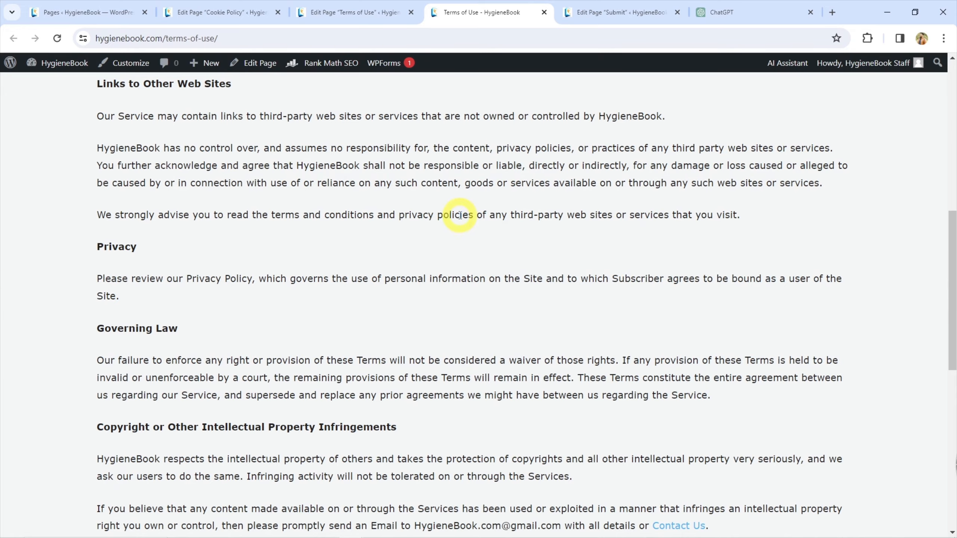
scroll(316, 252, down, 8)
scroll(333, 251, up, 7)
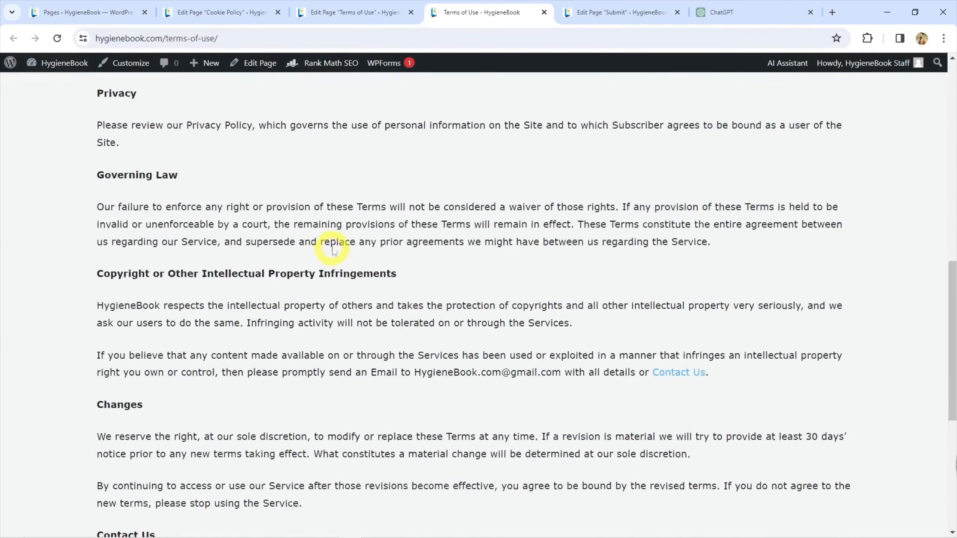
Step: Set Transparent Header to Disabled in the Terms of Use page's advanced Astra settings and return to the post
click(355, 13)
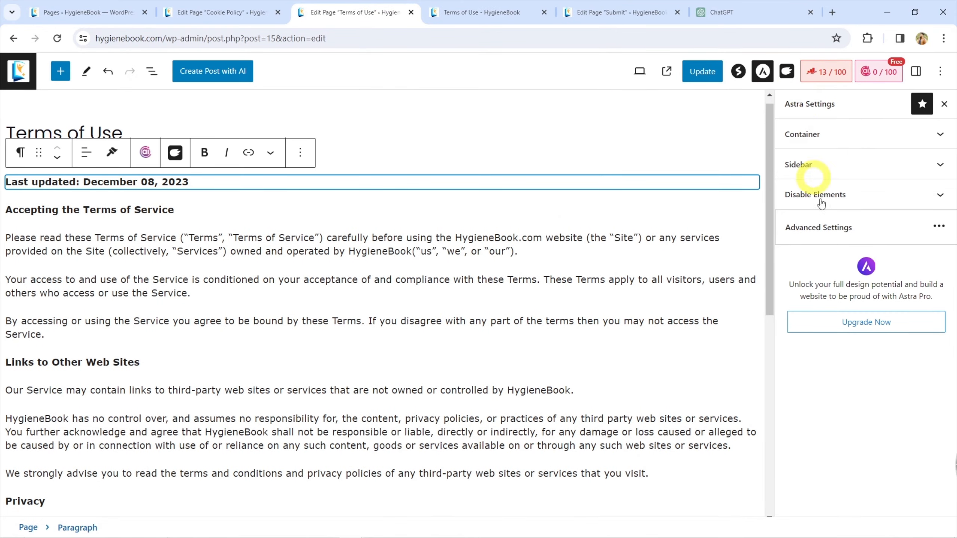
click(854, 230)
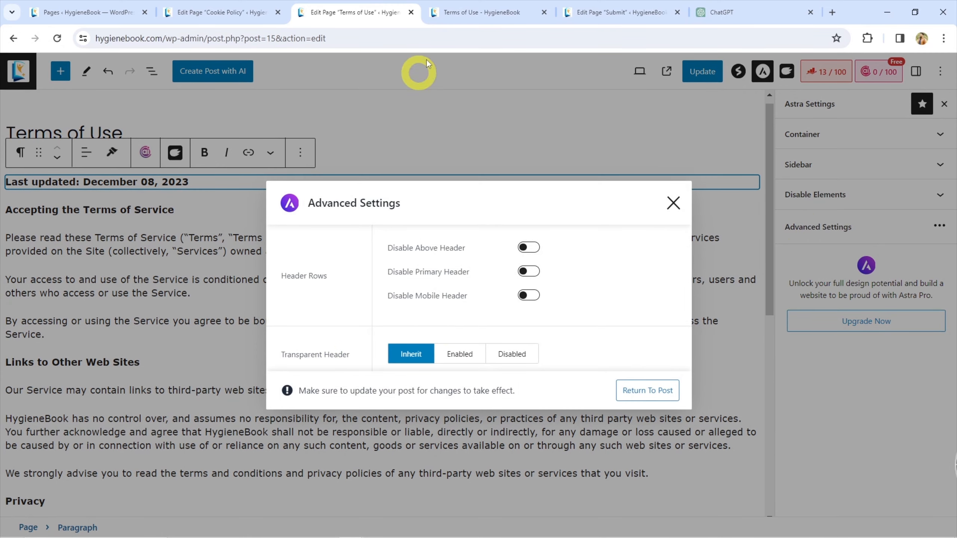
click(449, 13)
click(342, 4)
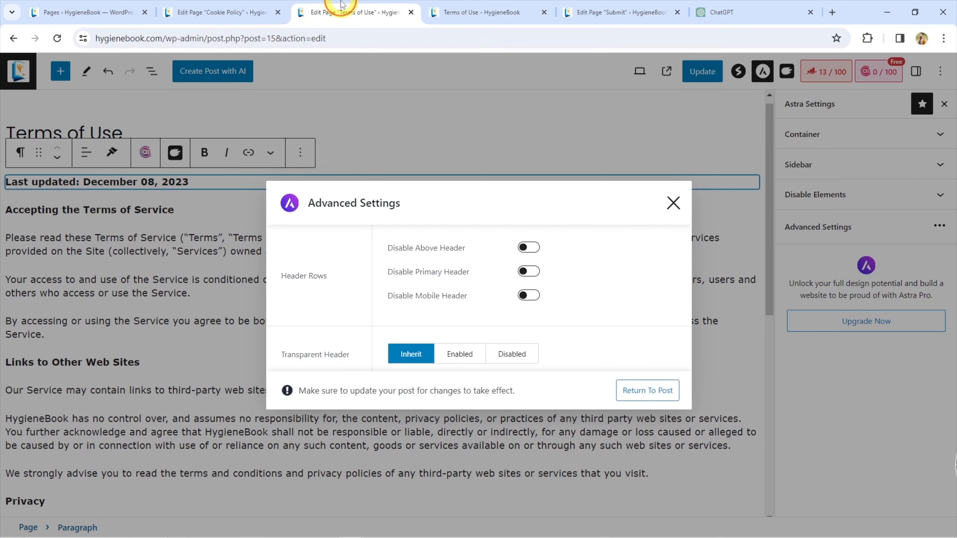
click(503, 356)
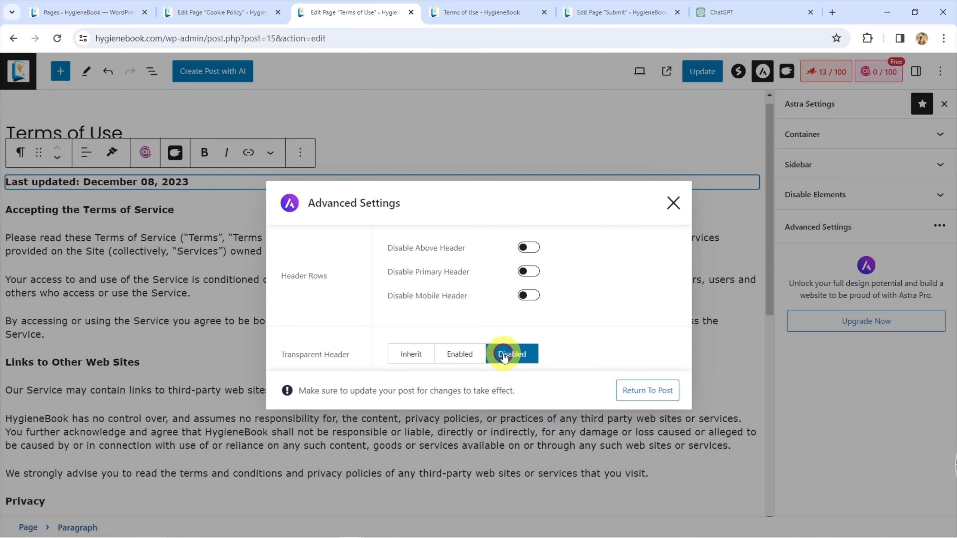
click(636, 399)
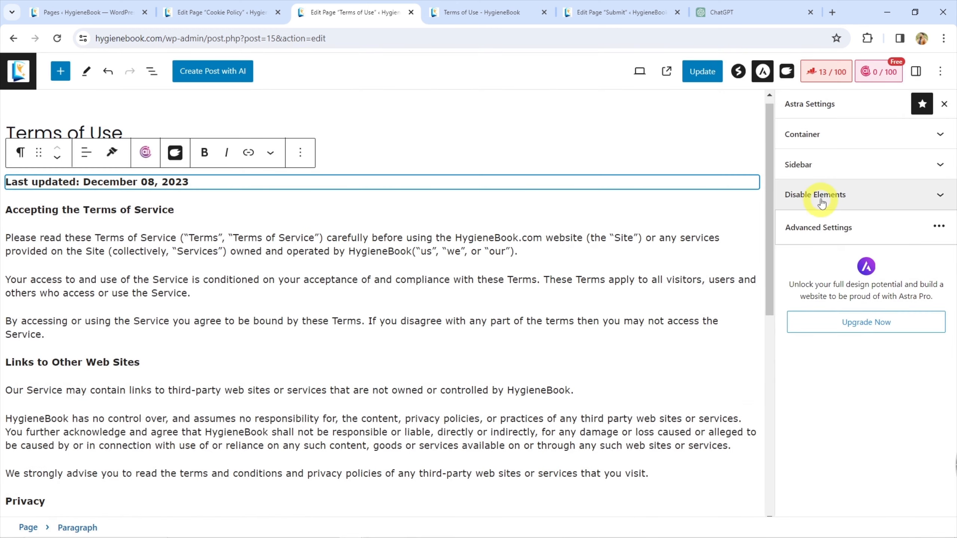
Step: Examine the Disable Elements and Sidebar options in the Terms of Use page's Astra settings
click(817, 195)
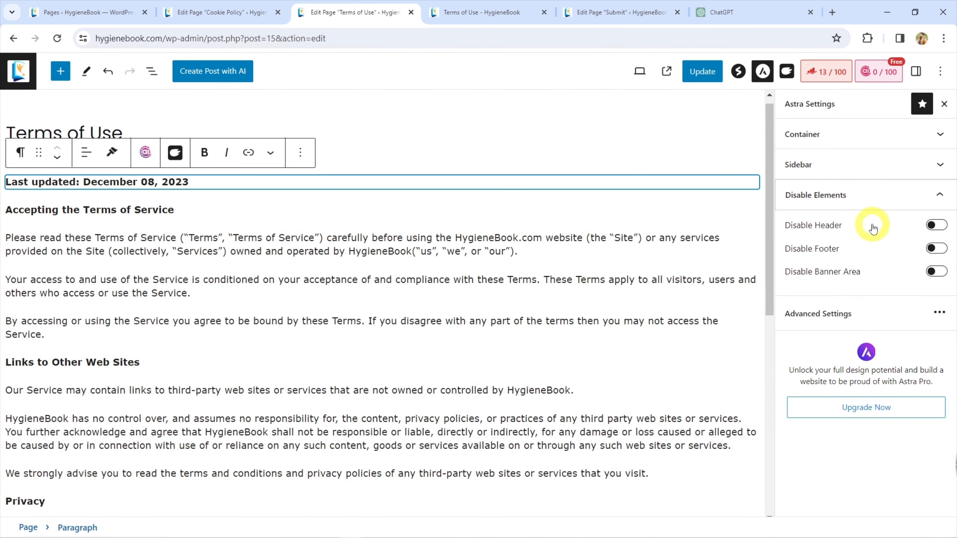
click(849, 163)
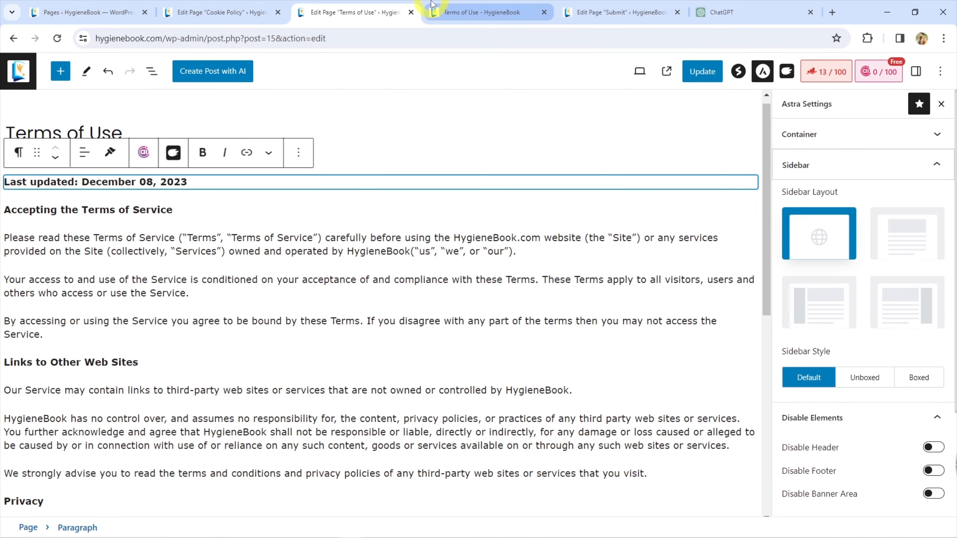
click(868, 174)
click(840, 163)
click(838, 163)
Step: Set the Terms of Use page's container style to Boxed and update the page
click(844, 142)
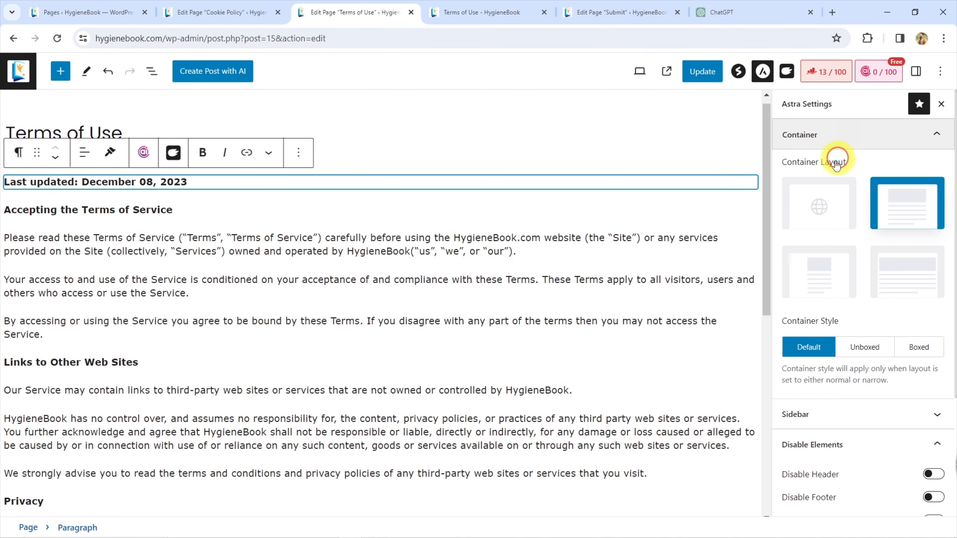
click(862, 107)
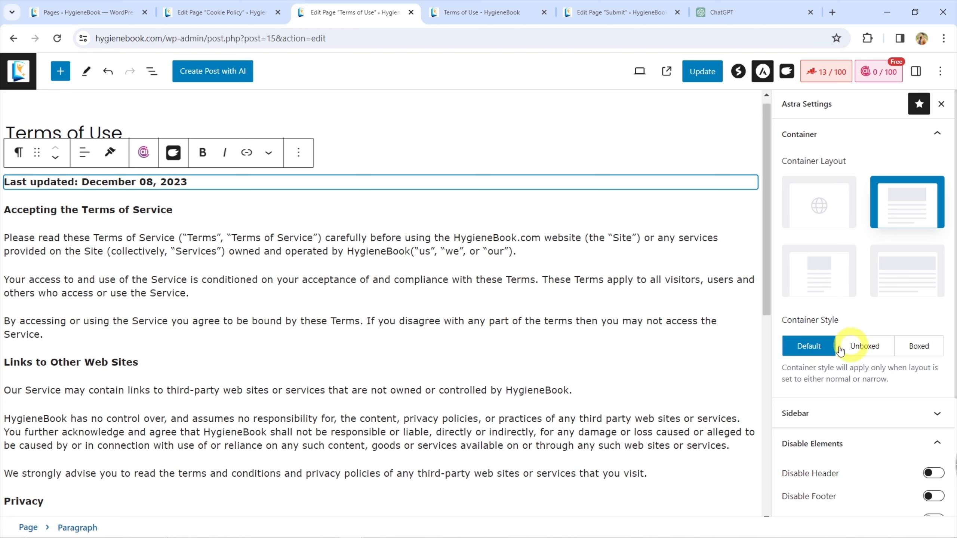
click(873, 349)
click(919, 346)
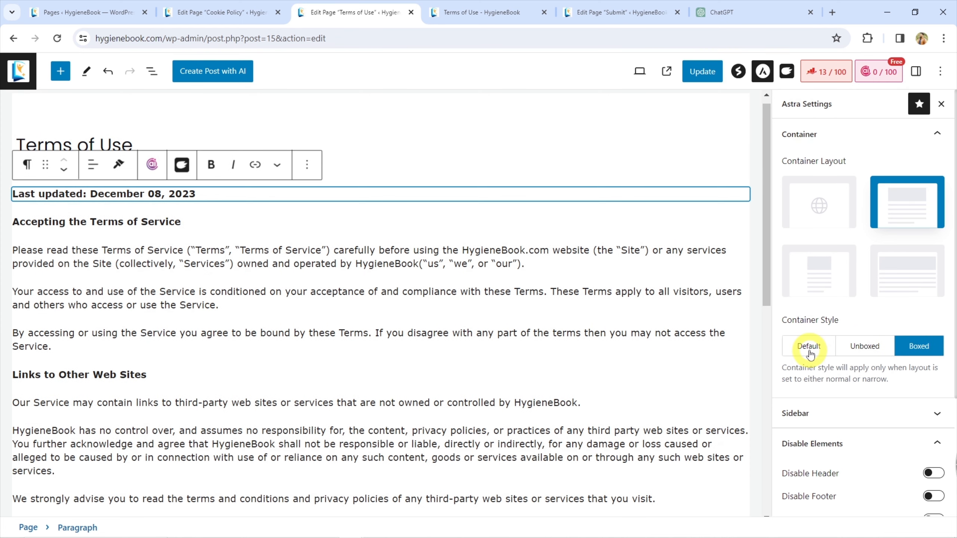
click(713, 74)
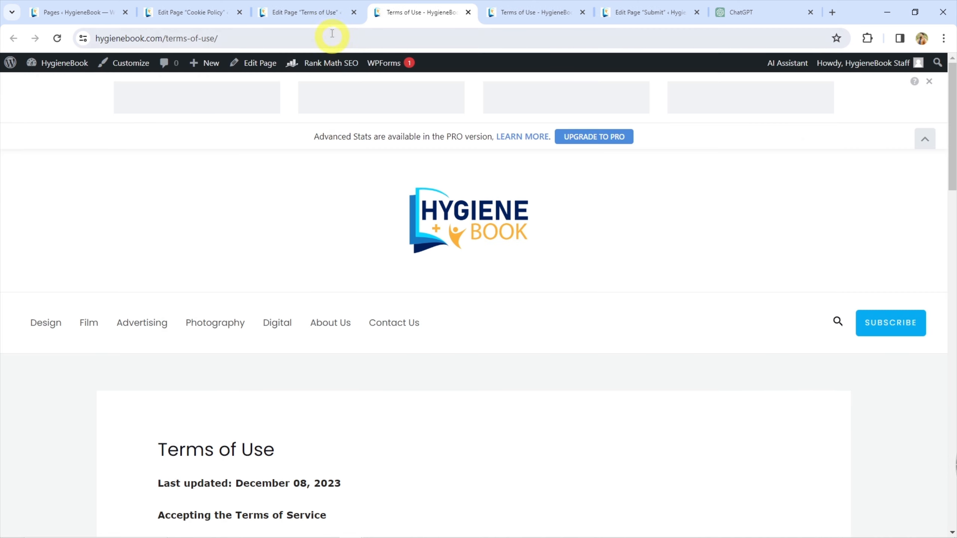
Step: Compare the updated live Terms of Use page with its earlier version and review it down to the footer
scroll(337, 191, down, 4)
click(497, 14)
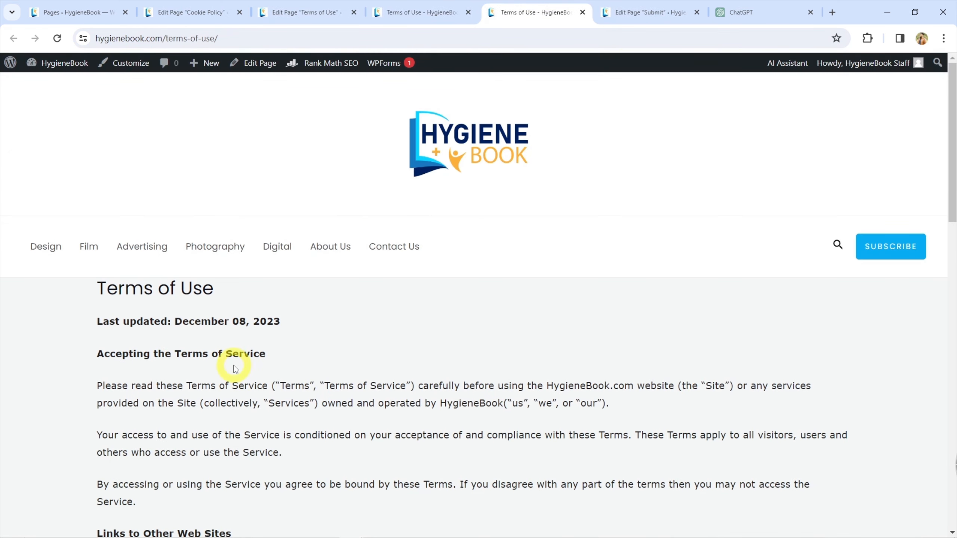
click(397, 6)
scroll(367, 348, up, 5)
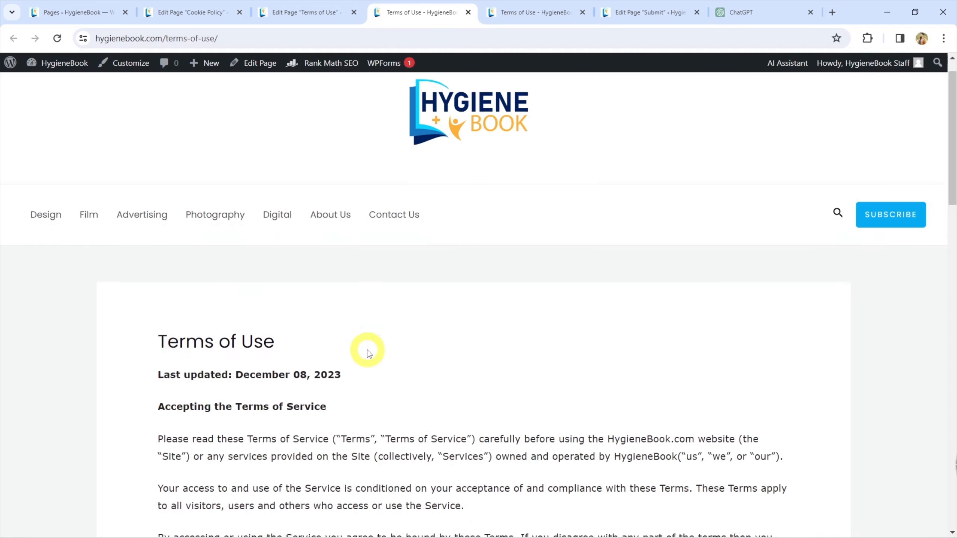
scroll(358, 280, down, 15)
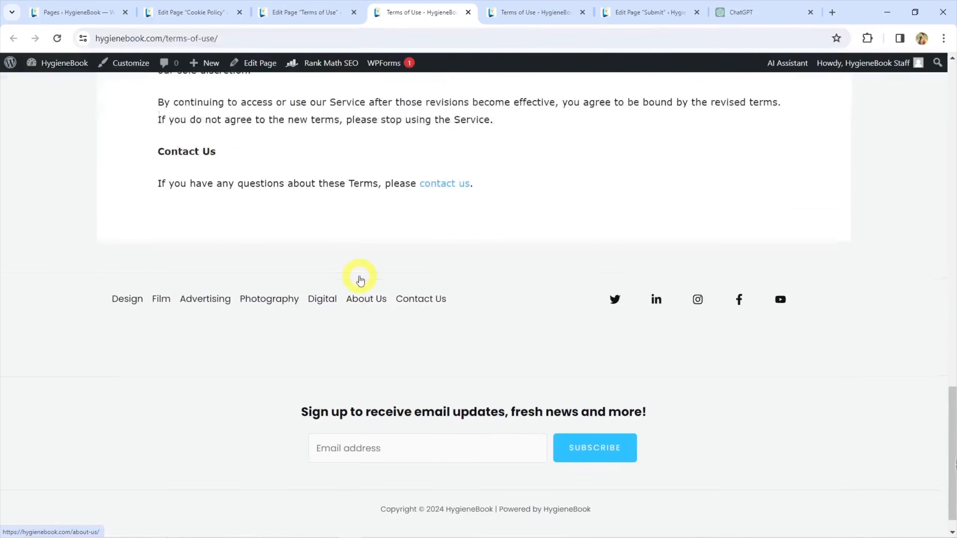
scroll(358, 271, up, 8)
scroll(346, 218, up, 10)
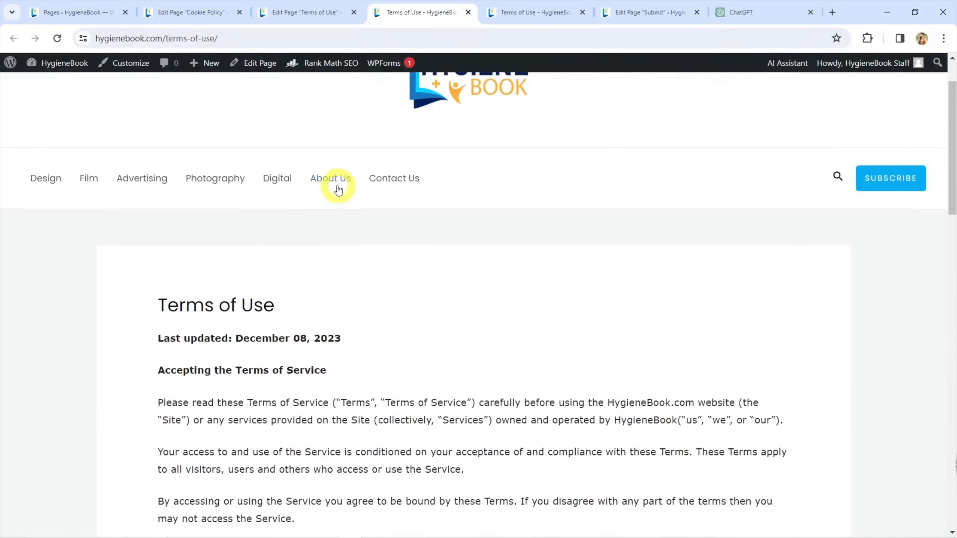
Step: Close the Terms of Use editor and switch to the Submit page's editor
click(348, 10)
click(354, 12)
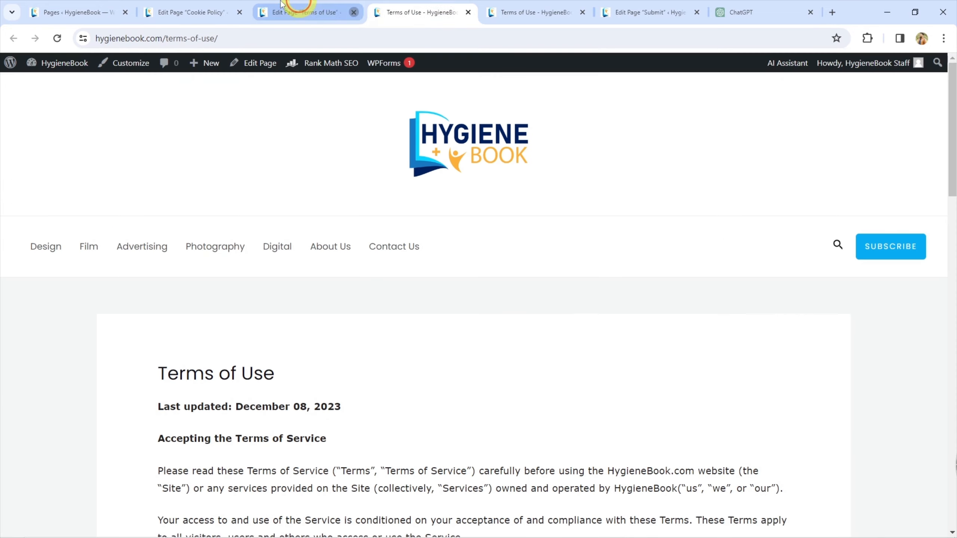
click(192, 8)
click(409, 6)
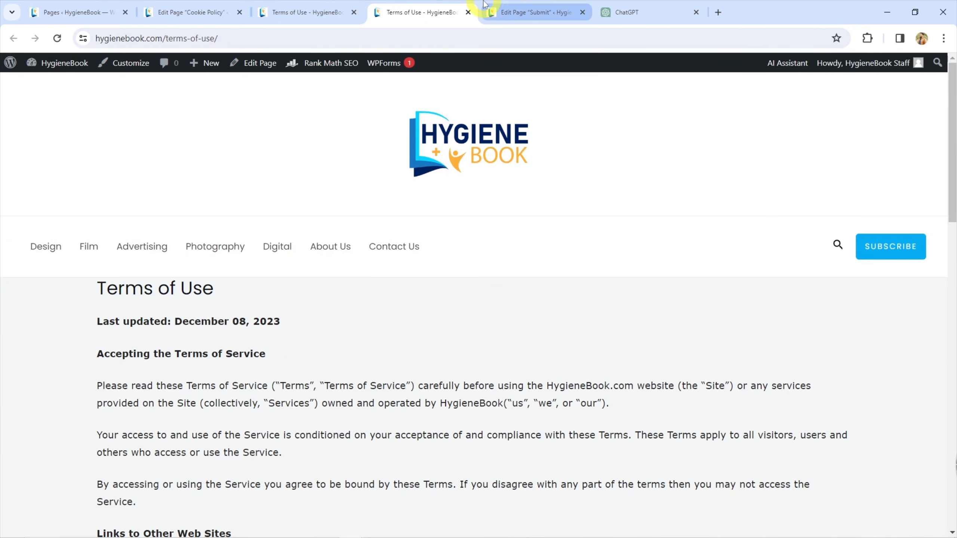
click(546, 12)
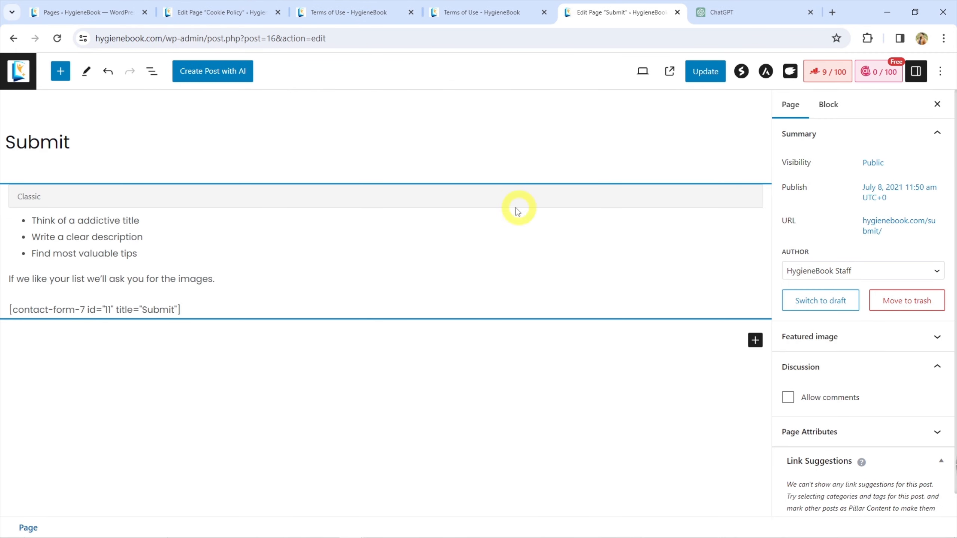
Step: Convert the Submit page's classic content to blocks and set its Astra container to Normal layout with Boxed style
click(105, 186)
click(104, 161)
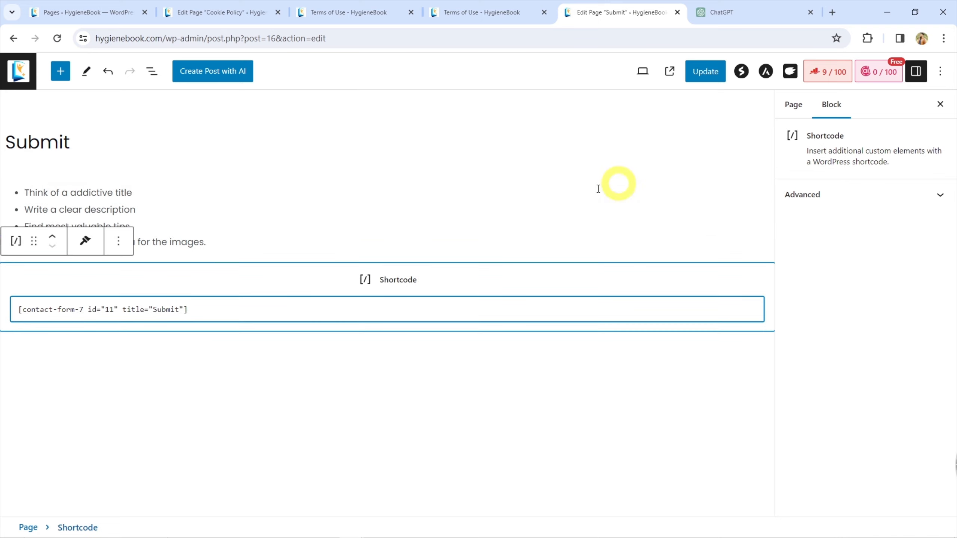
click(765, 71)
click(894, 198)
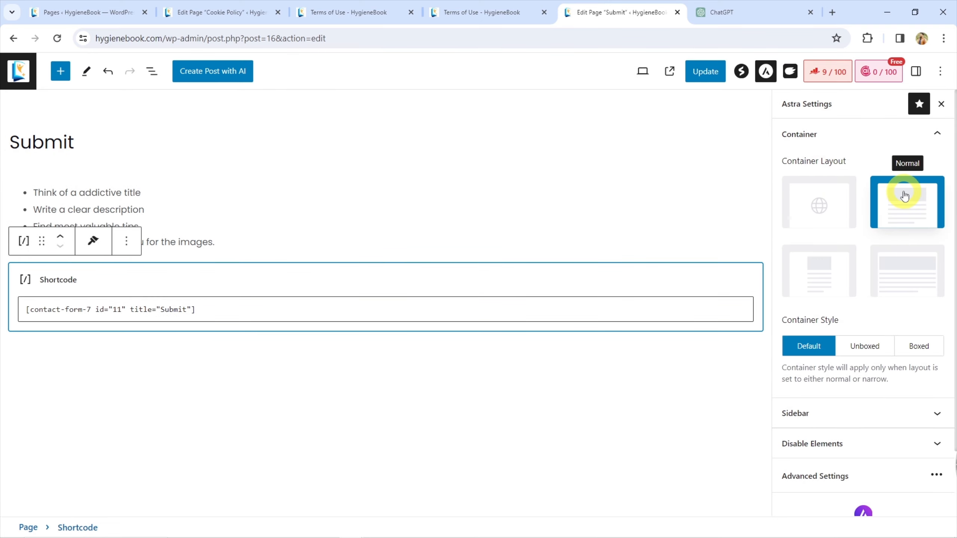
scroll(847, 307, down, 2)
click(918, 270)
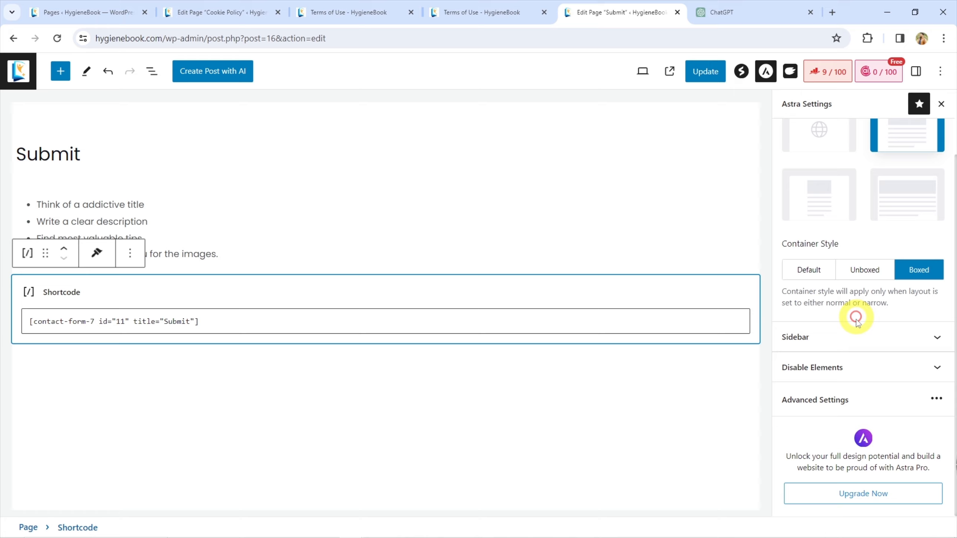
Step: Disable the transparent header in the Submit page's advanced Astra settings and update the page
click(814, 400)
click(513, 354)
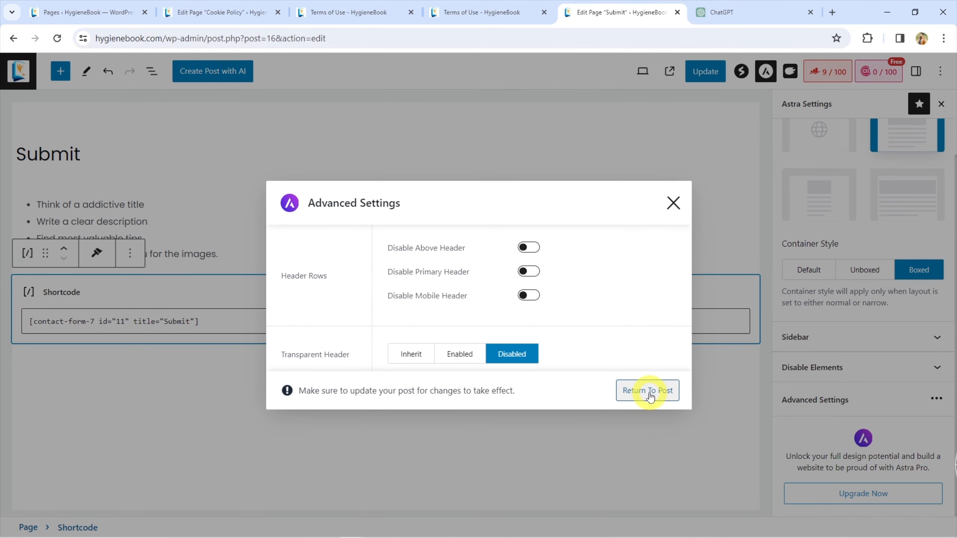
click(647, 391)
key(ctrl+s)
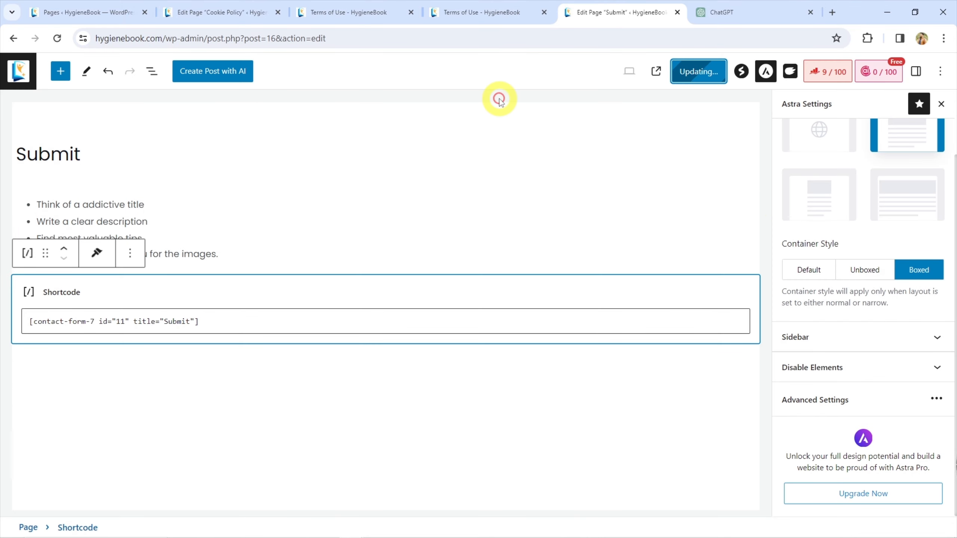
Step: Close both live Terms of Use pages and return to the Pages list
click(513, 5)
scroll(287, 341, up, 4)
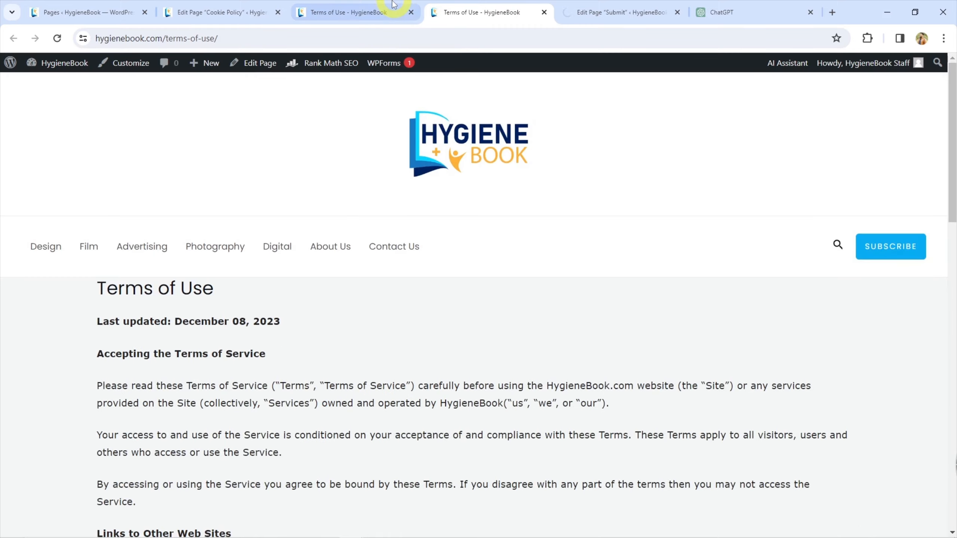
click(393, 6)
click(413, 15)
click(411, 12)
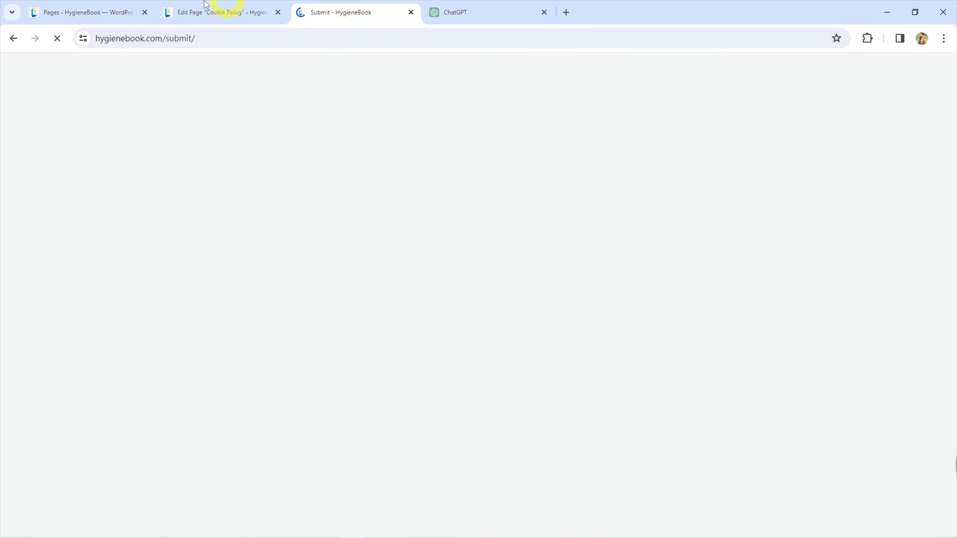
click(210, 11)
click(46, 10)
scroll(241, 151, up, 8)
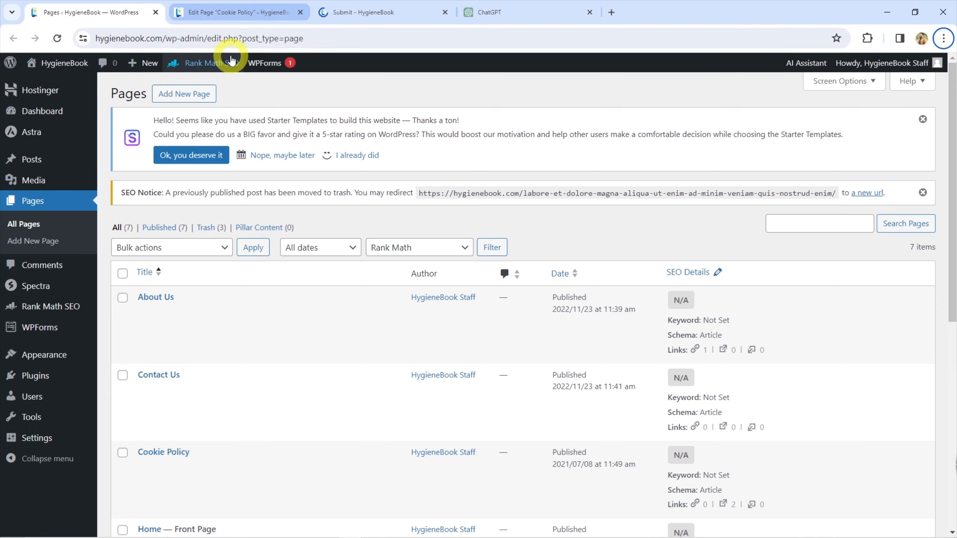
Step: Switch to the other browser window and bring up the site's Media Library
key(alt+Tab)
key(alt+Tab)
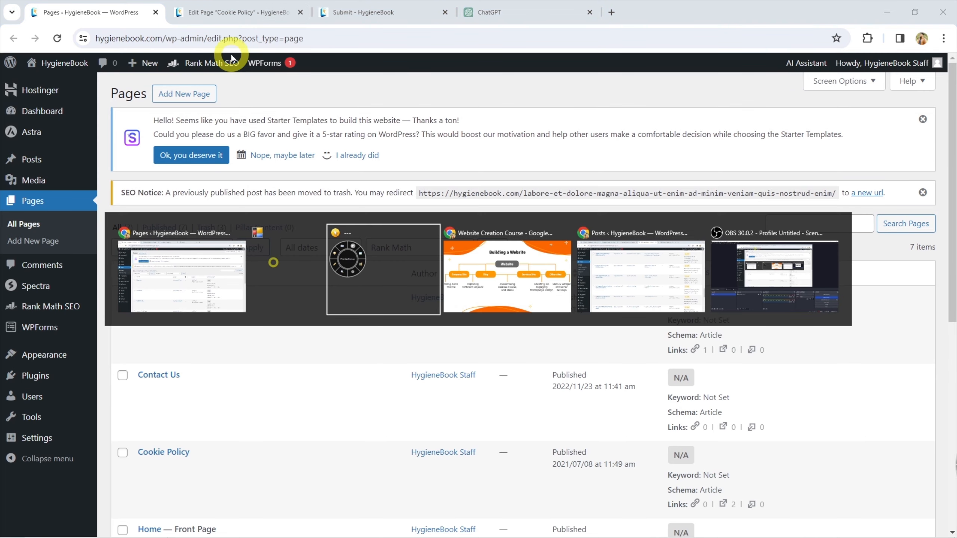
key(alt+Tab)
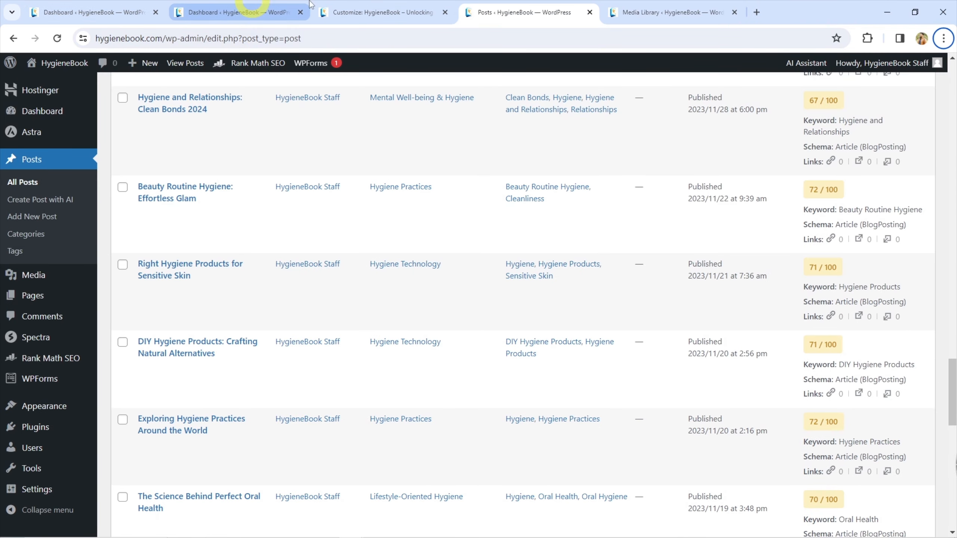
scroll(226, 189, down, 5)
scroll(395, 185, up, 10)
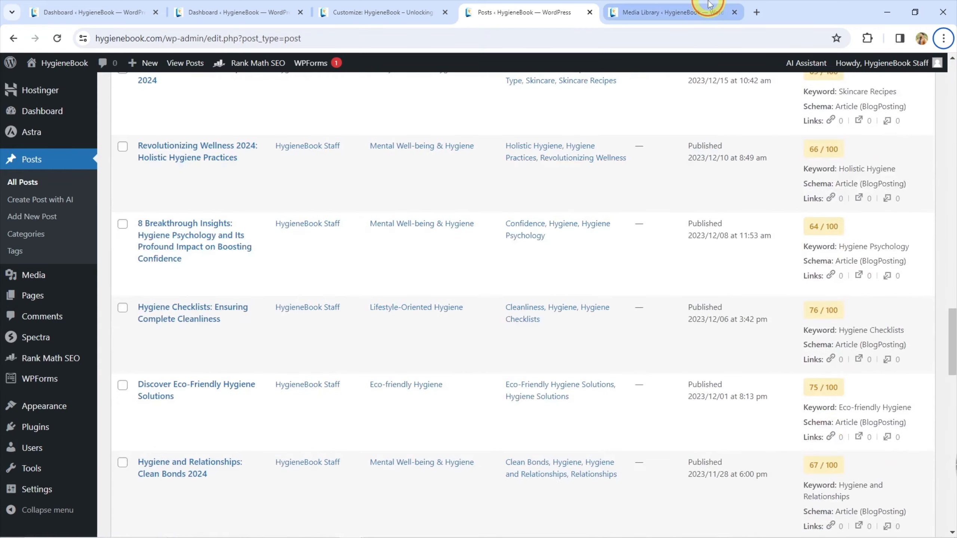
click(708, 4)
scroll(479, 232, down, 2)
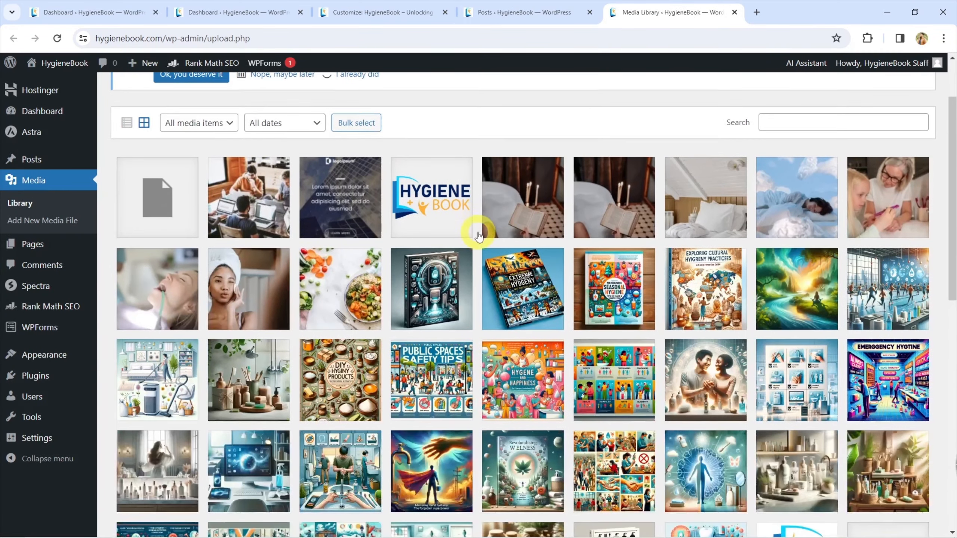
Step: Turn on bulk selection and select the newest team-with-laptops photo and the dark logoipsum banner
click(356, 122)
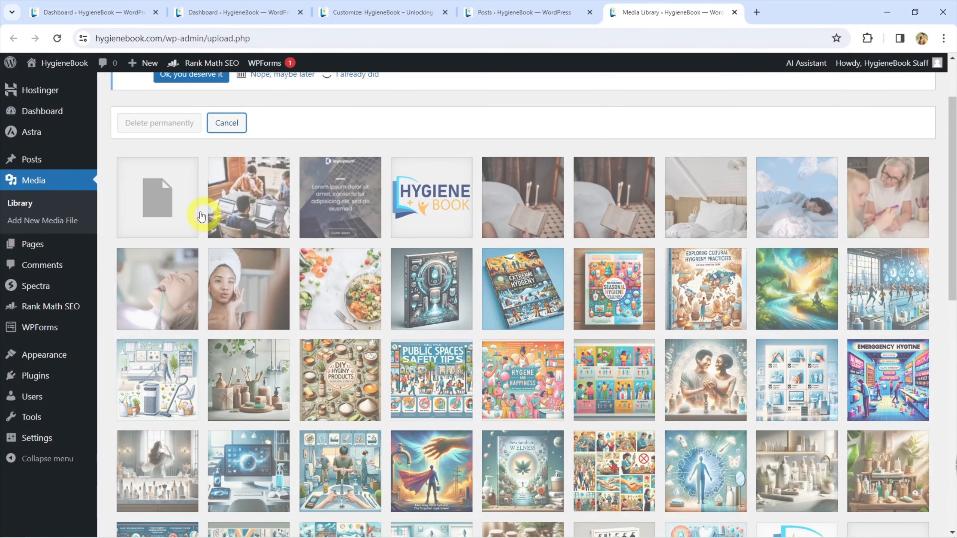
click(162, 201)
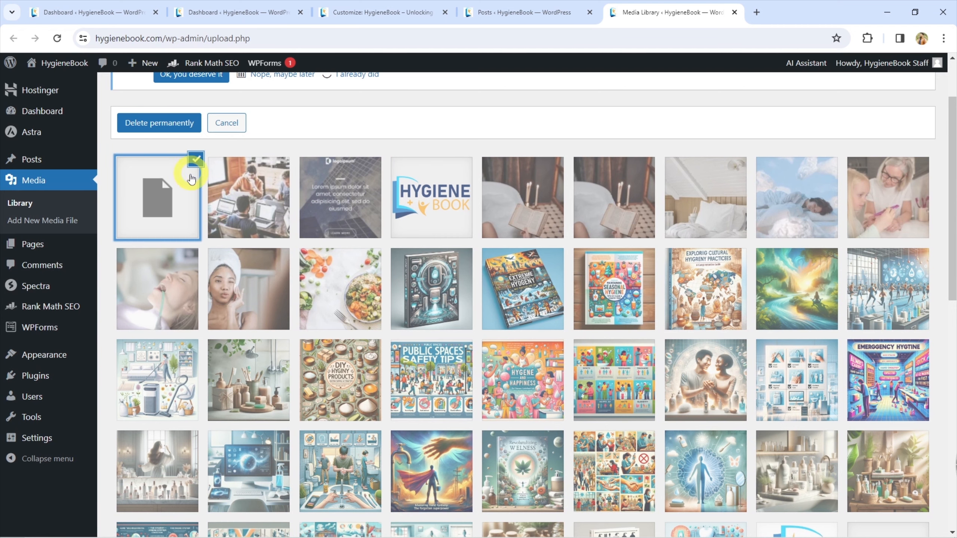
click(165, 195)
click(182, 196)
click(183, 196)
click(272, 183)
click(367, 196)
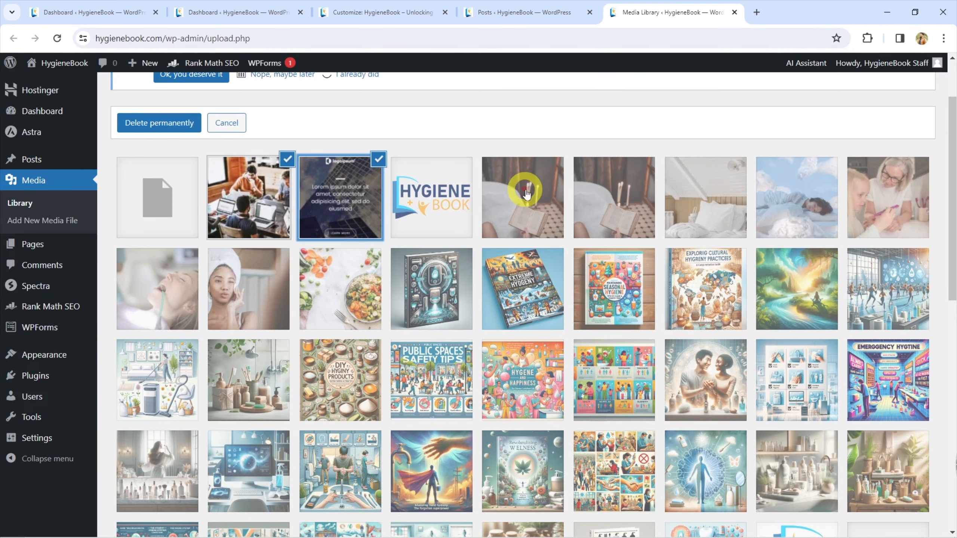
click(523, 188)
click(523, 188)
scroll(394, 301, down, 7)
scroll(394, 300, down, 5)
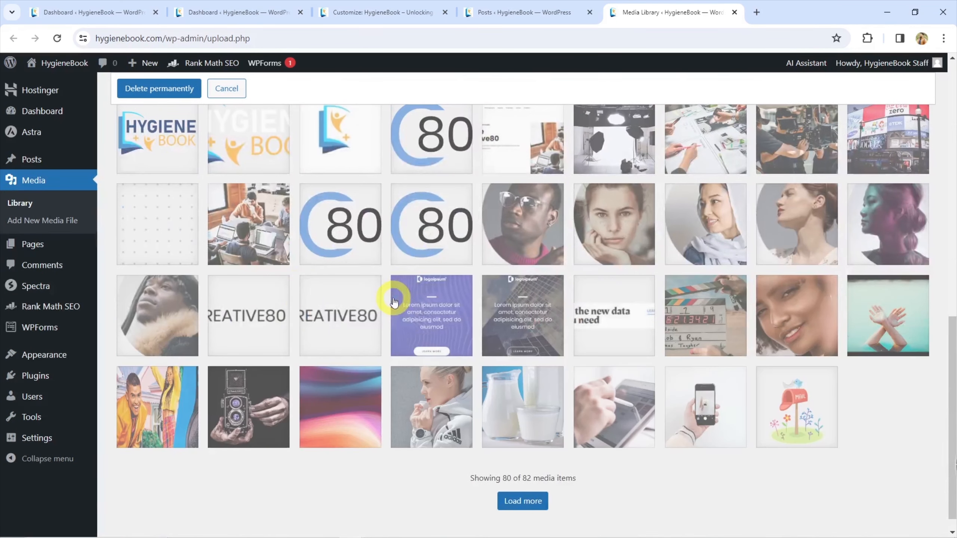
Step: Add the phone, mailbox, purple banner, older team photo, hooded portrait, "80" logos and CREATIVE80 logos to the selection
scroll(603, 351, down, 1)
click(709, 372)
click(793, 382)
click(433, 314)
scroll(361, 288, up, 1)
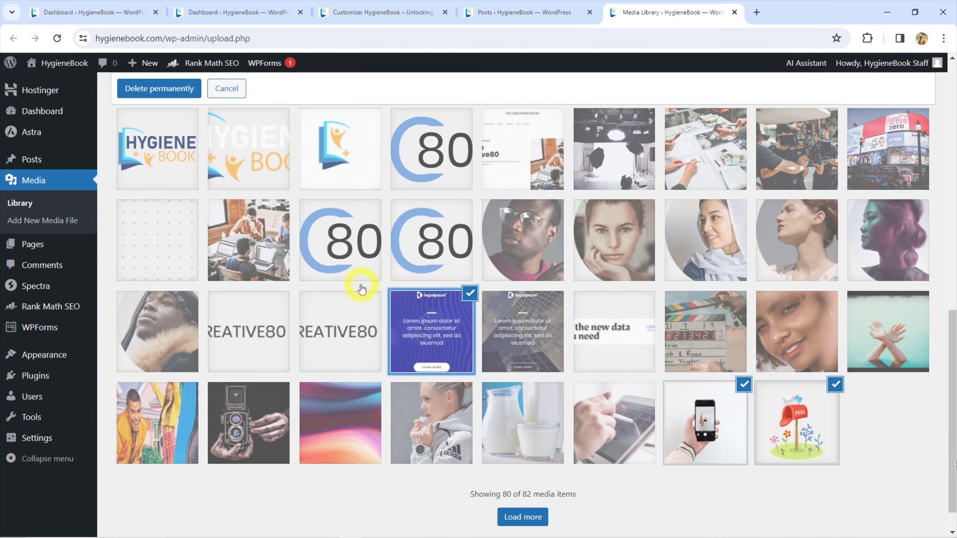
click(347, 227)
click(429, 238)
click(444, 170)
click(250, 245)
click(157, 335)
click(249, 335)
click(328, 334)
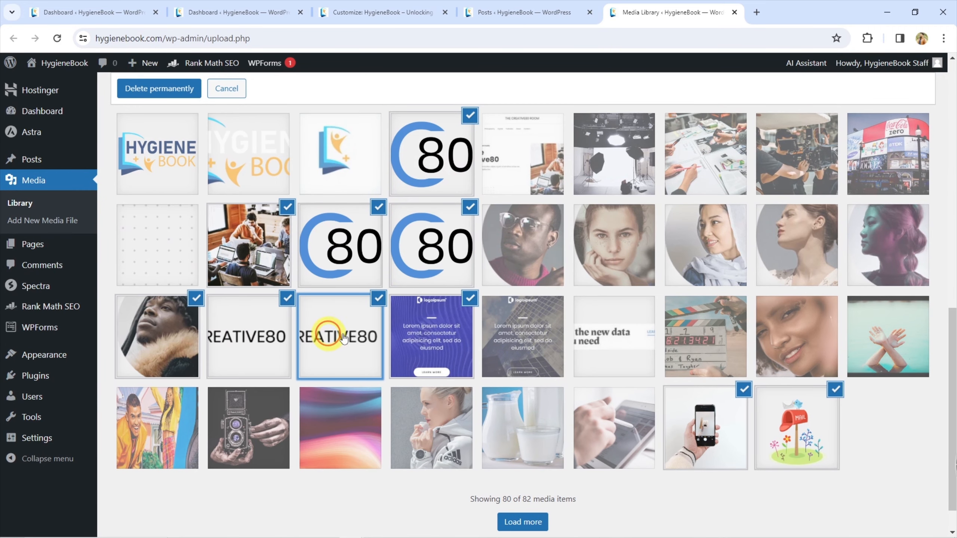
Step: Add the row of five demo portraits and the "the new data" logo image to the selection
click(523, 244)
click(614, 244)
click(705, 244)
click(796, 244)
click(888, 244)
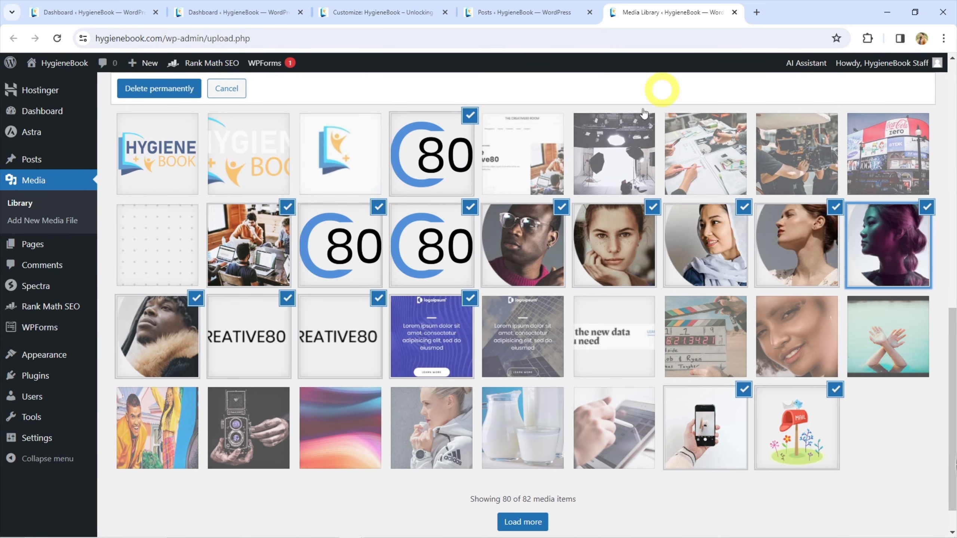
scroll(628, 231, up, 3)
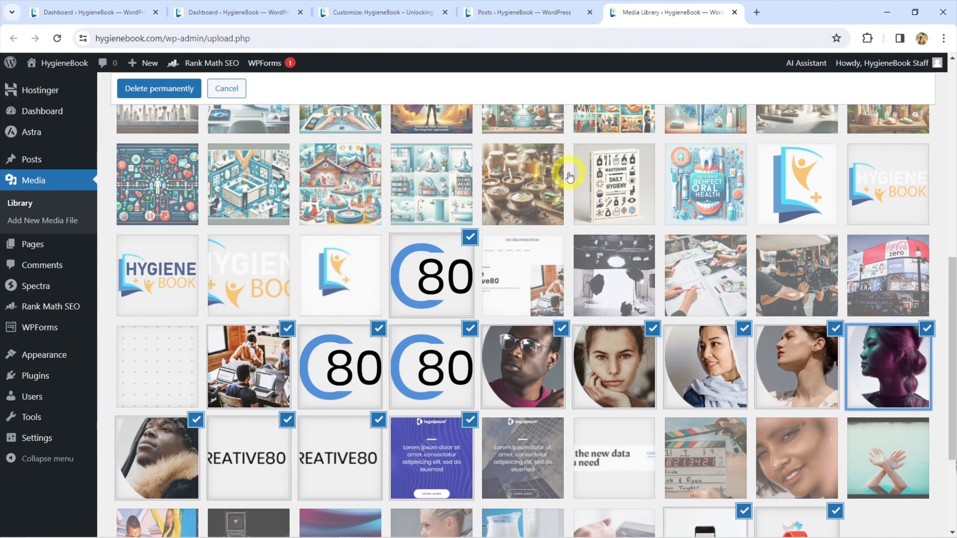
scroll(309, 260, down, 4)
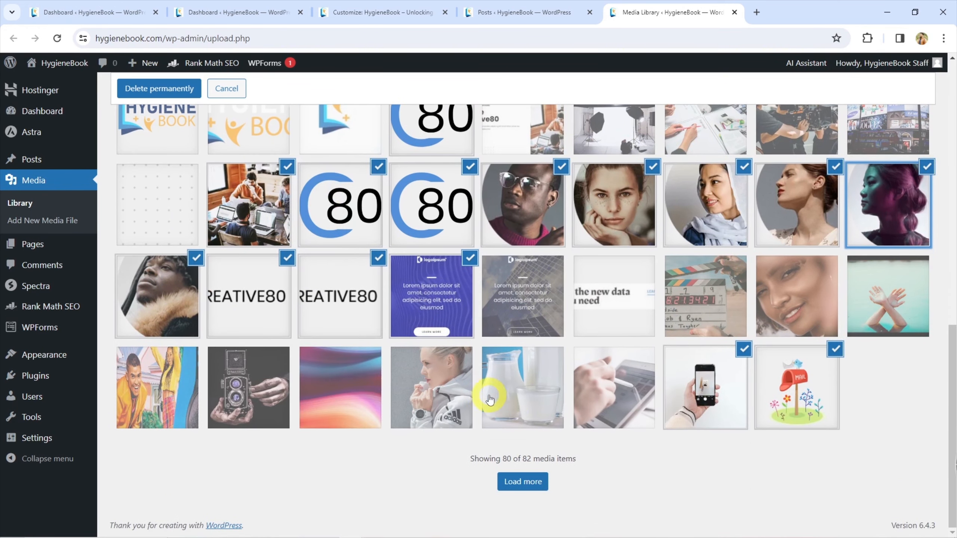
click(656, 299)
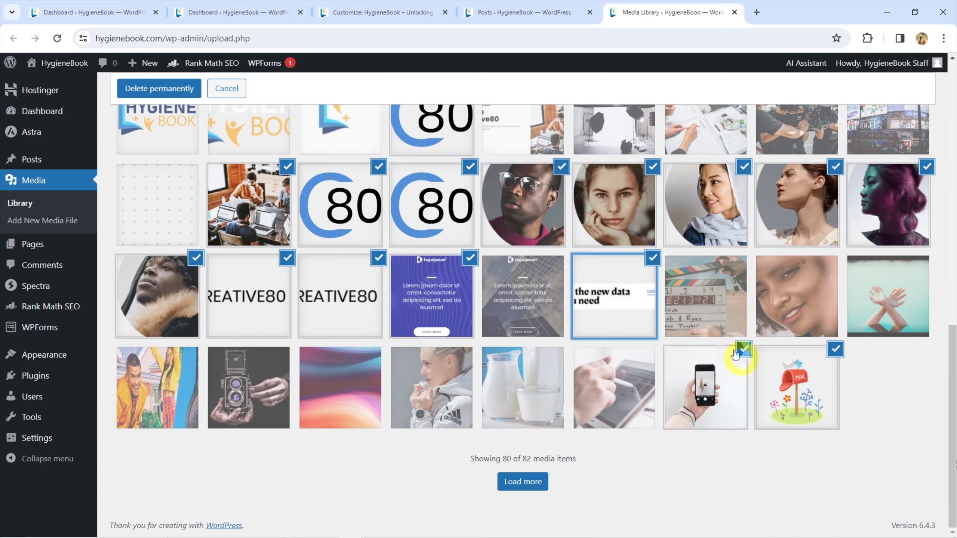
Step: Permanently delete the selected demo media items
scroll(600, 407, up, 15)
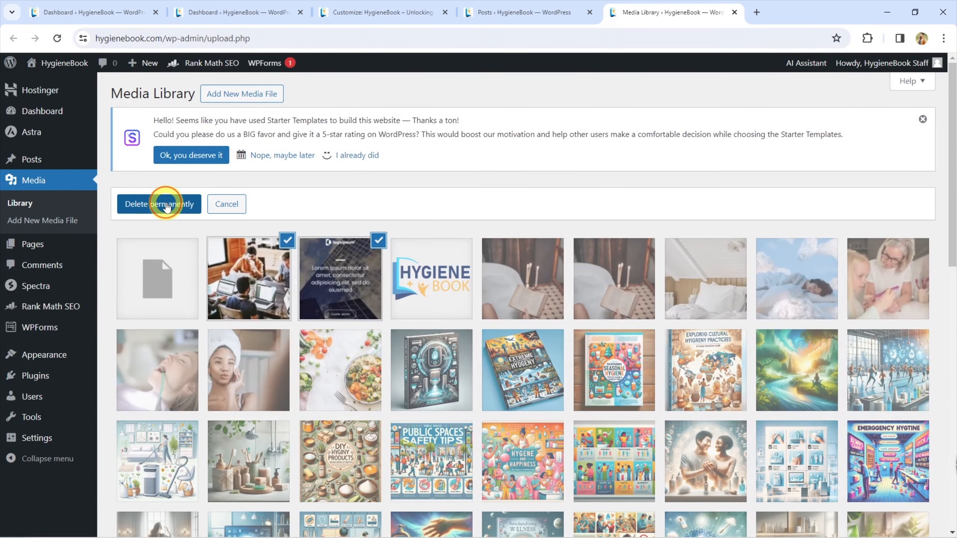
click(162, 203)
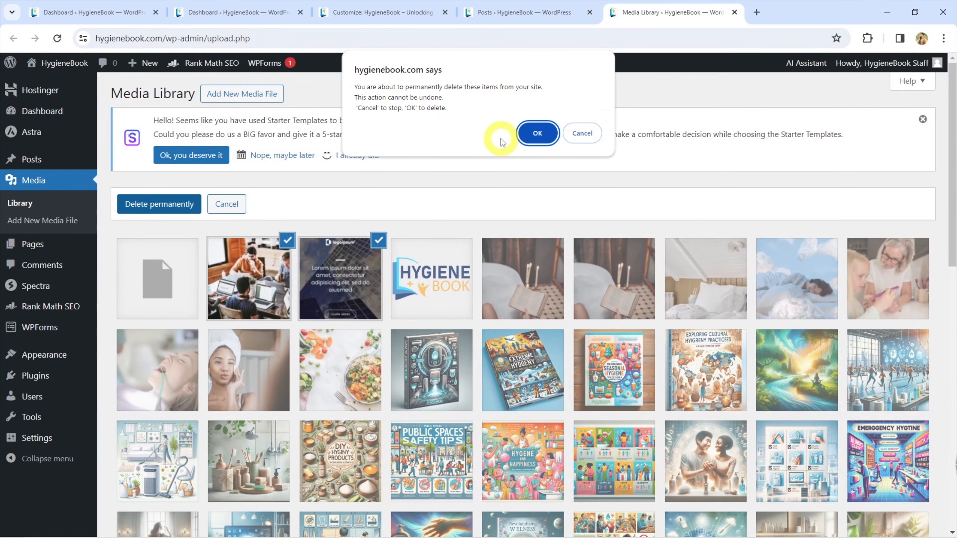
key(Return)
Step: Compare the attachment details of the blog-09 demo photo and the Hygiene and Relationships post image
scroll(238, 393, down, 15)
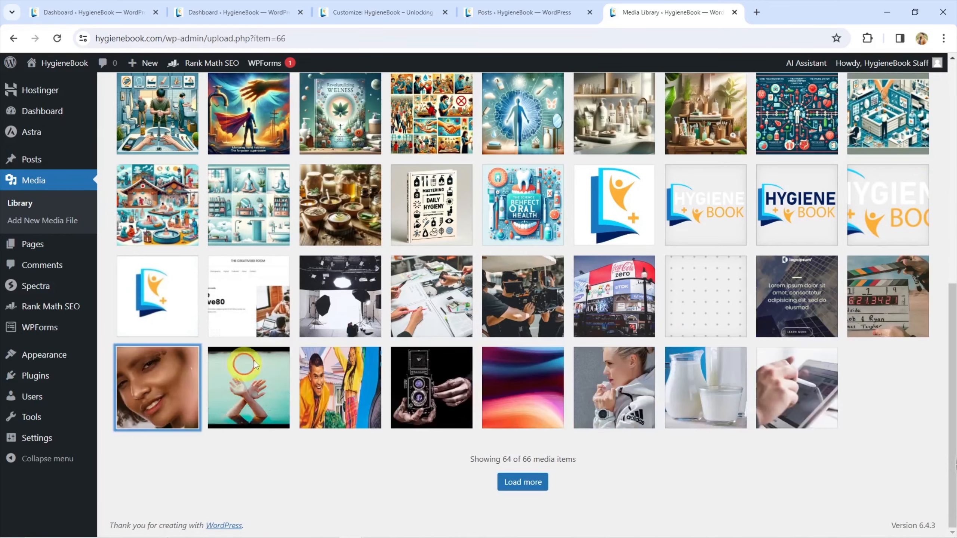
click(172, 376)
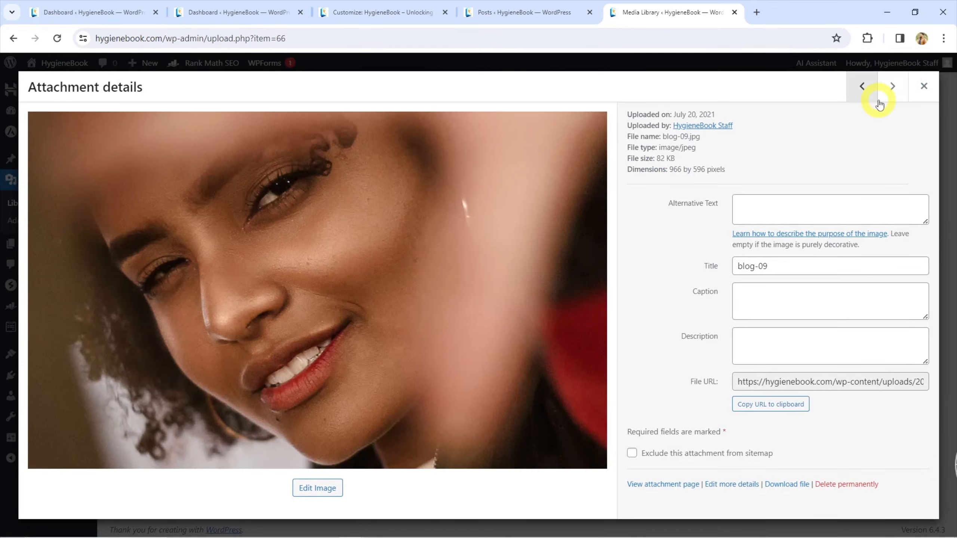
click(922, 87)
scroll(524, 215, up, 5)
click(524, 222)
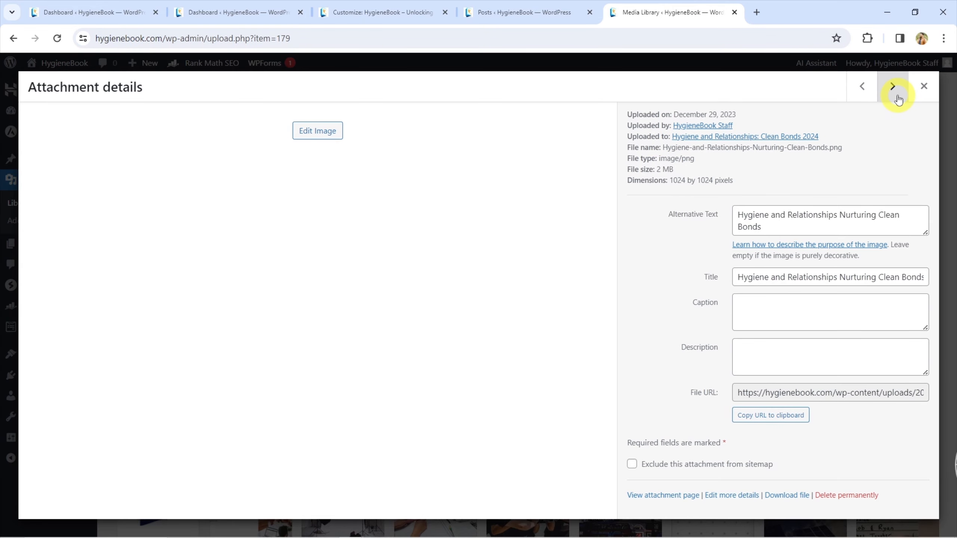
click(923, 86)
scroll(602, 197, down, 5)
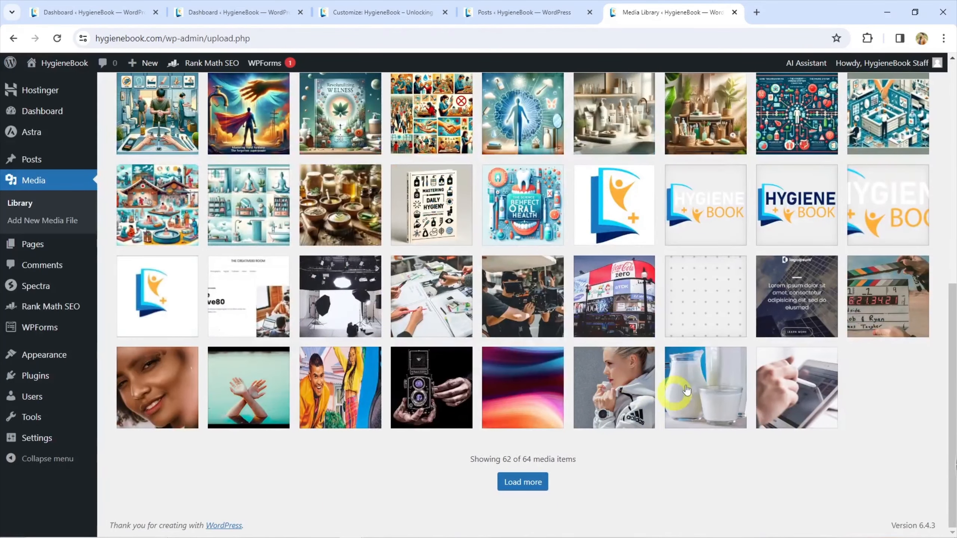
Step: Check the upload details of the remaining demo images, from blog-02 back to demo-screenshot
click(766, 383)
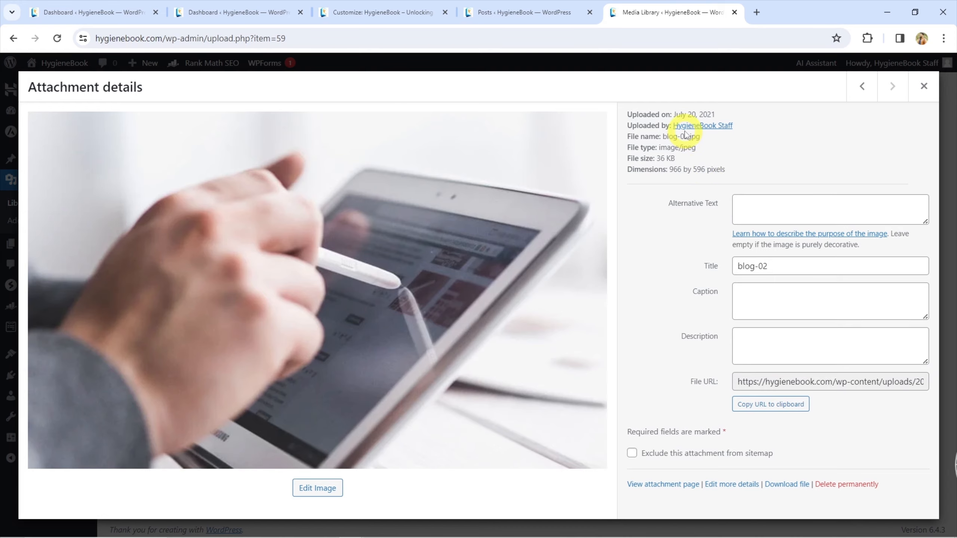
key(Left)
key(Left)
key(Left)
key(Left)
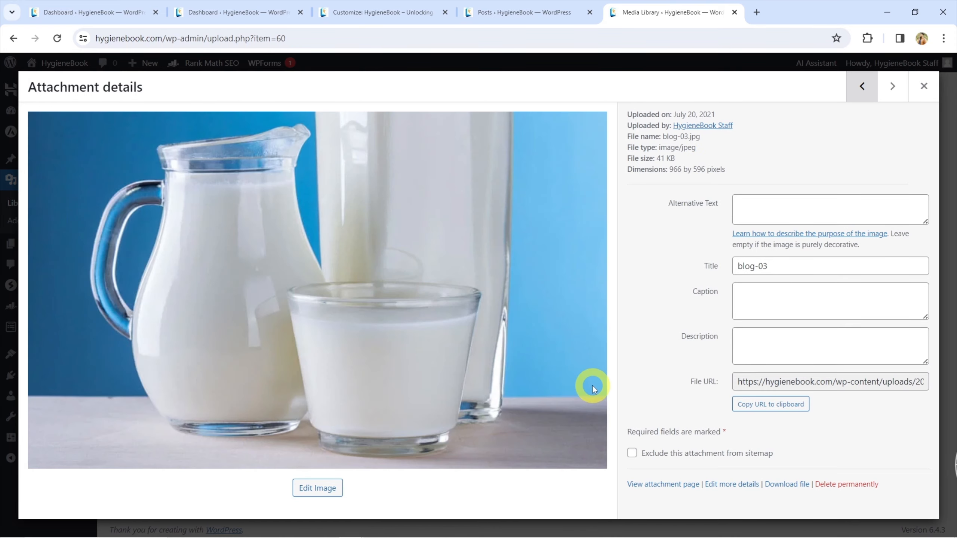
key(Left)
key(Left)
key(Left)
key(Left)
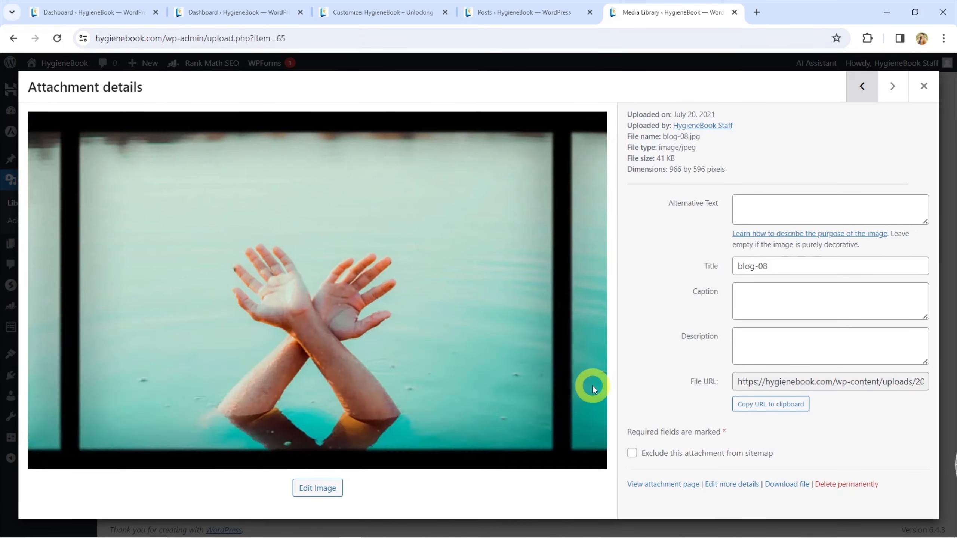
key(Left)
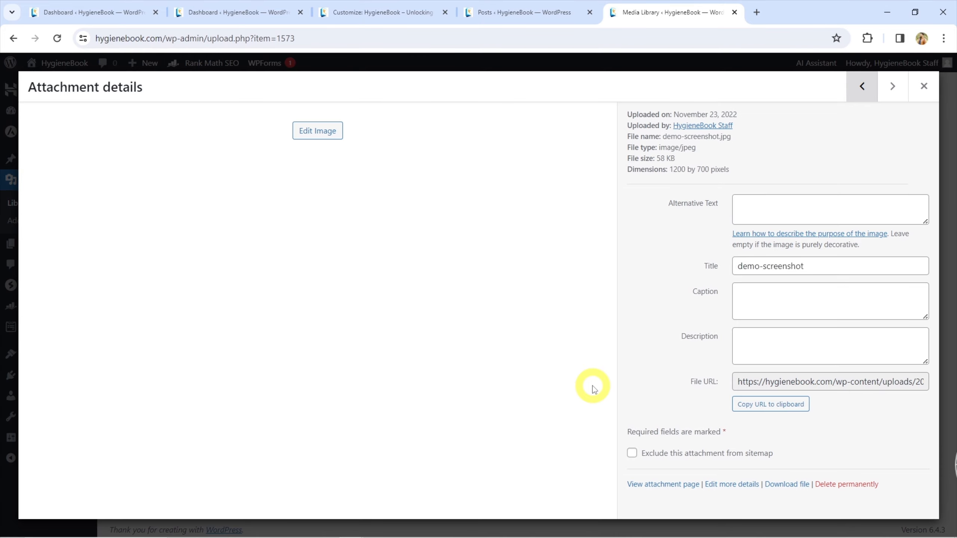
key(Escape)
Step: Select the leftover demo images in the last two rows of the media library and permanently delete them
click(631, 393)
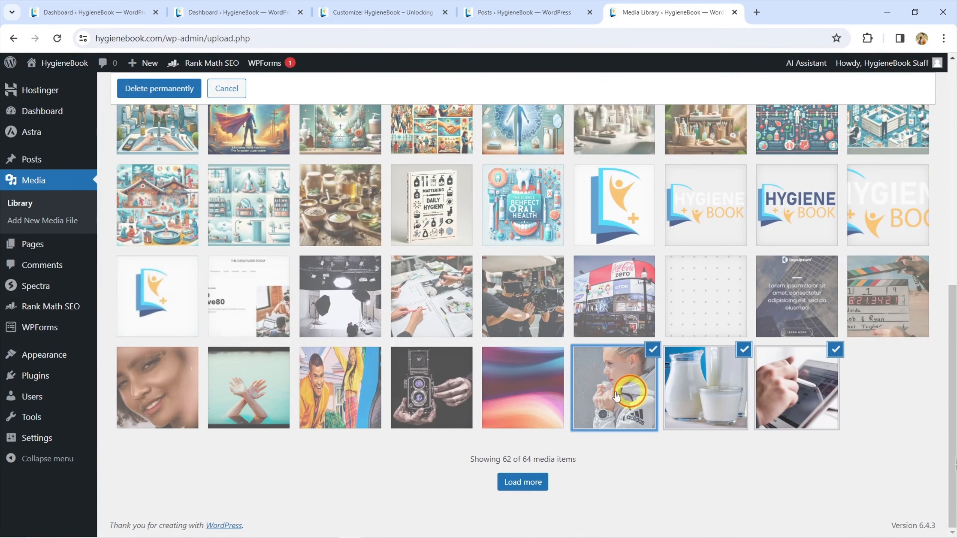
click(530, 393)
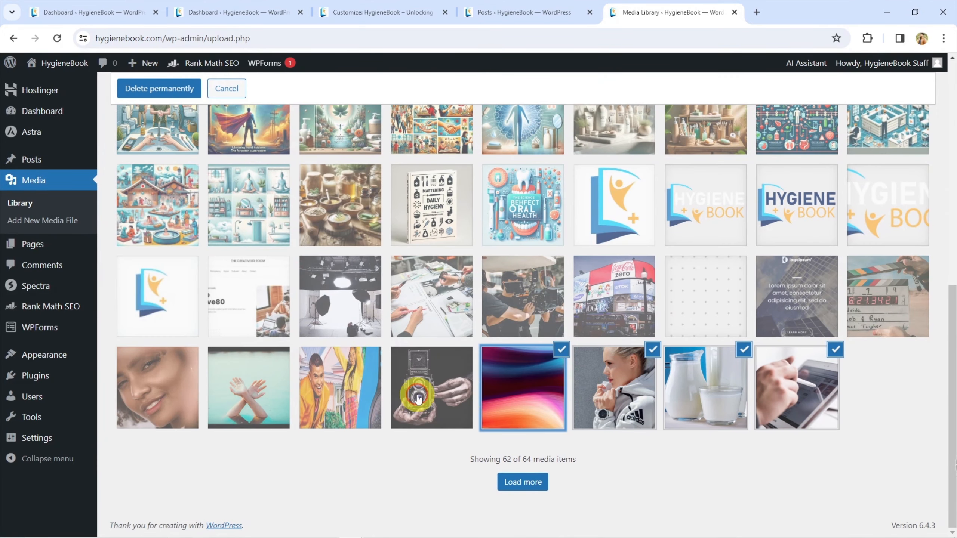
click(418, 395)
click(337, 395)
click(245, 393)
click(146, 393)
click(932, 304)
click(817, 301)
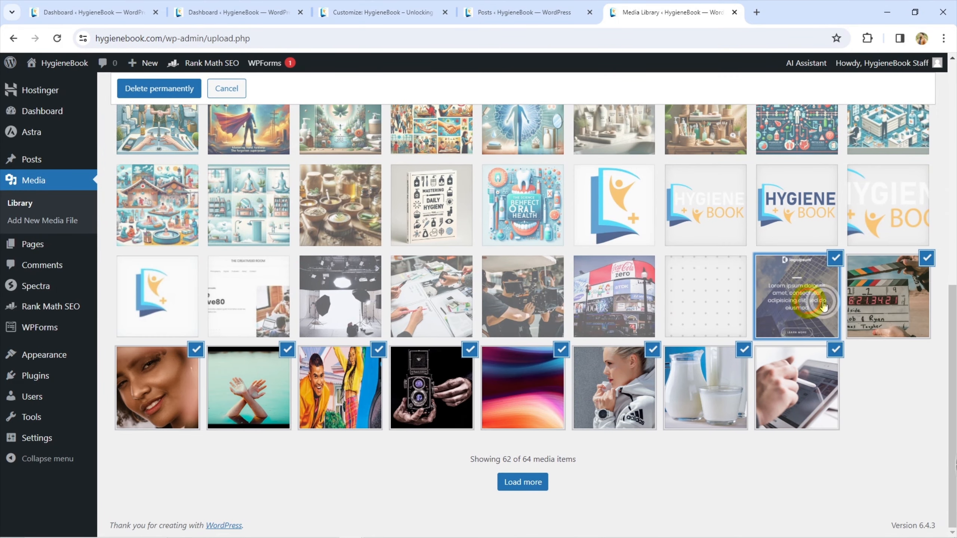
click(607, 309)
click(536, 306)
click(421, 307)
click(327, 302)
click(259, 301)
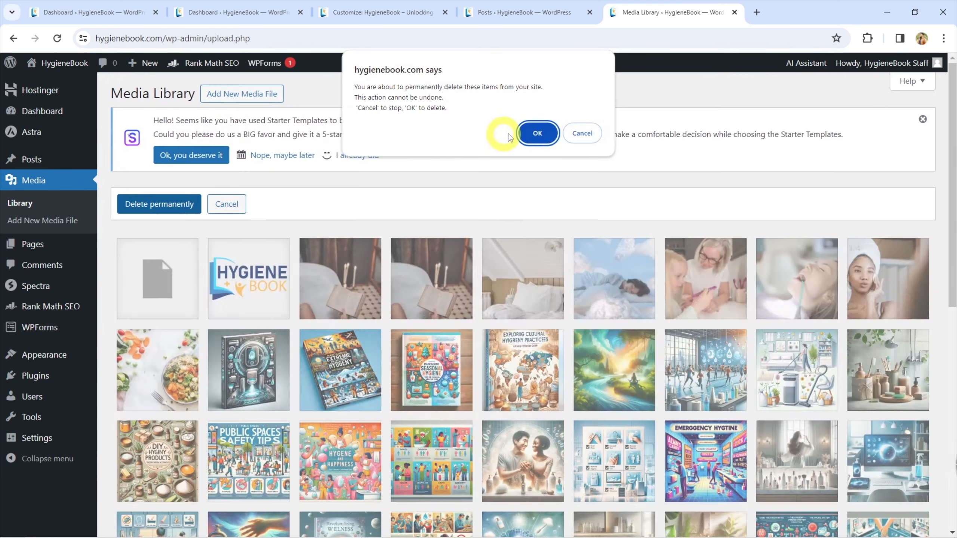
click(535, 132)
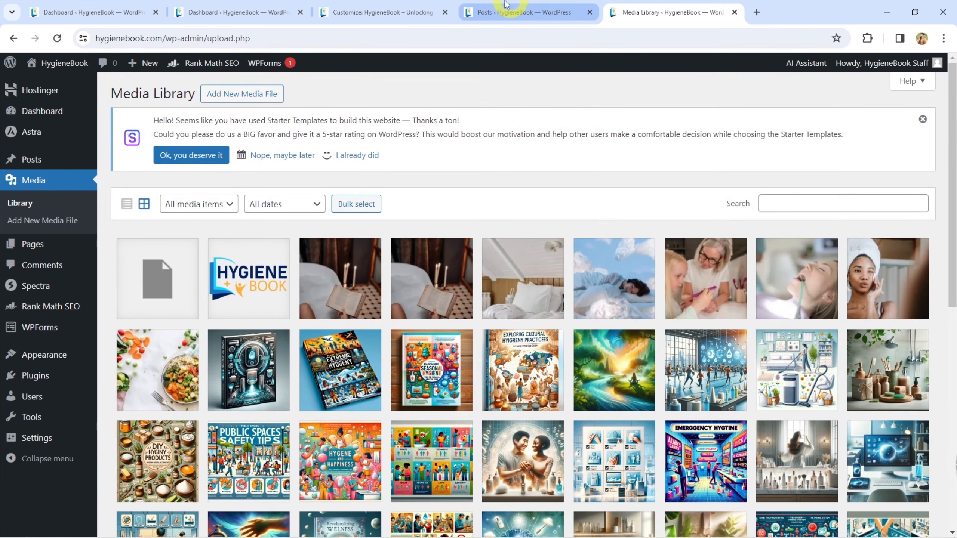
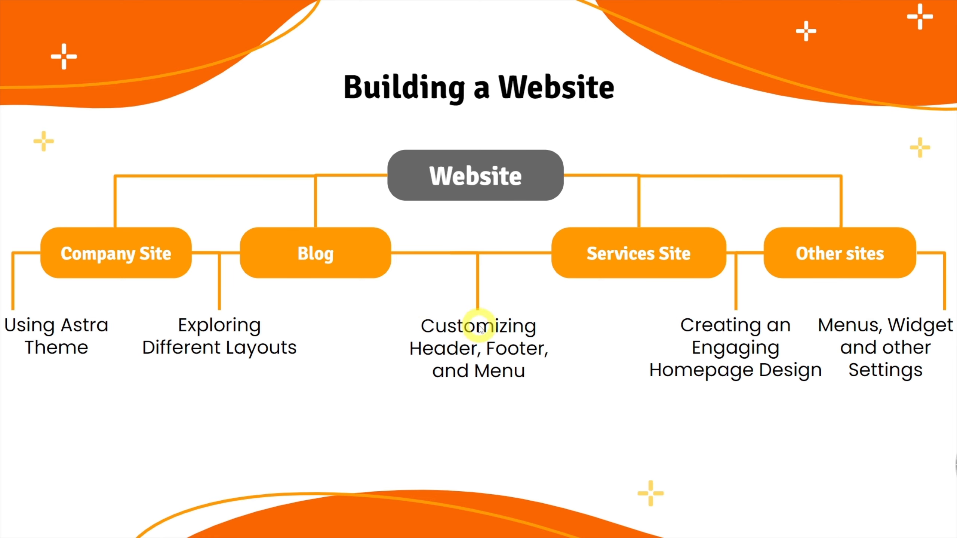
Step: Return to the WordPress dashboard and open the menu editor with Header Menu chosen for editing
key(alt+Tab)
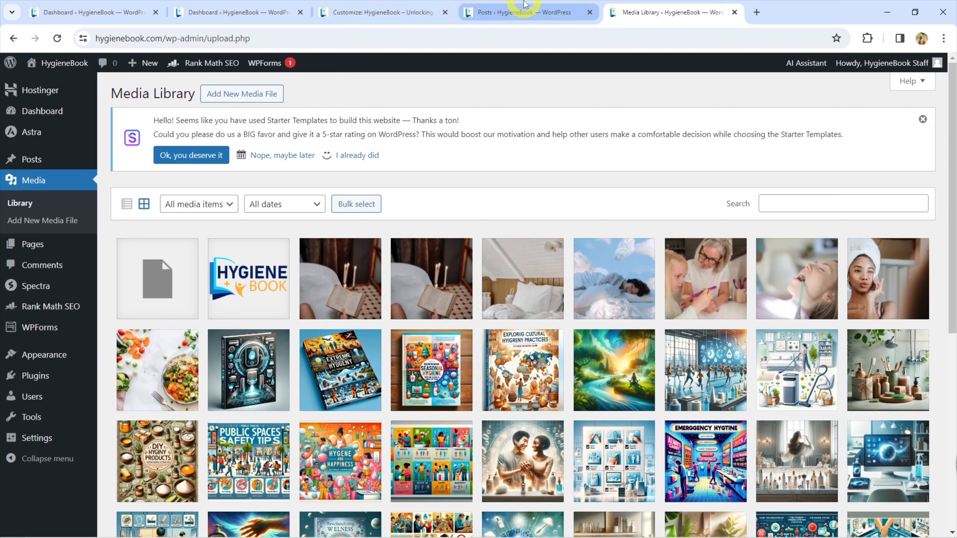
mouse_move(58, 357)
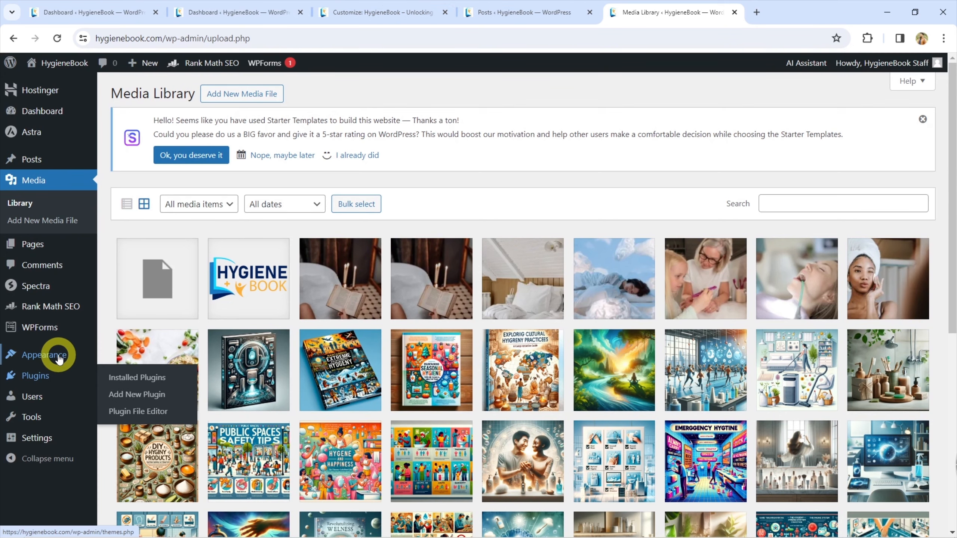
click(130, 407)
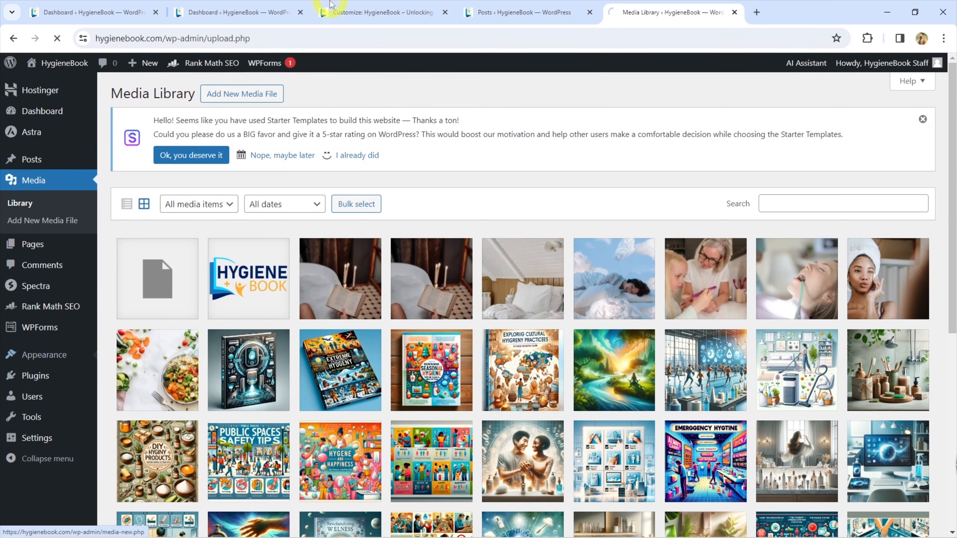
click(379, 6)
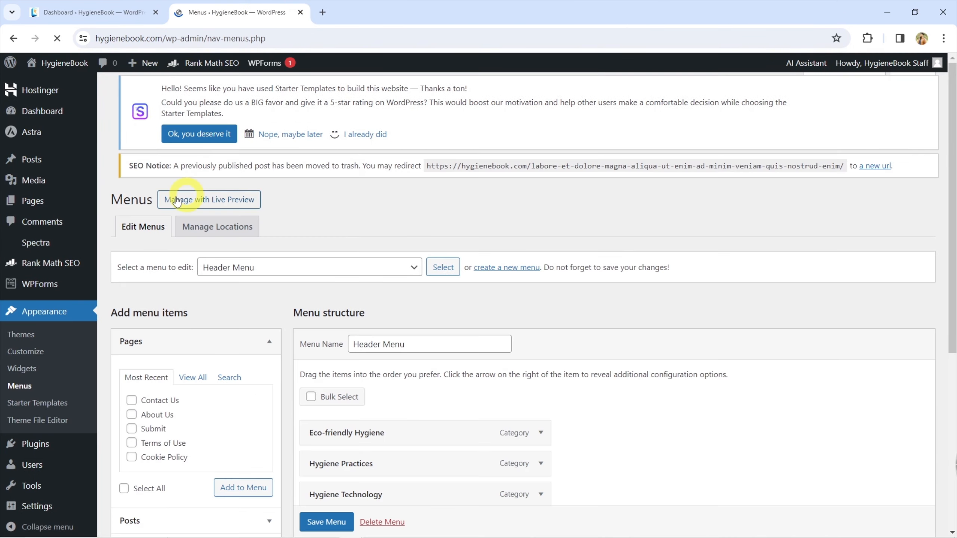
scroll(252, 252, down, 5)
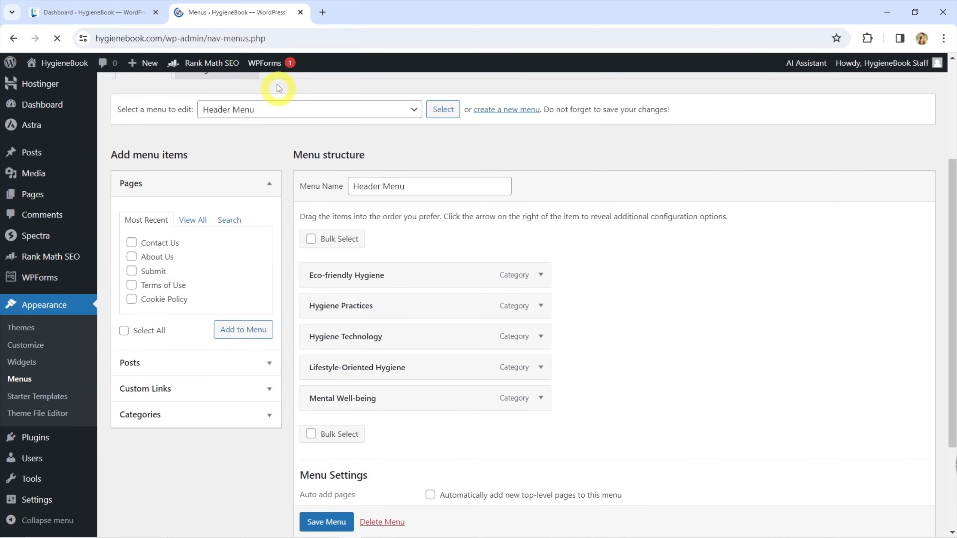
click(269, 111)
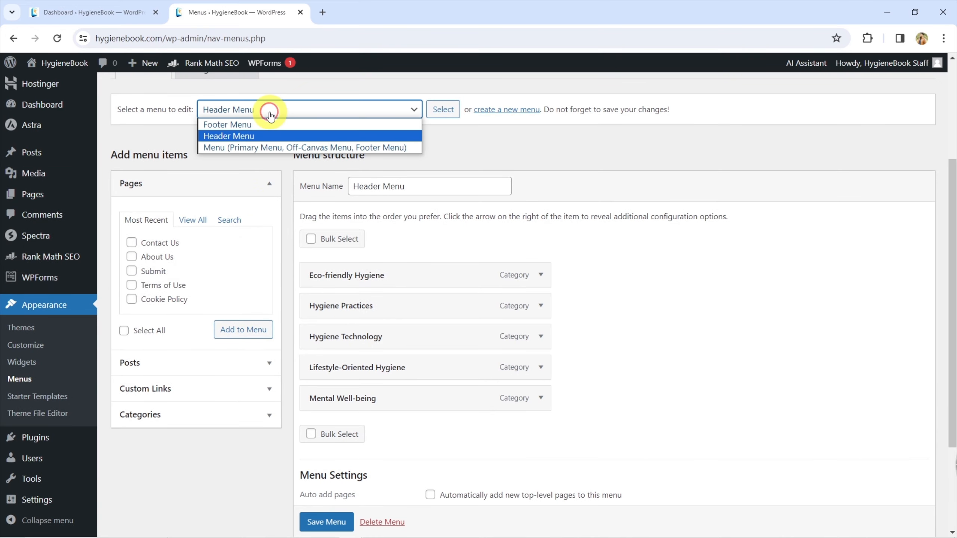
click(289, 140)
Step: Open the live homepage in a separate tab and compare its header navigation with the Header Menu items
mouse_move(75, 64)
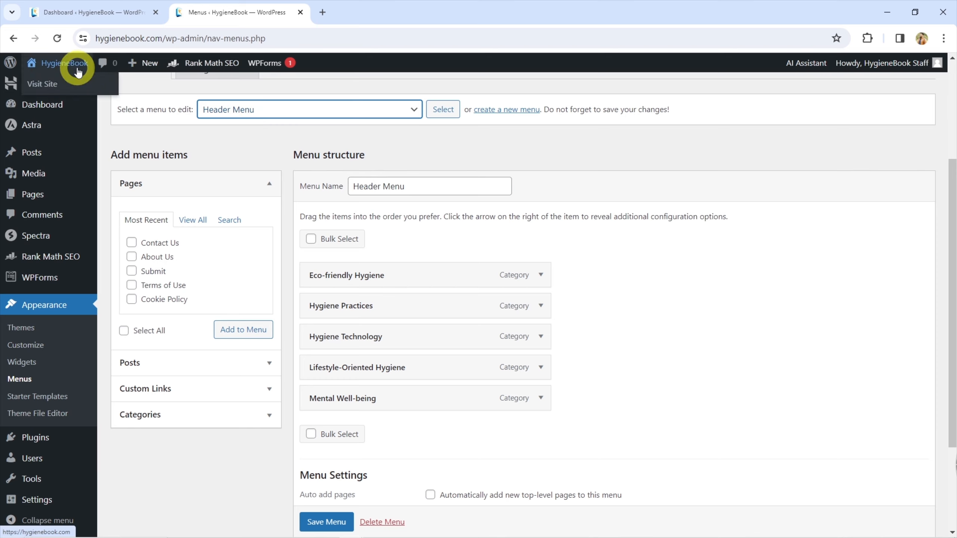
click(67, 95)
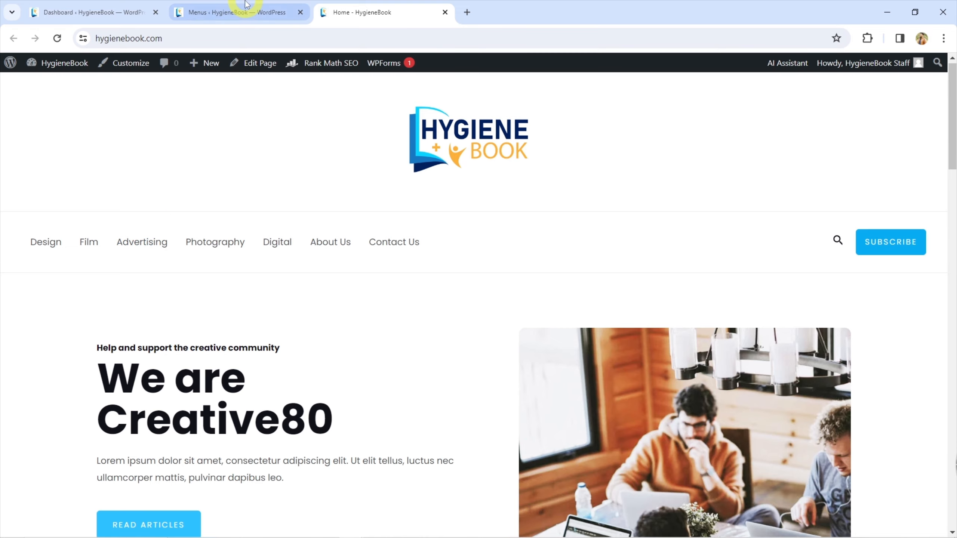
click(237, 11)
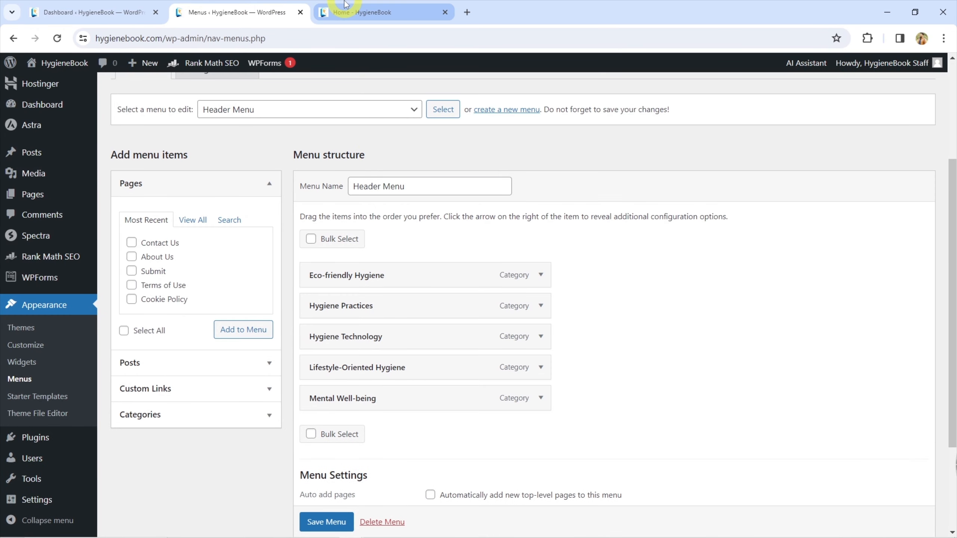
scroll(327, 61, up, 4)
click(368, 4)
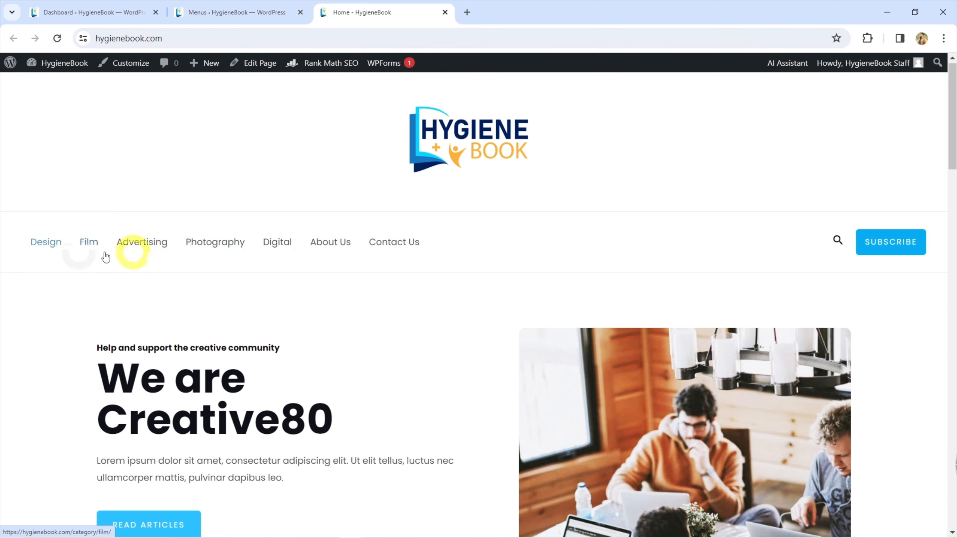
click(241, 10)
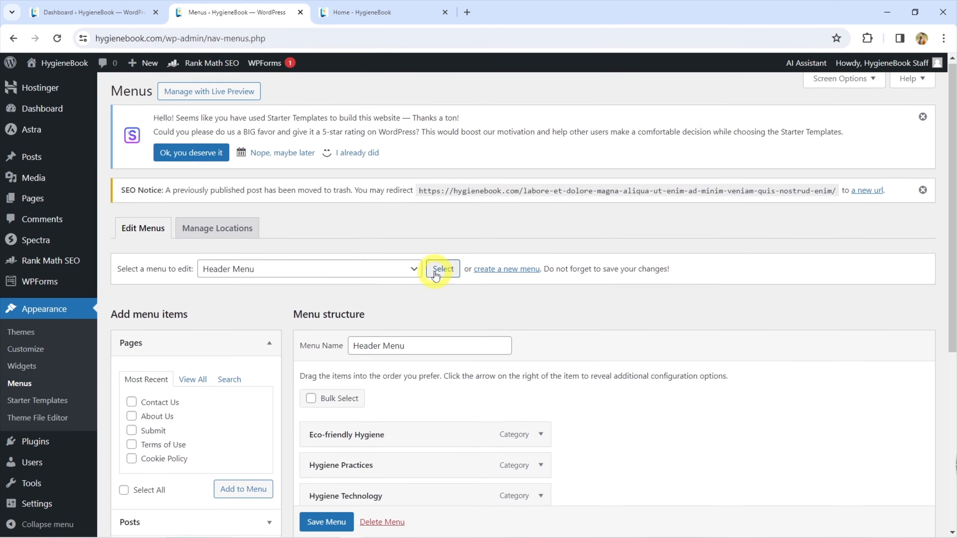
Step: List all categories available for the Header Menu and select every one of them
scroll(344, 284, down, 5)
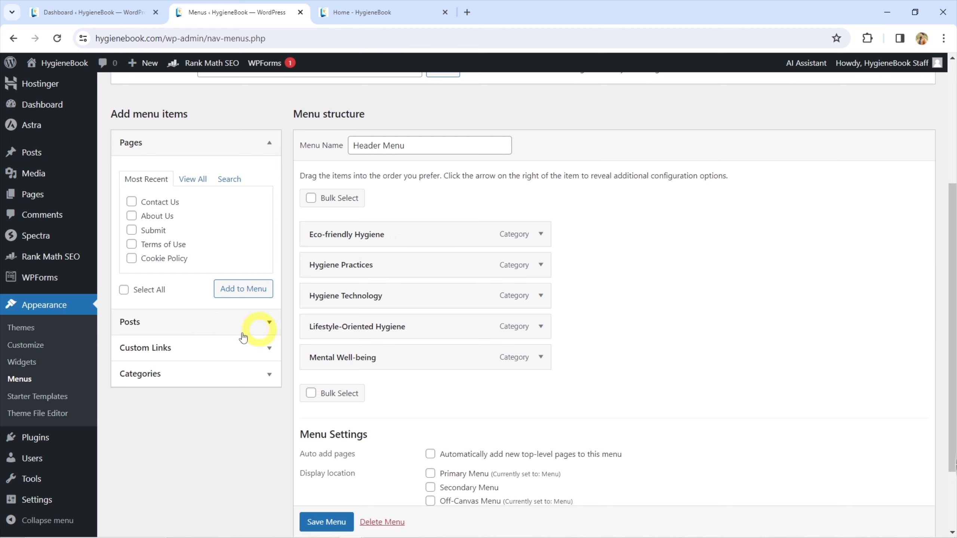
click(188, 383)
click(187, 256)
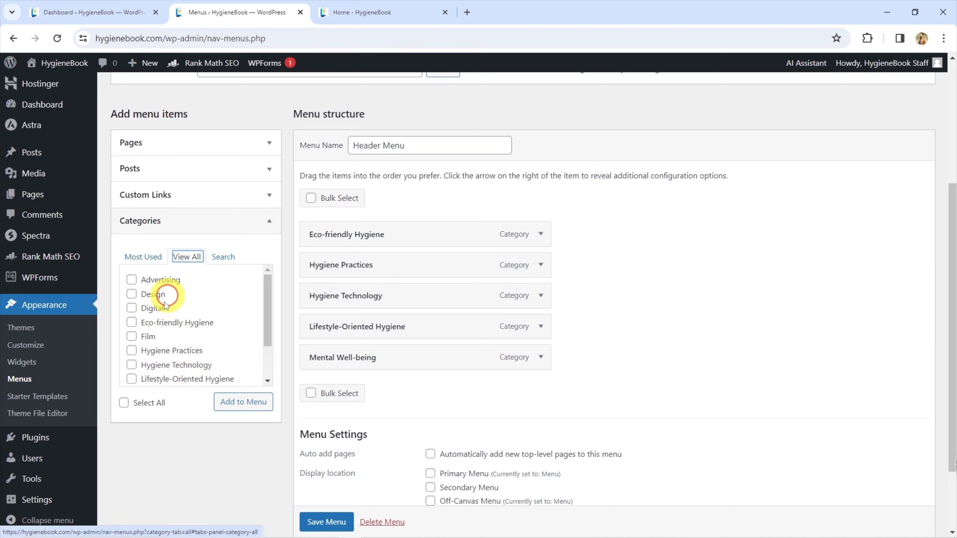
click(123, 402)
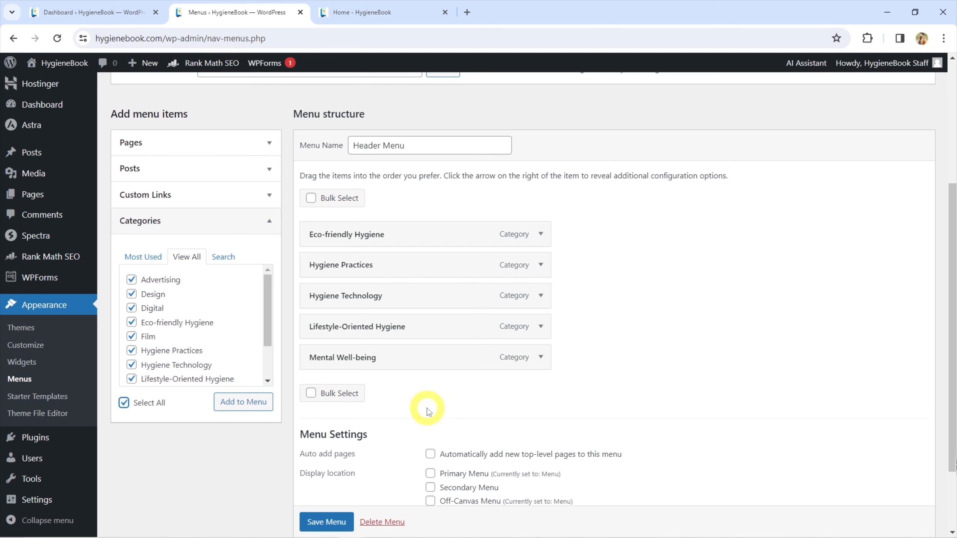
mouse_move(391, 235)
mouse_down()
mouse_move(374, 274)
mouse_move(401, 333)
mouse_move(397, 357)
mouse_move(405, 217)
mouse_move(392, 250)
mouse_up()
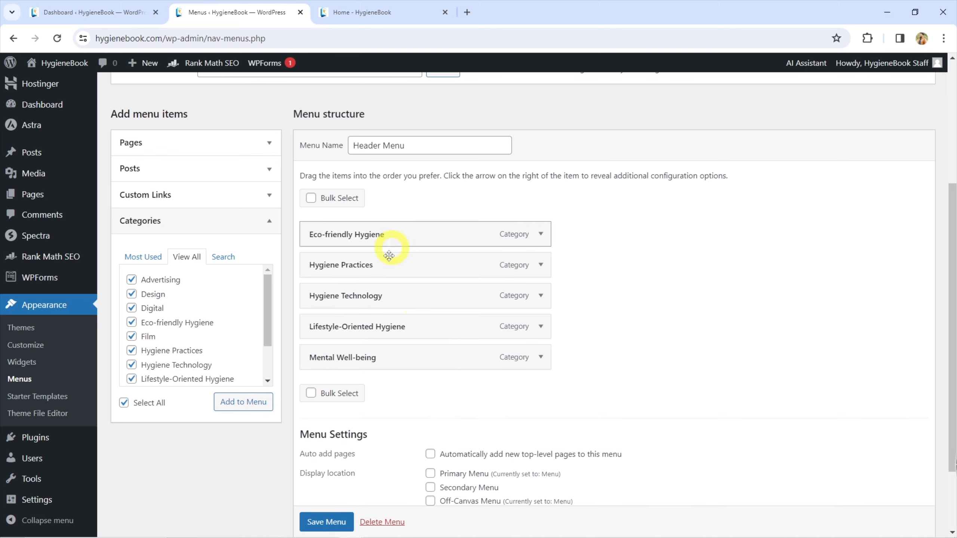
Step: Assign Header Menu to the Primary Menu location, save it, and reload the homepage to check the navigation
scroll(444, 324, down, 3)
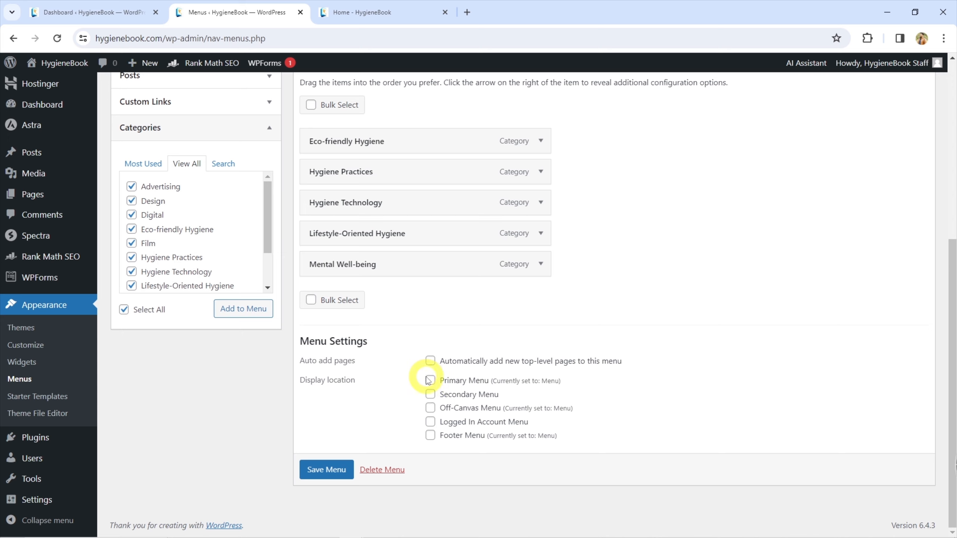
click(337, 467)
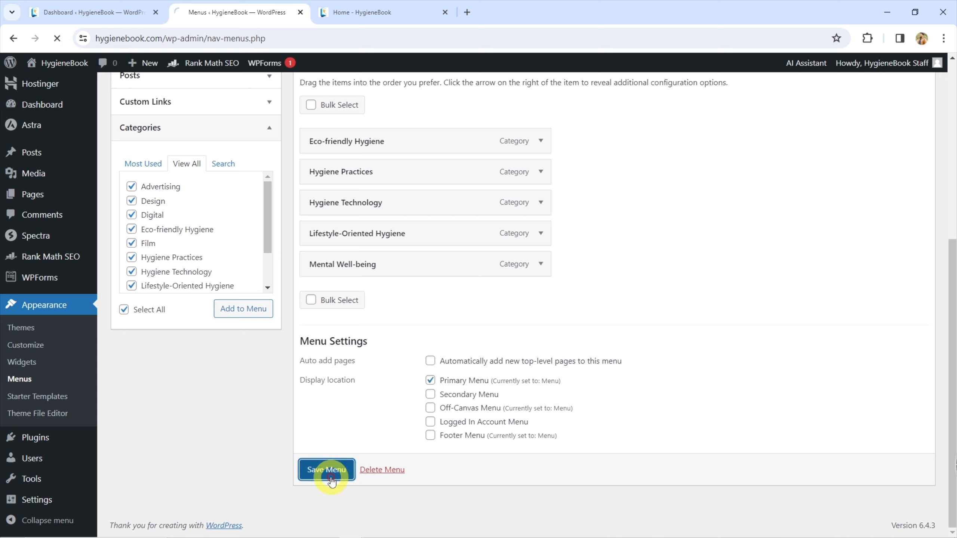
click(350, 5)
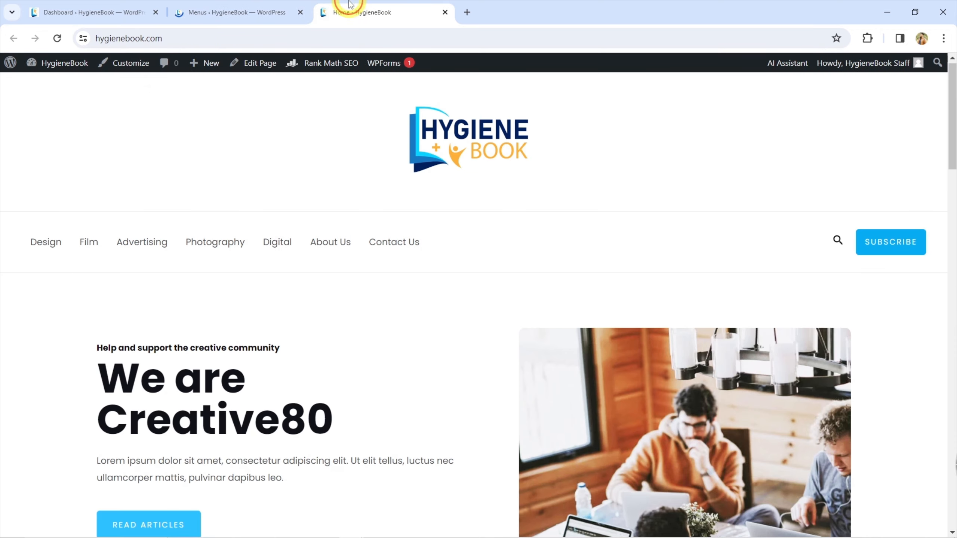
click(57, 39)
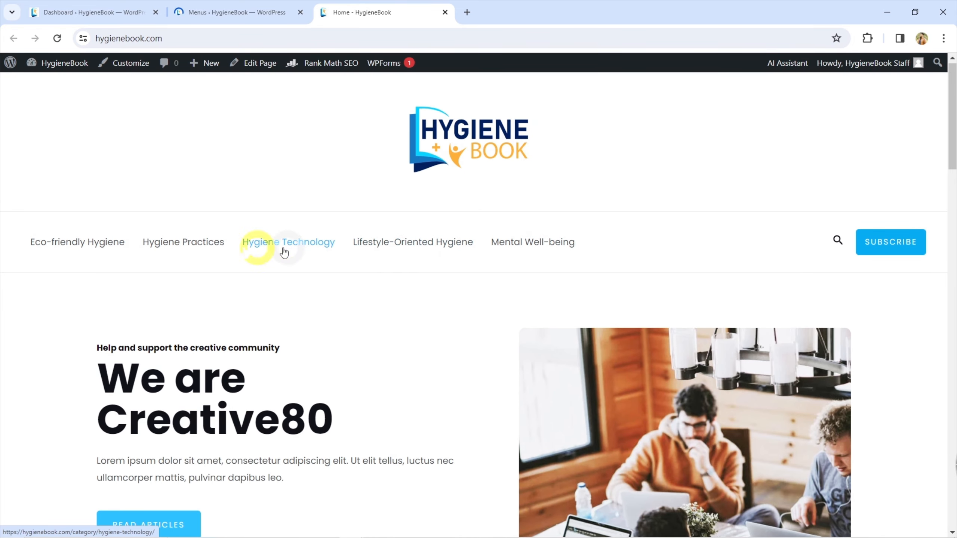
Step: Load Footer Menu for editing in the menu editor
click(248, 11)
click(98, 11)
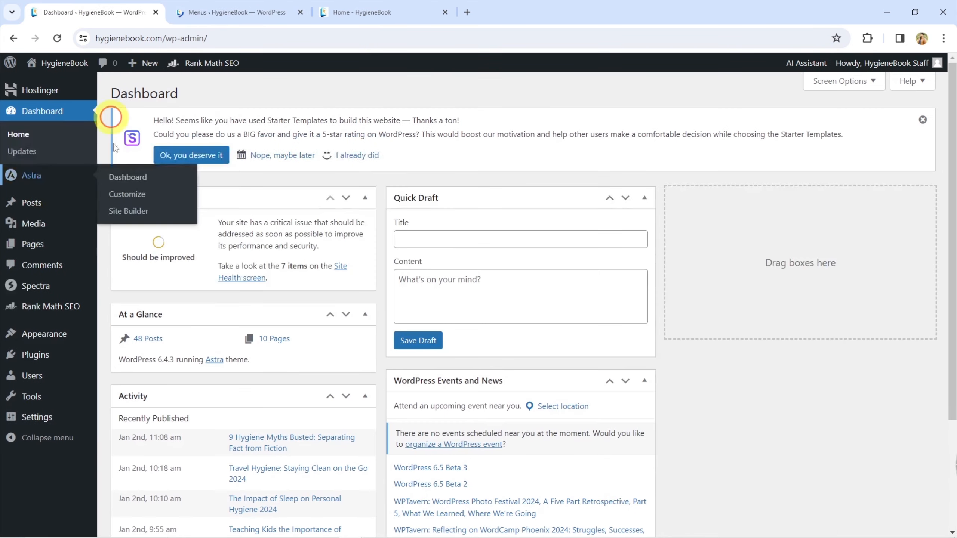
click(235, 11)
scroll(282, 233, down, 2)
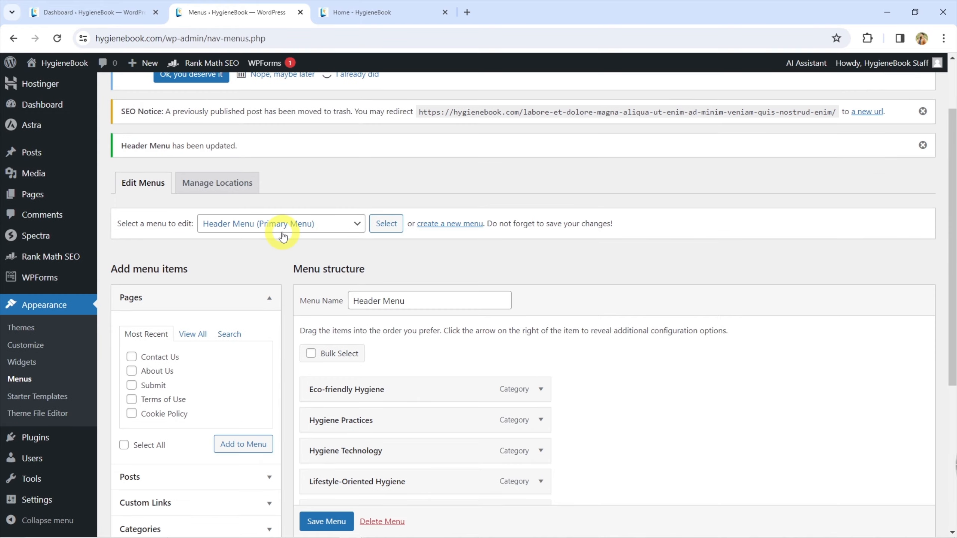
click(283, 237)
click(241, 239)
click(392, 230)
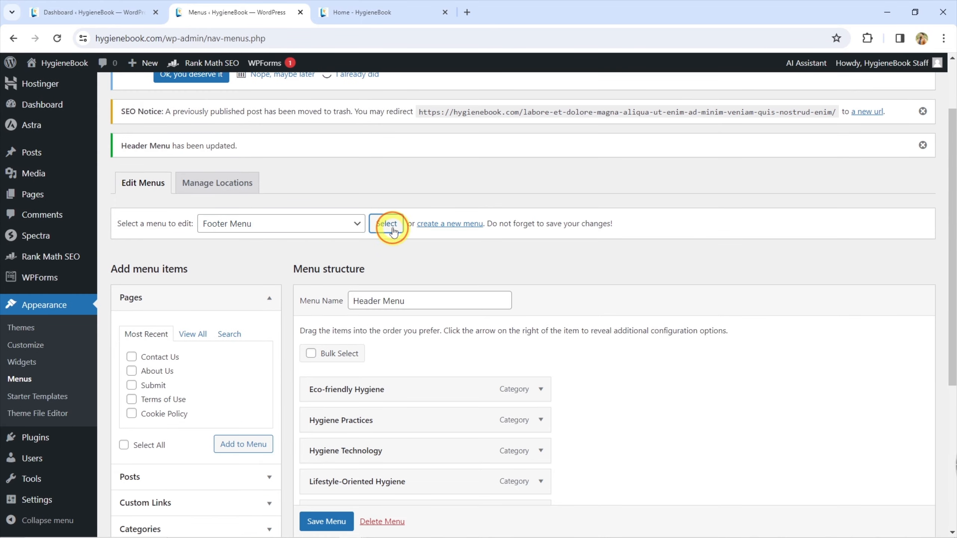
Step: Examine the links in the homepage footer and go back to the menu editor
click(383, 5)
drag(952, 109, 952, 494)
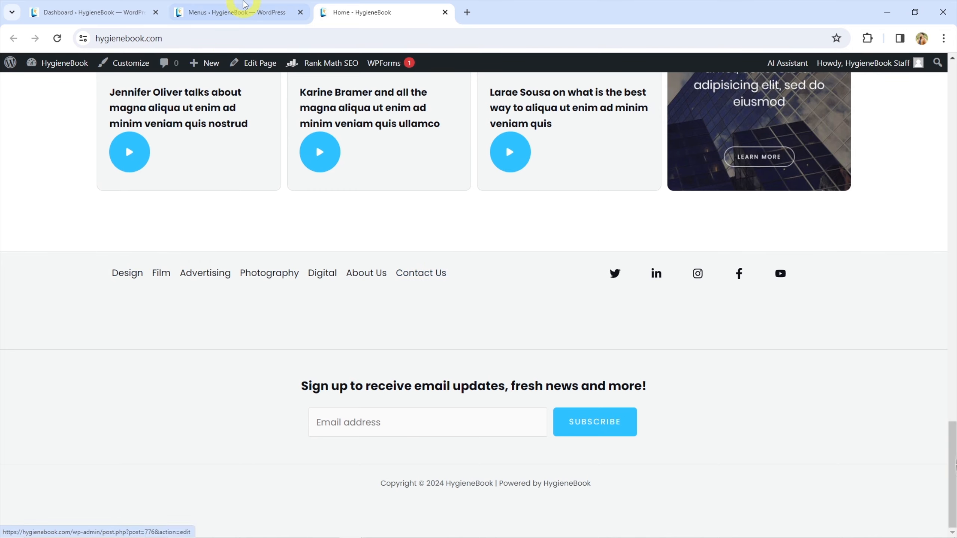
click(231, 4)
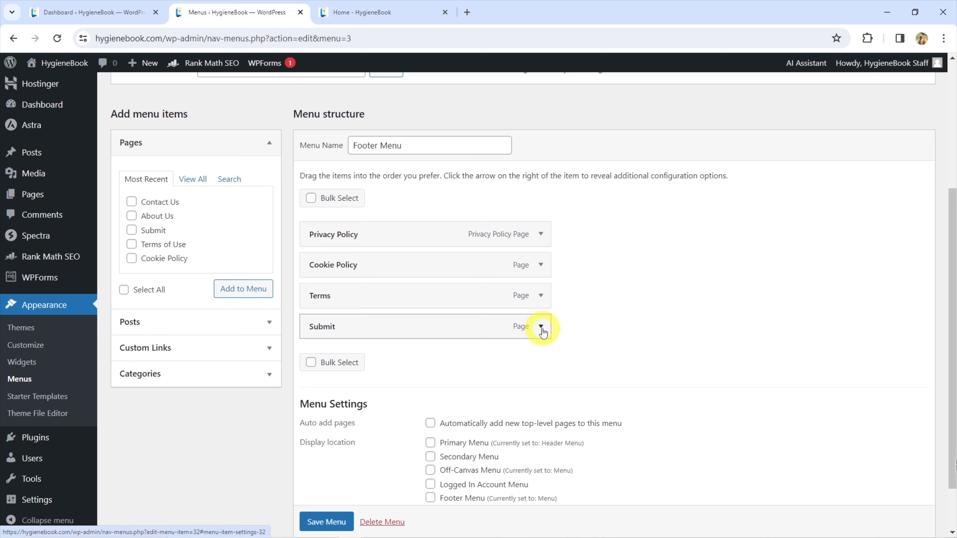
Step: Remove the Privacy Policy, Cookie Policy, Terms and Submit items from Footer Menu
scroll(542, 331, down, 1)
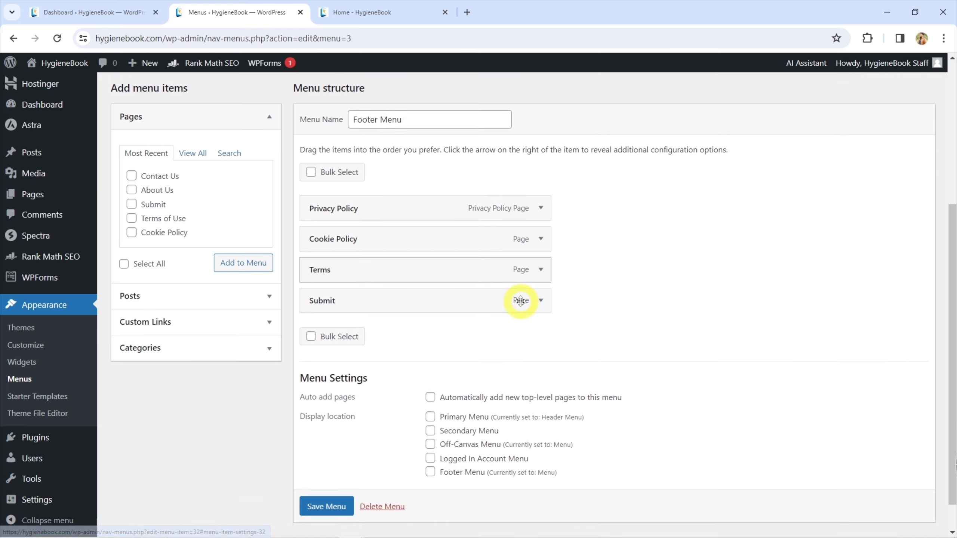
scroll(542, 331, up, 2)
click(540, 336)
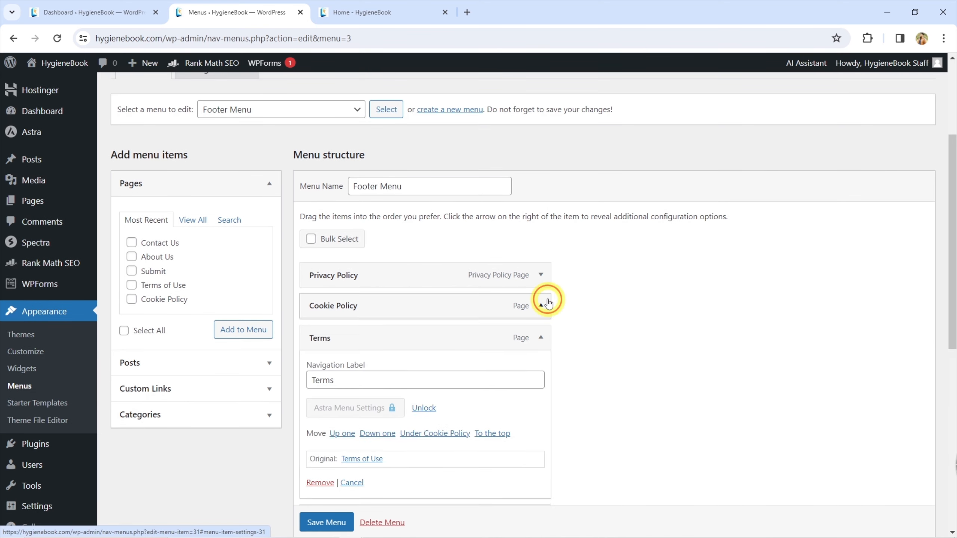
click(540, 305)
click(541, 275)
scroll(450, 261, down, 5)
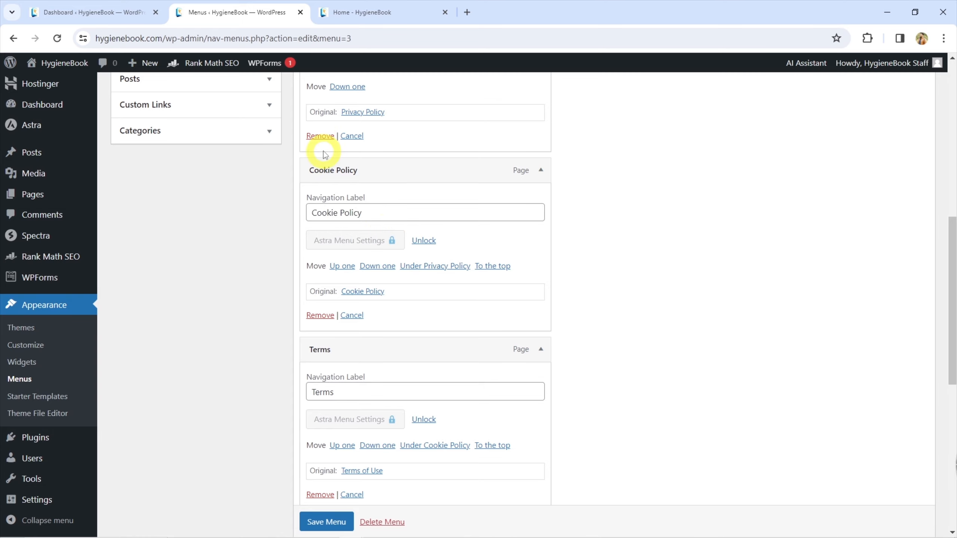
click(320, 136)
click(320, 135)
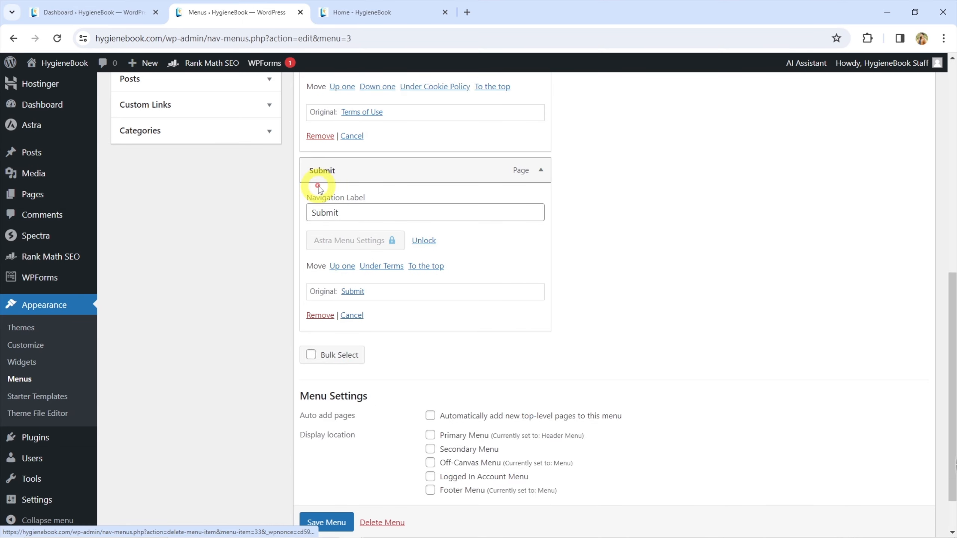
click(320, 136)
click(320, 259)
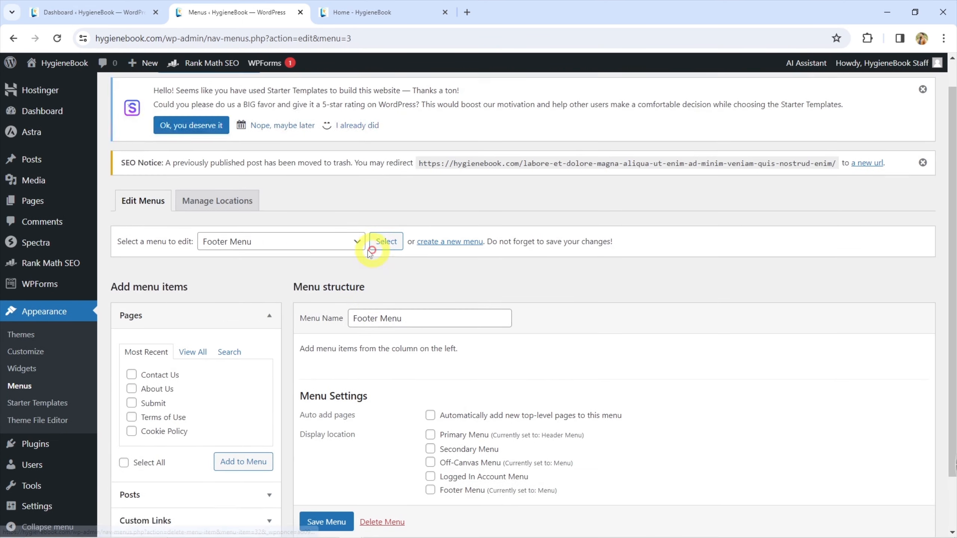
Step: Add all pages except Home to Footer Menu: Privacy Policy, About Us, Contact Us, Cookie Policy, Submit and Terms of Use
scroll(267, 312, up, 1)
scroll(188, 306, down, 2)
click(193, 300)
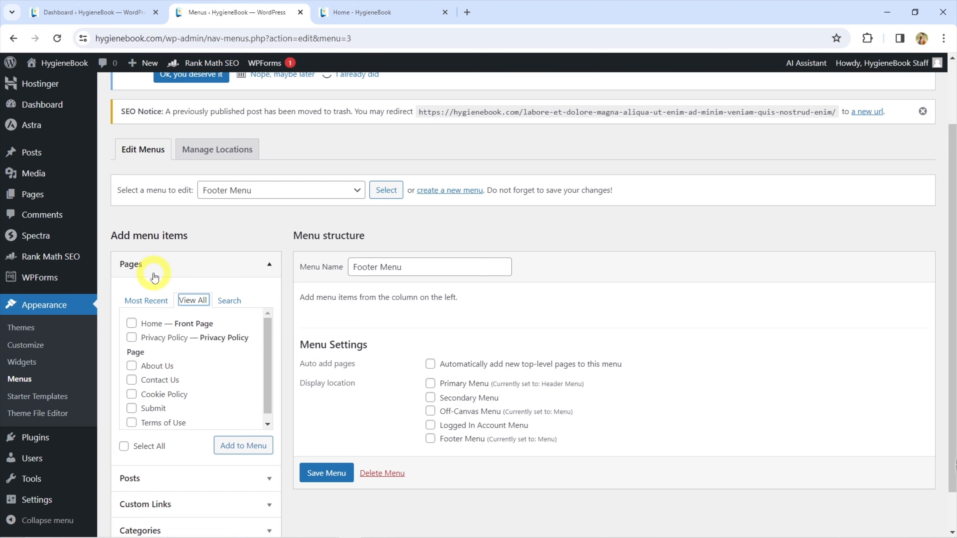
scroll(155, 278, down, 1)
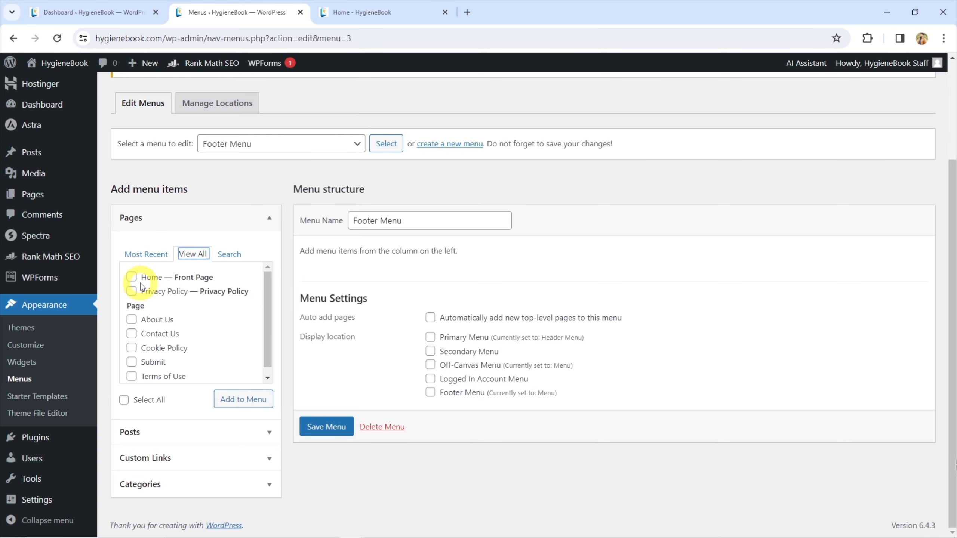
click(124, 400)
scroll(138, 285, up, 1)
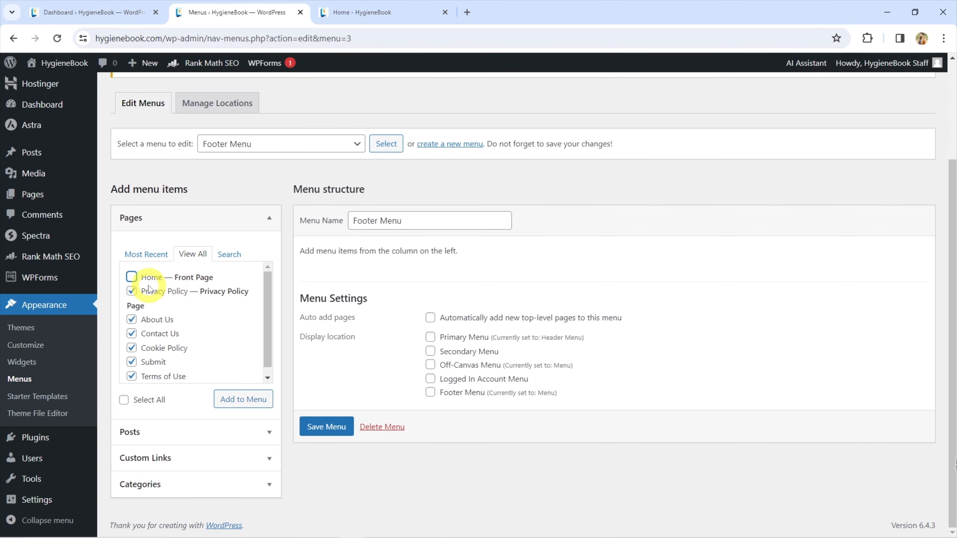
scroll(163, 306, down, 1)
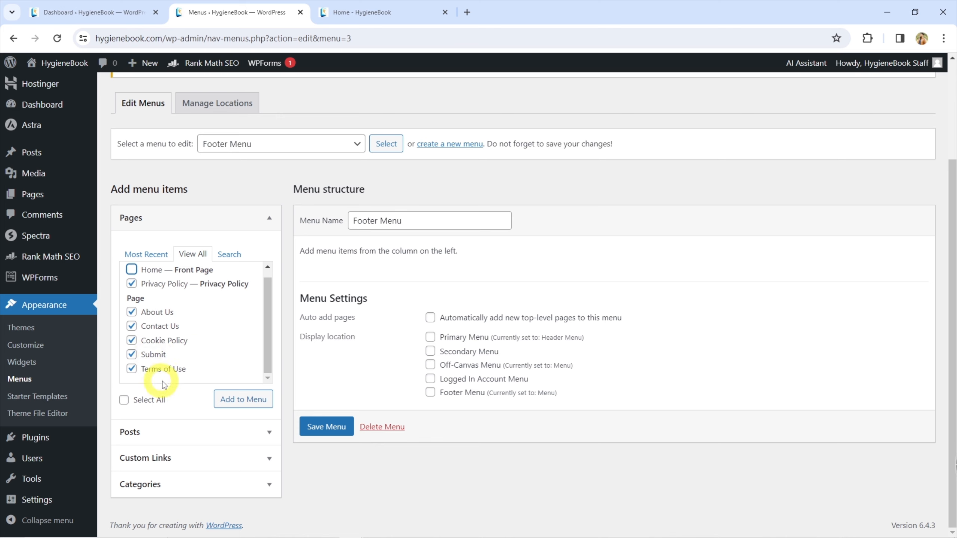
click(241, 402)
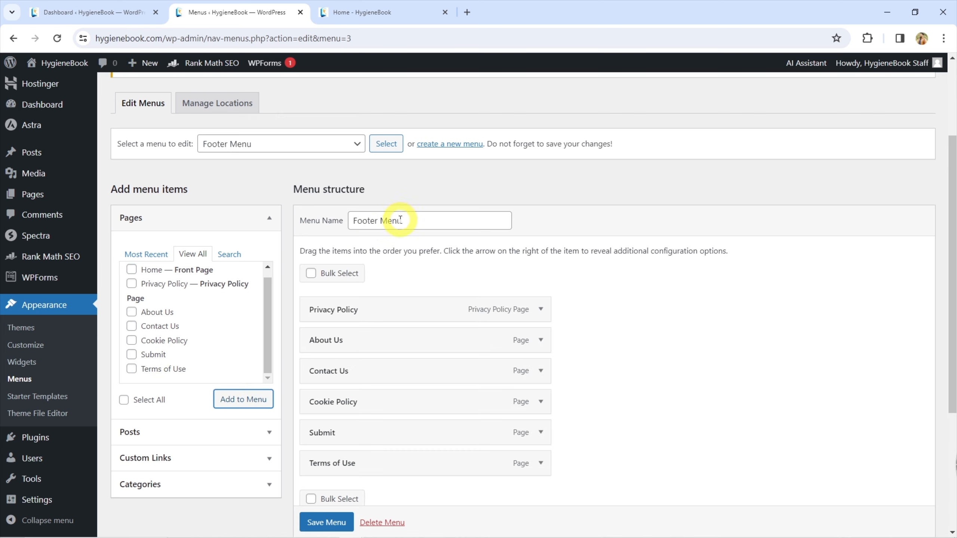
Step: Reorder the Footer Menu items to About Us, Privacy Policy, Cookie Policy, Terms of Use, Submit, Contact Us
scroll(400, 219, down, 4)
drag(347, 184, 345, 154)
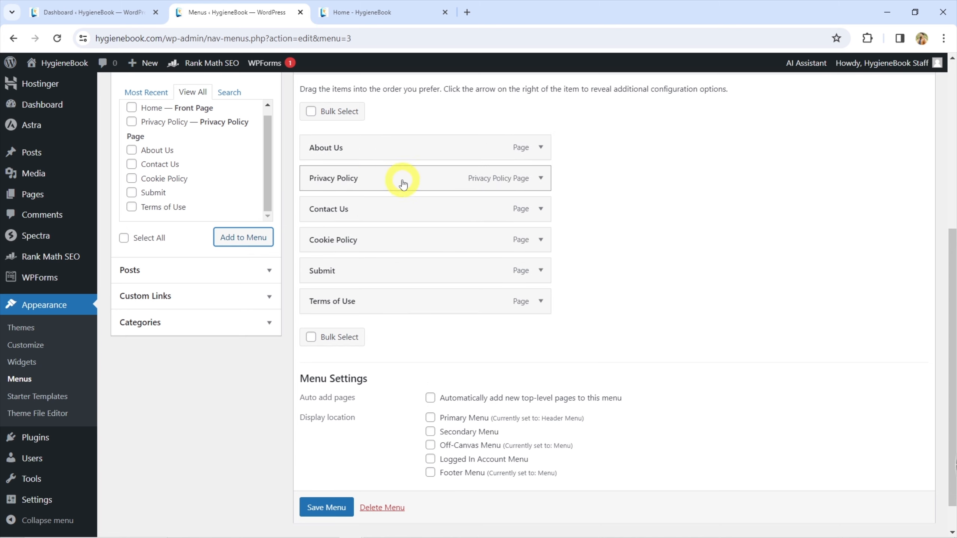
drag(366, 247, 369, 217)
mouse_move(363, 303)
mouse_down()
mouse_move(368, 239)
mouse_move(351, 302)
mouse_up()
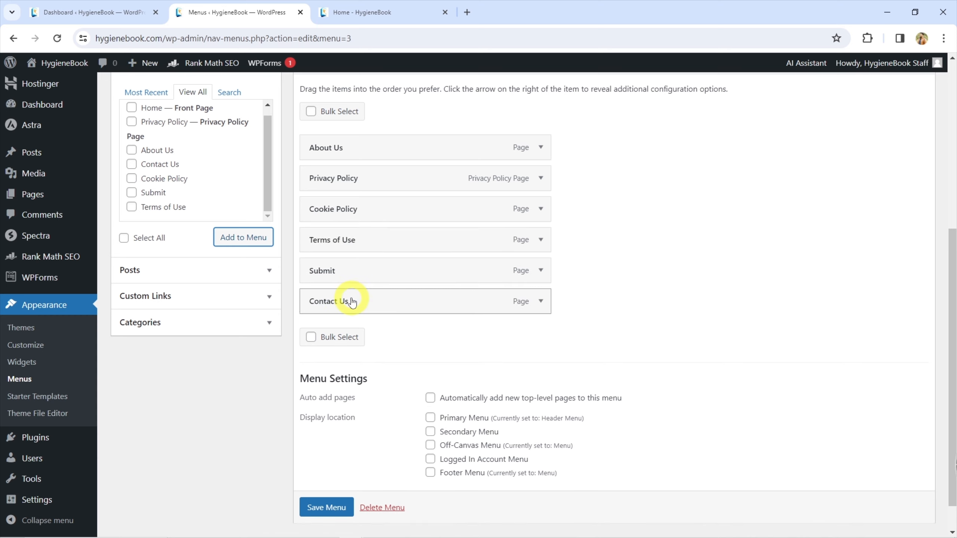
Step: Assign Footer Menu to the Footer Menu location, save it, and reload the homepage to check the result
scroll(428, 359, down, 1)
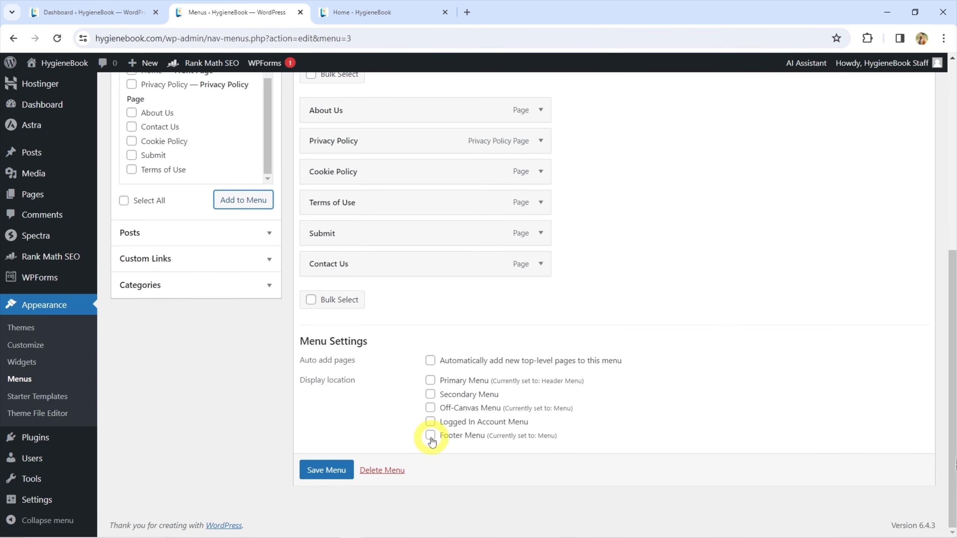
click(325, 471)
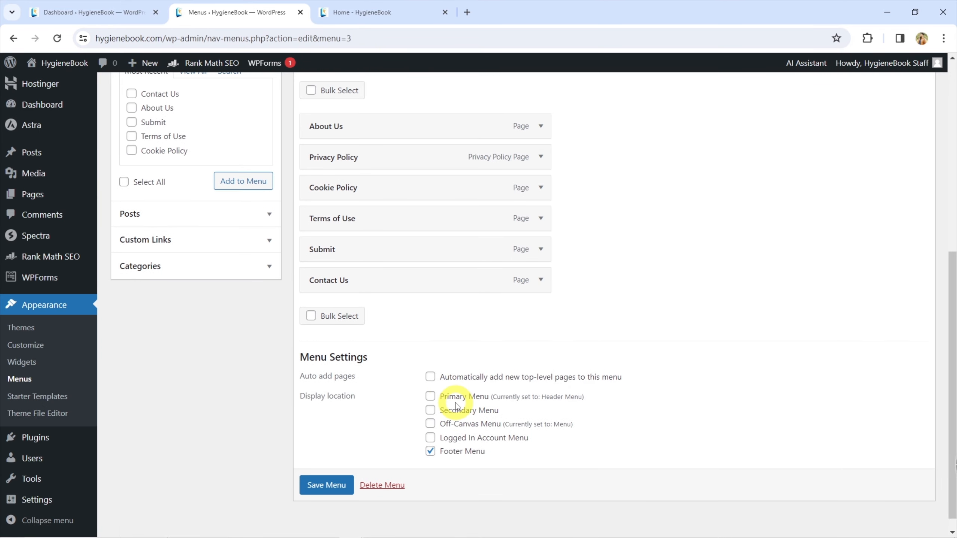
click(396, 5)
key(F5)
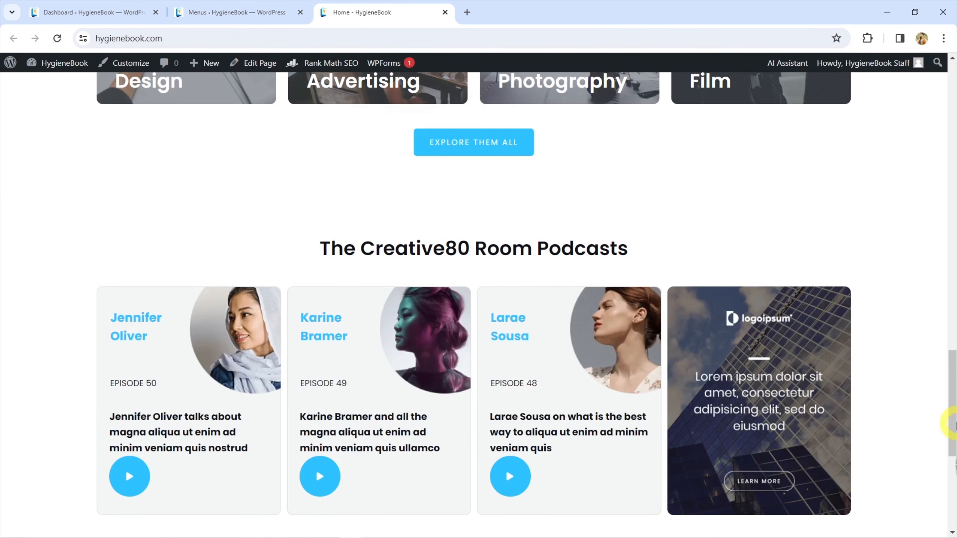
drag(950, 421, 950, 120)
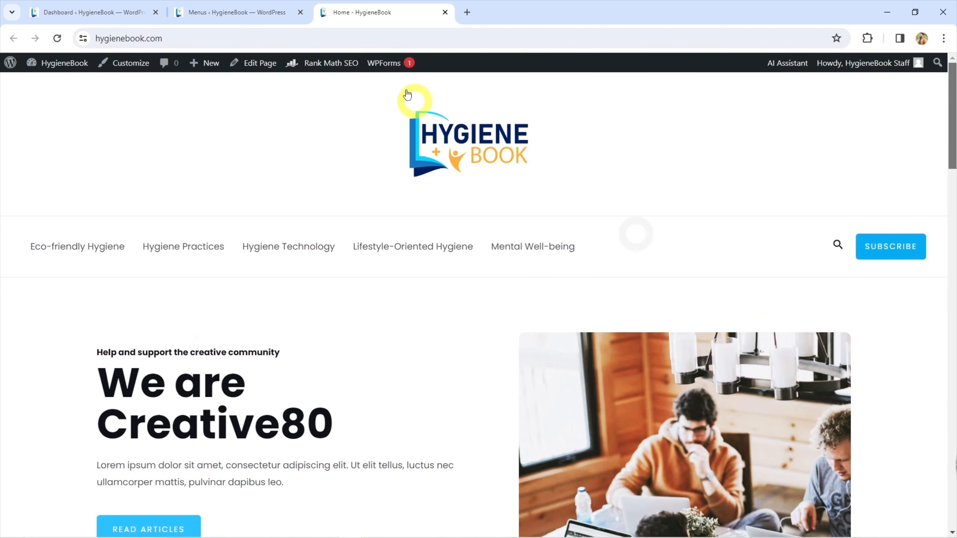
Step: Examine the homepage's mobile menu in a separate window narrowed to mobile width and go back to the menu editor
click(193, 6)
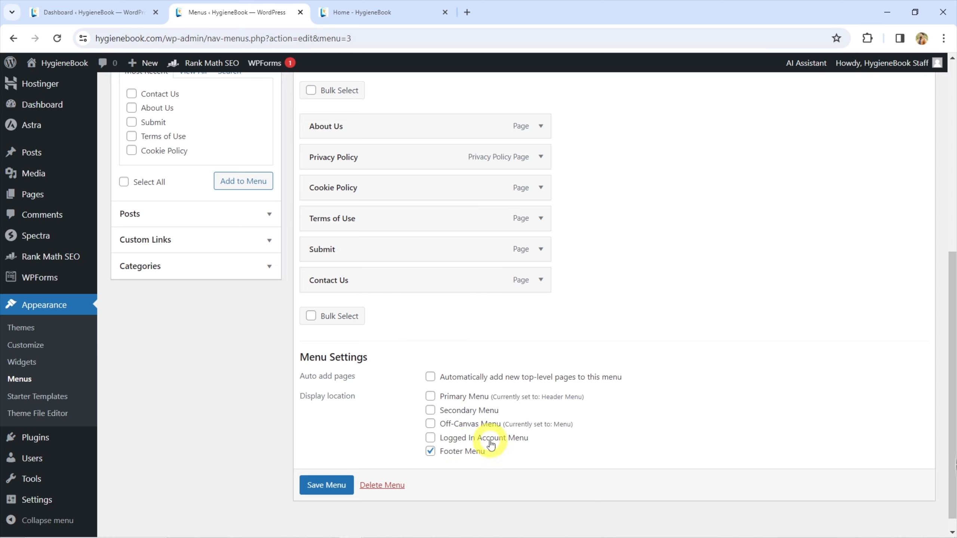
click(378, 12)
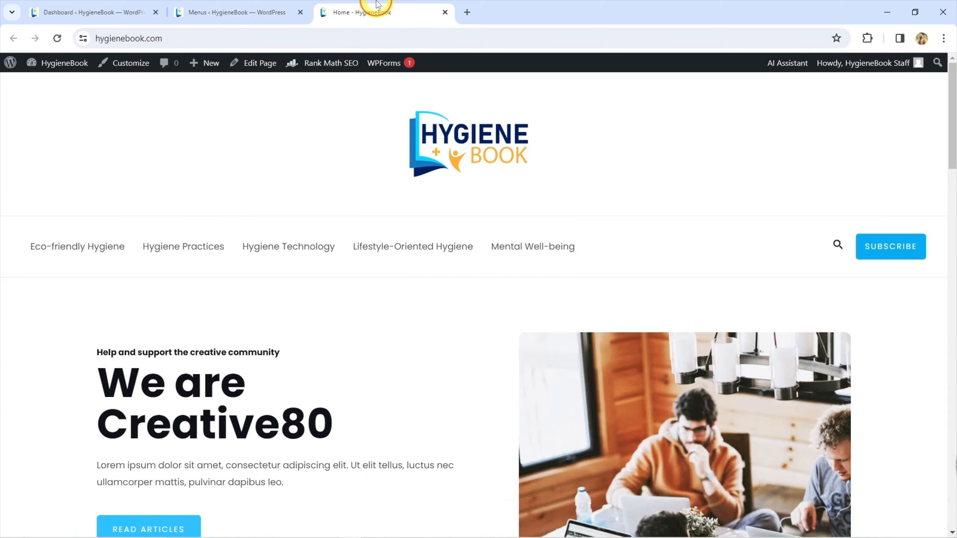
drag(398, 7, 380, 60)
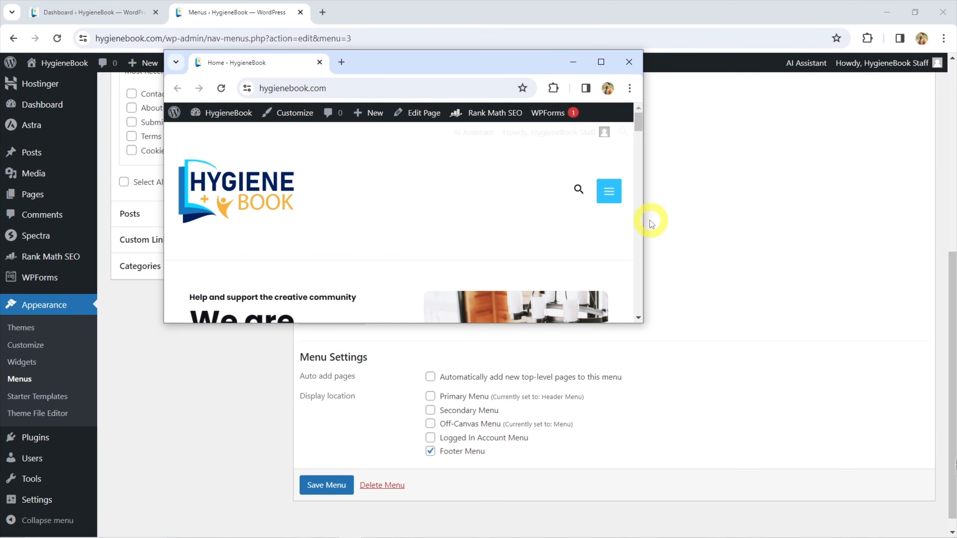
drag(643, 222, 468, 221)
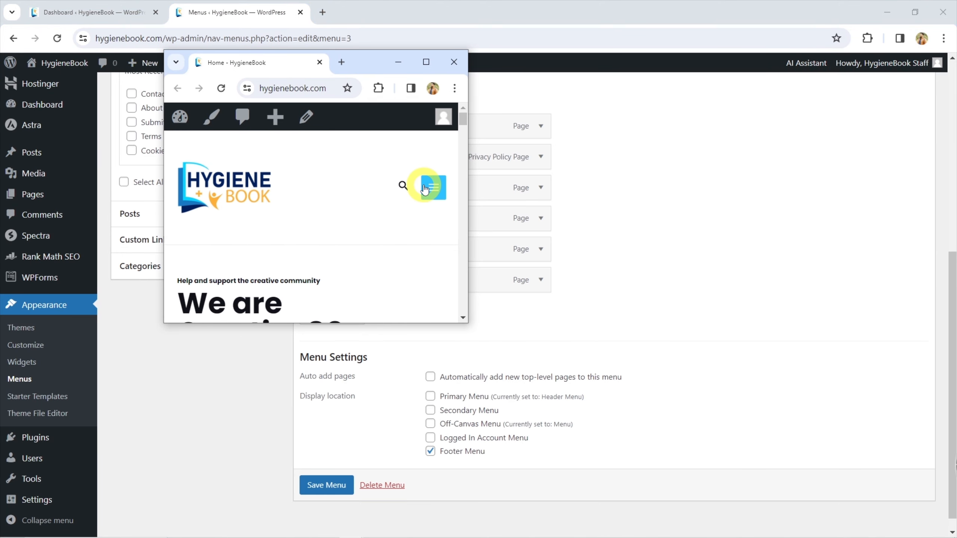
click(423, 184)
click(132, 10)
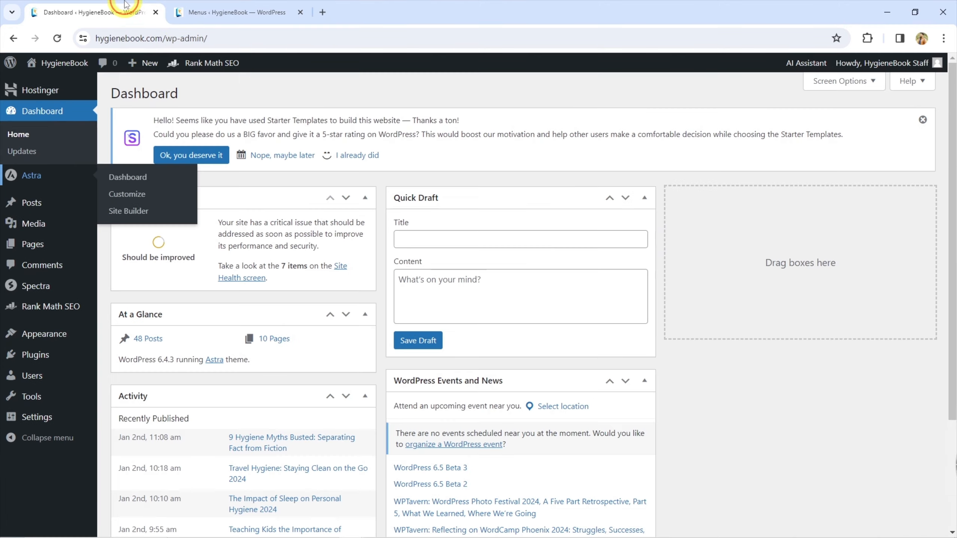
click(268, 11)
scroll(437, 414, down, 1)
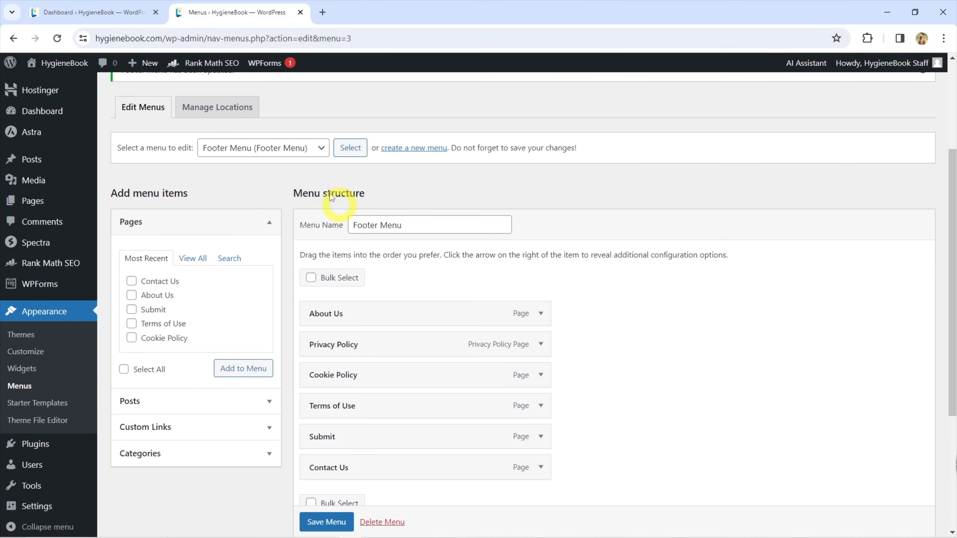
click(278, 148)
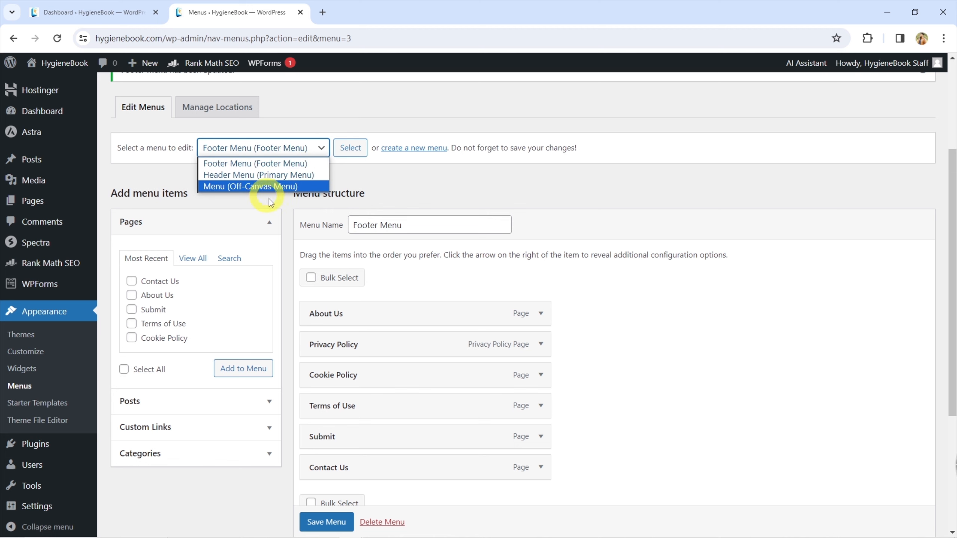
click(292, 175)
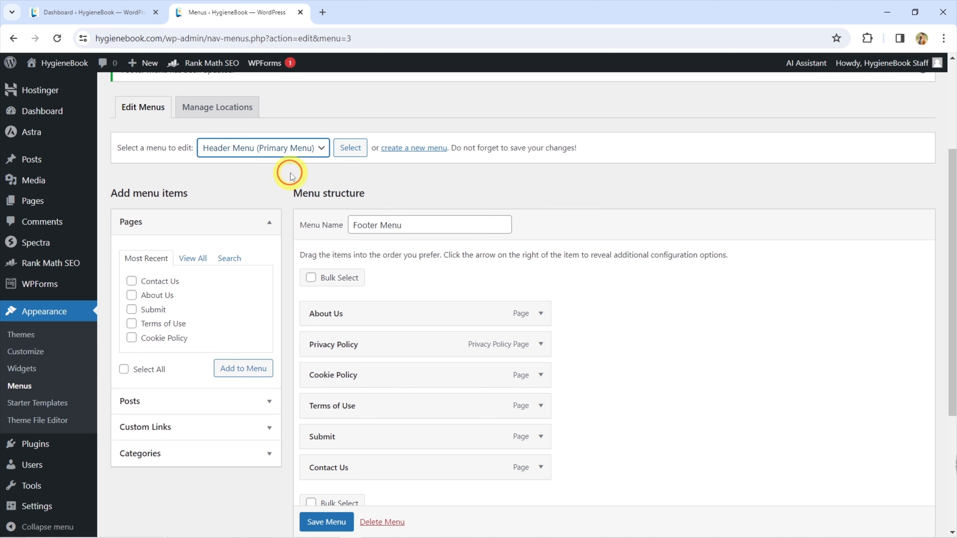
click(354, 148)
key(Escape)
Step: Save Footer Menu again and load Header Menu for editing
scroll(448, 231, down, 5)
click(331, 467)
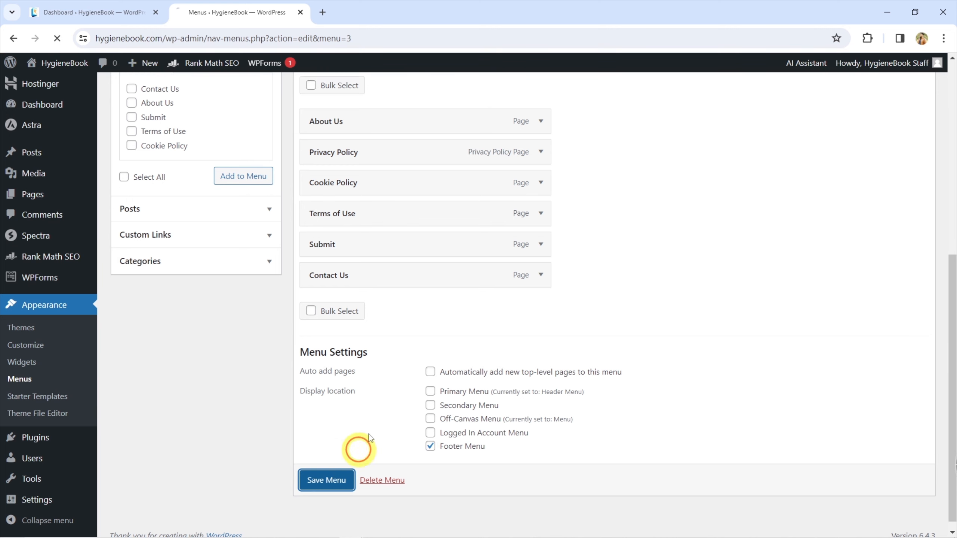
scroll(312, 313, up, 5)
click(260, 180)
click(253, 221)
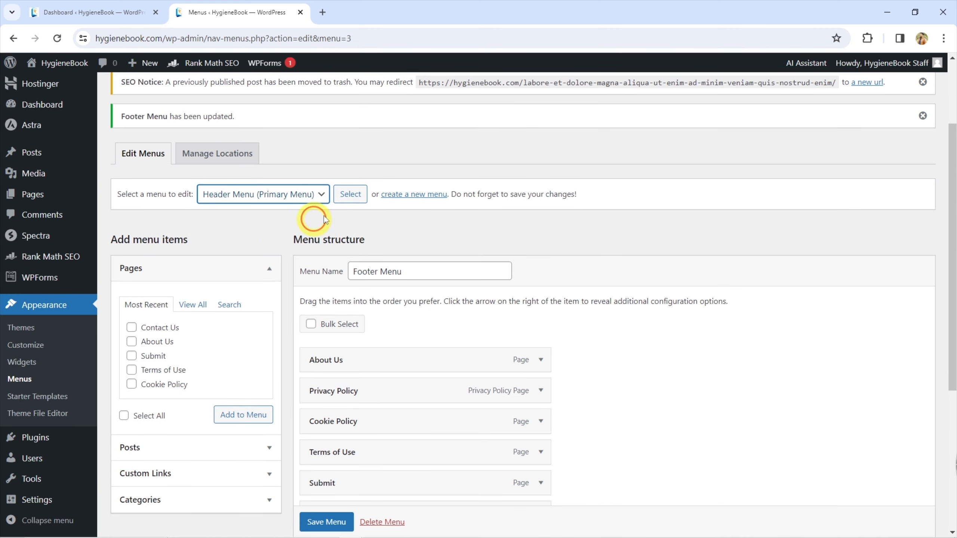
click(357, 194)
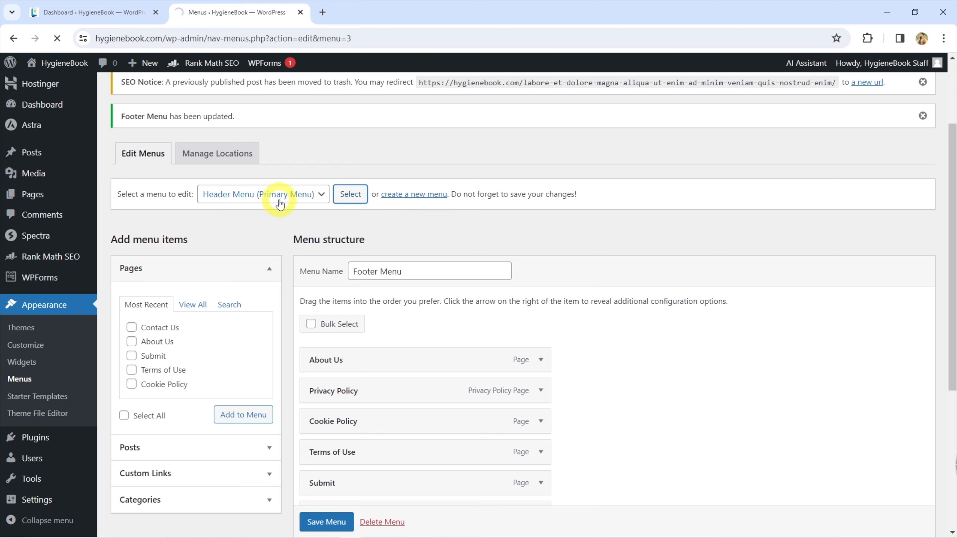
key(alt+Tab)
key(alt+Tab)
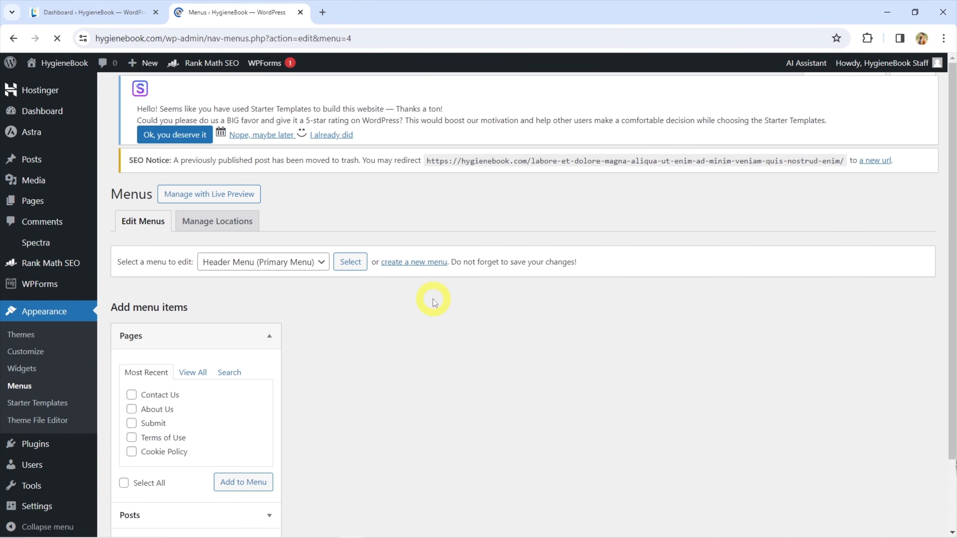
Step: Assign Header Menu to the Off-Canvas Menu location as well and save it
scroll(405, 273, down, 5)
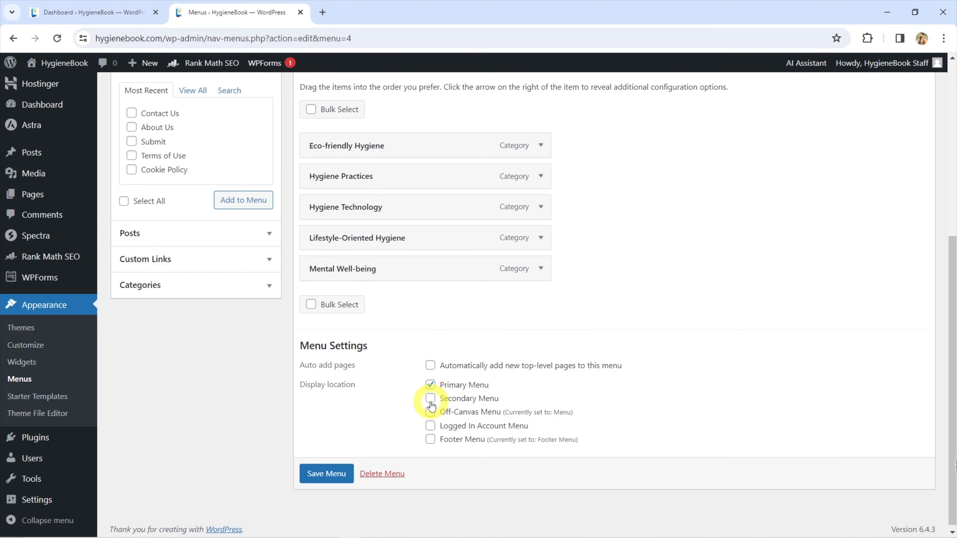
click(429, 412)
click(326, 473)
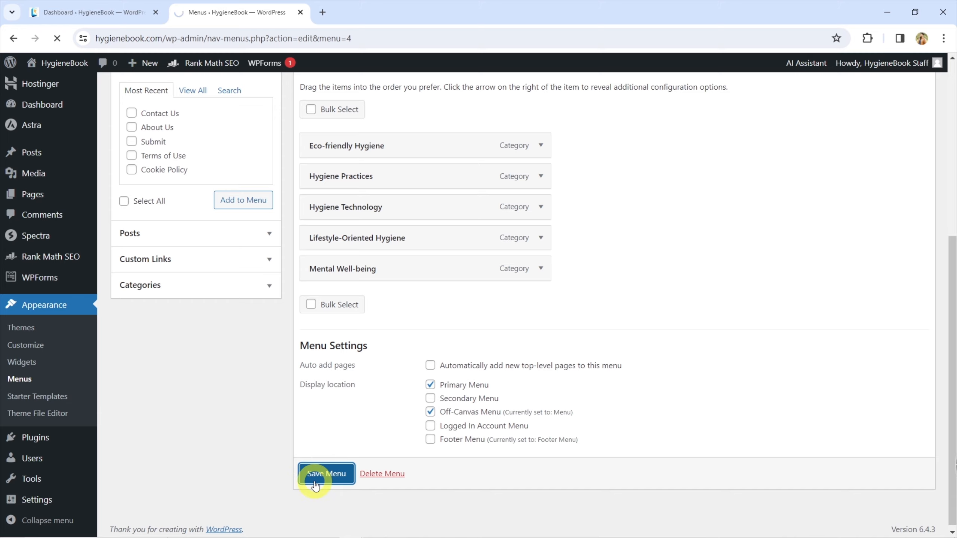
Step: Reload the homepage in the narrow window and examine the links in its mobile menu
key(alt+Tab)
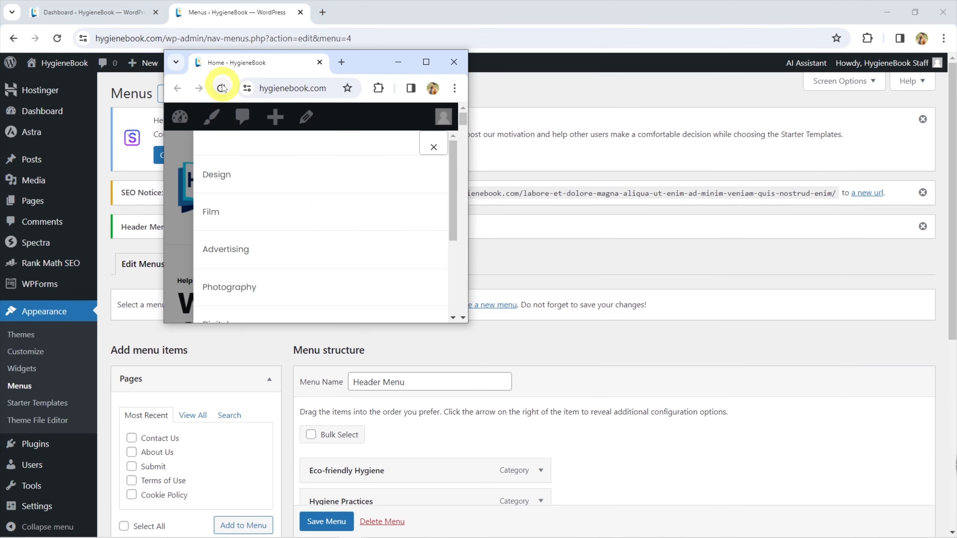
click(223, 88)
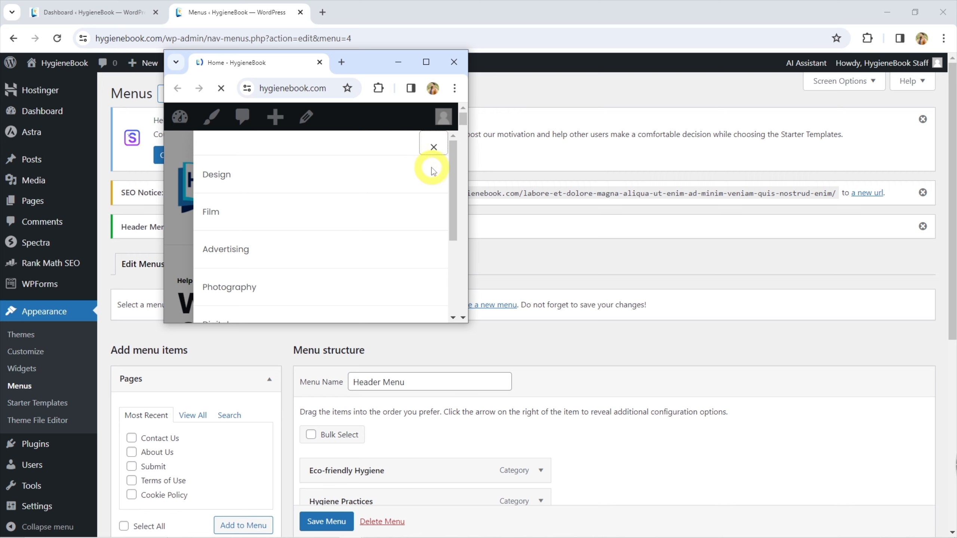
click(432, 263)
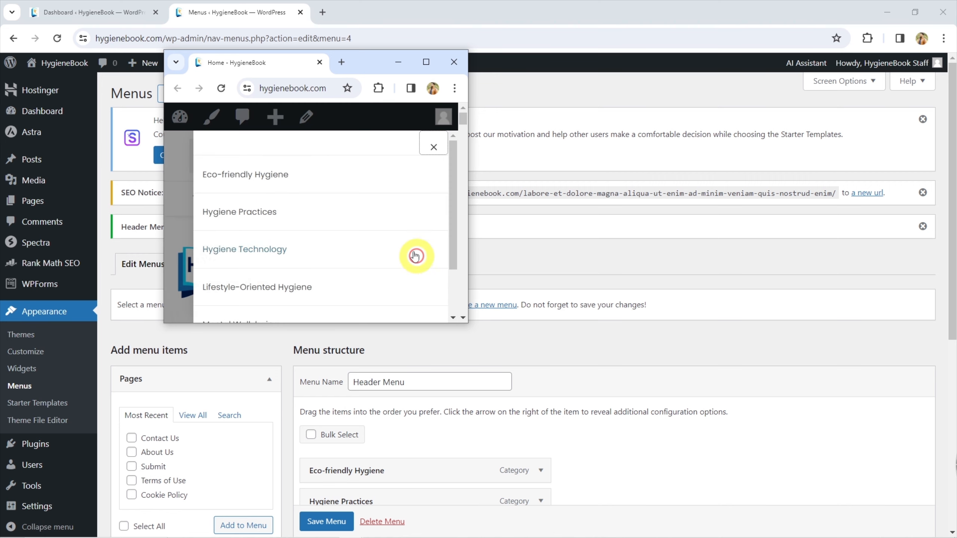
scroll(284, 208, down, 2)
Step: Load the leftover demo menu named Menu in the menu editor and permanently delete it
click(231, 16)
scroll(375, 300, down, 4)
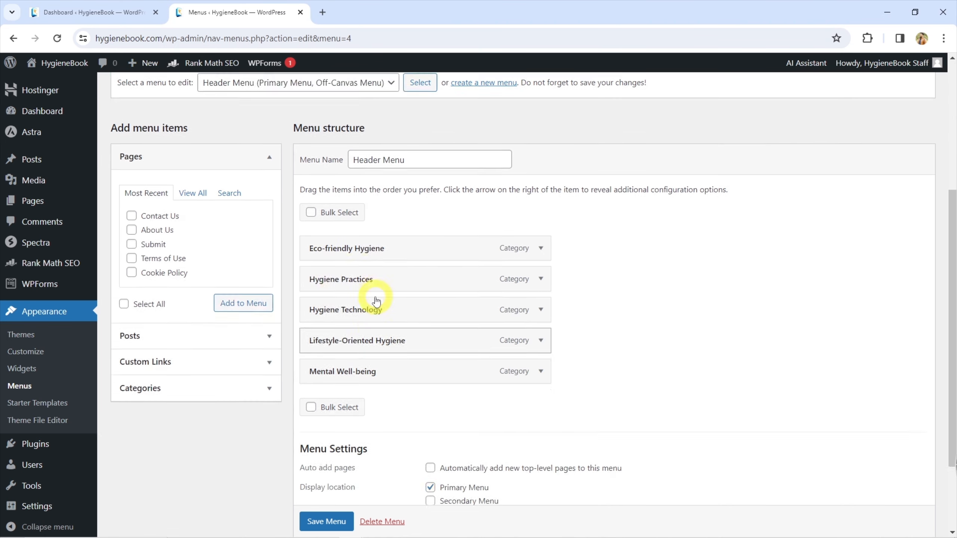
scroll(376, 300, up, 1)
click(270, 148)
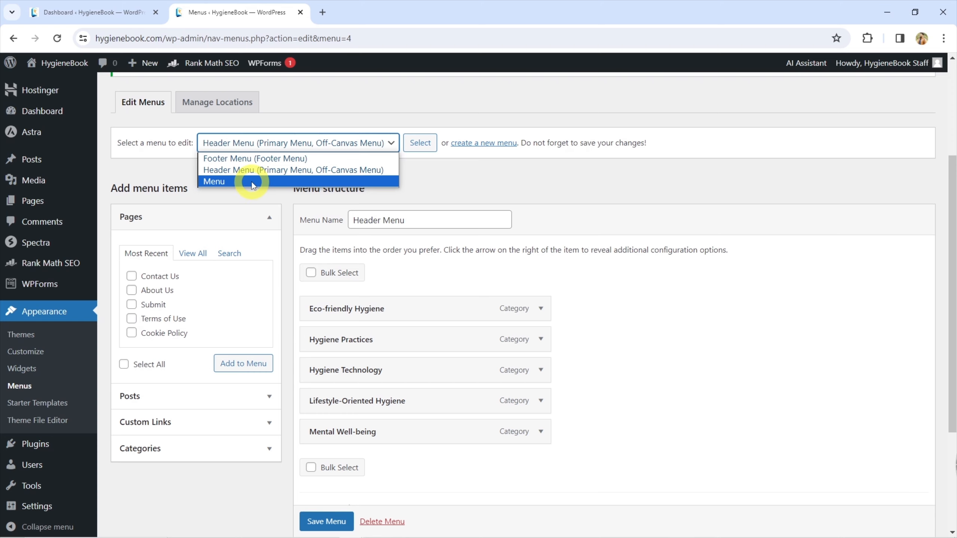
click(252, 182)
click(411, 149)
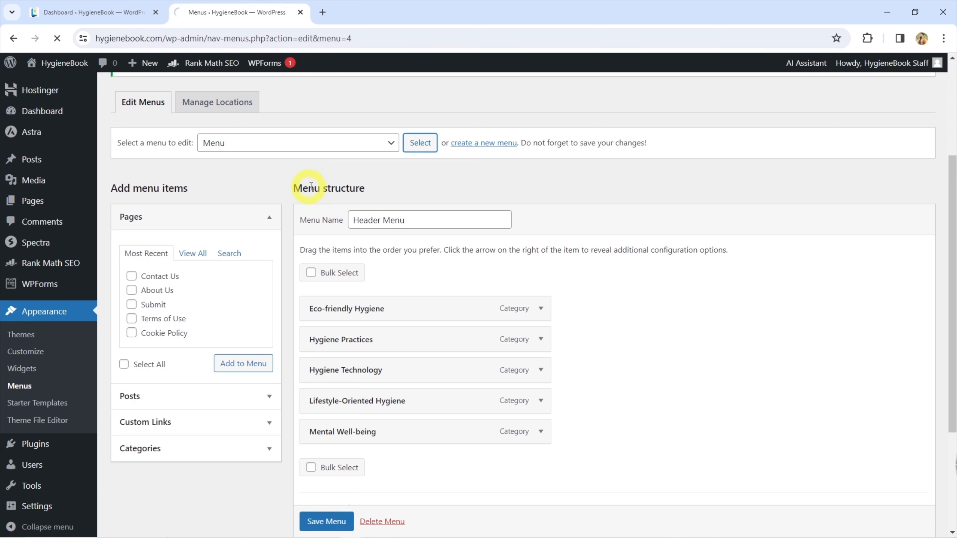
scroll(410, 283, down, 9)
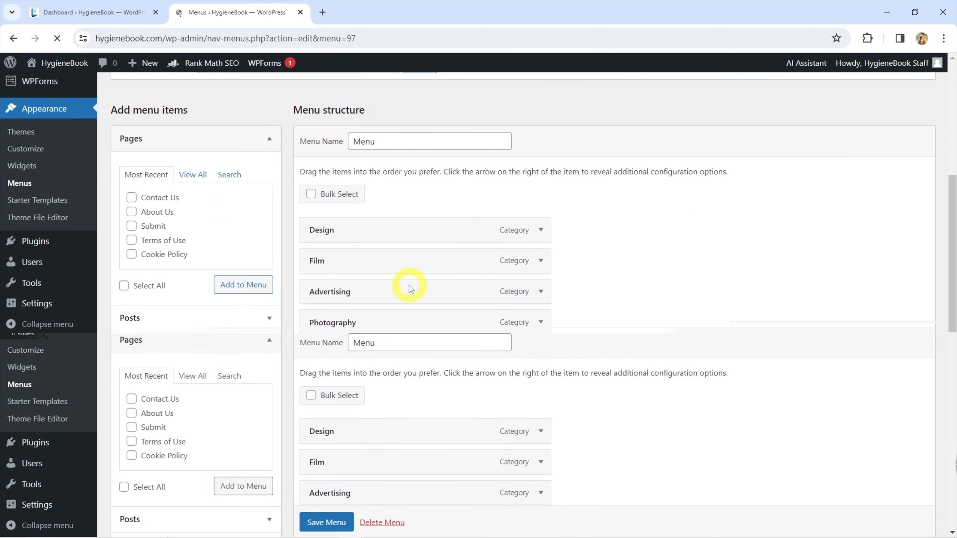
click(382, 470)
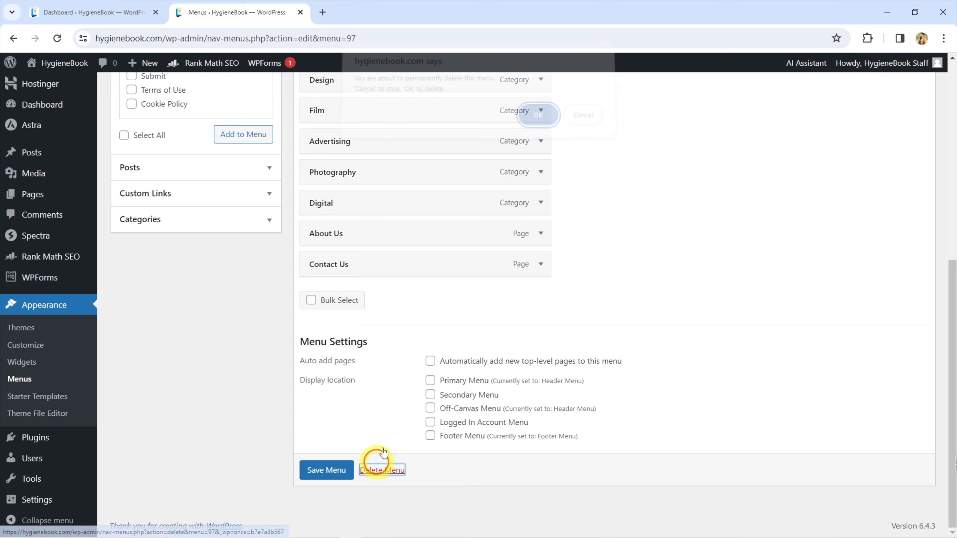
click(538, 112)
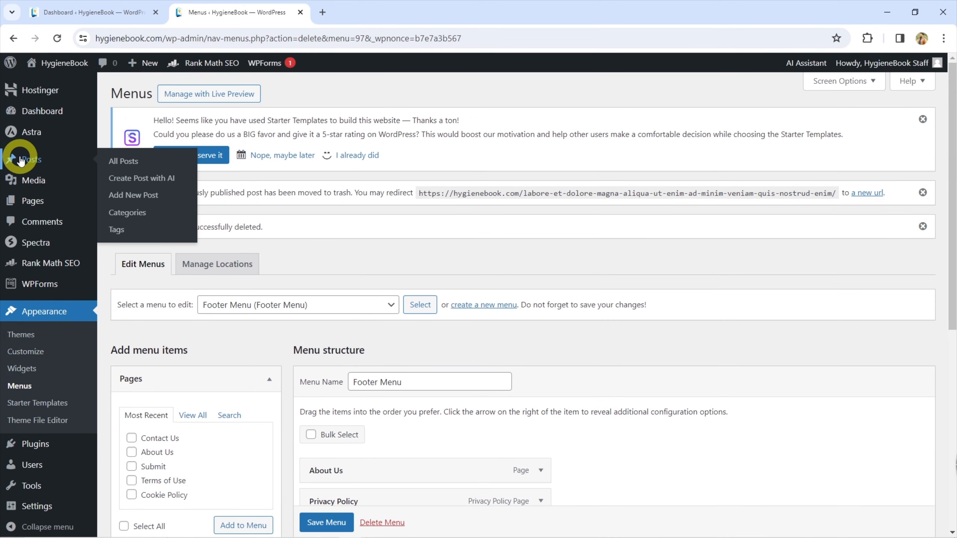
Step: Open the post Categories page in a new tab
drag(127, 212, 361, 4)
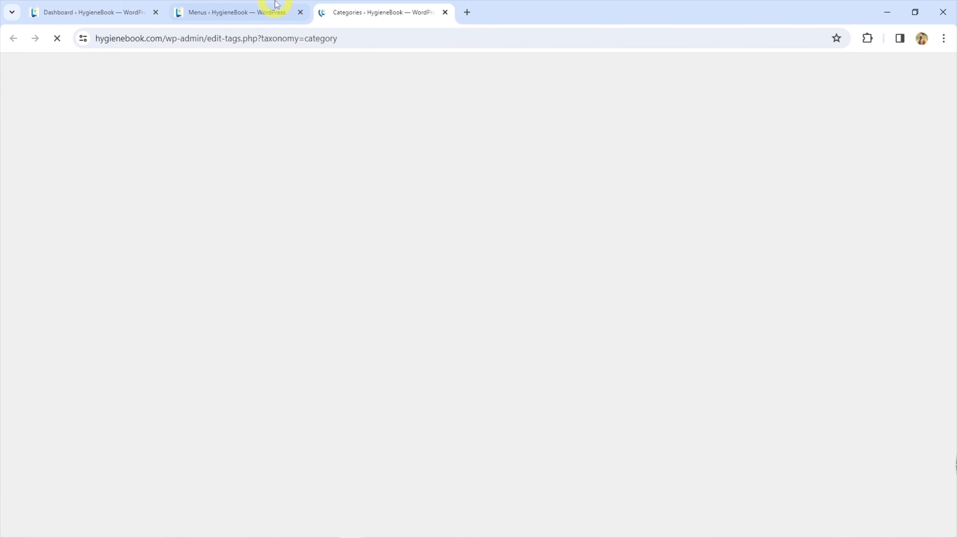
Step: Bulk delete the unused demo categories Advertising, Design, Digital, Film and Photography
scroll(444, 132, down, 5)
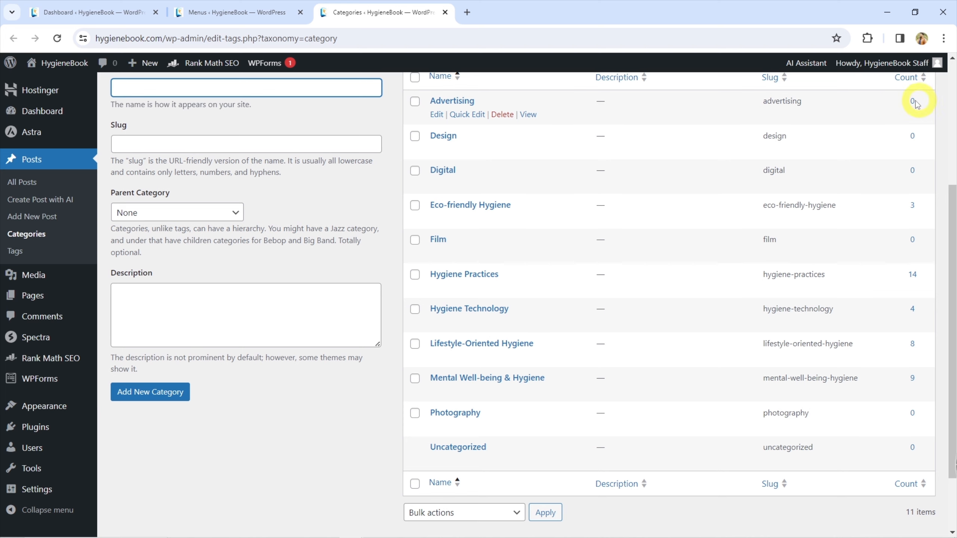
click(415, 101)
click(414, 135)
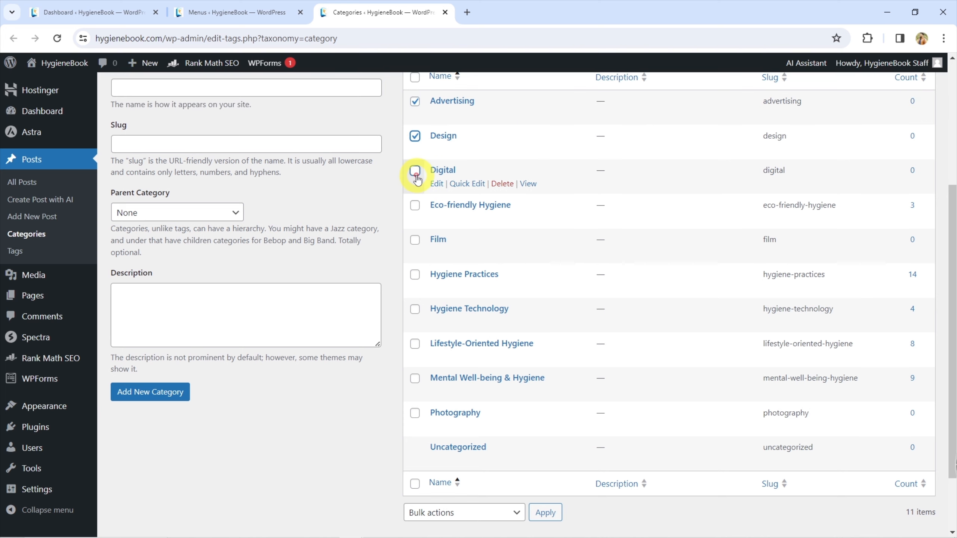
click(414, 240)
click(414, 413)
scroll(444, 414, down, 2)
click(465, 432)
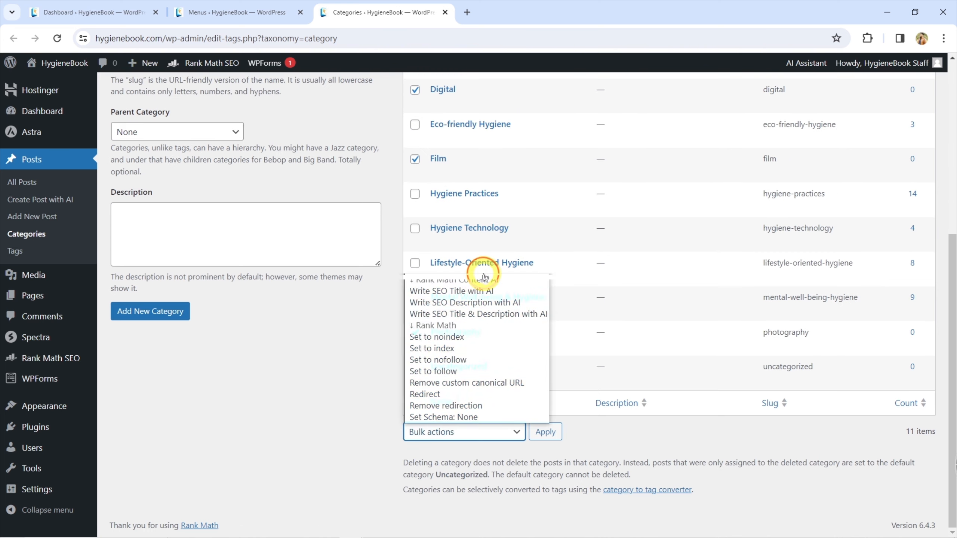
click(484, 271)
click(544, 432)
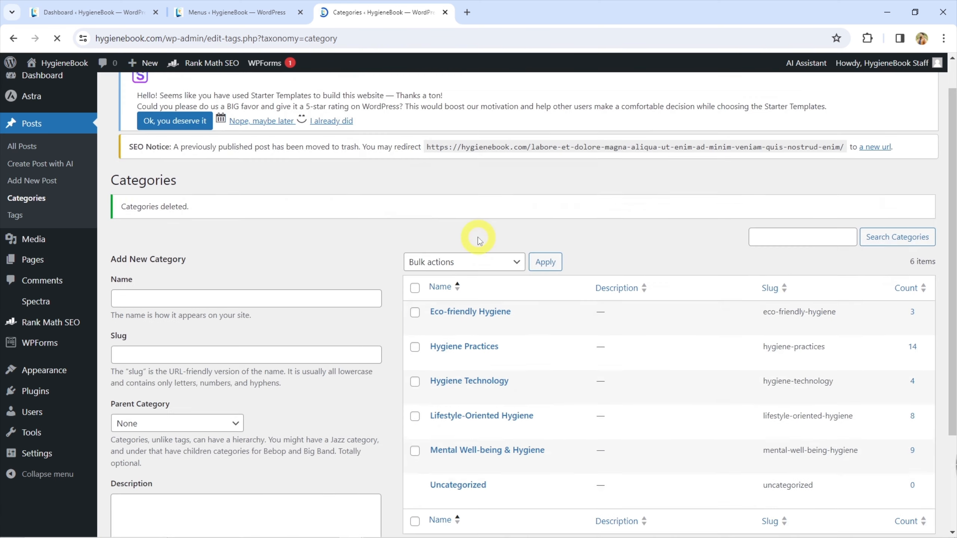
scroll(479, 243, down, 4)
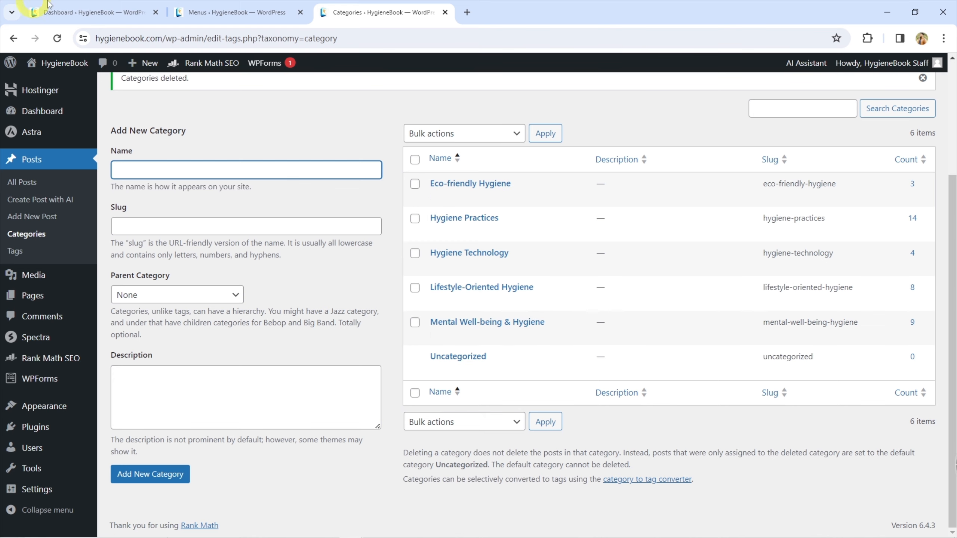
Step: Close the Menus and Categories tabs so that only the Dashboard tab stays open
click(241, 11)
click(241, 307)
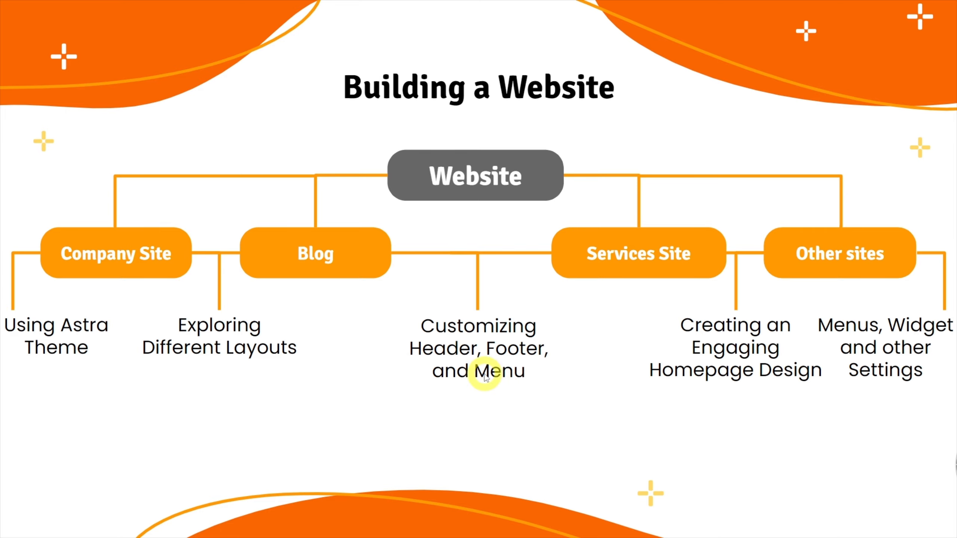
key(alt+Tab)
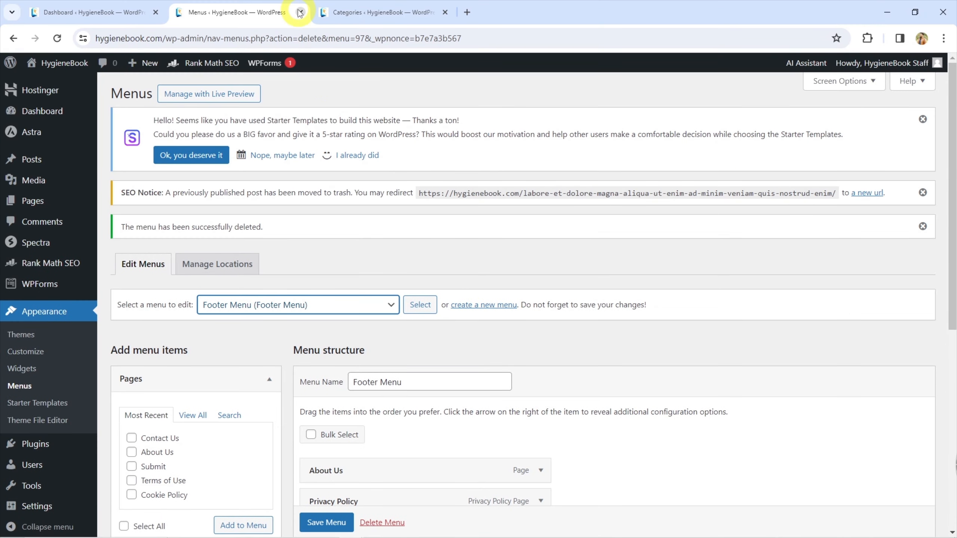
click(300, 12)
click(300, 12)
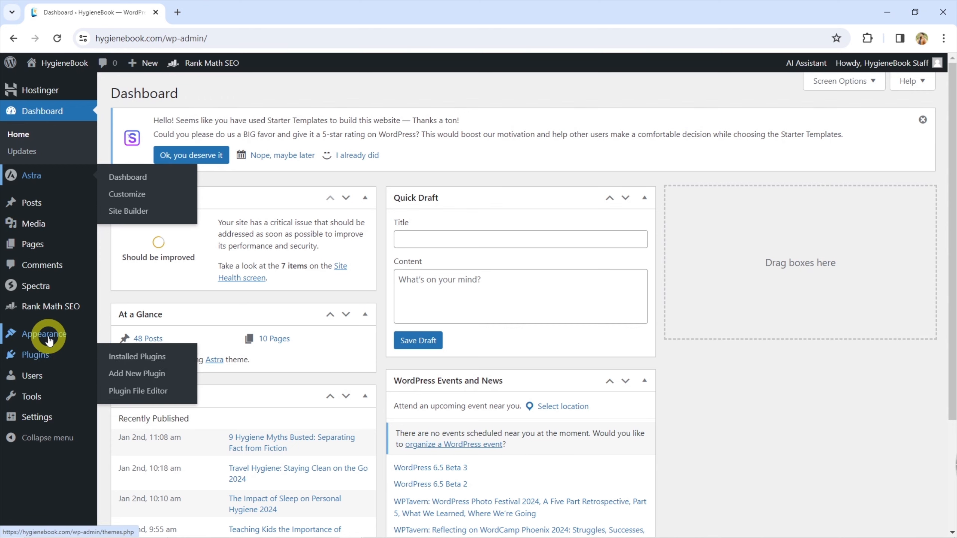
mouse_move(54, 334)
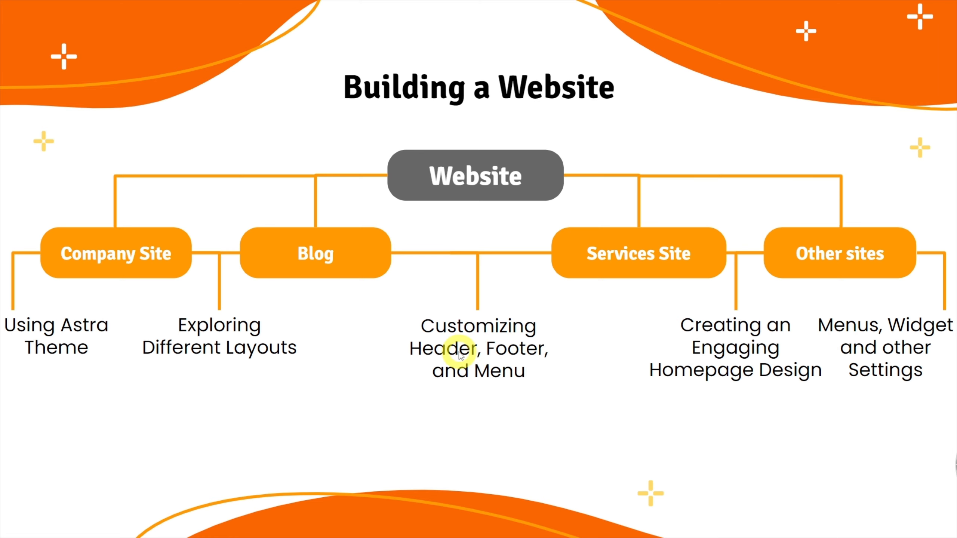
Step: Switch to the window with the Customizer and go back from the header Button settings to the main Customizer options
key(alt+Tab)
key(alt+Tab)
key(alt+Tab)
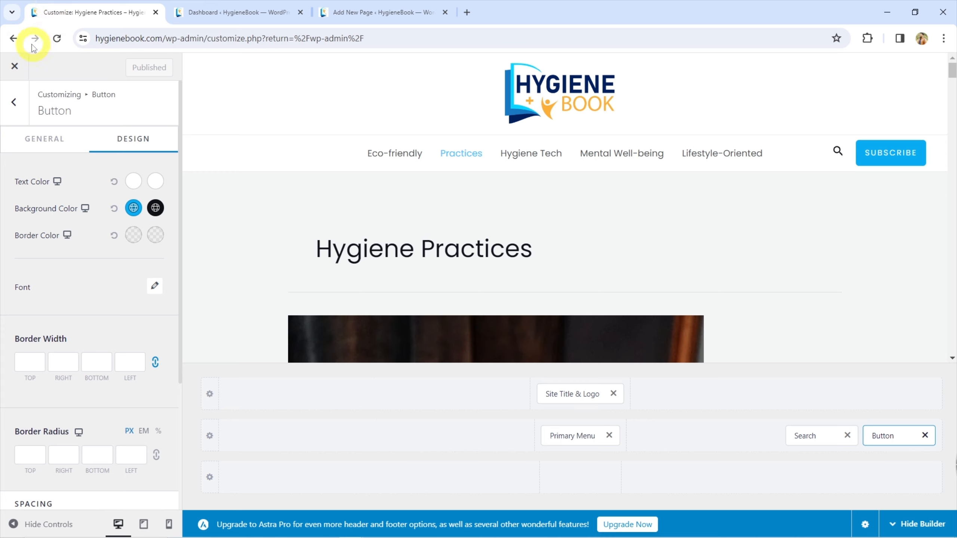
click(10, 106)
click(34, 139)
click(24, 99)
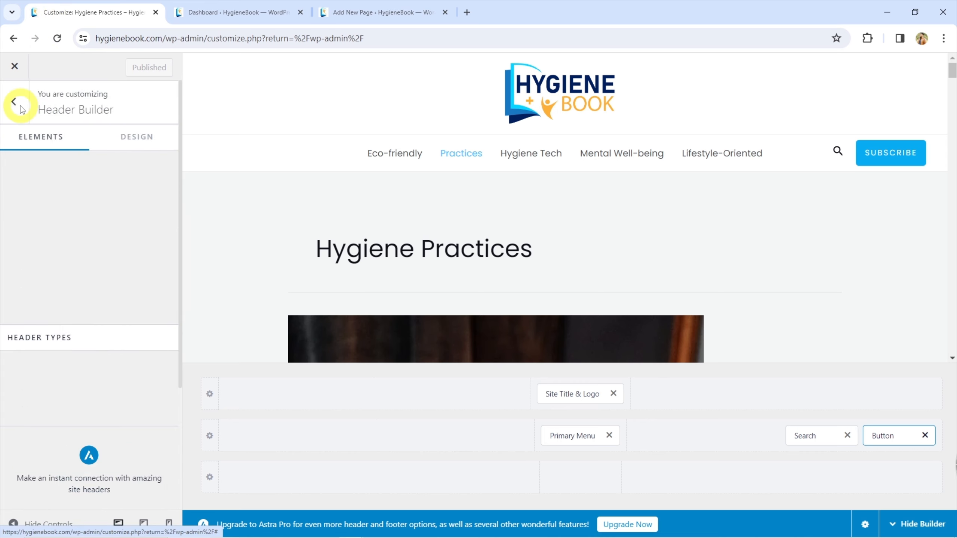
click(15, 102)
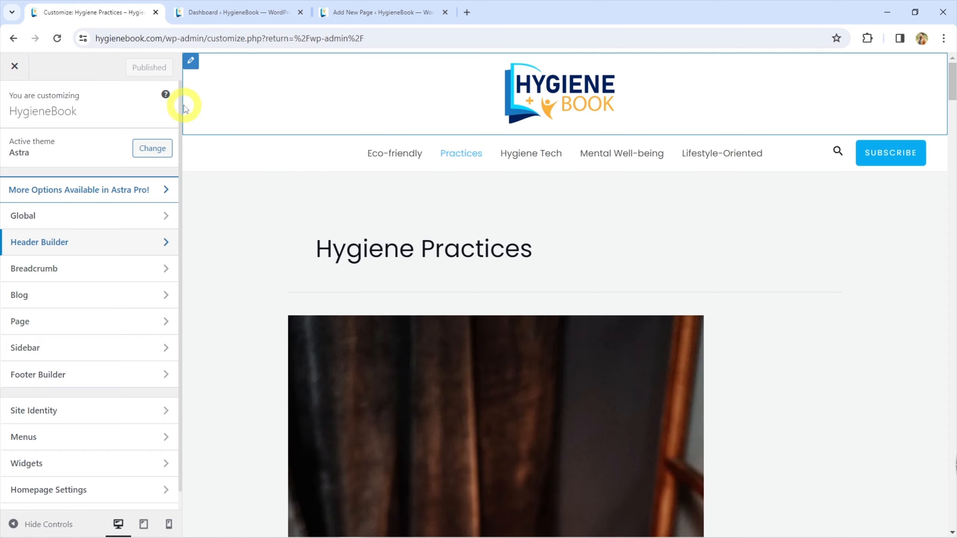
Step: Examine the Hygiene Practices page preview from its header down to its footer
scroll(422, 220, down, 10)
scroll(425, 222, up, 8)
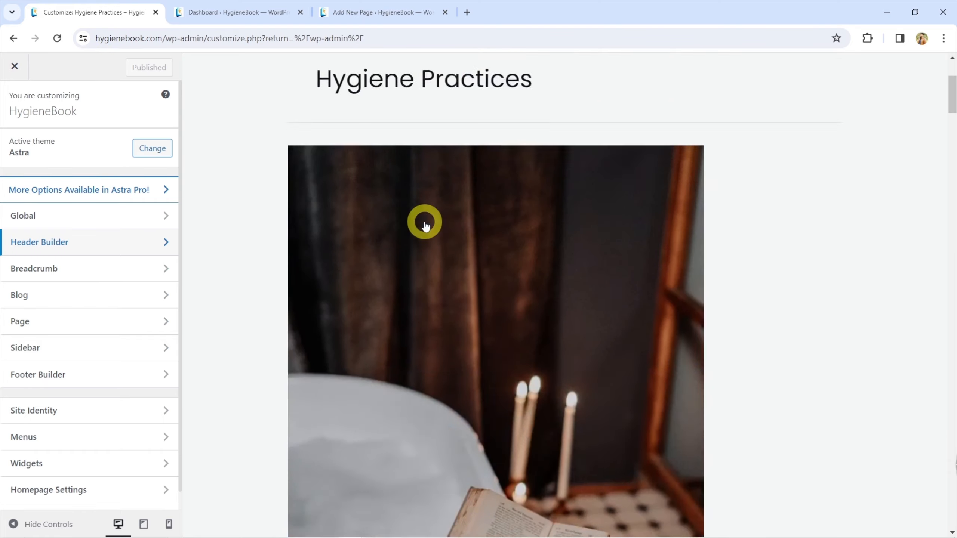
scroll(425, 223, up, 4)
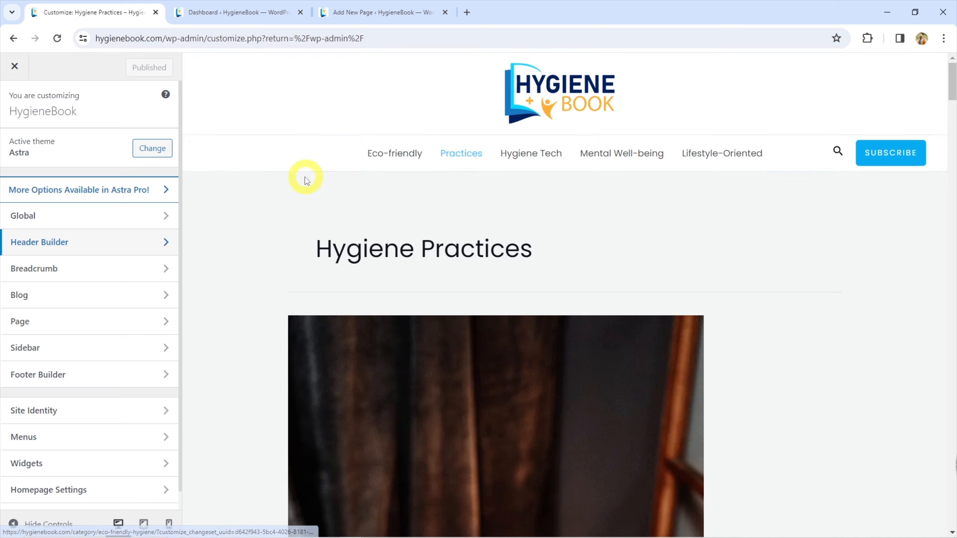
scroll(79, 257, down, 1)
scroll(76, 309, up, 1)
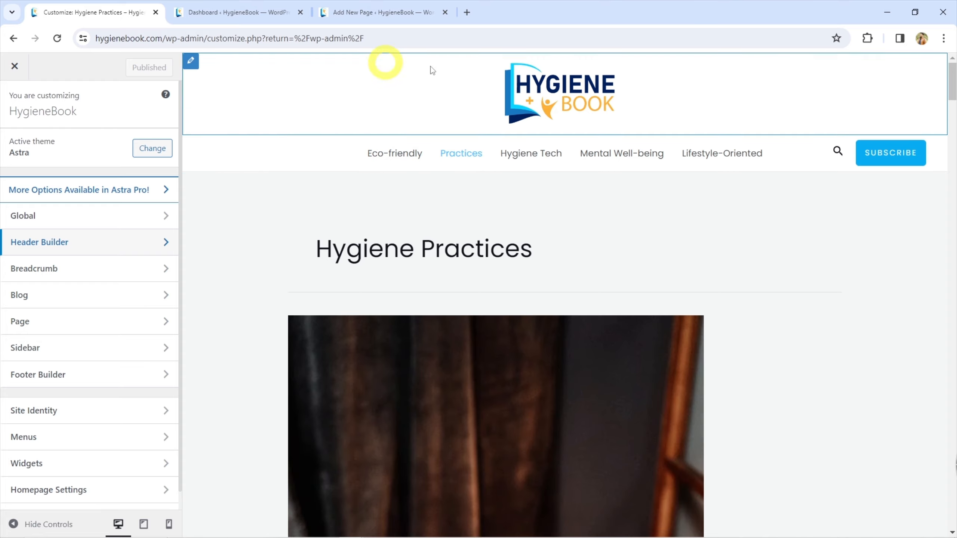
drag(952, 71, 951, 517)
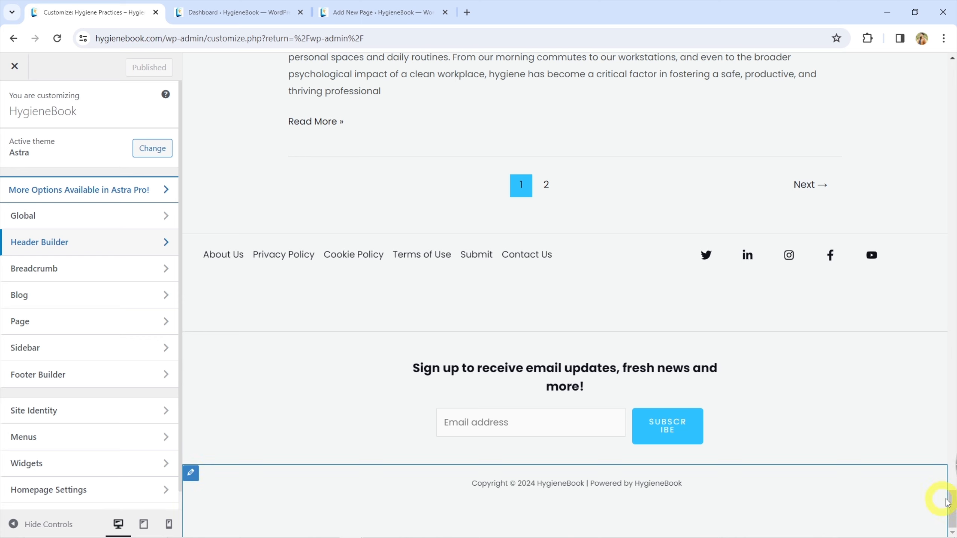
drag(947, 502, 950, 45)
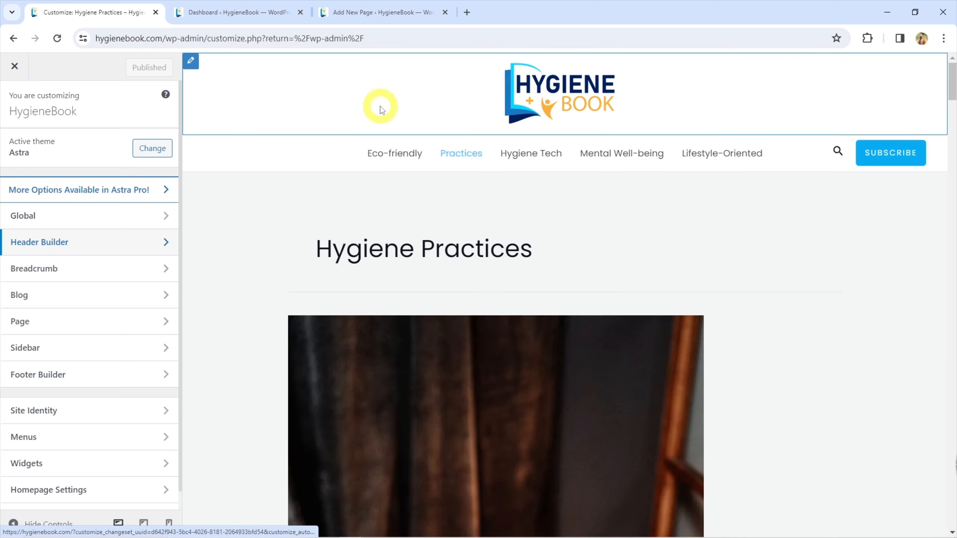
Step: Open the Header Builder, and view the Astra dashboard and Site Builder pages in new tabs
click(63, 243)
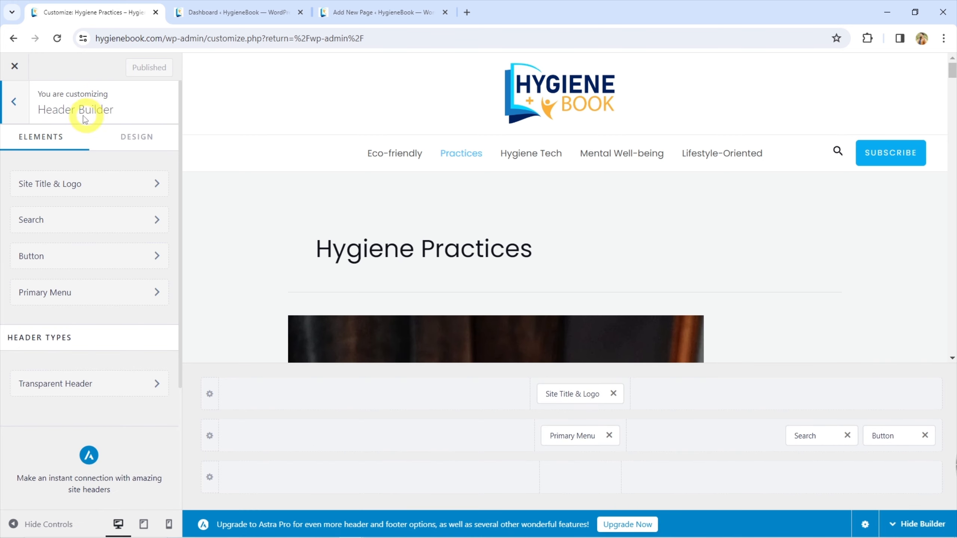
click(216, 5)
mouse_move(54, 177)
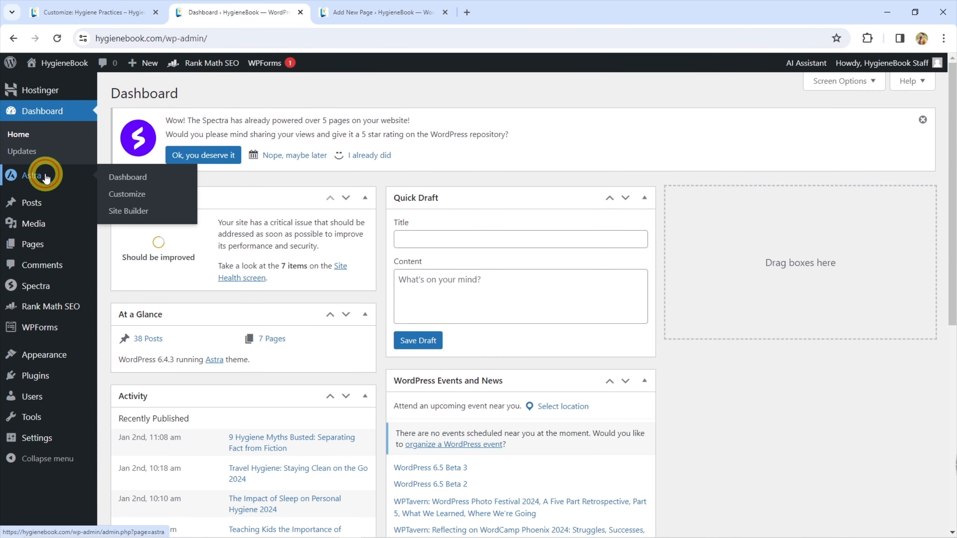
ctrl+click(45, 177)
click(372, 9)
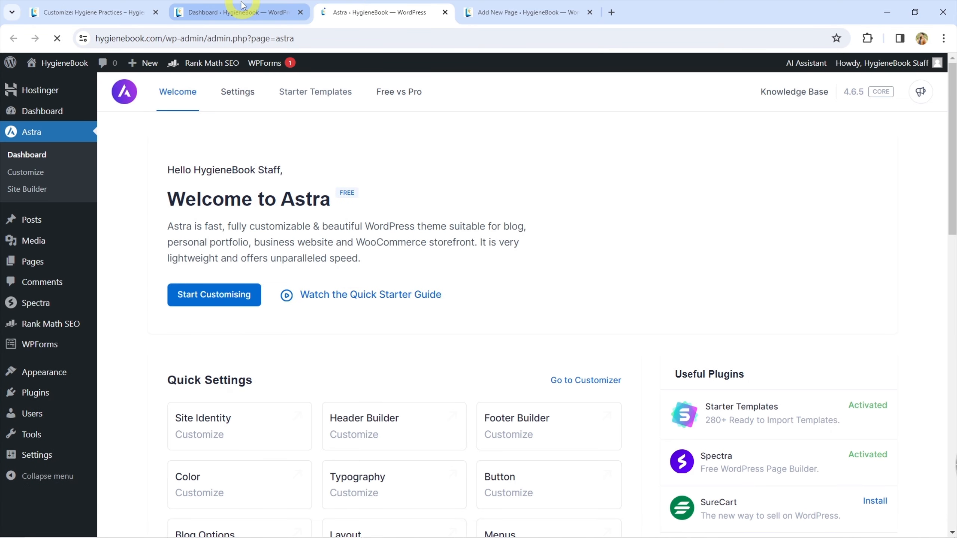
ctrl+click(36, 190)
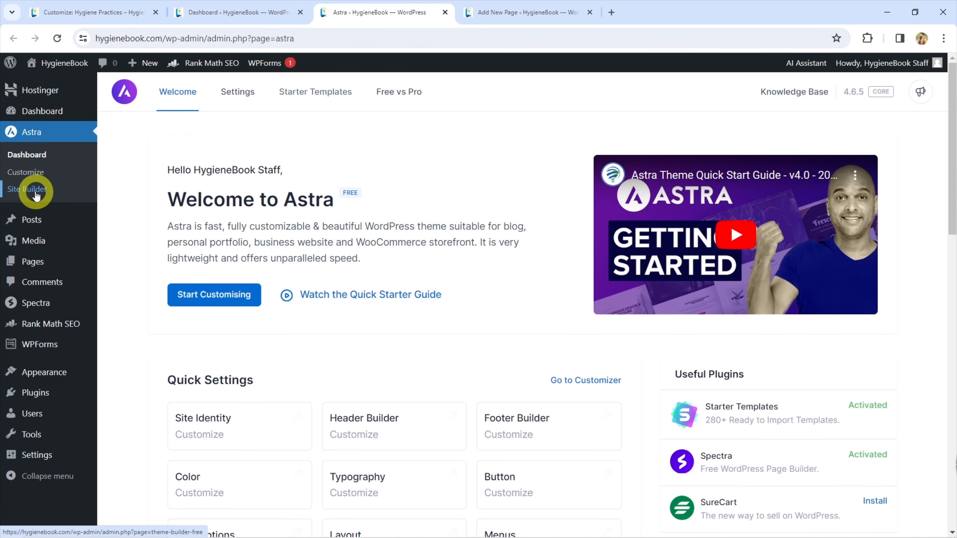
click(527, 11)
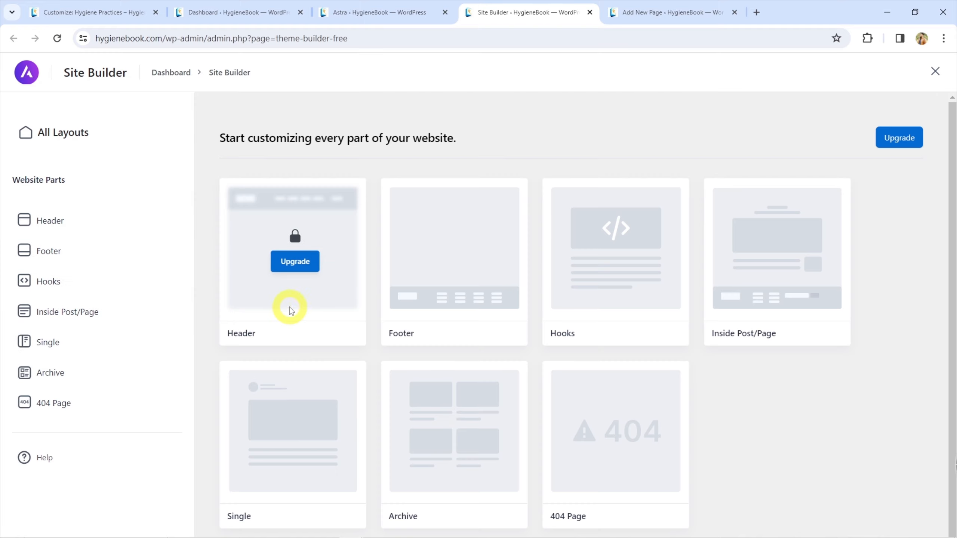
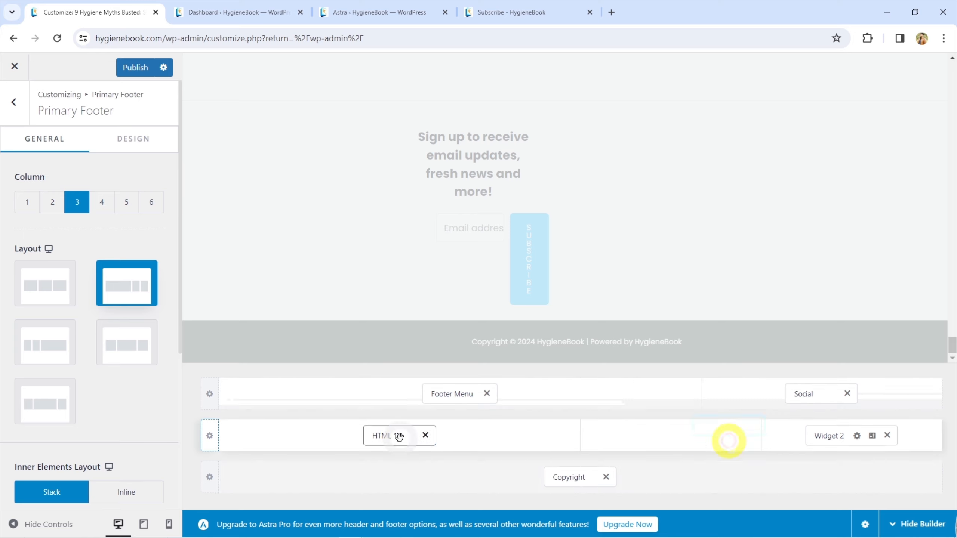
Step: Add the HTML 2 element to the empty first column of the primary footer and open its settings
click(399, 434)
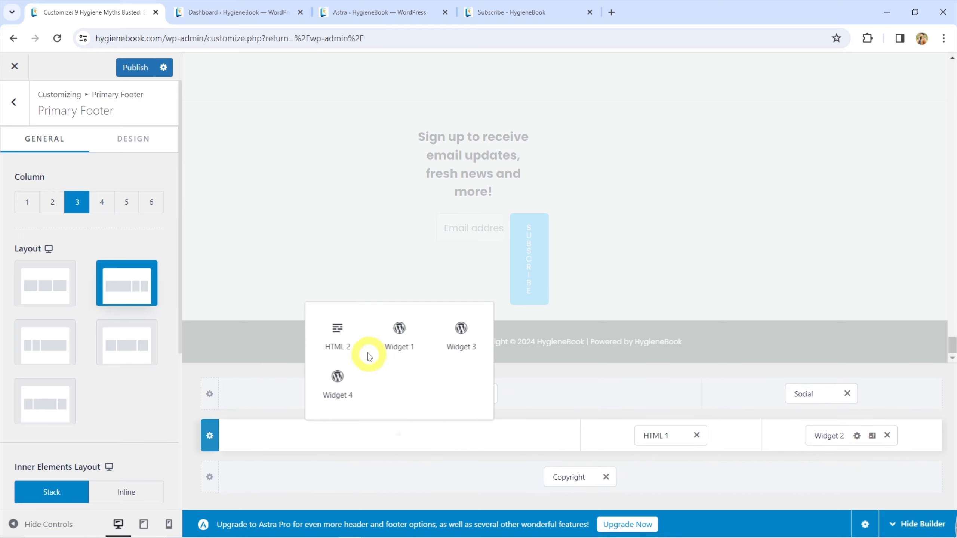
click(339, 335)
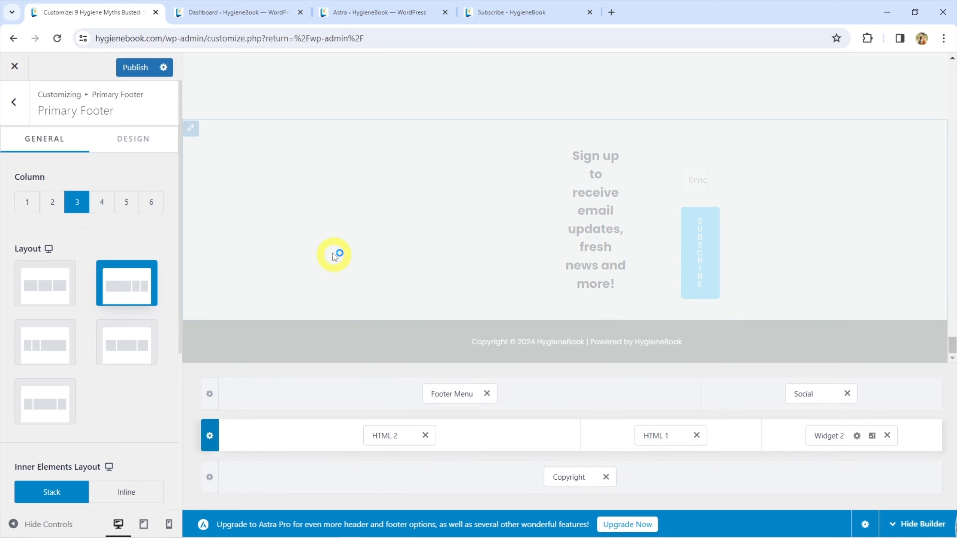
click(382, 441)
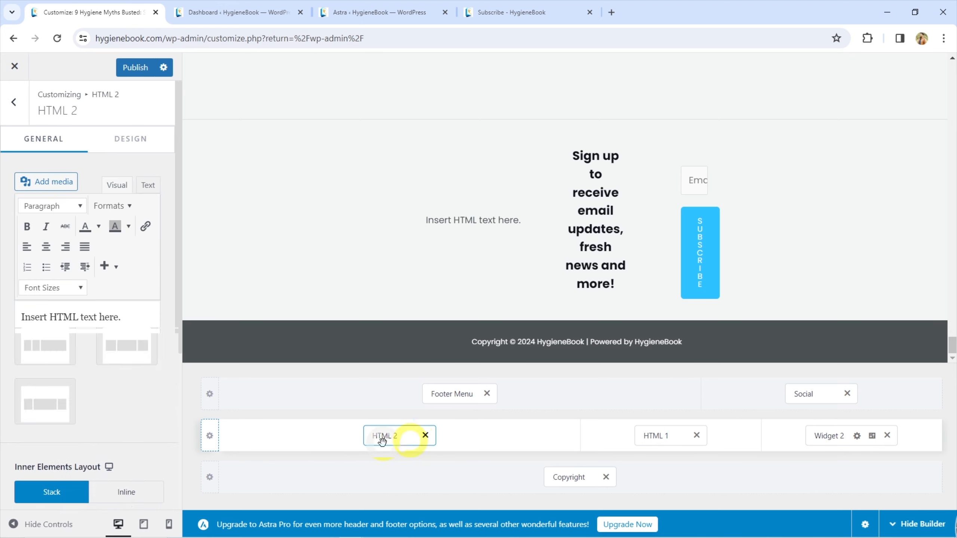
Step: Replace the HTML 2 placeholder text with the cropped-Hygiene-book.png logo from the media library and start a new line beneath it
triple_click(86, 316)
click(60, 183)
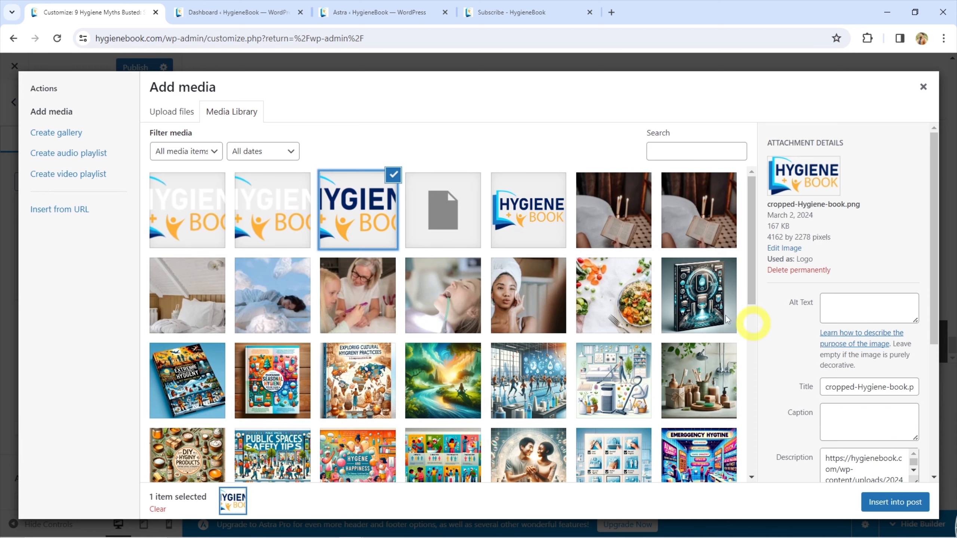
click(883, 502)
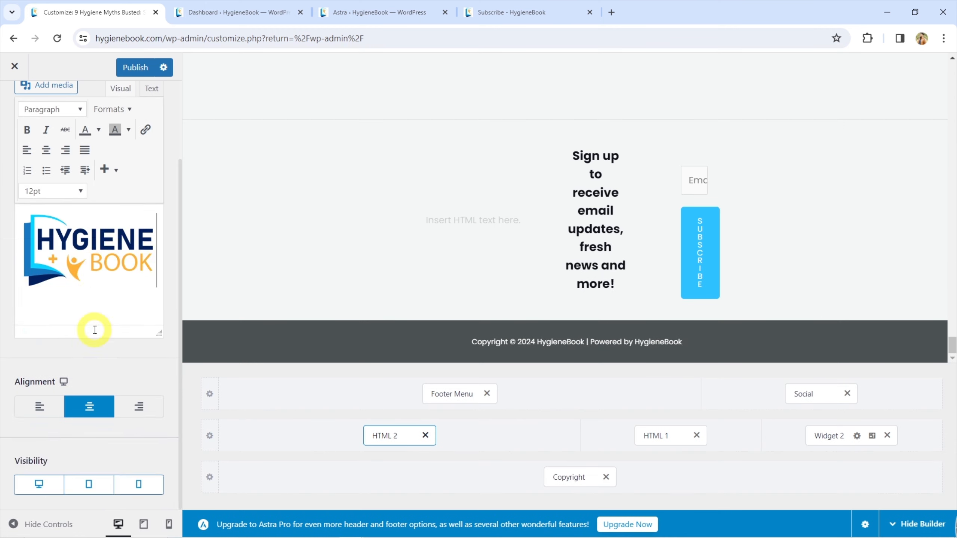
click(94, 324)
click(29, 150)
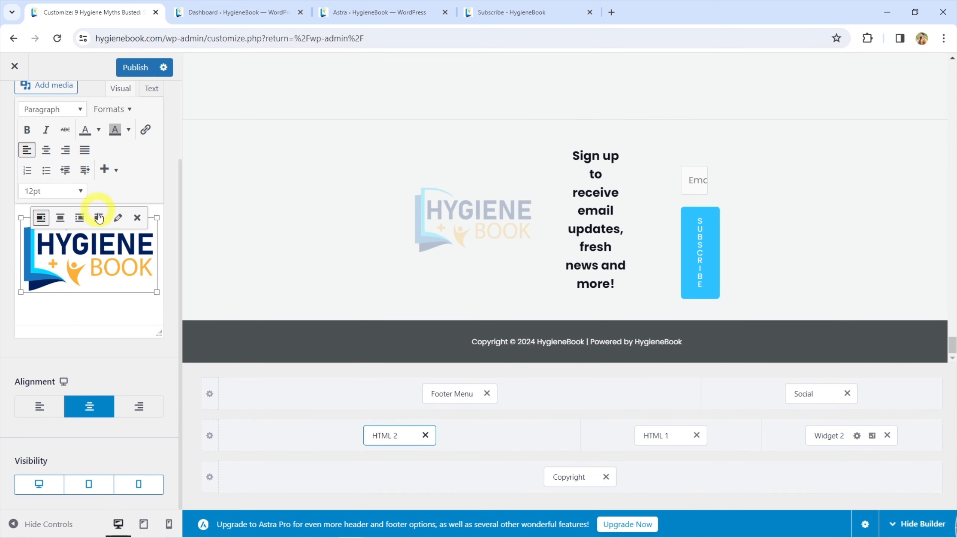
click(44, 152)
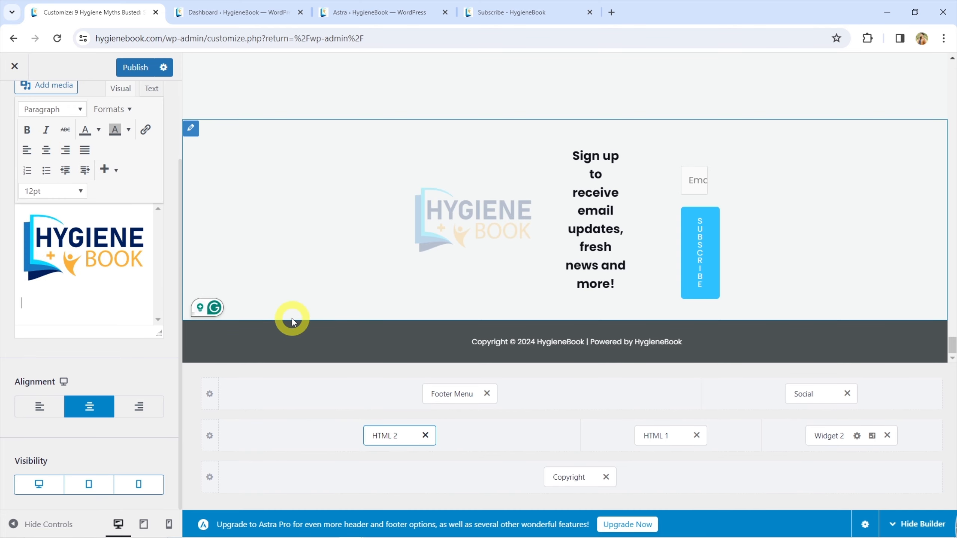
Step: Open the Pages list in a new tab and view the About Us page at its introduction
click(256, 11)
mouse_move(46, 207)
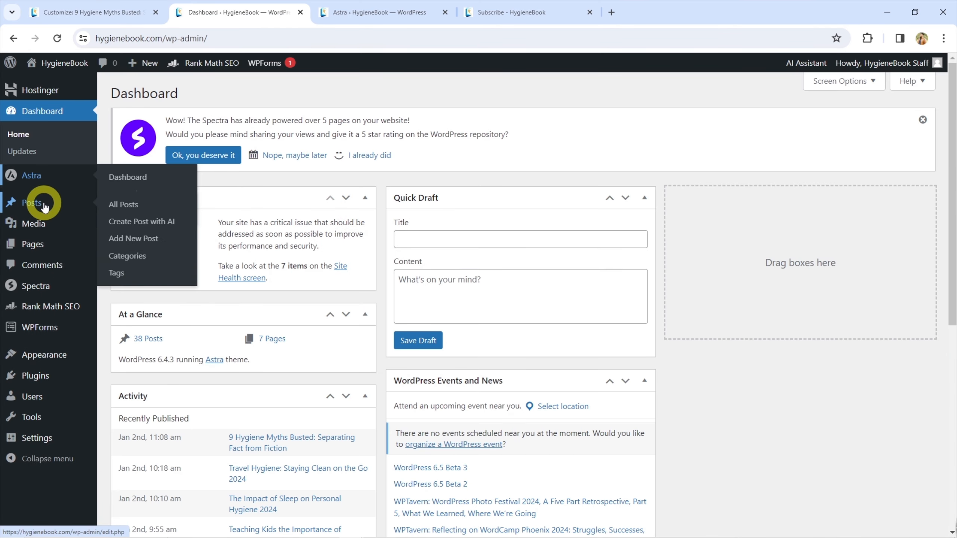
middle_click(39, 250)
click(349, 2)
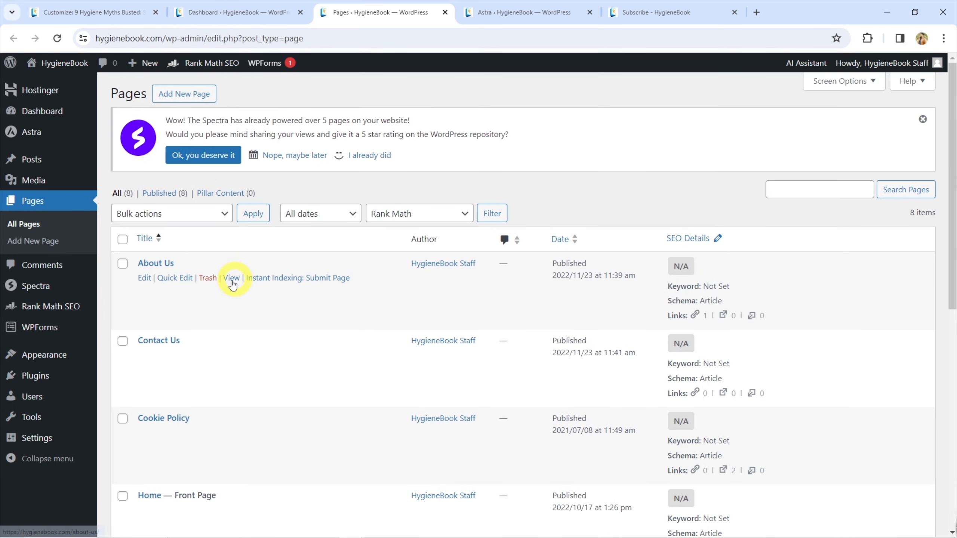
click(229, 278)
scroll(315, 274, down, 2)
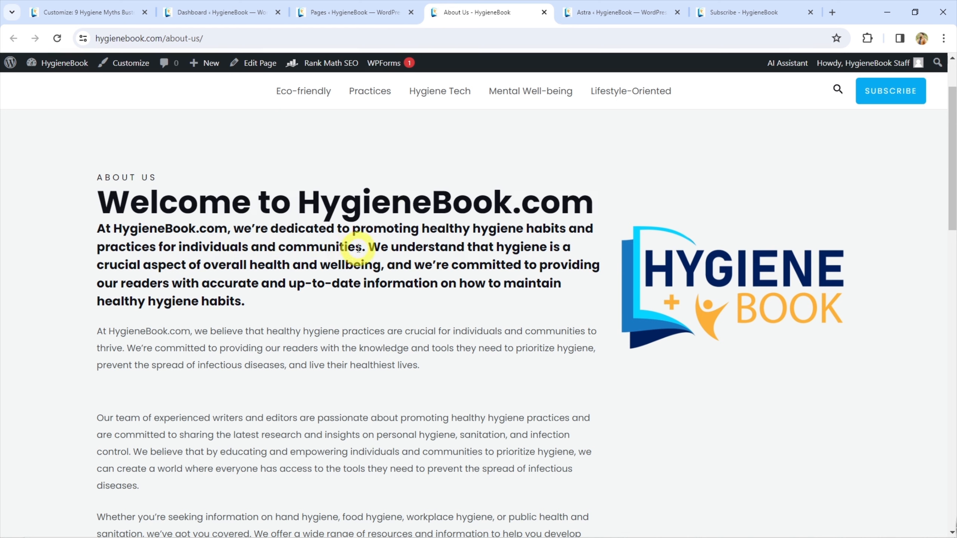
Step: Copy the first bold sentence of the About Us introduction and paste it beneath the logo in the HTML 2 footer element
drag(369, 247, 98, 226)
key(ctrl+c)
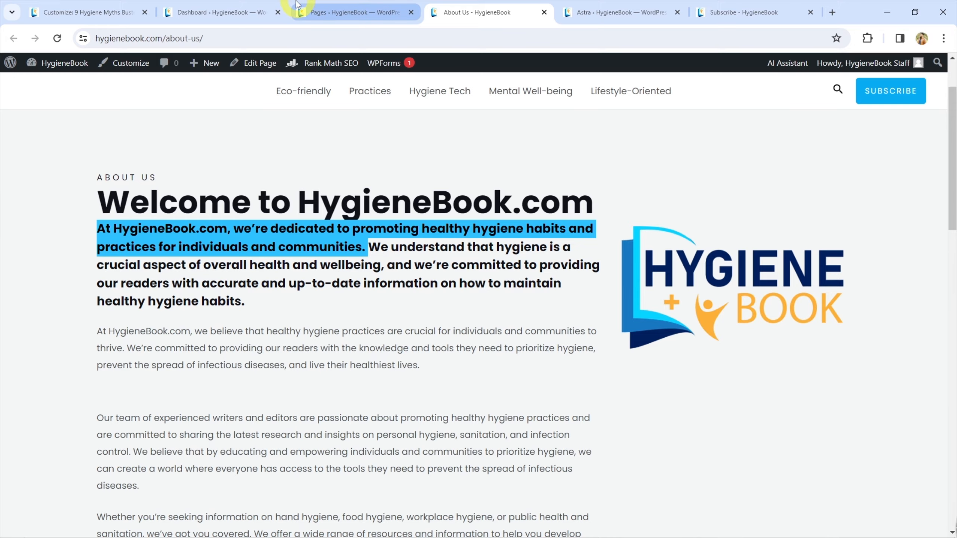
click(301, 12)
click(233, 4)
click(75, 11)
key(ctrl+v)
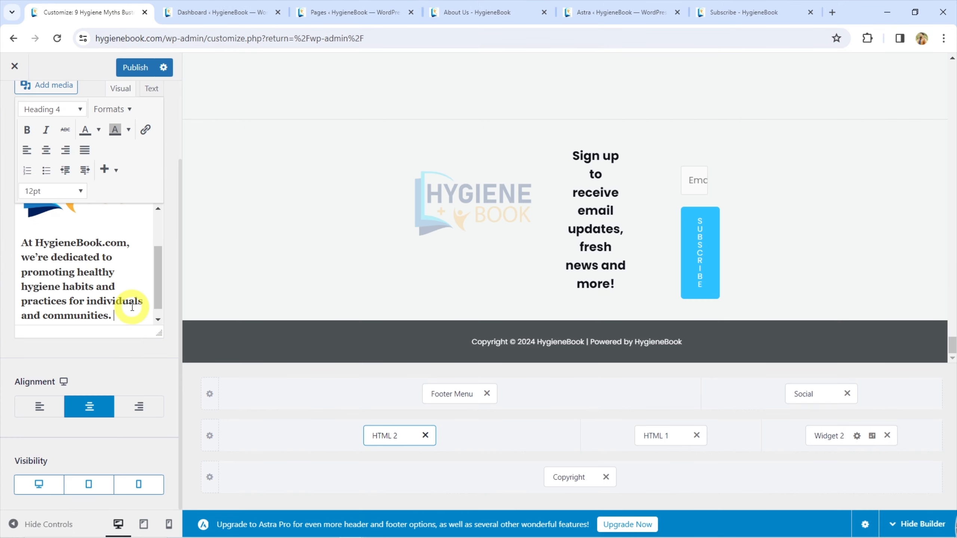
Step: Format the About Us sentence beneath the logo in the HTML 2 footer element as a regular-weight Paragraph
drag(122, 317, 21, 241)
click(52, 109)
click(45, 128)
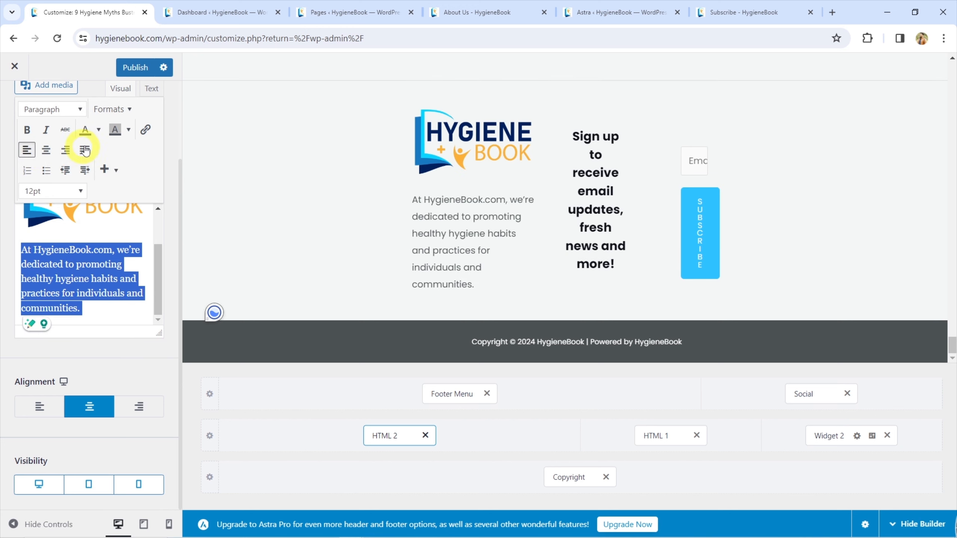
scroll(75, 184, up, 2)
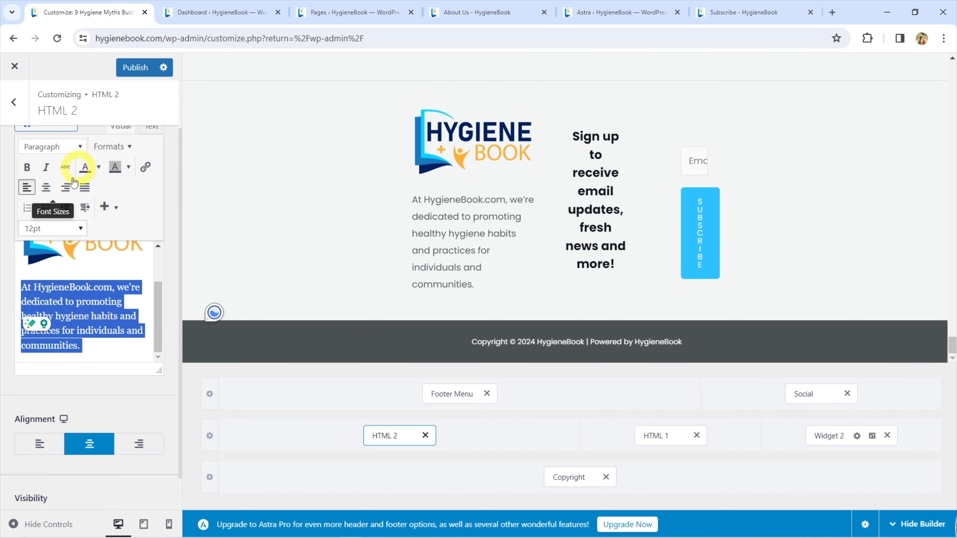
click(27, 208)
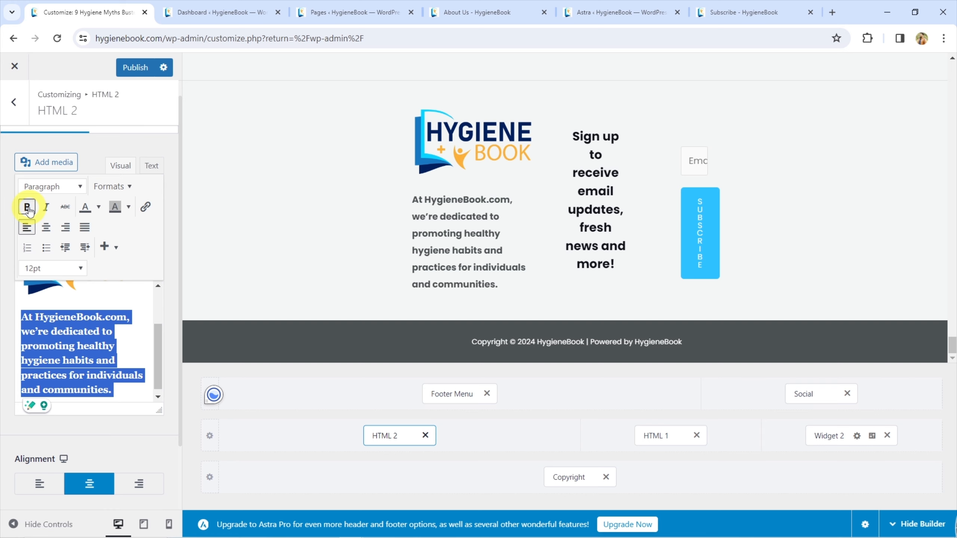
click(27, 207)
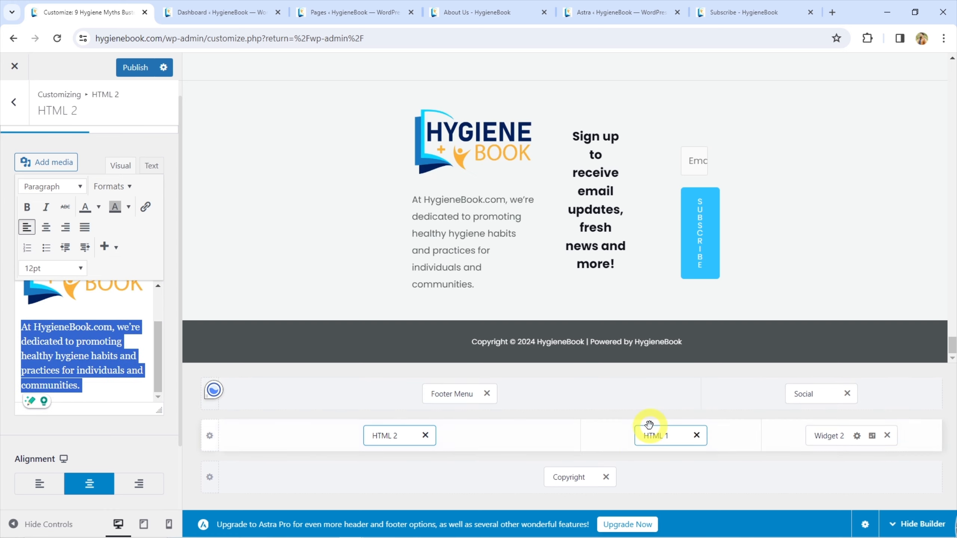
Step: Open the primary footer row's design settings and set its right padding to 10%
click(209, 436)
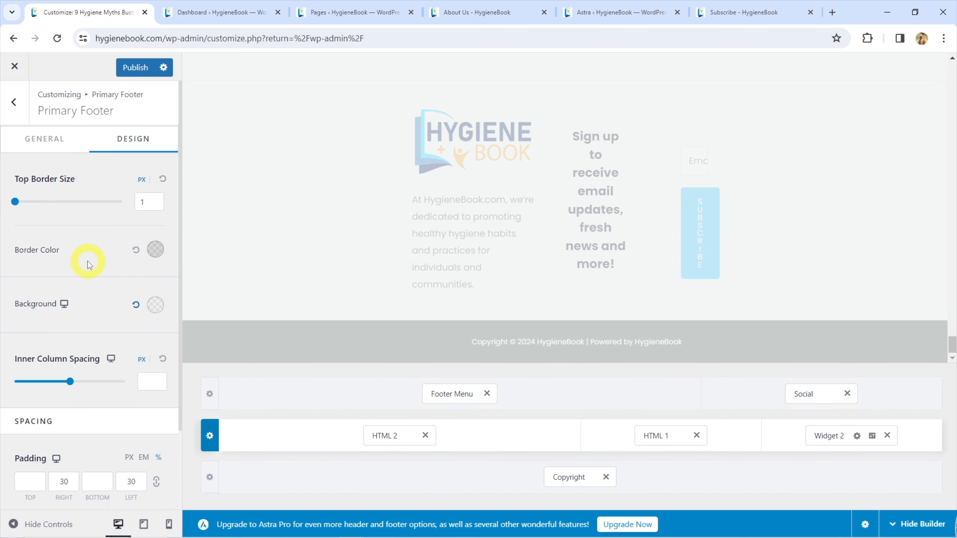
scroll(87, 263, down, 1)
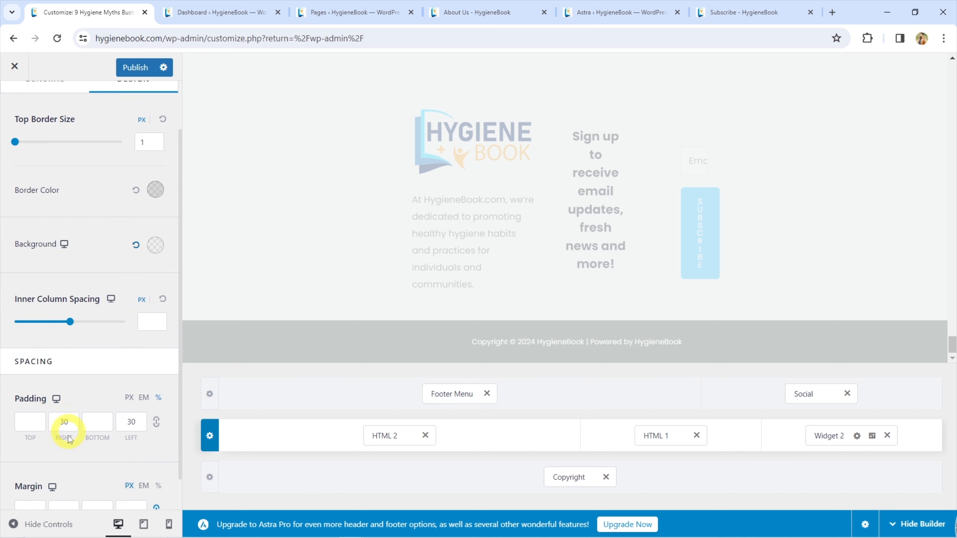
scroll(71, 425, down, 1)
click(73, 388)
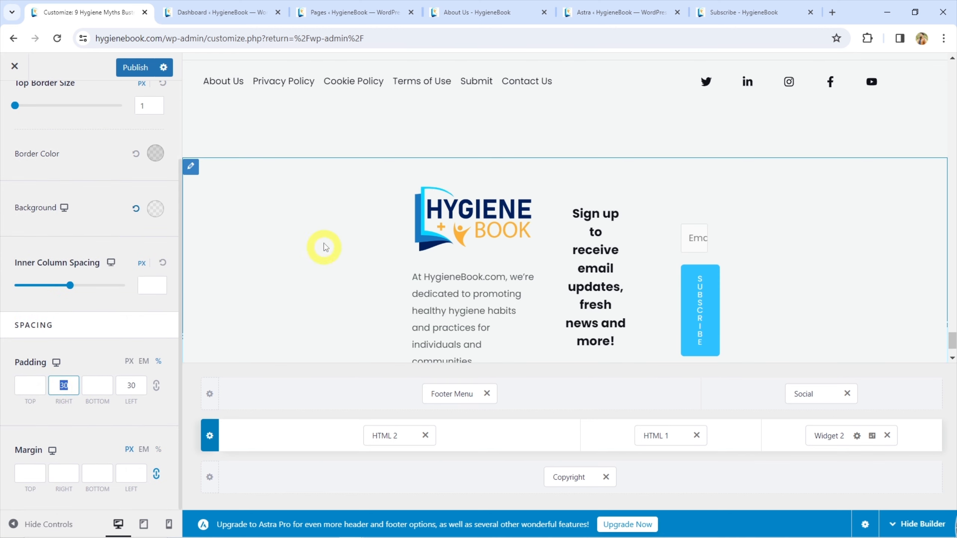
scroll(315, 110, down, 2)
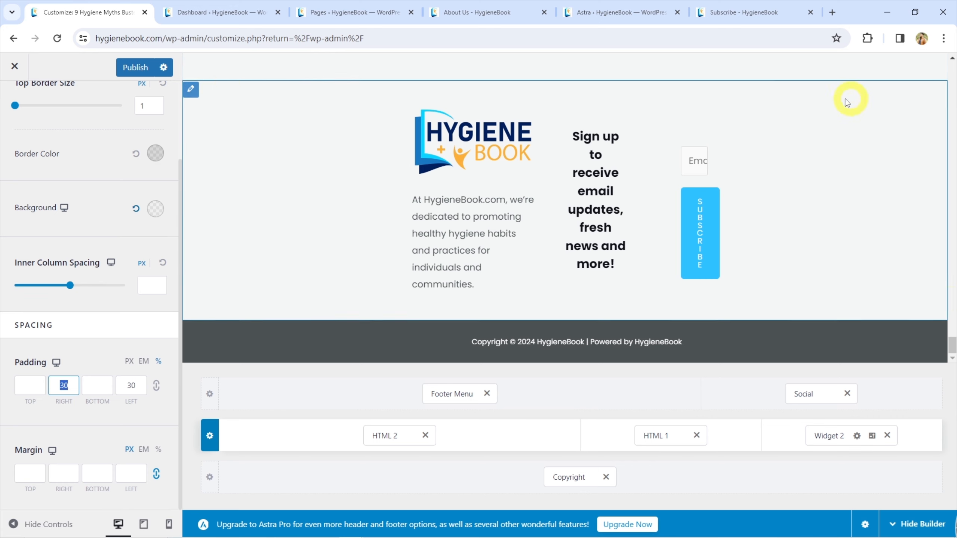
click(63, 399)
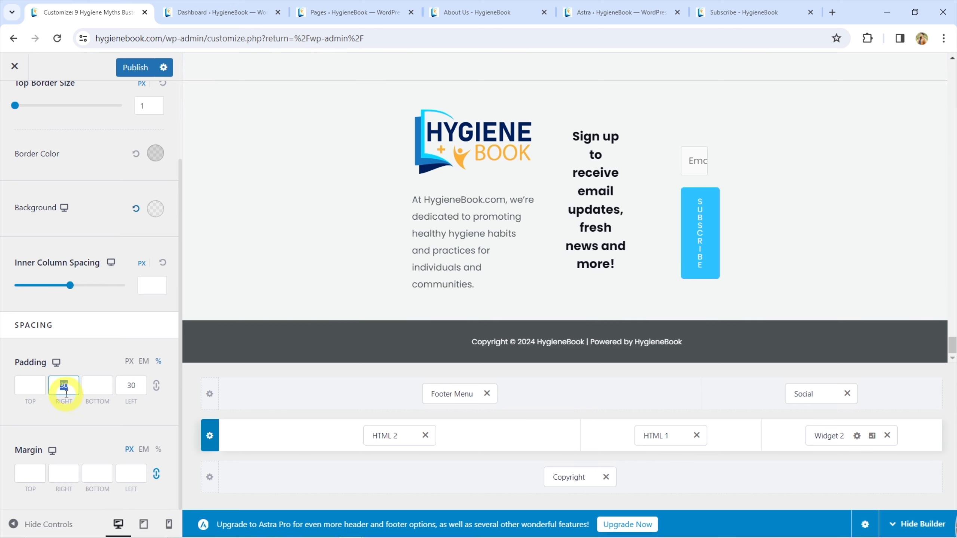
click(209, 439)
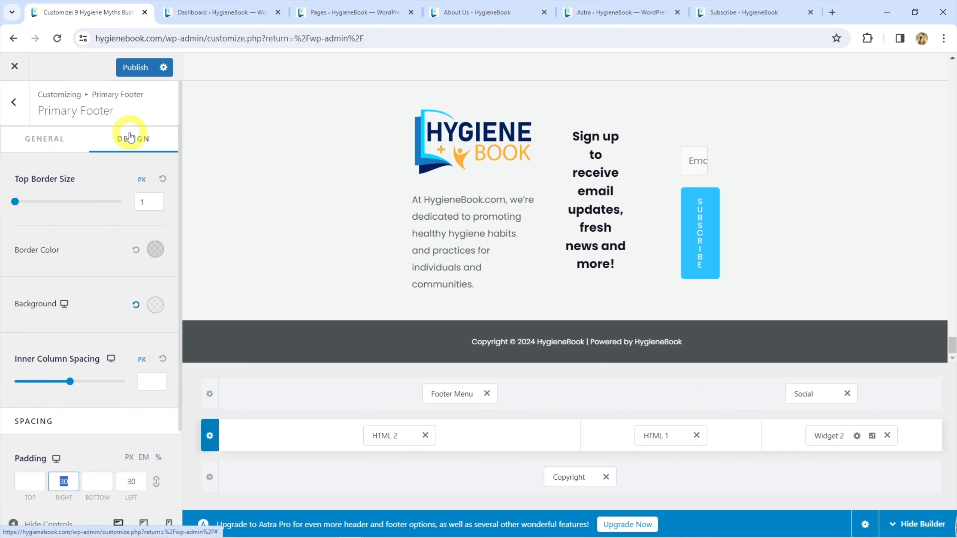
scroll(109, 310, down, 2)
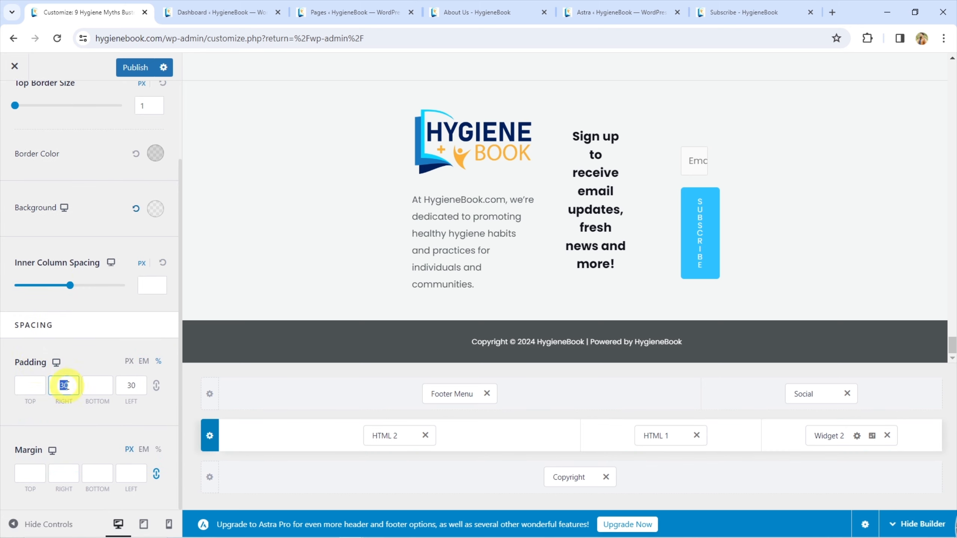
click(135, 391)
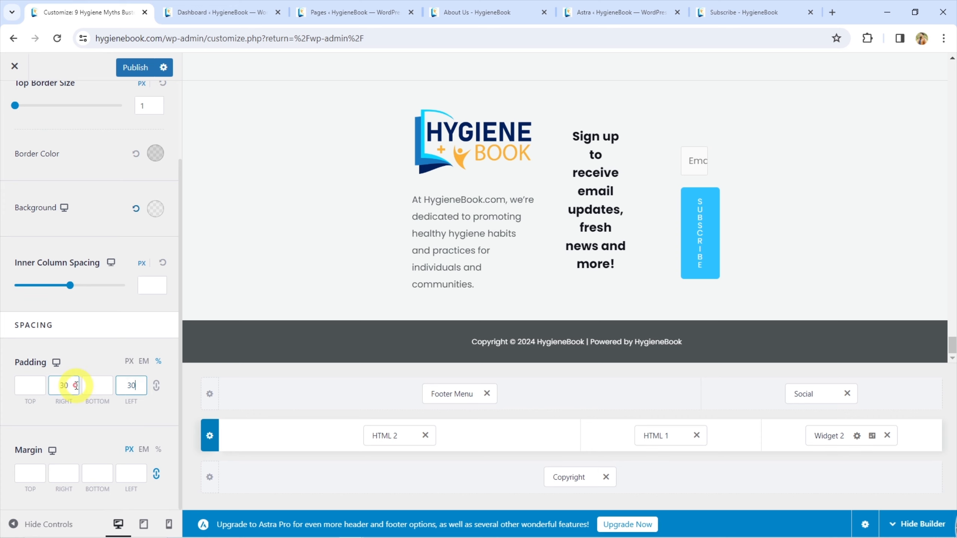
drag(73, 386, 49, 378)
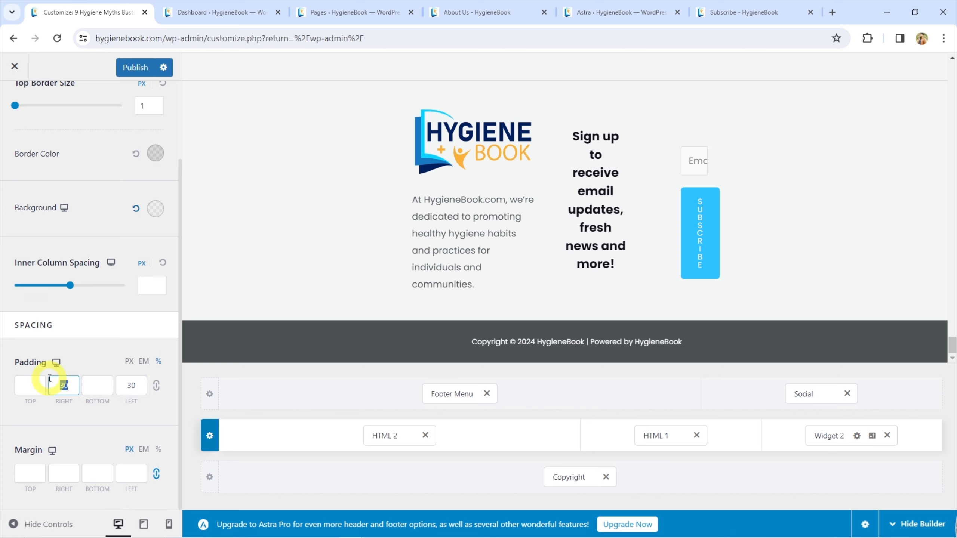
text(10)
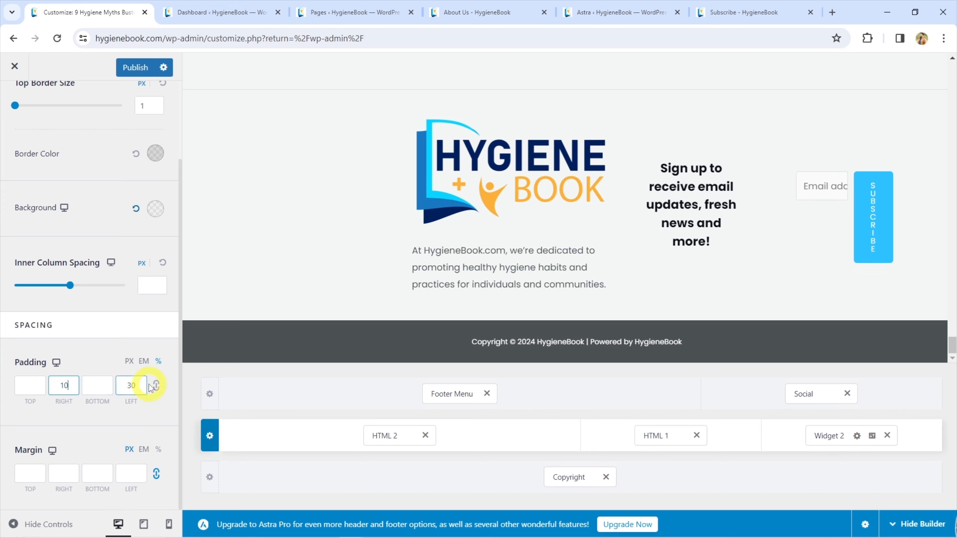
Step: Set the primary footer's left padding to 10% and check how the footer looks in the preview
click(122, 367)
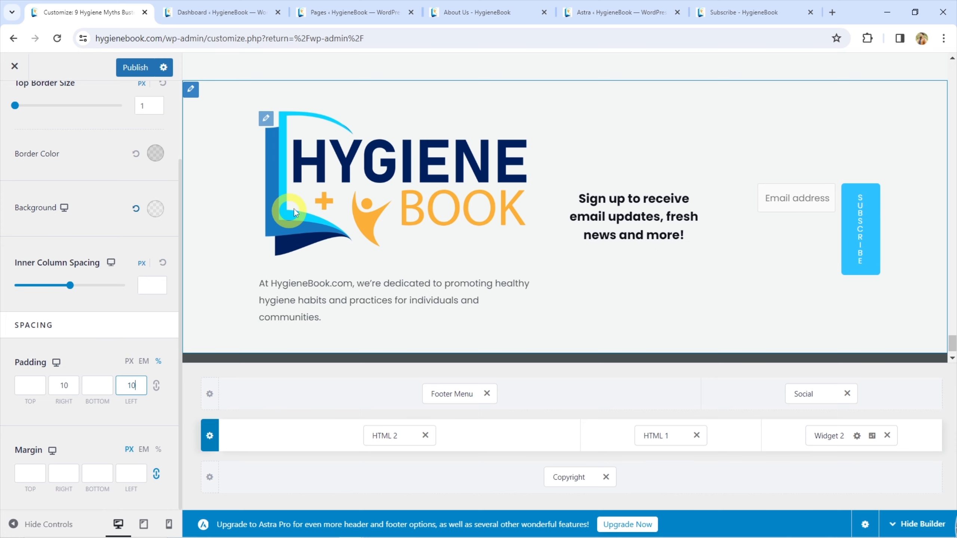
scroll(368, 220, up, 5)
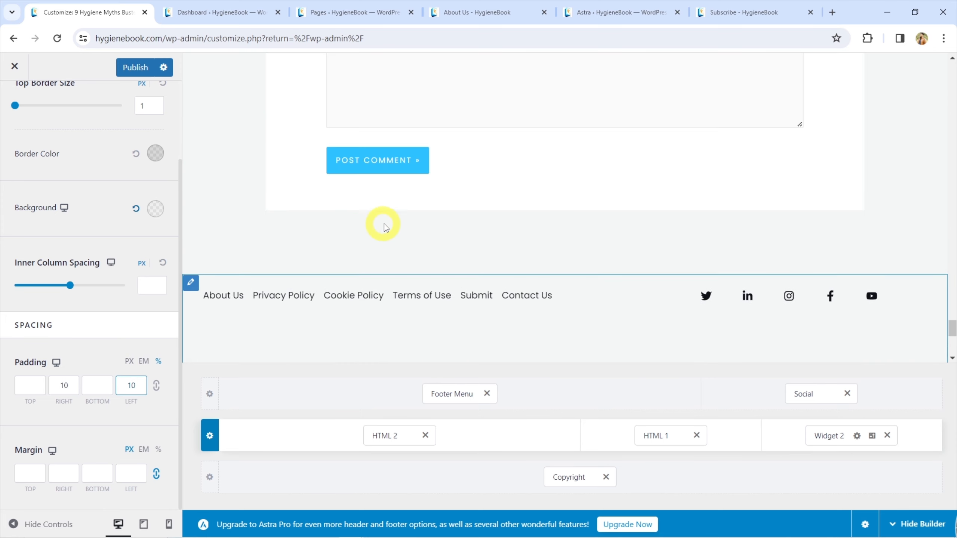
scroll(385, 227, down, 6)
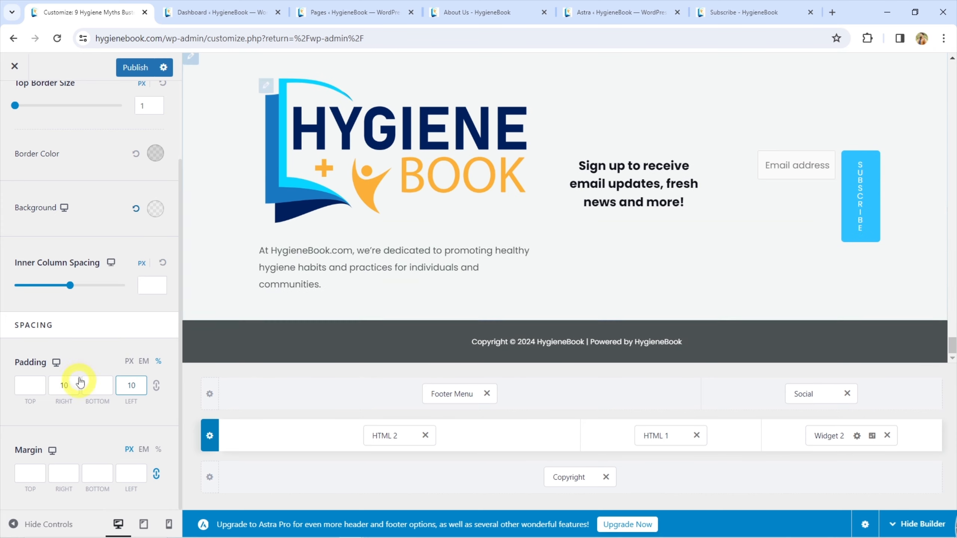
Step: Try a linked padding of 5% on all sides of the primary footer after clearing the right and left values
drag(81, 382, 48, 388)
key(BackSpace)
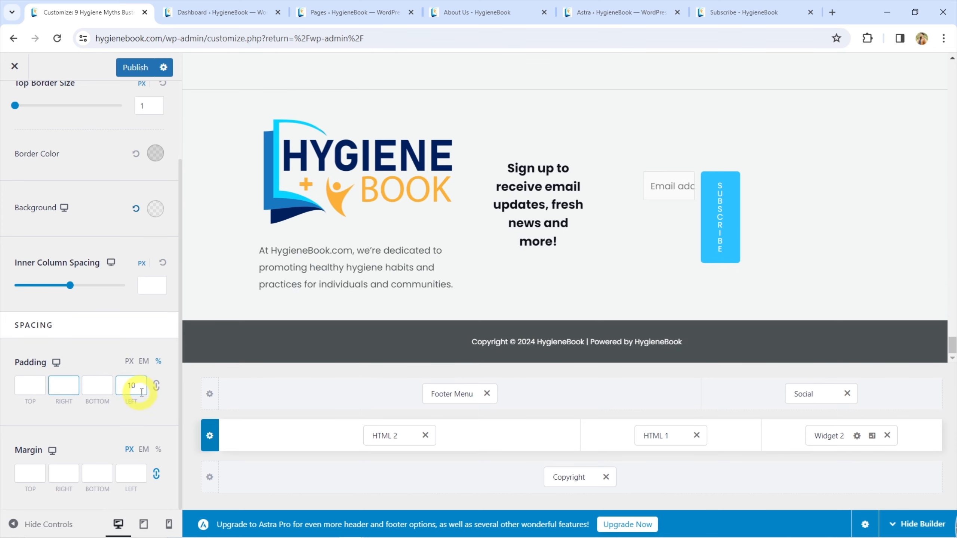
drag(141, 391, 118, 382)
key(BackSpace)
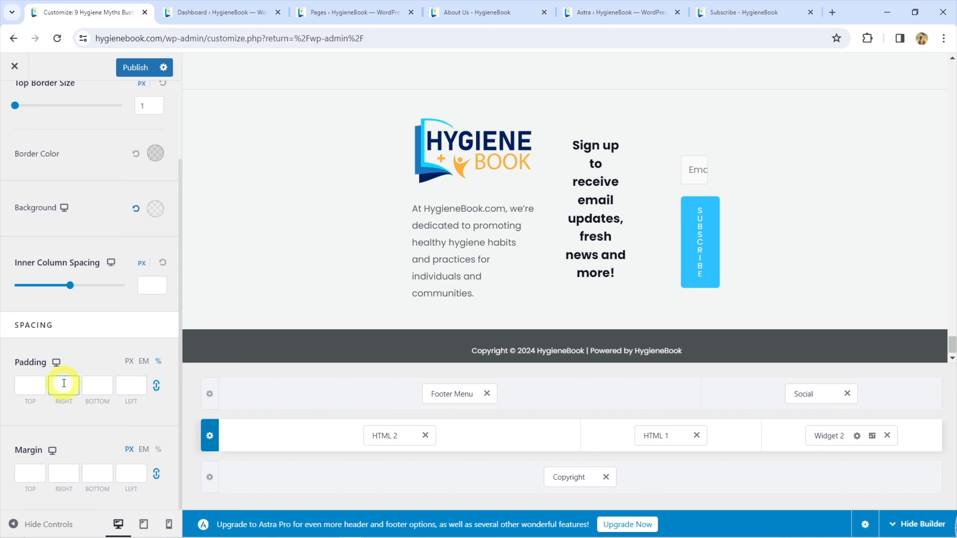
text(5)
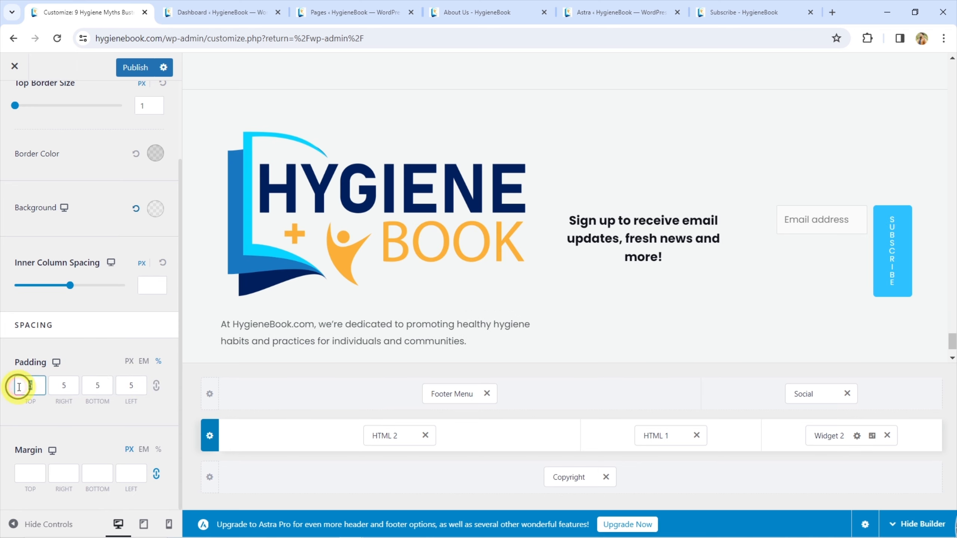
Step: Clear the primary footer's top and bottom padding and set its right and left padding to 10%
key(BackSpace)
drag(107, 386, 53, 383)
key(BackSpace)
text(10)
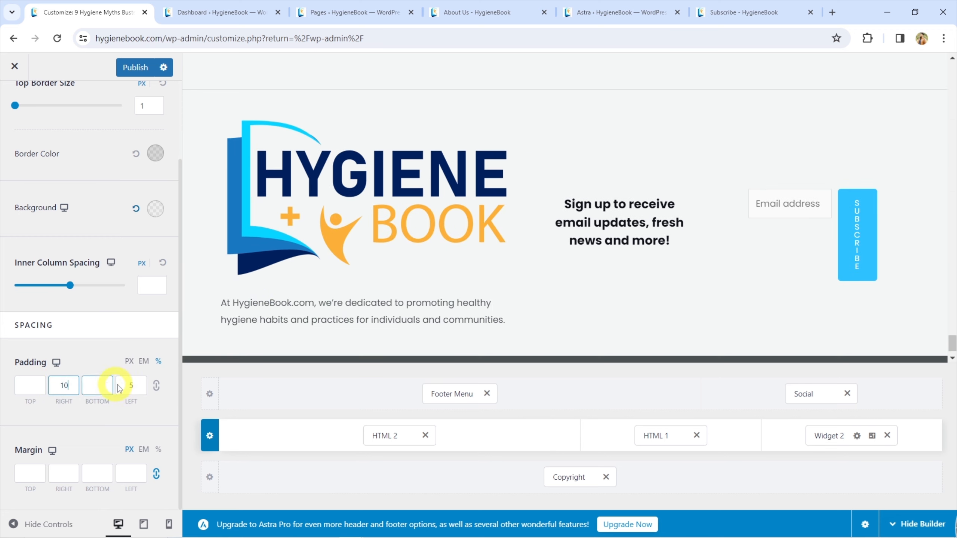
drag(137, 386, 119, 385)
text(10)
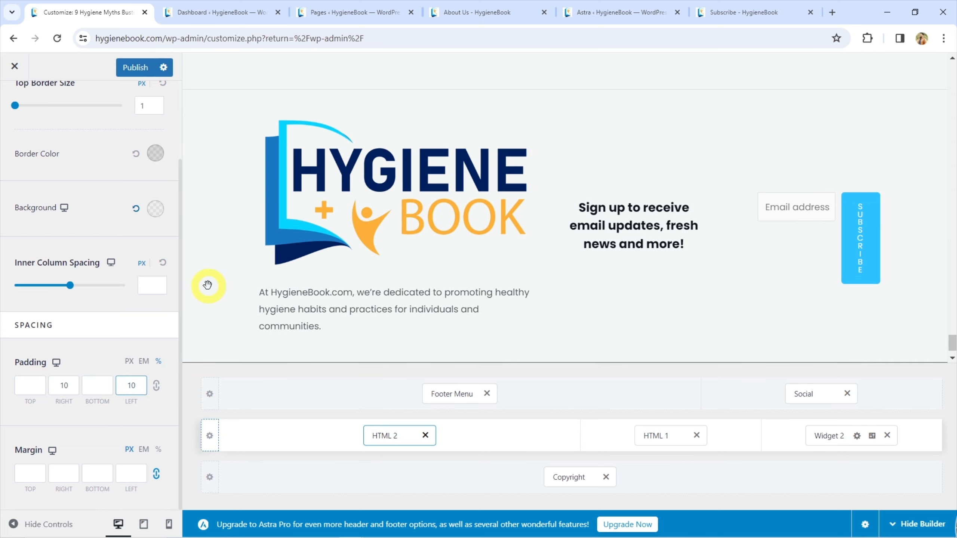
Step: Shrink the HygieneBook logo in the HTML 2 footer element and align it to the centre
click(382, 436)
click(94, 335)
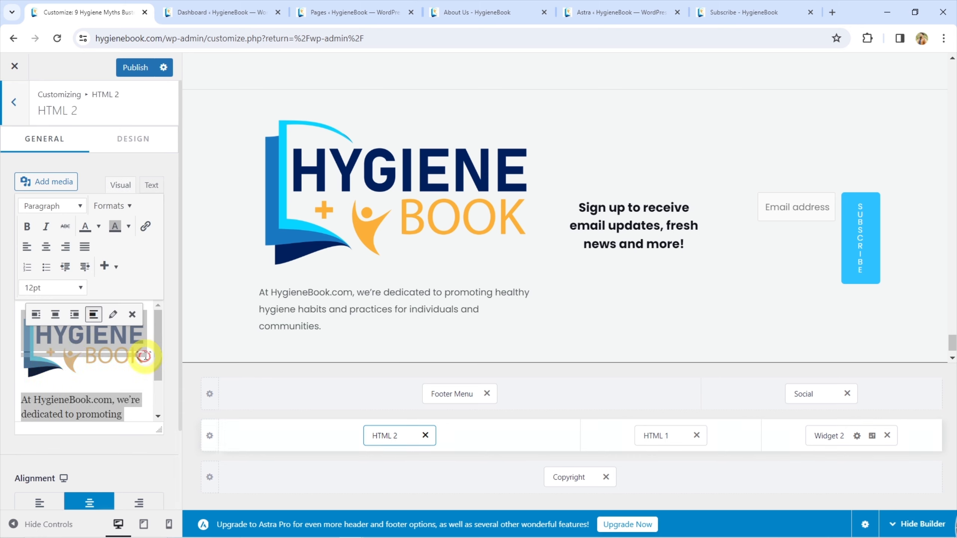
click(88, 353)
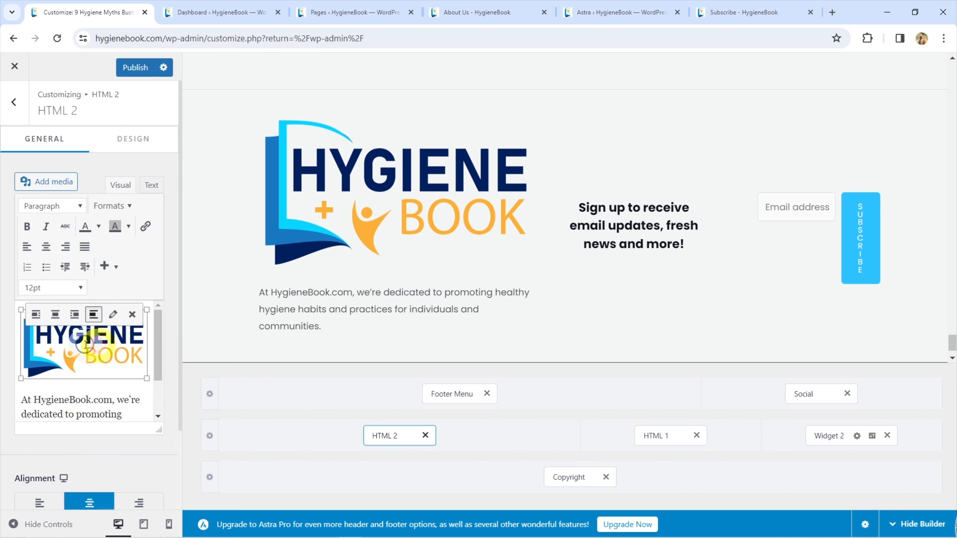
click(81, 362)
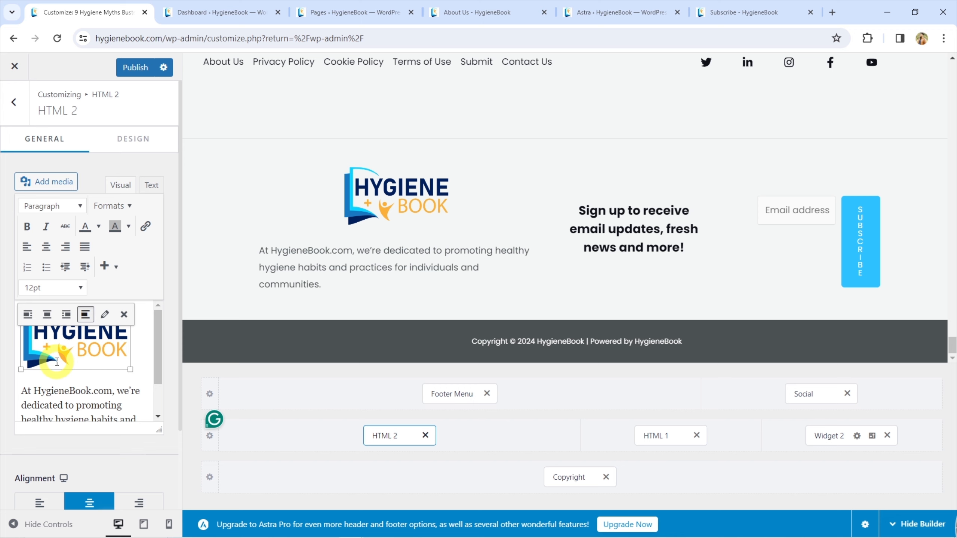
click(27, 247)
click(46, 249)
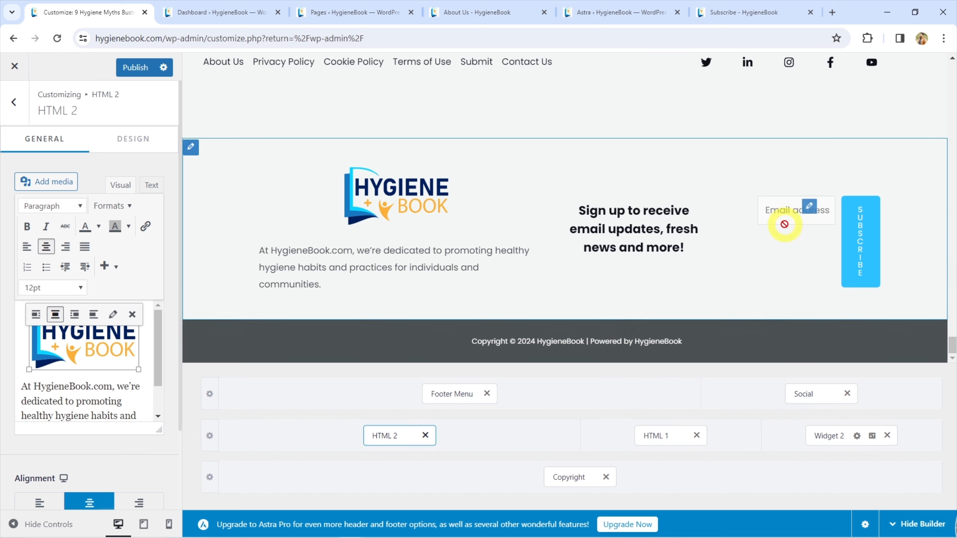
Step: Move HTML 1 and Widget 2 into the first column of the upper footer row, and Footer Menu to the middle row's second column
click(660, 437)
drag(660, 437, 682, 399)
drag(826, 436, 606, 408)
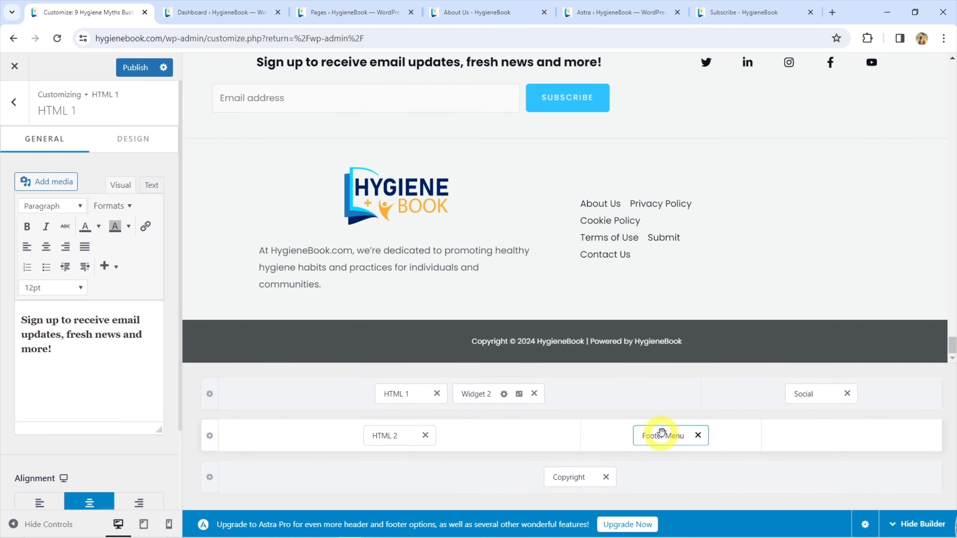
Step: Set the Footer Menu's layout to Stack
click(692, 436)
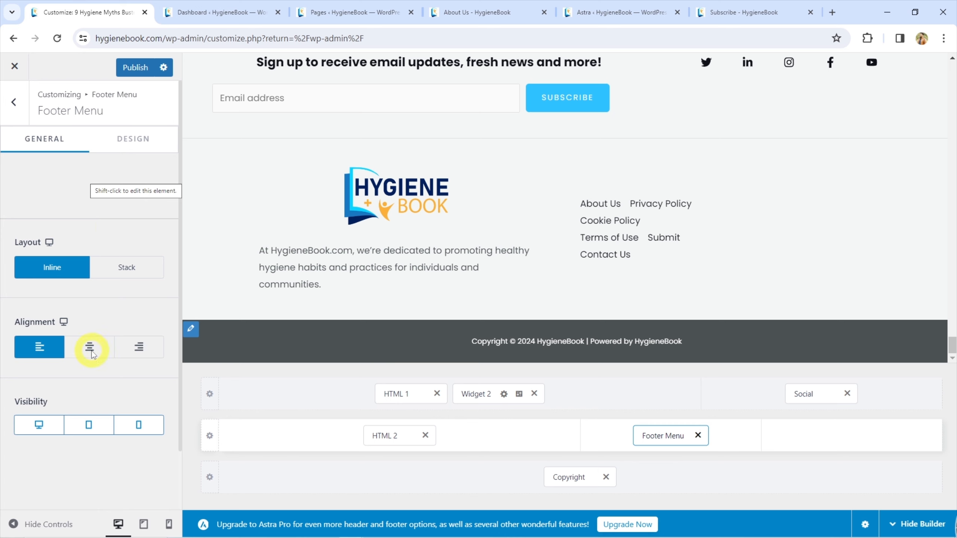
click(117, 267)
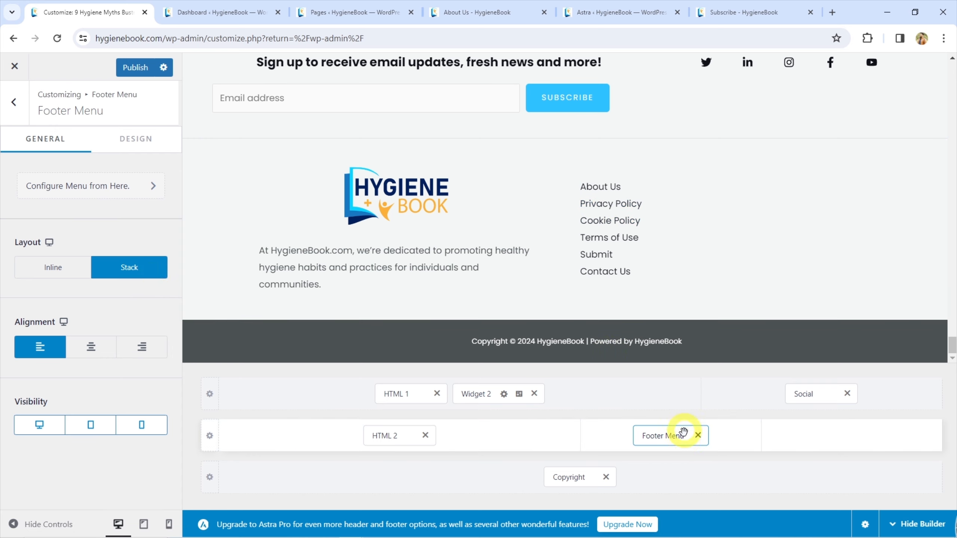
Step: Move Widget 2 back beside HTML 1 and add Widget 1 to the middle footer row's third column
click(851, 433)
drag(828, 435, 599, 404)
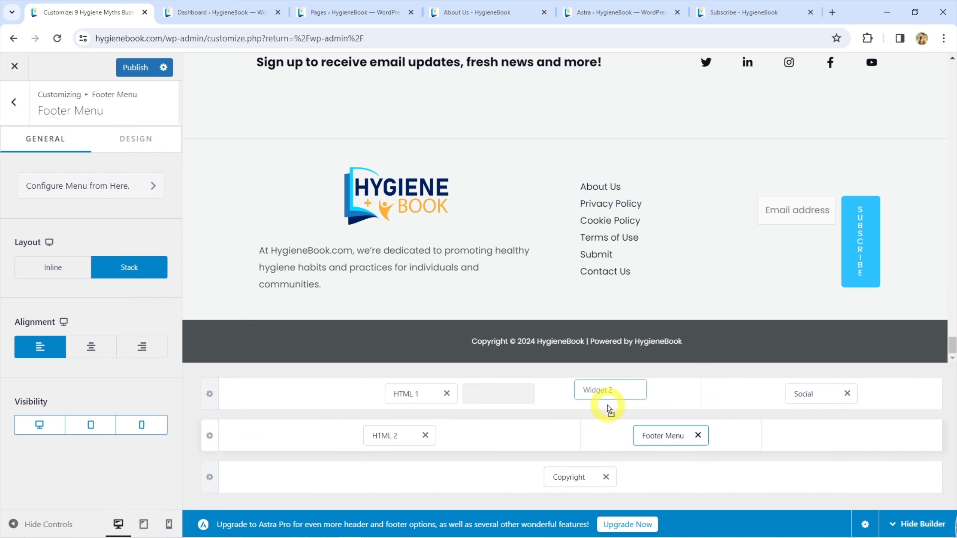
click(846, 435)
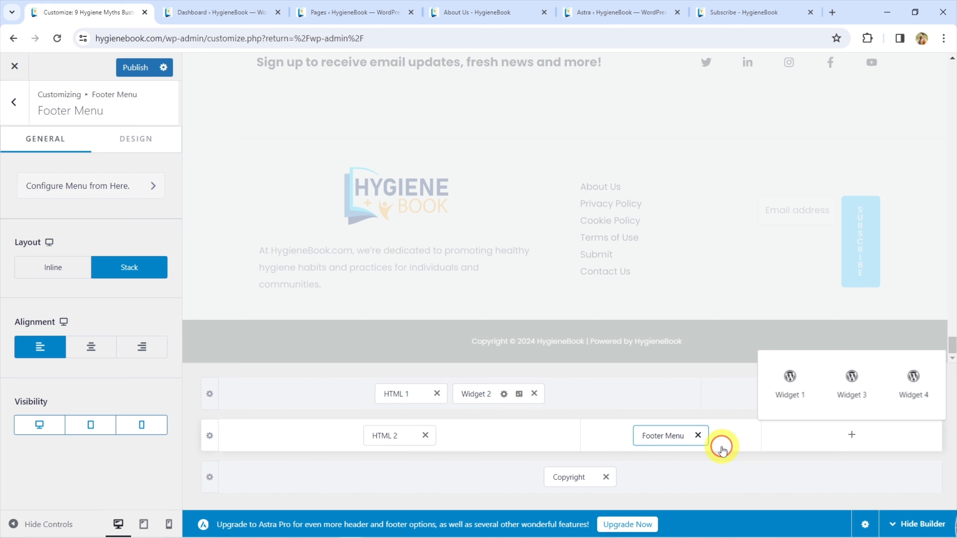
click(792, 385)
click(823, 436)
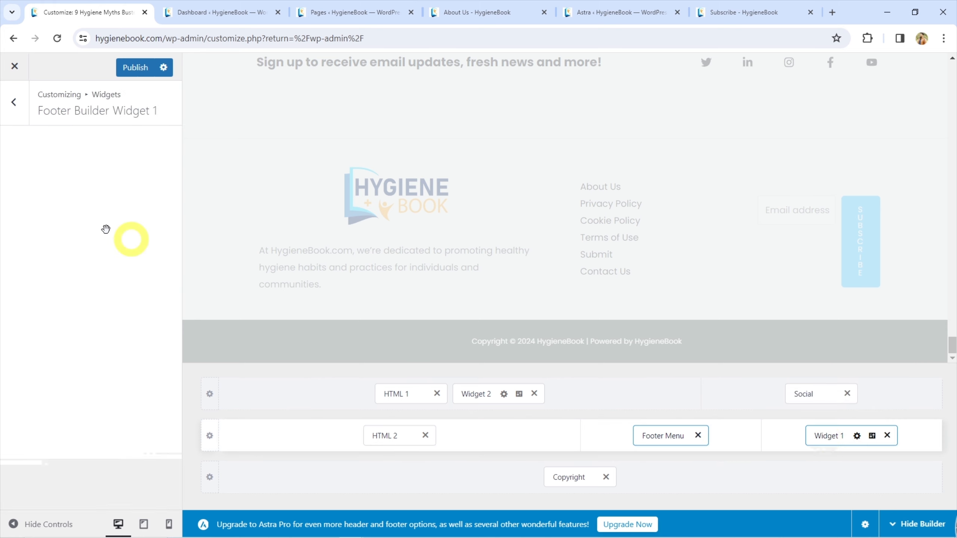
Step: Insert a Categories List block into Footer Builder Widget 1, searching for "cat"
click(81, 192)
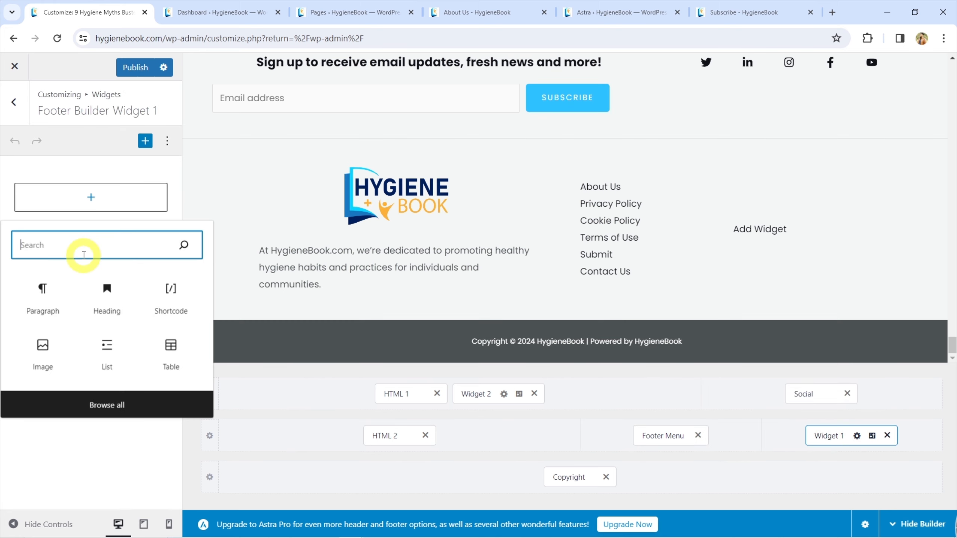
text(cat)
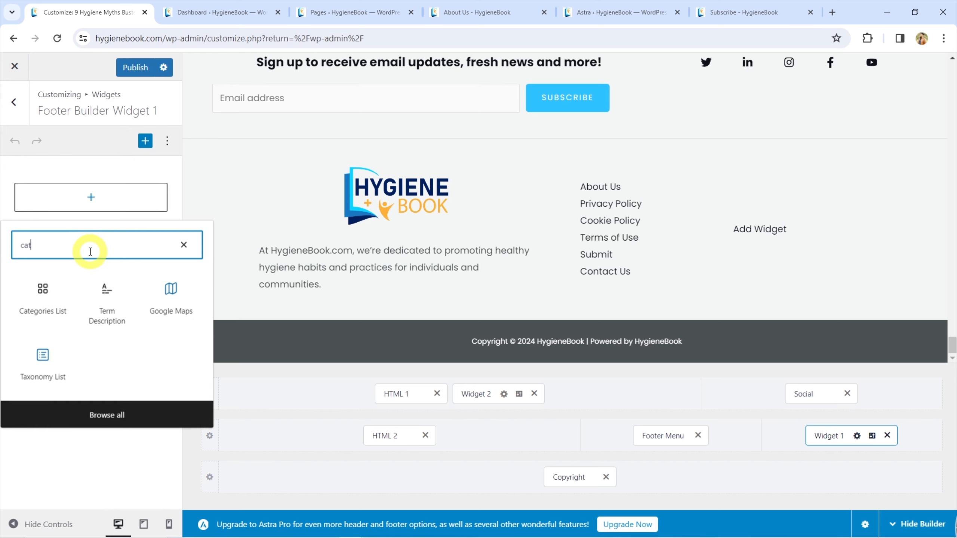
click(40, 307)
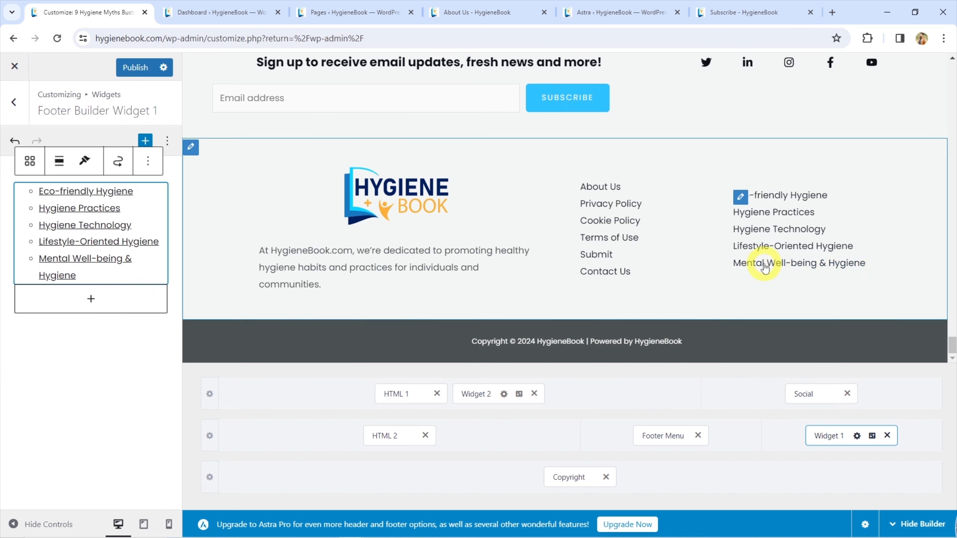
Step: Open the menu locations from the Footer Menu's settings to examine the menu assignments
click(677, 426)
click(663, 437)
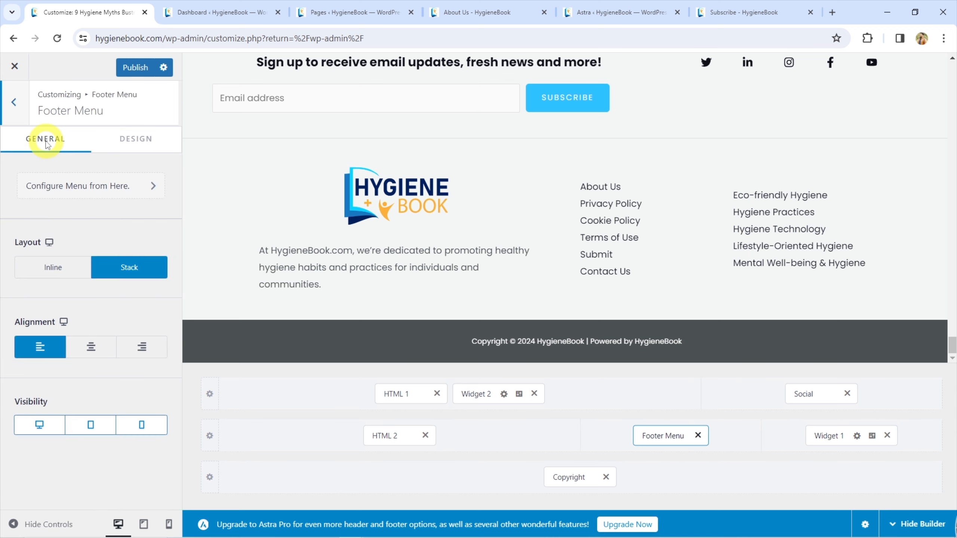
click(69, 193)
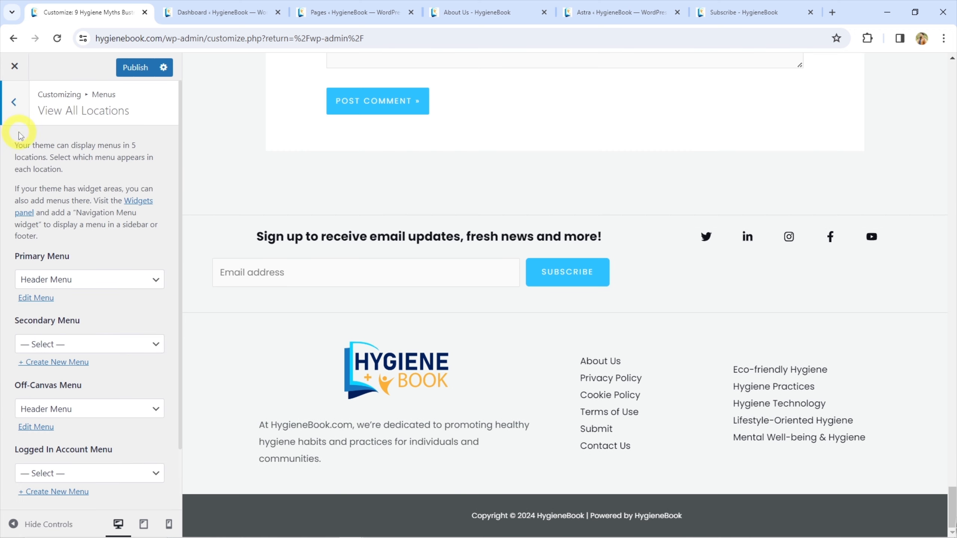
Step: Publish the footer changes and reload the Customizer
click(133, 70)
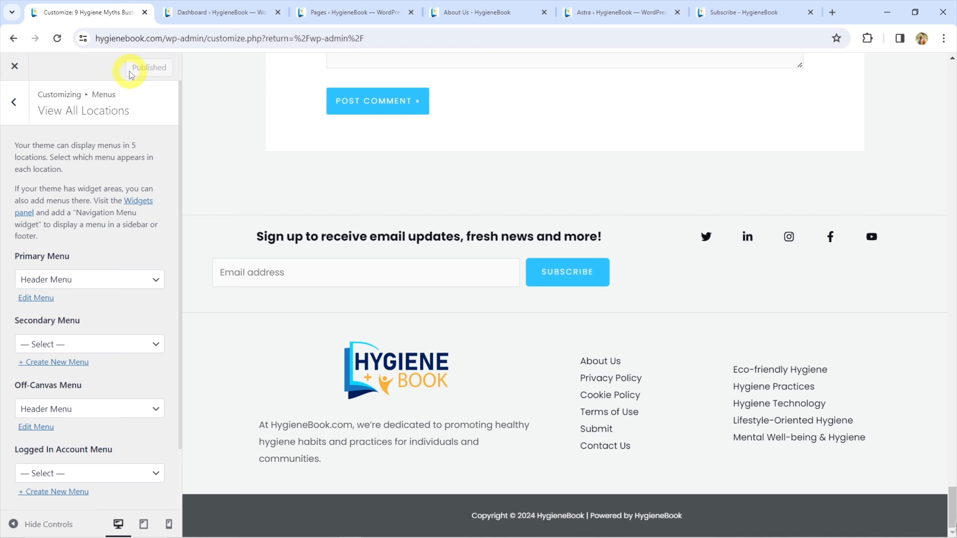
click(57, 39)
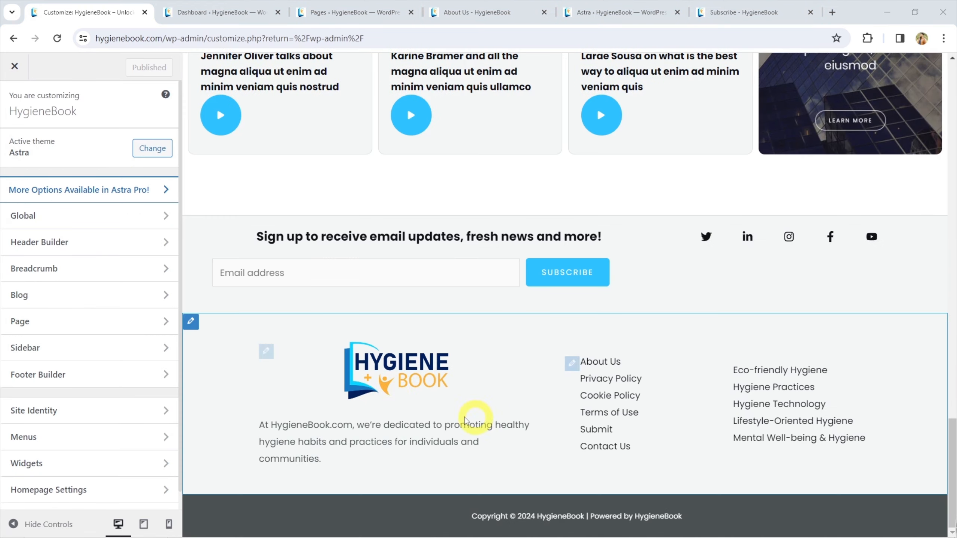
Step: Examine the primary footer's column, layout, width and alignment settings, and open Widget 1
click(191, 321)
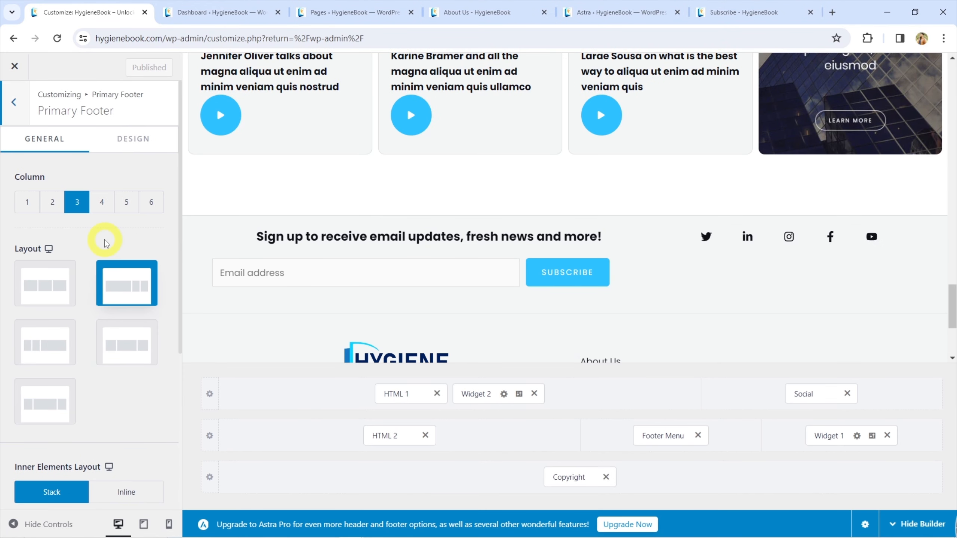
scroll(100, 250, down, 5)
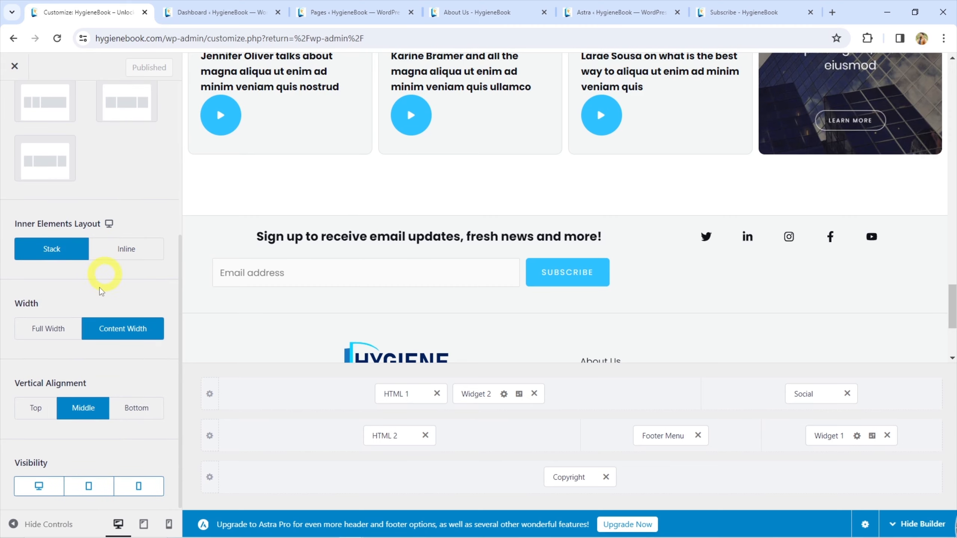
click(826, 436)
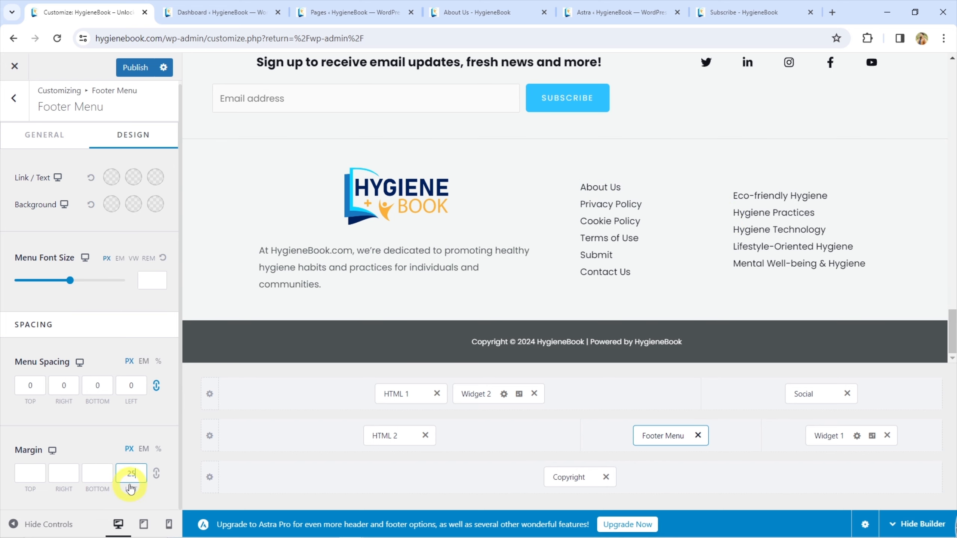
Step: Try a menu spacing of 10 px on all sides of the Footer Menu, clear it and return to the general settings
click(85, 377)
click(68, 379)
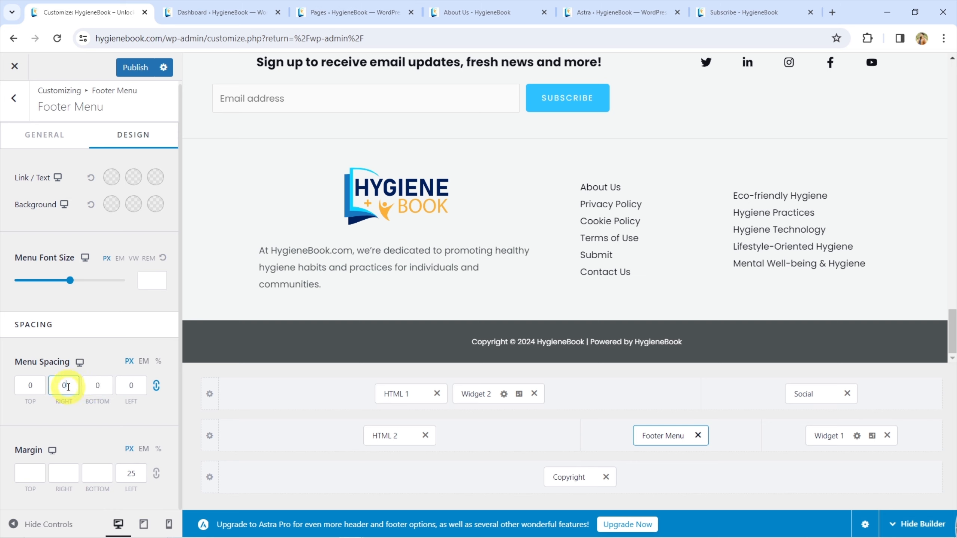
click(131, 385)
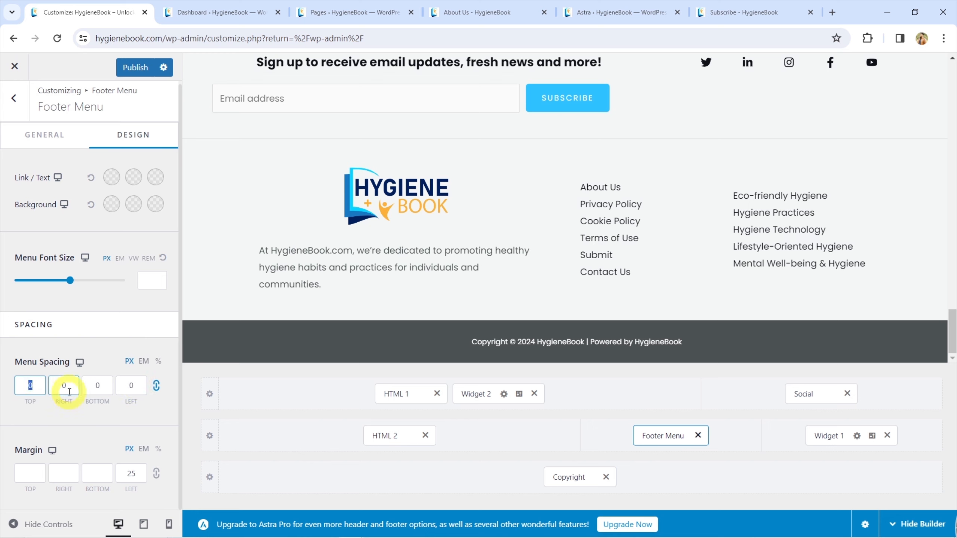
text(10)
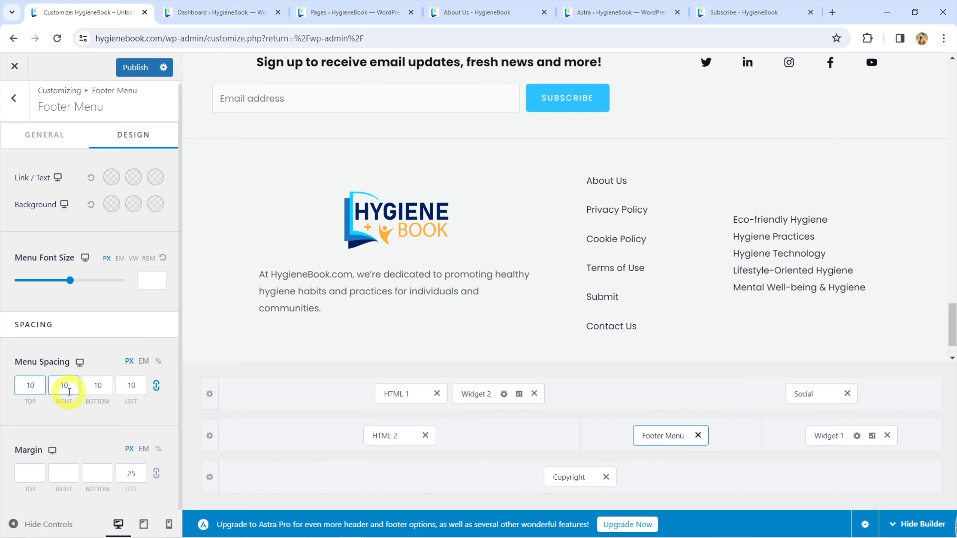
key(BackSpace)
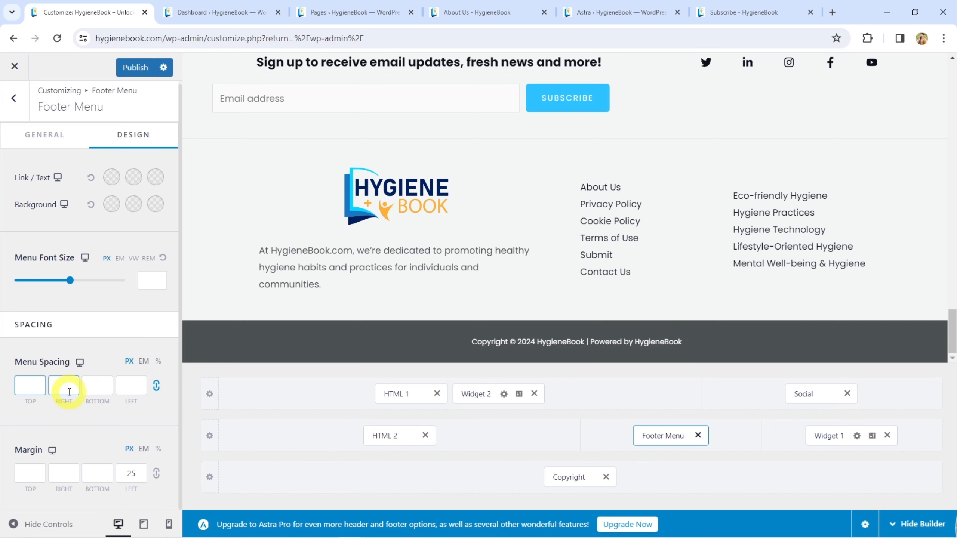
click(31, 136)
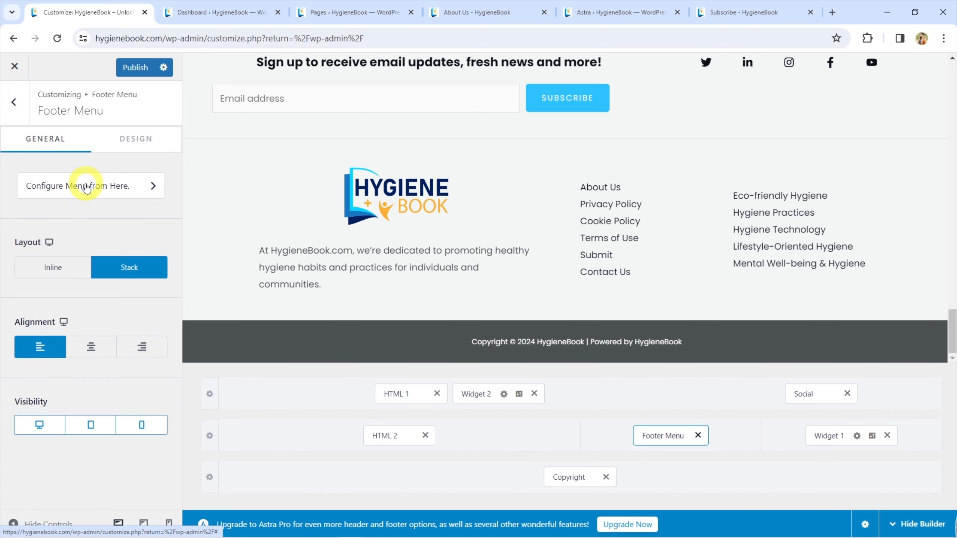
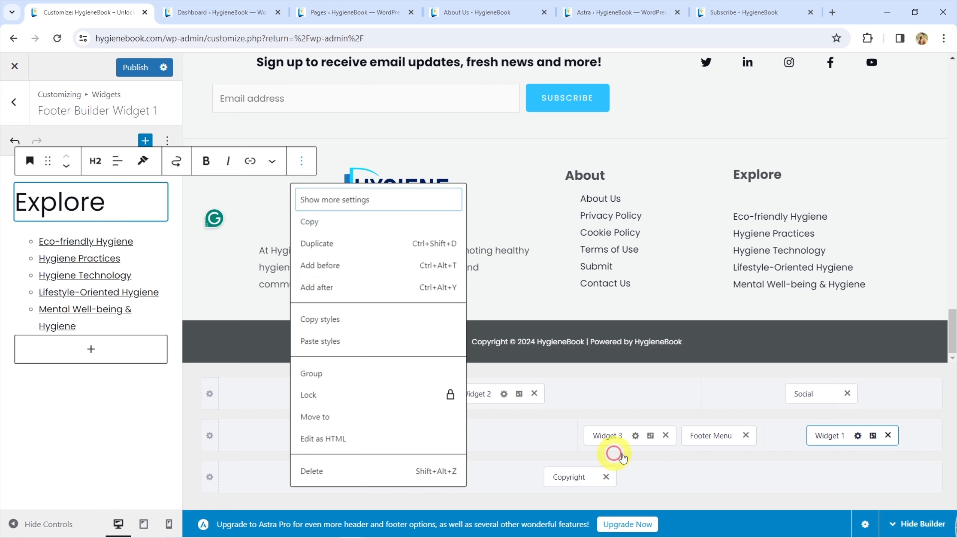
Step: Delete the Explore heading from Widget 1 and add Widget 4 ahead of it in the primary footer's last column
click(780, 437)
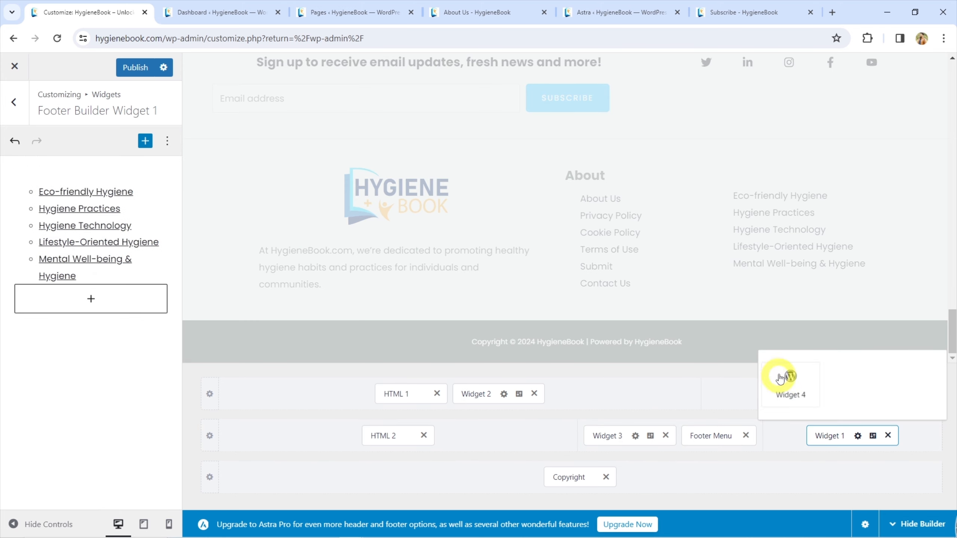
click(790, 378)
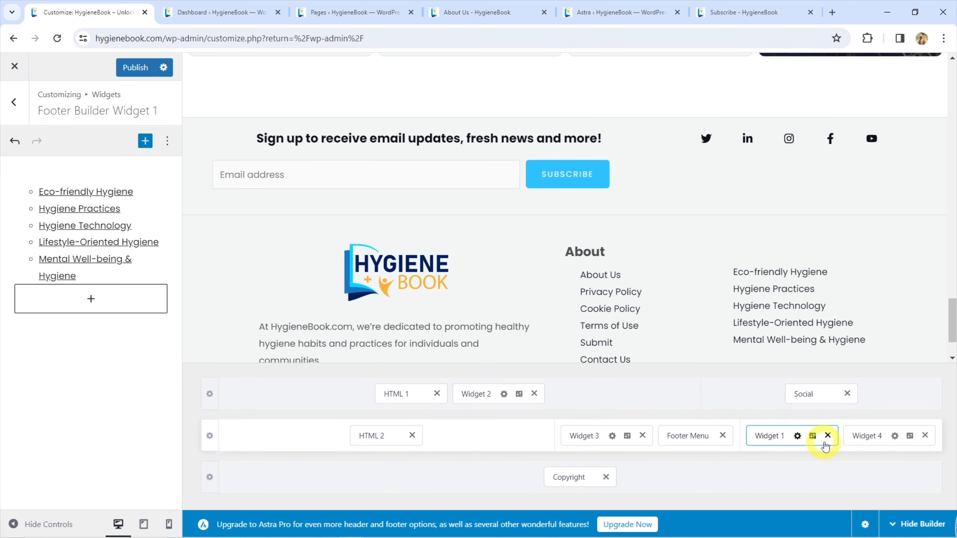
click(866, 435)
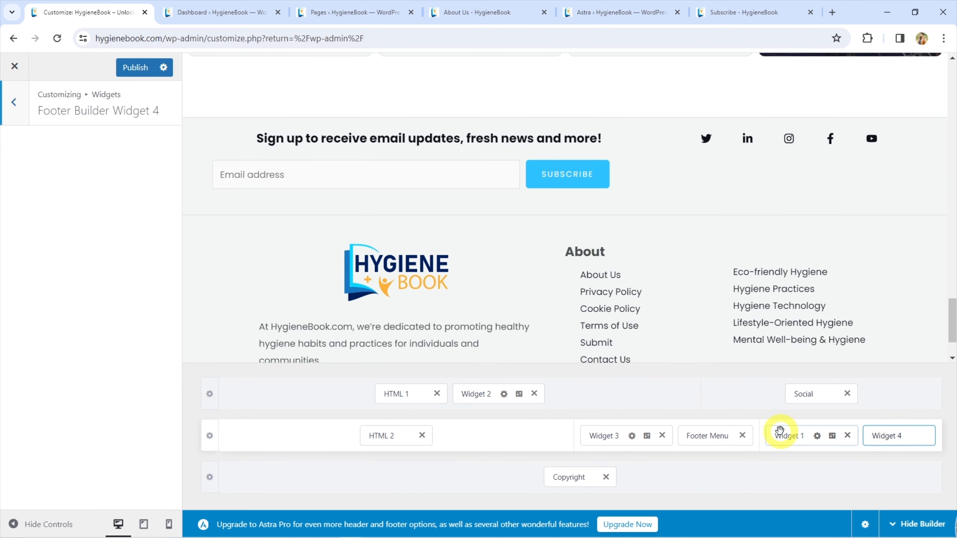
click(791, 436)
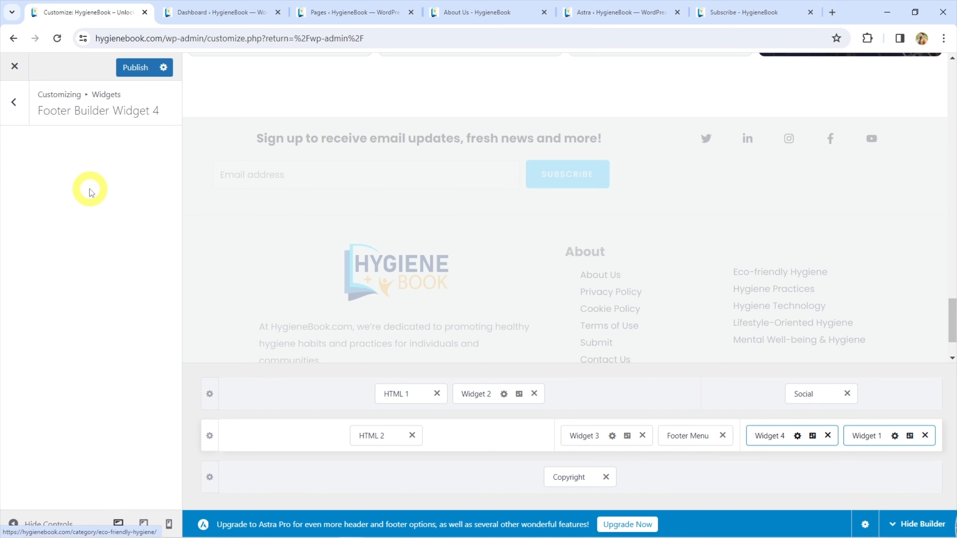
Step: Add a heading block reading "Explore" to Widget 4
click(91, 192)
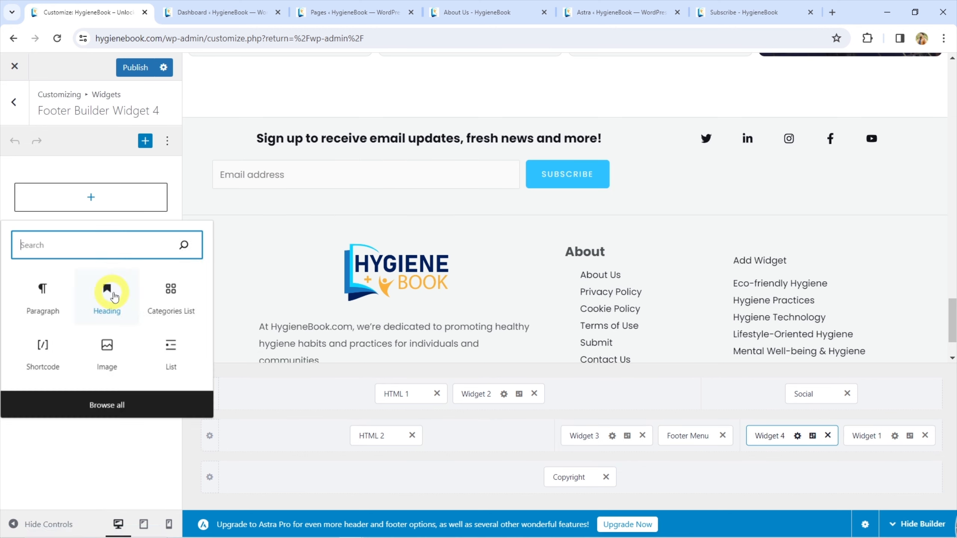
click(105, 293)
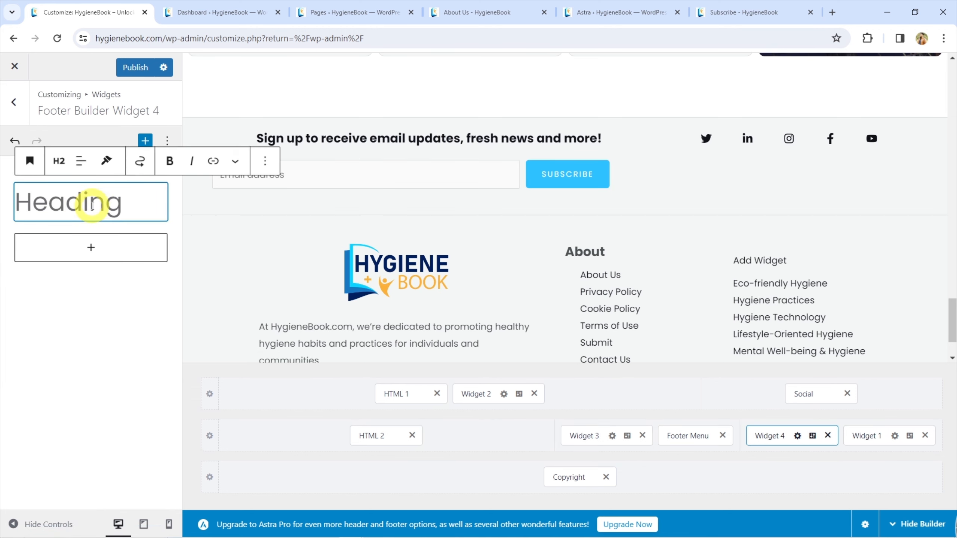
text(Explore)
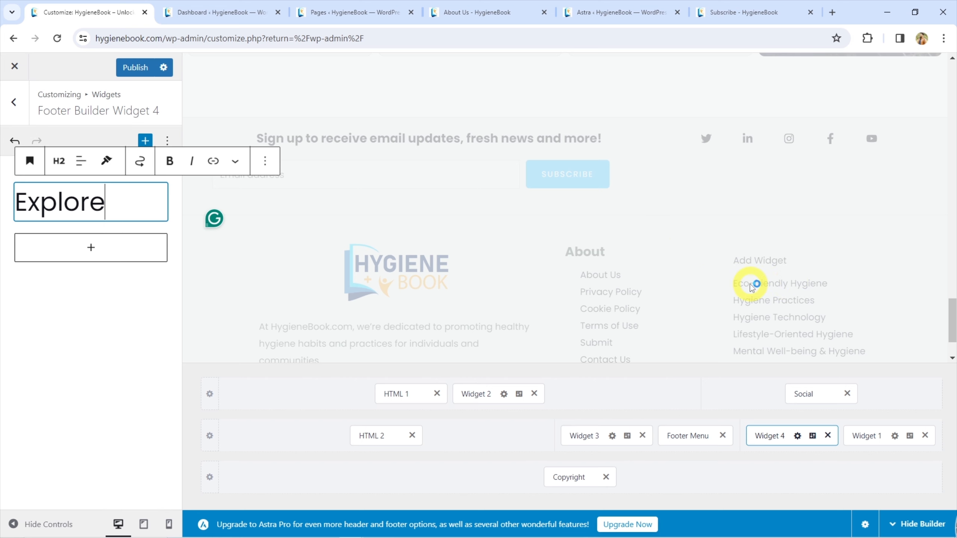
Step: Clear the Footer Menu's left margin in its design settings
drag(951, 300, 952, 331)
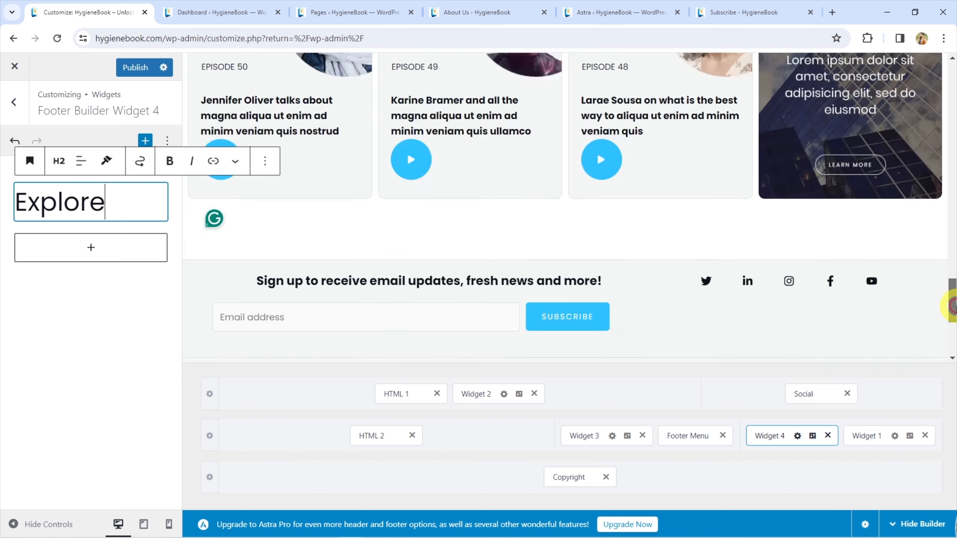
click(558, 211)
click(132, 143)
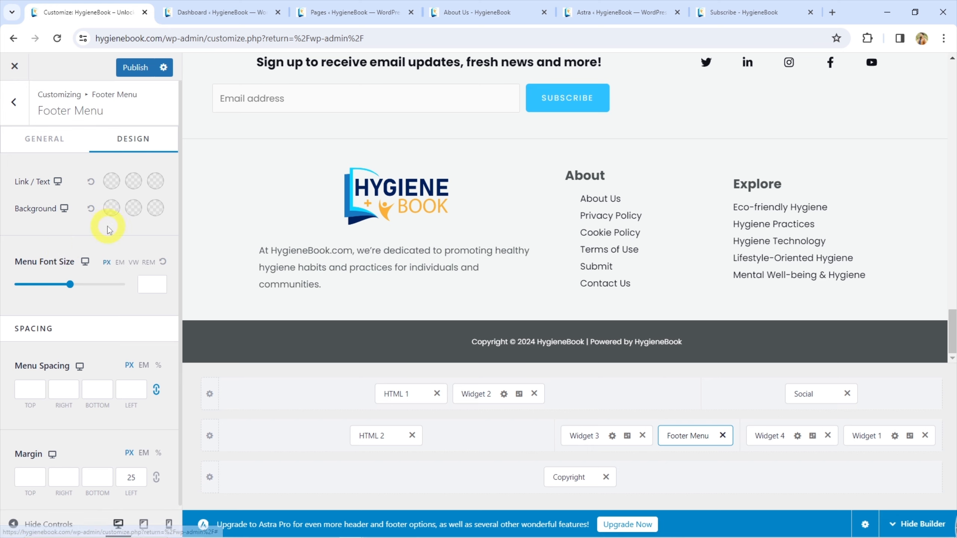
scroll(120, 376, down, 1)
drag(124, 477, 154, 476)
Step: Publish the footer changes, reload the Customizer and reopen the Footer Builder
click(122, 71)
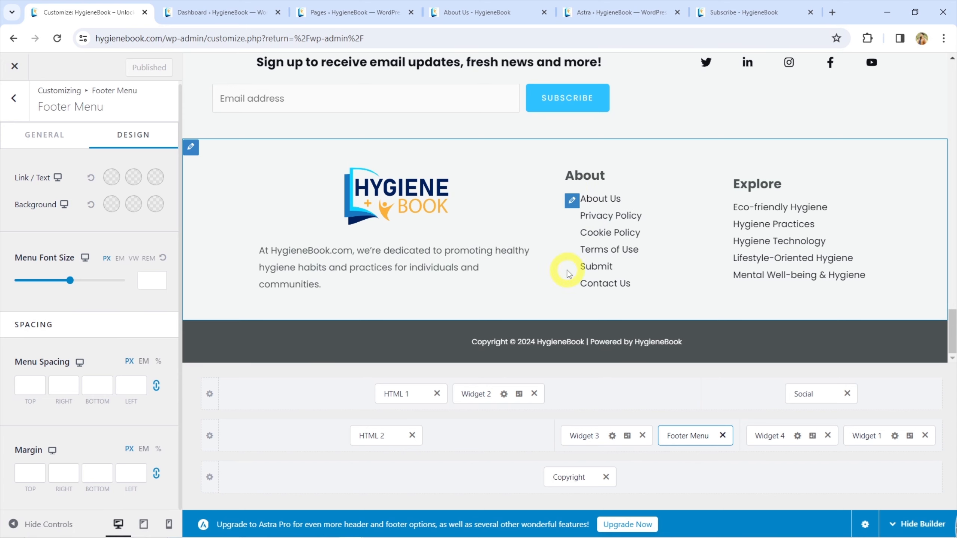
click(58, 38)
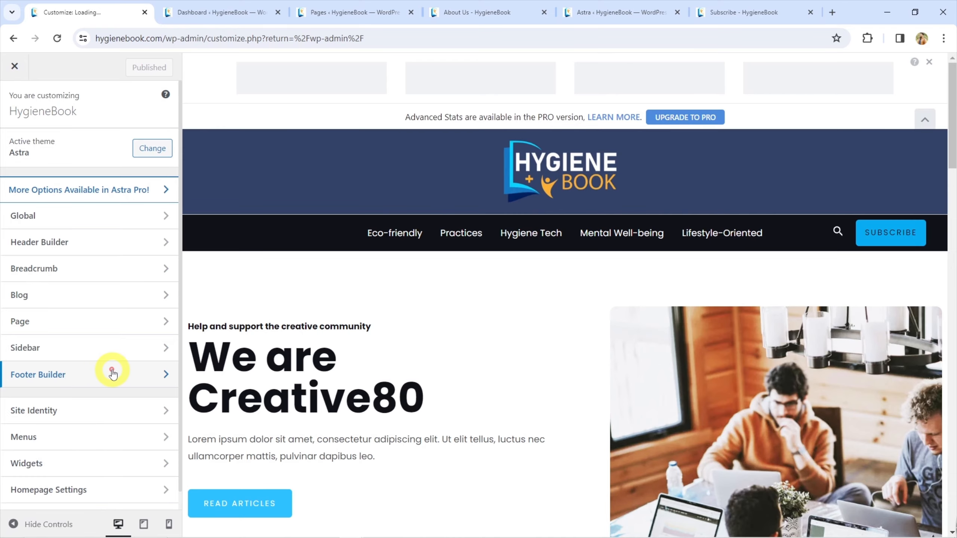
click(109, 373)
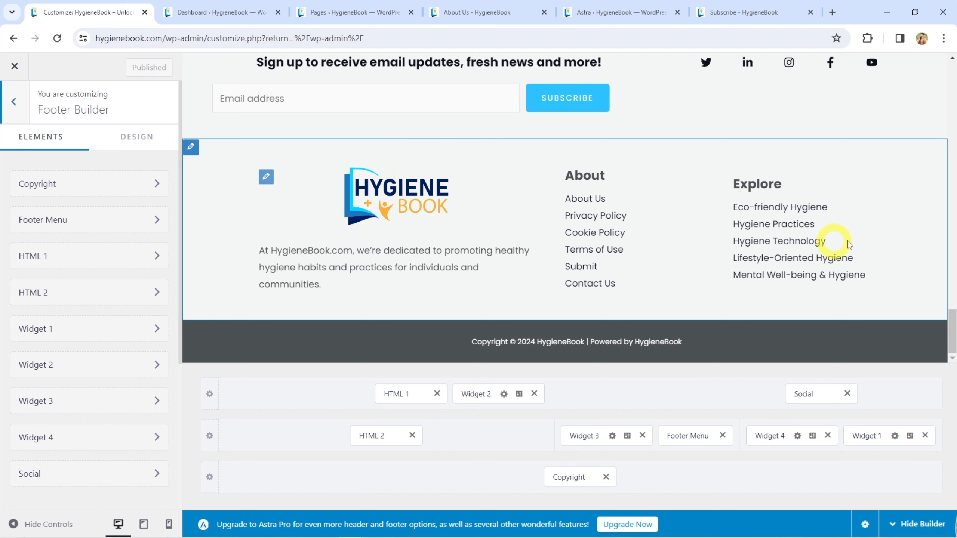
Step: Left-align the logo image in the HTML 2 element's content
click(270, 183)
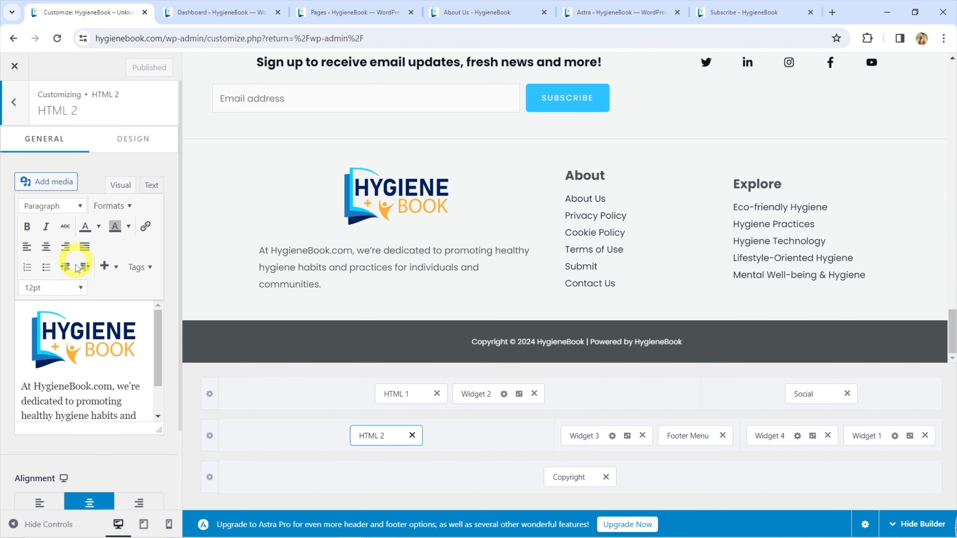
click(76, 335)
click(144, 349)
click(82, 324)
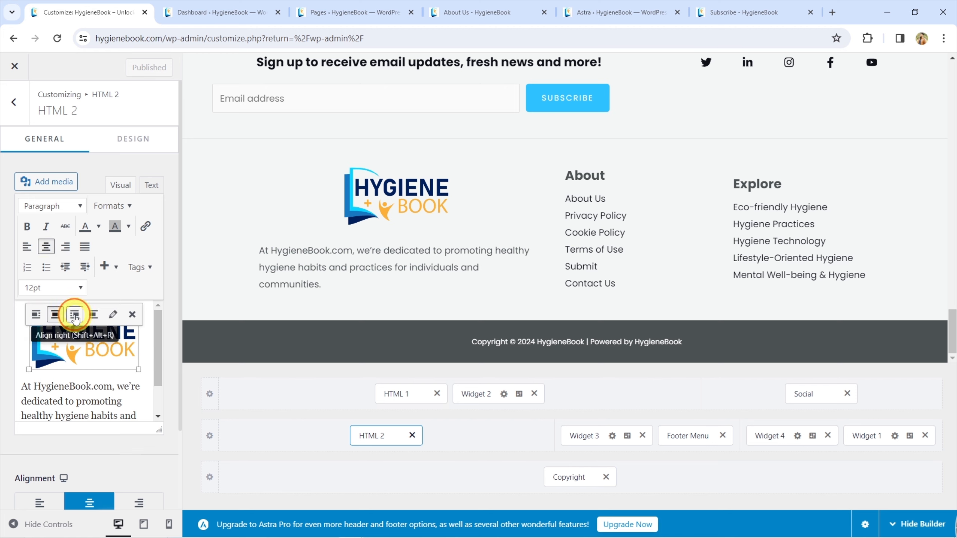
click(36, 314)
click(143, 345)
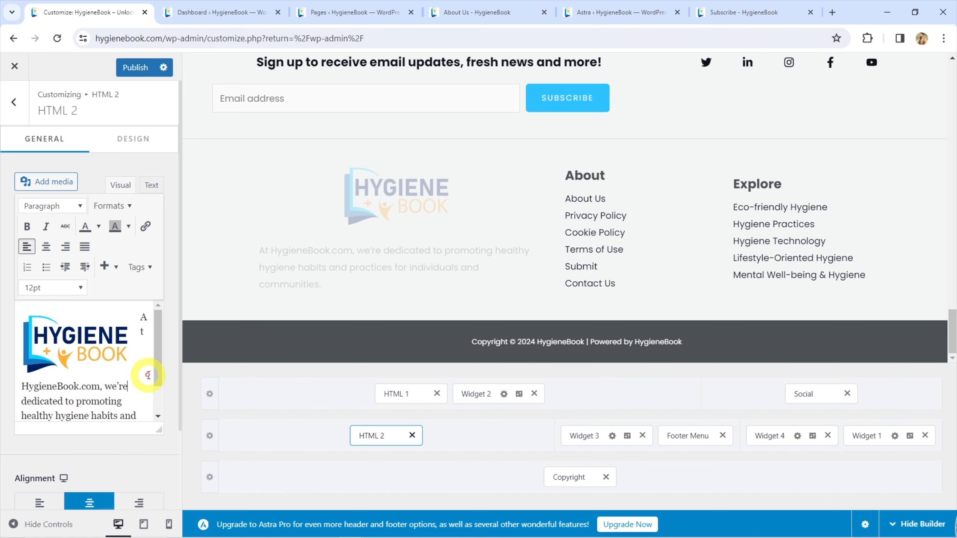
click(127, 351)
click(139, 358)
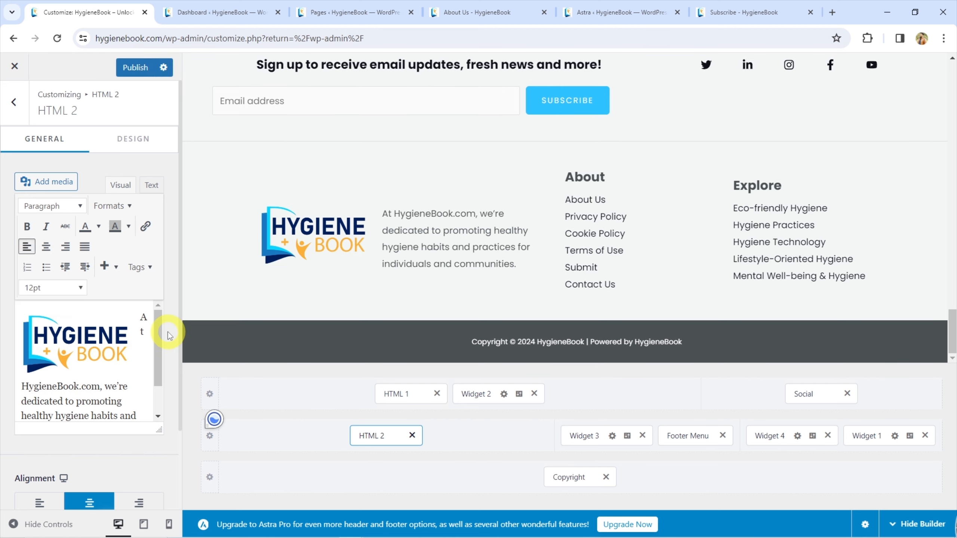
Step: Move the HTML 2 description text onto its own line below the left-aligned logo
key(Return)
key(Return)
key(Return)
key(BackSpace)
Step: Enlarge the logo in HTML 2 slightly, keeping its proportions
click(57, 335)
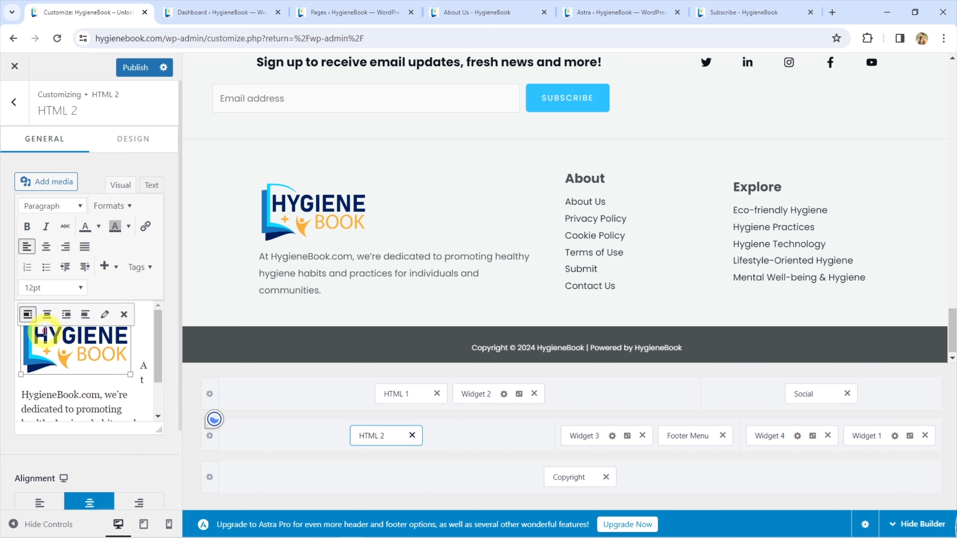
drag(20, 374, 22, 379)
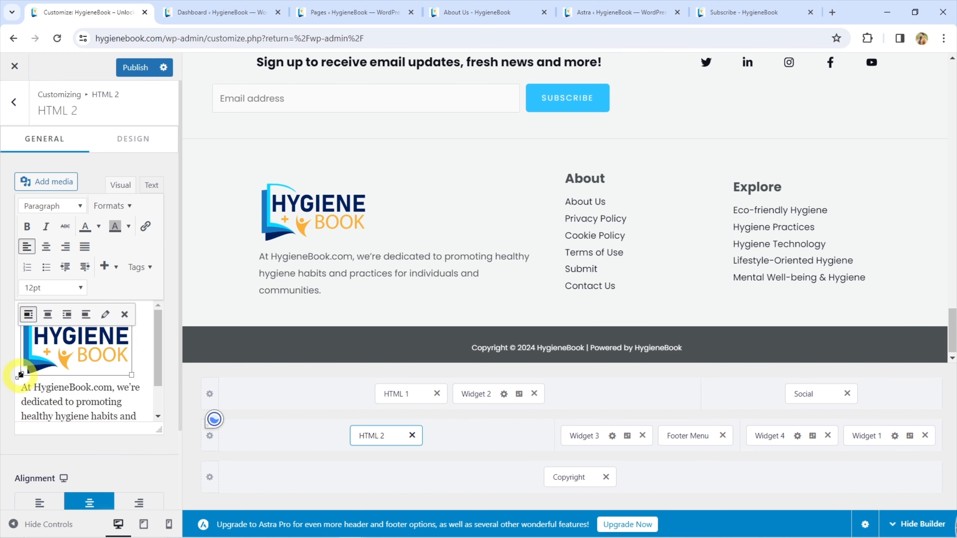
click(26, 394)
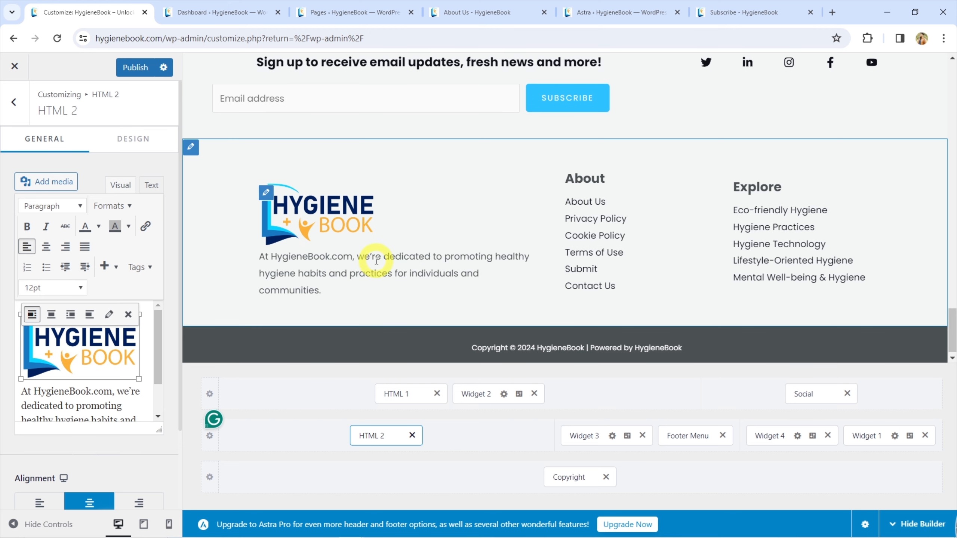
Step: Replace the HTML 2 description with the About Us passage from "At HygieneBook.com, we believe" through "prioritize hygiene"
click(489, 12)
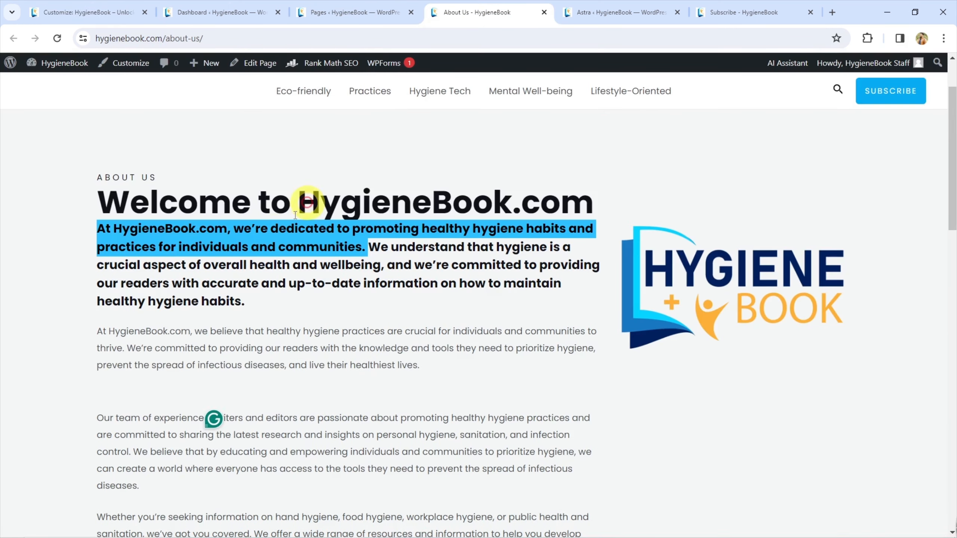
click(426, 249)
drag(593, 348, 105, 327)
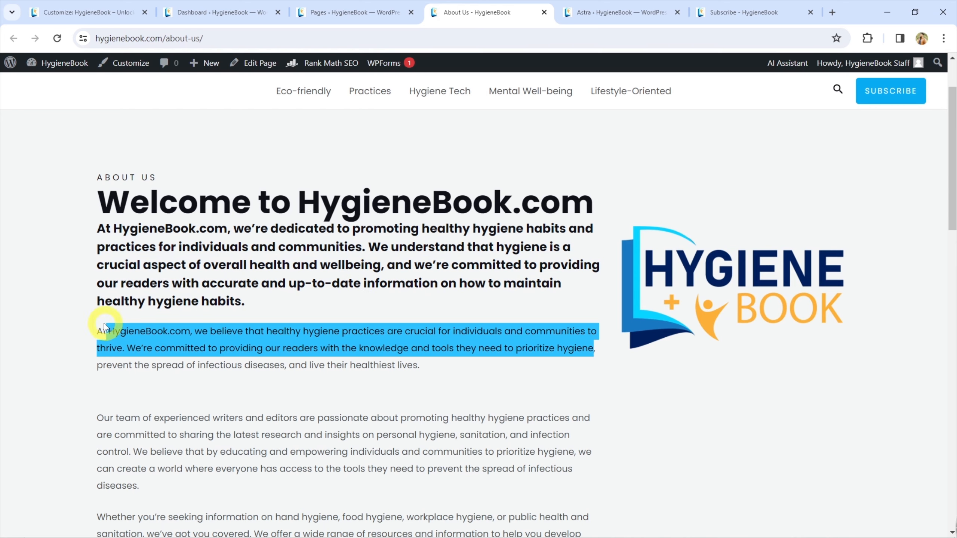
click(339, 12)
click(210, 6)
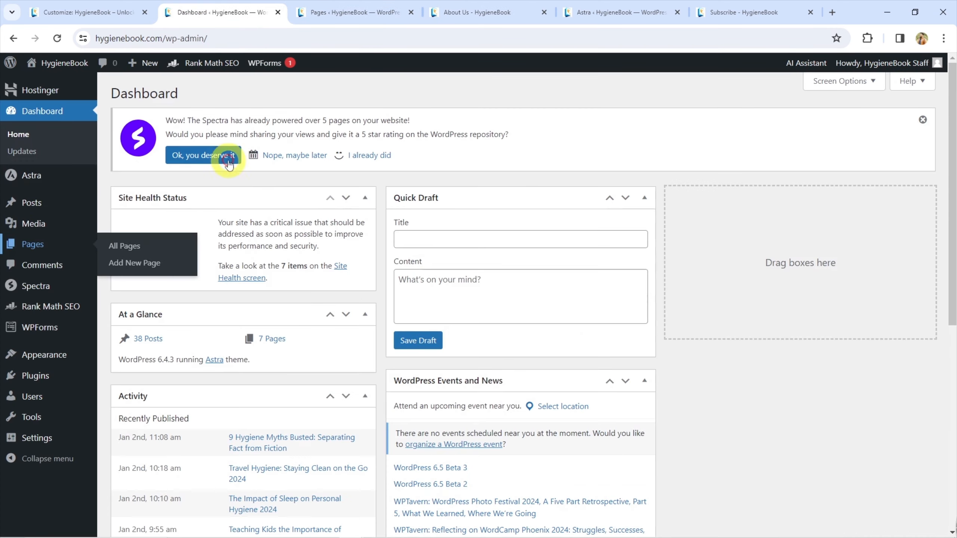
click(105, 8)
click(80, 394)
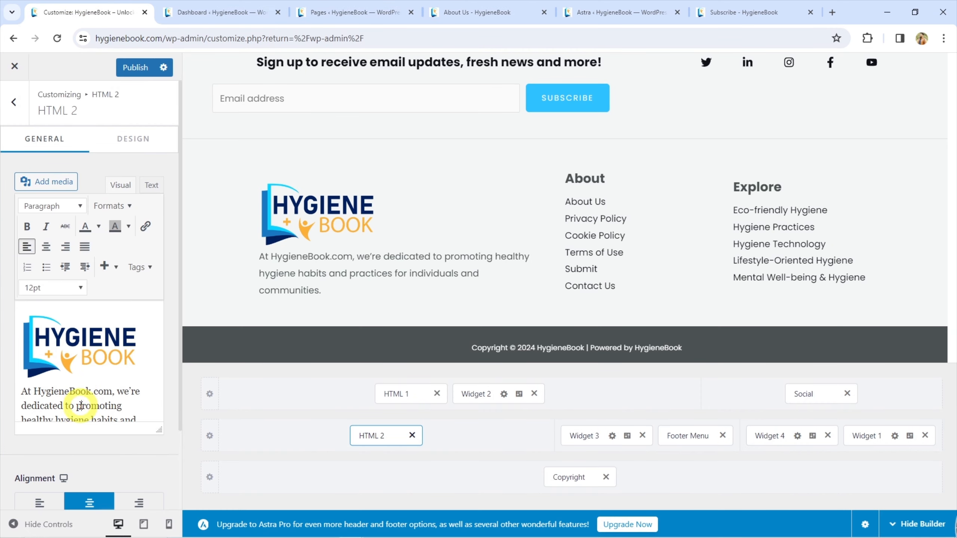
text(At HygieneBook.com, we believe that healthy hygiene practices are crucial for individuals and communities to thrive. We’re committed to providing our readers with the knowledge and tools they need to prioritize hygiene)
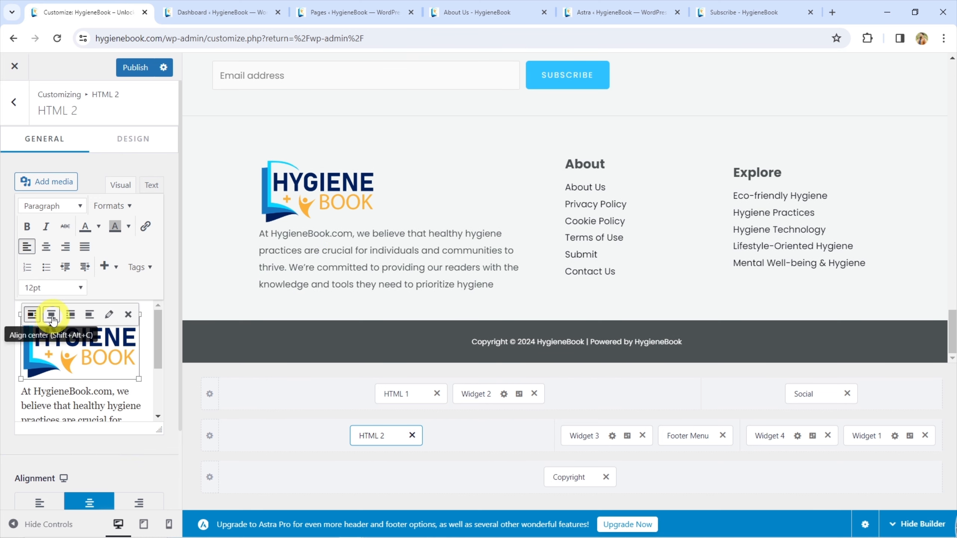
Step: Centre the logo above the HTML 2 description and remove the blank lines between them
click(52, 319)
click(60, 405)
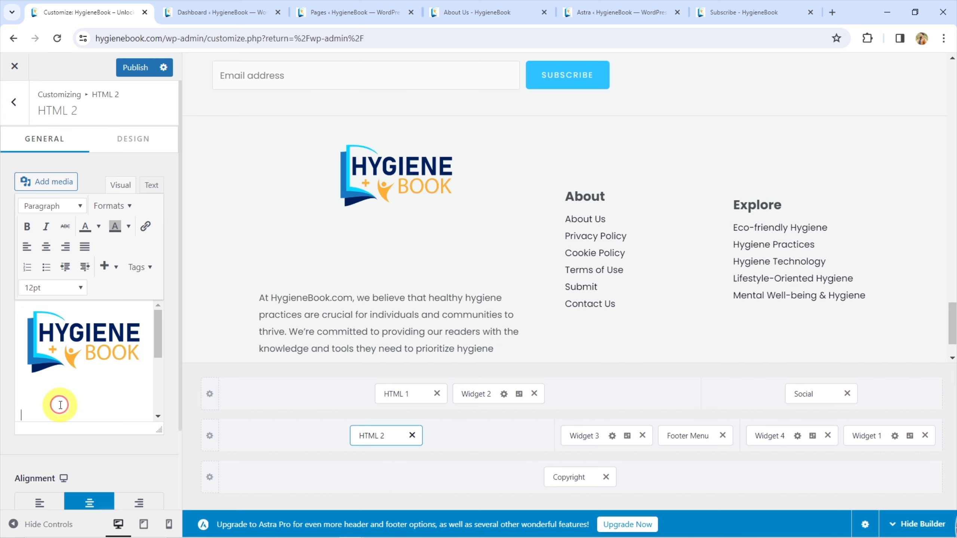
click(91, 337)
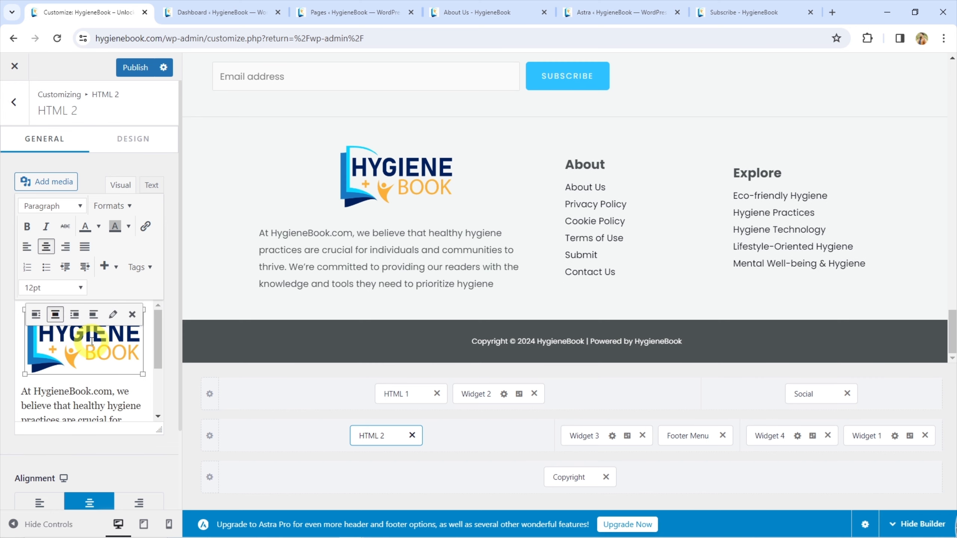
click(35, 314)
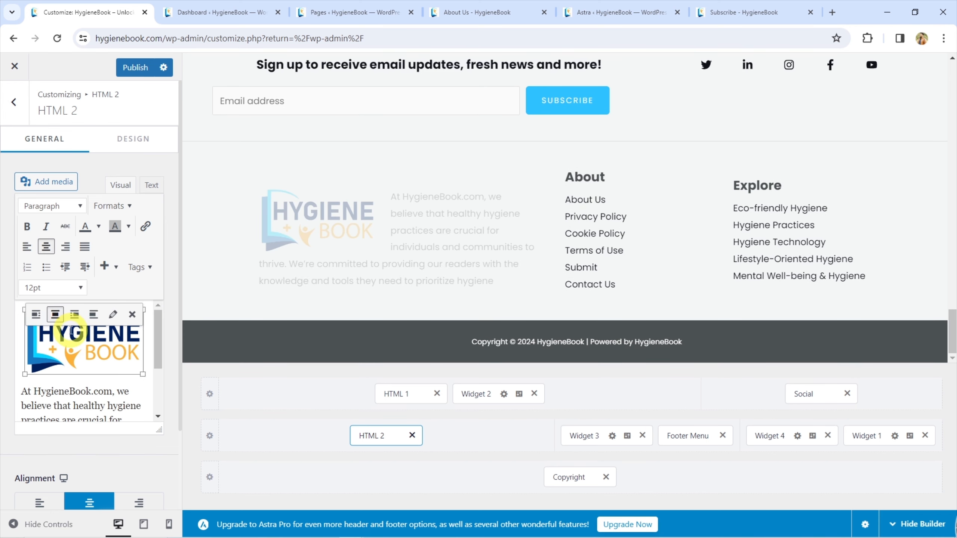
Step: Give the primary footer a light blue-grey background colour
click(211, 434)
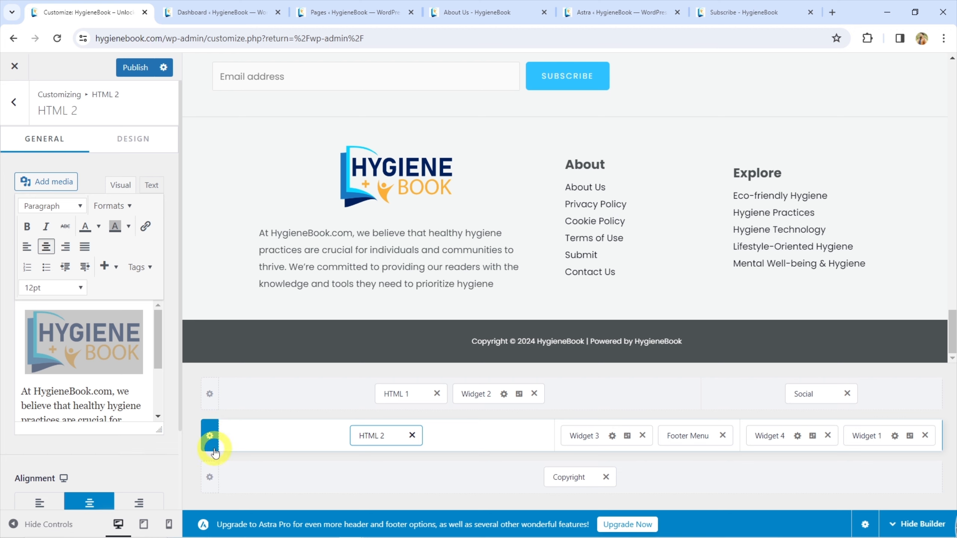
click(131, 140)
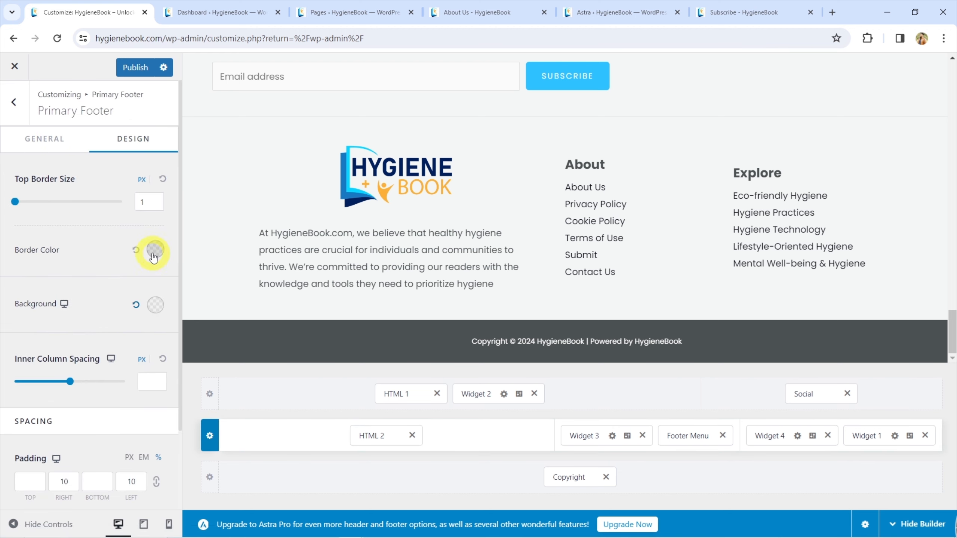
click(155, 305)
click(74, 364)
drag(34, 452, 22, 391)
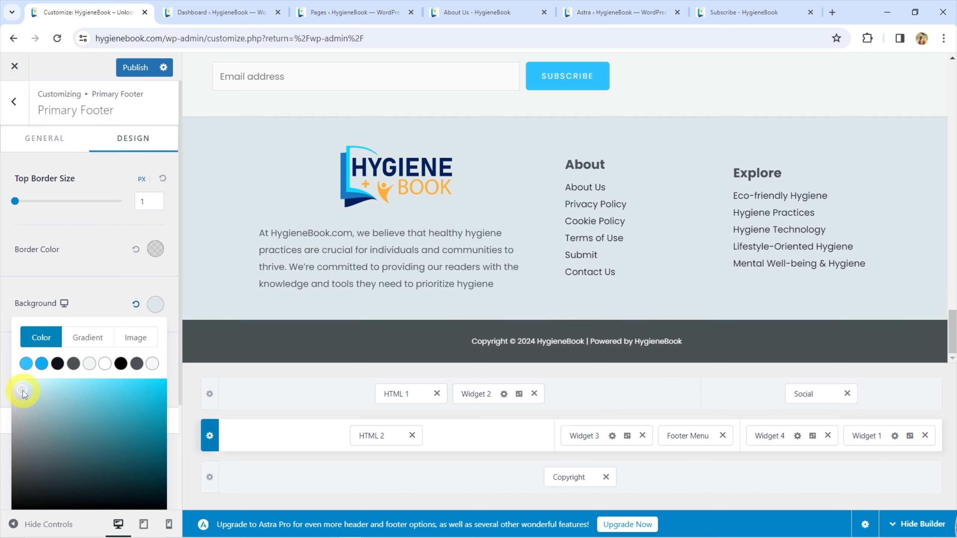
click(40, 366)
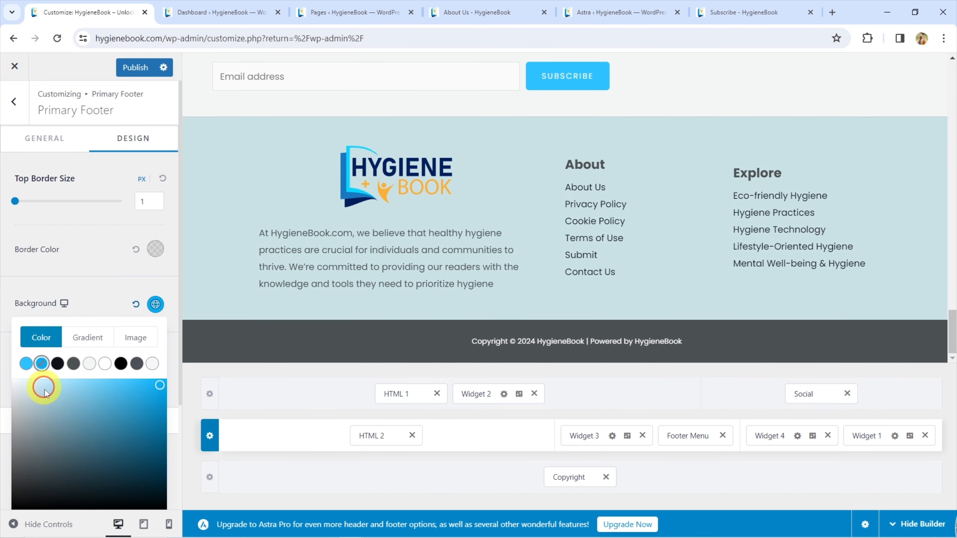
drag(157, 386, 36, 381)
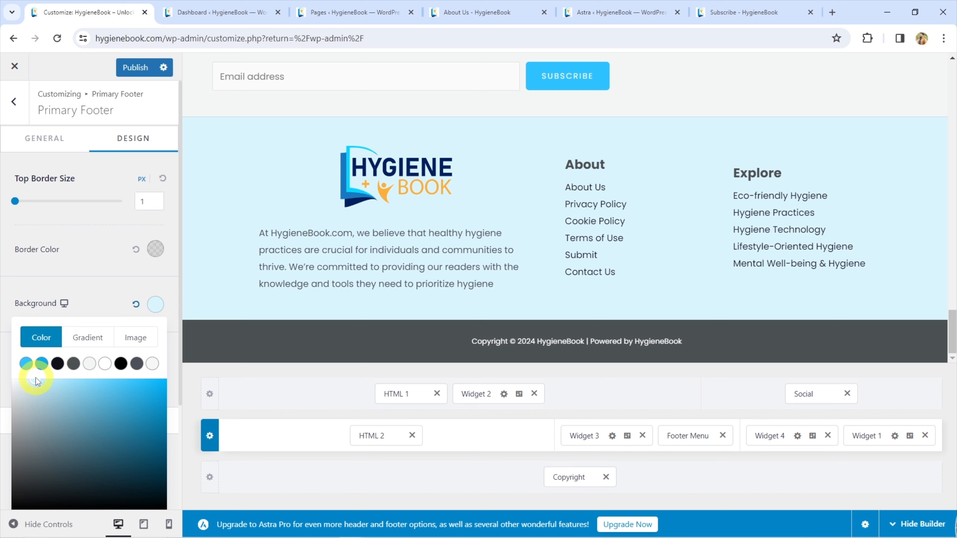
drag(37, 385, 23, 398)
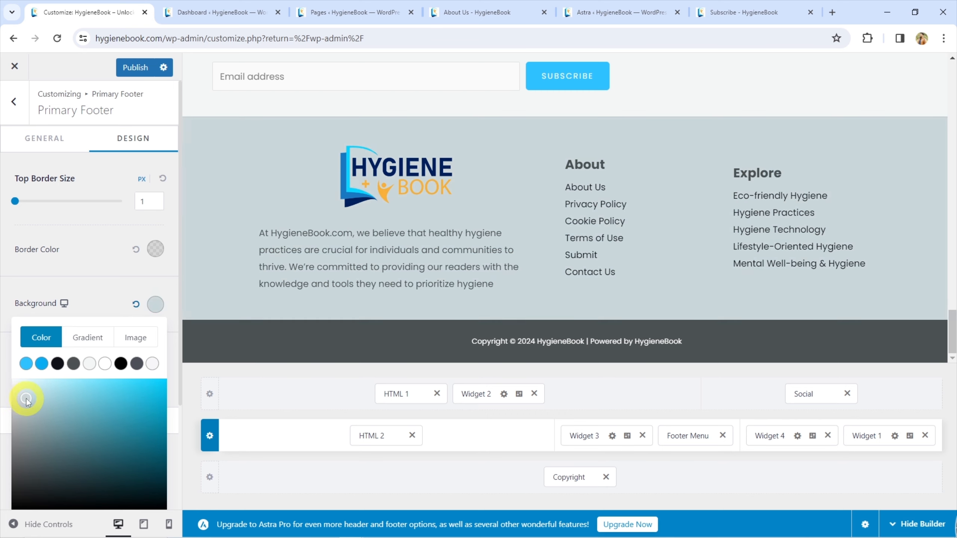
Step: Try a single-column above footer, and restore two columns with the wider first column and stacked inner elements
scroll(493, 241, up, 4)
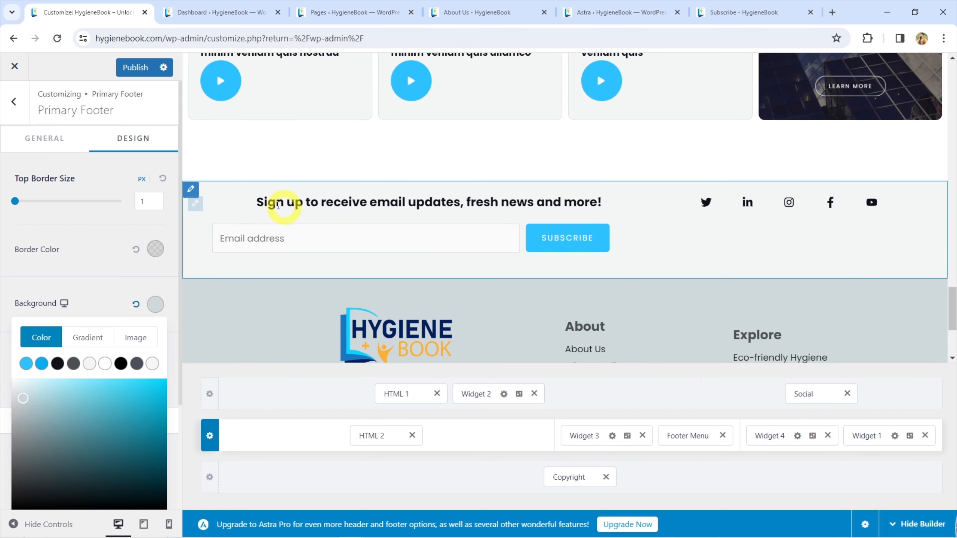
click(208, 394)
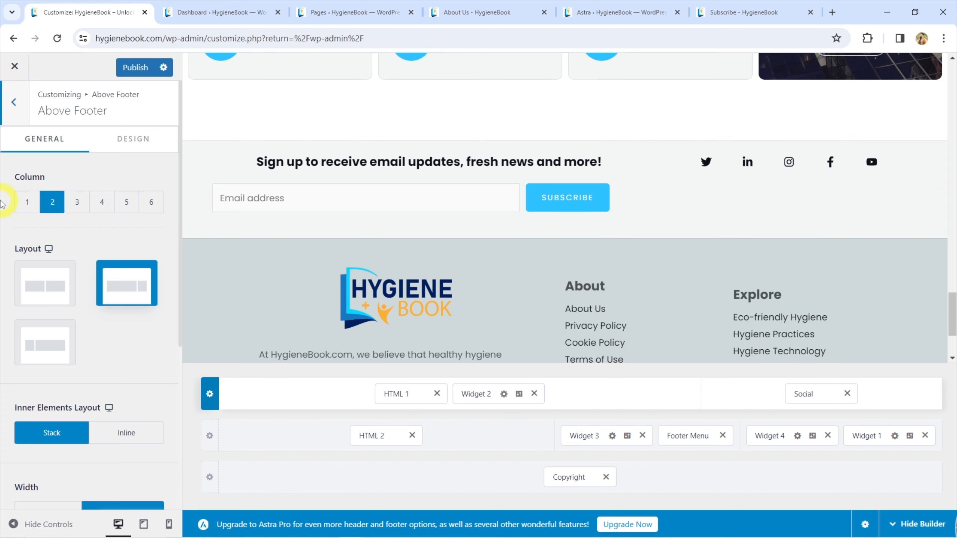
click(26, 203)
click(51, 202)
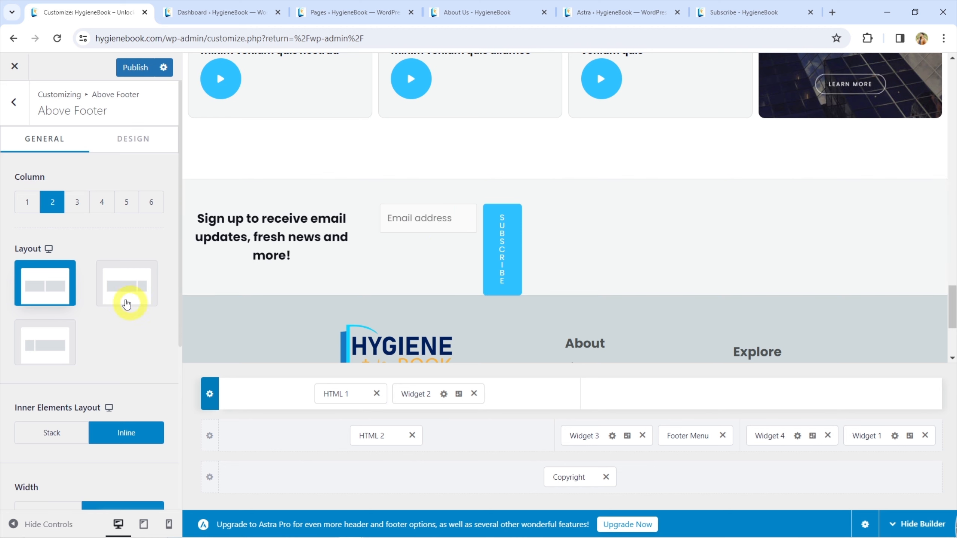
click(131, 286)
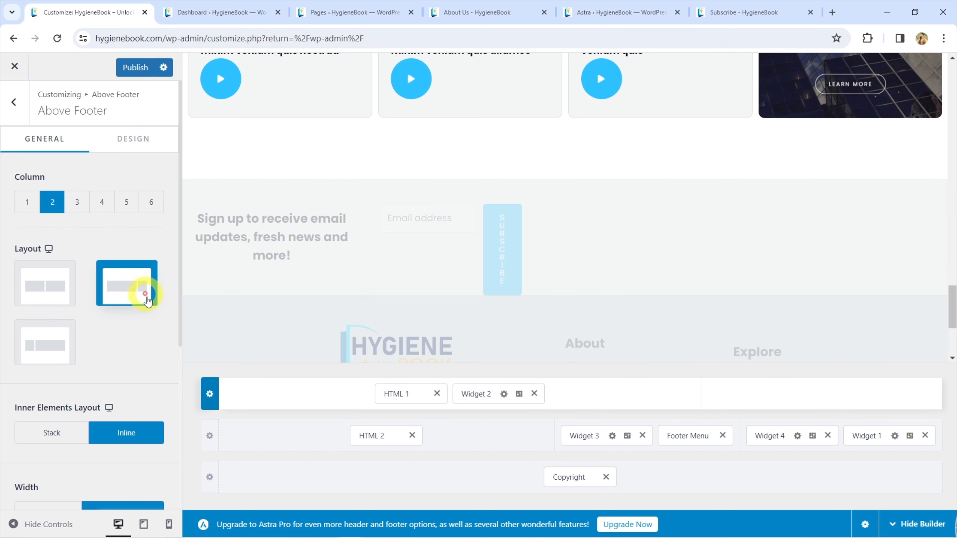
click(84, 424)
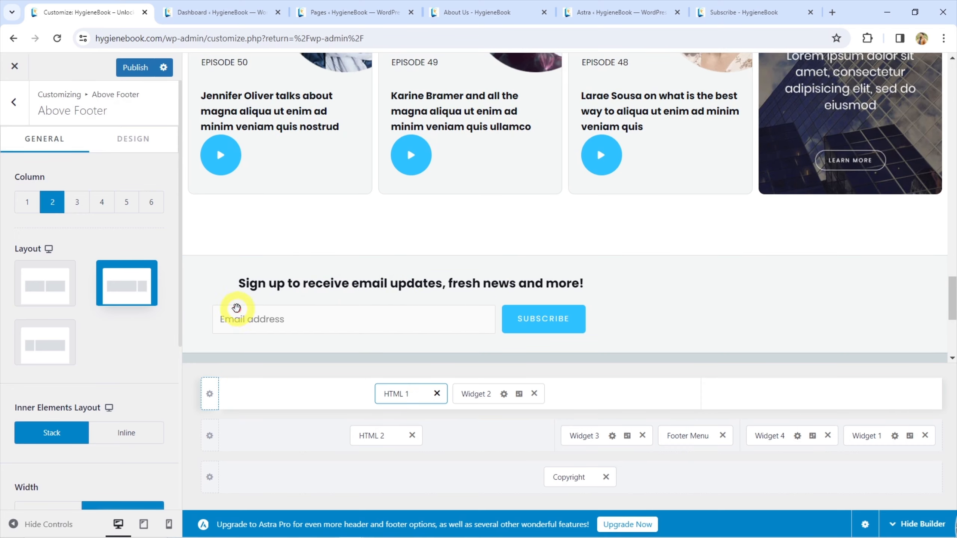
Step: Switch to ChatGPT and ask it to write a few words to add in the subscribe section
click(666, 33)
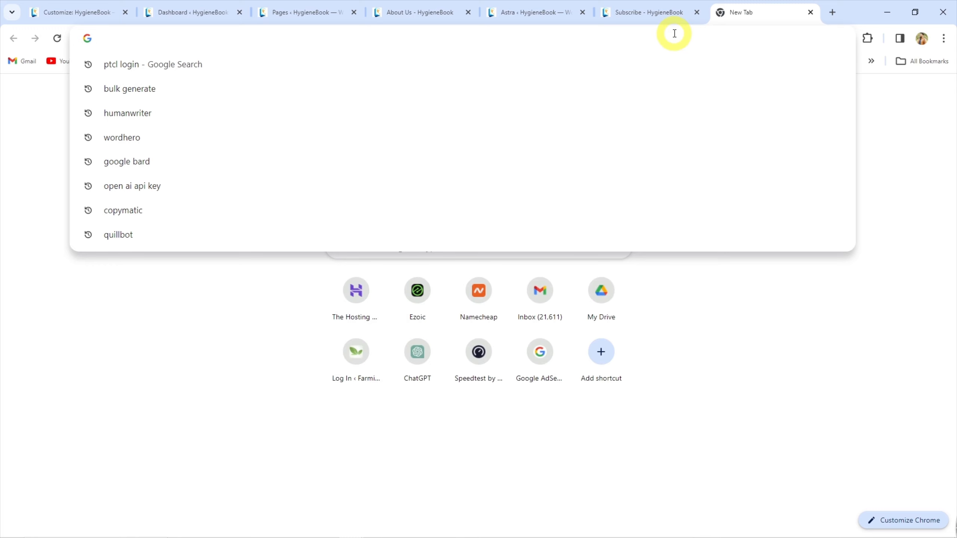
text(chat.openai.com)
key(Return)
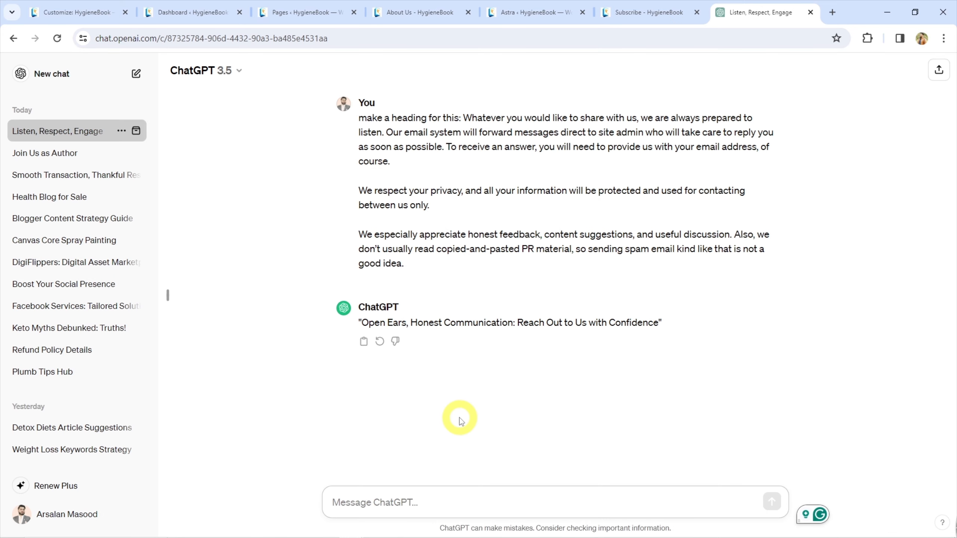
text(write few words to add in subr)
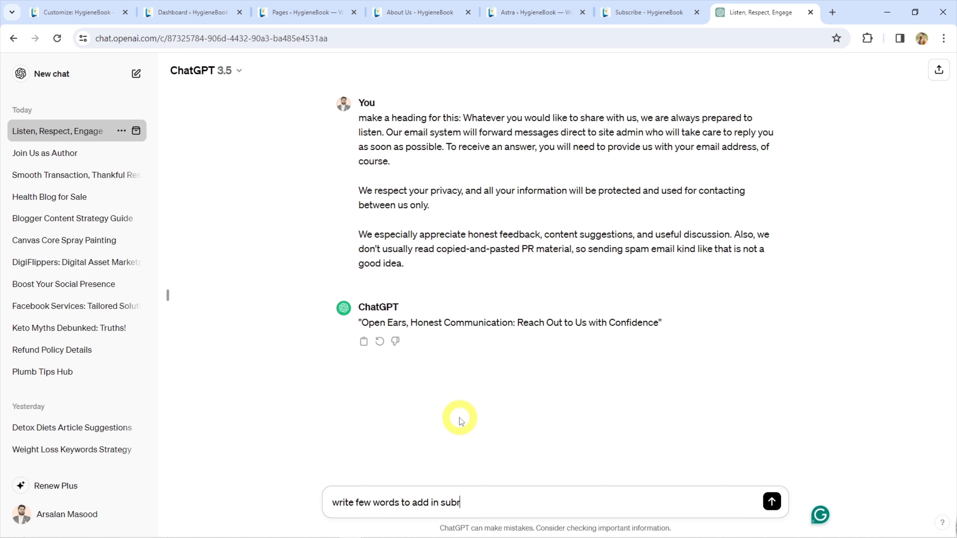
text(ibe sec)
text(ection)
key(Return)
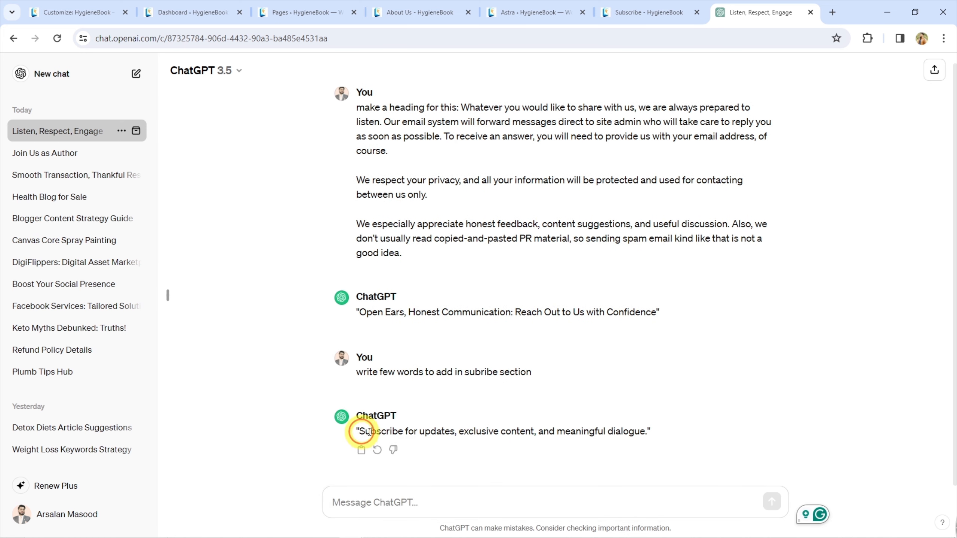
Step: Replace the HTML 1 heading with ChatGPT's line "Subscribe for updates, exclusive content, and meaningful dialogue."
drag(360, 431, 648, 425)
key(ctrl+c)
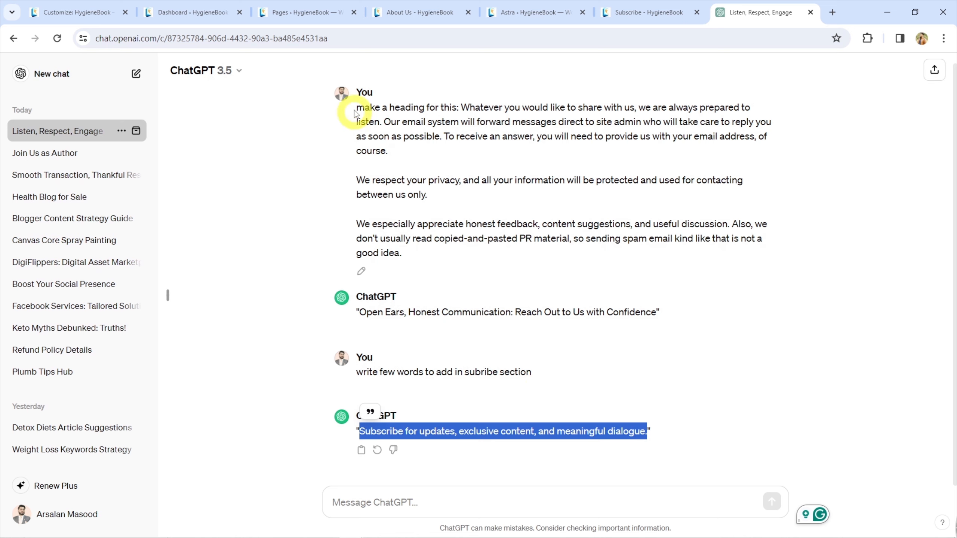
drag(355, 107, 658, 315)
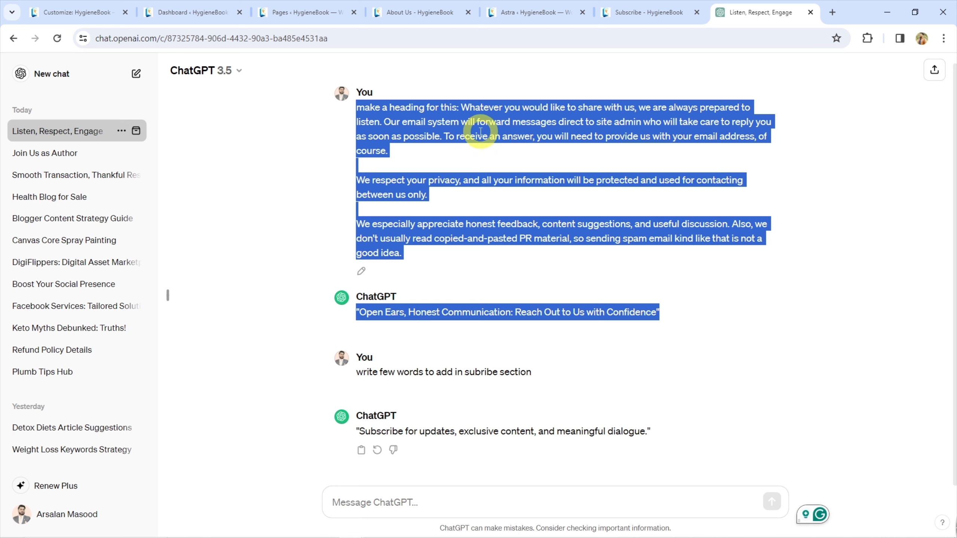
click(192, 12)
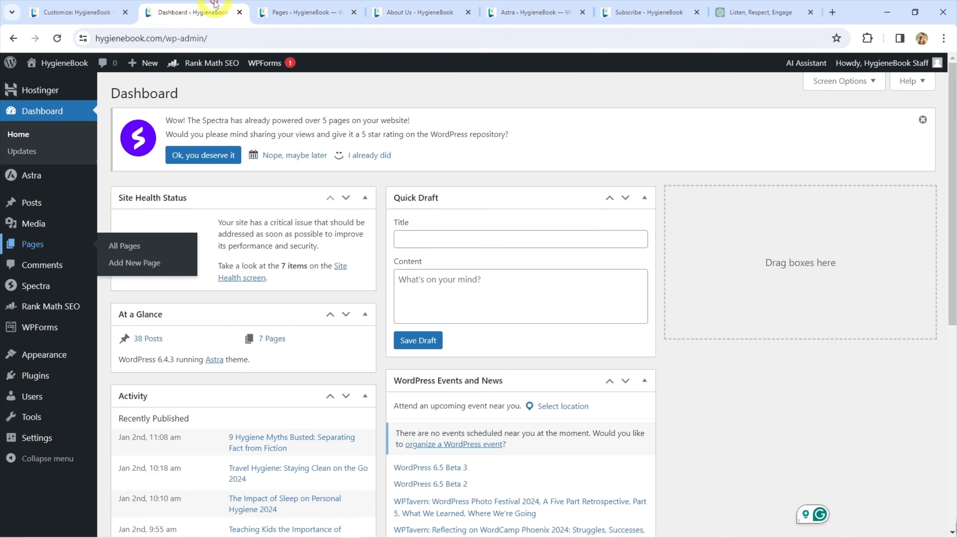
click(78, 12)
key(ctrl+a)
key(ctrl+v)
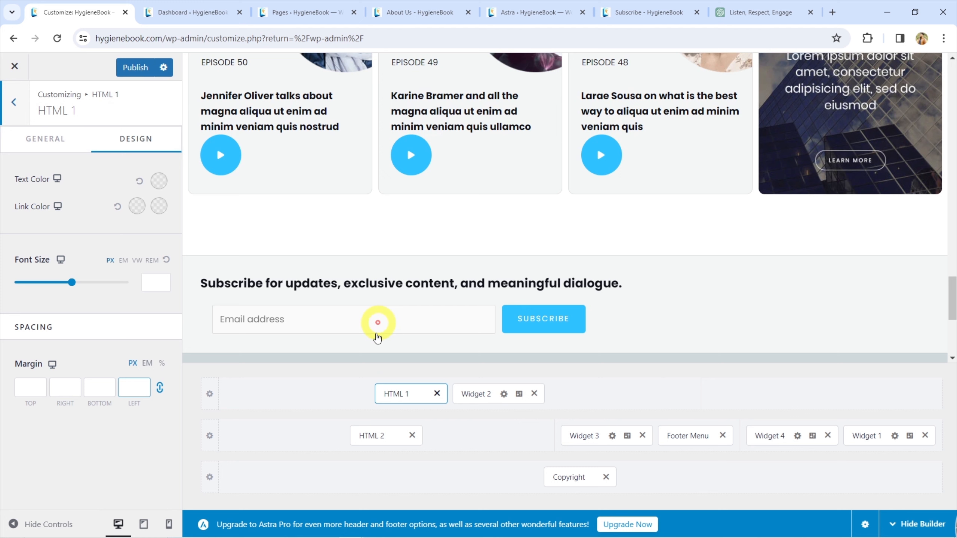
Step: Add the Social element to the empty second column of the above footer
click(377, 328)
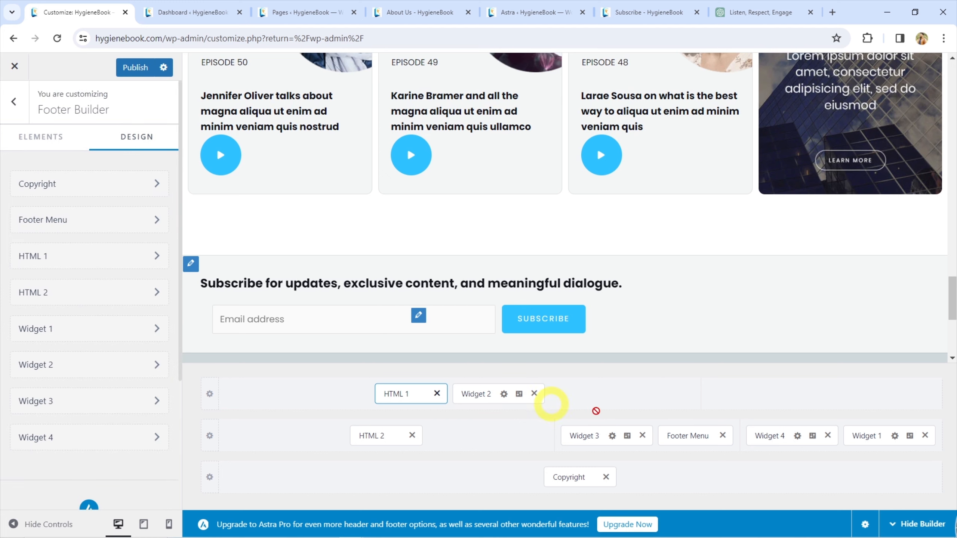
click(750, 400)
click(821, 393)
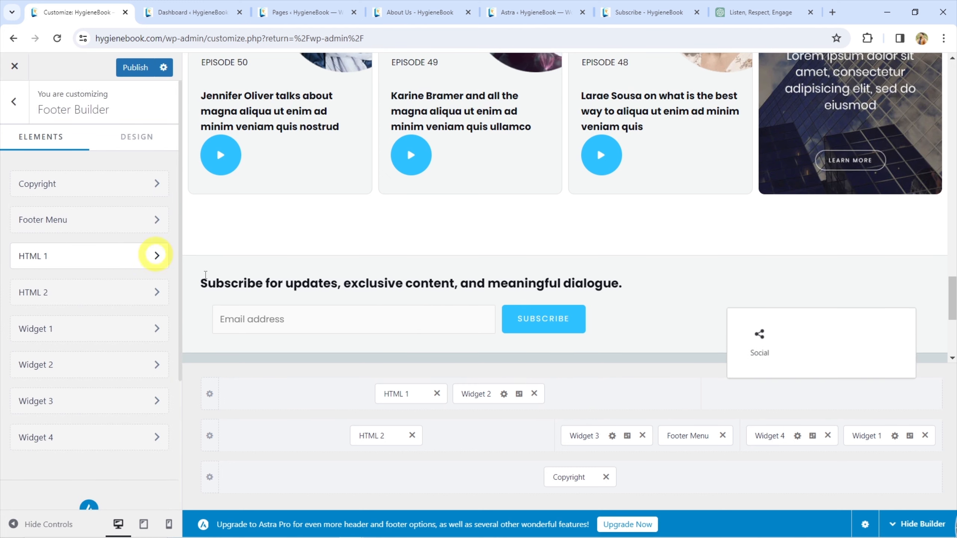
click(756, 354)
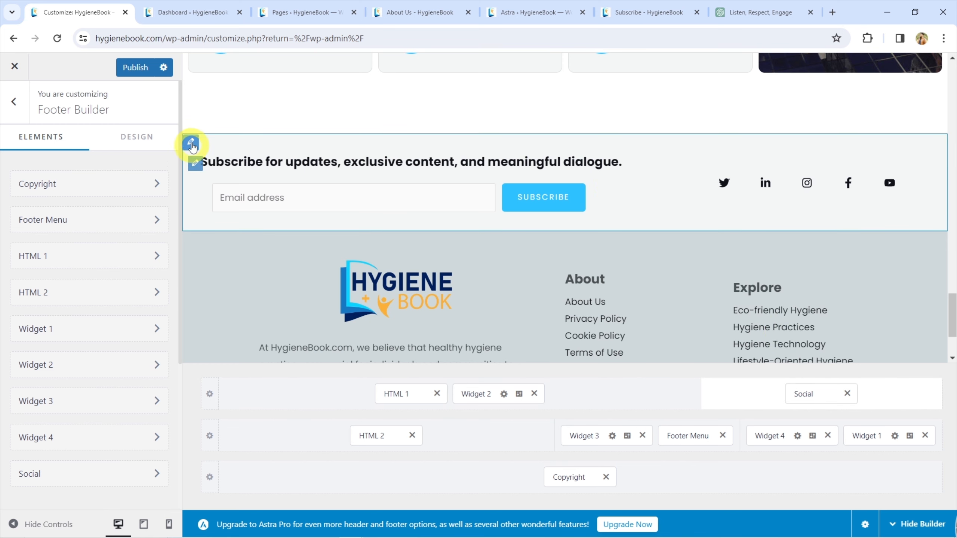
Step: Set the above footer to Full Width and its height to 173 px
scroll(207, 164, down, 1)
scroll(207, 165, up, 3)
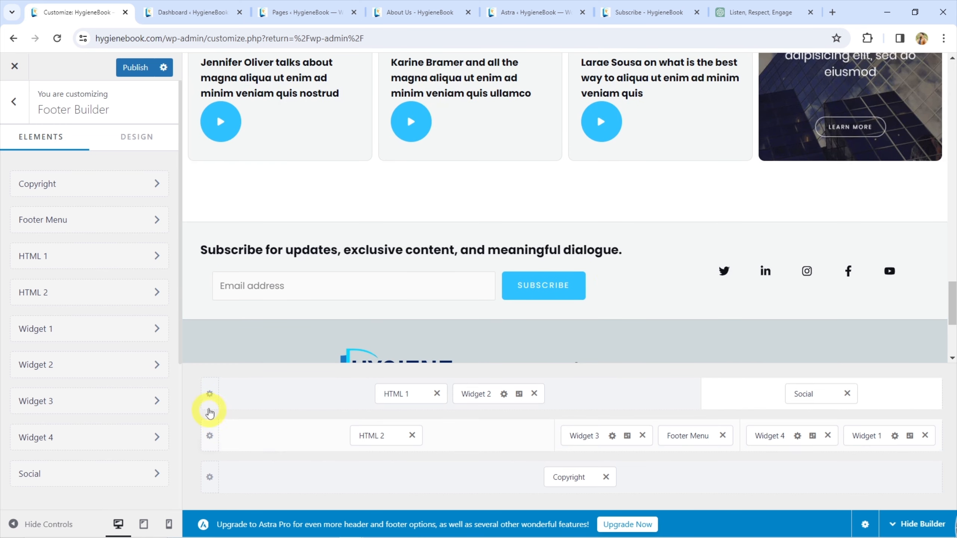
click(210, 393)
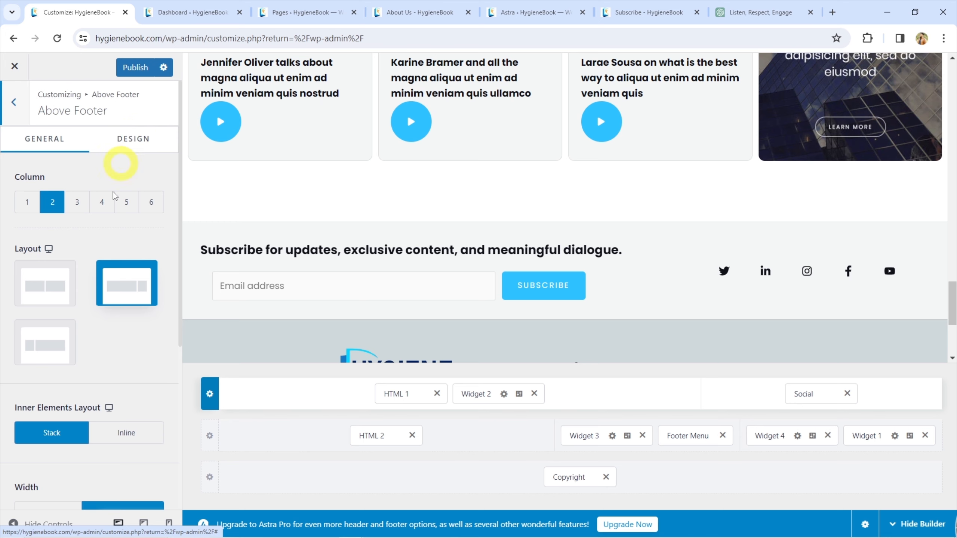
scroll(85, 277, down, 2)
click(48, 392)
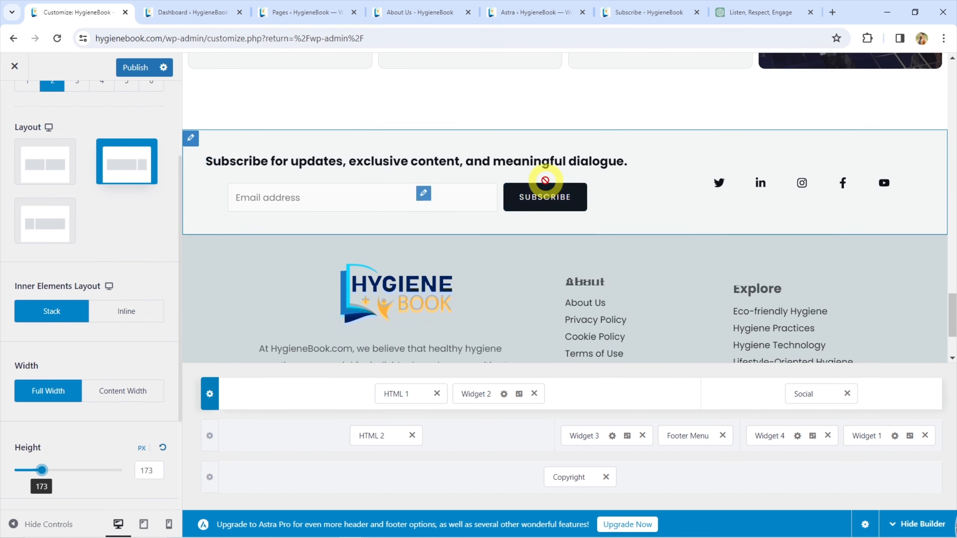
click(425, 195)
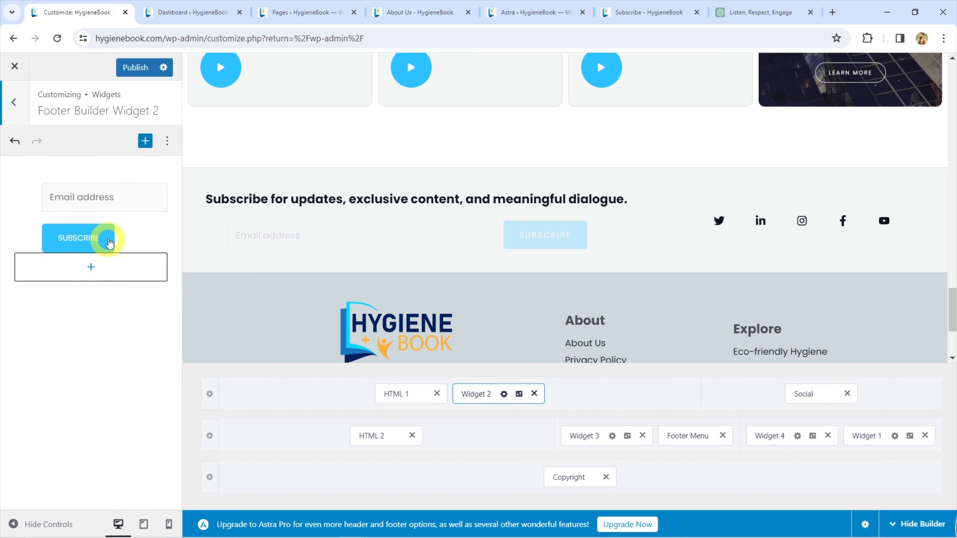
click(88, 190)
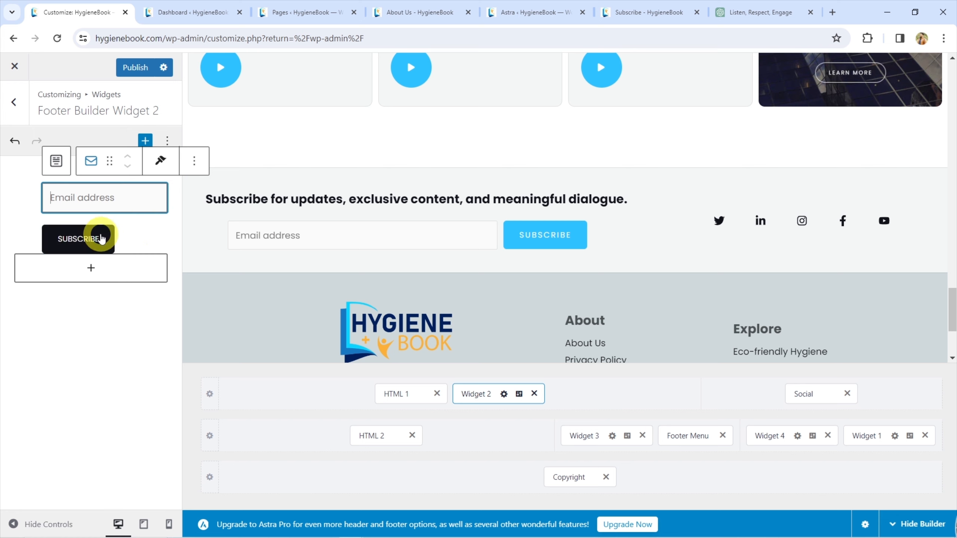
Step: Try black, bright blue and dark grey background colours for the above footer
click(209, 394)
scroll(94, 232, down, 2)
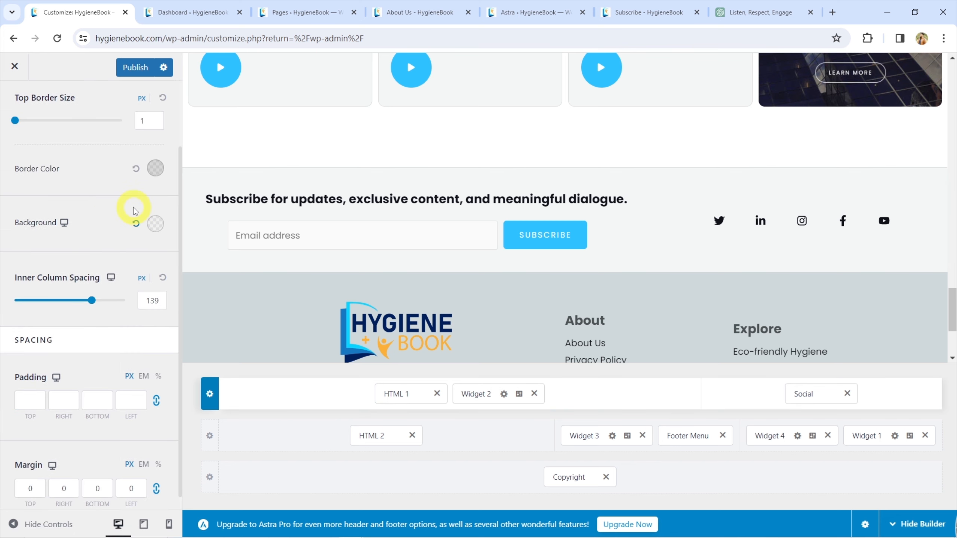
click(157, 232)
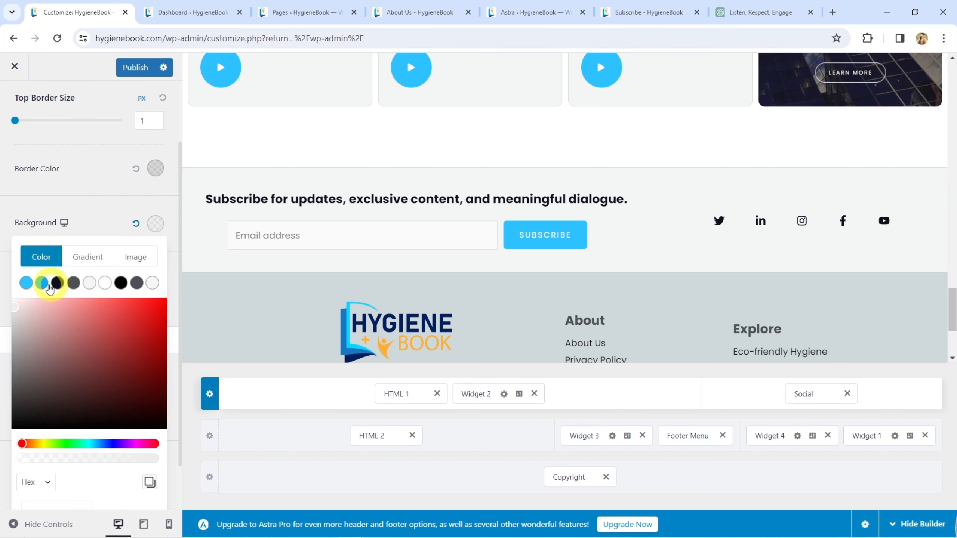
click(121, 282)
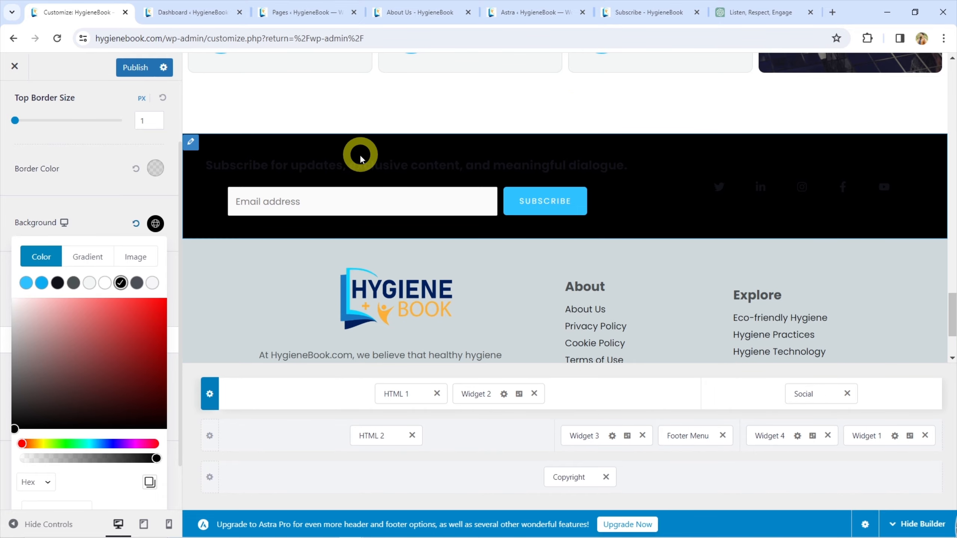
scroll(475, 187, down, 3)
scroll(475, 186, up, 1)
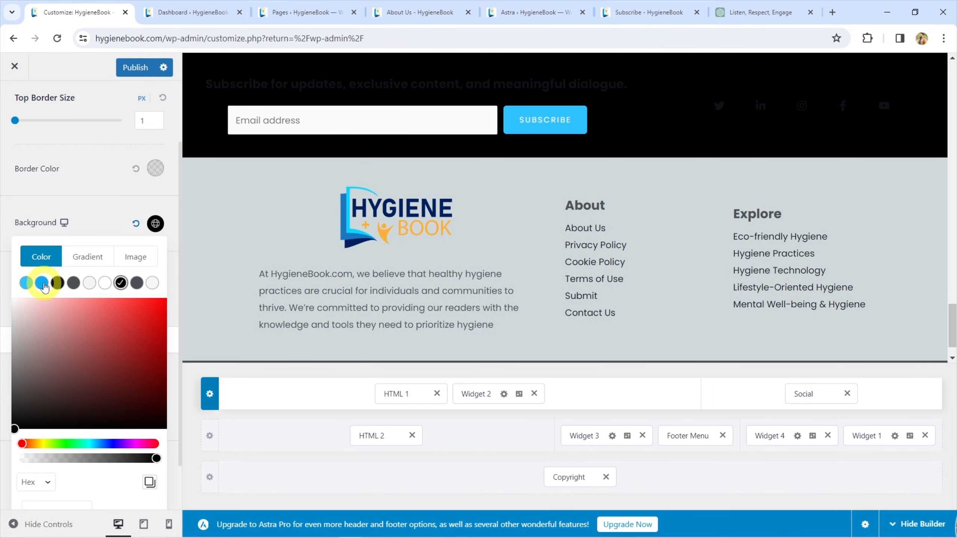
click(42, 283)
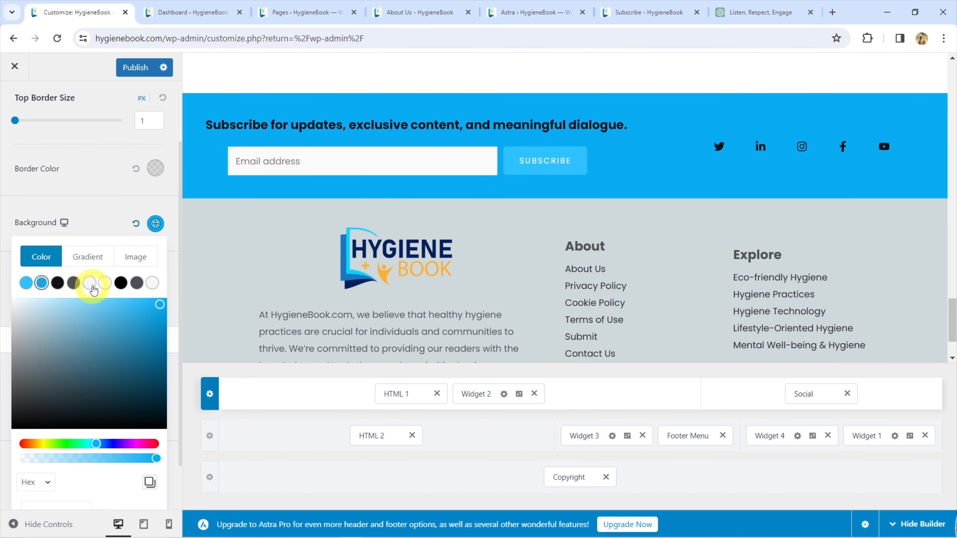
click(136, 284)
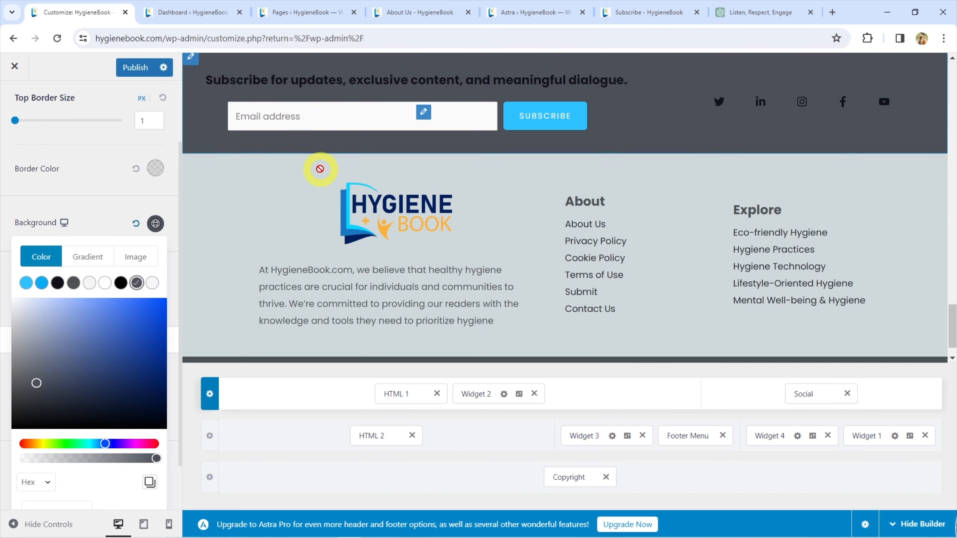
Step: Set the above footer's background colour to white and publish the customizer changes
click(103, 283)
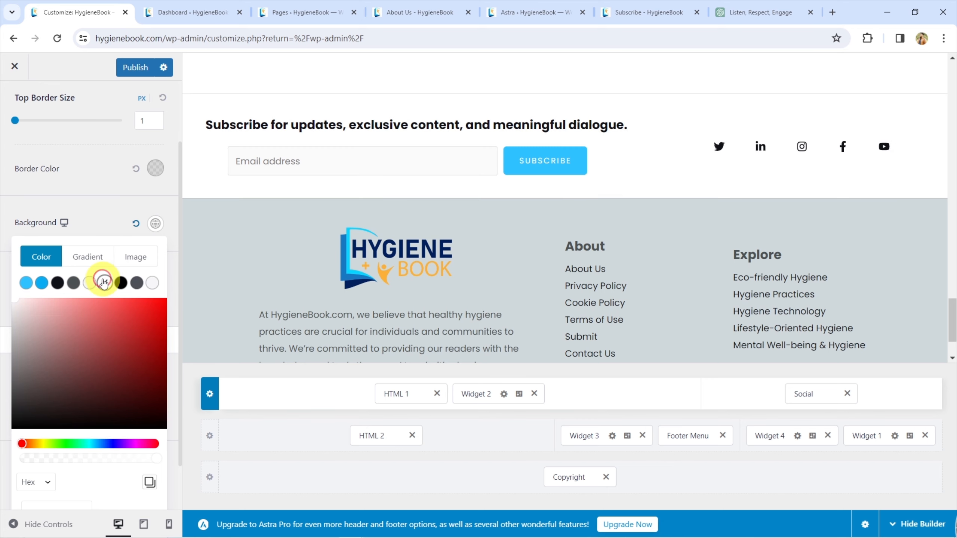
scroll(322, 207, down, 2)
scroll(323, 205, up, 3)
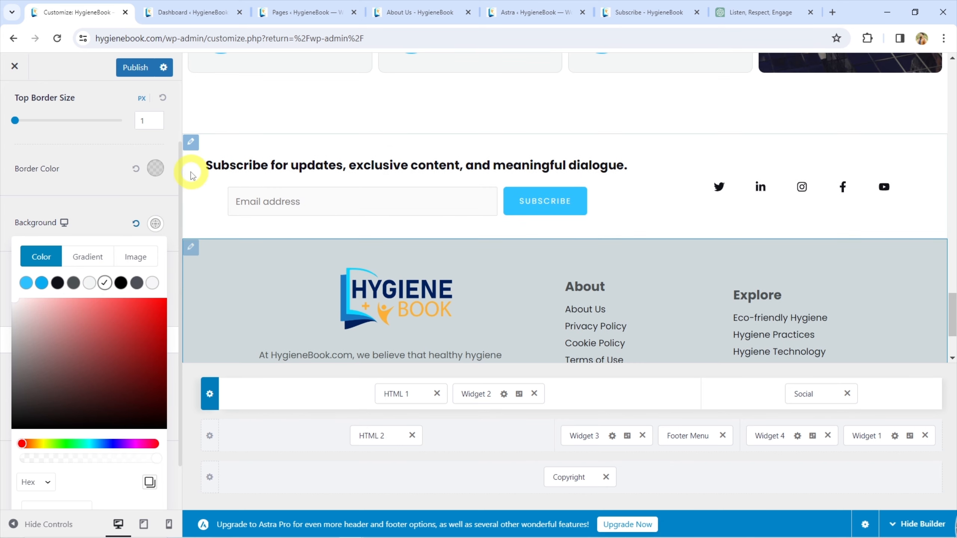
click(135, 67)
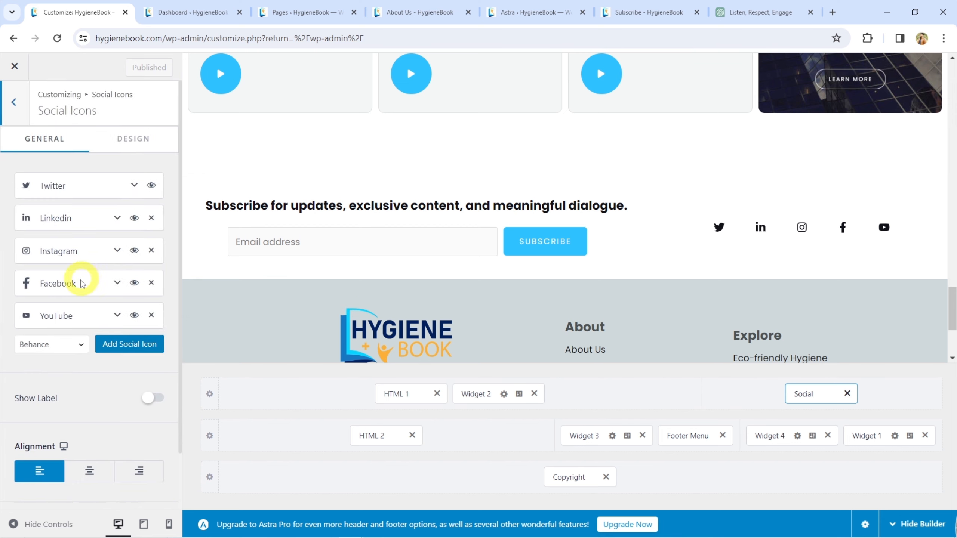
Step: Examine the Twitter and Linkedin icon settings and the list of additional social networks that can be added
click(135, 186)
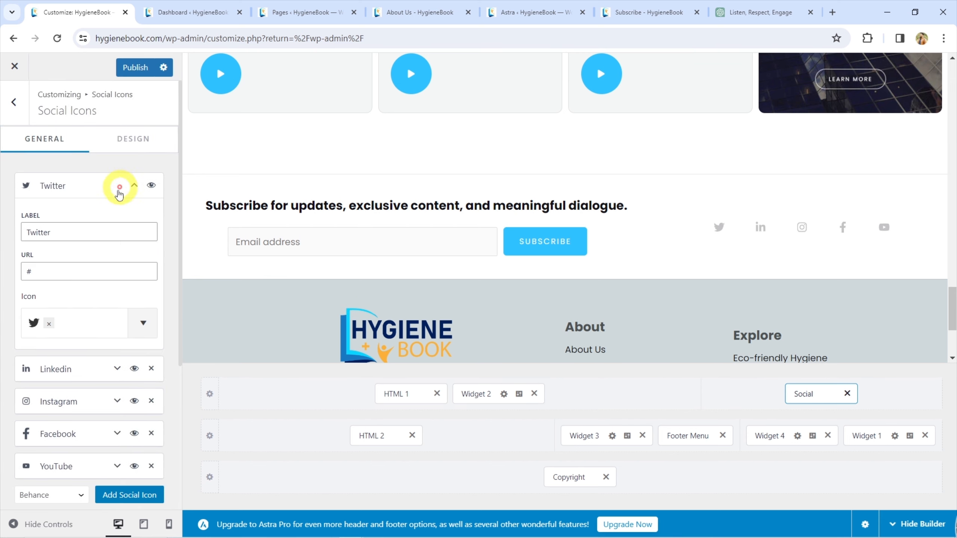
click(64, 270)
scroll(62, 266, down, 2)
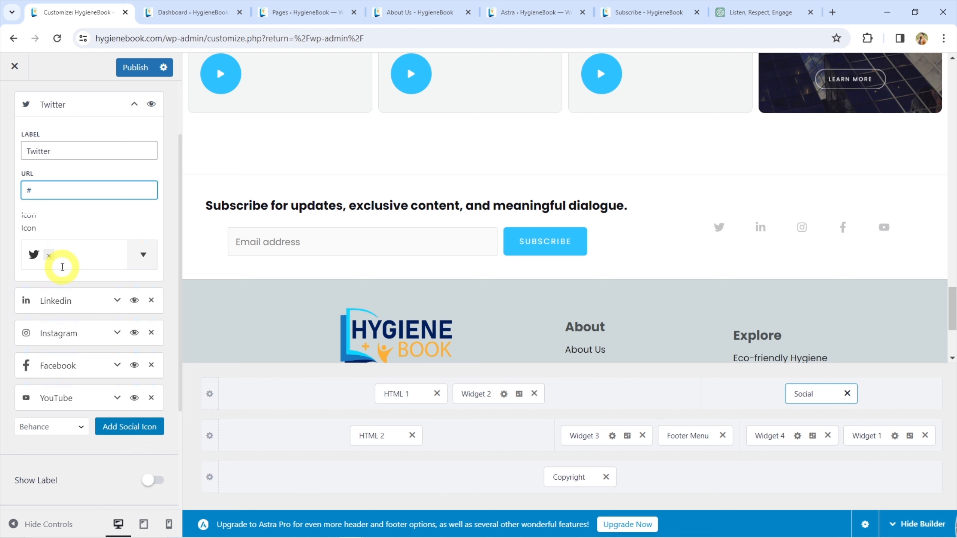
click(115, 299)
scroll(113, 342, down, 5)
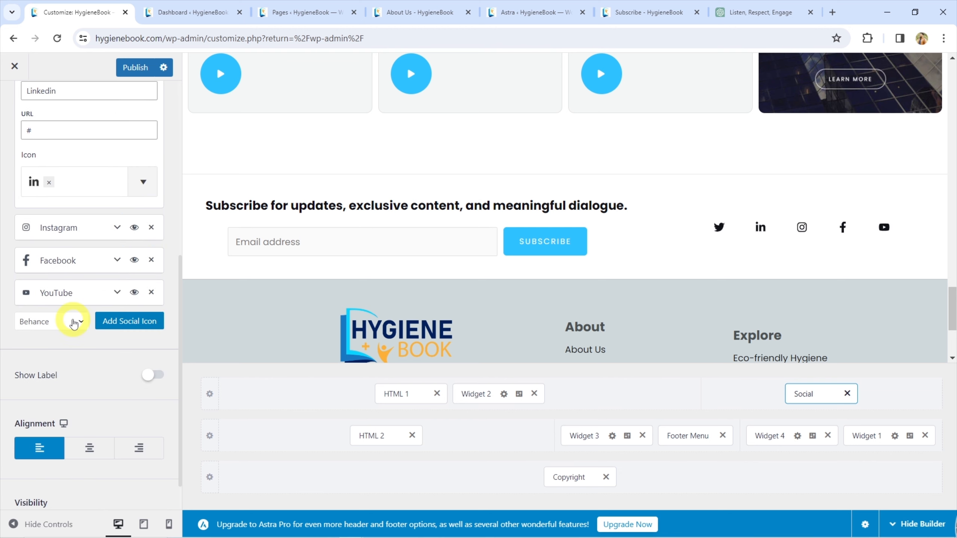
click(70, 321)
scroll(60, 264, down, 3)
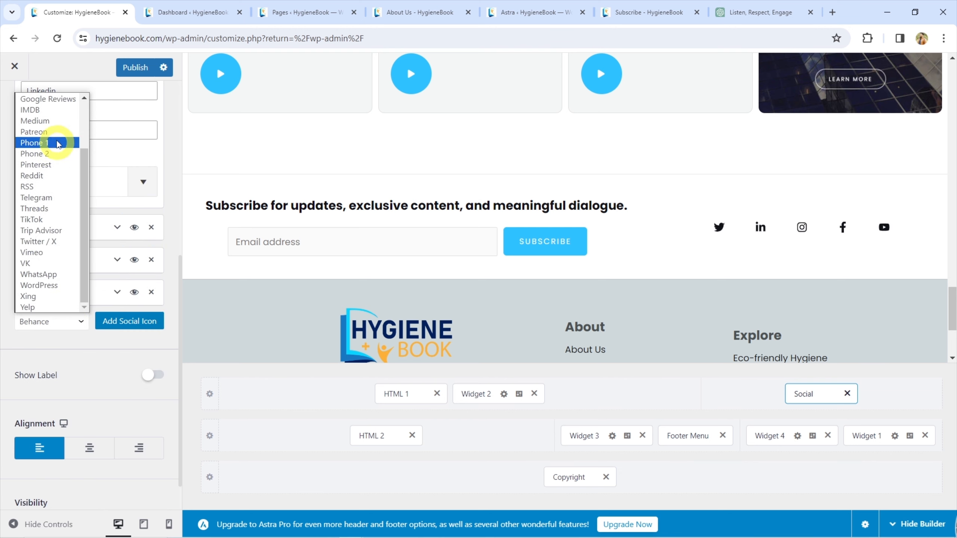
click(106, 343)
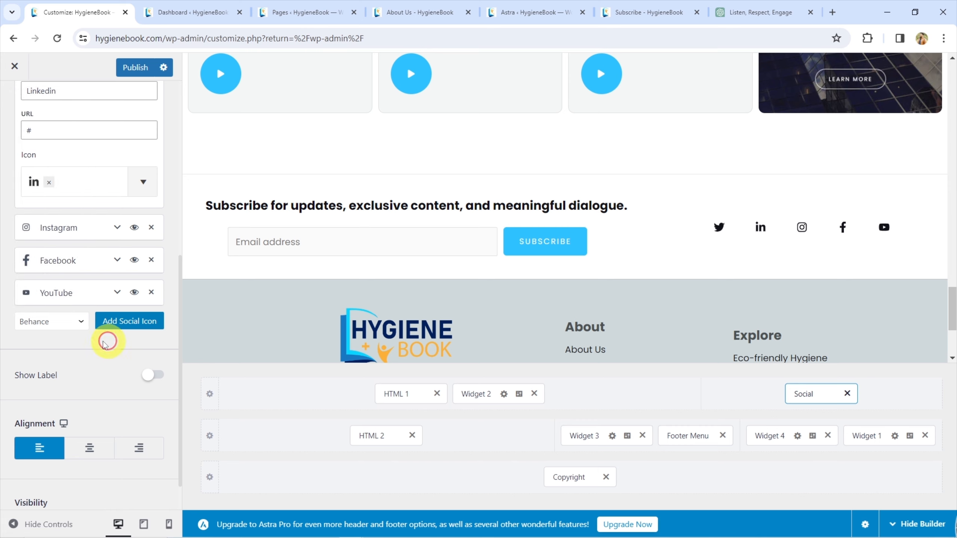
Step: Centre-align the social icons in the footer's Social element
scroll(101, 371, down, 1)
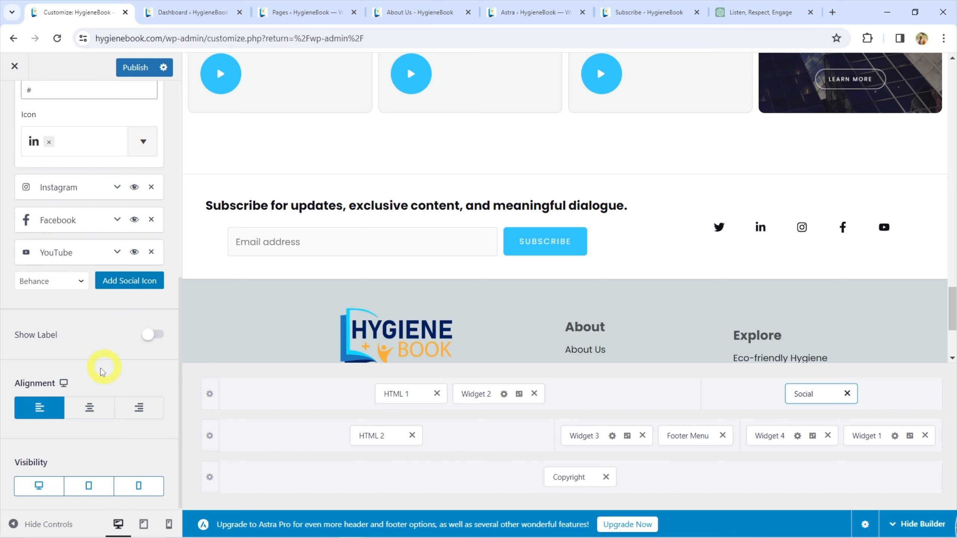
click(99, 412)
scroll(128, 241, up, 4)
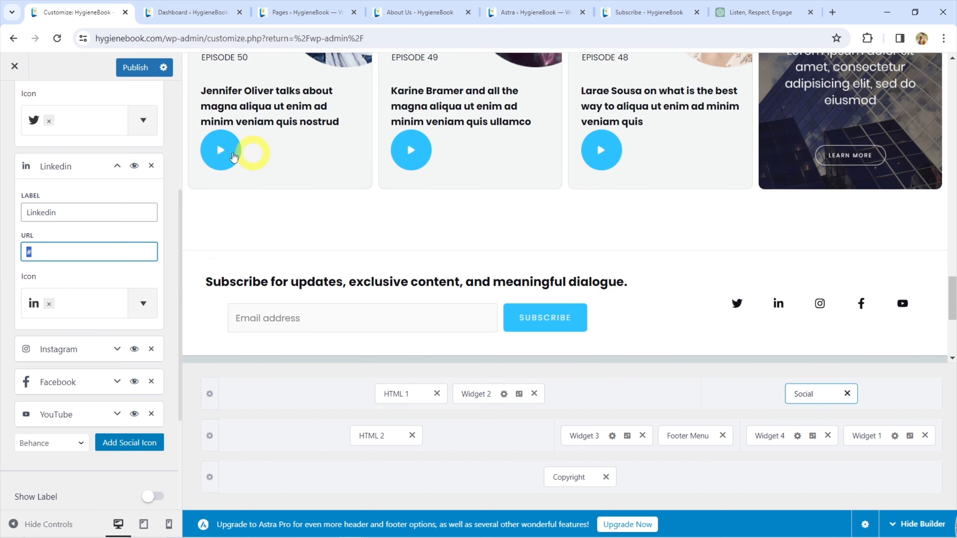
Step: Examine the social icons' design settings for colour type, icon colours, size, spacing and background space
scroll(98, 128, up, 5)
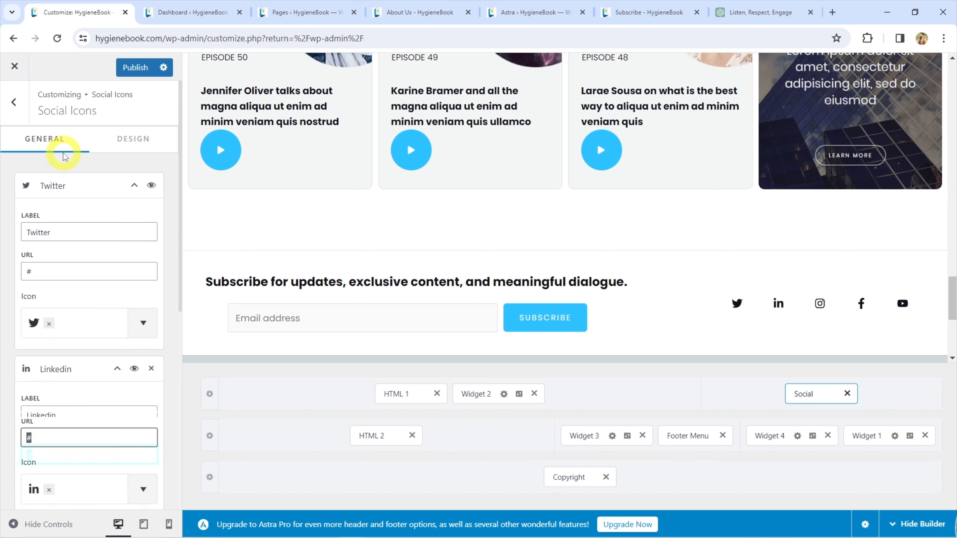
click(147, 148)
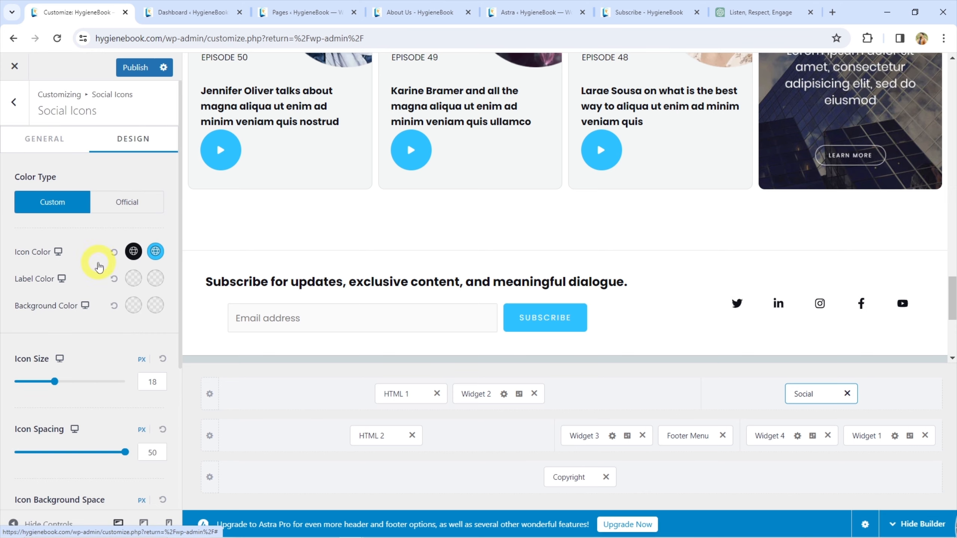
scroll(96, 267, down, 5)
scroll(75, 296, up, 5)
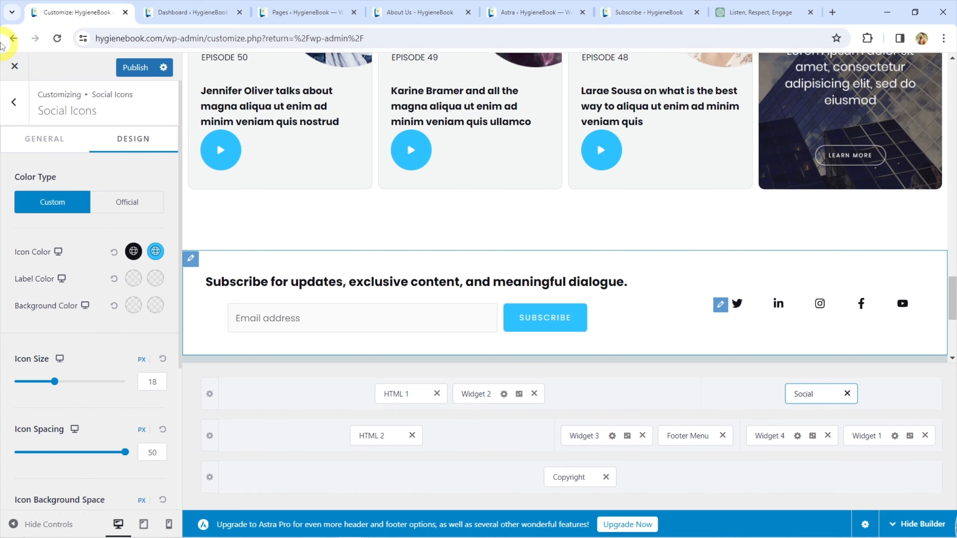
Step: Return to the Footer Builder elements and review the footer rows in the page preview
click(13, 102)
scroll(415, 173, down, 5)
scroll(415, 174, up, 1)
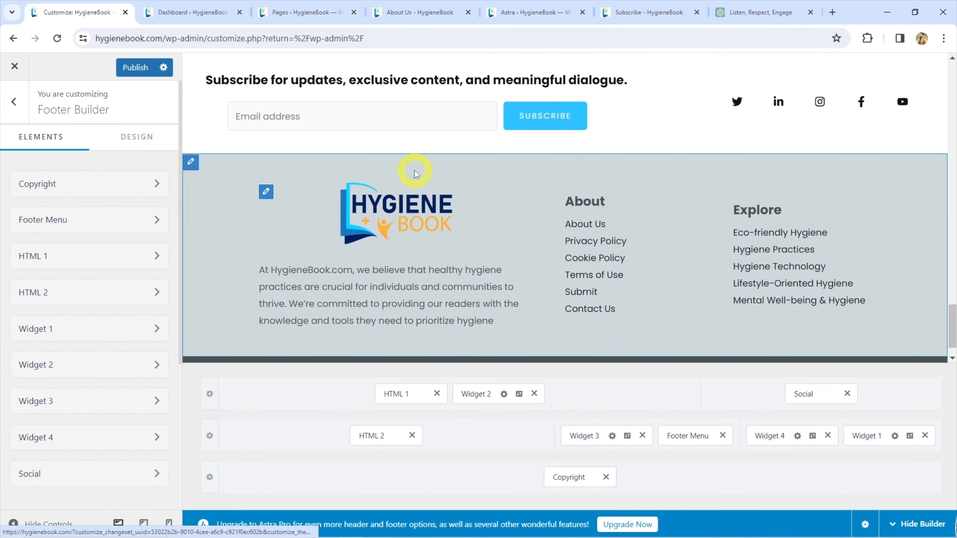
scroll(542, 109, down, 15)
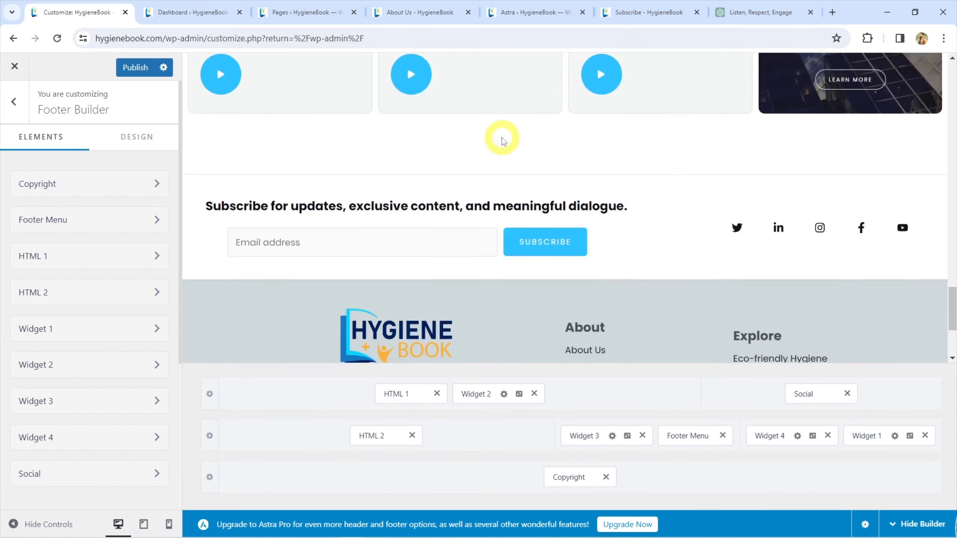
scroll(503, 140, down, 4)
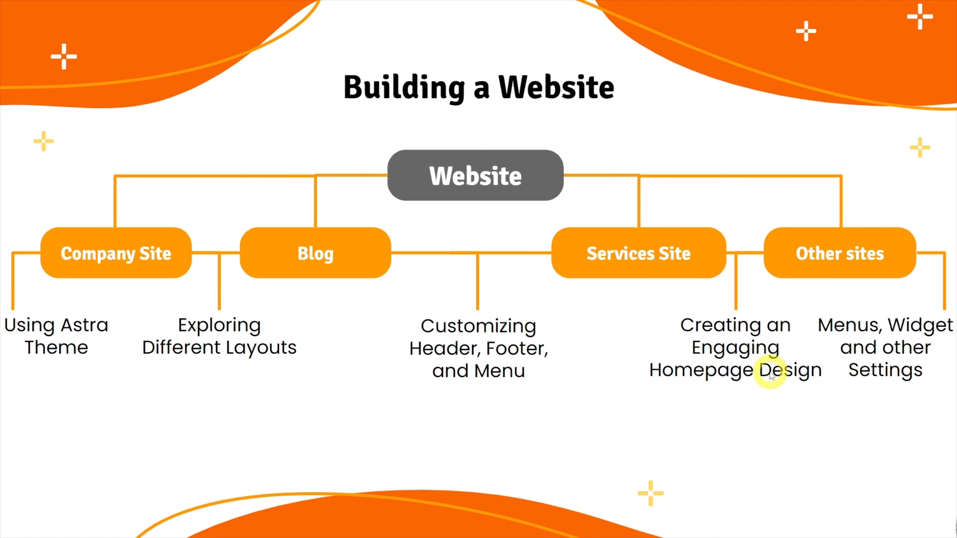
Step: Open the Pages list from the WordPress dashboard and load the HygieneBook homepage in the other Pages browser tab
key(alt+Tab)
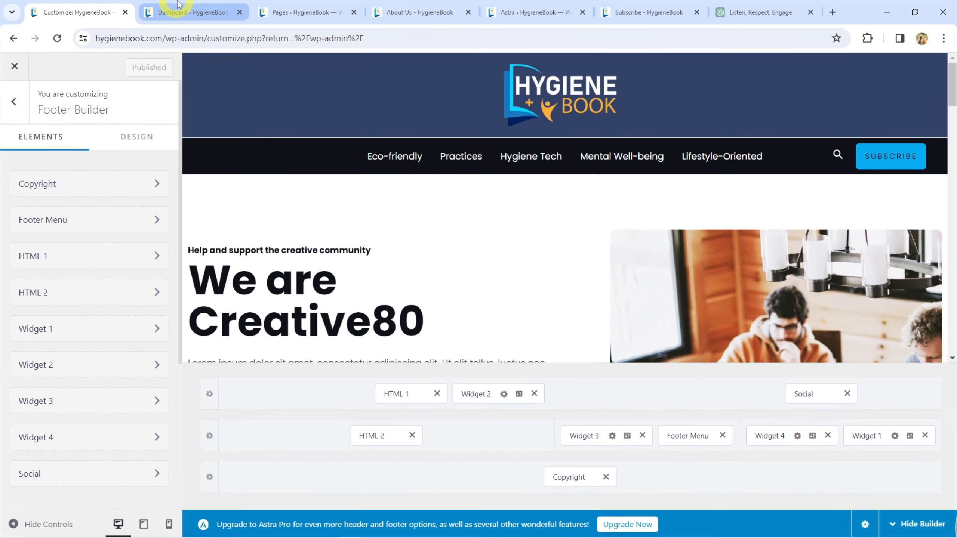
click(179, 5)
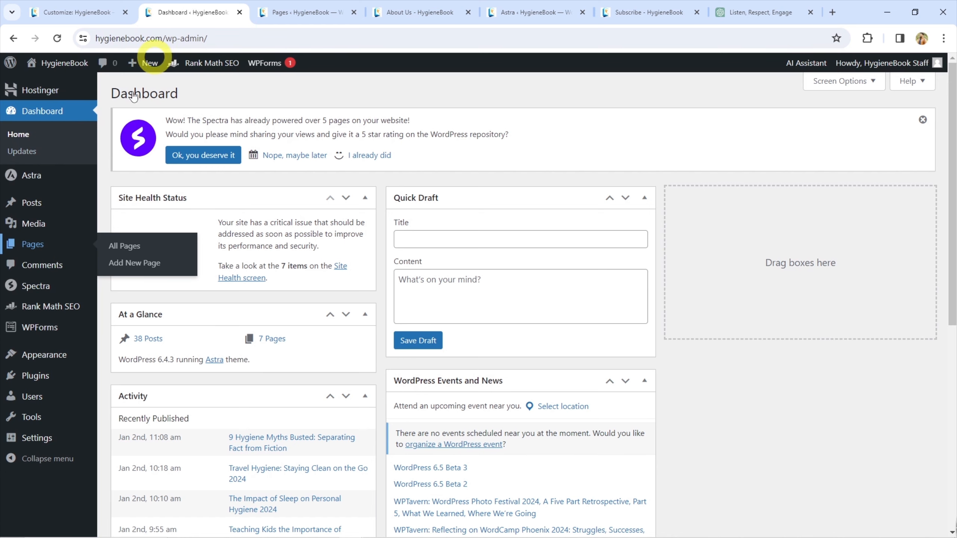
click(43, 247)
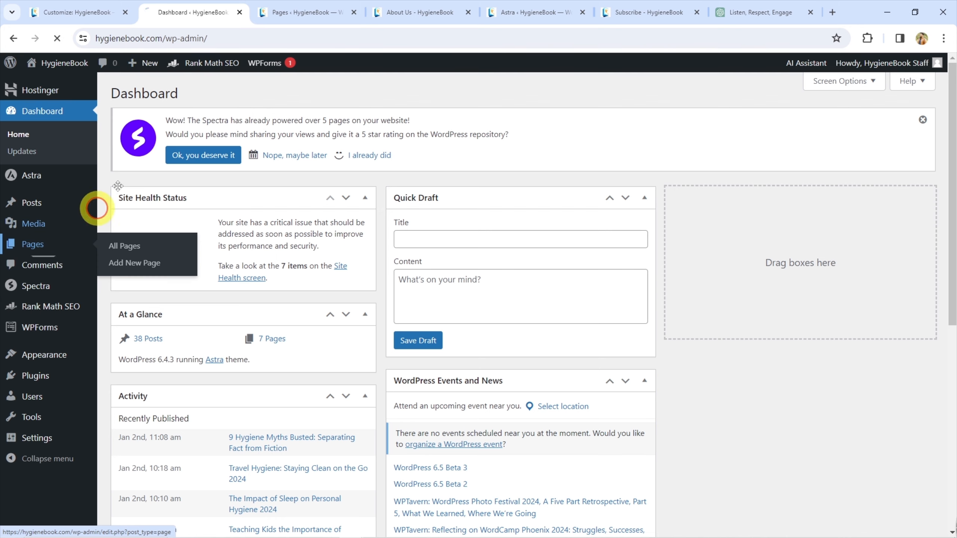
click(301, 12)
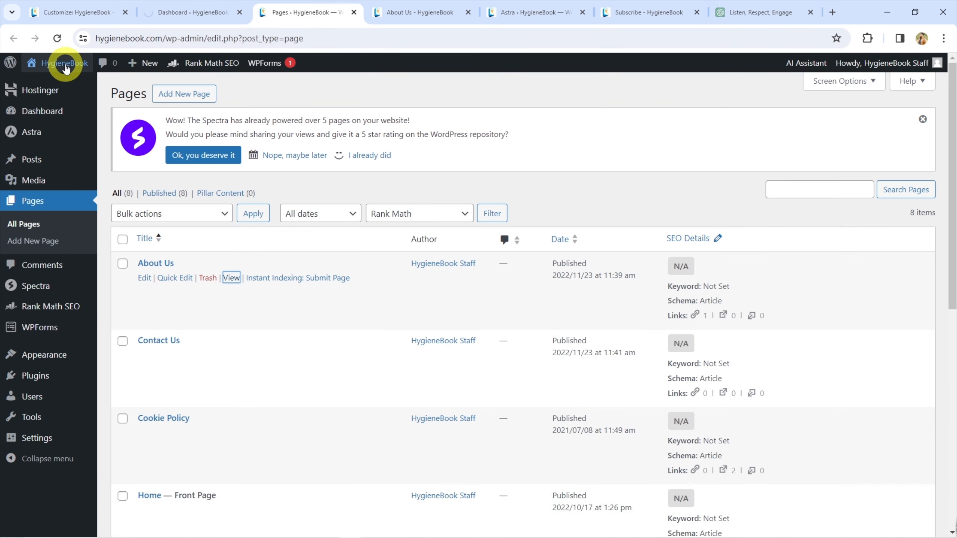
click(57, 38)
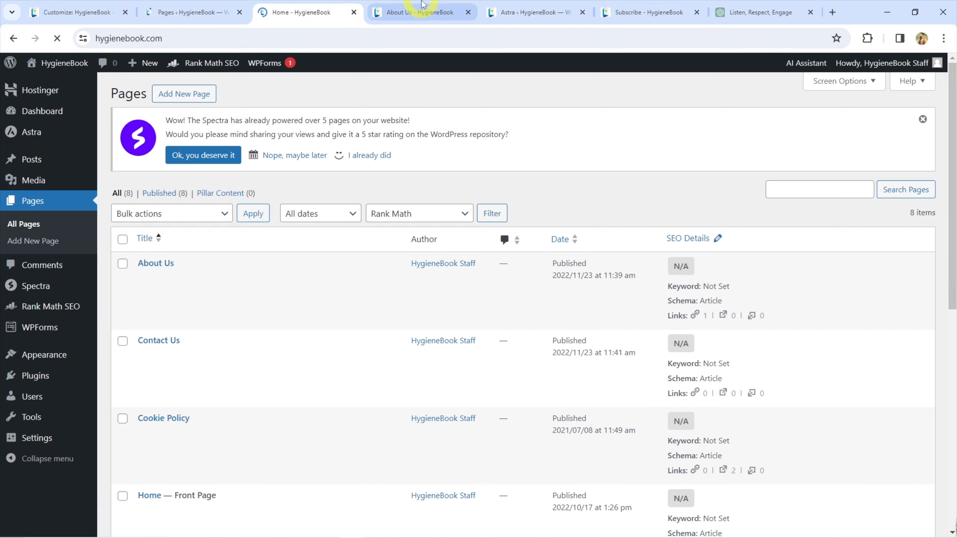
Step: Close the About Us, Astra and Subscribe browser tabs
click(427, 9)
click(467, 12)
click(468, 12)
click(468, 12)
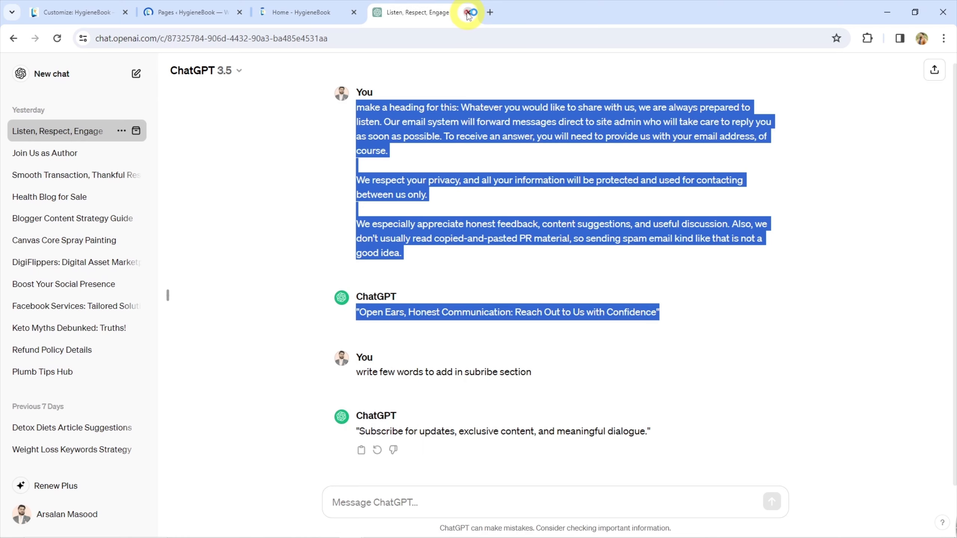
Step: Review the live HygieneBook homepage from the header to the copyright footer
click(306, 11)
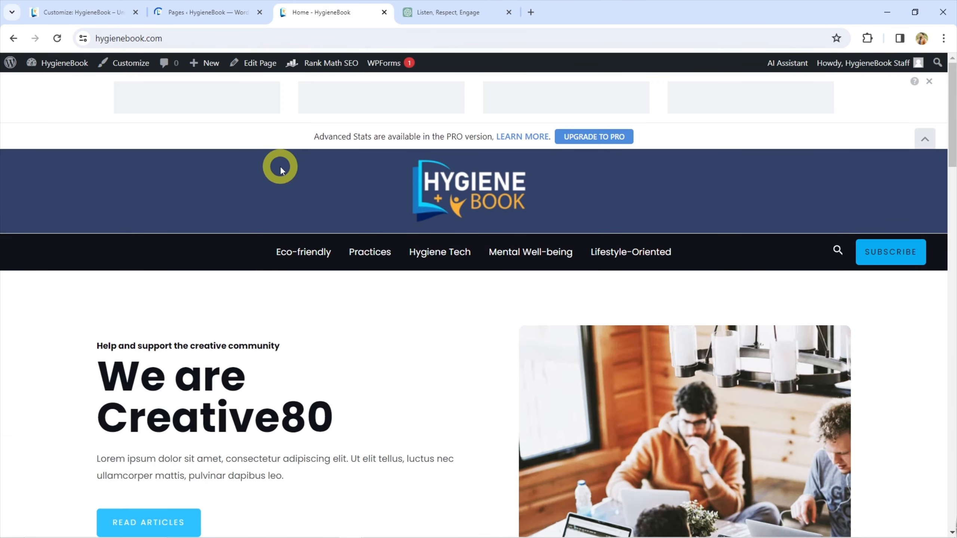
scroll(332, 239, down, 20)
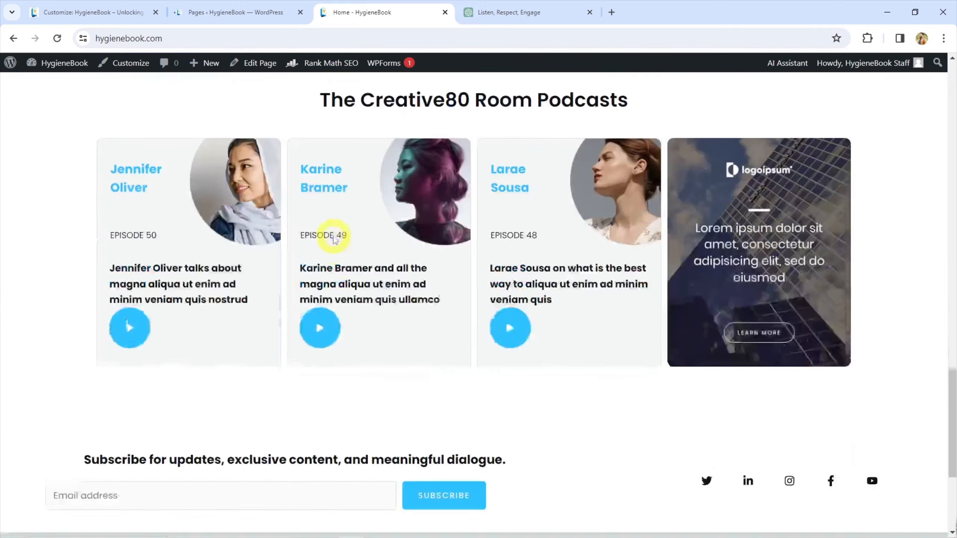
scroll(334, 250, up, 12)
scroll(337, 260, down, 12)
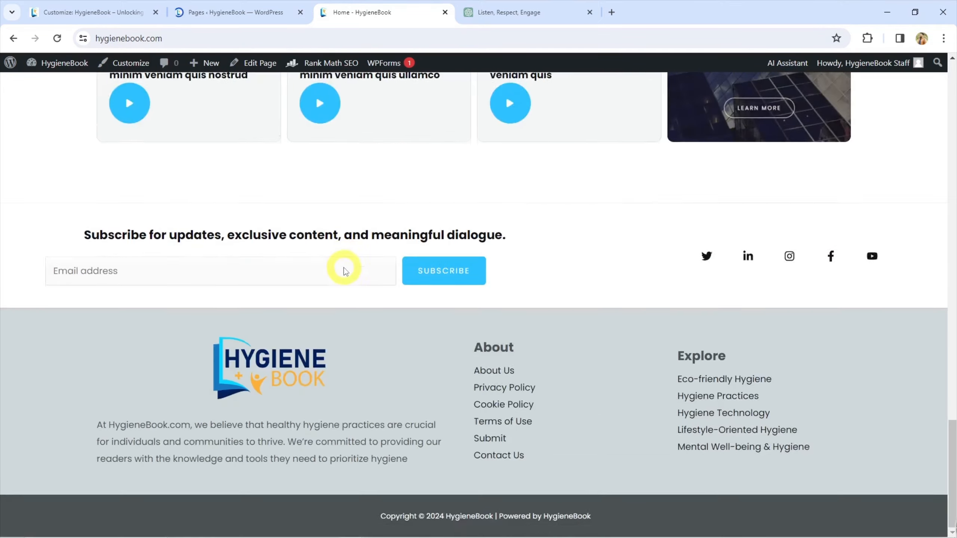
scroll(342, 267, up, 12)
scroll(344, 267, up, 15)
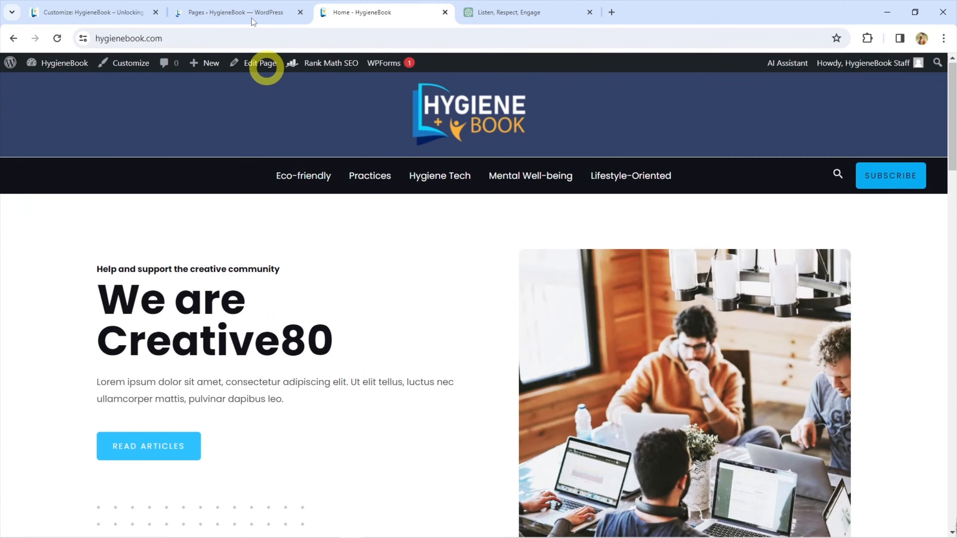
Step: From the Pages list, open a new blank page and the Home front page's editor in separate browser tabs
click(236, 12)
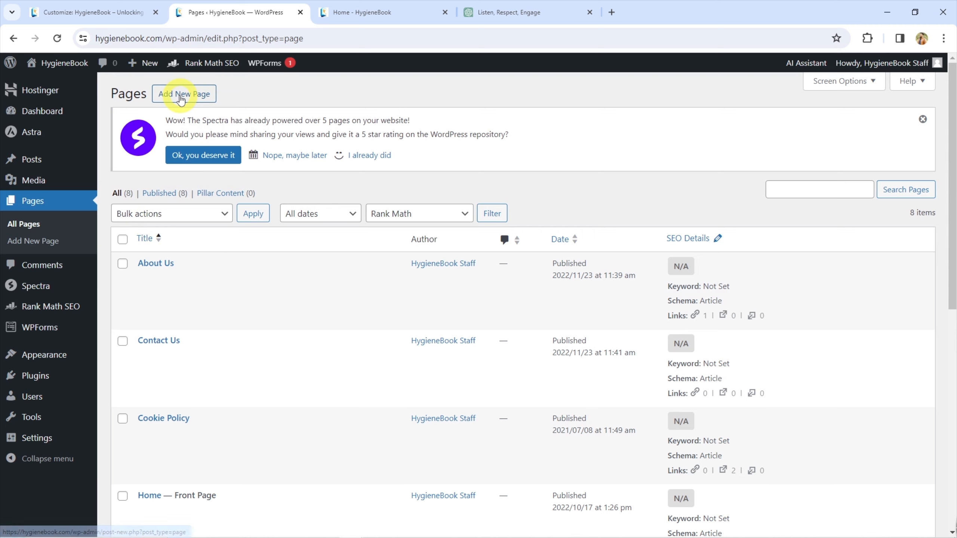
middle_click(188, 99)
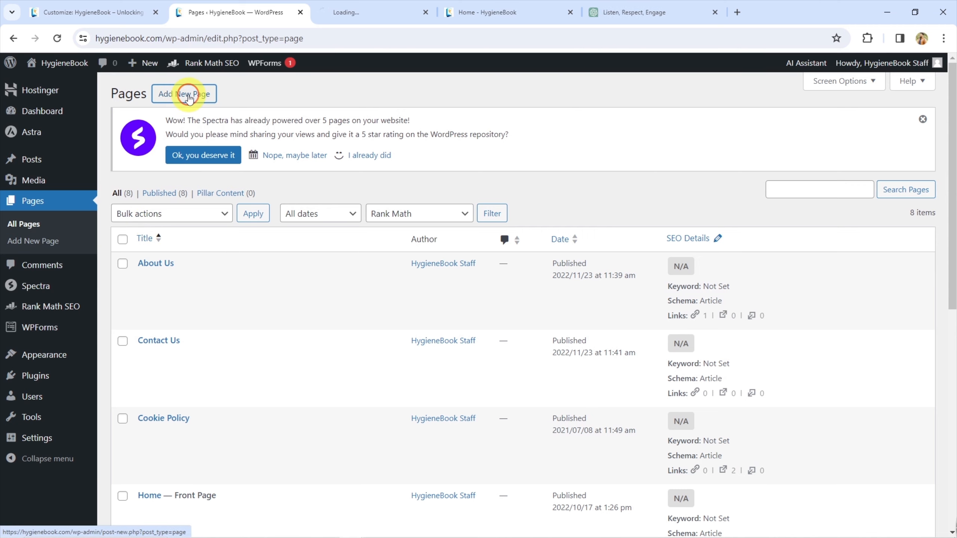
scroll(259, 311, down, 4)
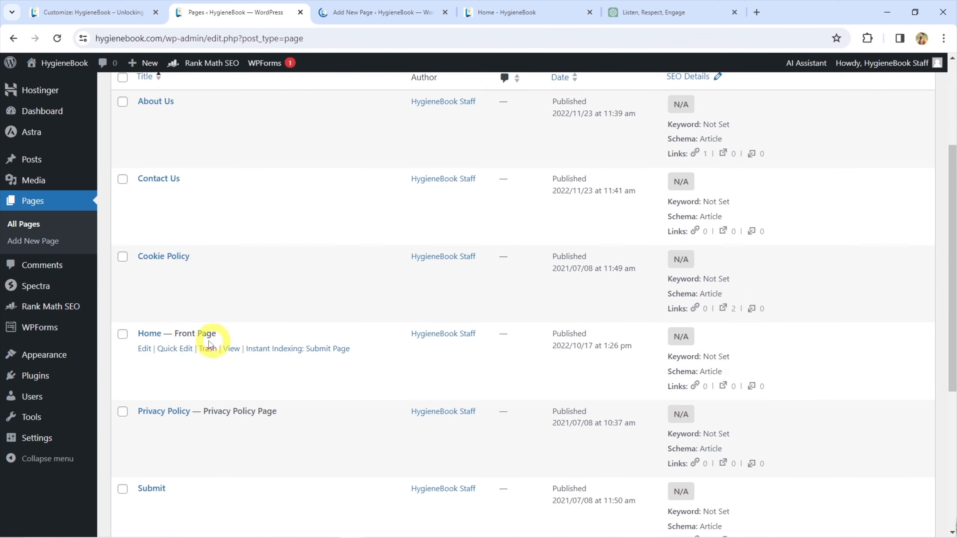
middle_click(145, 351)
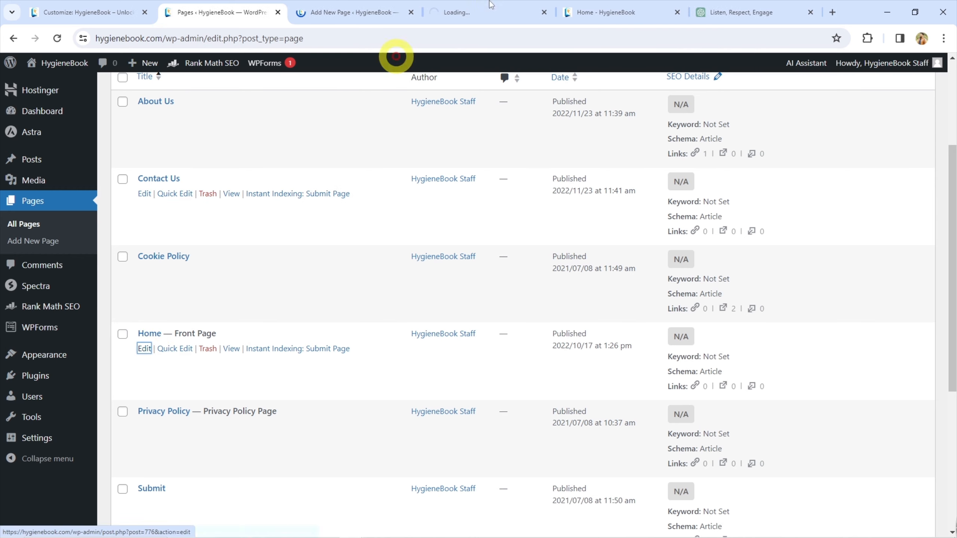
Step: Browse the full block library in the new page's editor, including the Spectra and Text blocks
click(361, 12)
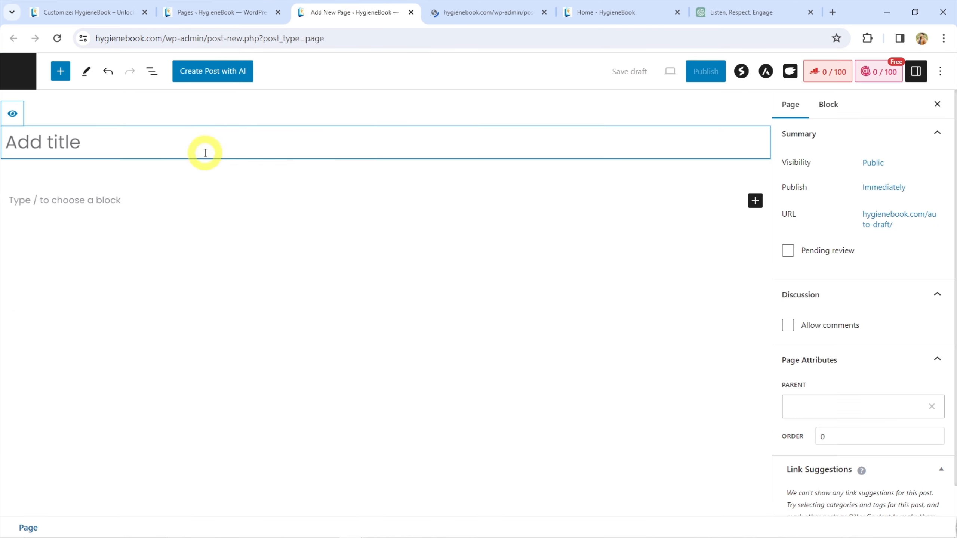
click(754, 200)
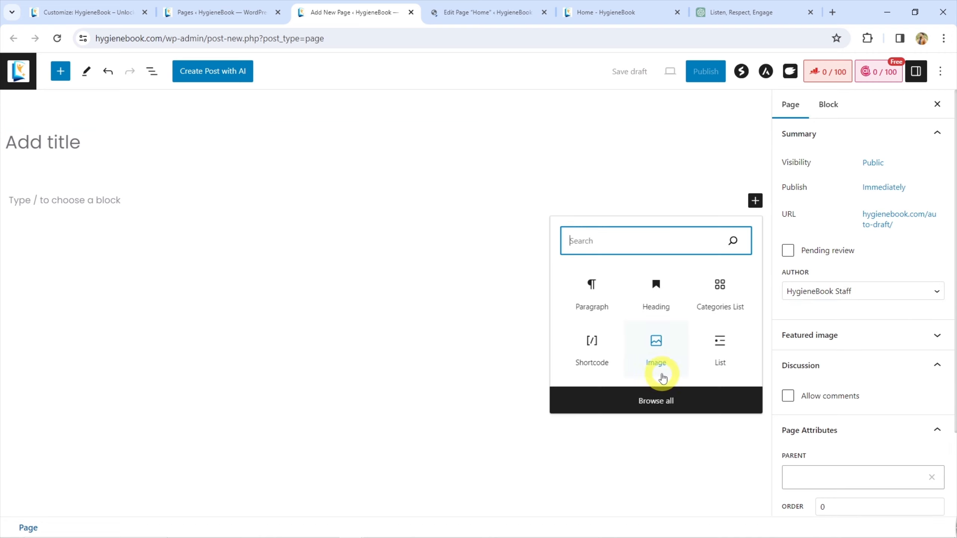
click(661, 402)
scroll(105, 275, down, 10)
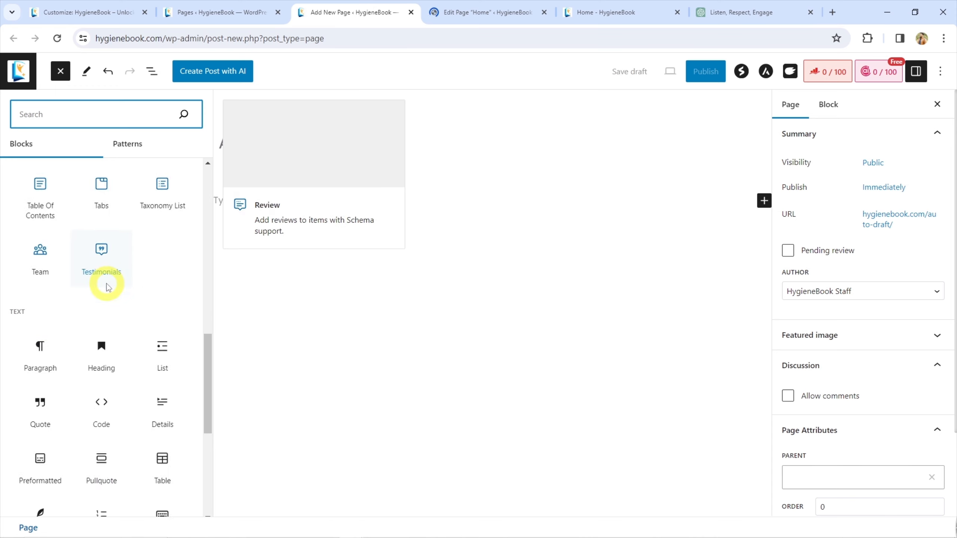
scroll(106, 284, down, 5)
scroll(124, 286, up, 15)
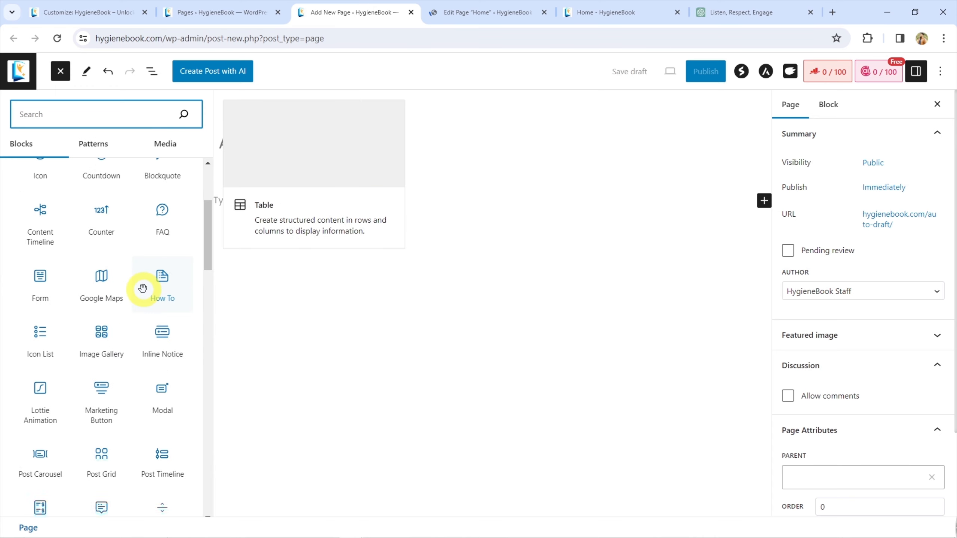
scroll(142, 288, up, 5)
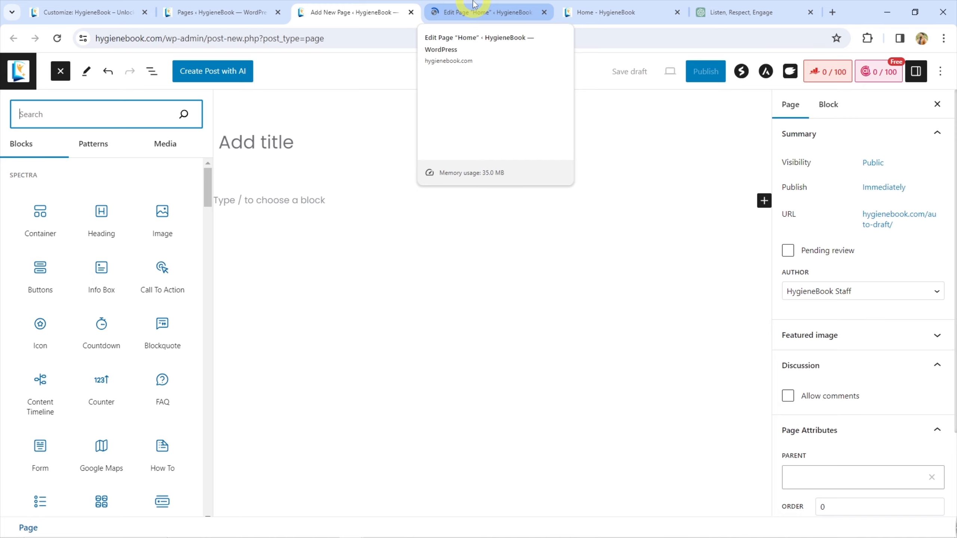
Step: Close the new page's tab and examine the Home page's hero and newsletter sections in the block editor
click(411, 13)
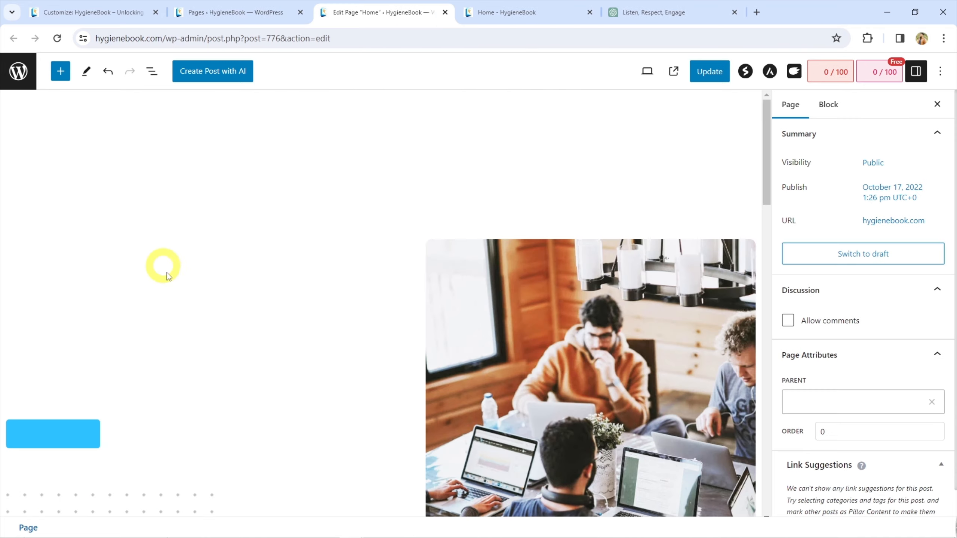
scroll(341, 220, down, 10)
scroll(349, 231, up, 15)
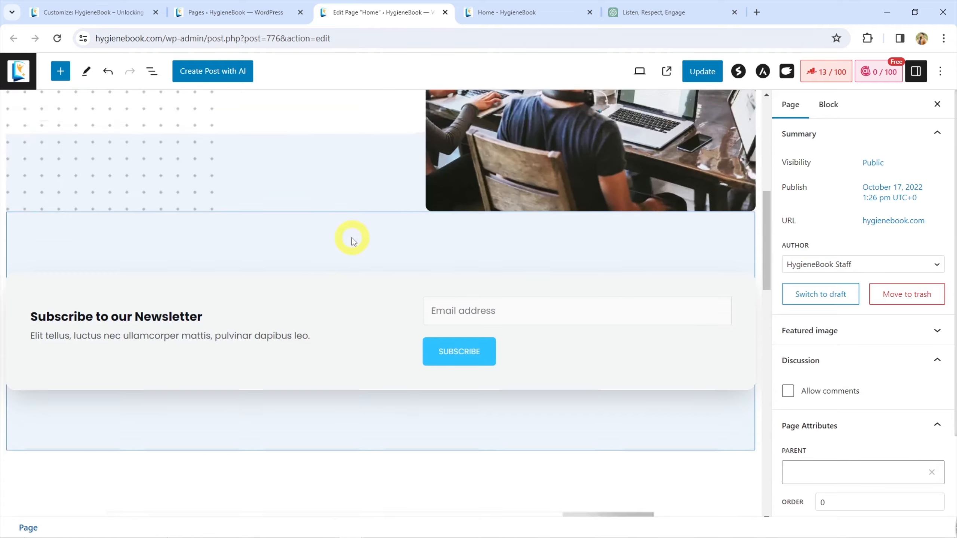
scroll(278, 280, down, 4)
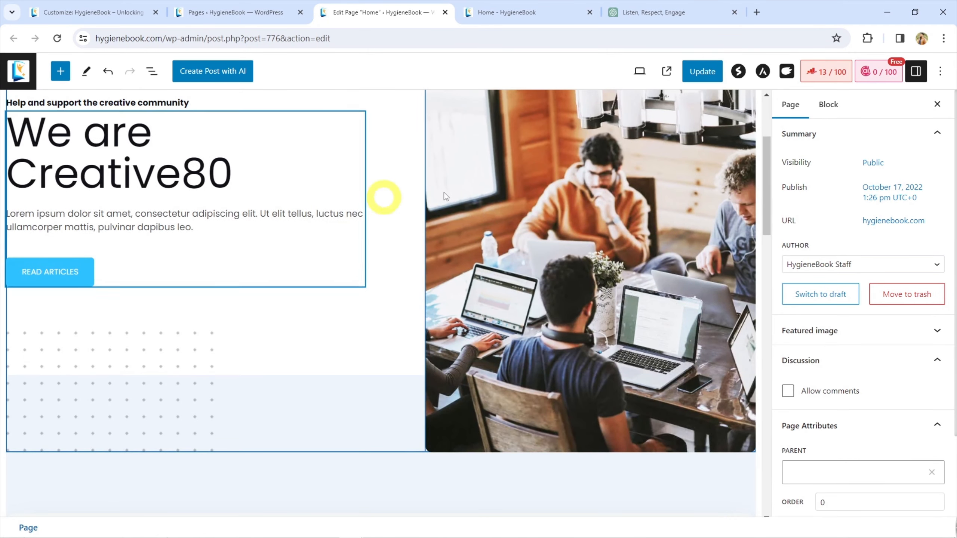
scroll(465, 204, up, 2)
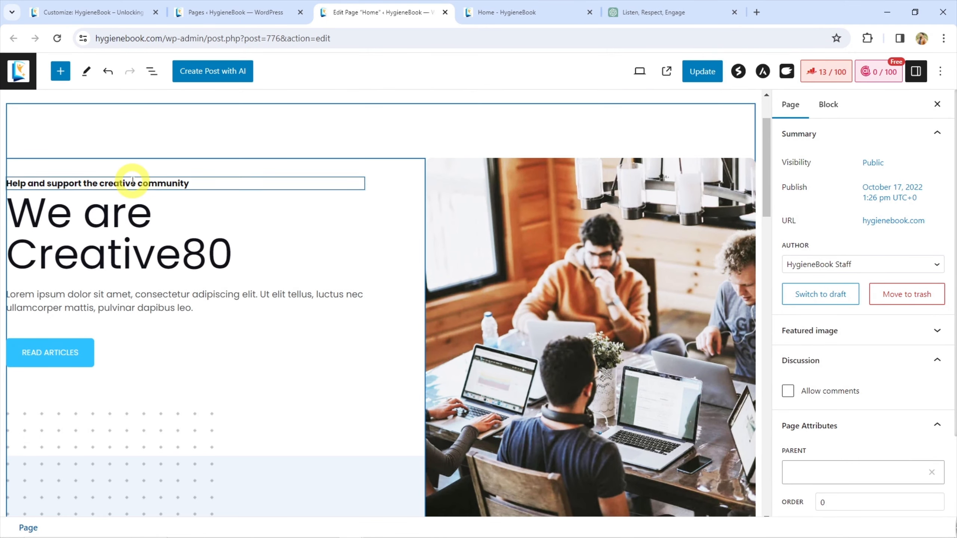
scroll(348, 162, up, 1)
scroll(348, 161, up, 1)
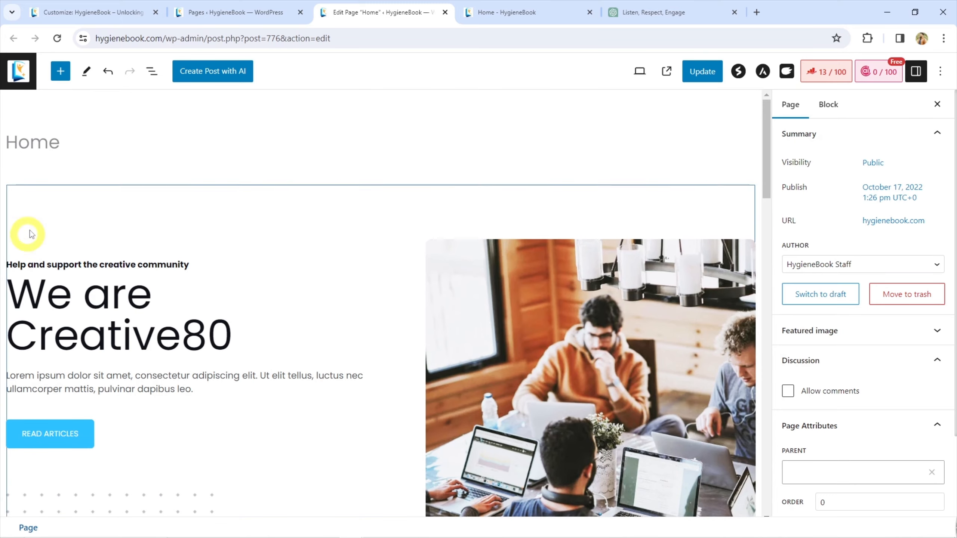
Step: In a new ChatGPT chat, request an attractive heading, subheading and text for the home page slide section of hygienebook.com, a hygiene diet and health blog
click(640, 11)
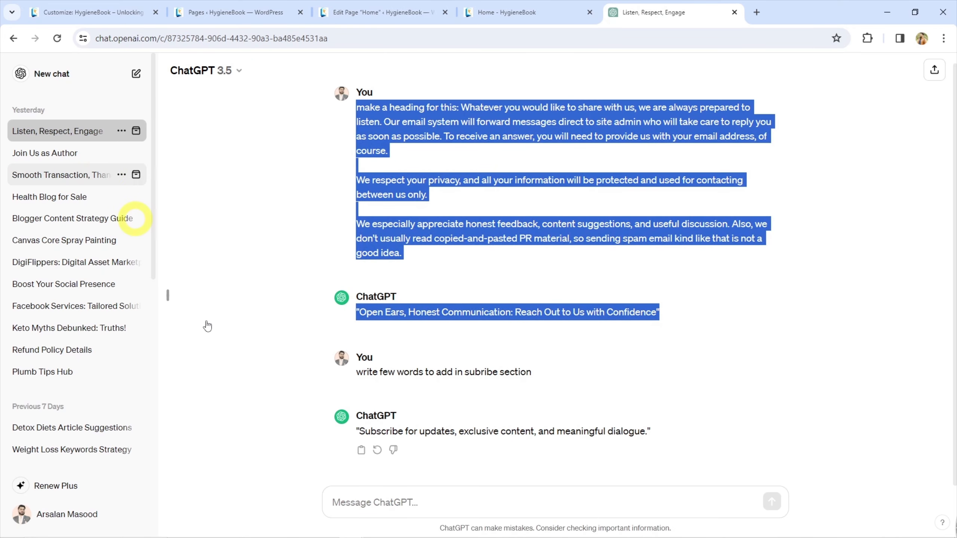
click(44, 153)
click(77, 76)
text(i)
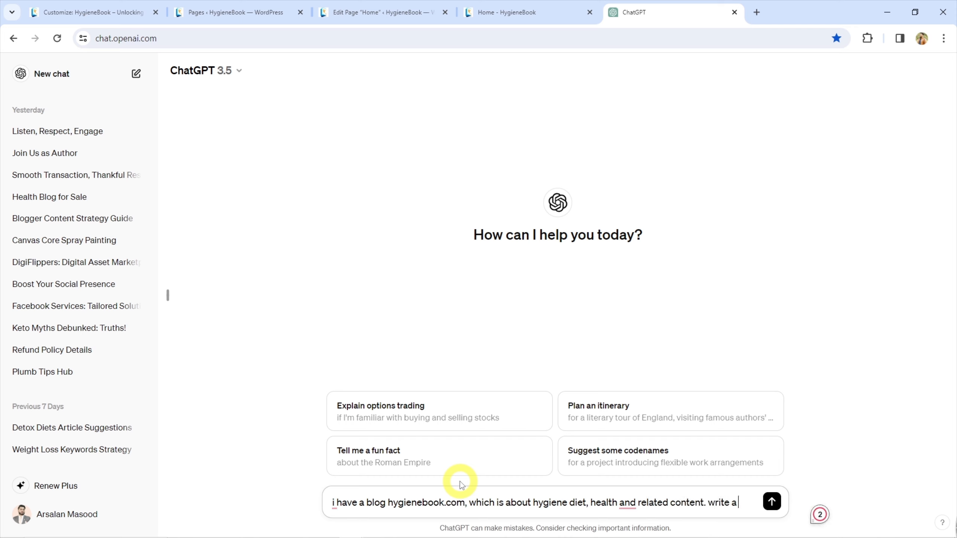
text(ractive heading, subheading and some text to add it in home page slide)
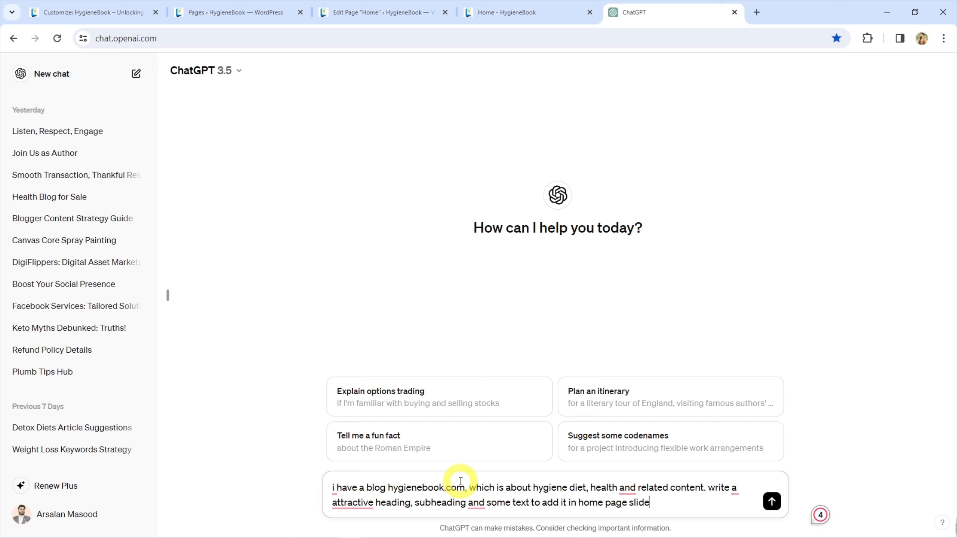
text(section.)
key(Return)
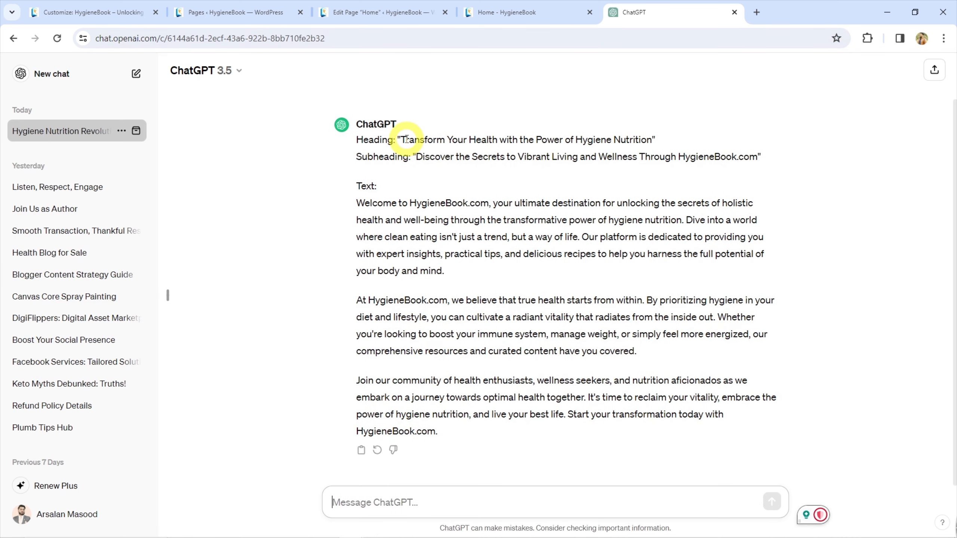
Step: Replace the small line above the hero title in the Home page editor with ChatGPT's heading "Transform Your Health with the Power of Hygiene Nutrition"
drag(402, 139, 655, 140)
key(ctrl+c)
click(527, 11)
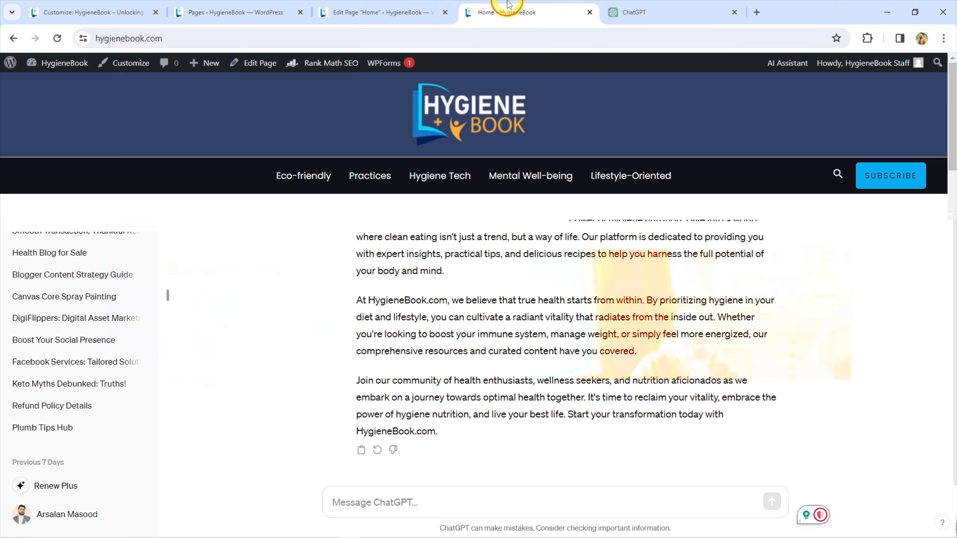
click(435, 10)
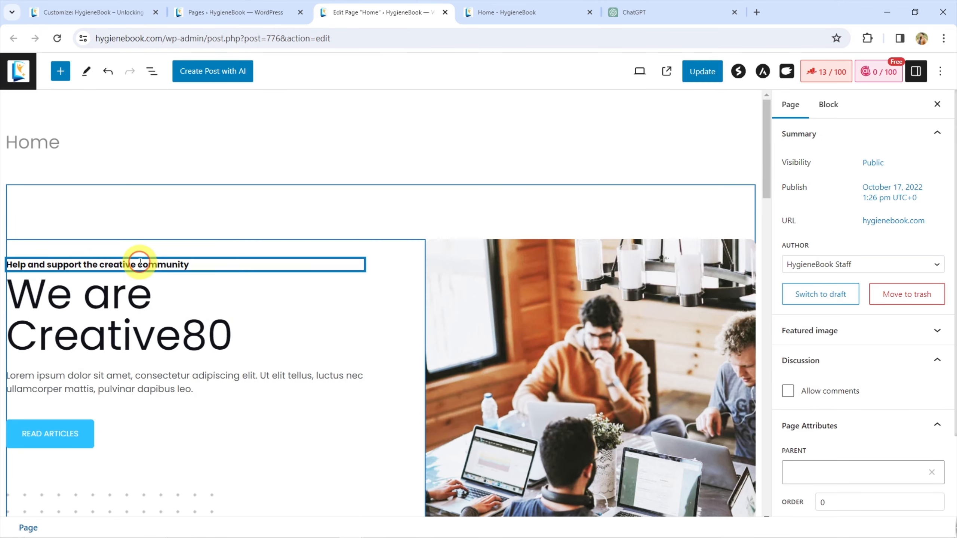
double_click(140, 265)
key(ctrl+a)
key(ctrl+v)
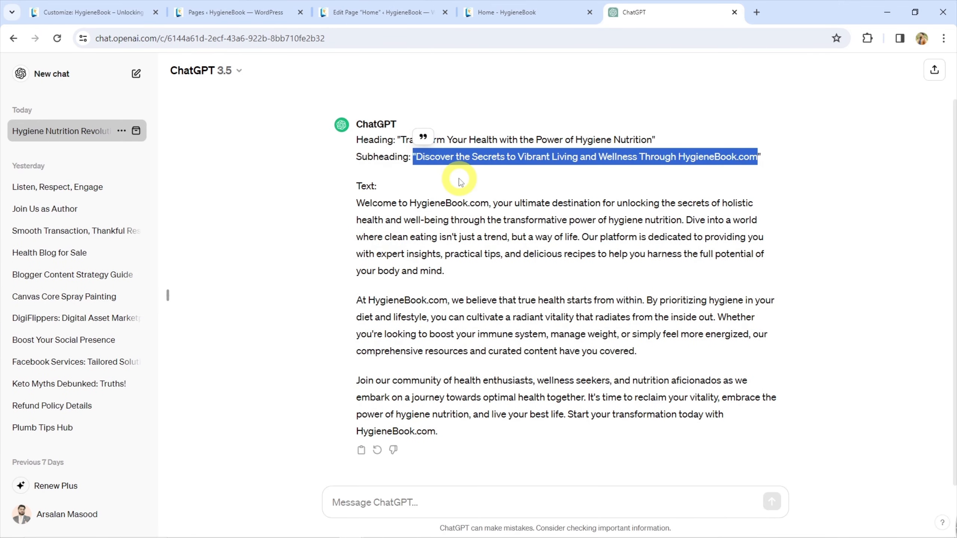
Step: Quote the suggested subheading in ChatGPT and ask it to "make shorter"
click(422, 134)
text(make shorter)
key(Return)
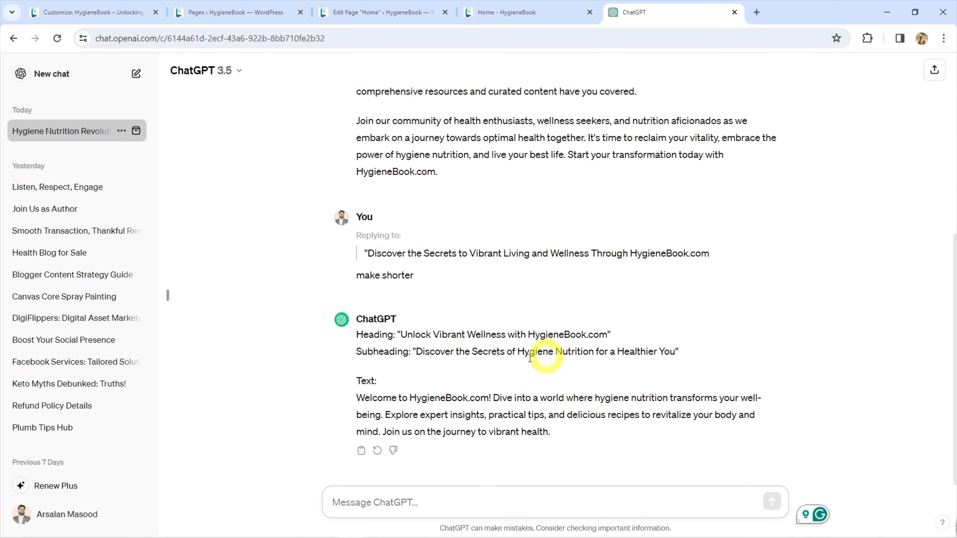
Step: Replace the hero title "We are Creative80" in the Home page editor with "Discover the Secrets of Hygiene Nutrition" from ChatGPT
drag(416, 351, 594, 351)
key(ctrl+c)
click(527, 12)
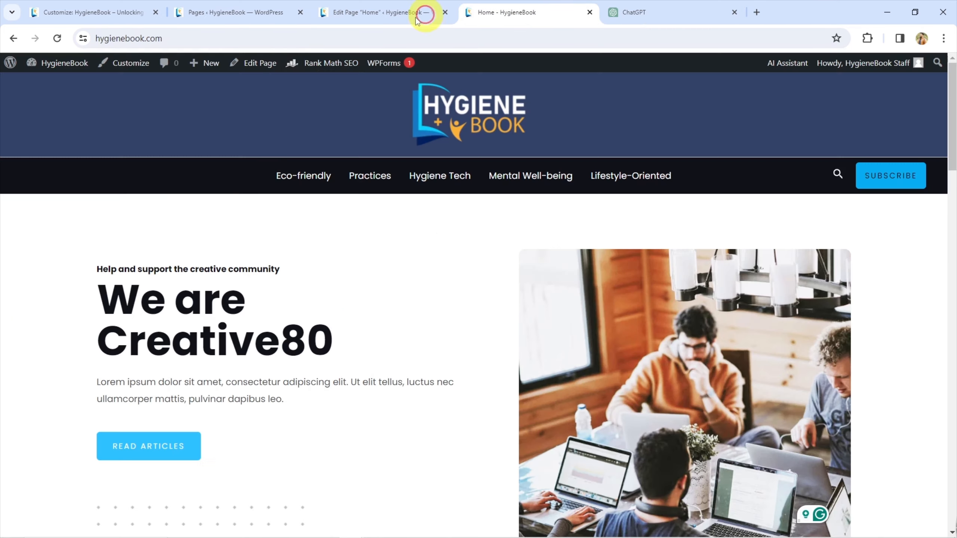
click(326, 12)
triple_click(171, 314)
key(ctrl+v)
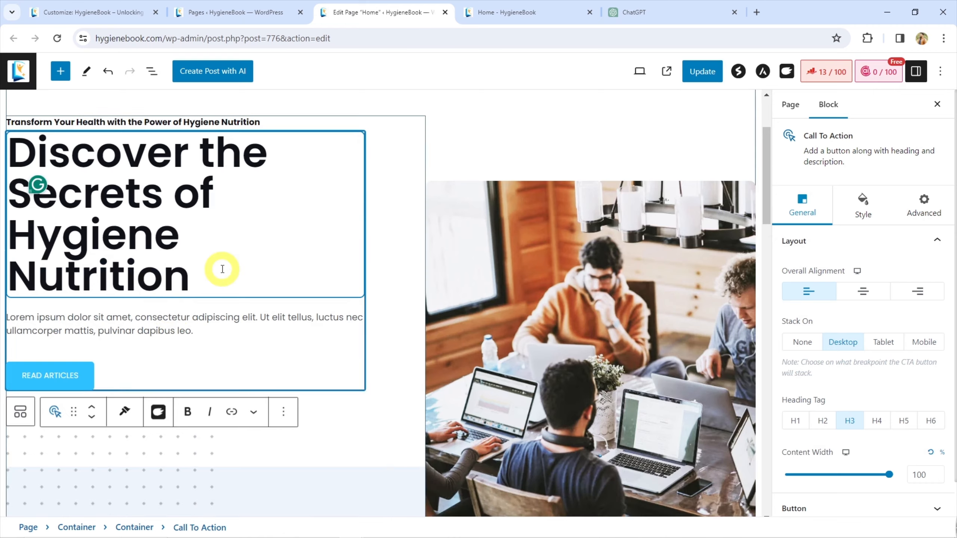
scroll(222, 267, up, 1)
Step: Replace the hero's lorem ipsum paragraph with ChatGPT's shortened text beginning "Welcome to HygieneBook.com! Dive into a world where hygiene nutrition transforms your well-being"
click(644, 11)
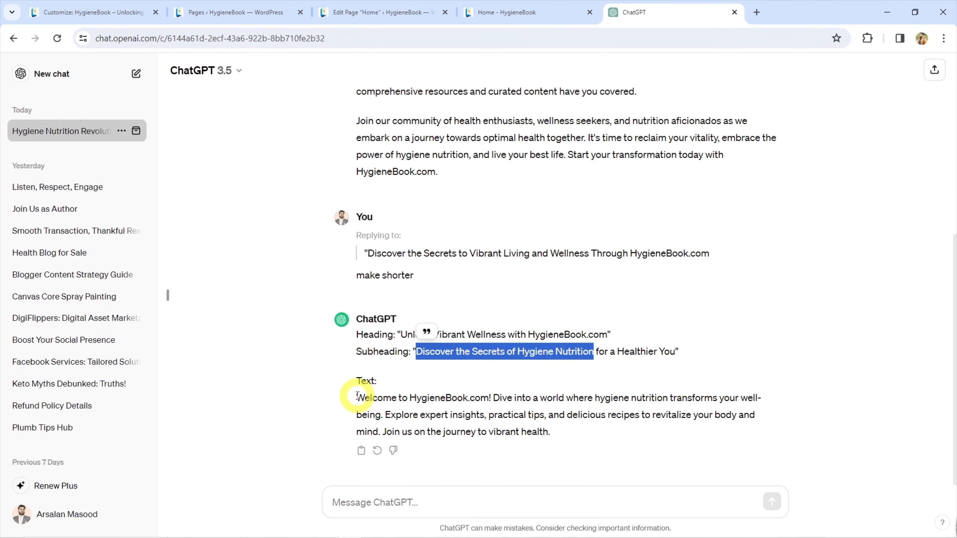
drag(355, 395, 550, 432)
key(ctrl+c)
click(381, 12)
click(204, 373)
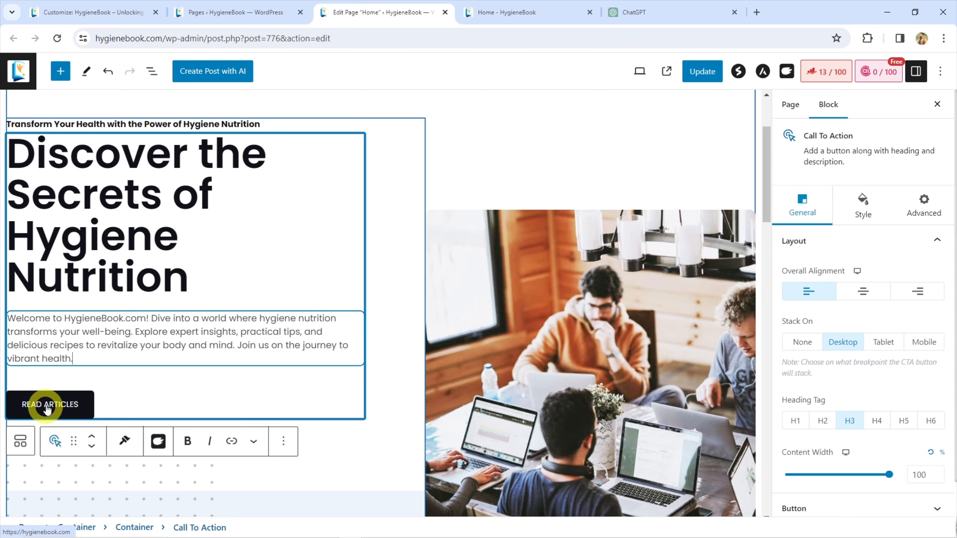
Step: Open the settings of the hero's Read Articles button and examine its link
scroll(81, 363, up, 2)
scroll(81, 363, down, 2)
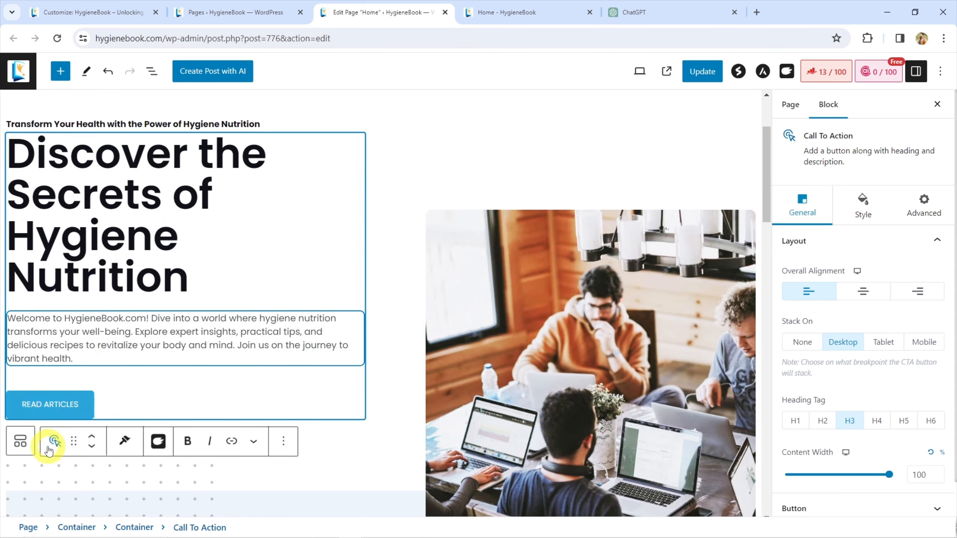
click(66, 407)
scroll(850, 403, down, 1)
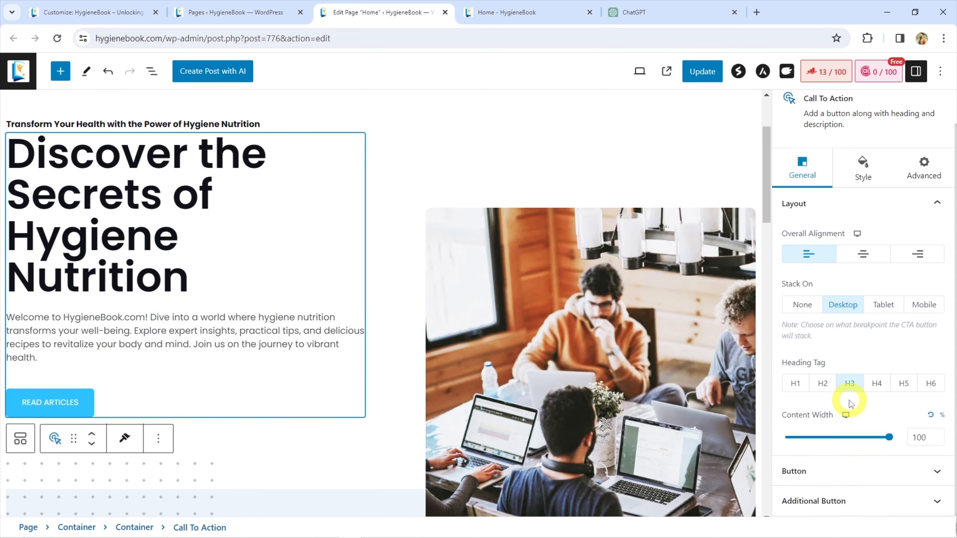
click(843, 471)
scroll(833, 346, down, 5)
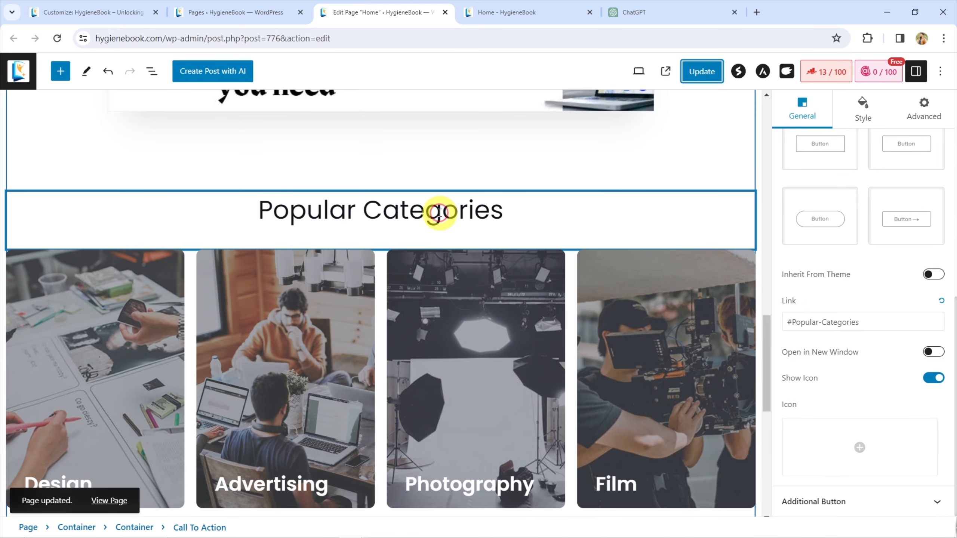
Step: Examine the HTML anchor in the advanced settings of the Popular Categories heading
click(438, 211)
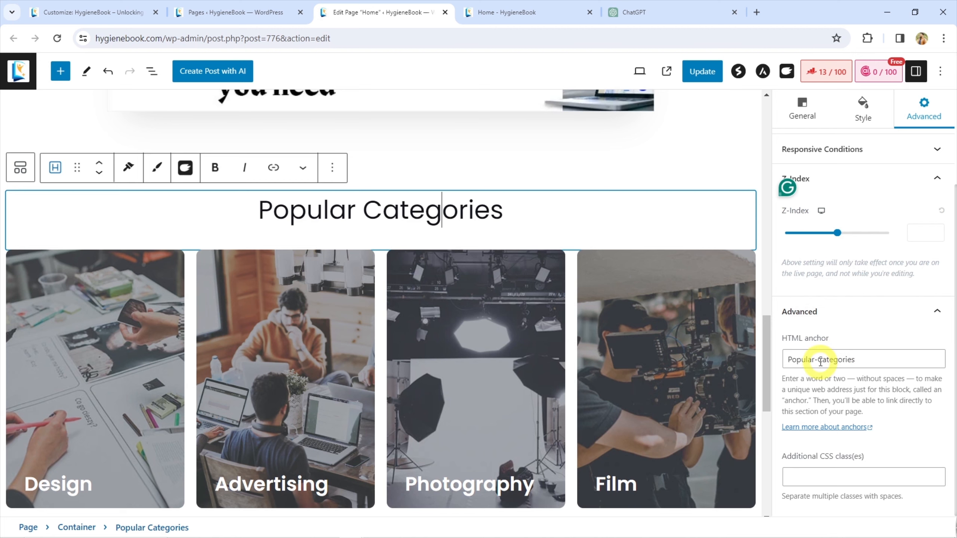
click(835, 362)
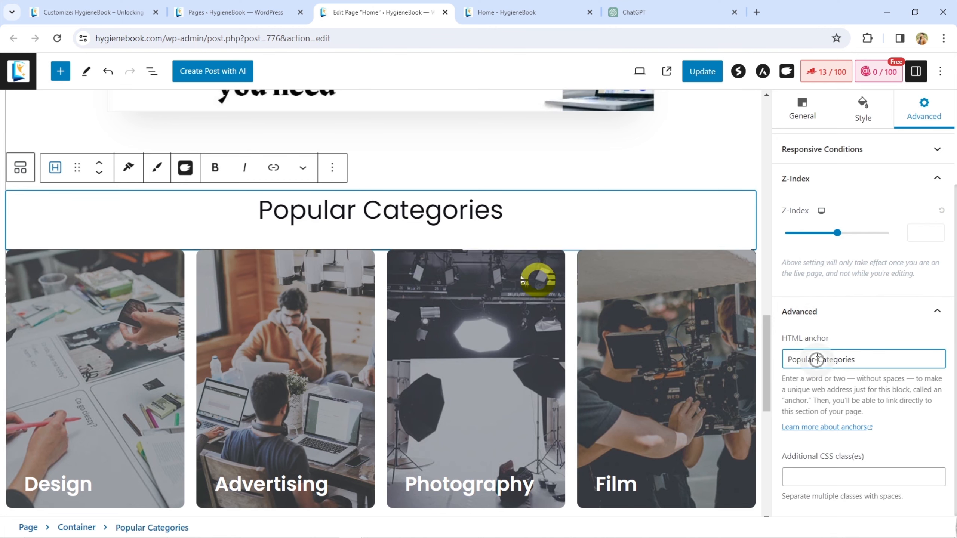
scroll(445, 218, up, 2)
scroll(439, 216, down, 3)
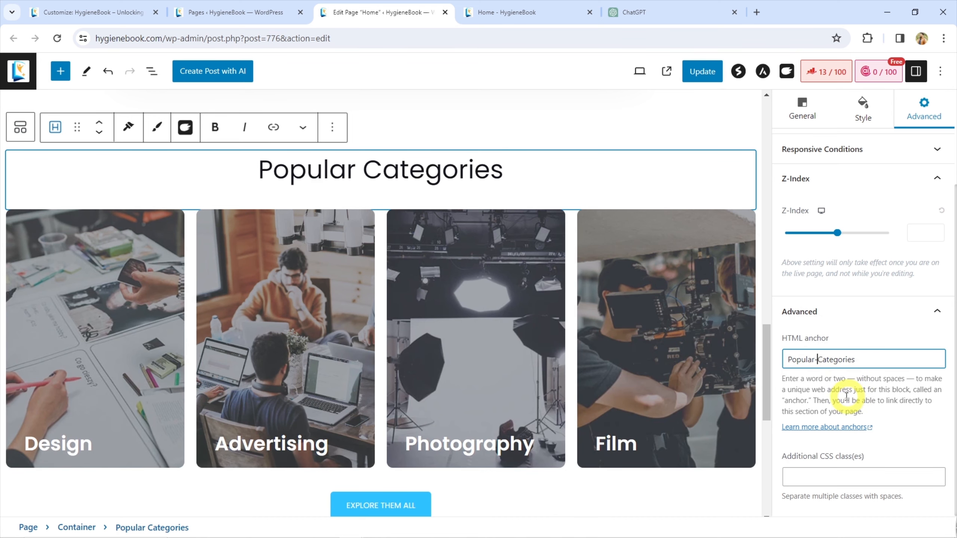
Step: Check the Read Articles button's link against the Popular Categories anchor, and update the Home page
scroll(656, 304, up, 5)
scroll(374, 241, up, 10)
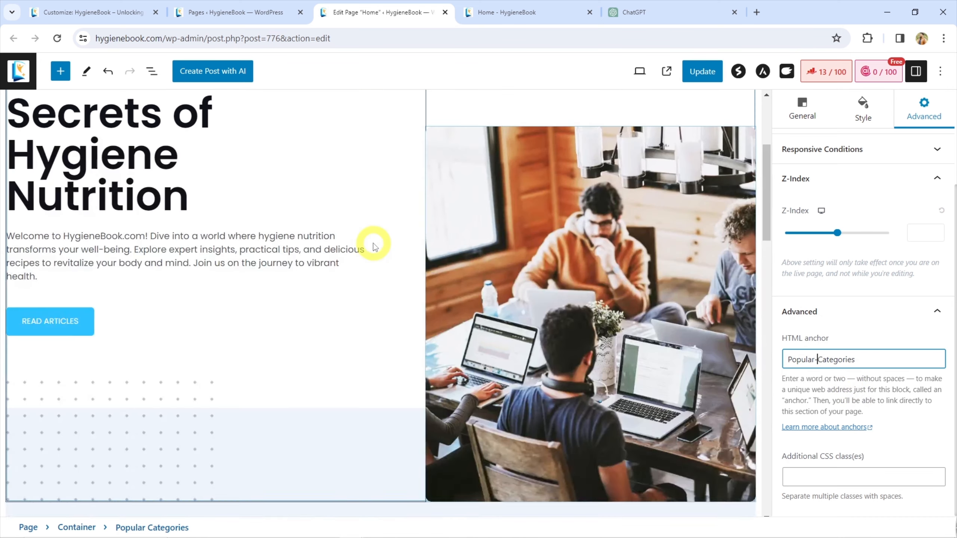
scroll(64, 326, down, 3)
click(52, 409)
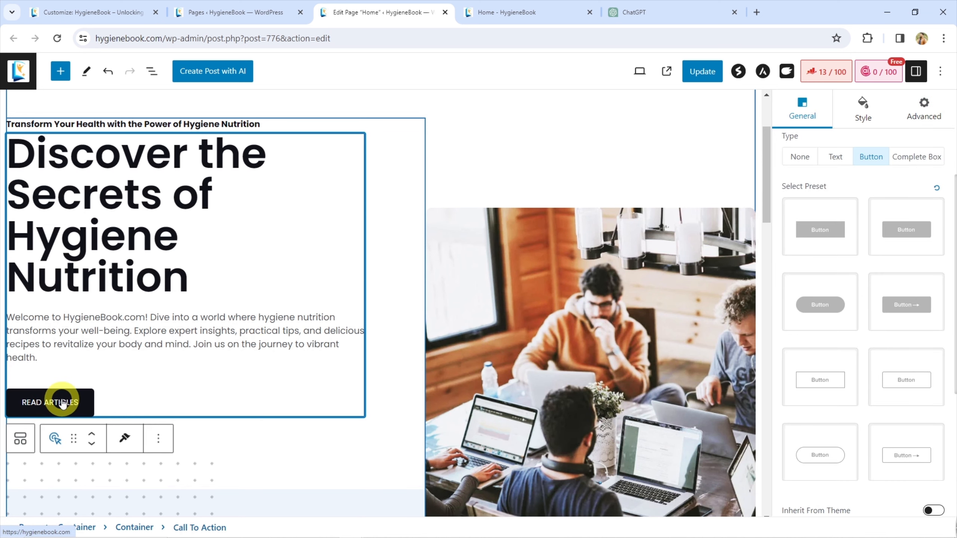
scroll(866, 362, down, 5)
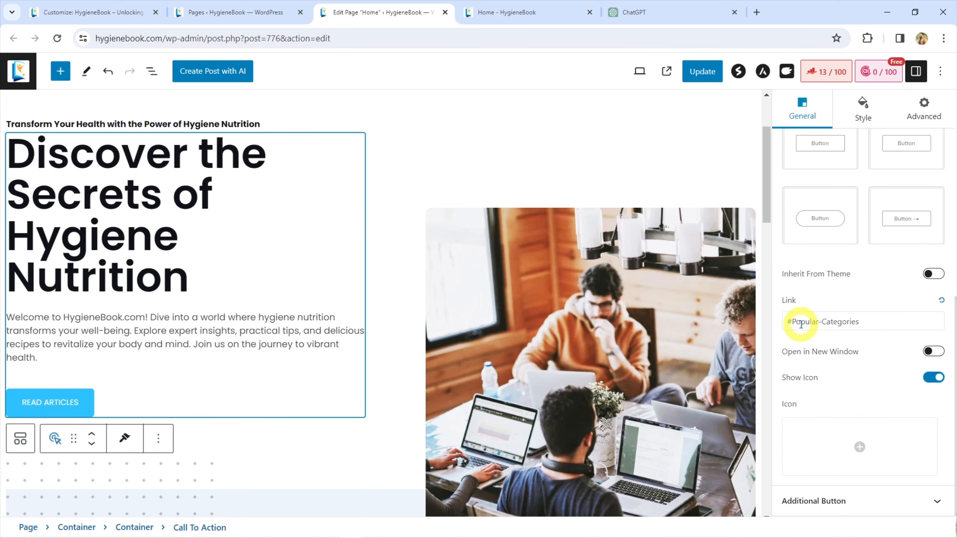
drag(791, 321, 855, 322)
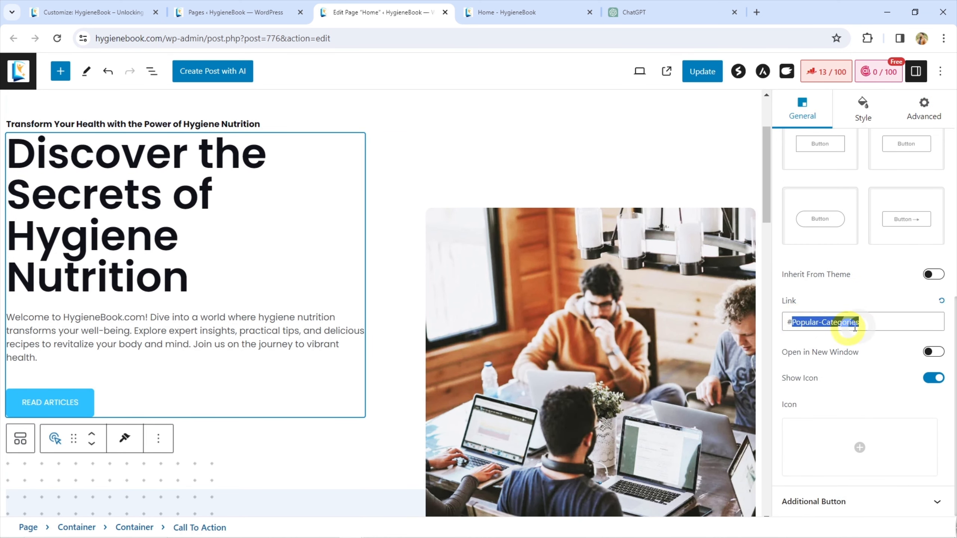
click(703, 71)
Step: Reload the live homepage and test the Read Articles button's jump to the Popular Categories section
click(501, 12)
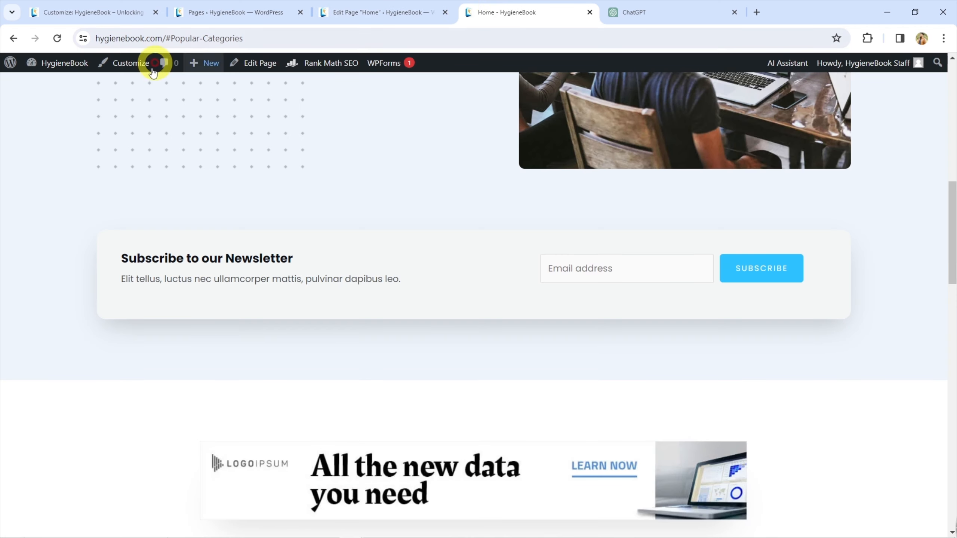
click(57, 38)
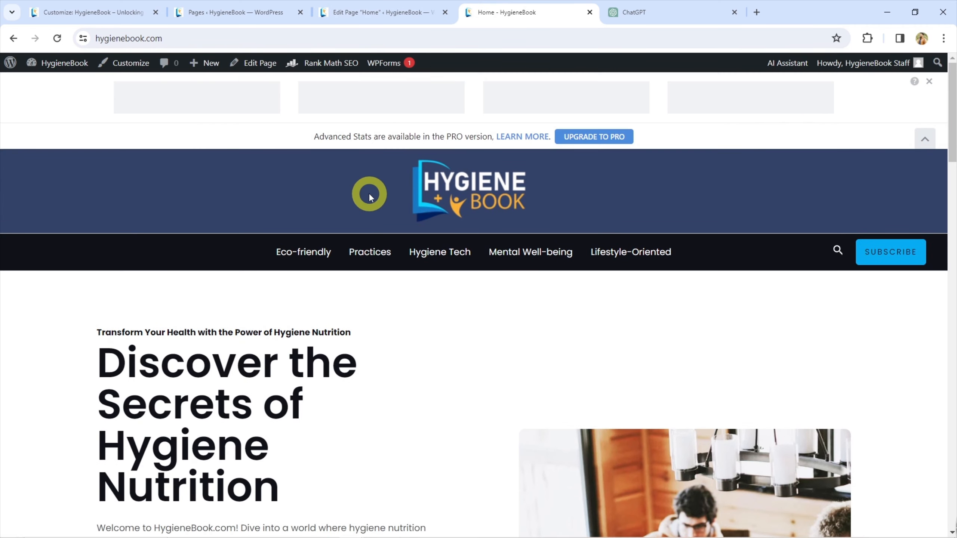
scroll(248, 228, down, 5)
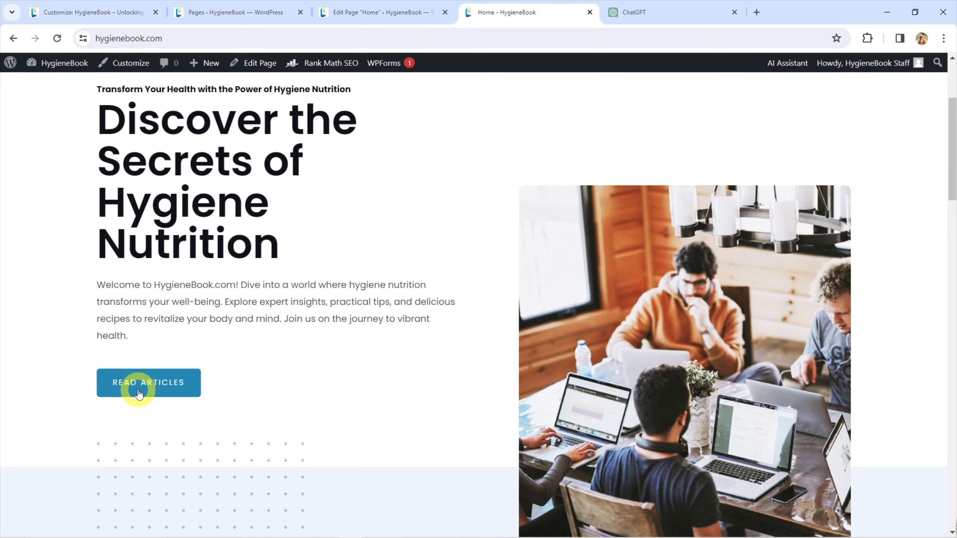
click(171, 384)
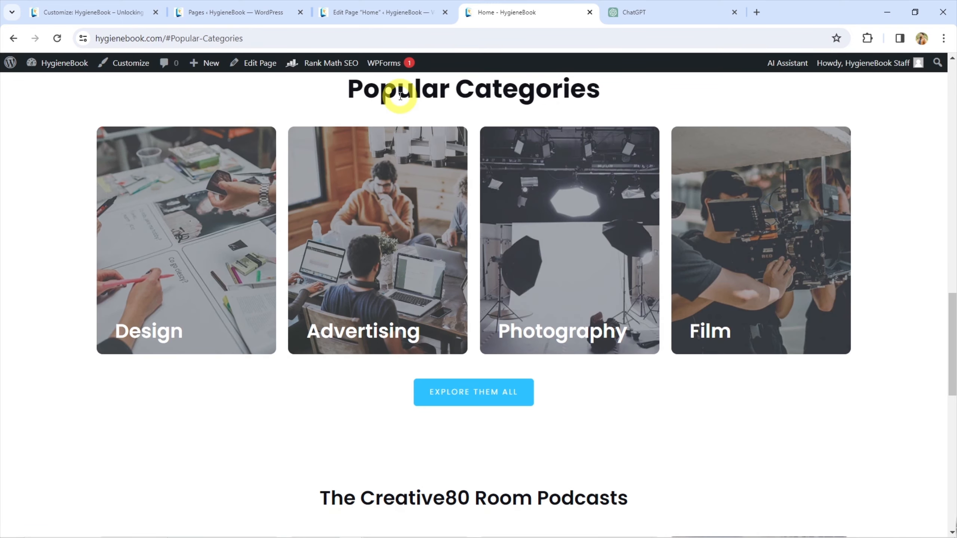
scroll(464, 222, up, 15)
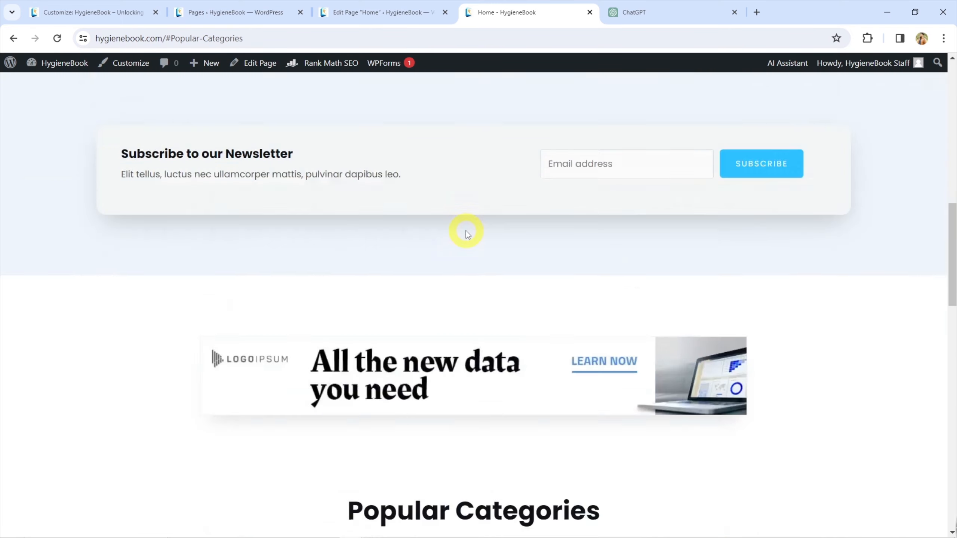
Step: Examine the hygiene food images generated in Gemini for the blog as possible replacements for the hero image
click(382, 2)
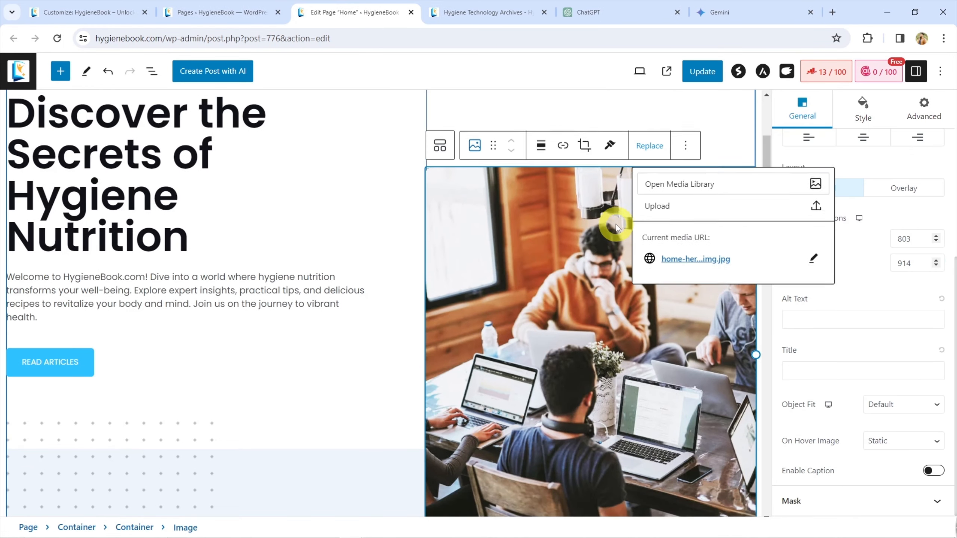
scroll(627, 245, up, 1)
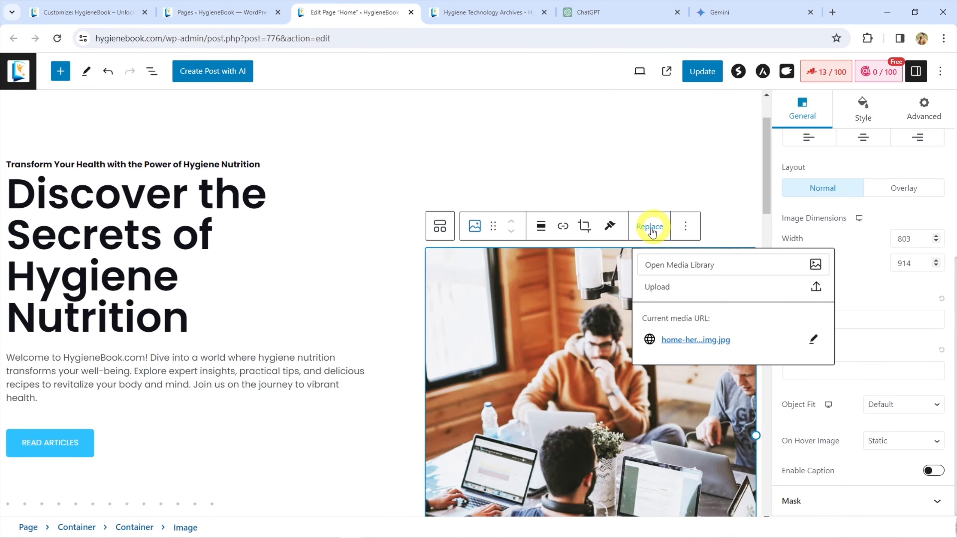
click(765, 6)
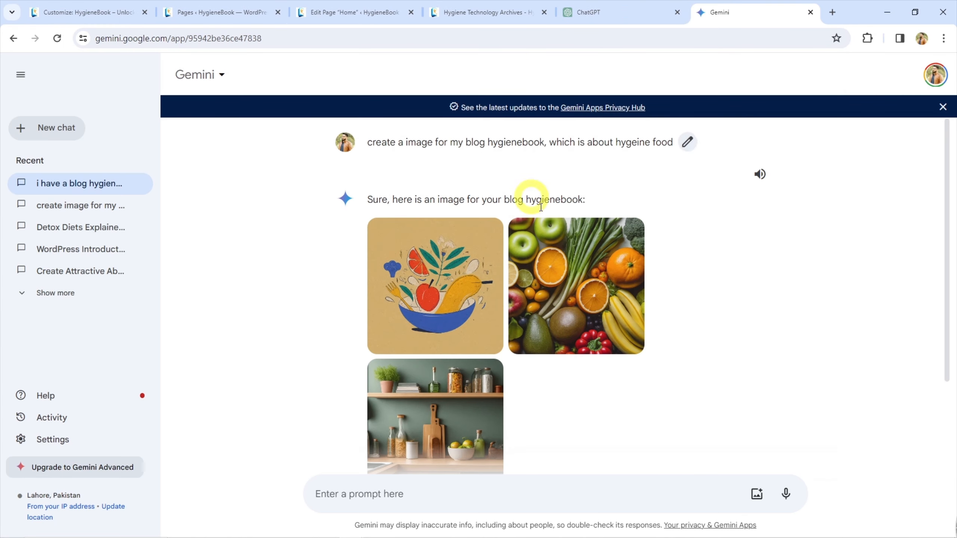
scroll(539, 226, down, 3)
scroll(535, 254, up, 3)
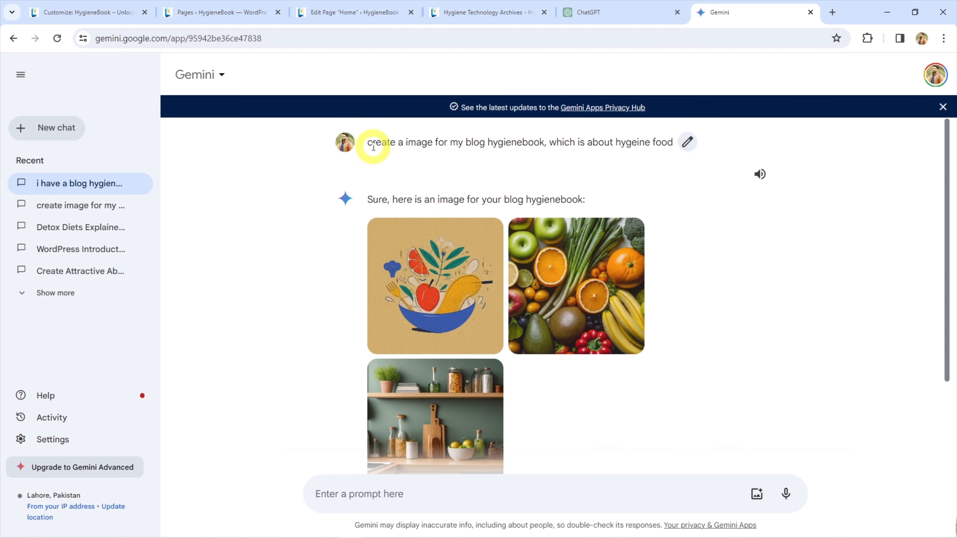
click(582, 6)
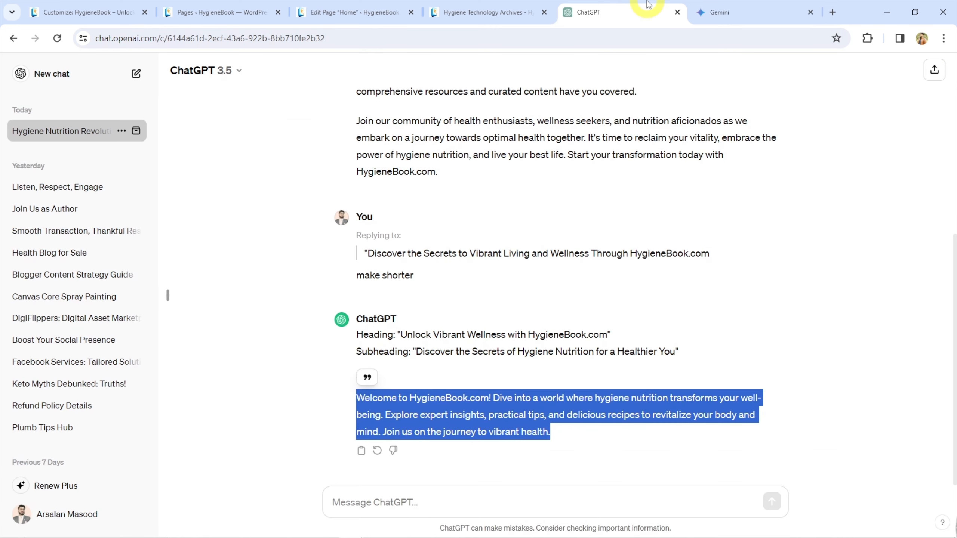
click(754, 5)
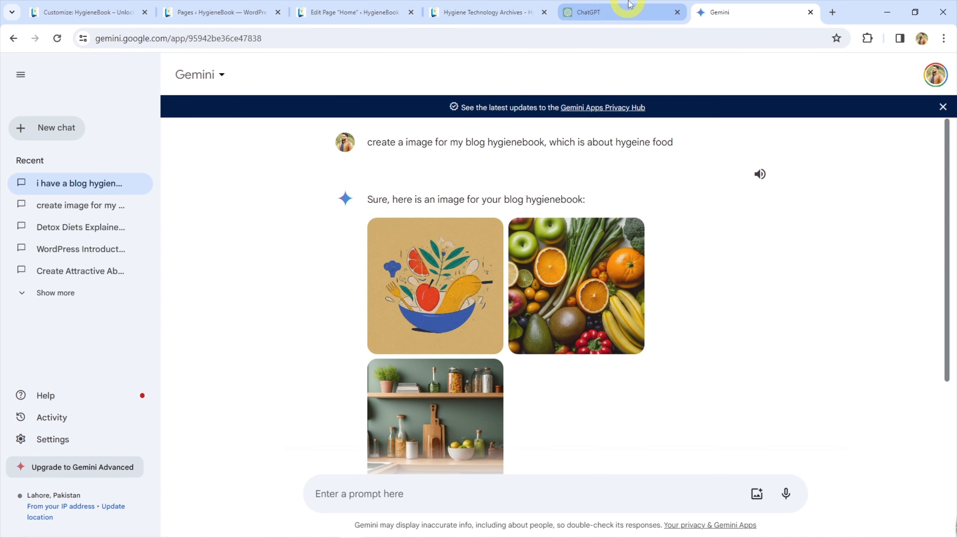
Step: Replace the Home page's hero image with Mastering-Daily-Hygiene-Your-Comprehensive-Guide.png from the site's media library
click(341, 10)
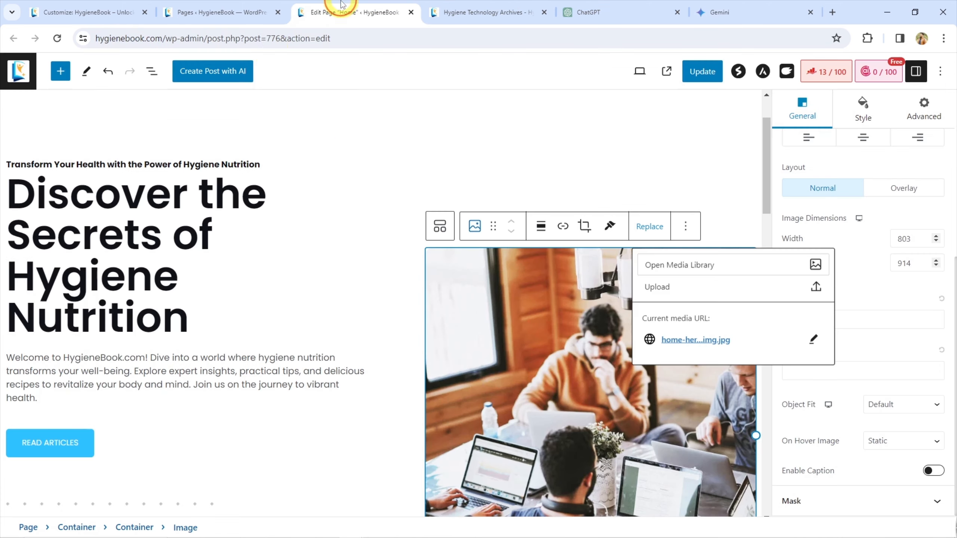
click(696, 264)
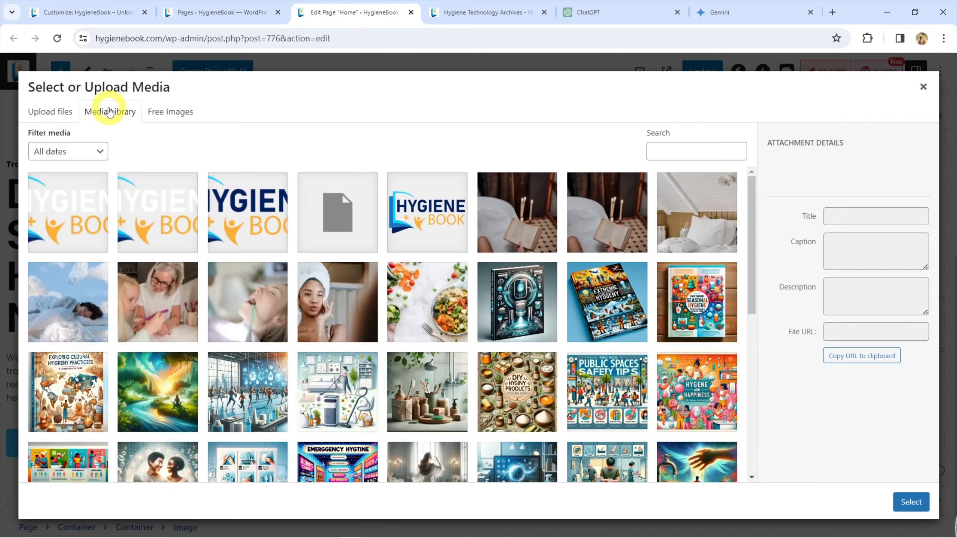
scroll(341, 273, down, 7)
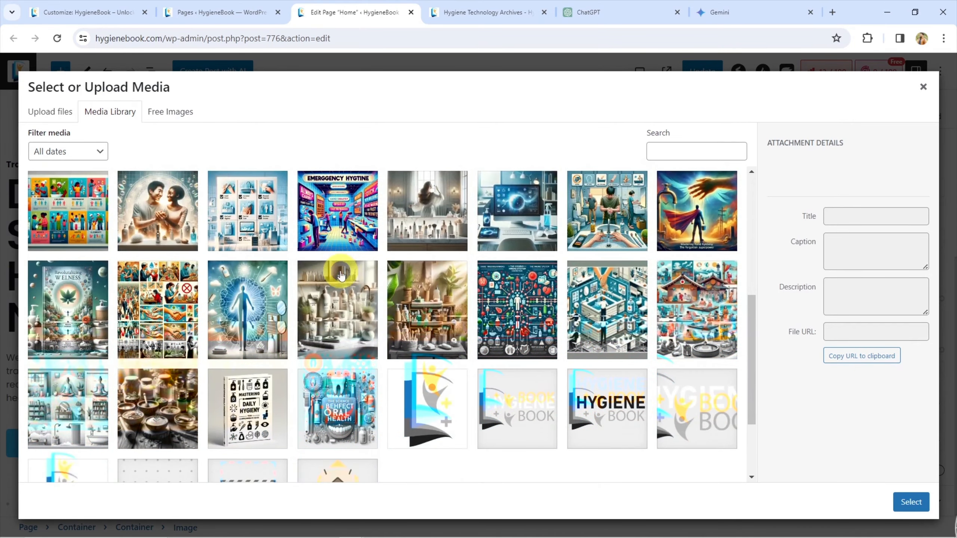
scroll(296, 286, up, 1)
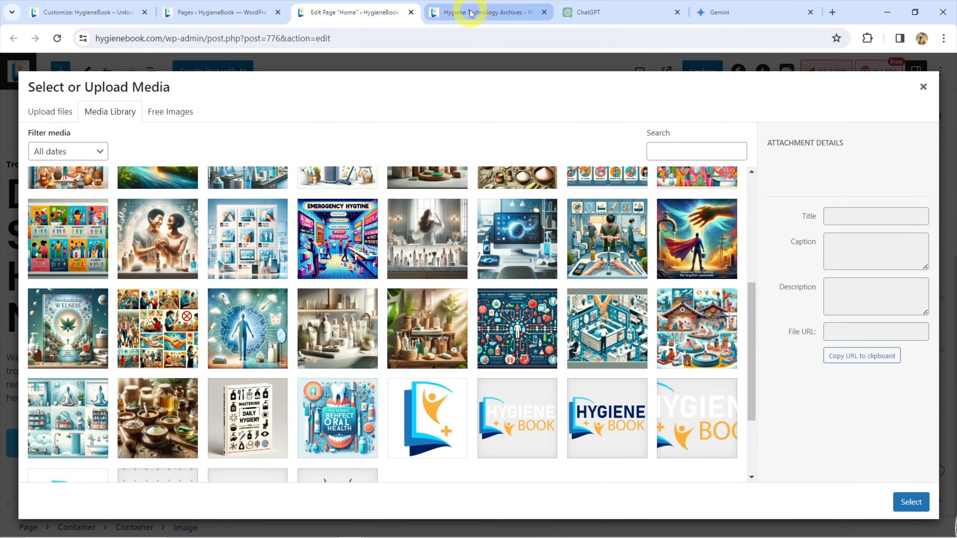
click(266, 403)
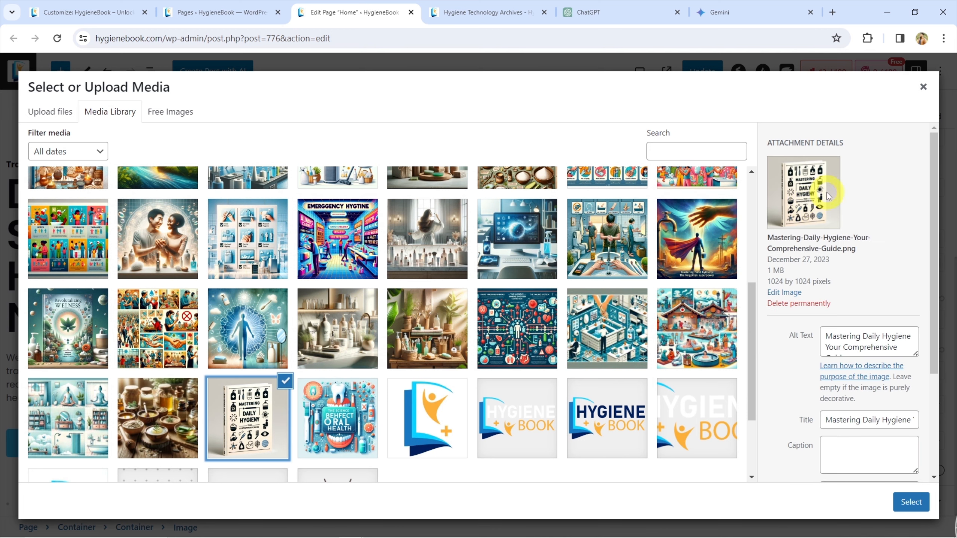
click(911, 505)
scroll(433, 200, down, 5)
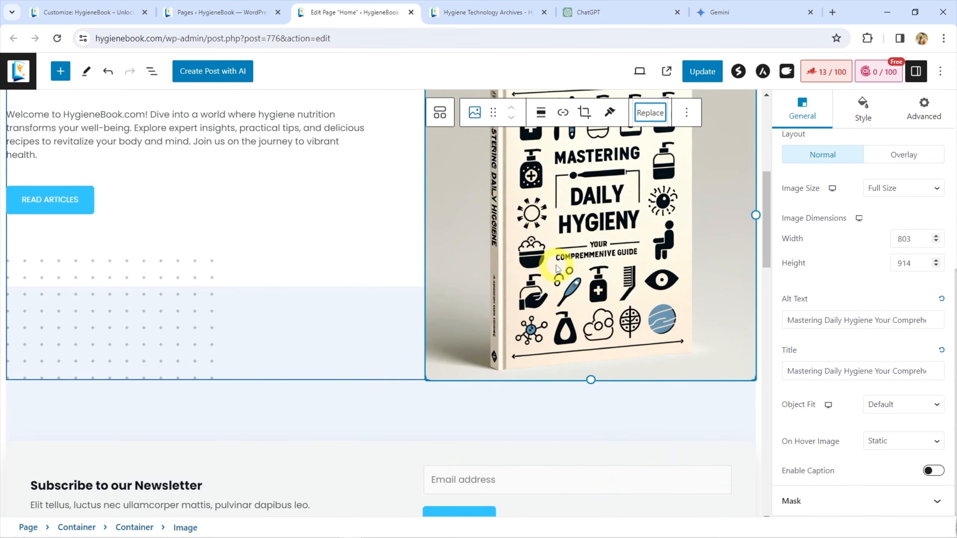
scroll(557, 268, up, 5)
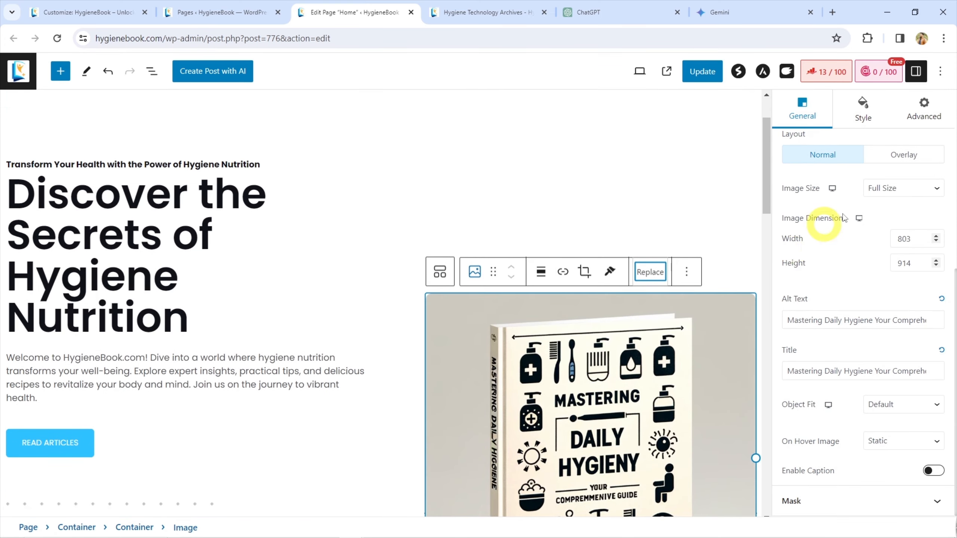
Step: Check the hero image's border and radius styling, and set its animation to Fade Down
scroll(846, 230, up, 3)
click(855, 211)
click(845, 239)
scroll(846, 249, down, 3)
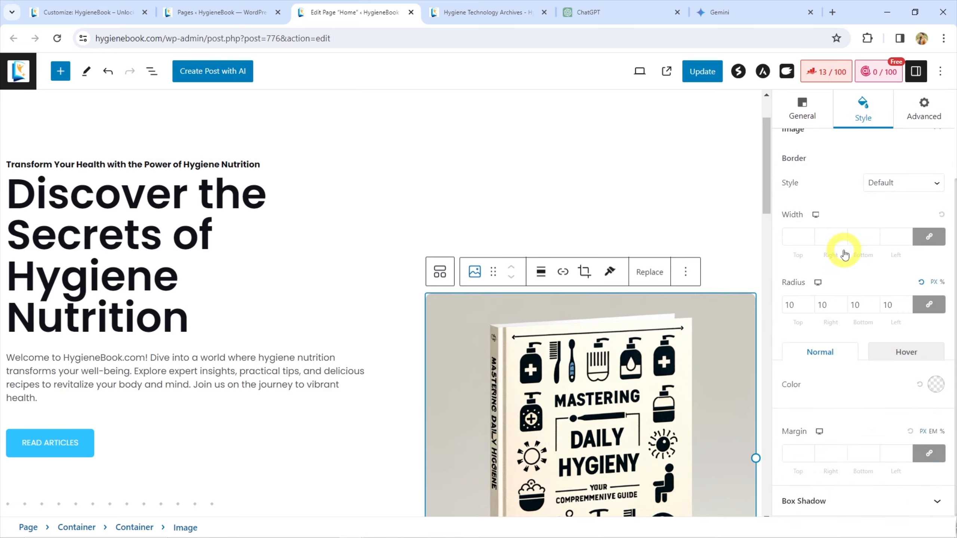
scroll(844, 252, up, 1)
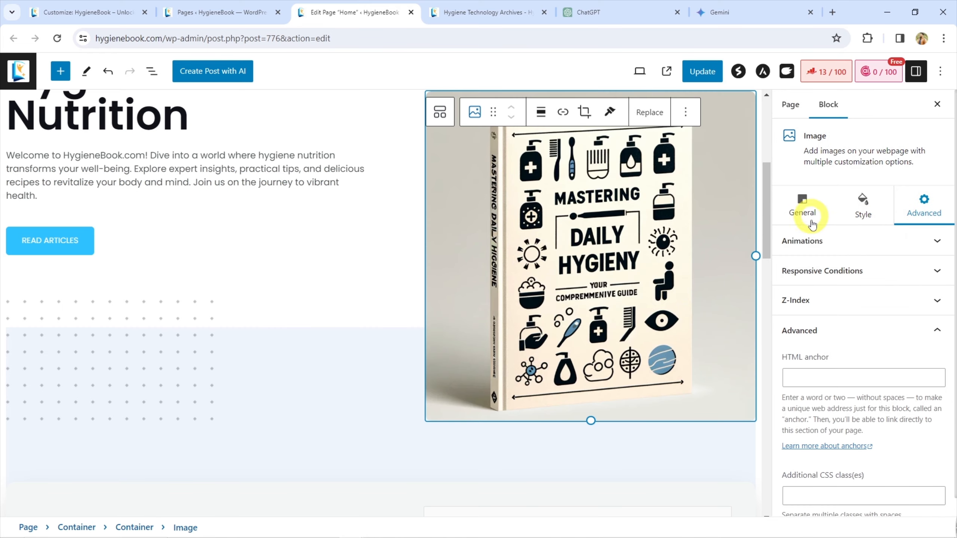
click(813, 241)
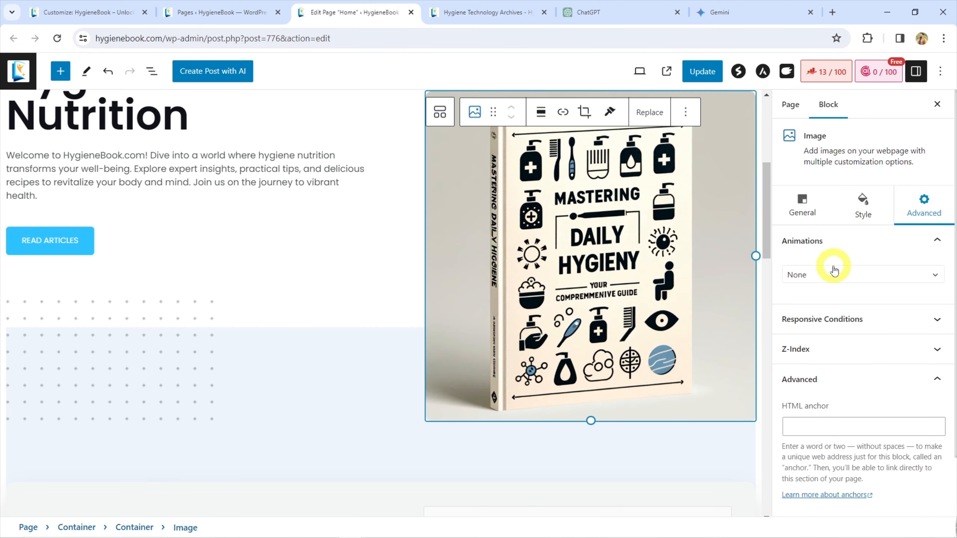
click(831, 273)
click(831, 340)
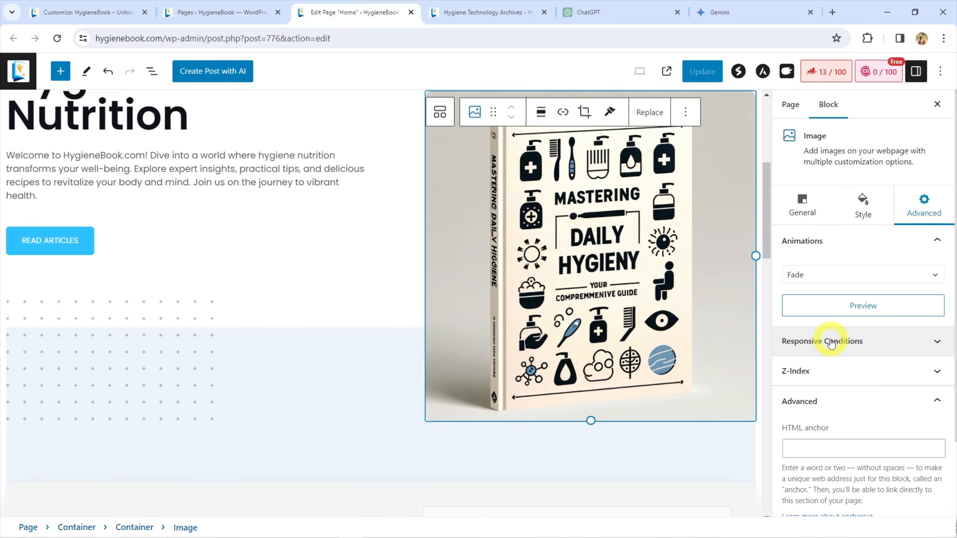
click(839, 276)
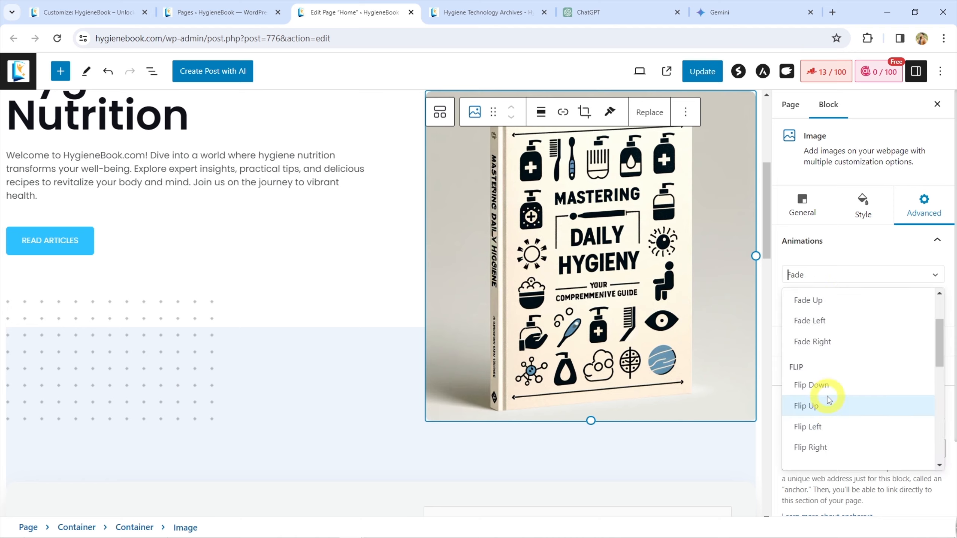
click(824, 278)
scroll(759, 256, up, 1)
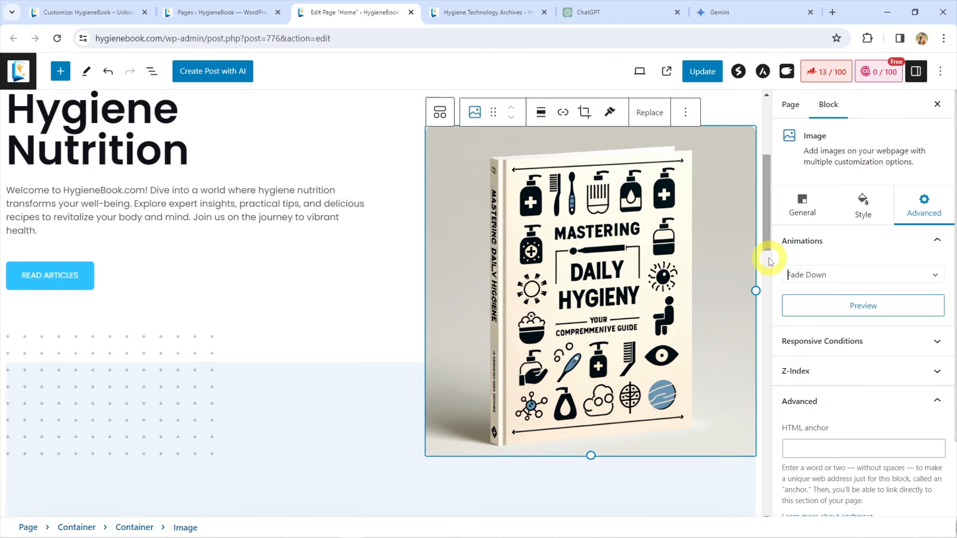
scroll(450, 324, up, 5)
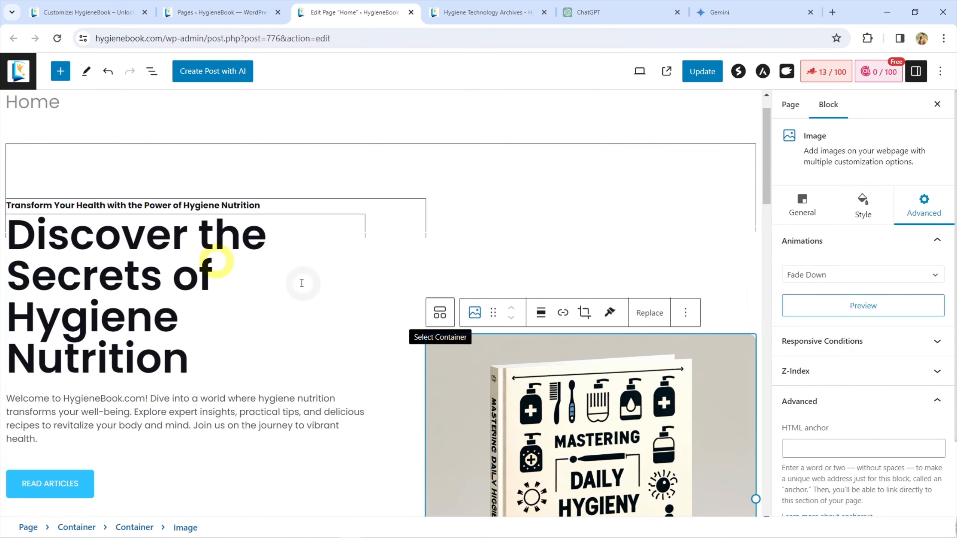
Step: Copy the sentence above the subscribe form in the footer of the live Hygiene Technology archive page
scroll(446, 258, down, 10)
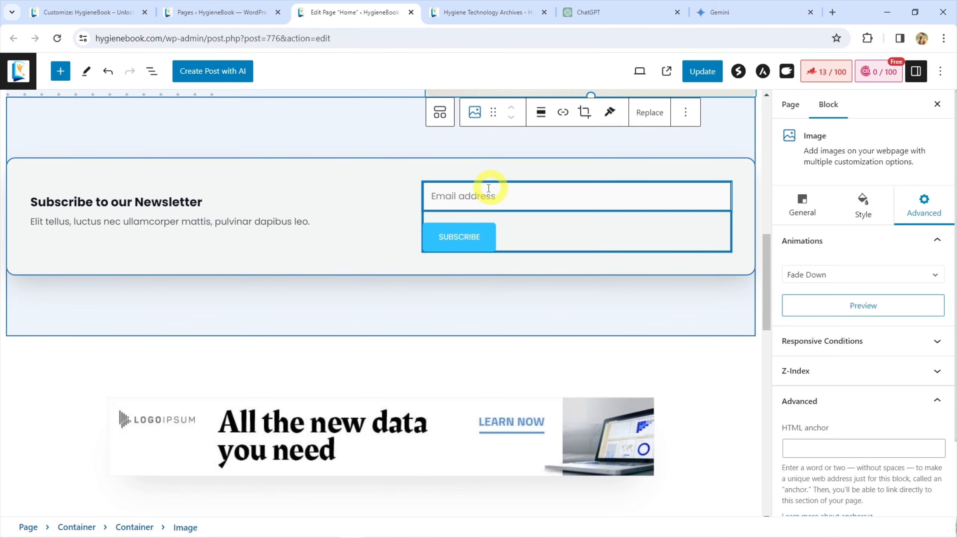
click(476, 5)
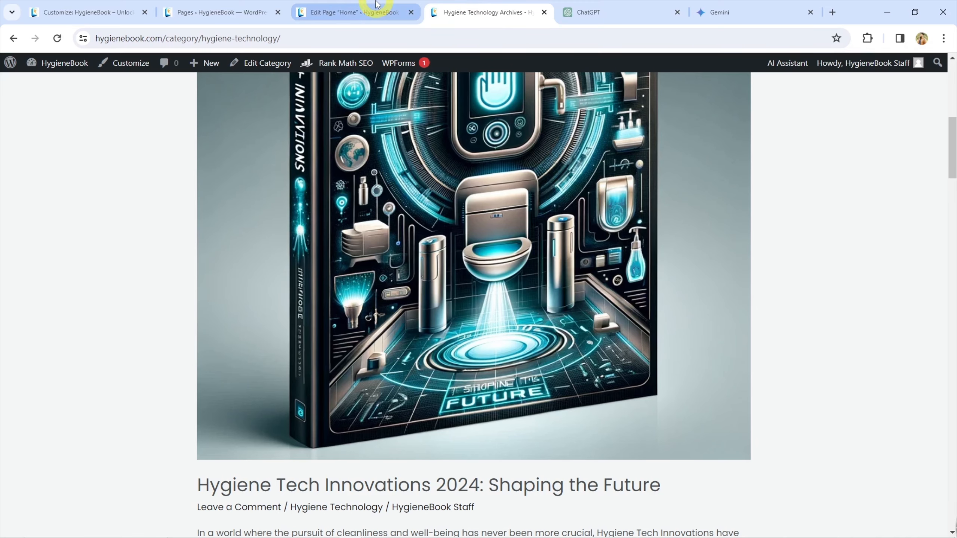
click(399, 10)
click(599, 11)
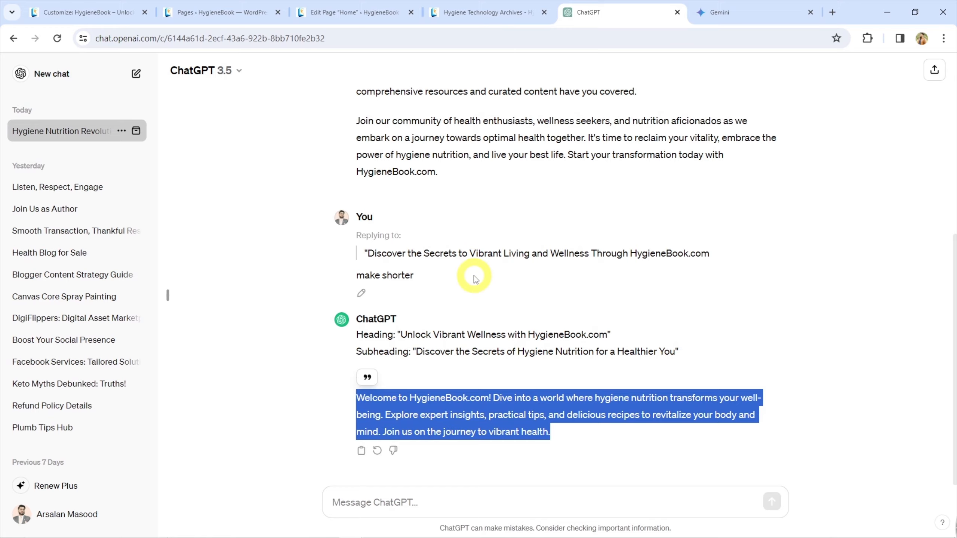
scroll(474, 279, up, 5)
click(456, 11)
scroll(373, 237, down, 1)
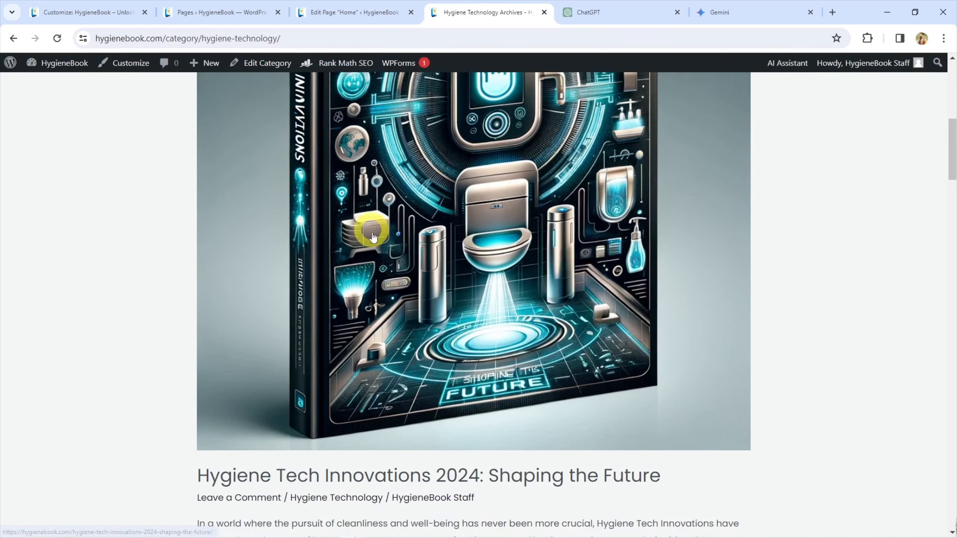
scroll(373, 236, down, 15)
triple_click(291, 234)
key(ctrl+c)
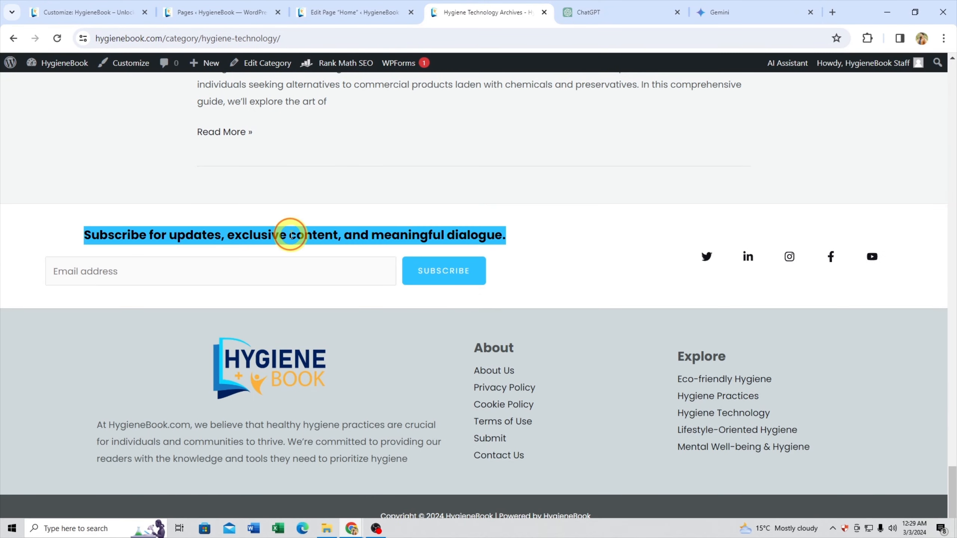
Step: Replace the text under Subscribe to our Newsletter with "Subscribe for updates, exclusive content, and meaningful hygiene guide."
click(352, 12)
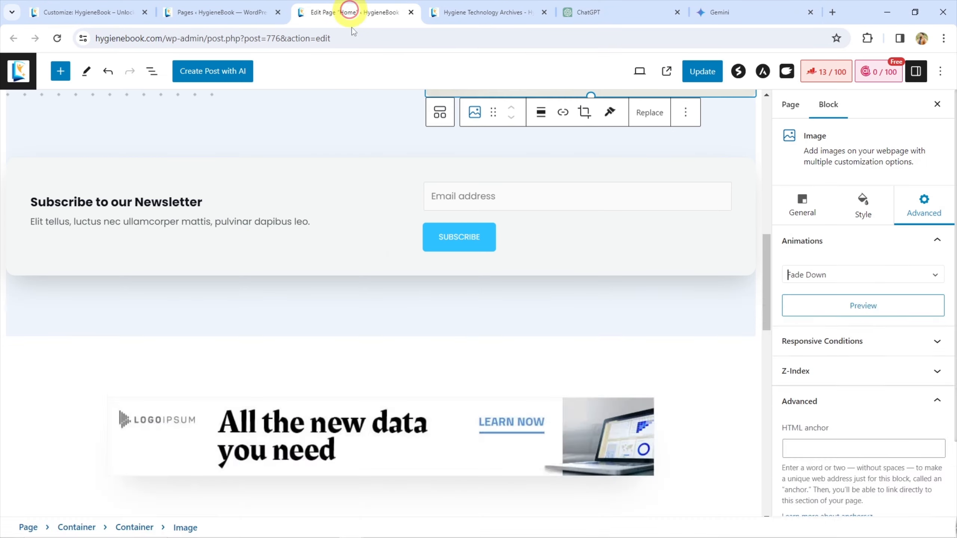
click(224, 225)
triple_click(225, 222)
key(ctrl+v)
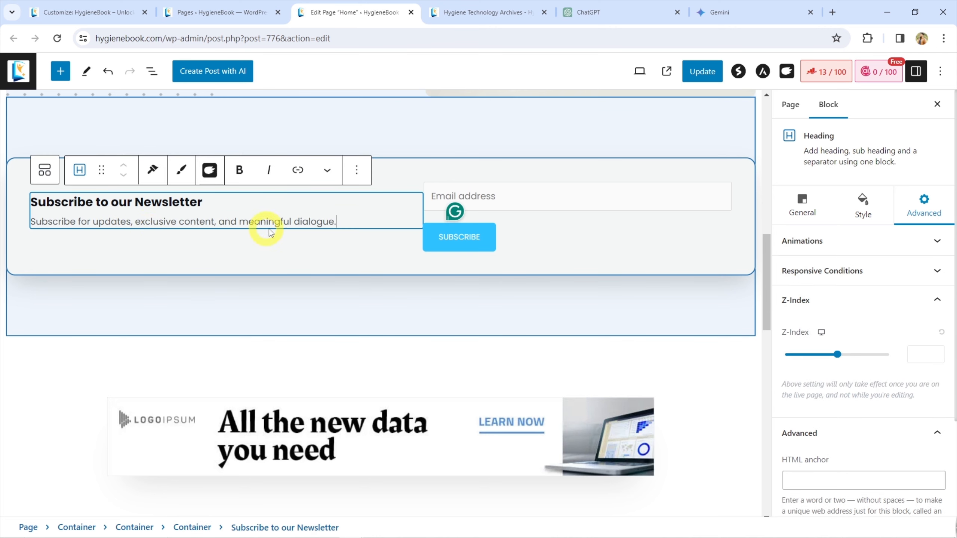
text(hy)
text(gi)
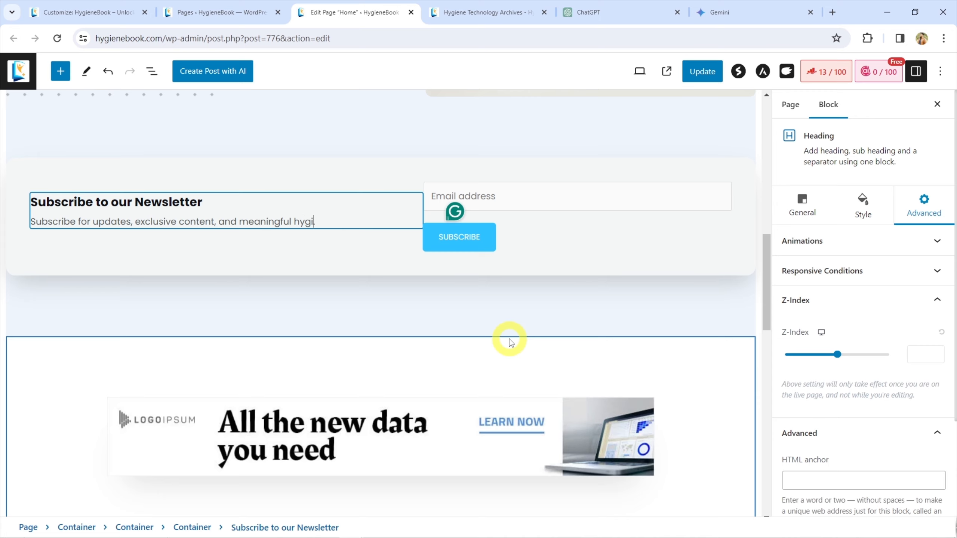
text(ene guide.)
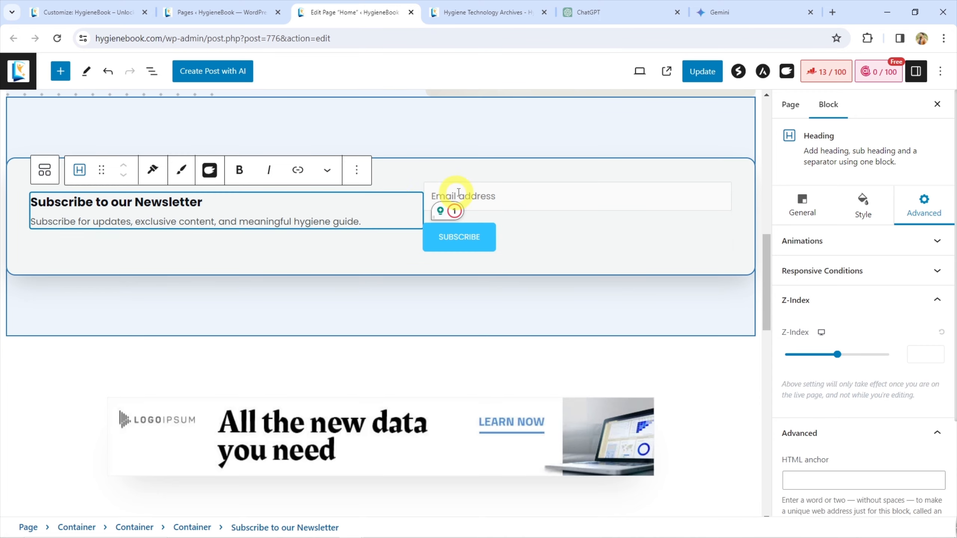
Step: Delete the Logoipsum advertising banner image above the Popular Categories heading
scroll(459, 192, down, 5)
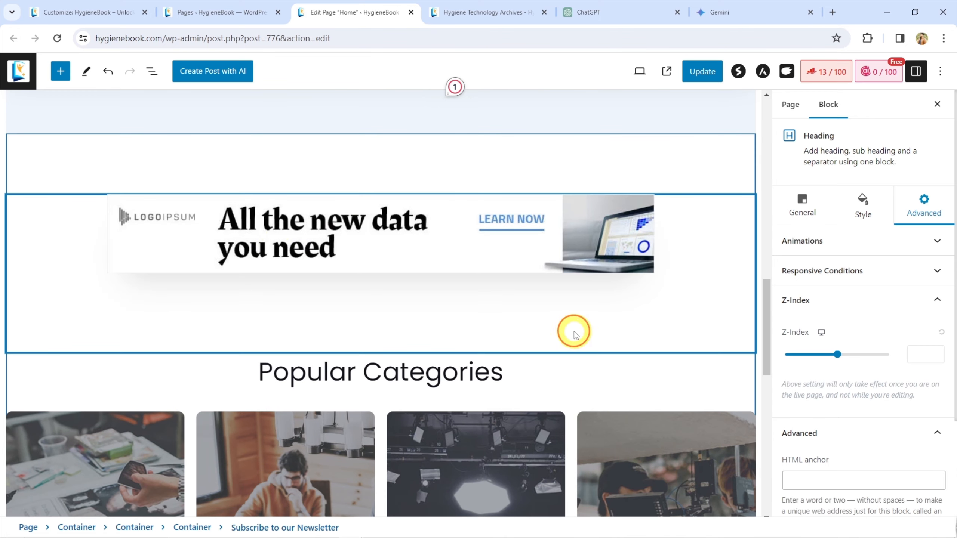
click(239, 207)
click(267, 172)
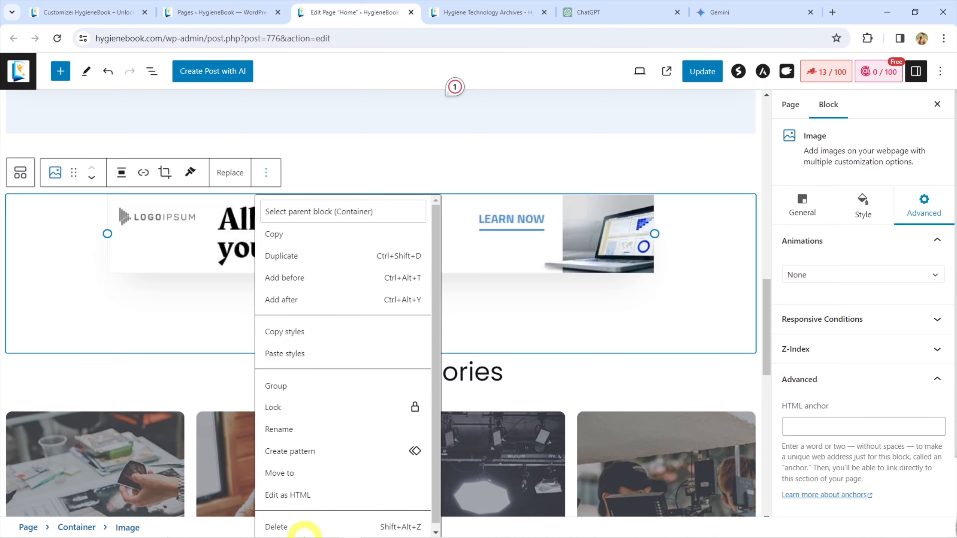
click(300, 522)
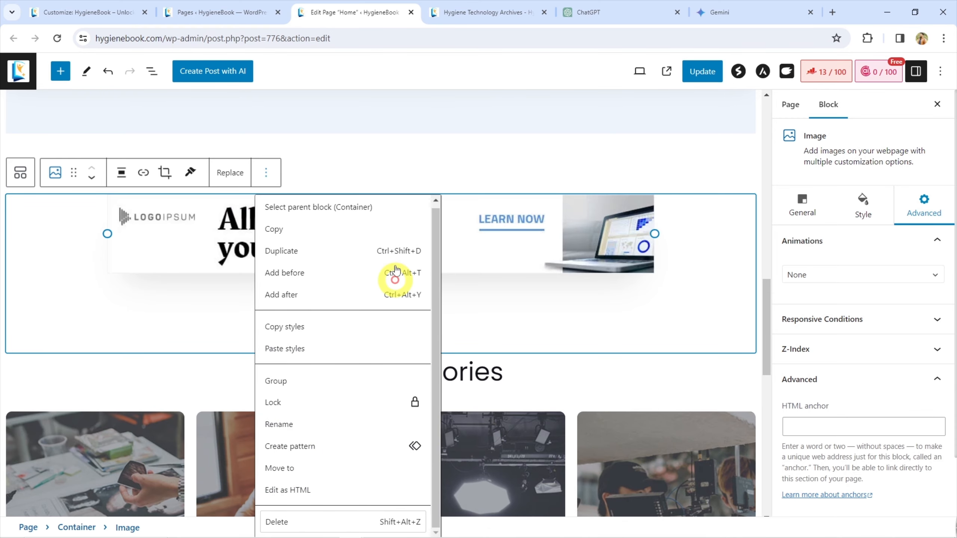
Step: Retitle the Design category card as "Eco-friendly Hygiene" and the Advertising card as "Hygiene Practices", using the category names in the live site's footer
scroll(602, 170, down, 7)
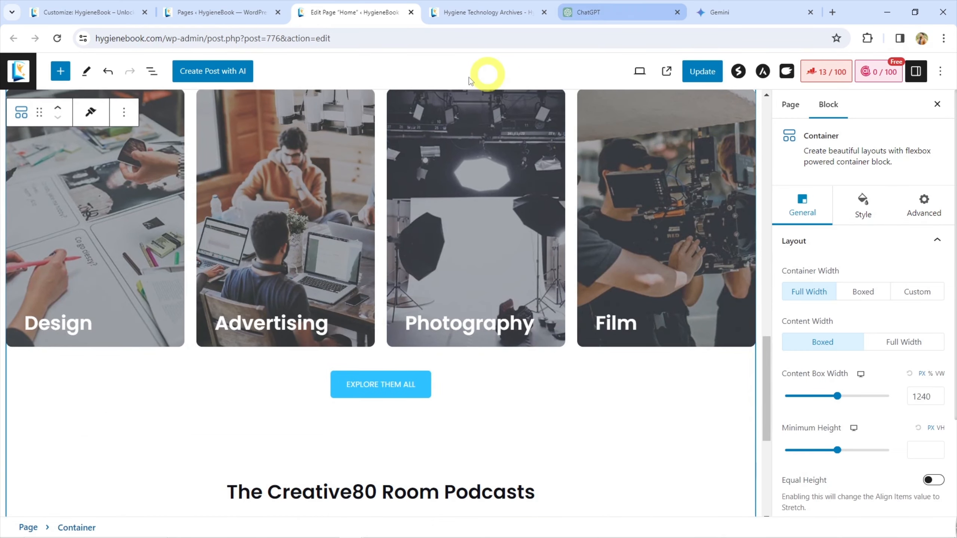
scroll(348, 257, up, 3)
scroll(174, 345, down, 1)
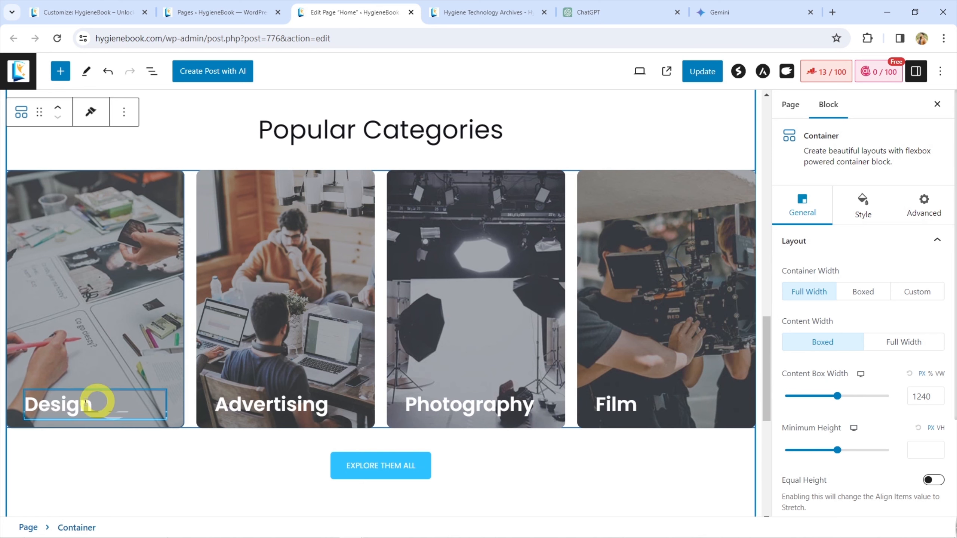
click(448, 5)
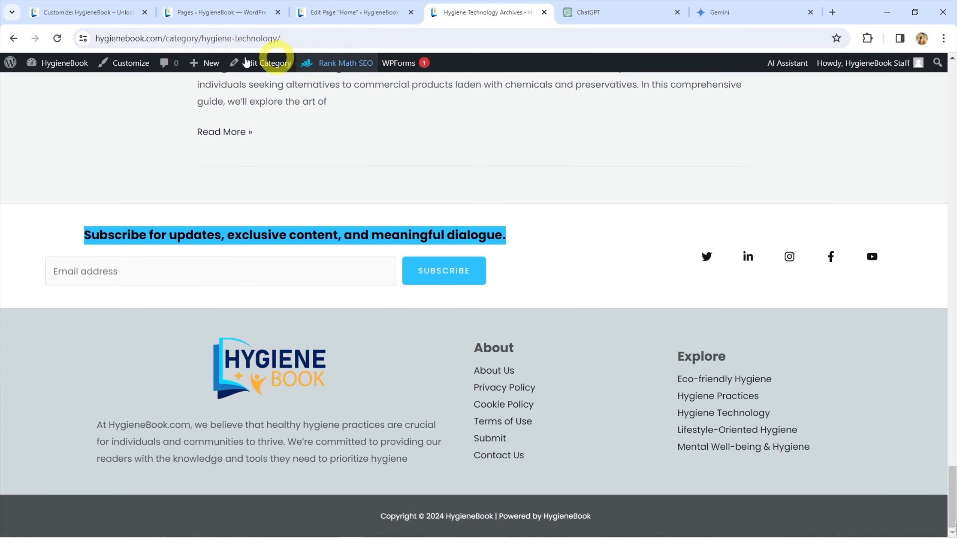
click(47, 98)
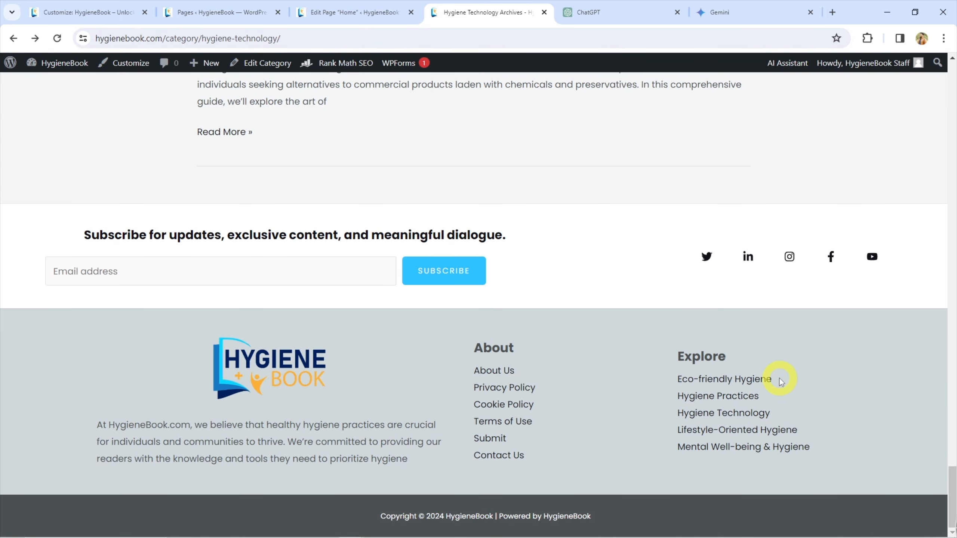
drag(780, 381, 697, 379)
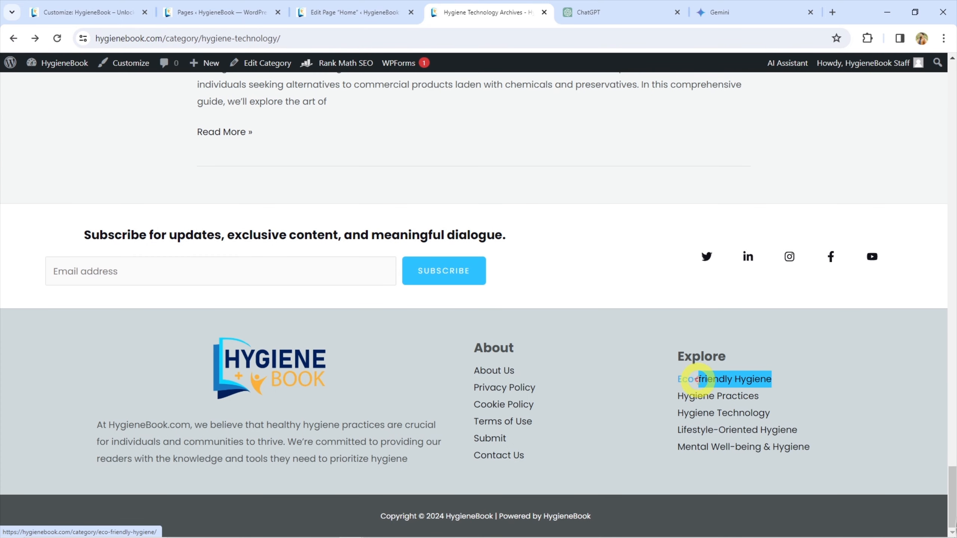
click(361, 8)
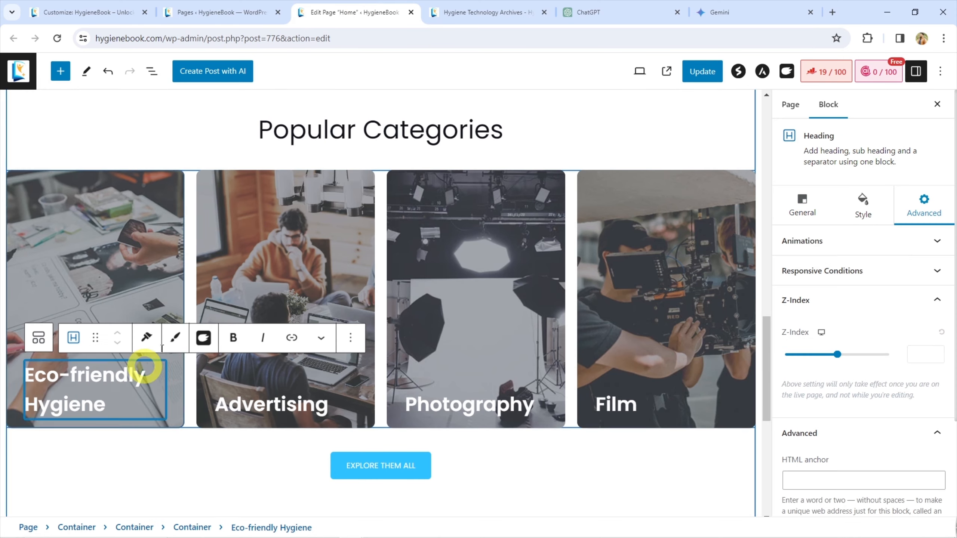
click(505, 3)
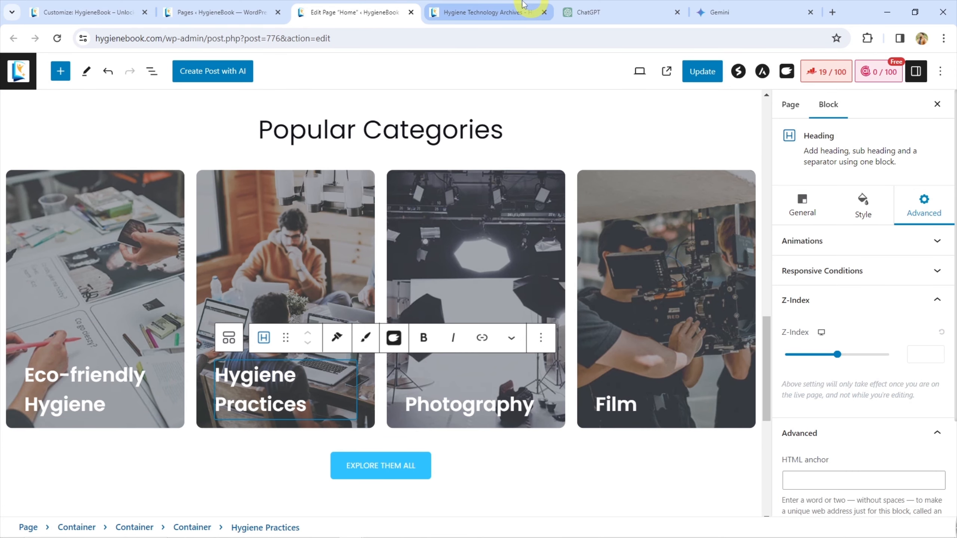
Step: Retitle the Photography category card as "Lifestyle-Oriented Hygiene", using the name from the live site's footer
click(523, 10)
drag(802, 431, 681, 430)
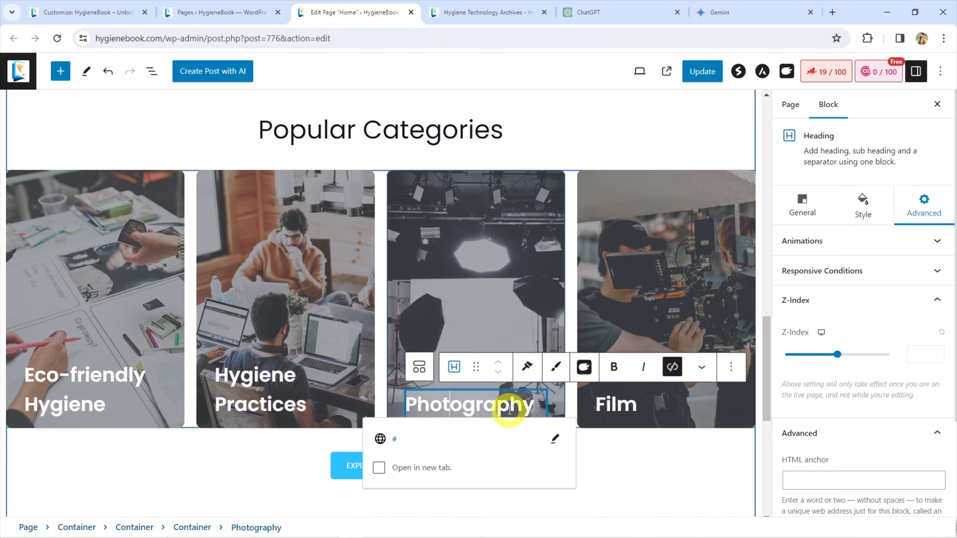
text(Lifestyle-Oriented Hygiene)
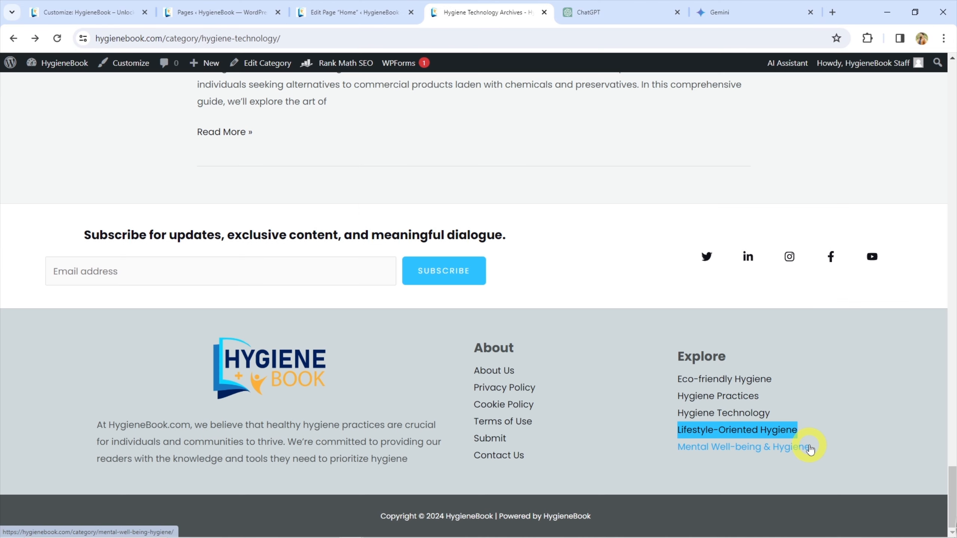
Step: Retitle the Film category card as "Mental Well-being & Hygiene", using the category name from the live site's footer
drag(810, 448, 683, 449)
key(ctrl+c)
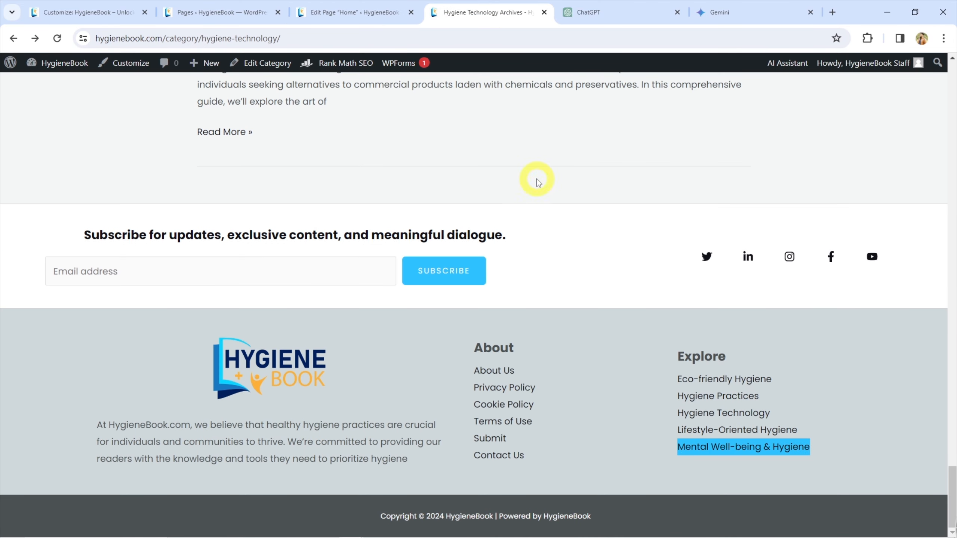
click(373, 12)
double_click(642, 414)
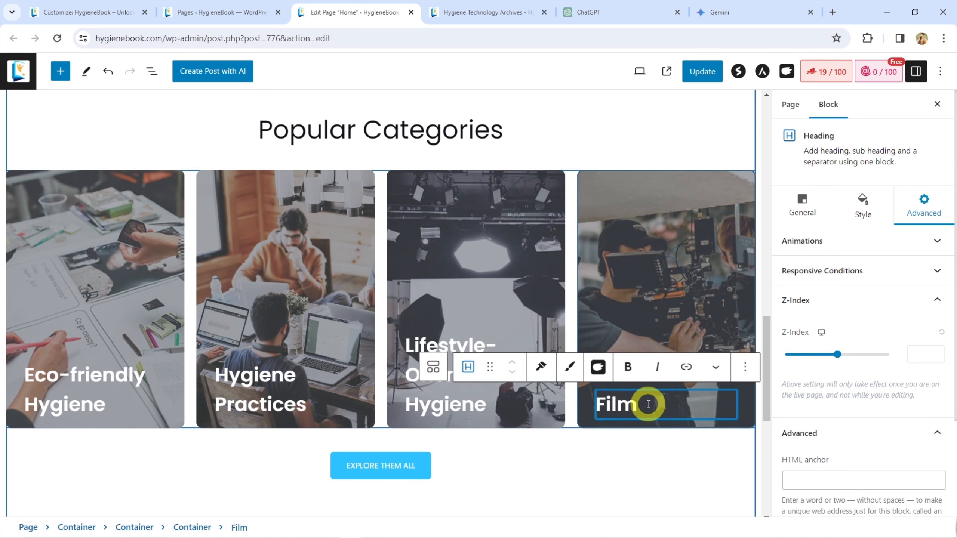
key(ctrl+v)
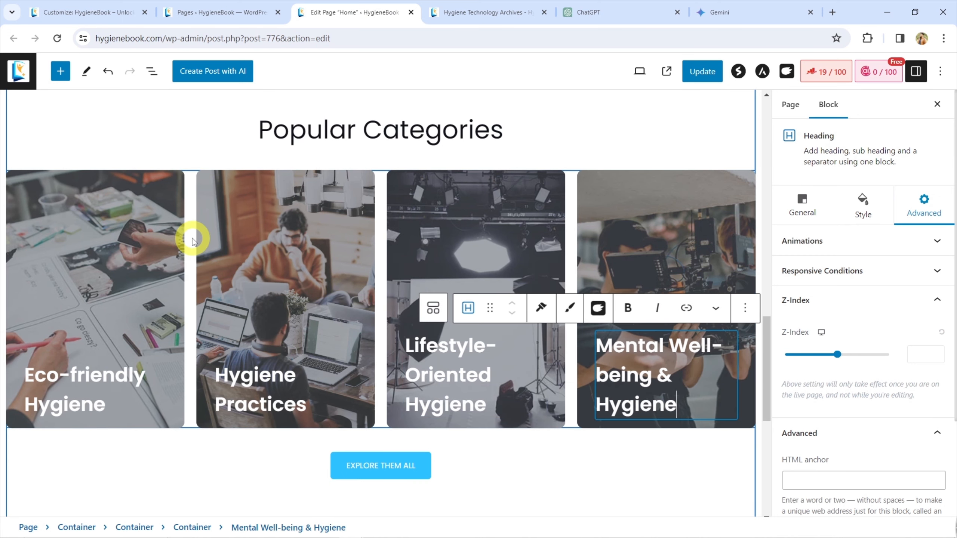
Step: Review the category links in the live site's footer and header navigation
key(ctrl+Tab)
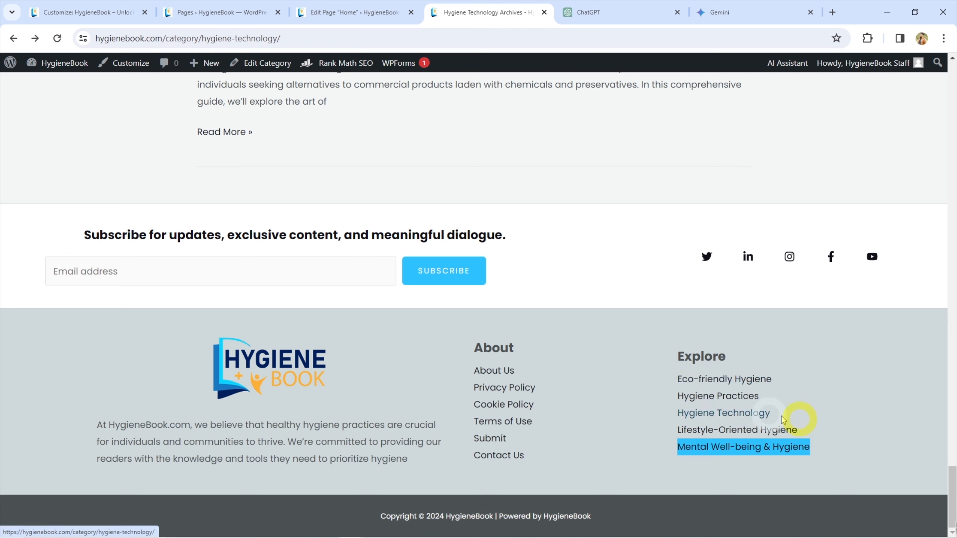
click(811, 451)
drag(819, 454, 681, 381)
drag(952, 487, 955, 57)
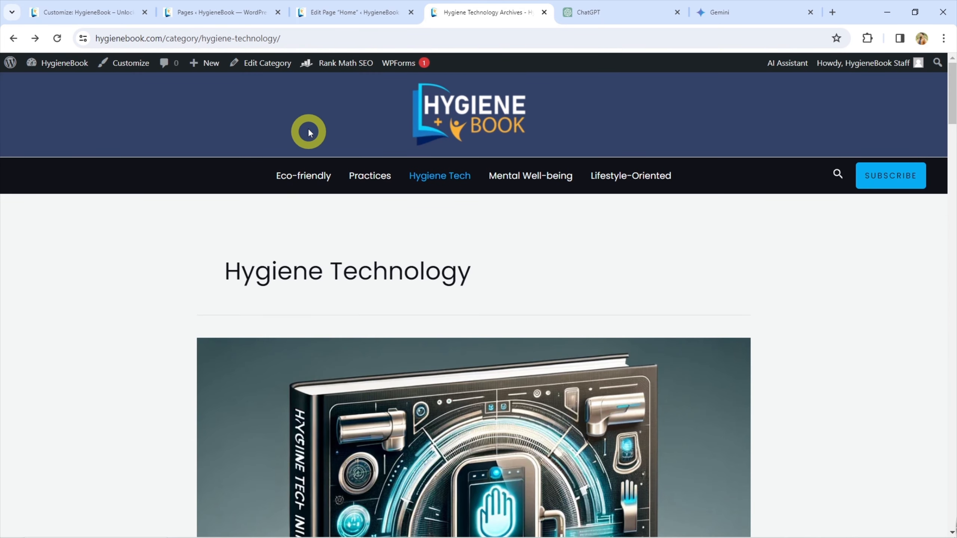
Step: Open the Header Menu structure in the WordPress dashboard and inspect the navigation label of the Eco-friendly item
click(99, 15)
click(162, 9)
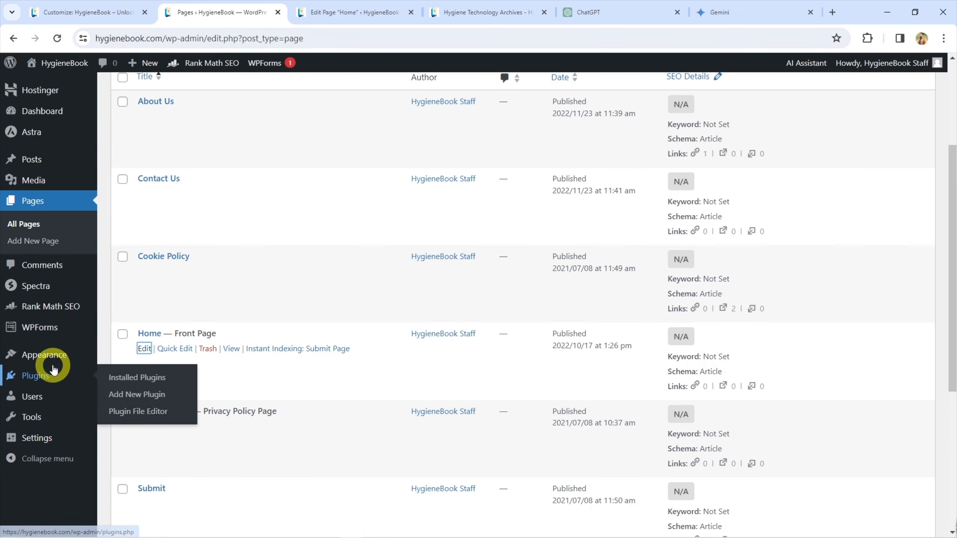
mouse_move(60, 356)
click(141, 414)
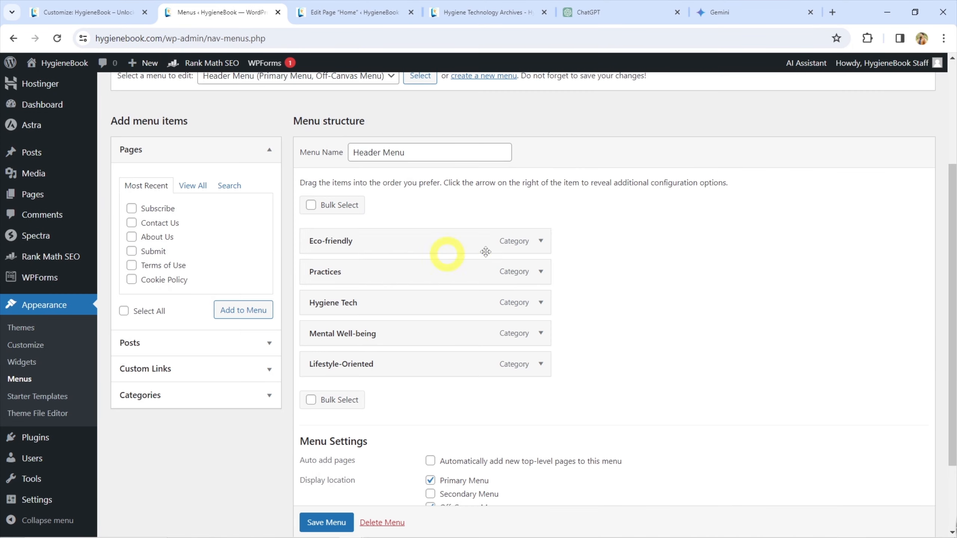
click(540, 241)
scroll(380, 223, down, 2)
click(380, 203)
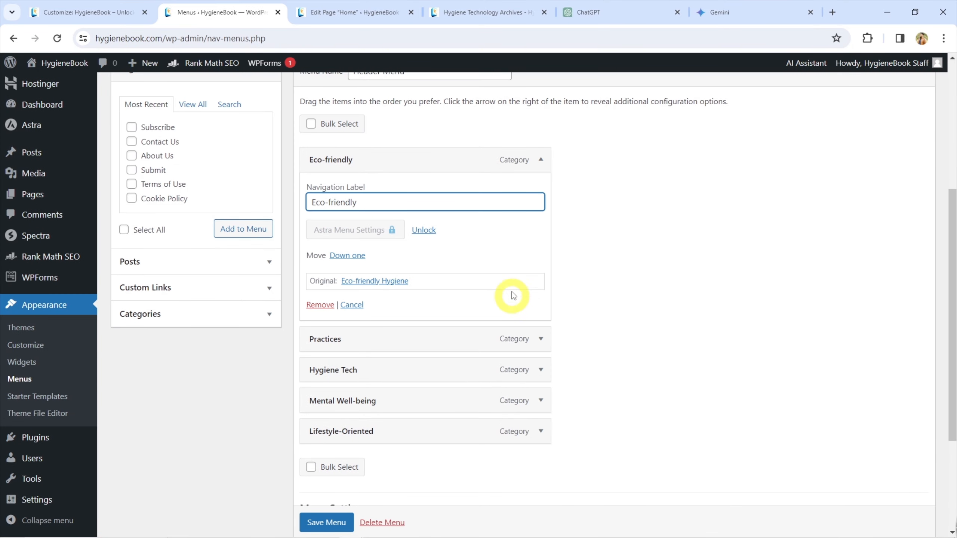
scroll(451, 278, up, 1)
click(540, 199)
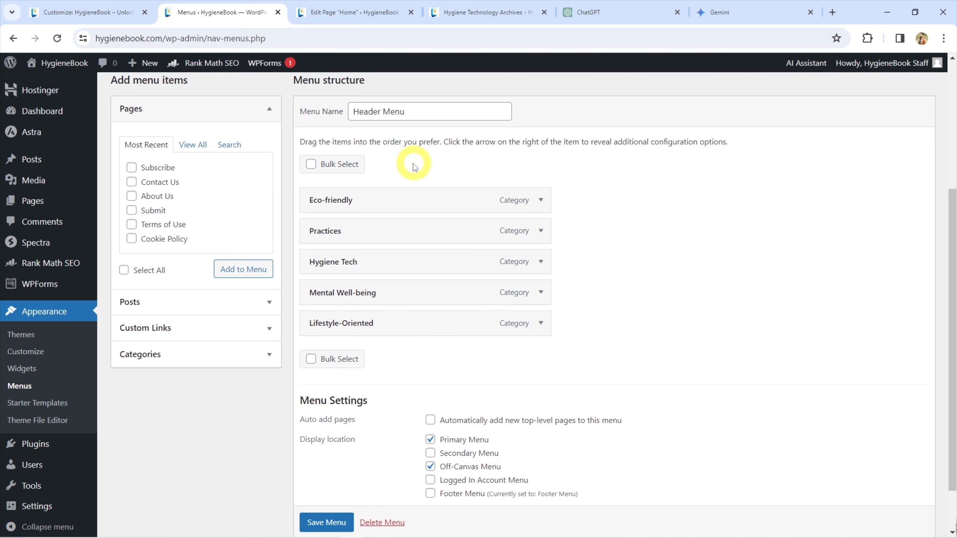
scroll(17, 169, up, 1)
Step: Open the post Categories list in a separate tab and compare its names with the Header Menu items
mouse_move(16, 162)
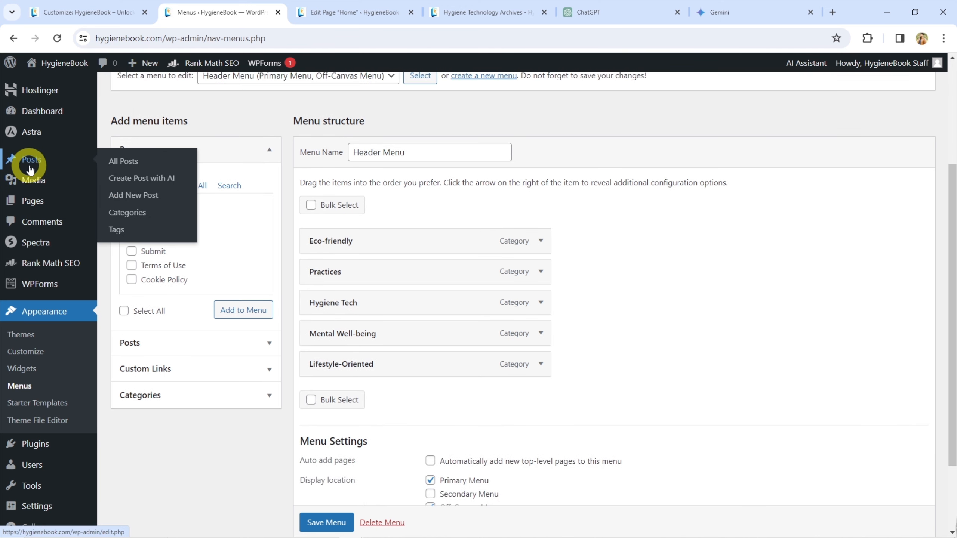
middle_click(127, 216)
click(306, 12)
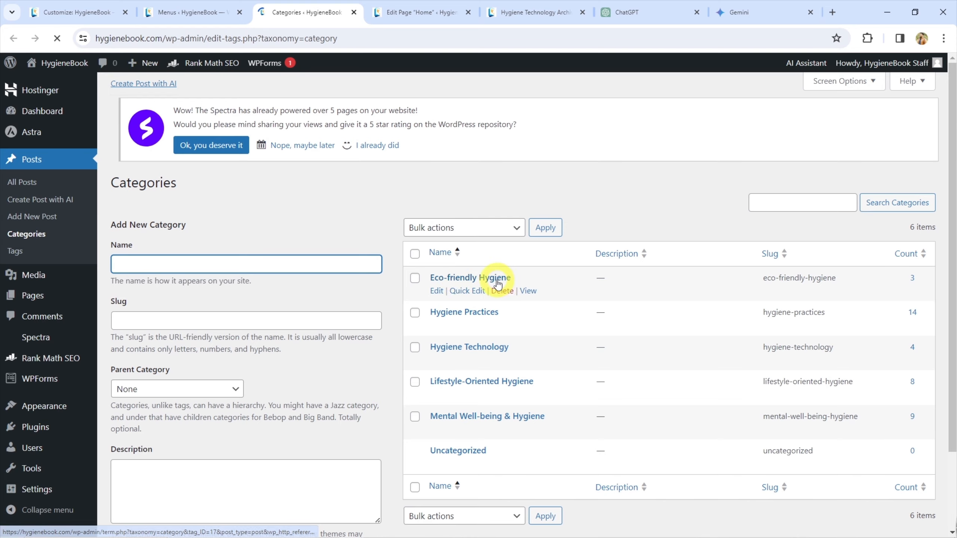
click(211, 12)
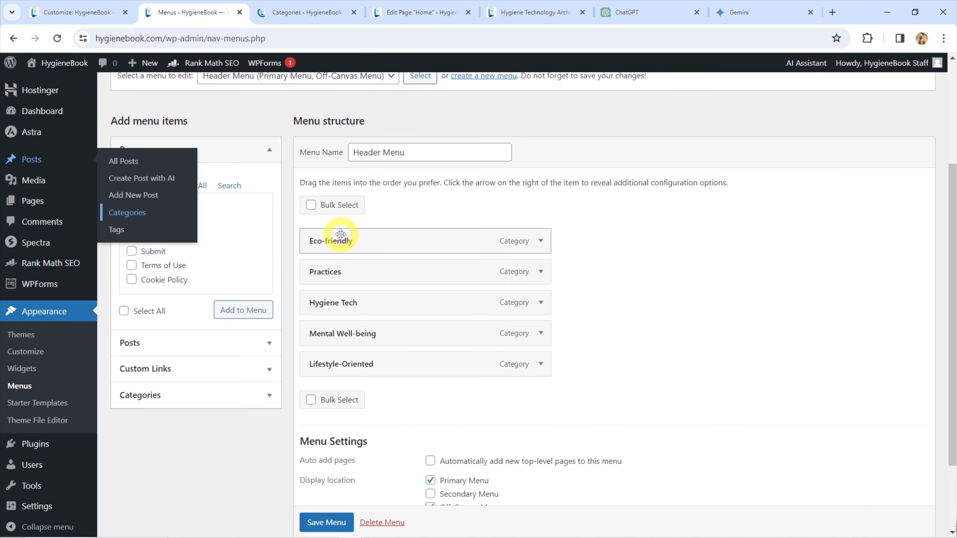
click(540, 241)
click(389, 283)
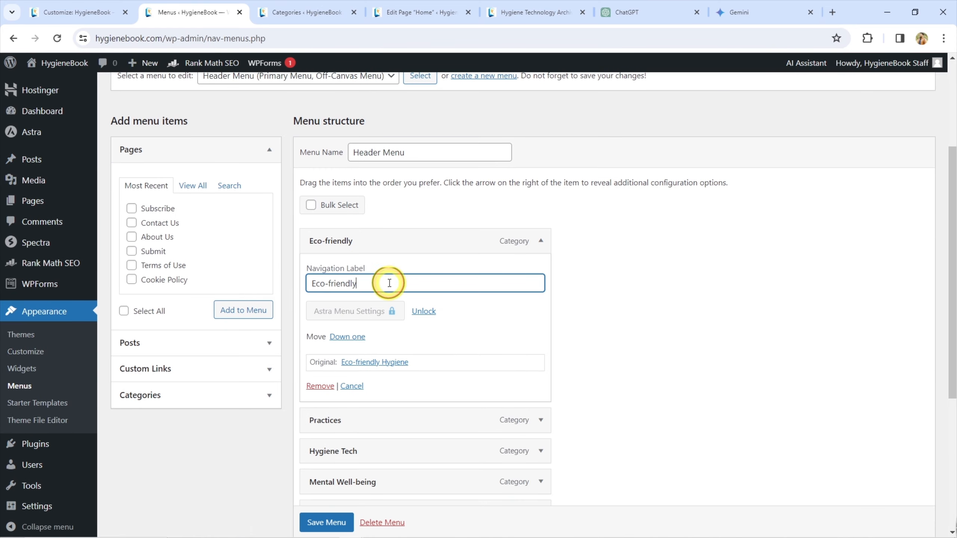
click(541, 241)
click(305, 12)
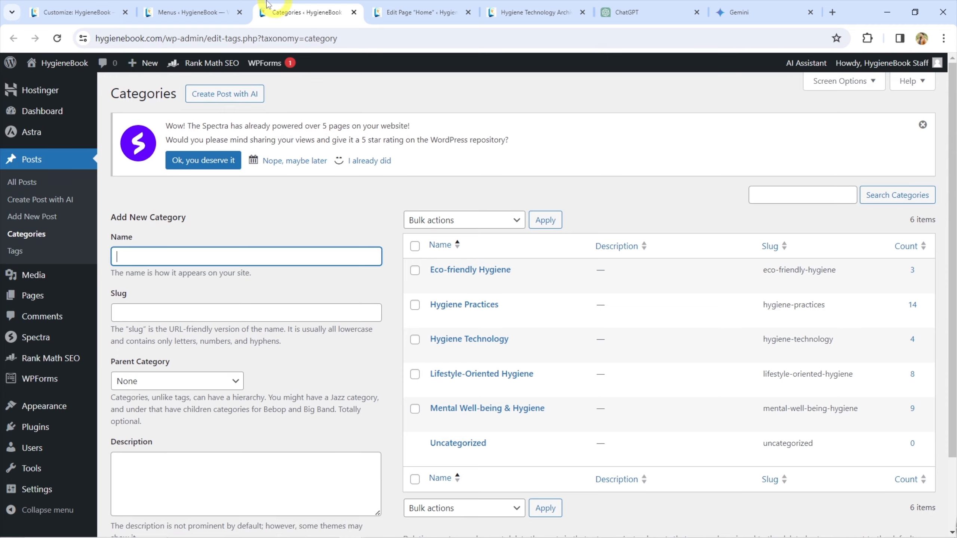
click(188, 12)
click(364, 154)
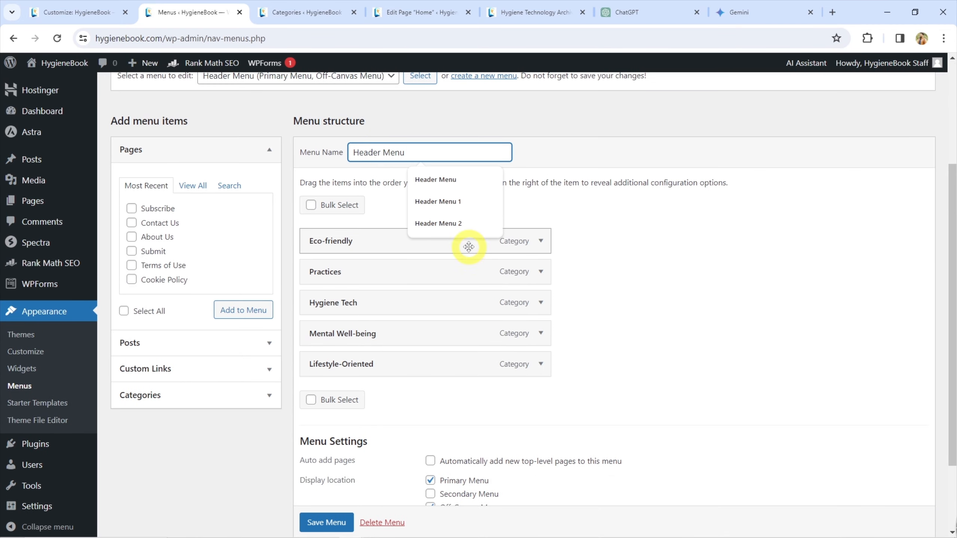
click(392, 267)
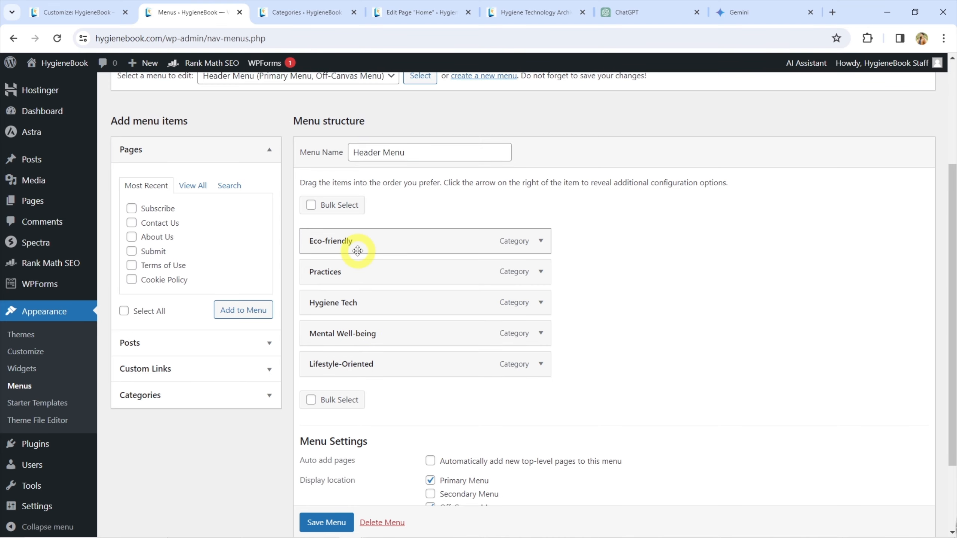
Step: In the Home page editor, open the media library for changing the Eco-friendly Hygiene card container's background image
click(407, 11)
click(508, 11)
click(421, 11)
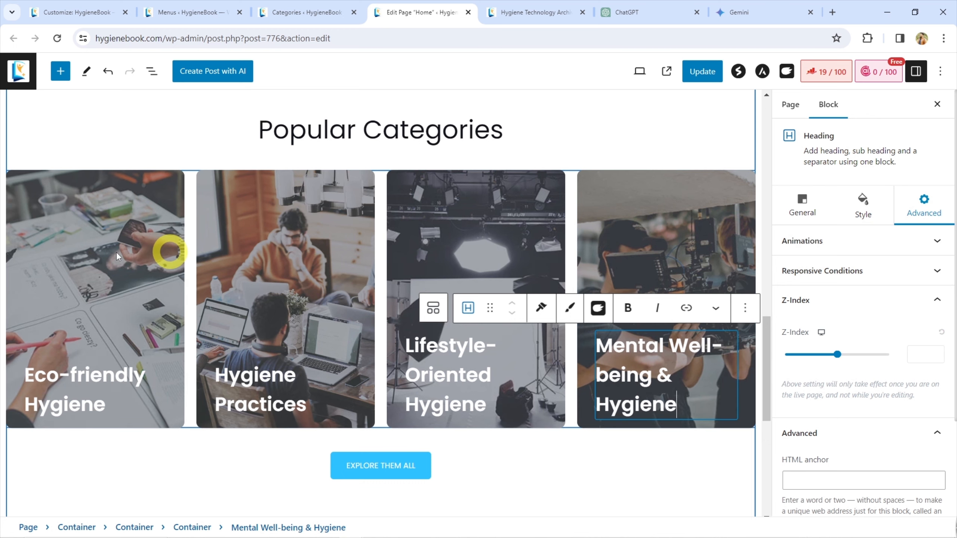
click(95, 329)
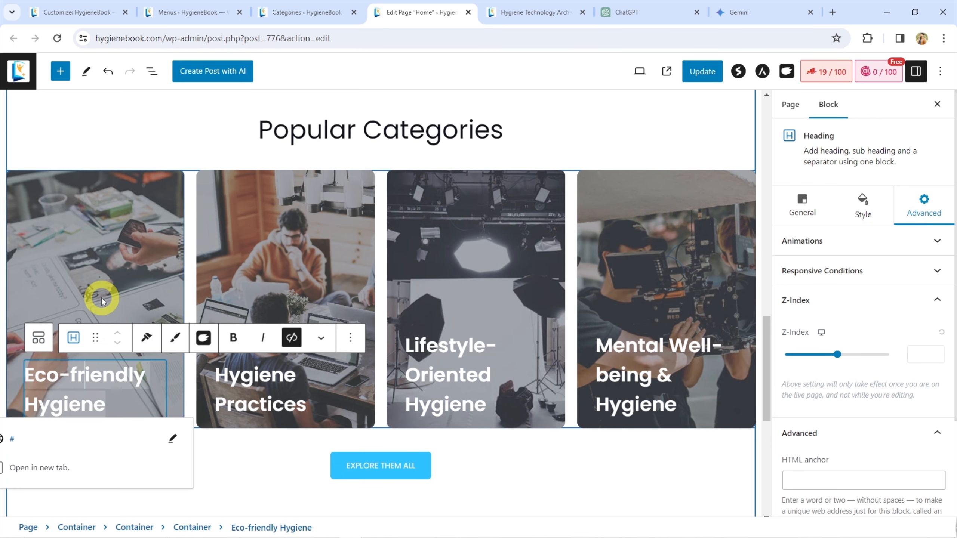
click(113, 255)
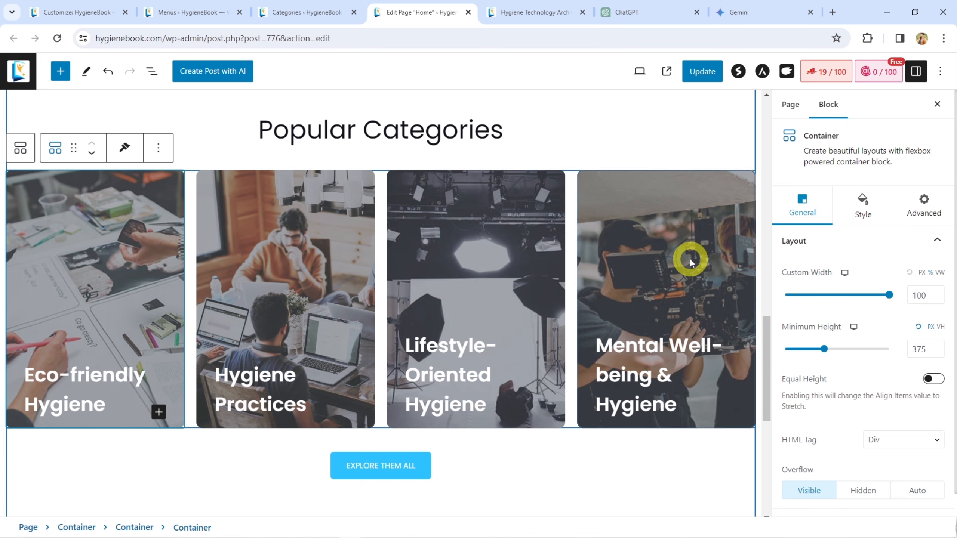
click(862, 205)
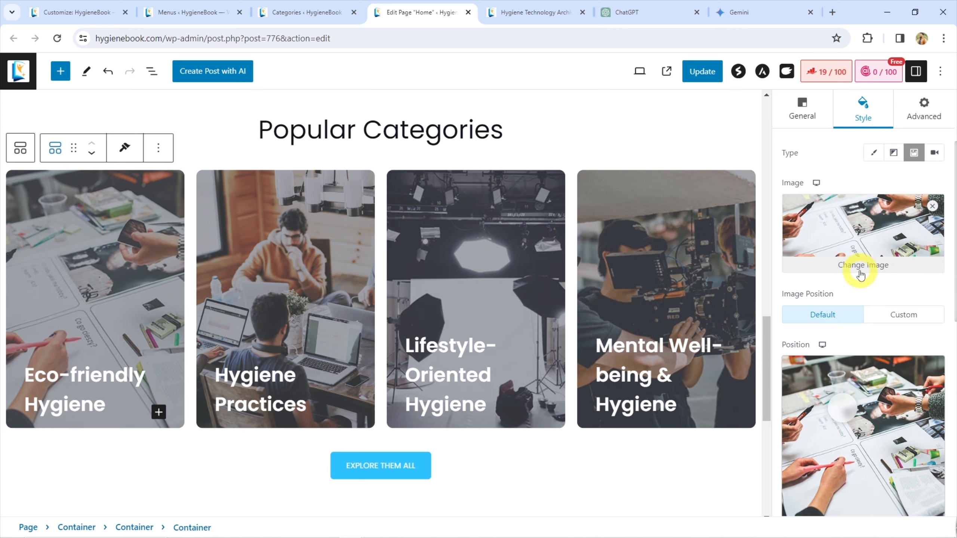
click(860, 274)
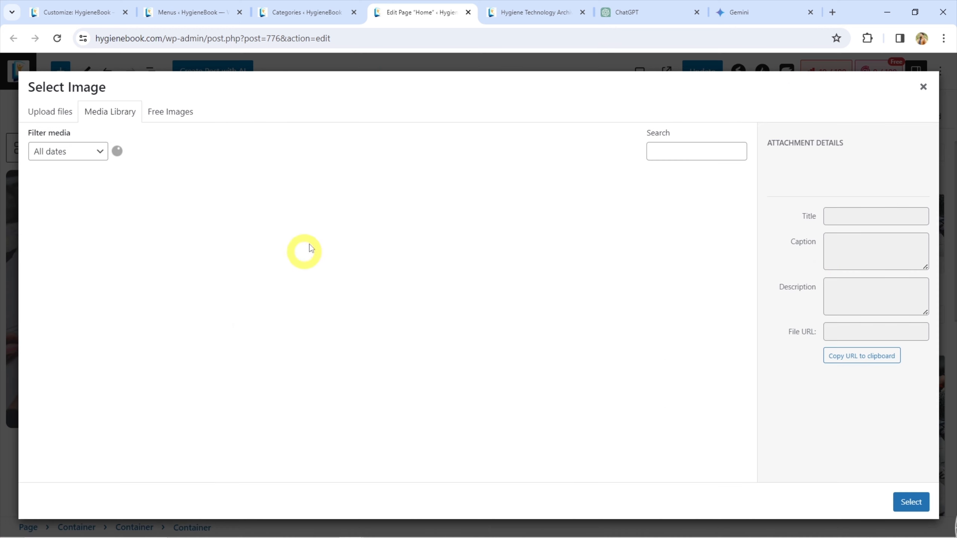
scroll(404, 265, down, 2)
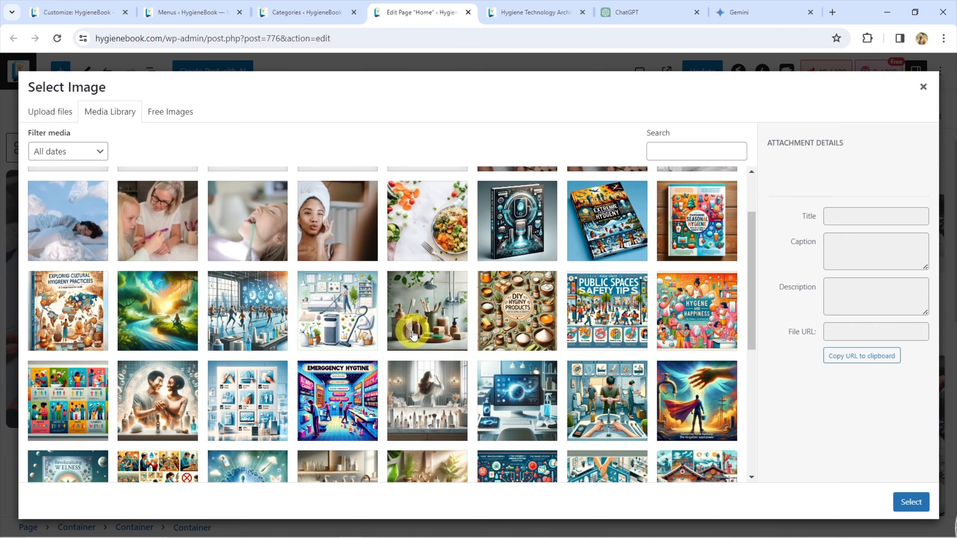
Step: Open the Eco-friendly, Practices, Mental Well-being, Hygiene Tech and Lifestyle-Oriented category pages of the live site in separate tabs
key(ctrl+Tab)
ctrl+click(300, 176)
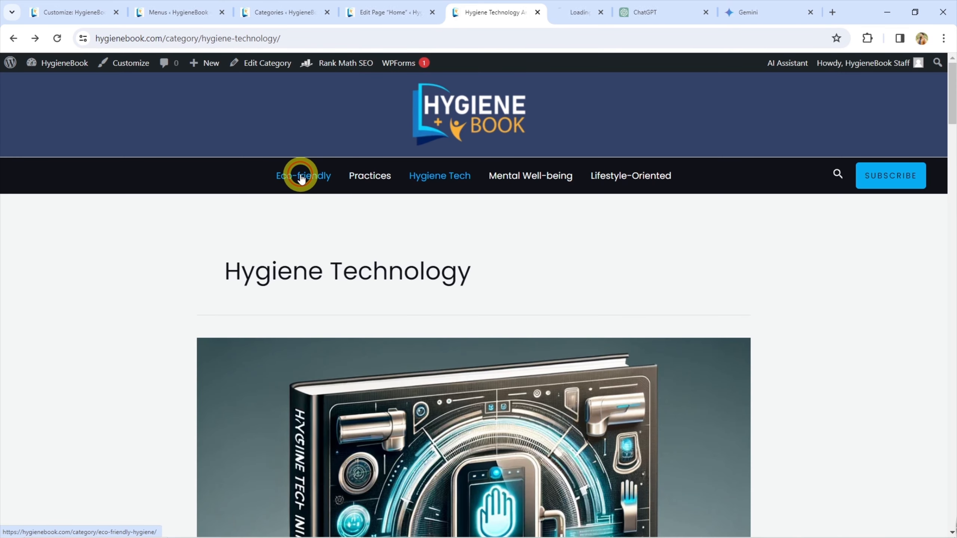
ctrl+click(370, 176)
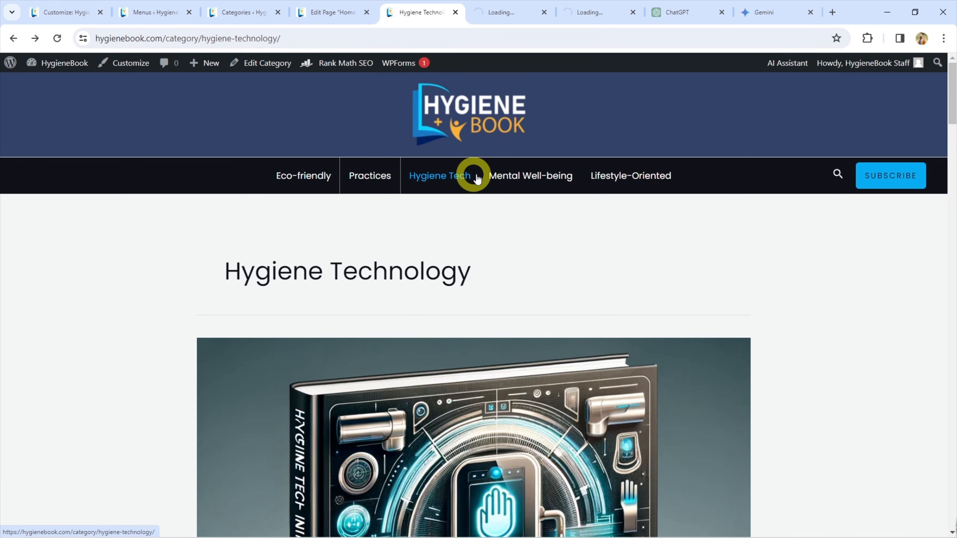
ctrl+click(519, 176)
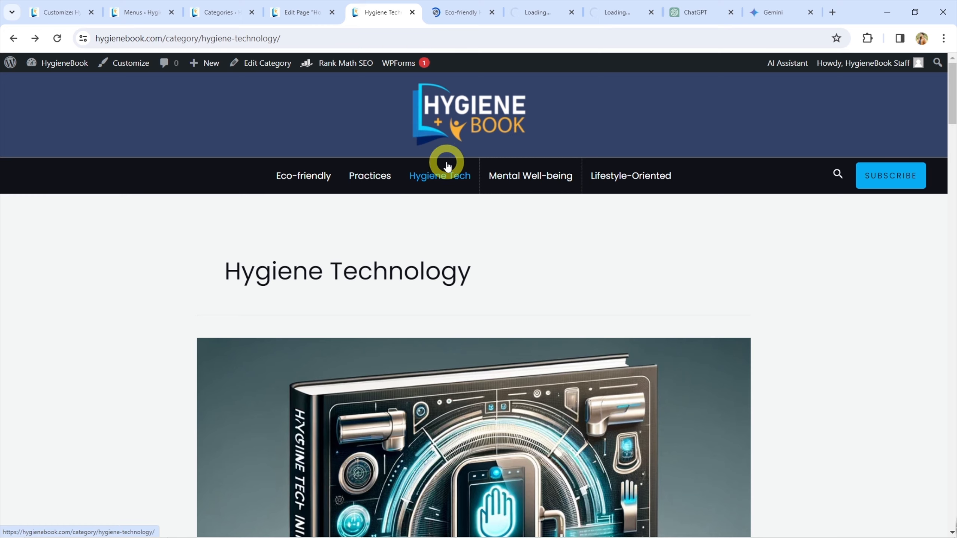
ctrl+click(435, 183)
ctrl+click(630, 176)
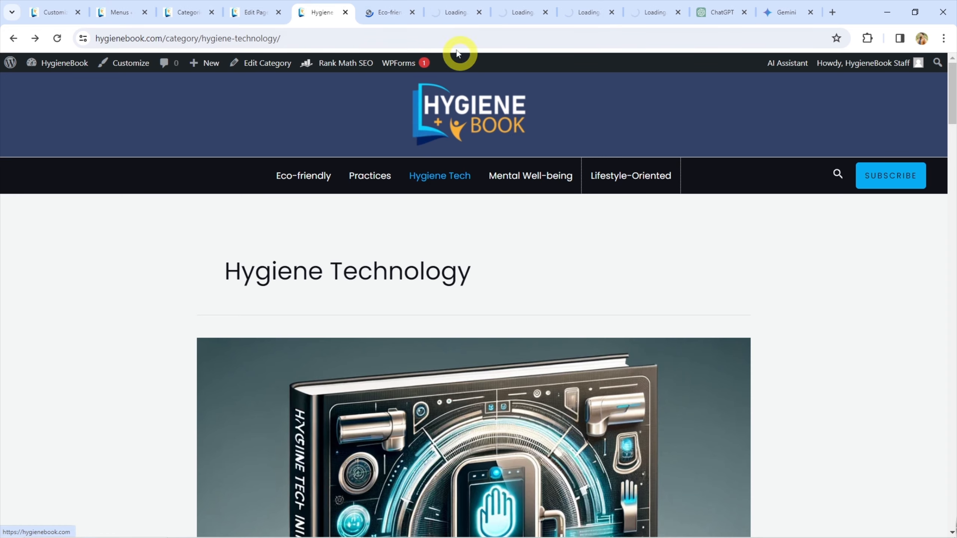
Step: Find the bamboo toothbrushes and plants picture on the Eco-friendly Hygiene page and set it as the Eco-friendly Hygiene card's background image
click(383, 12)
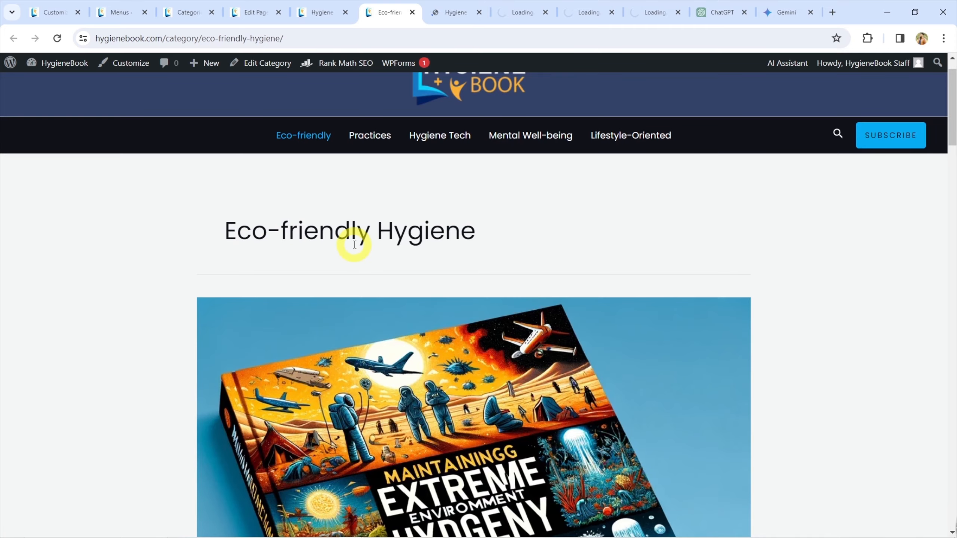
scroll(469, 258, down, 15)
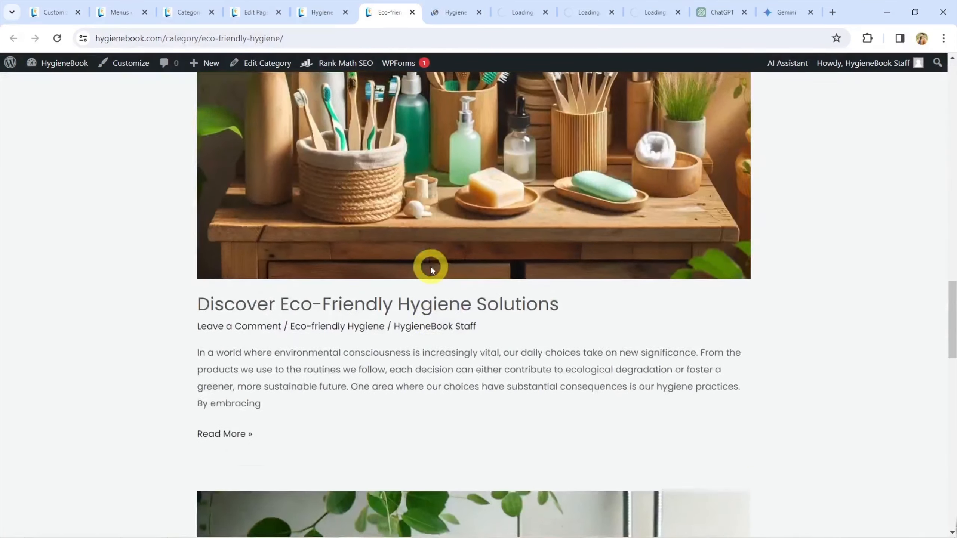
scroll(431, 266, down, 10)
scroll(431, 266, up, 15)
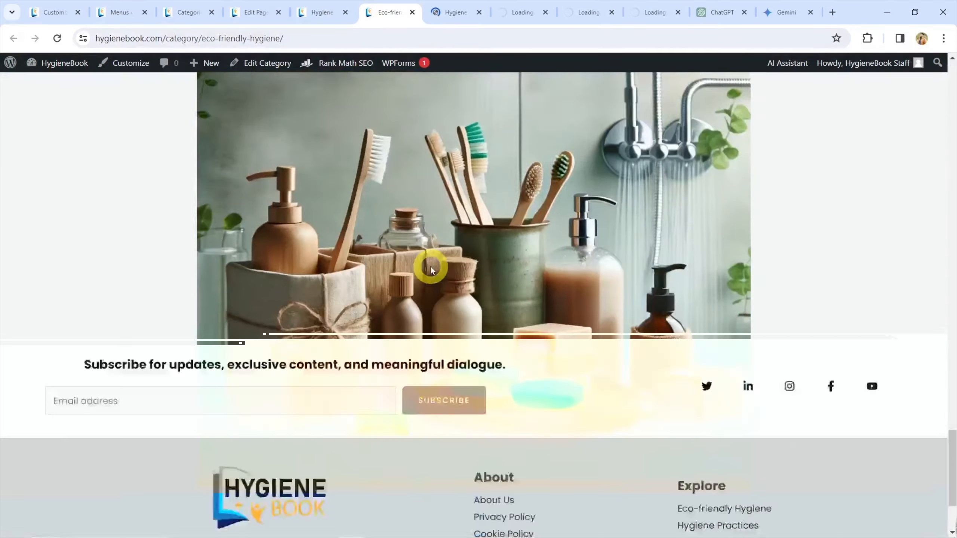
scroll(430, 268, up, 8)
scroll(489, 288, down, 3)
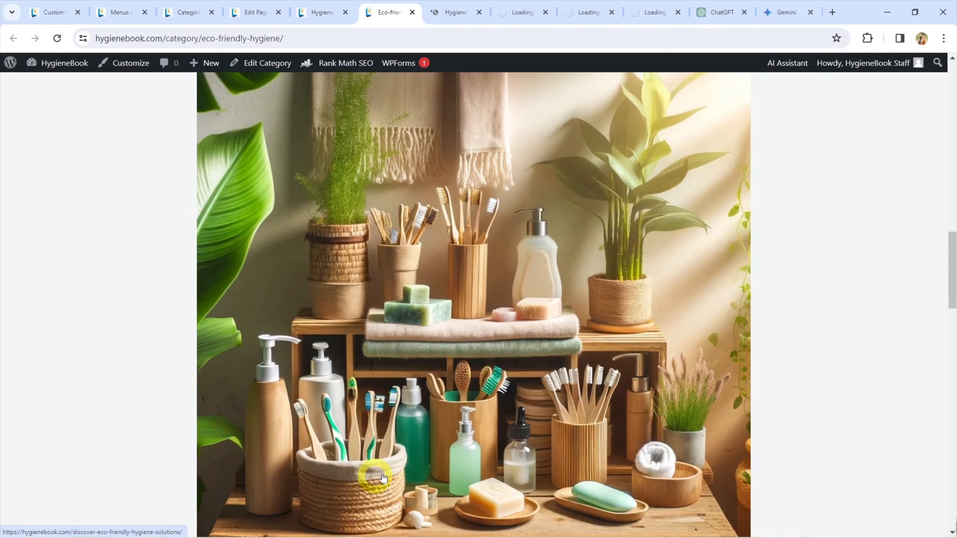
click(253, 7)
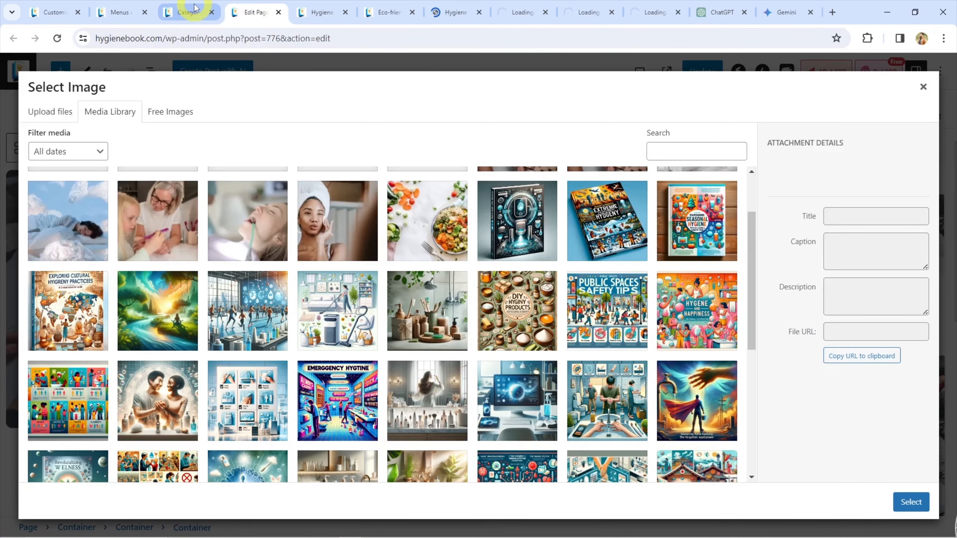
scroll(377, 298, down, 4)
click(428, 292)
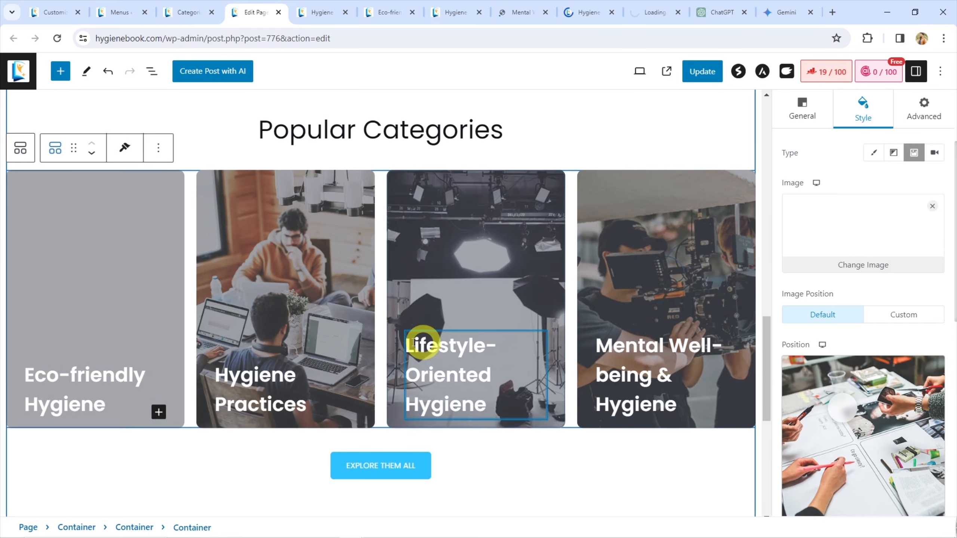
Step: Browse the Hygiene Practices category page of the live site for a picture suited to the Hygiene Practices card
click(467, 4)
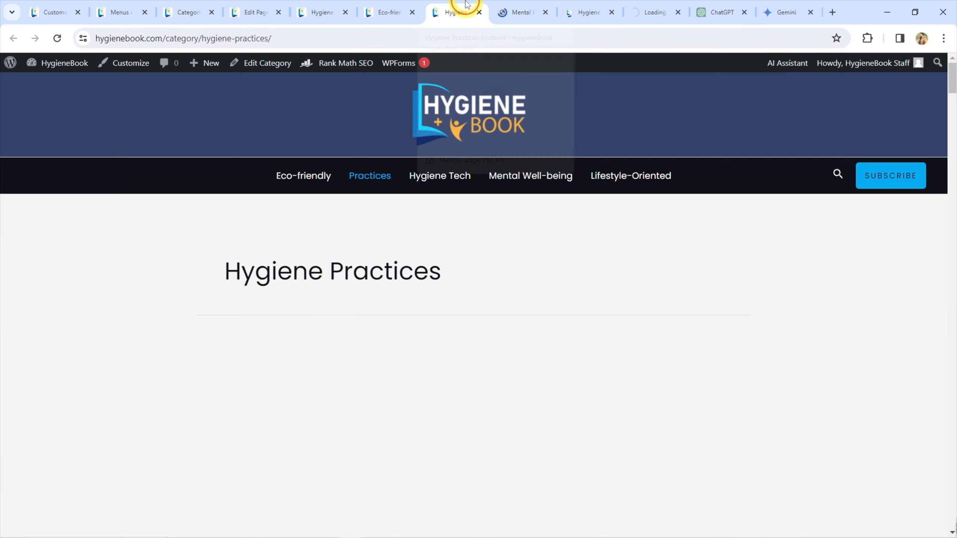
scroll(399, 209, down, 20)
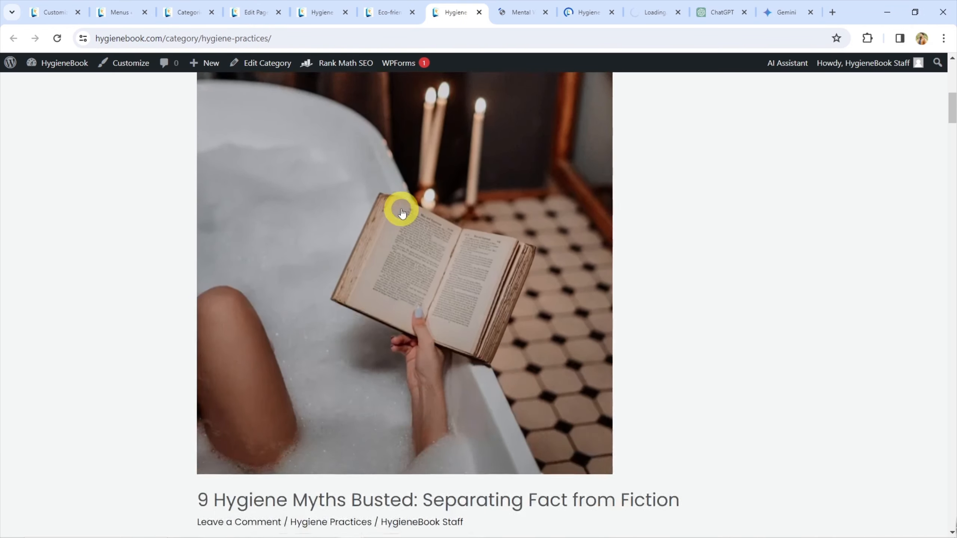
scroll(401, 213, down, 20)
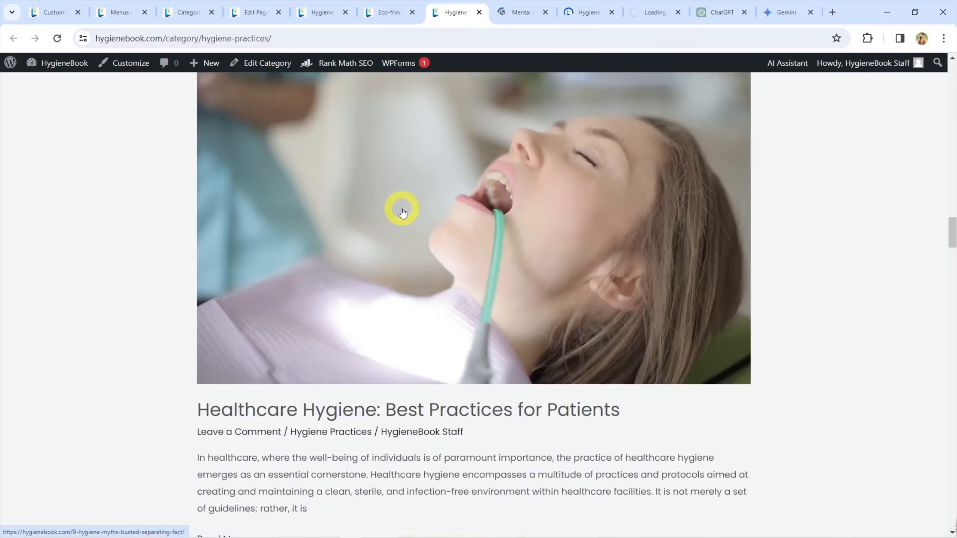
scroll(401, 212, down, 20)
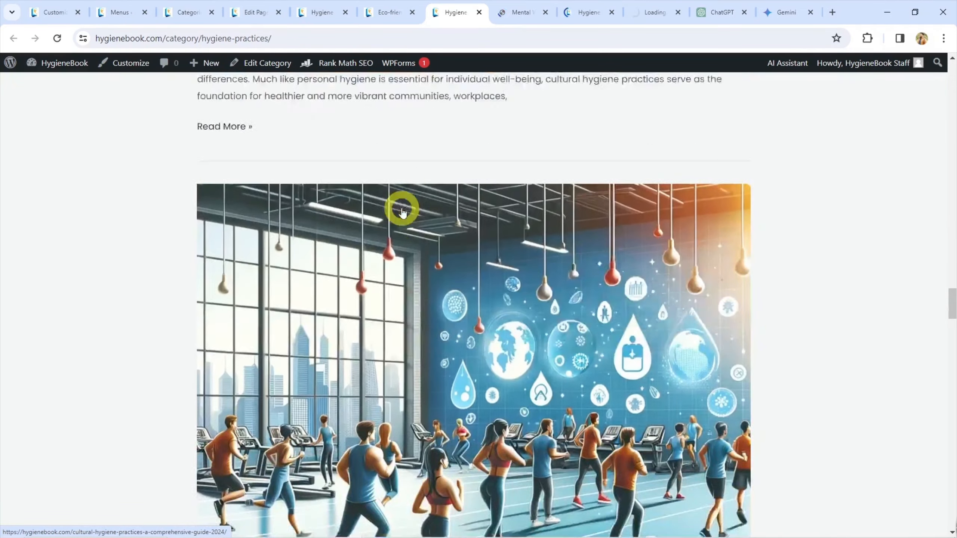
scroll(401, 212, down, 20)
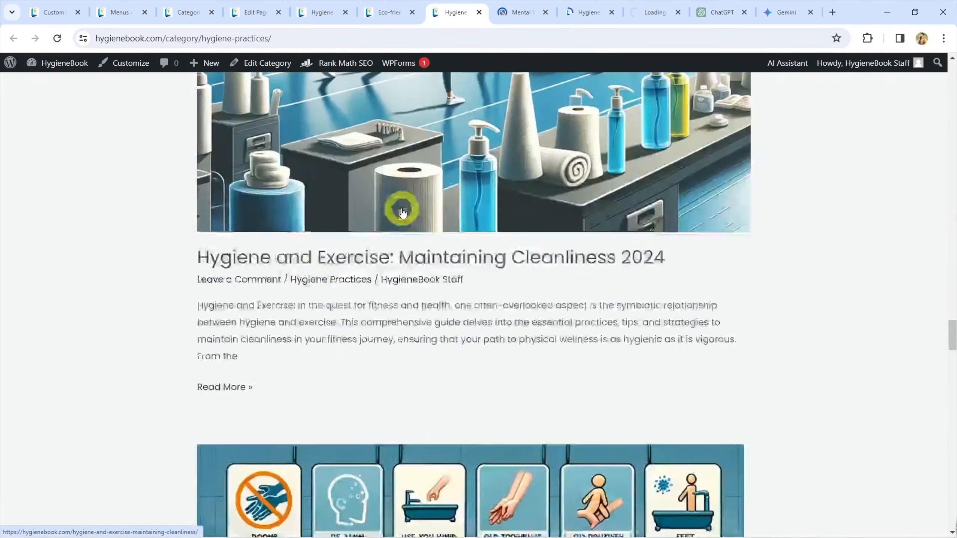
scroll(425, 228, down, 20)
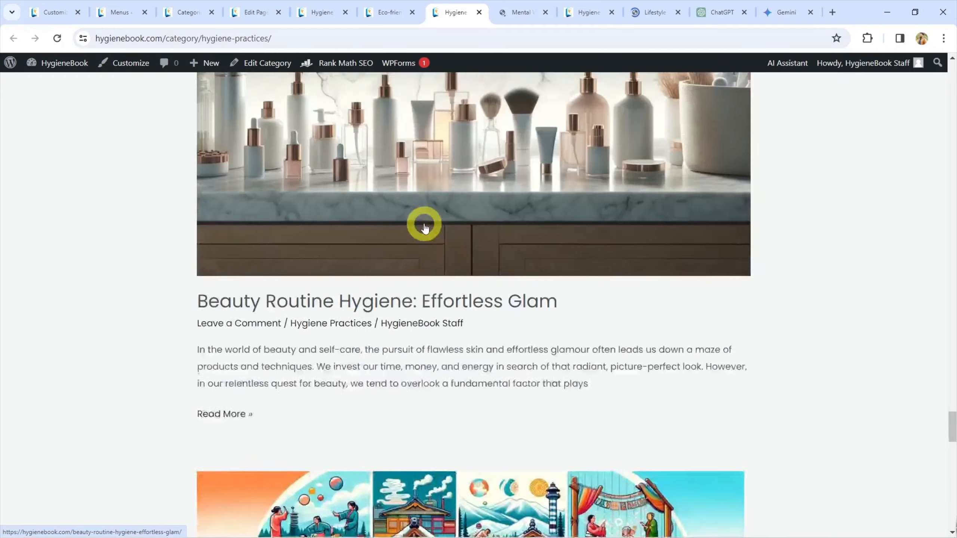
scroll(425, 228, down, 10)
scroll(425, 228, up, 20)
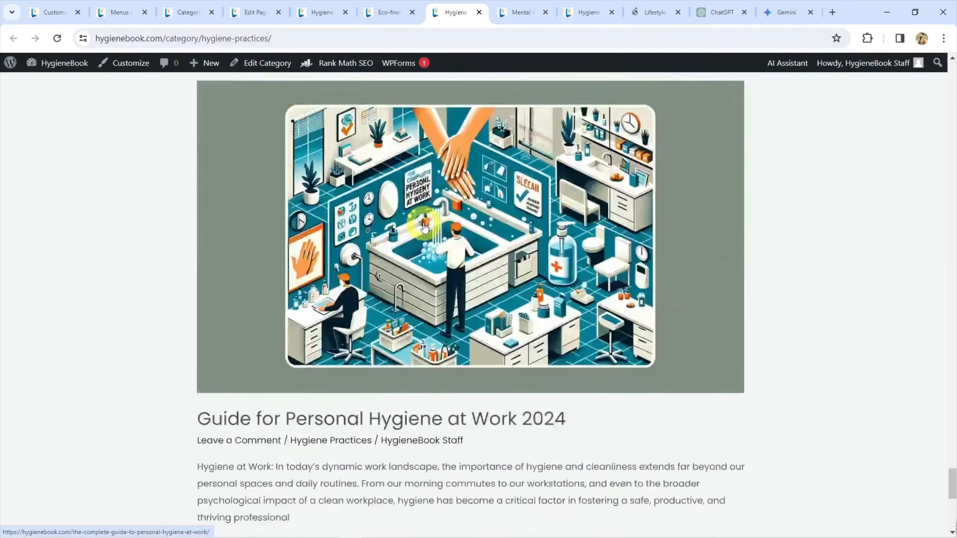
scroll(417, 241, up, 15)
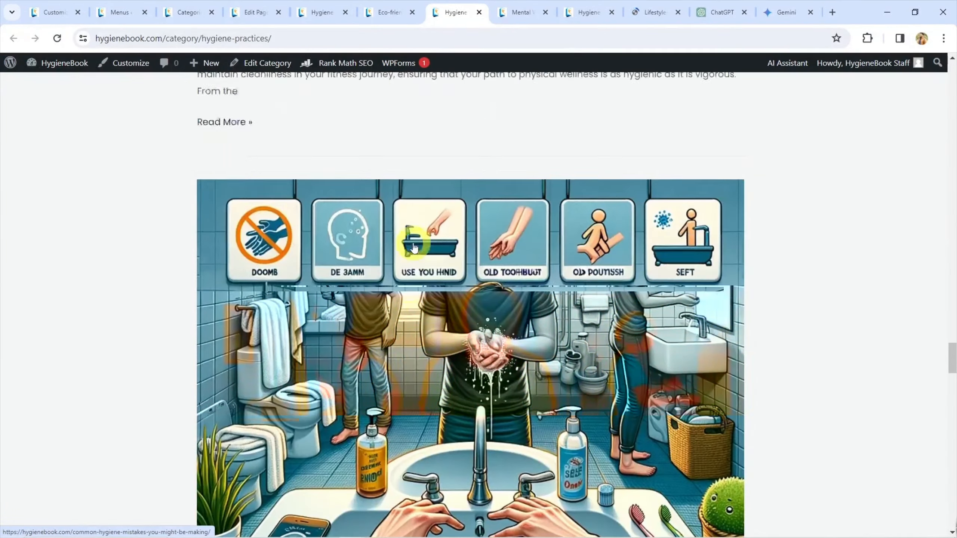
scroll(410, 255, down, 4)
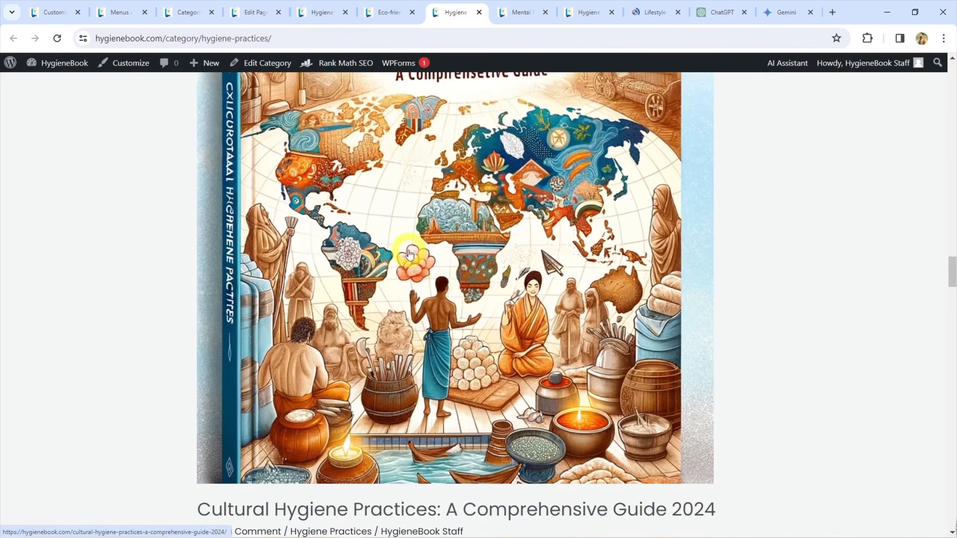
scroll(409, 258, up, 3)
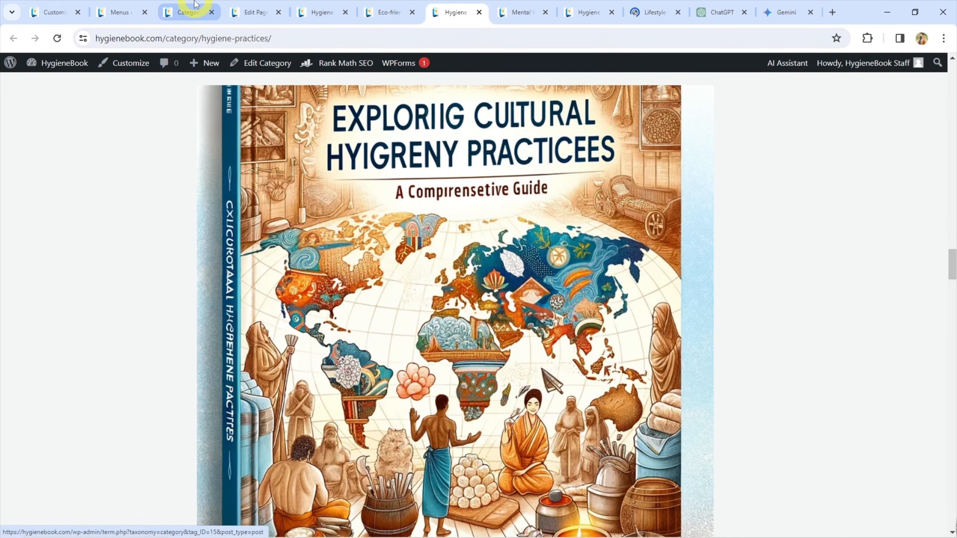
Step: In the Home page editor, set the Cultural-Hygiene-Practices-A-Comprehensive-Guide.png image as the Hygiene Practices card's background
click(196, 5)
click(241, 11)
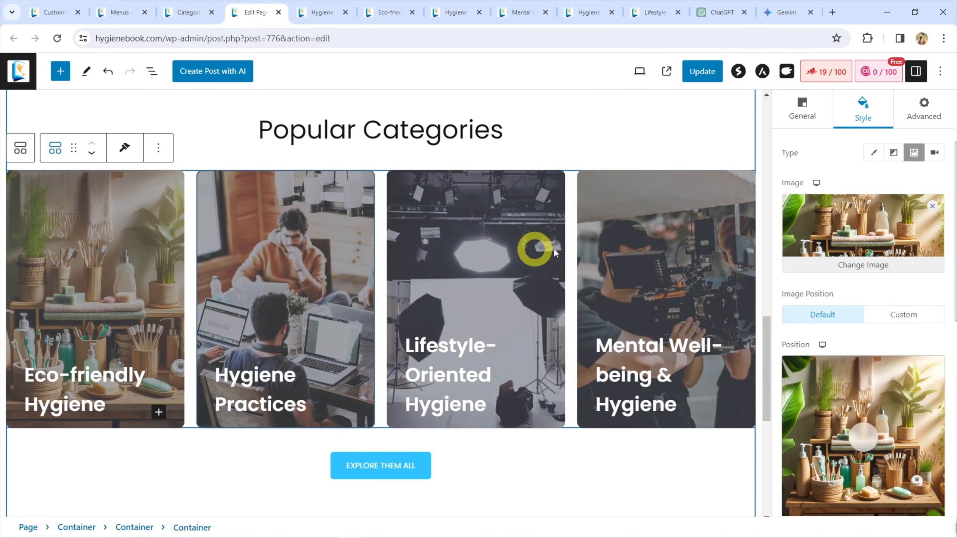
click(852, 266)
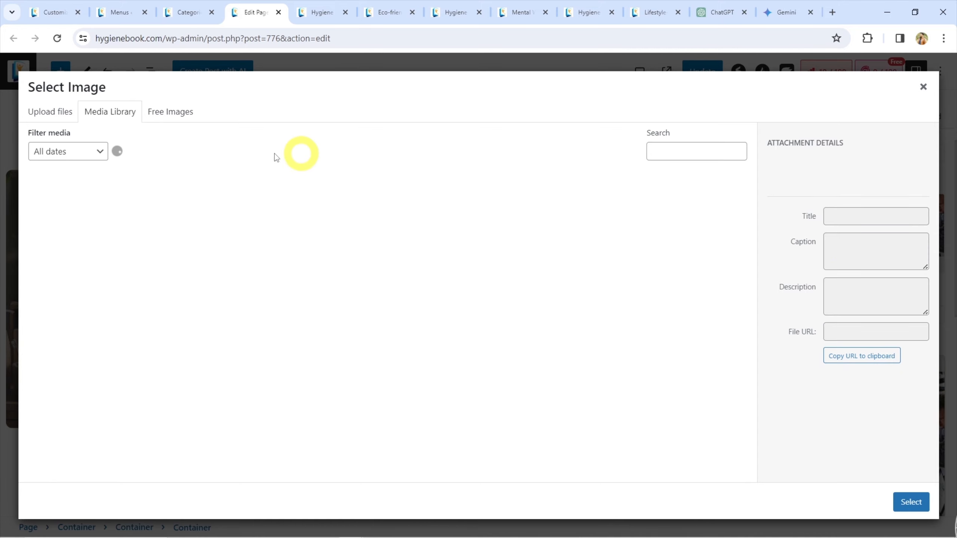
scroll(290, 275, down, 2)
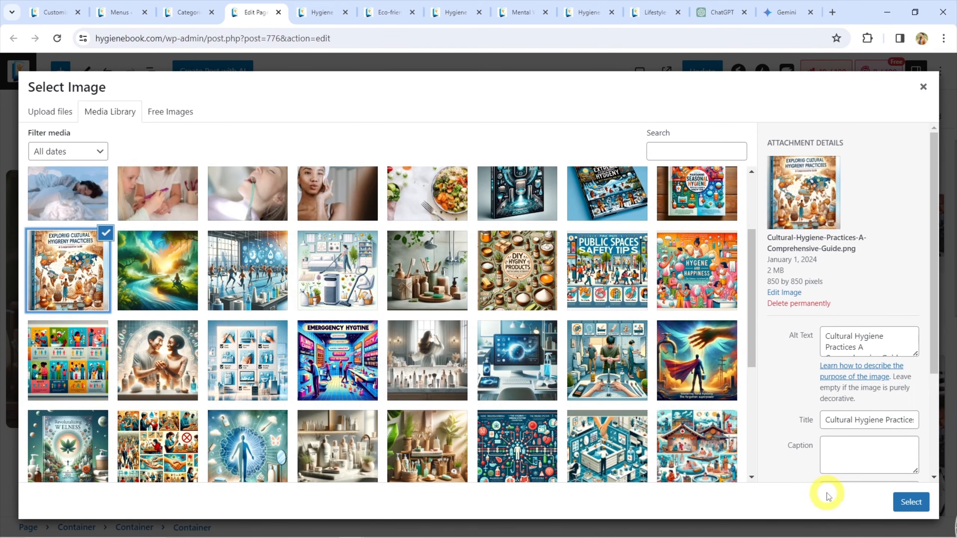
click(497, 358)
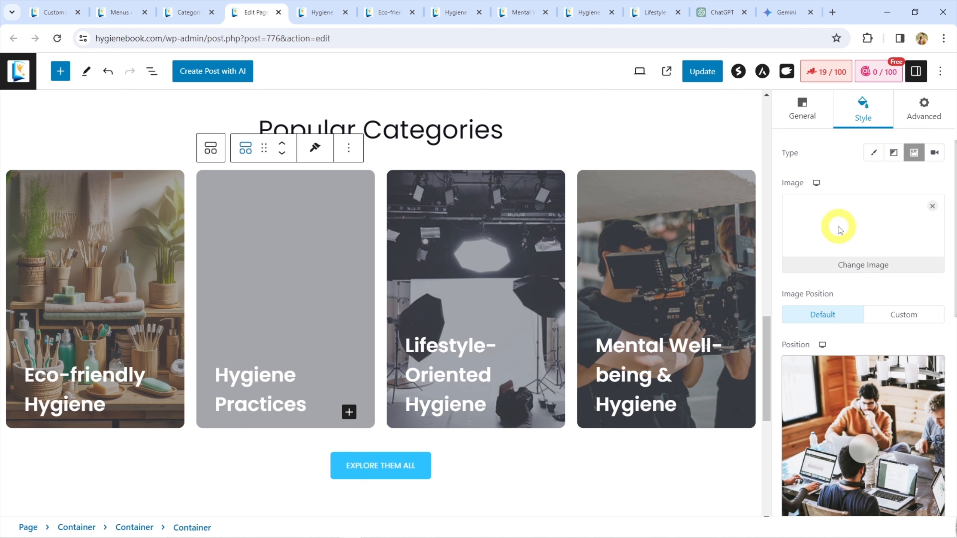
scroll(839, 229, up, 2)
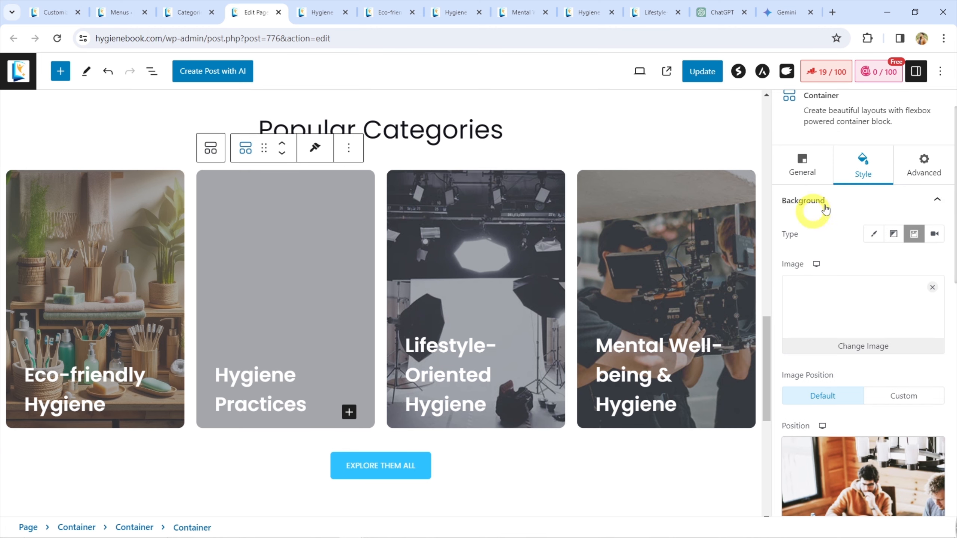
scroll(848, 160, up, 1)
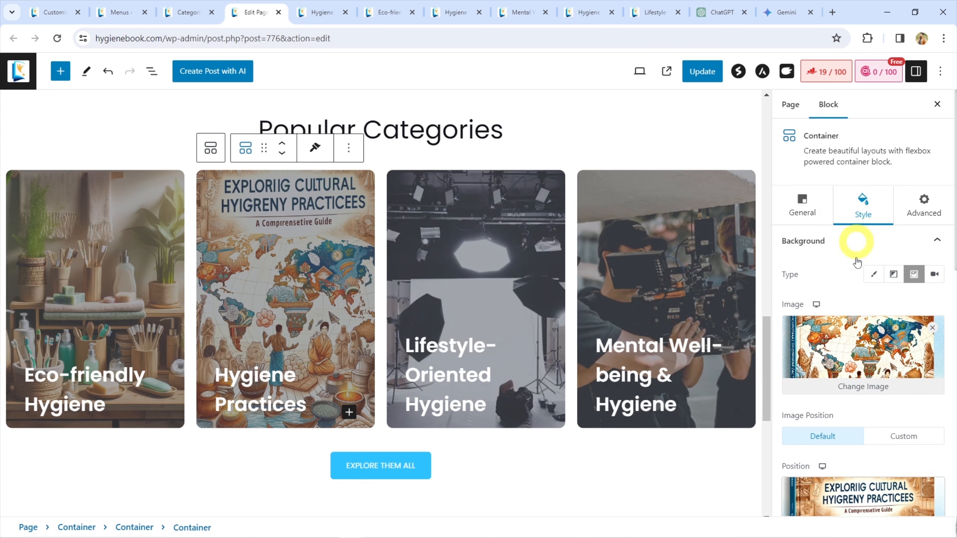
Step: Select the Lifestyle-Oriented Hygiene card and browse the live Lifestyle-Oriented Hygiene category page for a suitable background picture
click(442, 233)
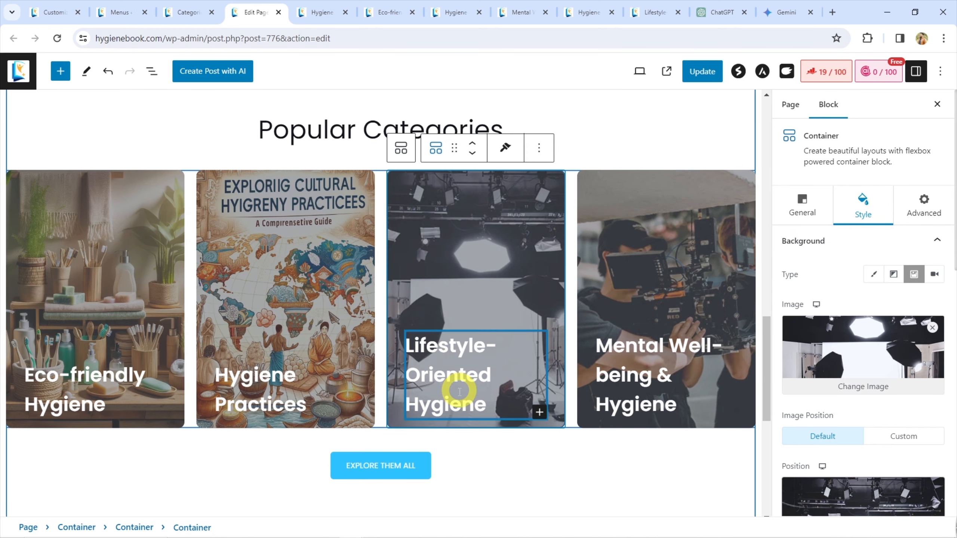
click(528, 10)
click(593, 7)
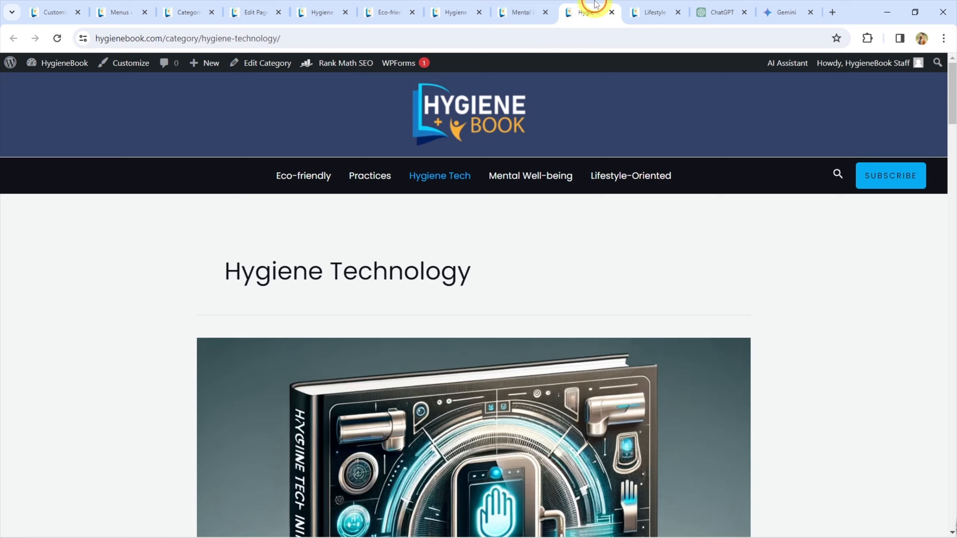
click(655, 7)
scroll(605, 332, down, 15)
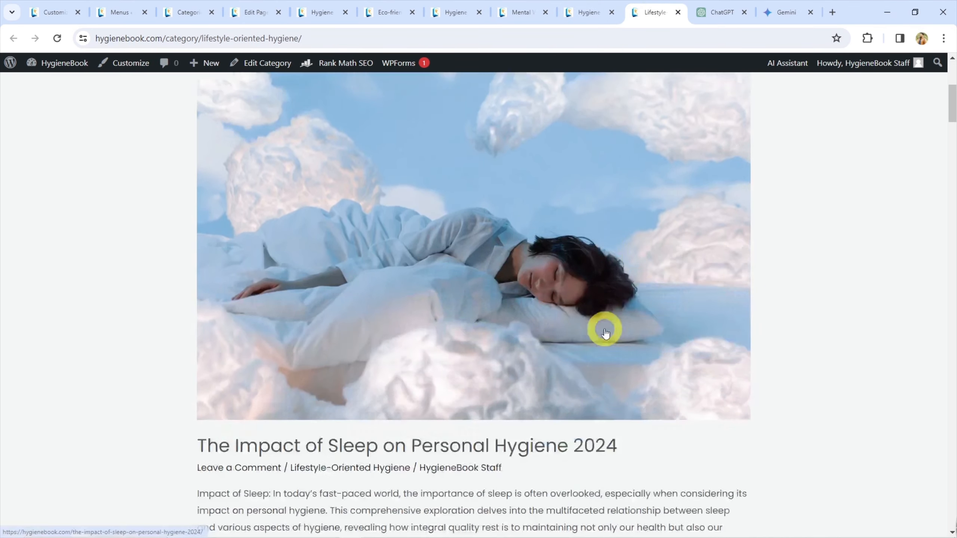
scroll(604, 331, down, 10)
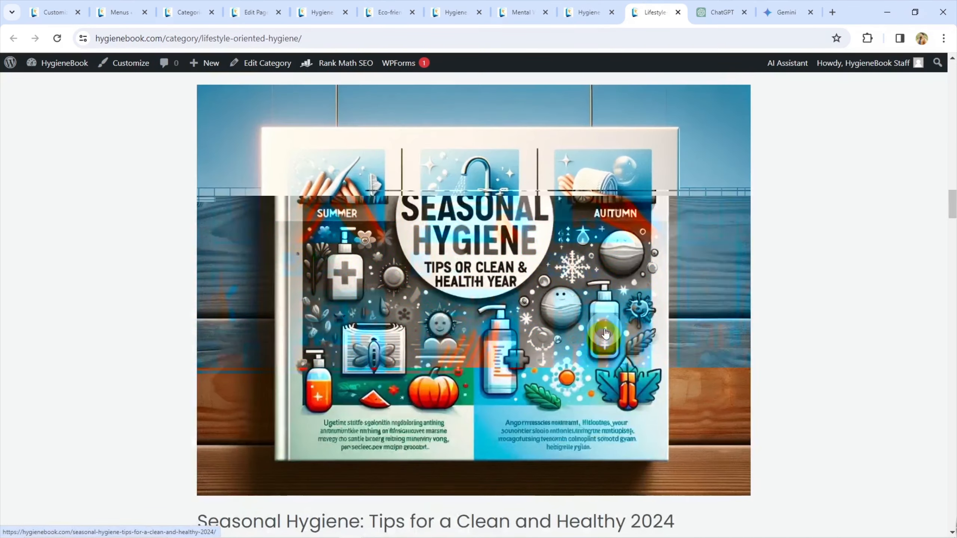
scroll(605, 343, down, 12)
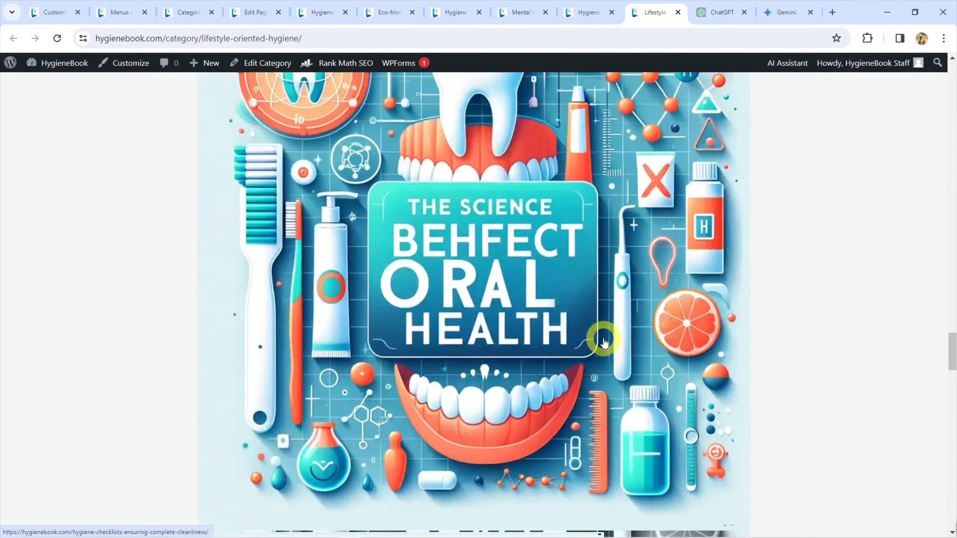
scroll(416, 358, up, 1)
scroll(388, 269, down, 8)
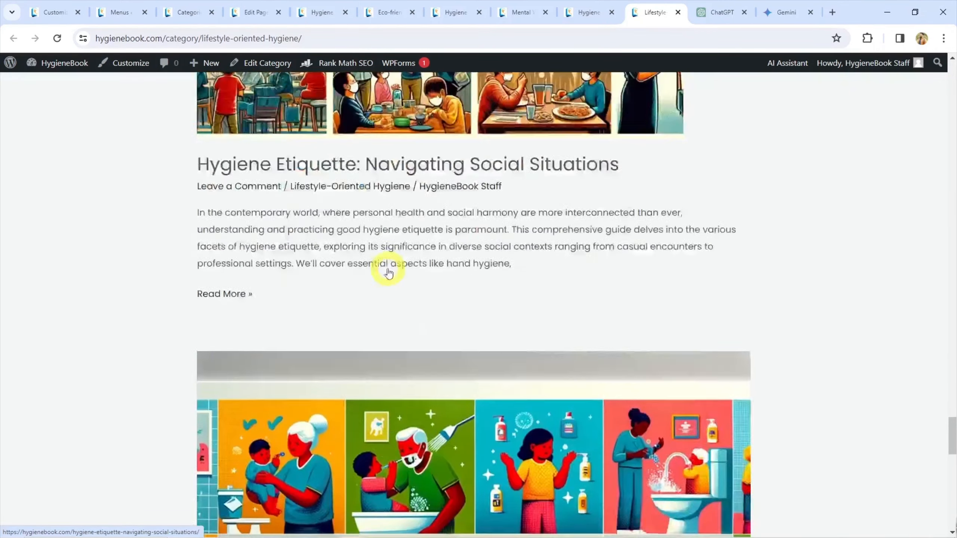
scroll(388, 269, up, 6)
scroll(388, 272, up, 1)
click(475, 236)
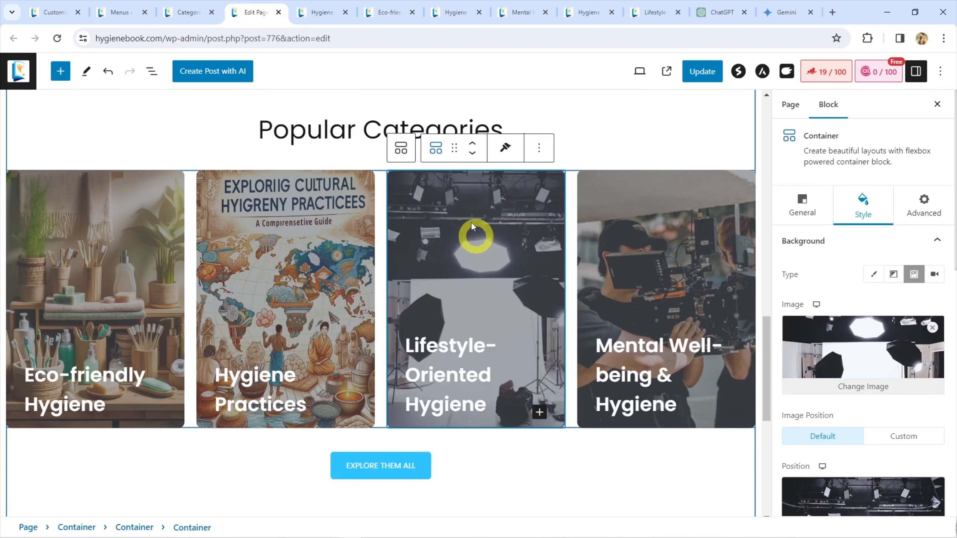
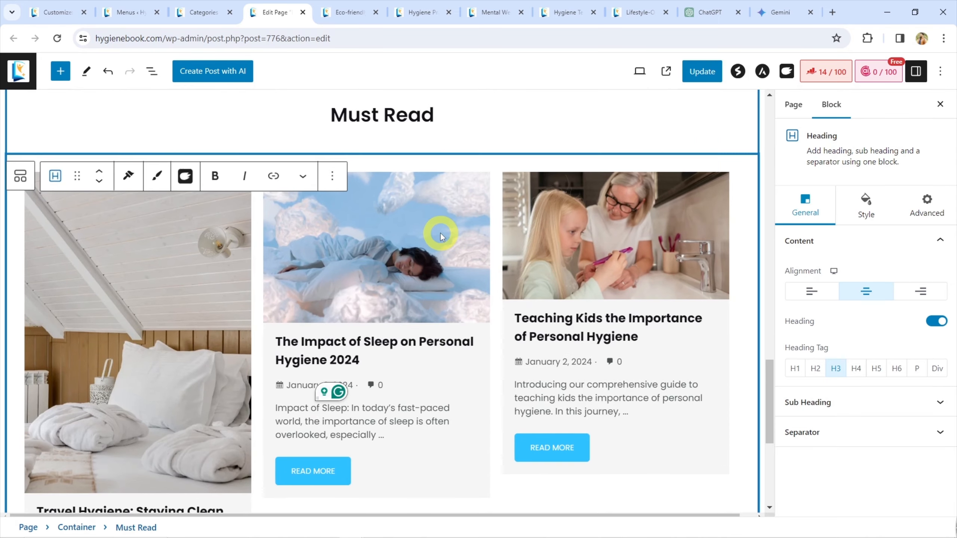
Step: Center the text of the Post Carousel in the Must Read section
scroll(442, 235, down, 4)
scroll(421, 245, up, 3)
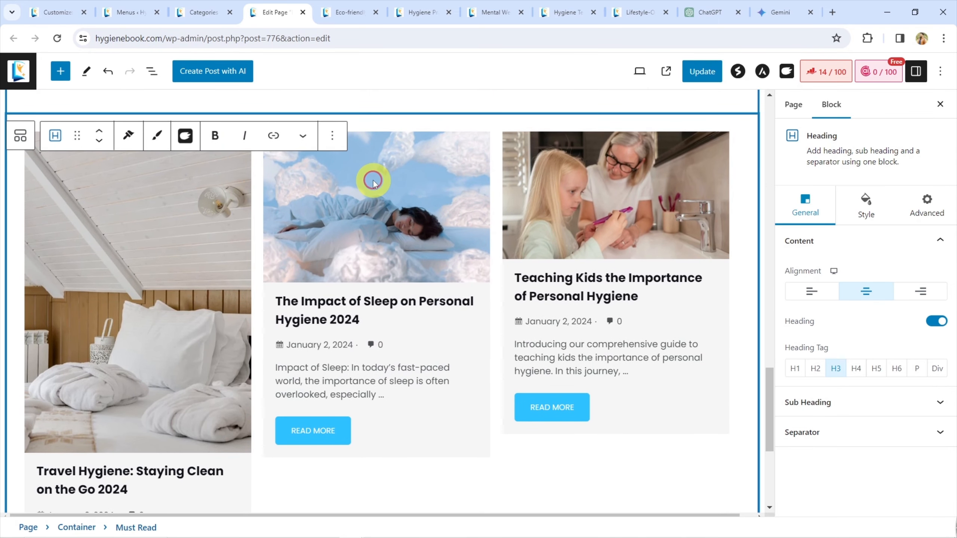
click(373, 181)
scroll(893, 274, down, 3)
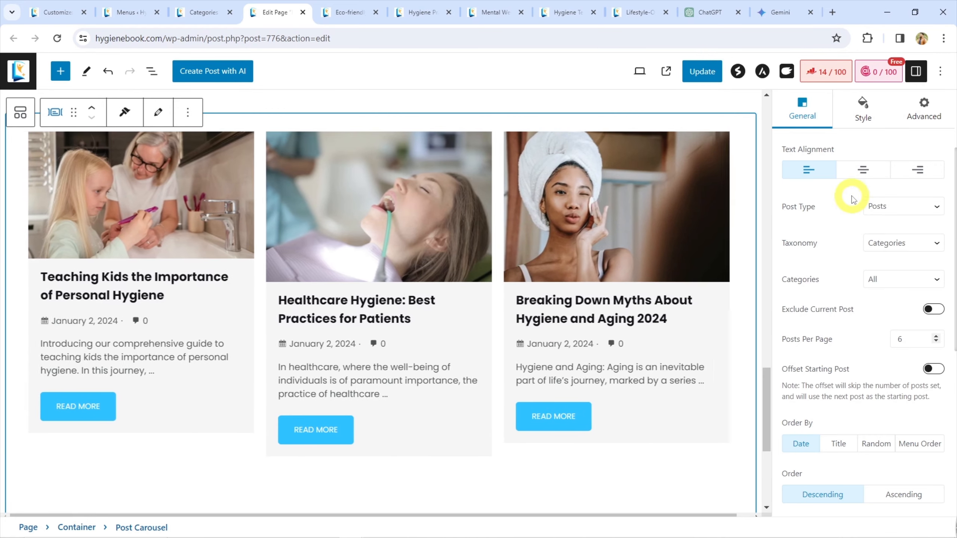
click(859, 175)
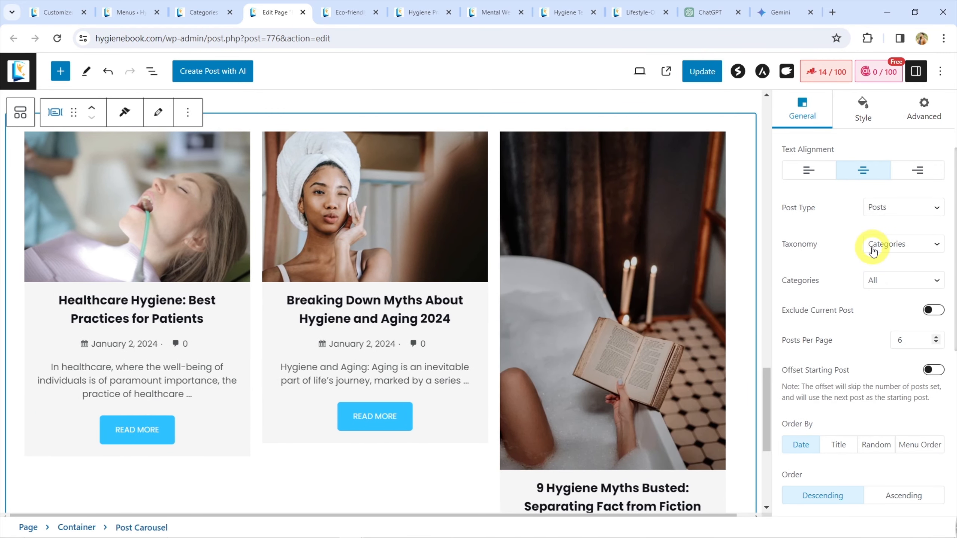
Step: Keep the Must Read carousel's taxonomy at Categories with All categories selected, and order its posts by Random
click(872, 248)
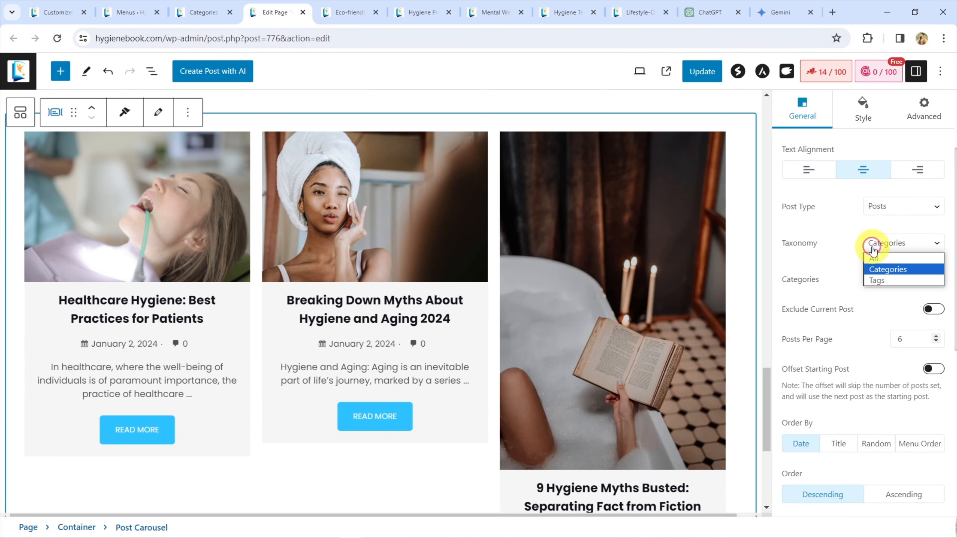
click(873, 244)
click(887, 281)
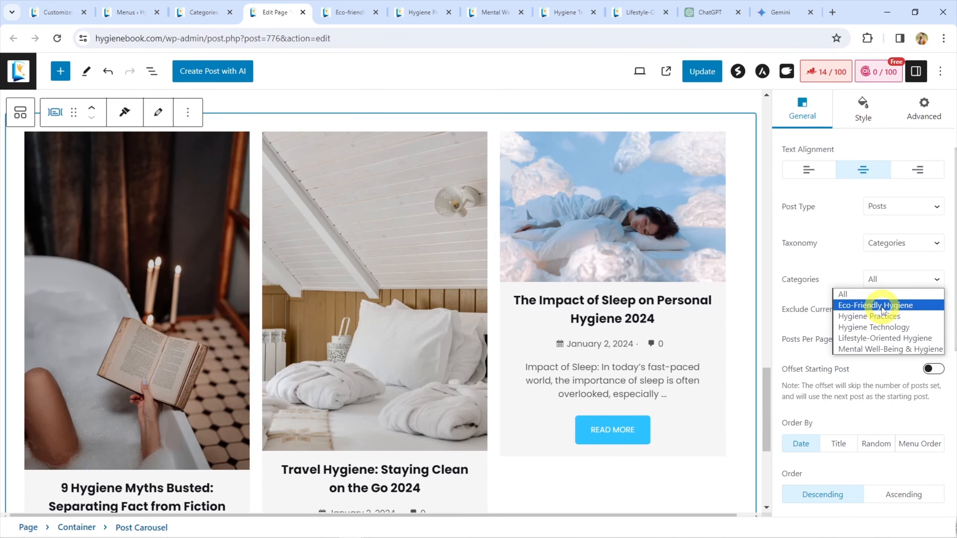
click(870, 294)
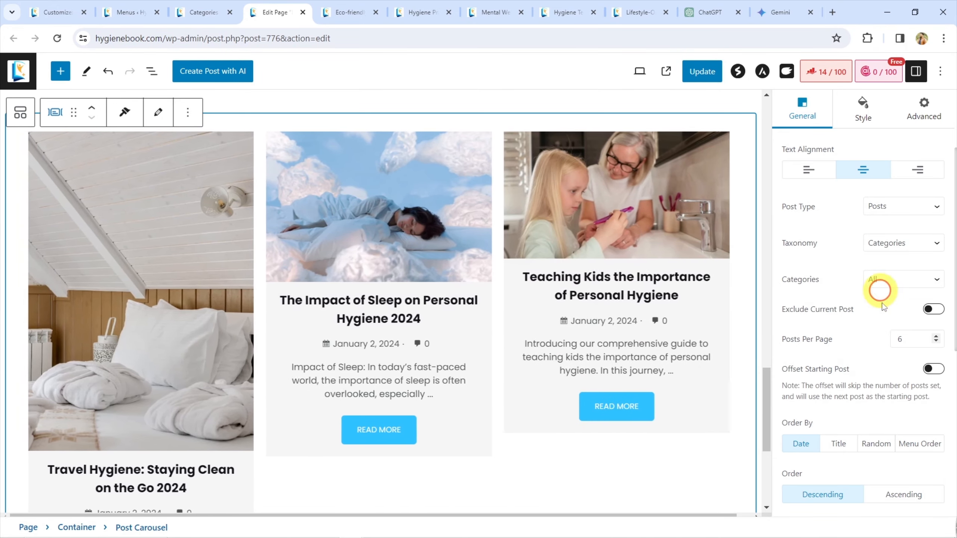
scroll(832, 333, down, 2)
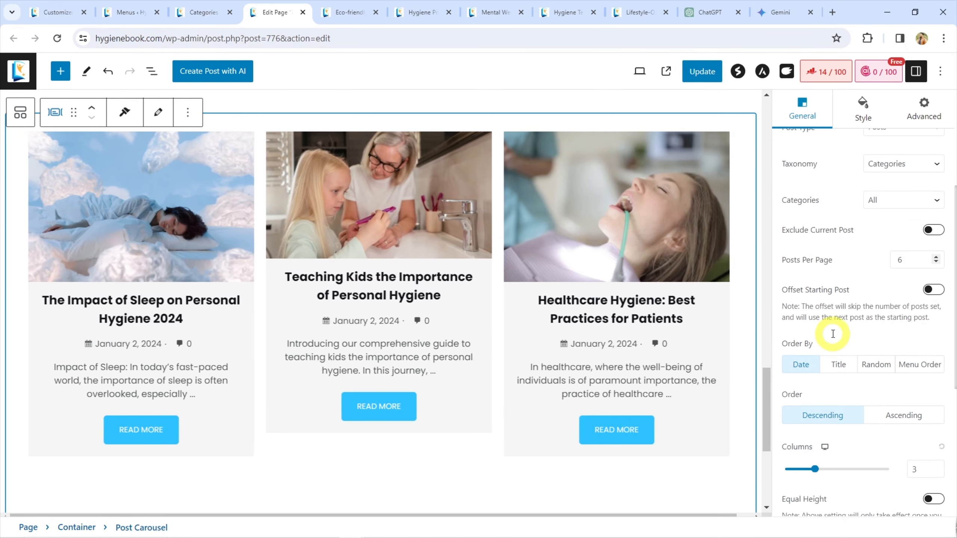
click(875, 365)
Step: Review the Must Read carousel's layout and turn on Equal Height for its posts
scroll(866, 373, down, 2)
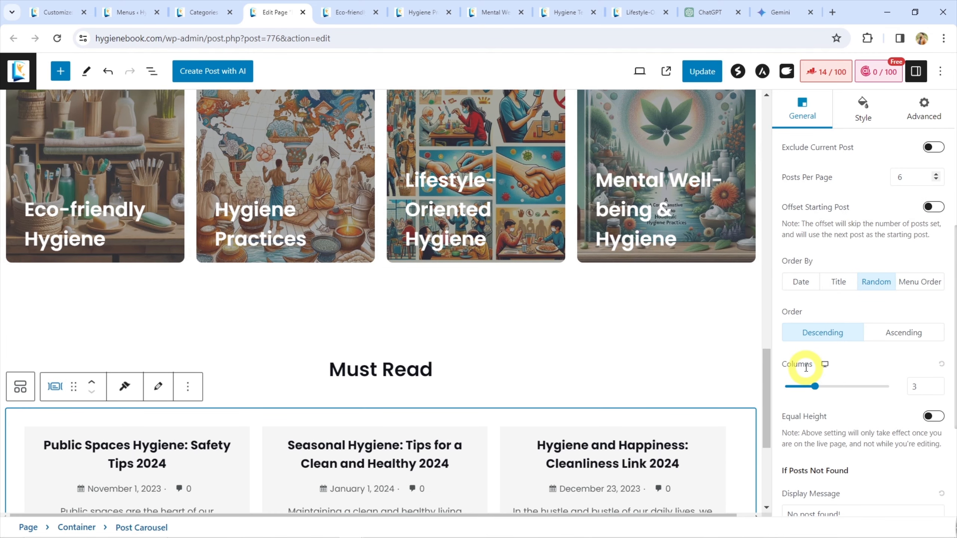
scroll(669, 302, down, 8)
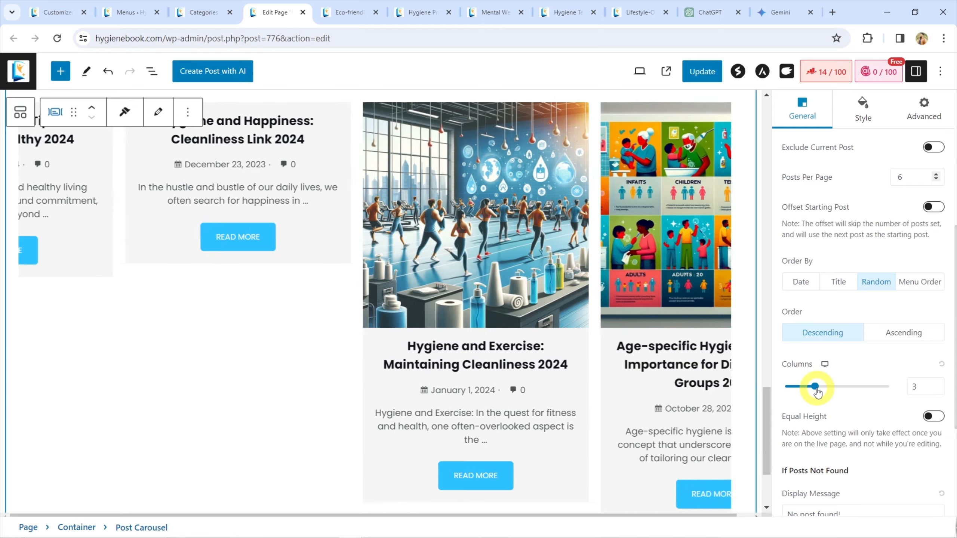
scroll(828, 377, down, 3)
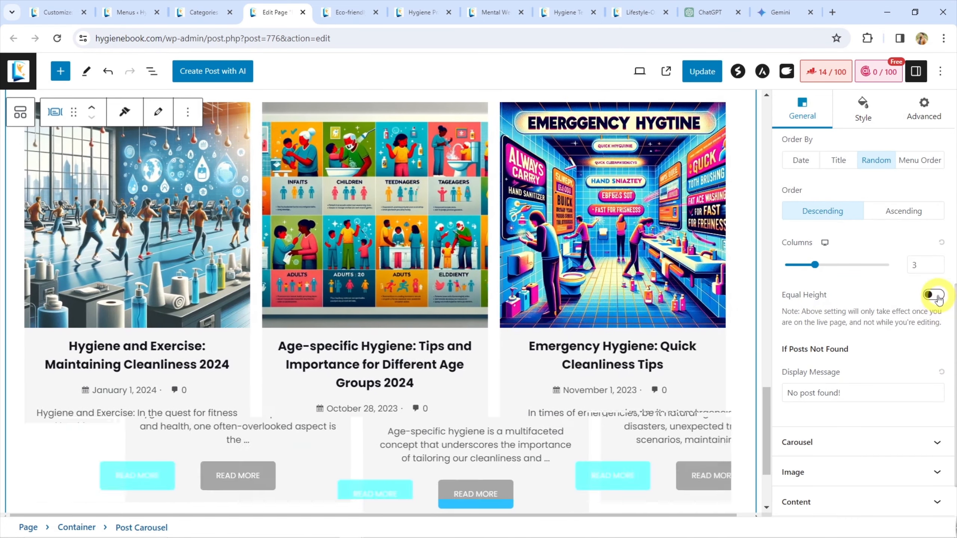
click(937, 296)
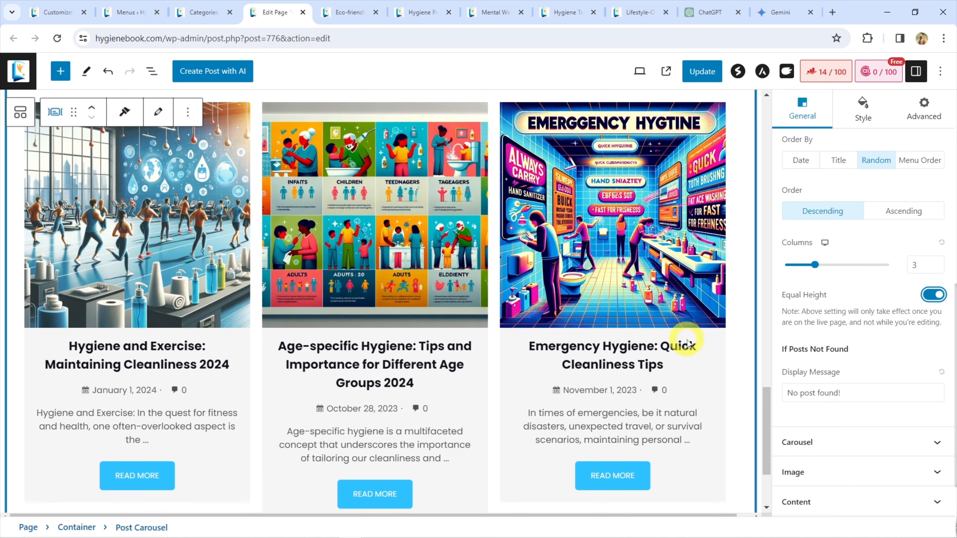
Step: Slide through the posts in the Must Read carousel to preview how they move
drag(699, 321, 487, 233)
drag(578, 239, 211, 192)
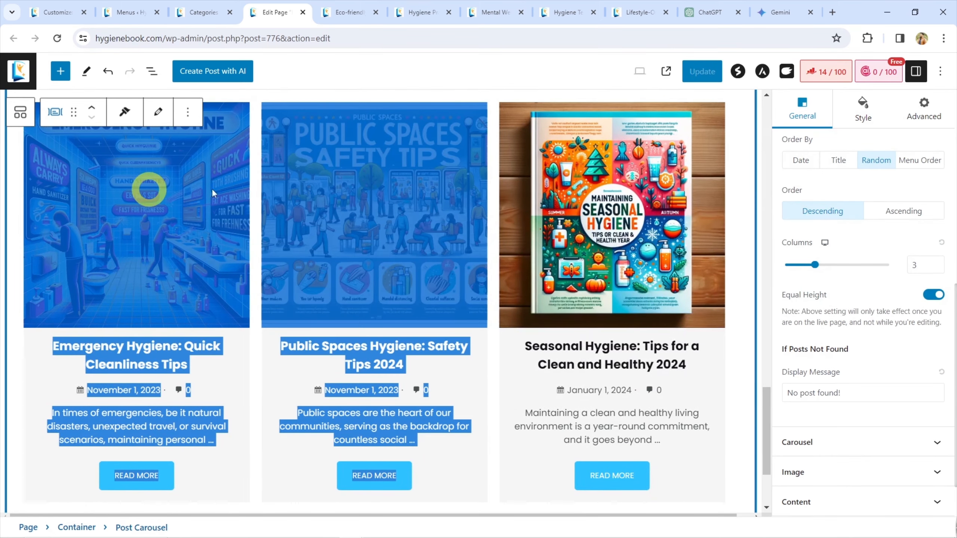
drag(678, 377, 146, 335)
Step: Limit the Must Read carousel's navigation to Dots, without arrows
scroll(834, 378, down, 2)
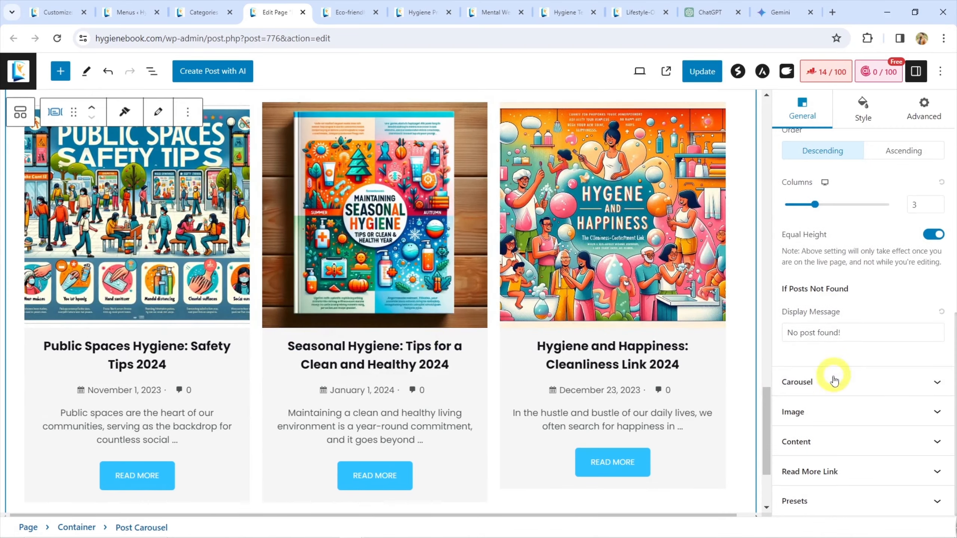
click(835, 377)
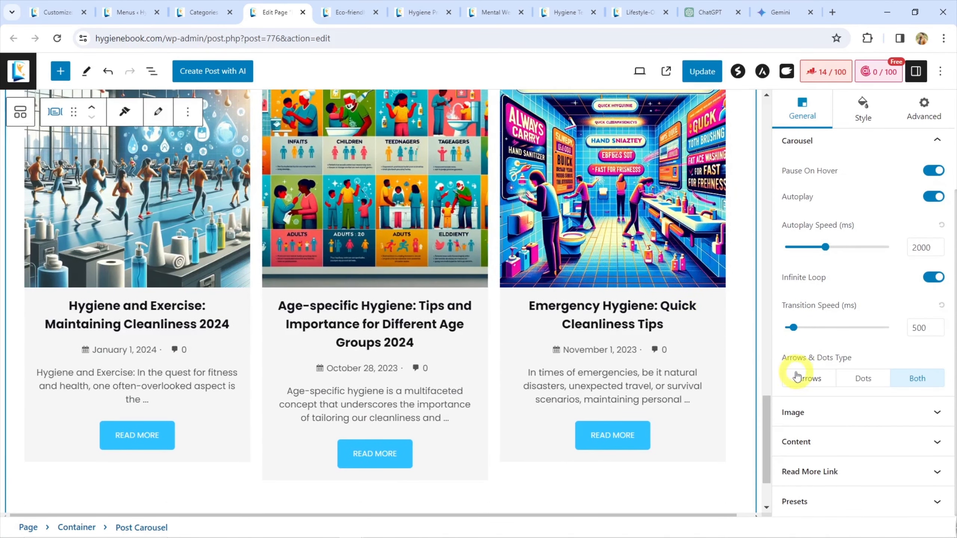
scroll(429, 391, down, 2)
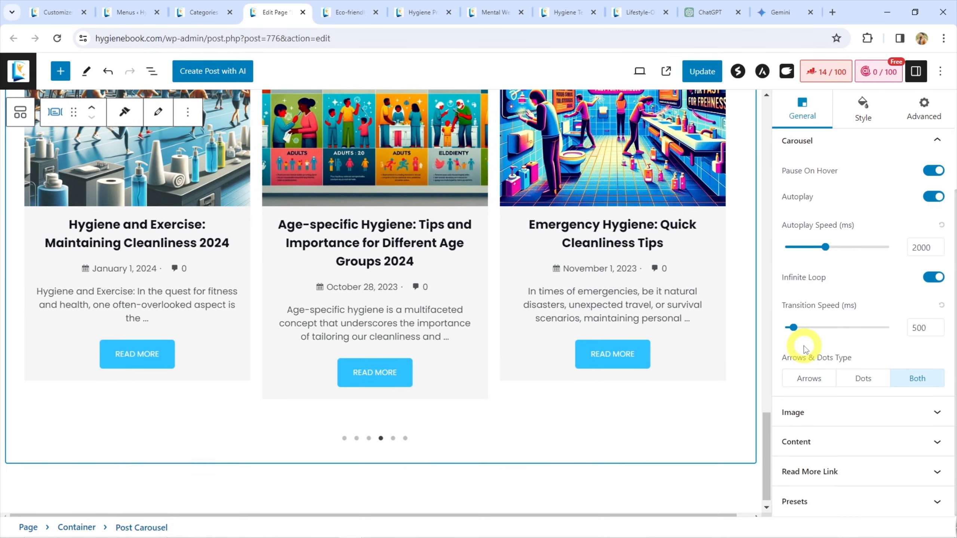
click(852, 380)
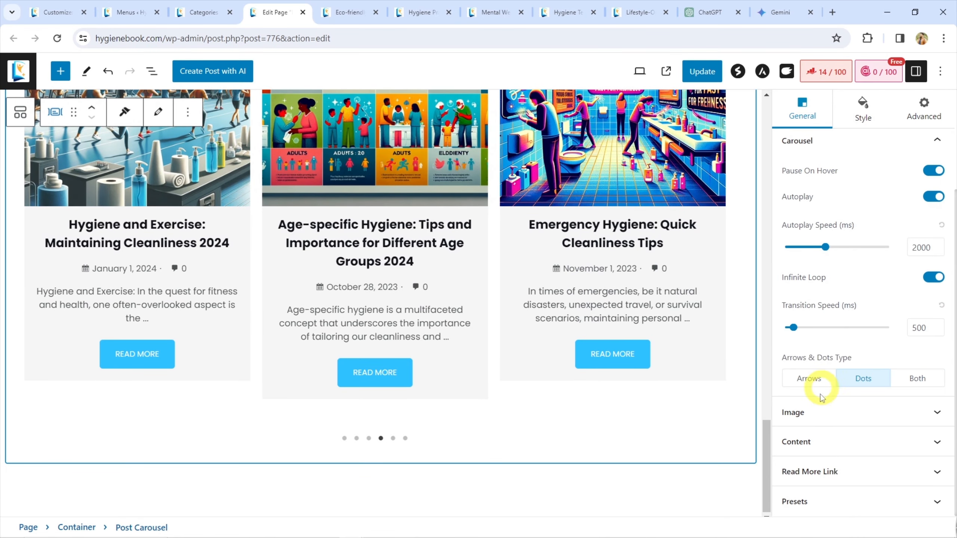
Step: Keep the Must Read carousel's featured image size at Large and turn off Show Comment for its posts
click(820, 411)
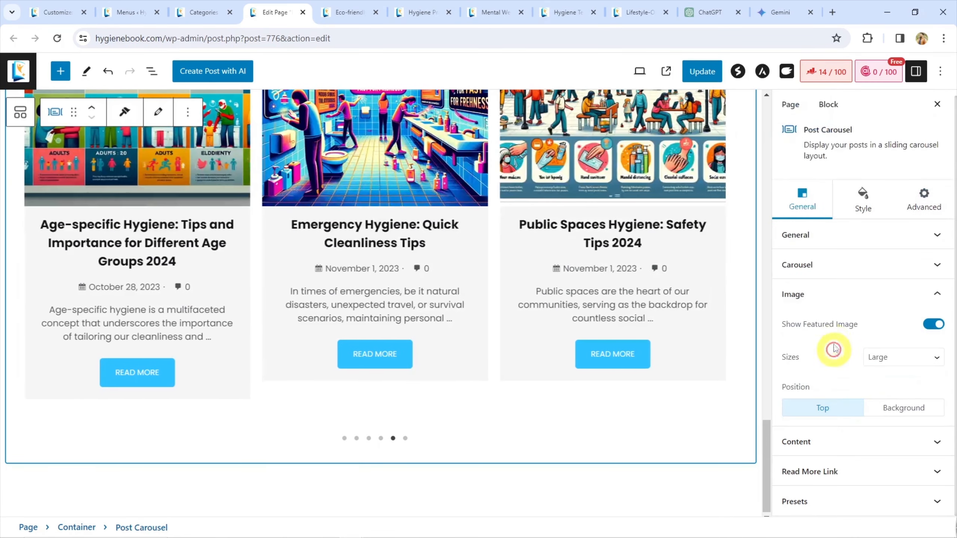
click(885, 362)
click(860, 430)
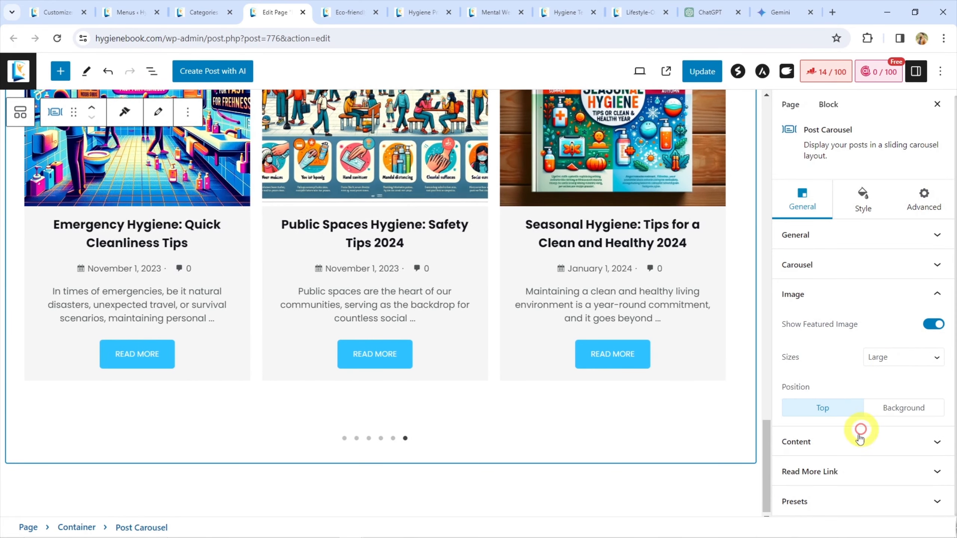
click(851, 441)
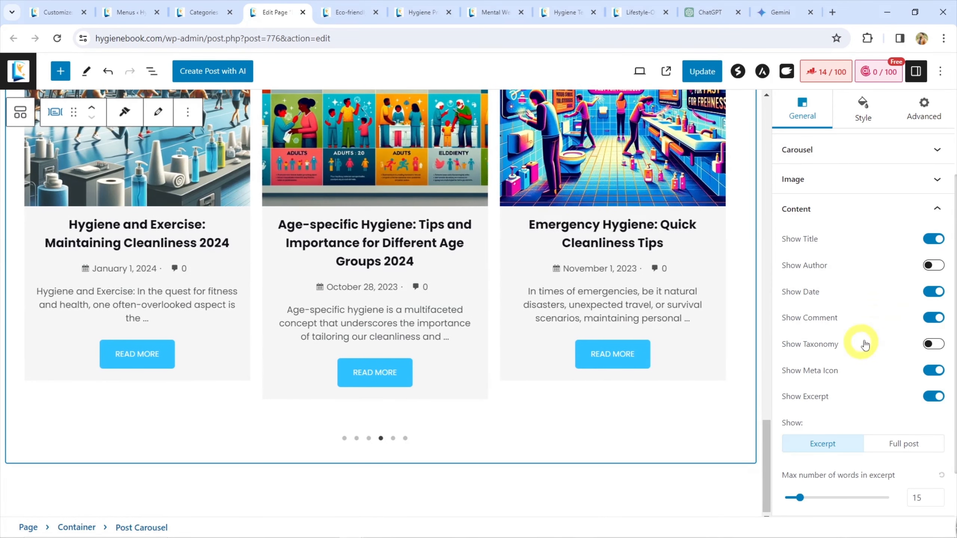
click(927, 319)
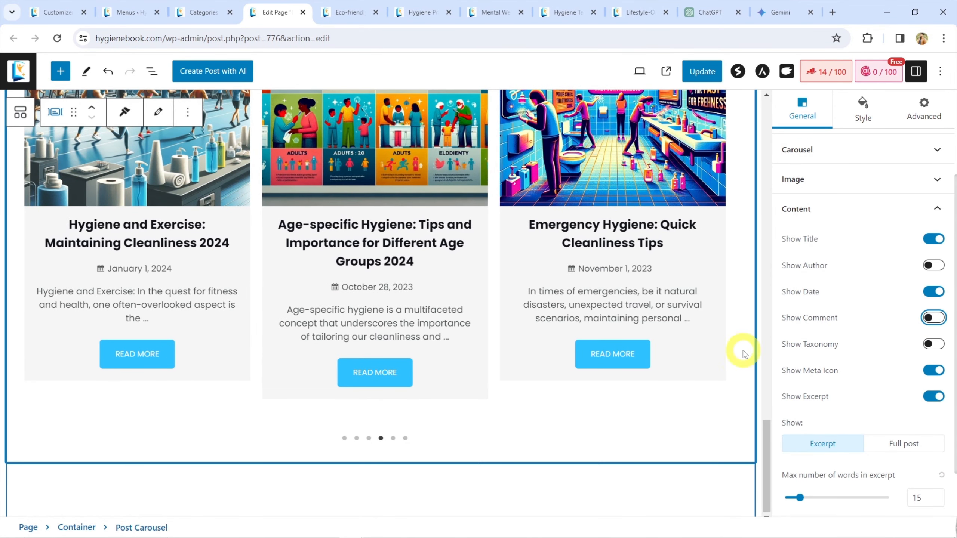
Step: Try hiding the Read More link on the Must Read carousel's posts and restore it
scroll(829, 369, down, 2)
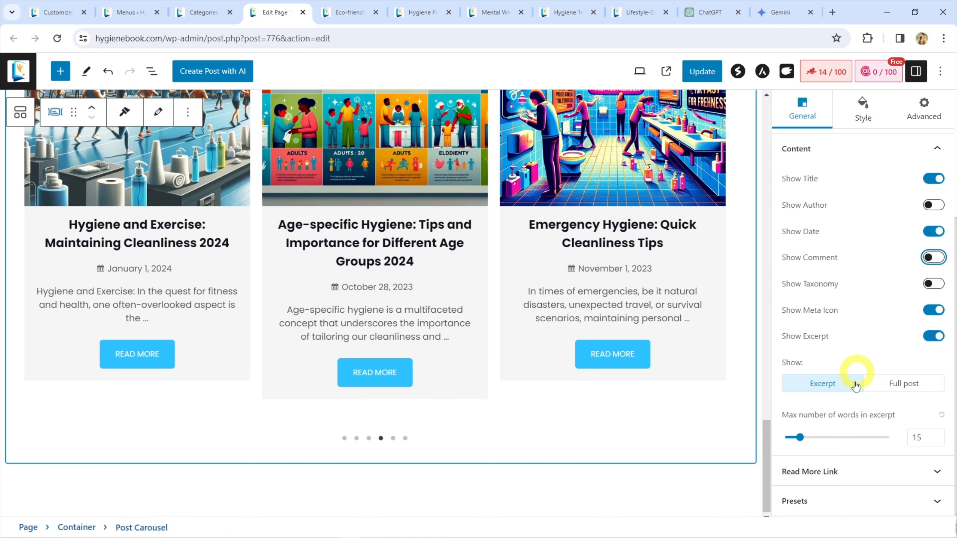
click(848, 471)
scroll(840, 347, down, 2)
scroll(851, 415, up, 2)
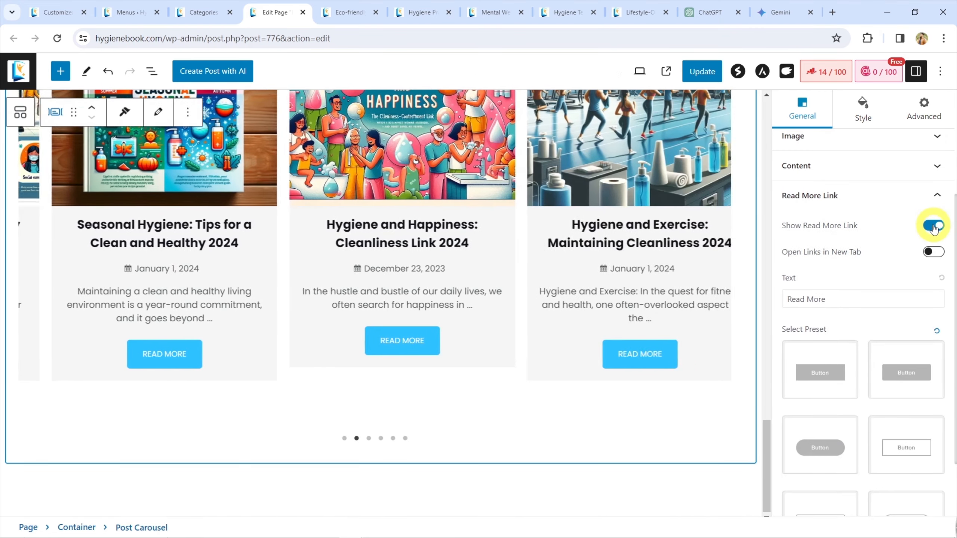
click(932, 226)
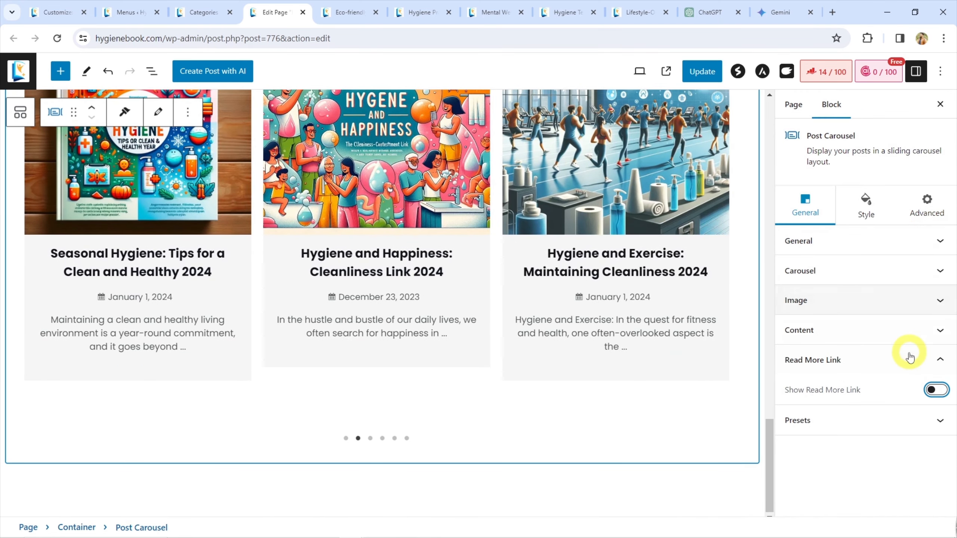
click(936, 389)
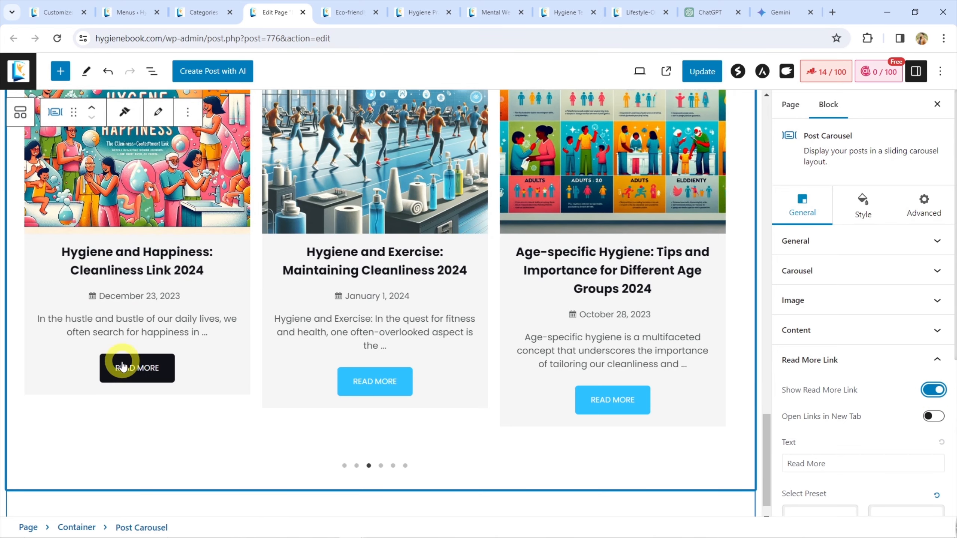
Step: Add a Heading block below the Must Read carousel with the text Most Popular
scroll(432, 229, up, 8)
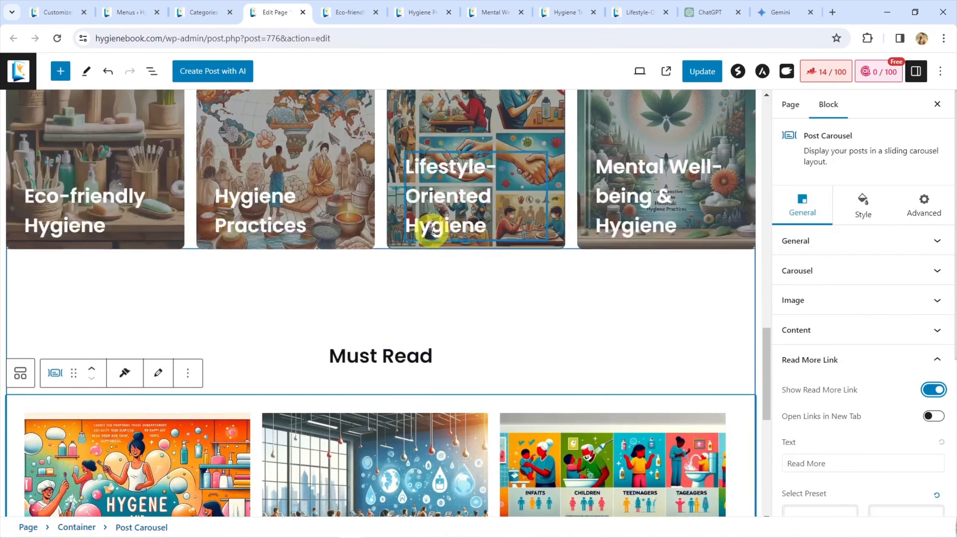
scroll(432, 229, down, 8)
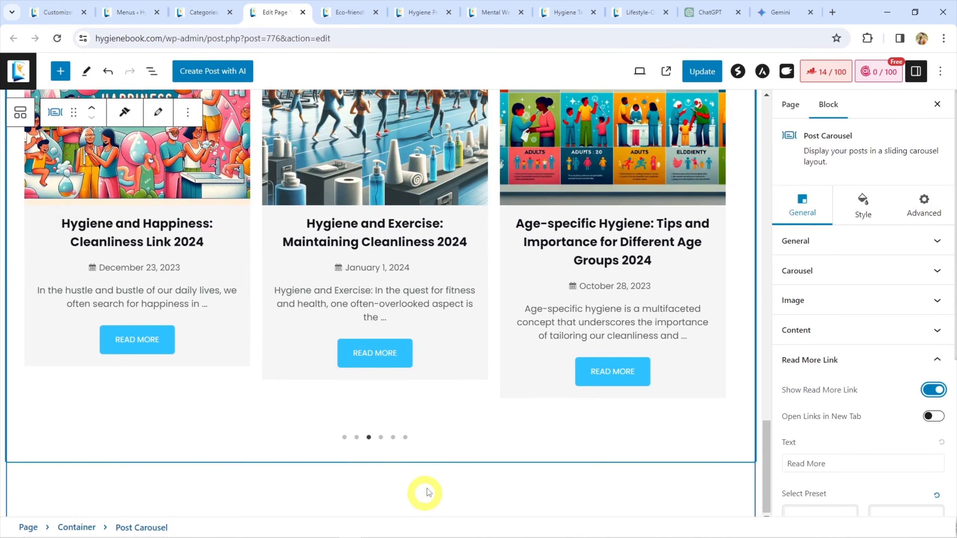
click(429, 492)
click(747, 454)
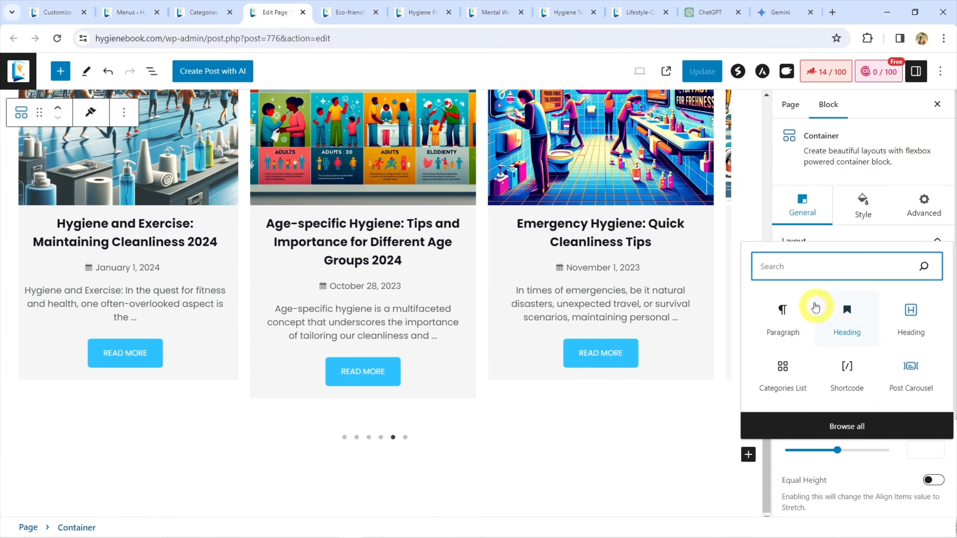
click(815, 308)
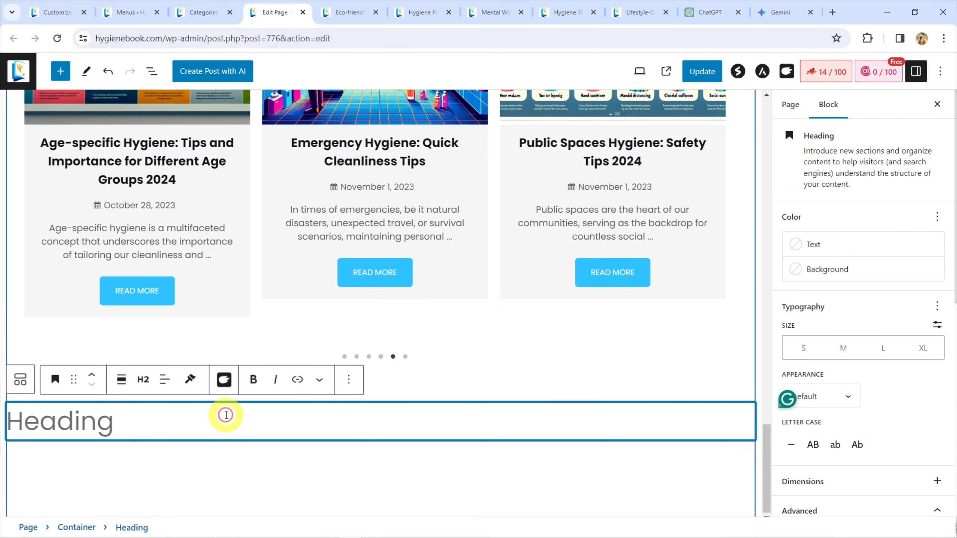
text(Most Popular)
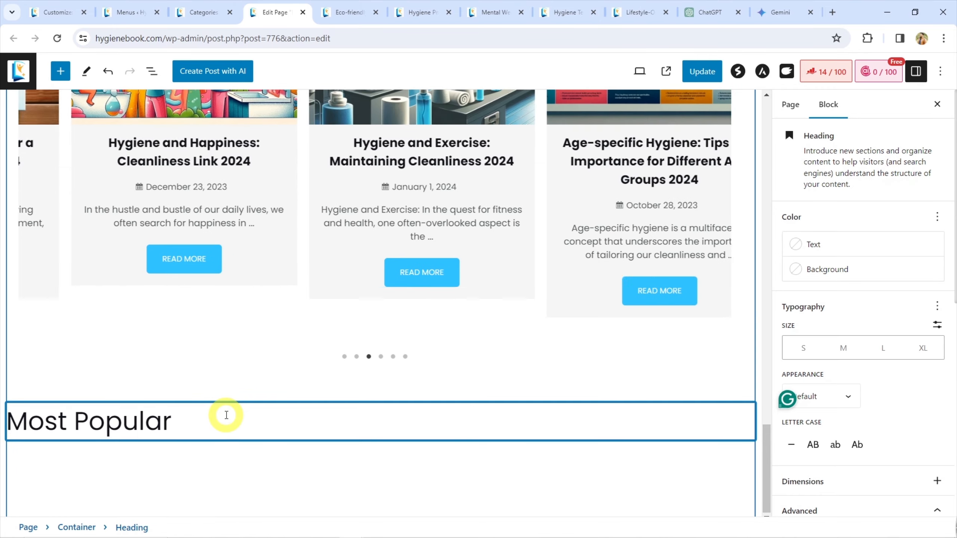
Step: Center the Most Popular heading and make its text bold
key(ctrl+a)
scroll(829, 311, down, 5)
click(165, 379)
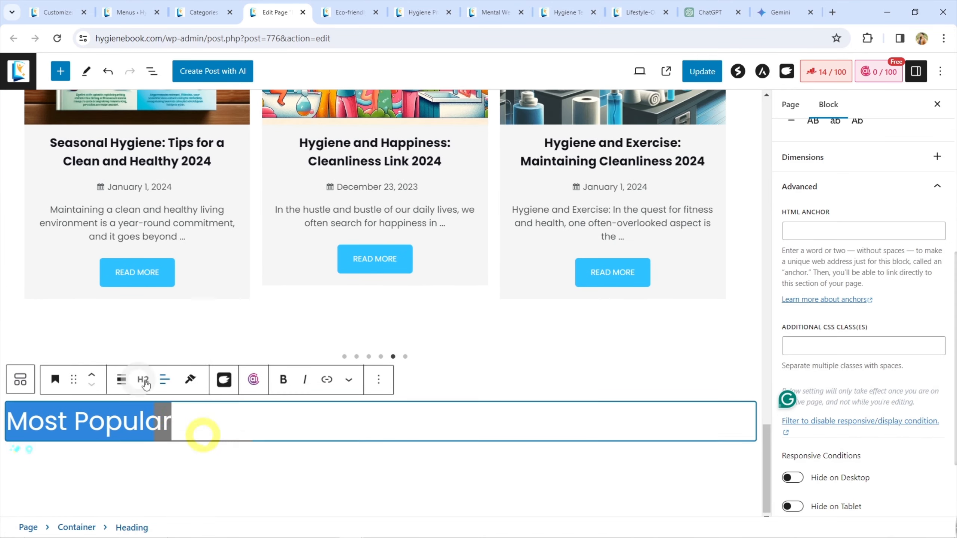
click(203, 436)
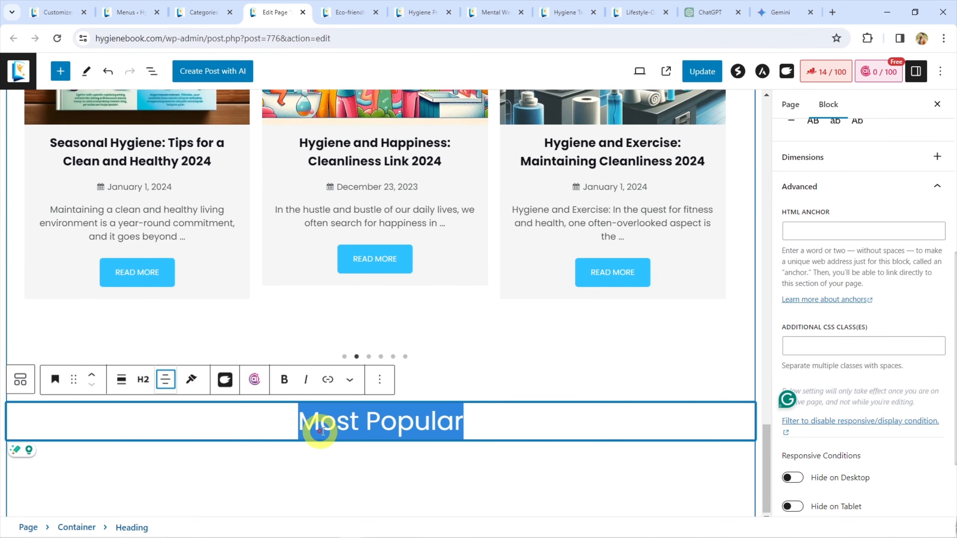
click(284, 379)
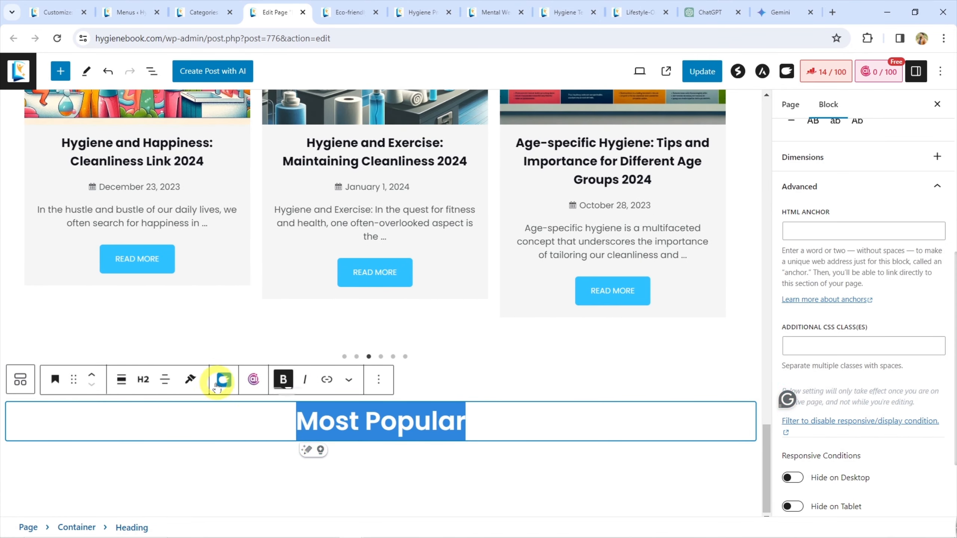
Step: Transform the Must Read title into a standard Heading block, center its text and turn on bold
scroll(352, 234, up, 6)
click(358, 212)
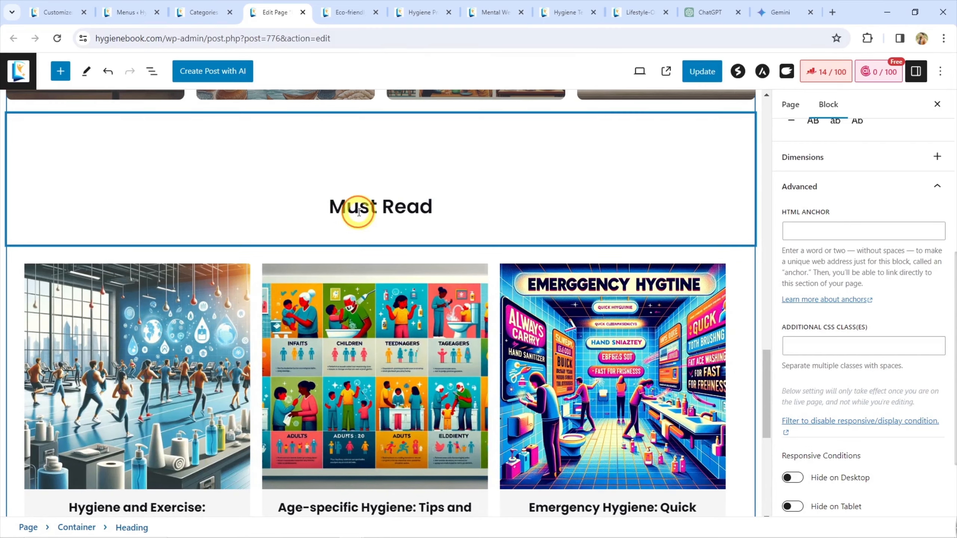
click(55, 268)
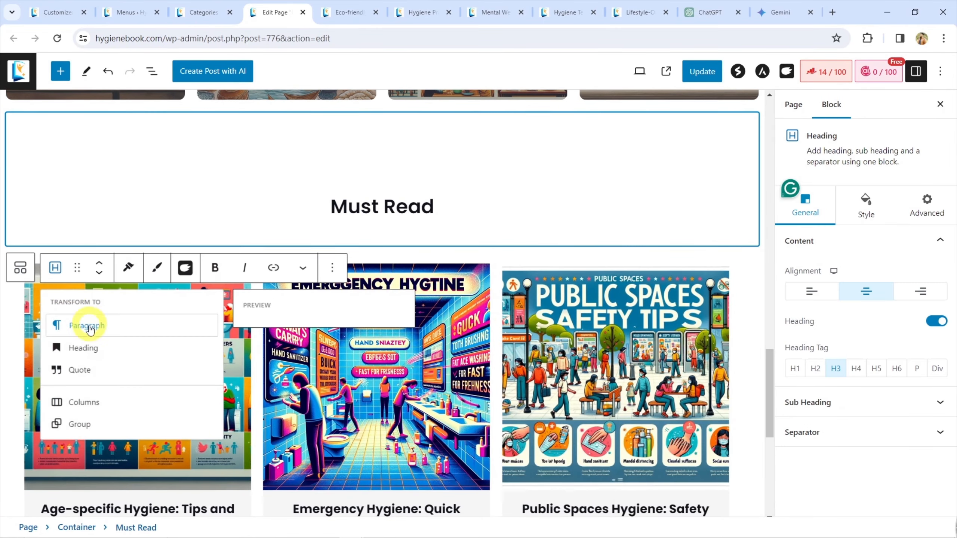
click(83, 347)
click(165, 193)
click(195, 259)
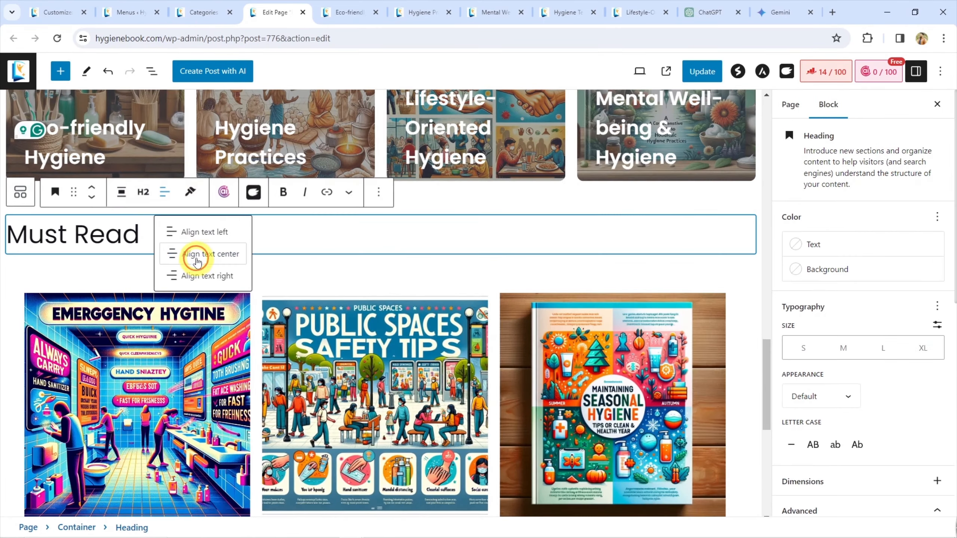
click(284, 193)
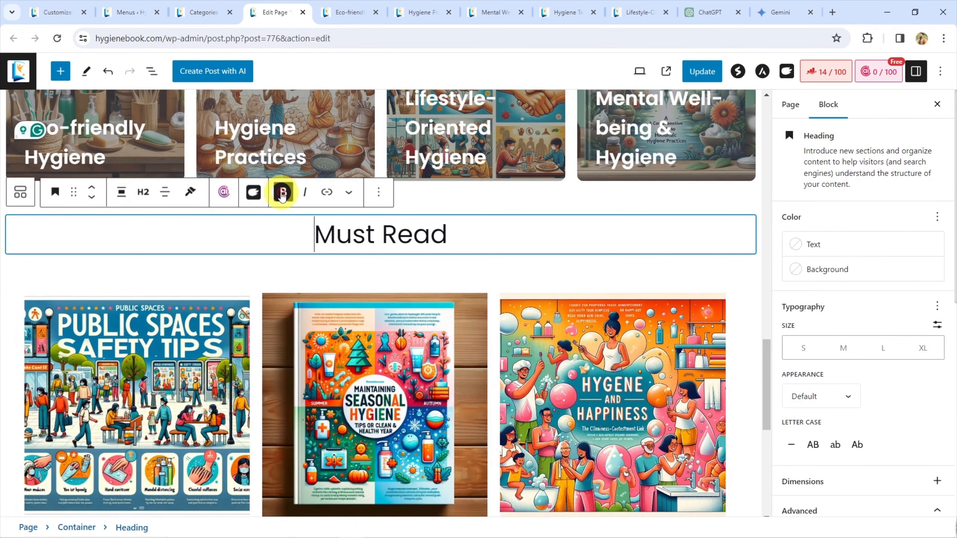
Step: Insert a Post Grid block beneath the Most Popular heading
scroll(378, 433, down, 10)
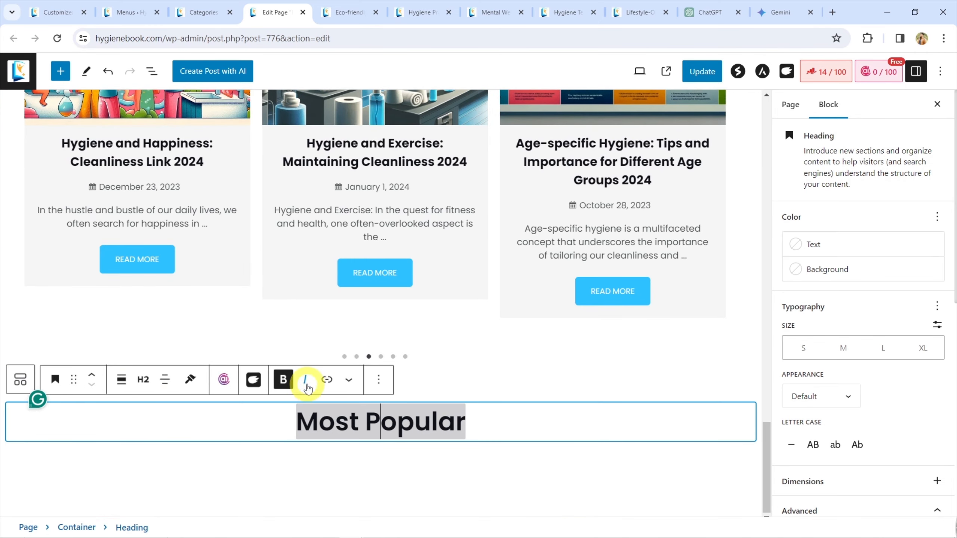
click(512, 422)
key(Return)
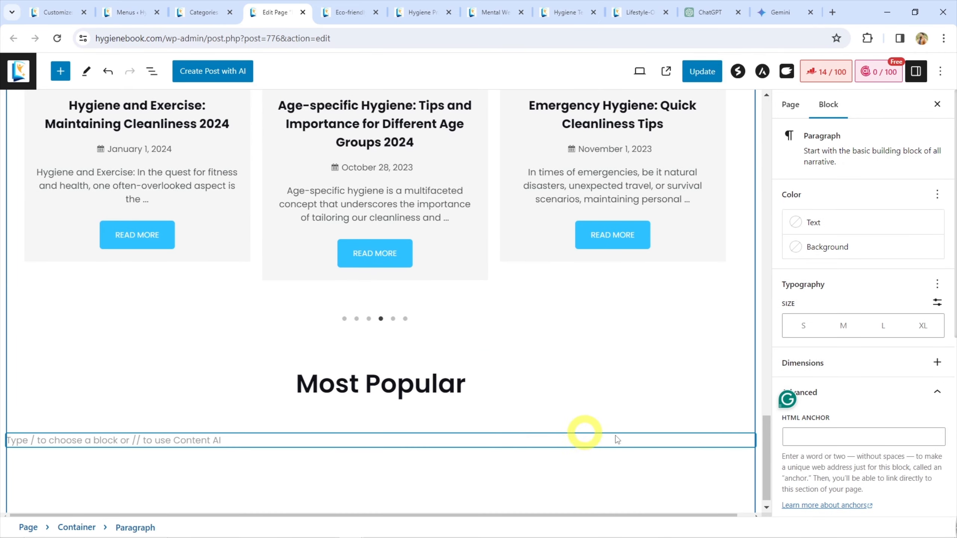
click(60, 71)
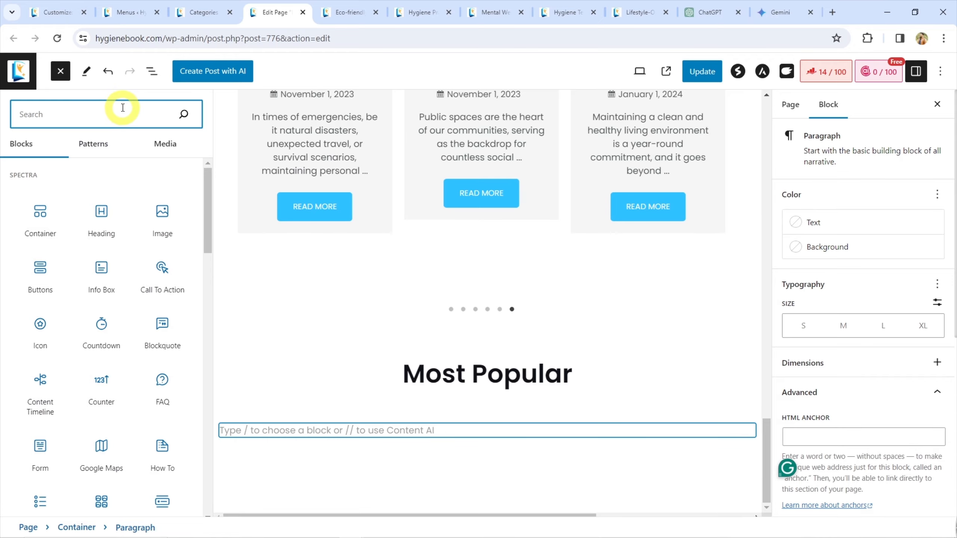
text(post)
click(162, 180)
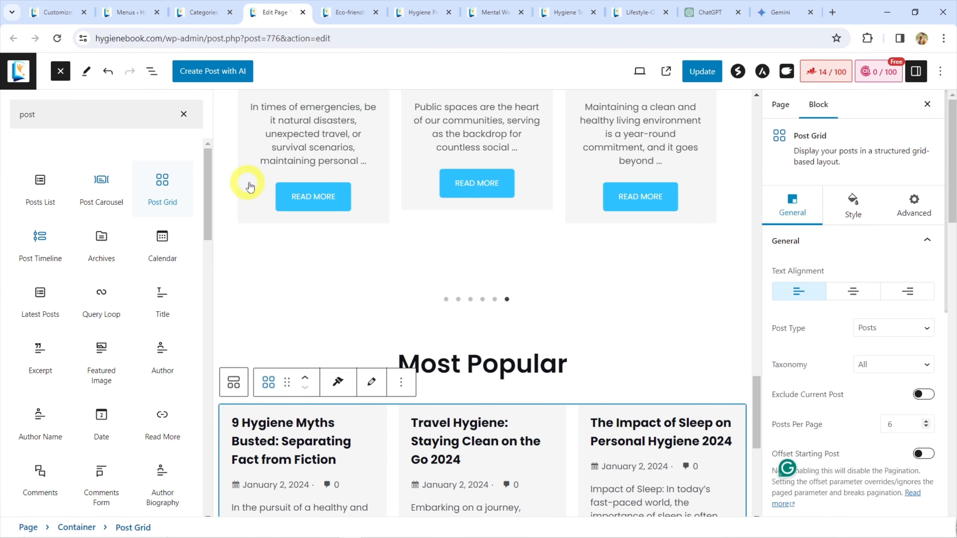
Step: Preview the posts in the Most Popular grid and center the grid's text
scroll(250, 187, down, 10)
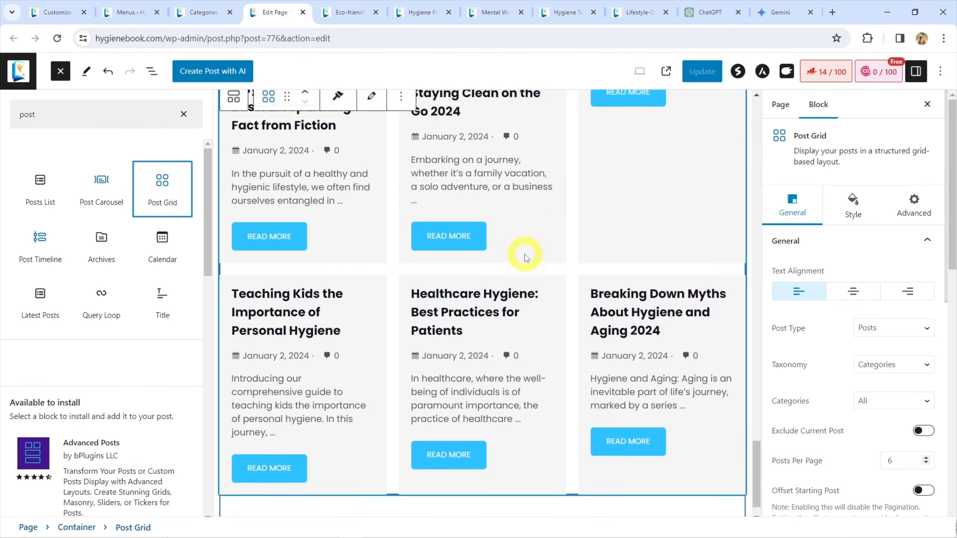
scroll(525, 257, up, 8)
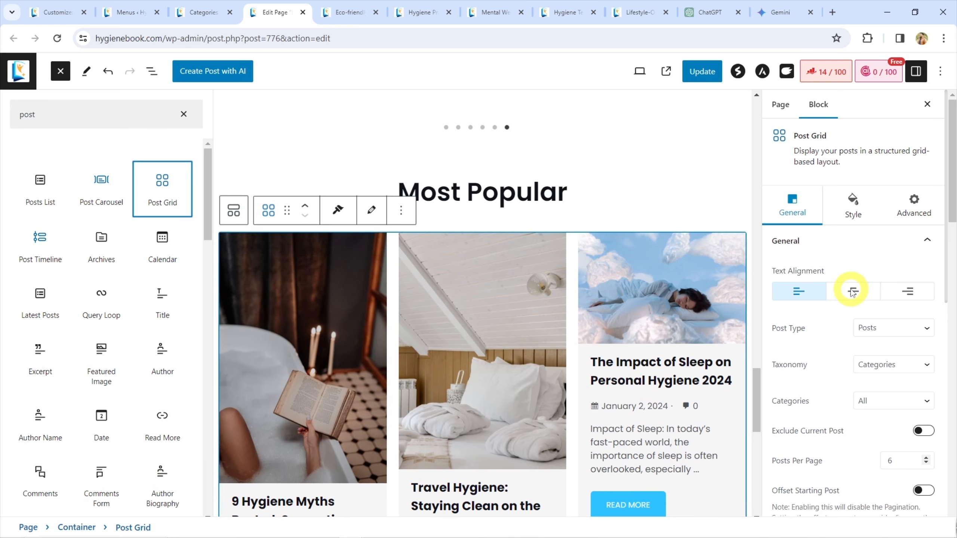
click(853, 294)
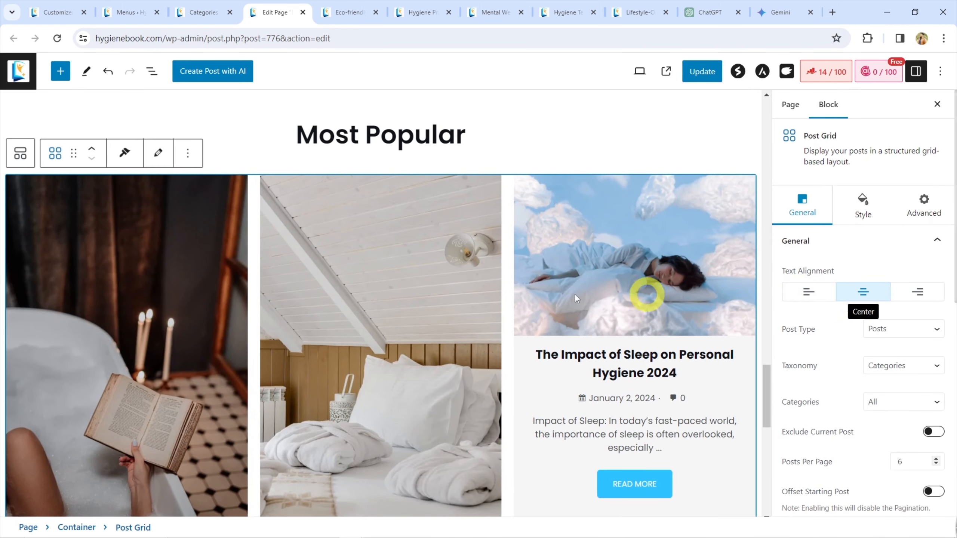
Step: Set the Most Popular post grid's order to Ascending and check the resulting posts
scroll(549, 293, up, 5)
scroll(548, 293, down, 8)
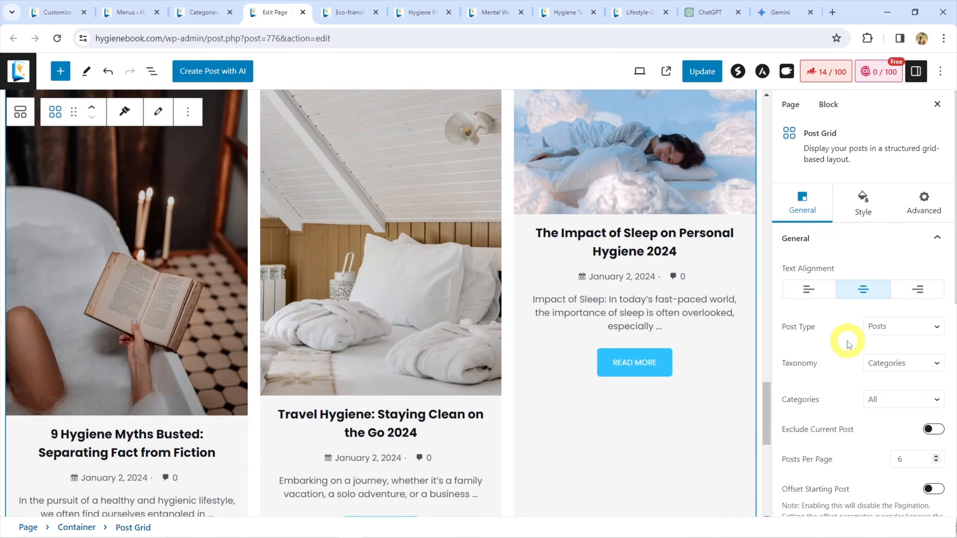
scroll(847, 344, down, 2)
scroll(865, 366, down, 3)
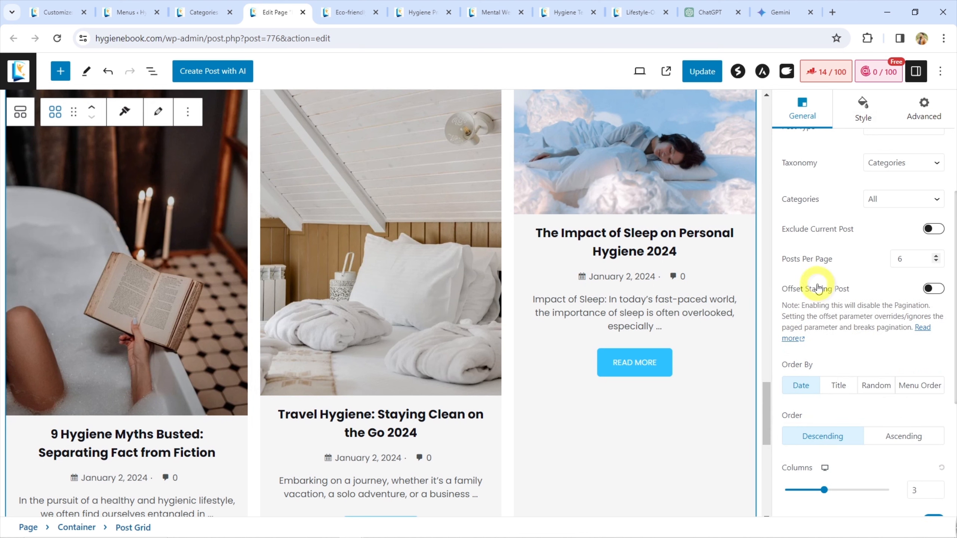
scroll(878, 283, down, 2)
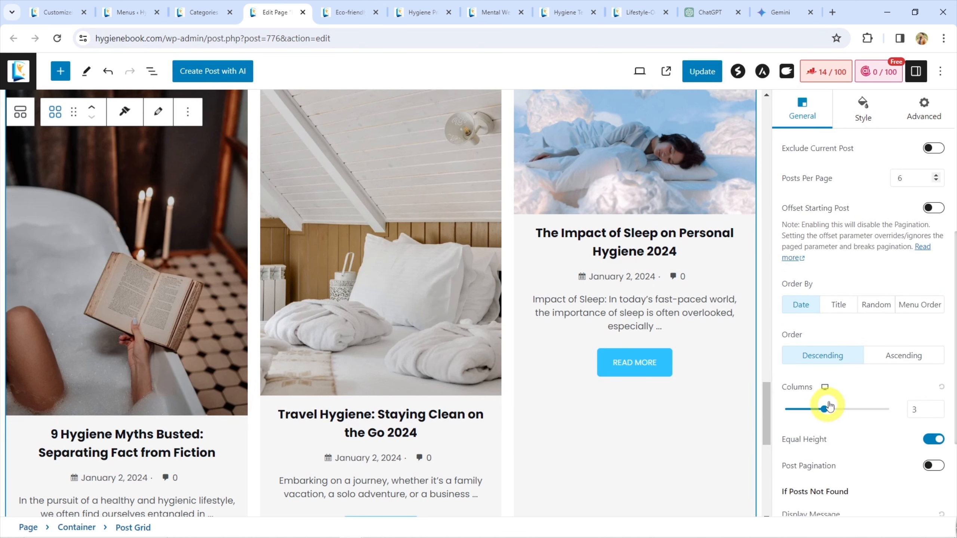
click(903, 358)
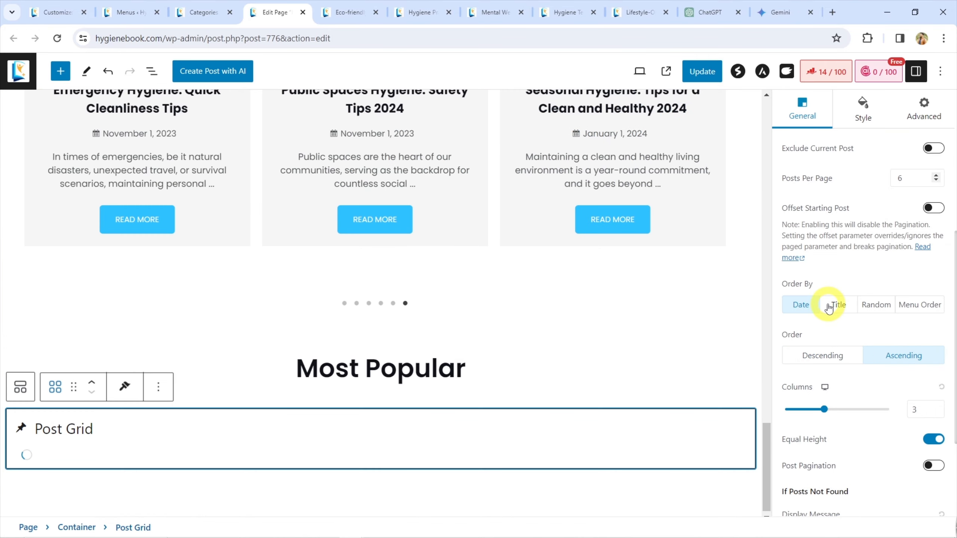
scroll(506, 315, up, 6)
scroll(506, 315, down, 12)
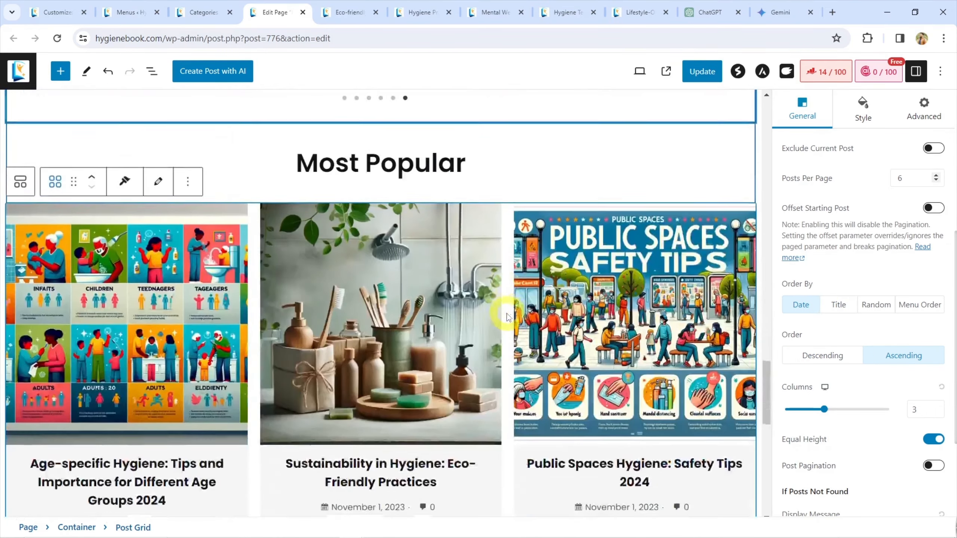
scroll(507, 316, down, 2)
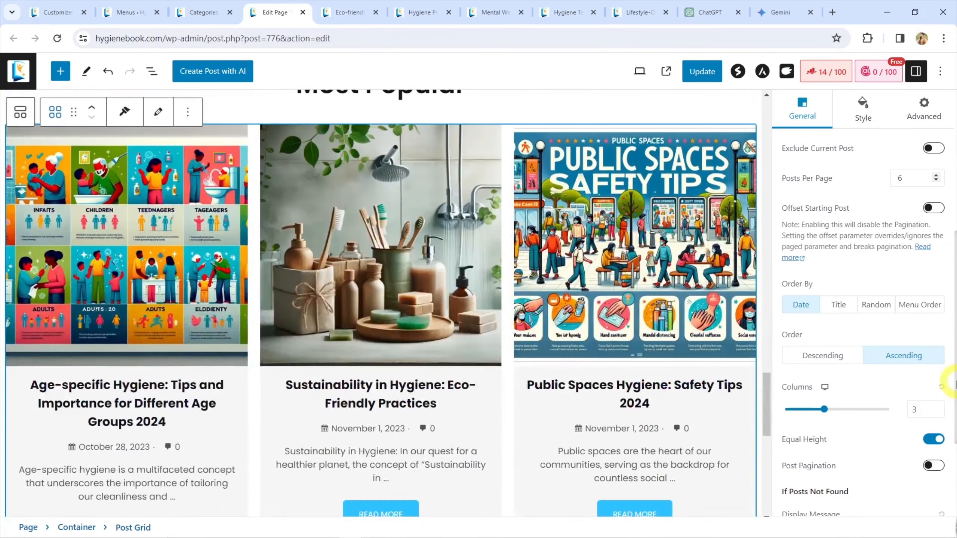
Step: Order the Most Popular grid's posts by Random and look through its remaining general settings
click(875, 314)
scroll(797, 312, down, 4)
scroll(738, 331, down, 7)
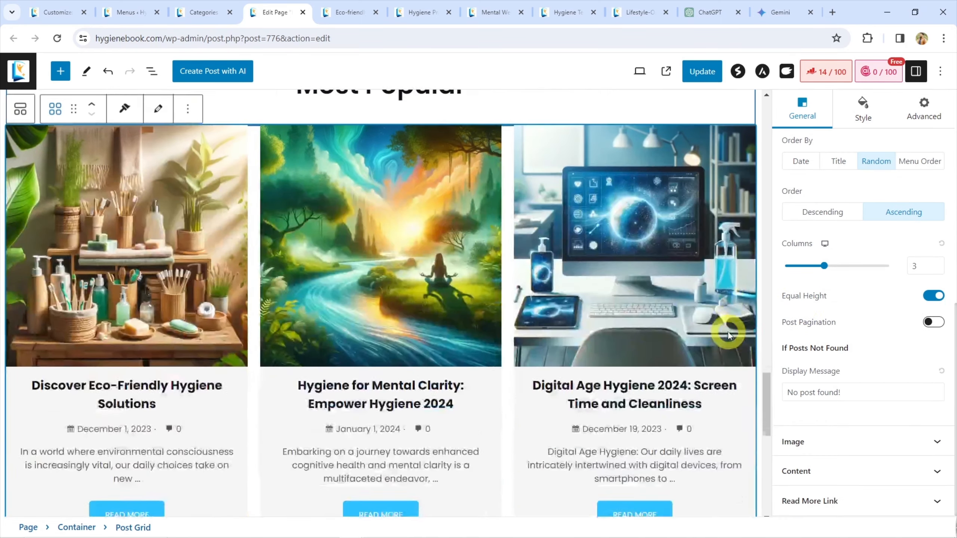
scroll(728, 333, down, 4)
Step: Set the Must Read post carousel to order its posts by Random
scroll(728, 335, up, 12)
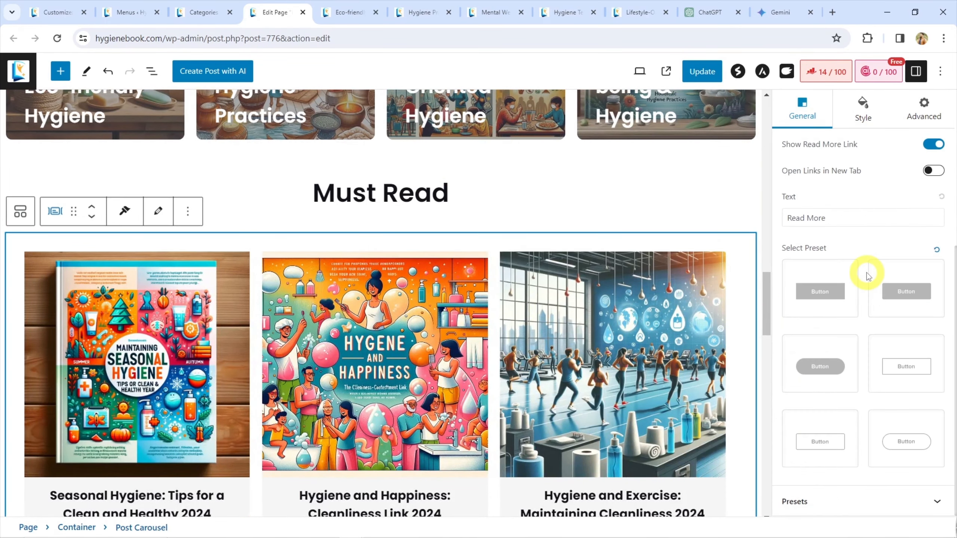
scroll(849, 335, up, 10)
scroll(849, 331, down, 3)
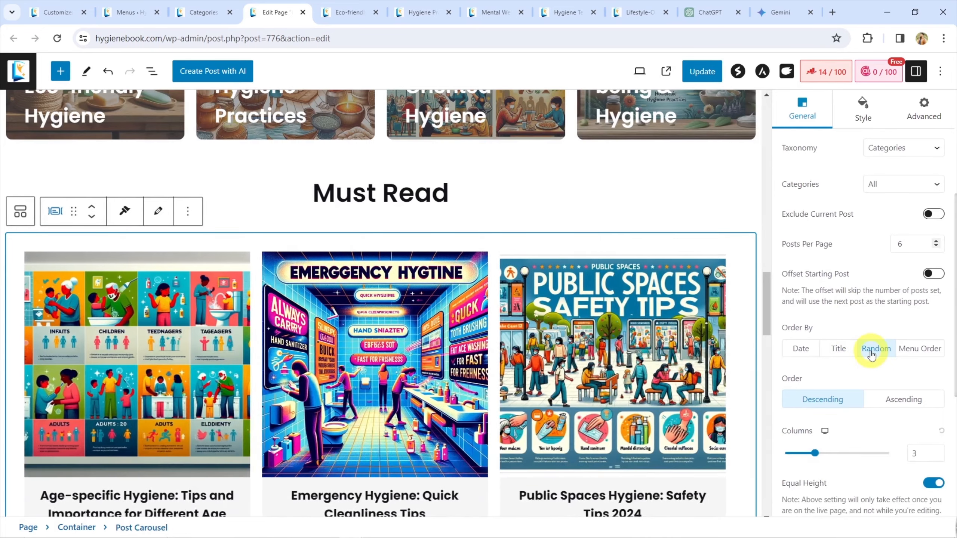
click(873, 350)
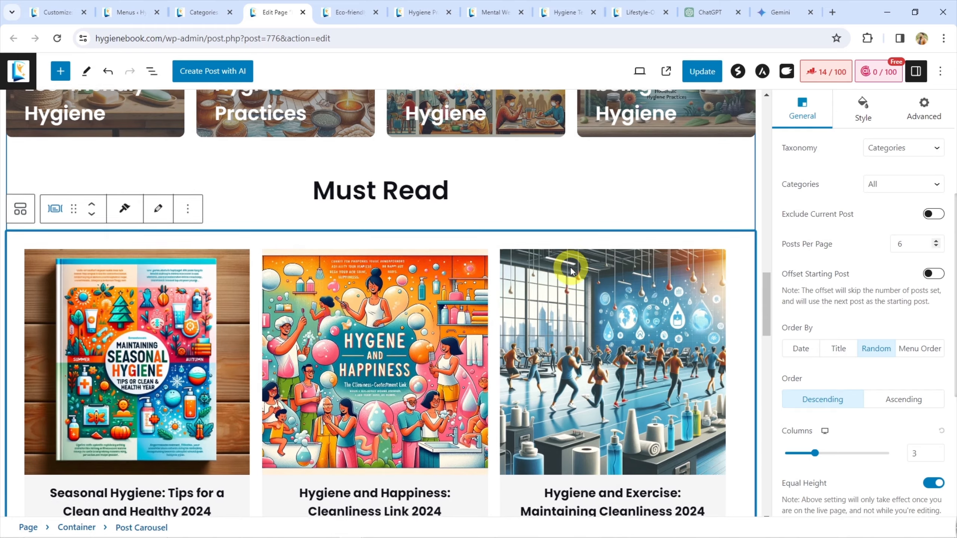
Step: Review the posts shown in the Must Read carousel and the Most Popular grid
scroll(390, 245, down, 3)
scroll(377, 235, up, 1)
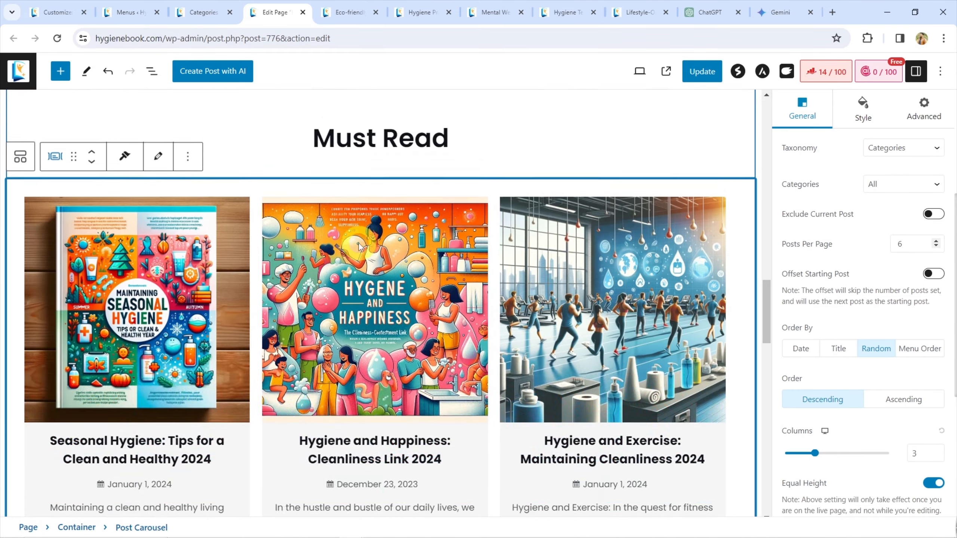
scroll(366, 239, down, 9)
scroll(368, 240, up, 3)
scroll(367, 239, up, 6)
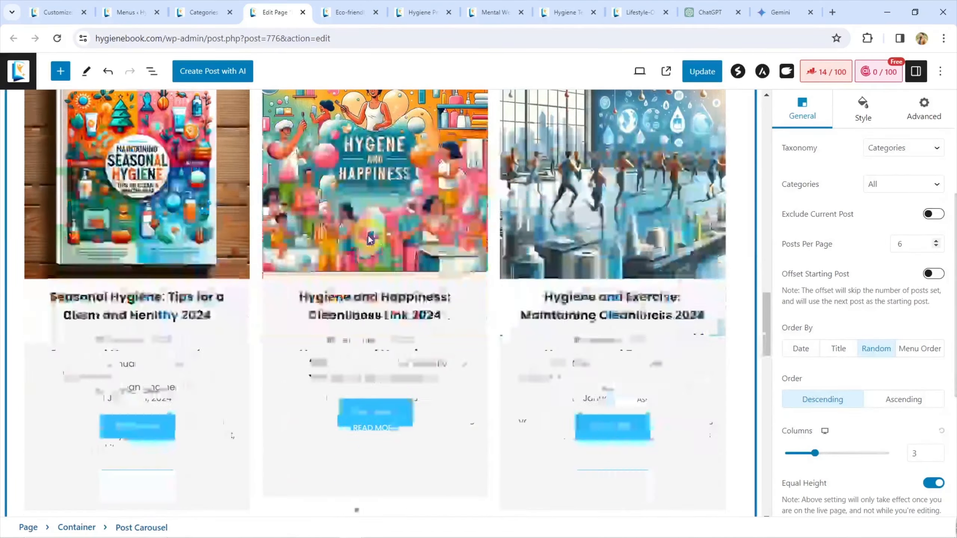
scroll(392, 226, down, 15)
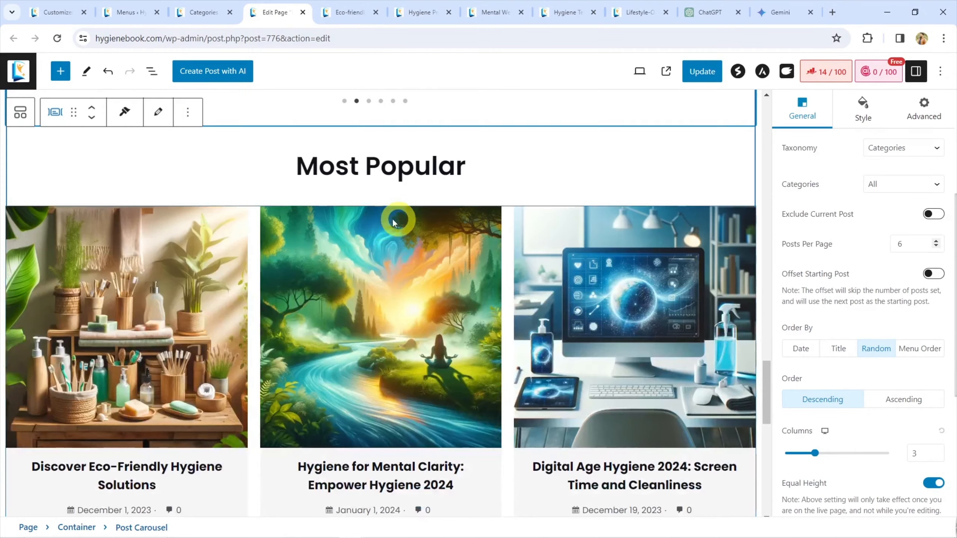
scroll(384, 249, down, 5)
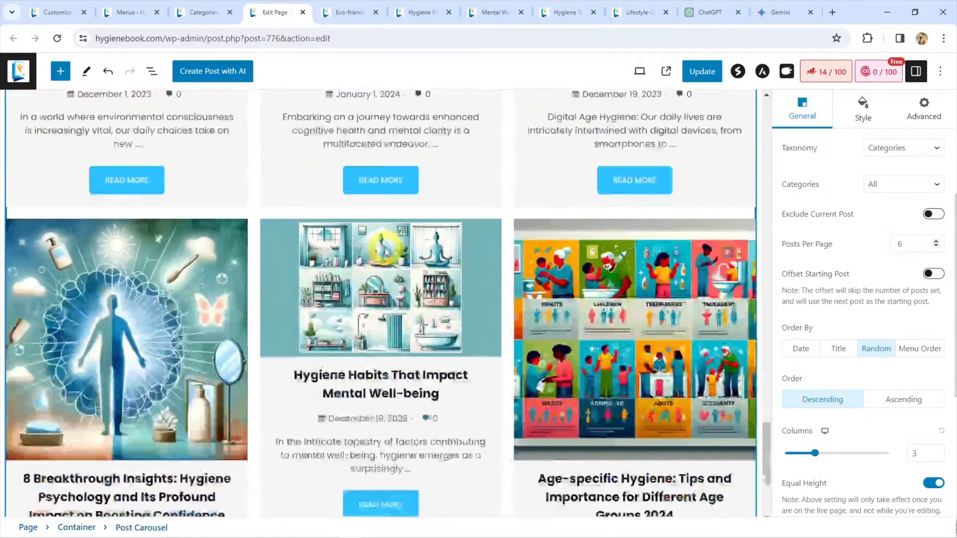
scroll(388, 241, up, 8)
Step: Set the featured image position of the Most Popular grid to Background and review the cards
click(735, 240)
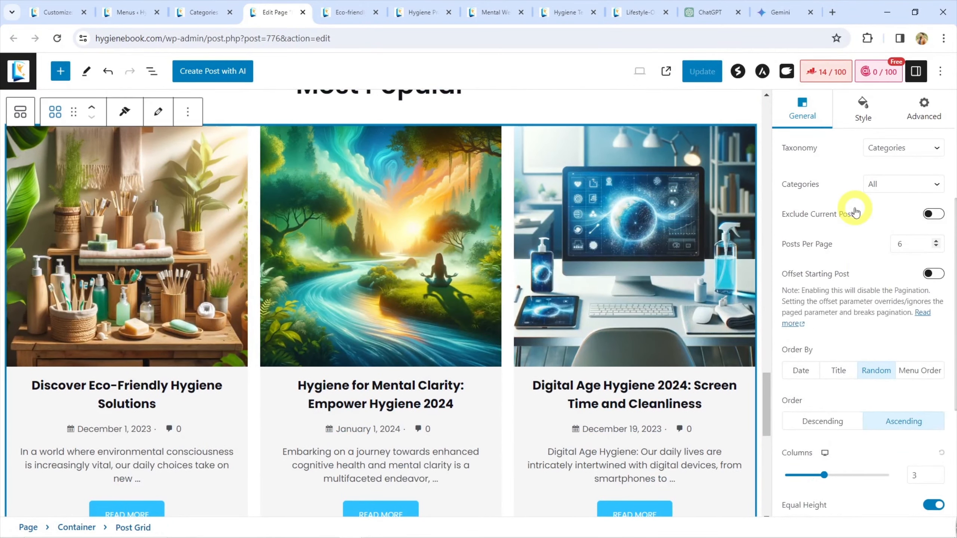
scroll(866, 271, down, 4)
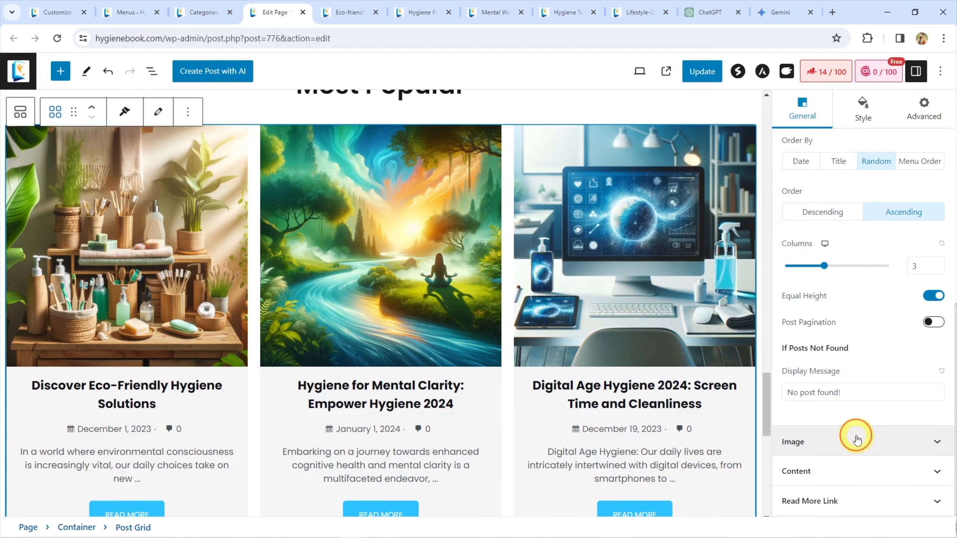
click(855, 440)
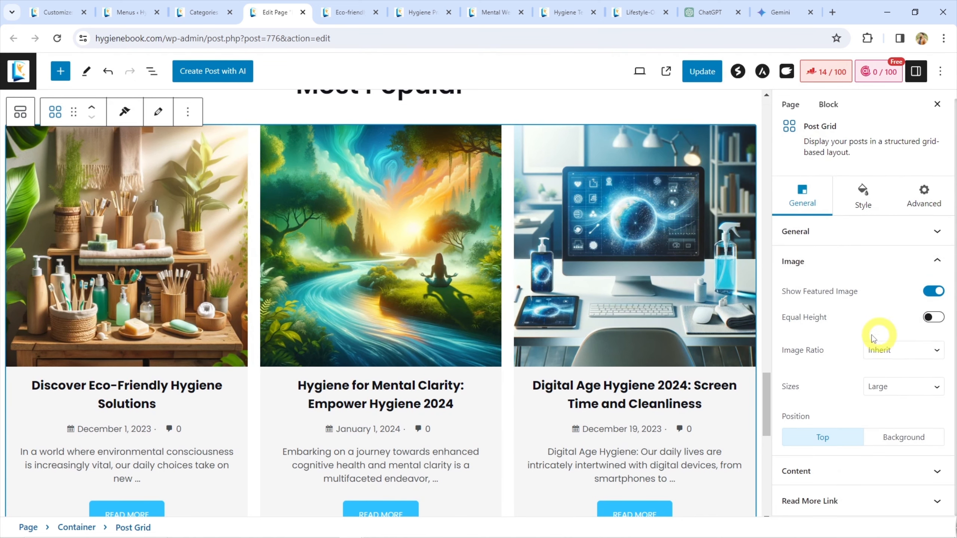
click(903, 438)
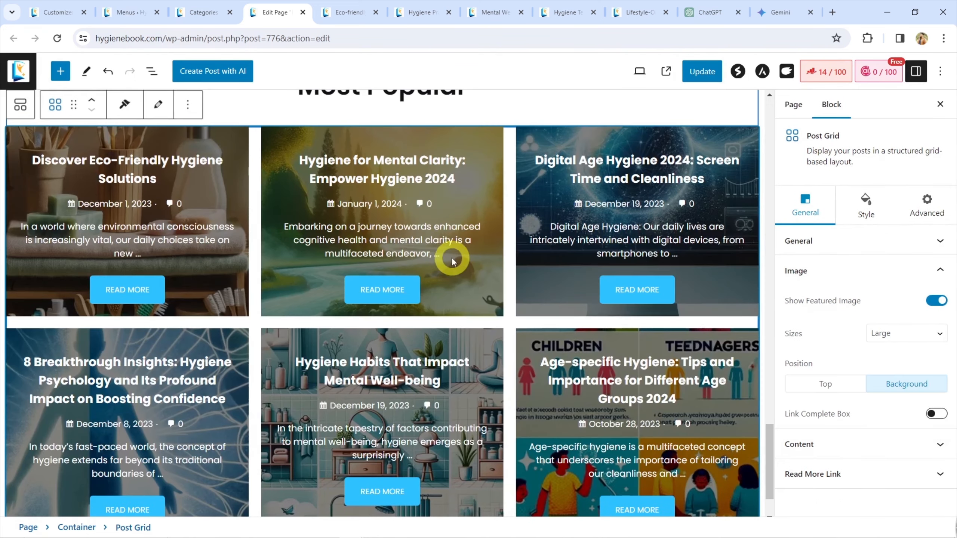
scroll(437, 228, down, 4)
scroll(489, 249, up, 5)
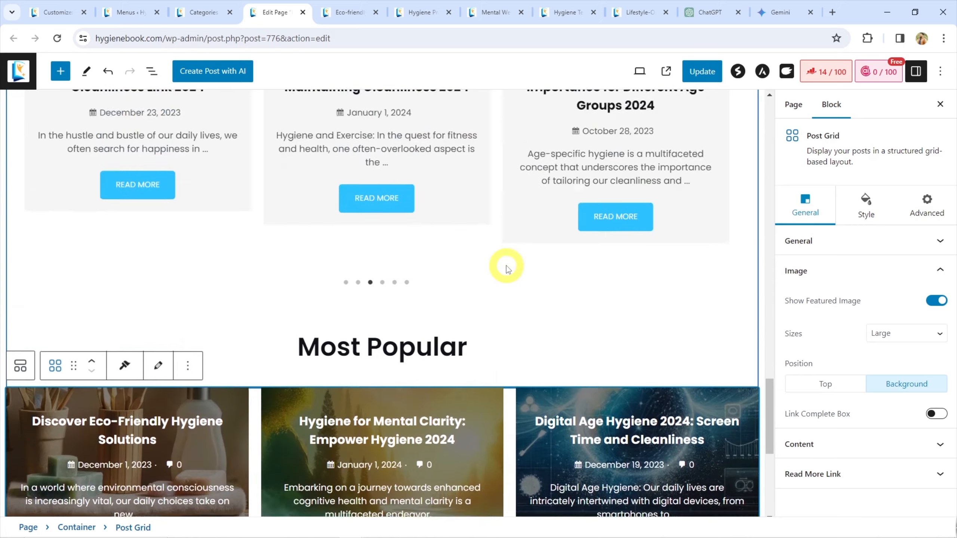
scroll(506, 265, down, 6)
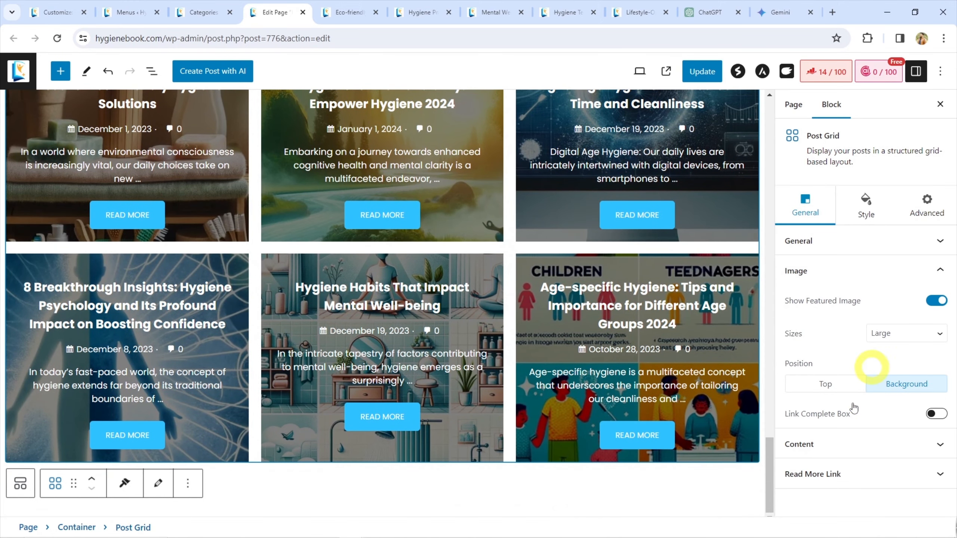
Step: Hide the comment count on the Most Popular grid's posts and try showing their taxonomy
click(842, 443)
click(927, 286)
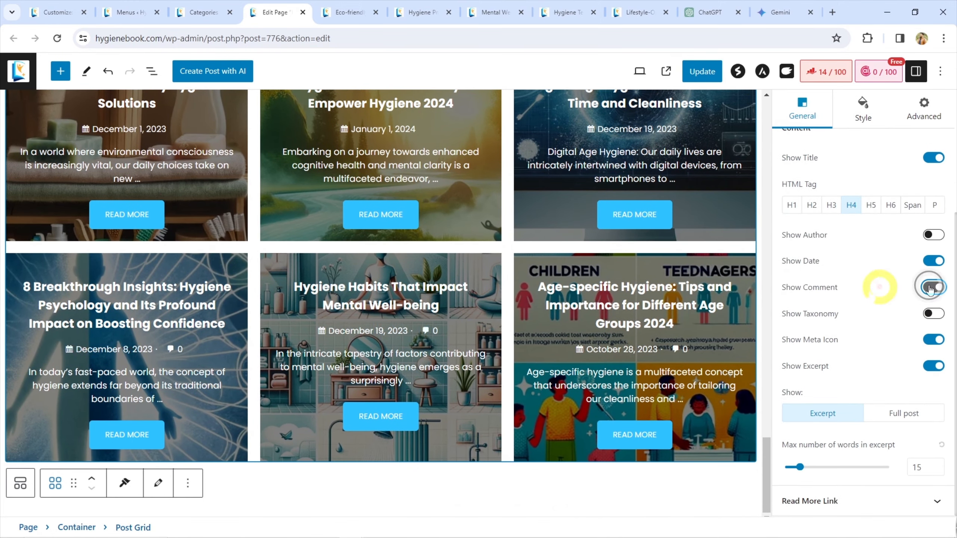
click(934, 314)
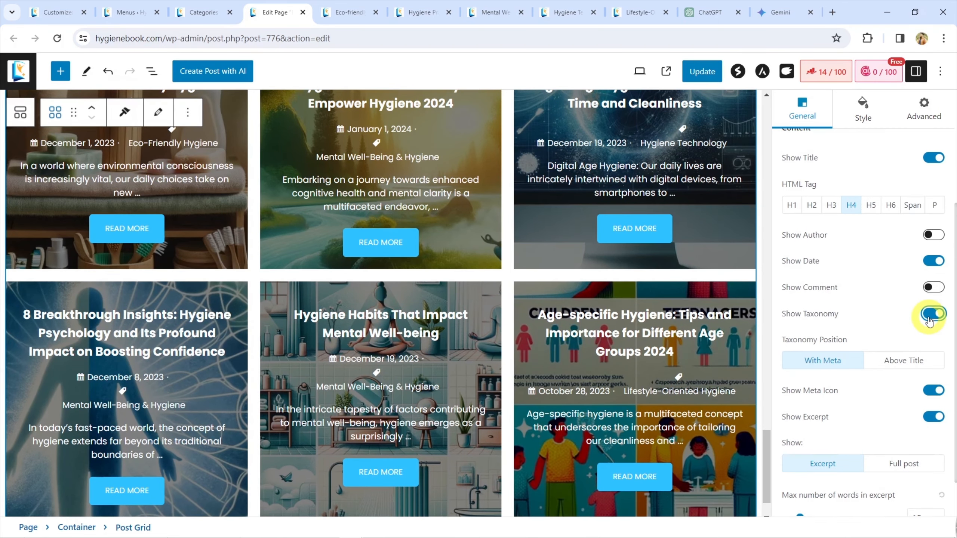
click(929, 316)
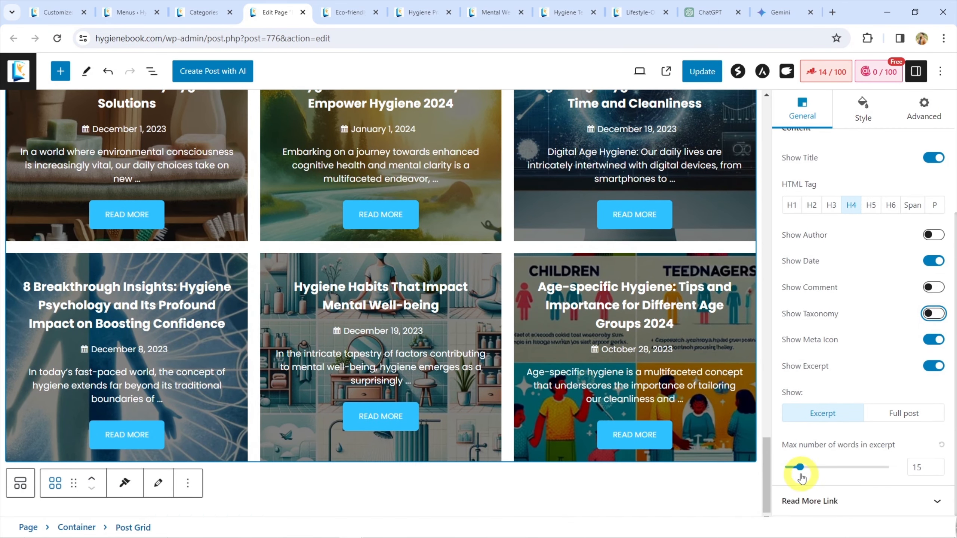
Step: Limit the Most Popular grid's excerpts to 12 words and check its Read More link options
drag(799, 469, 794, 470)
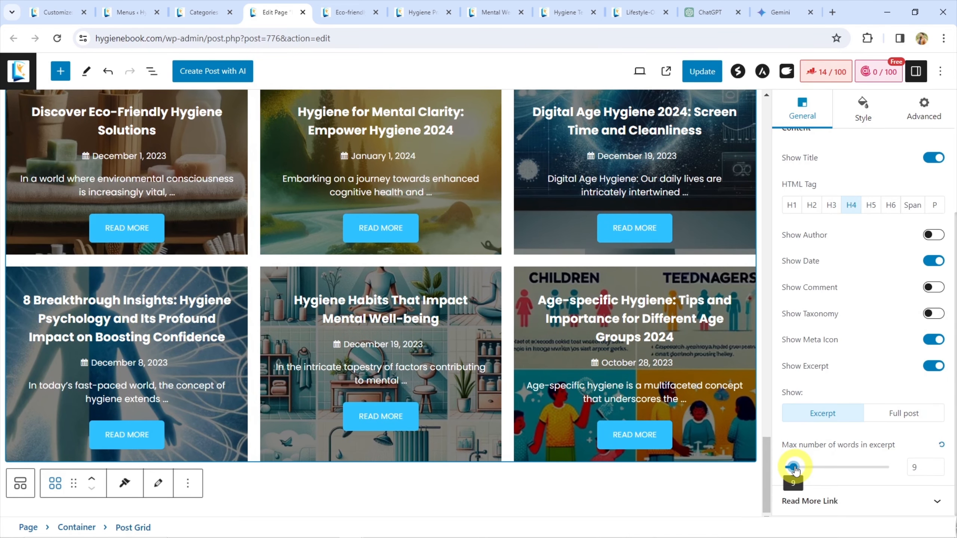
drag(795, 470, 798, 469)
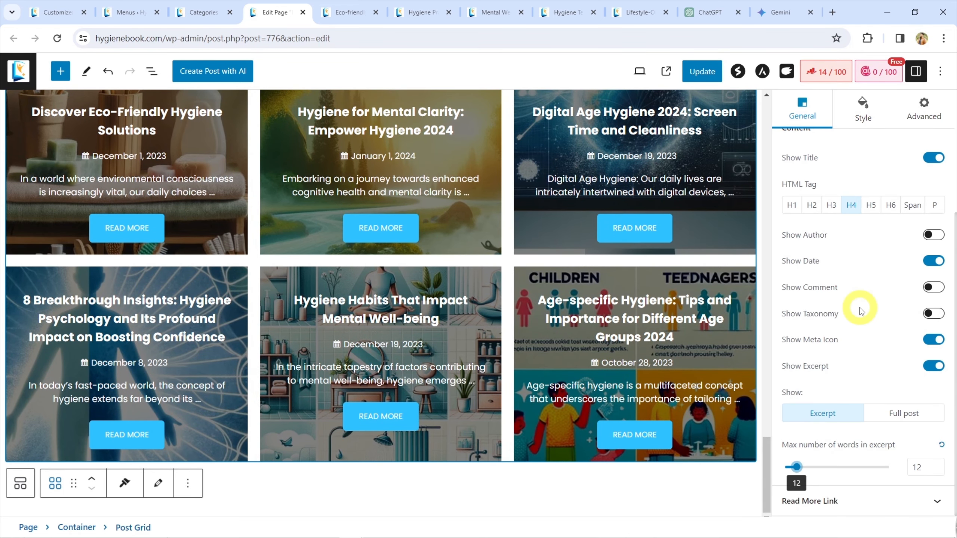
click(851, 500)
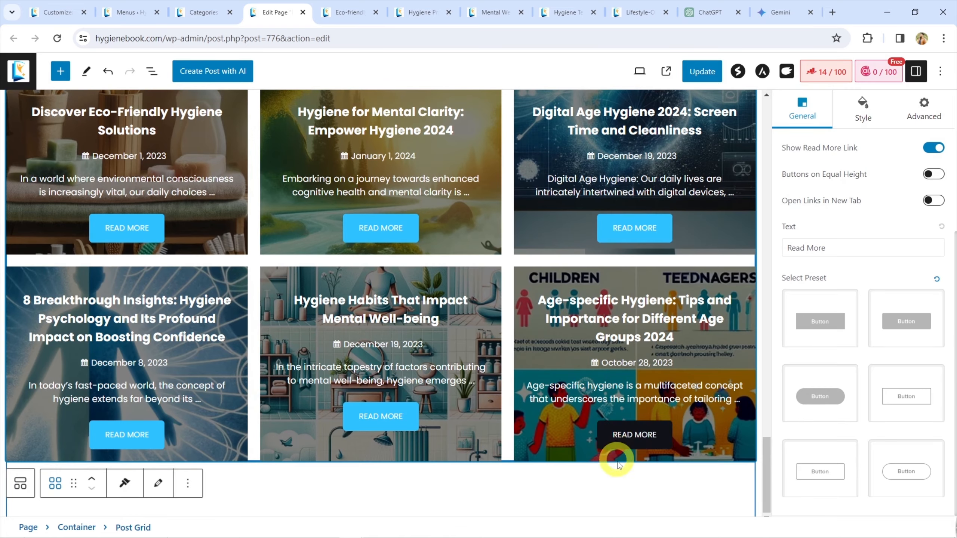
scroll(369, 204, up, 10)
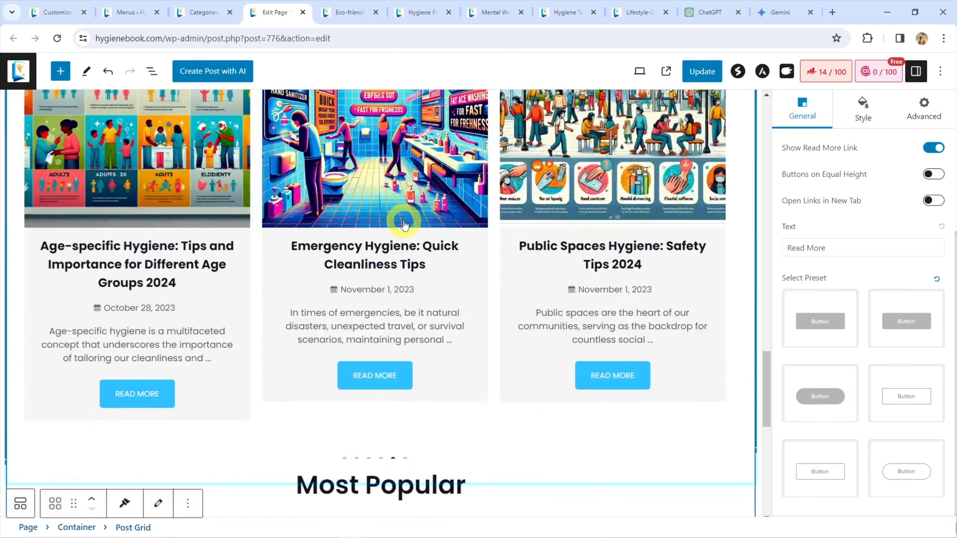
scroll(404, 225, down, 15)
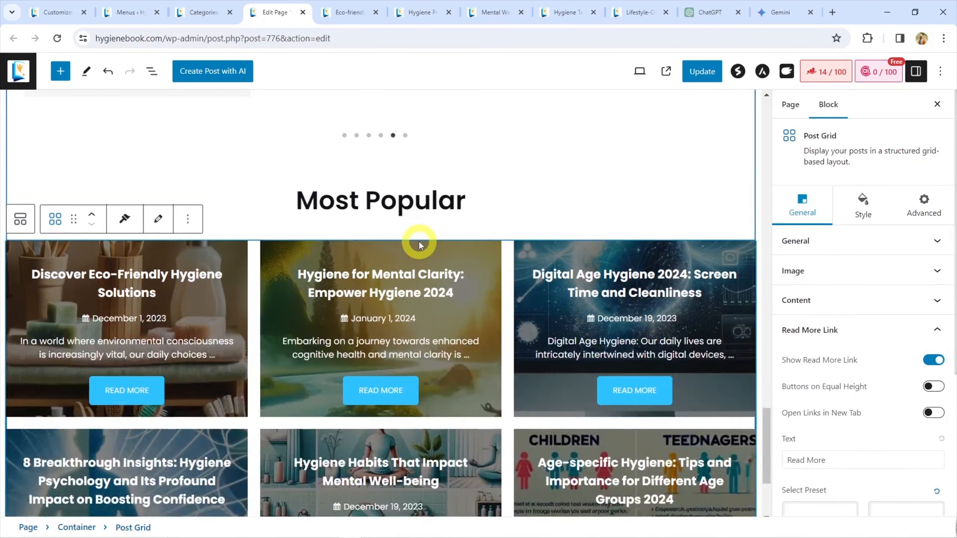
Step: Reduce the Most Popular grid's column gap and row gap to 11 px each
click(911, 204)
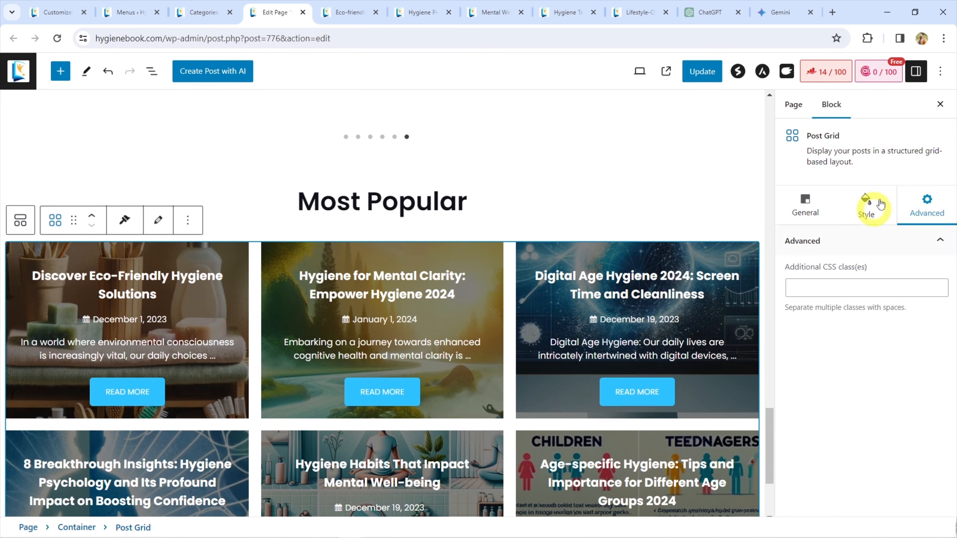
click(855, 224)
scroll(854, 233, down, 2)
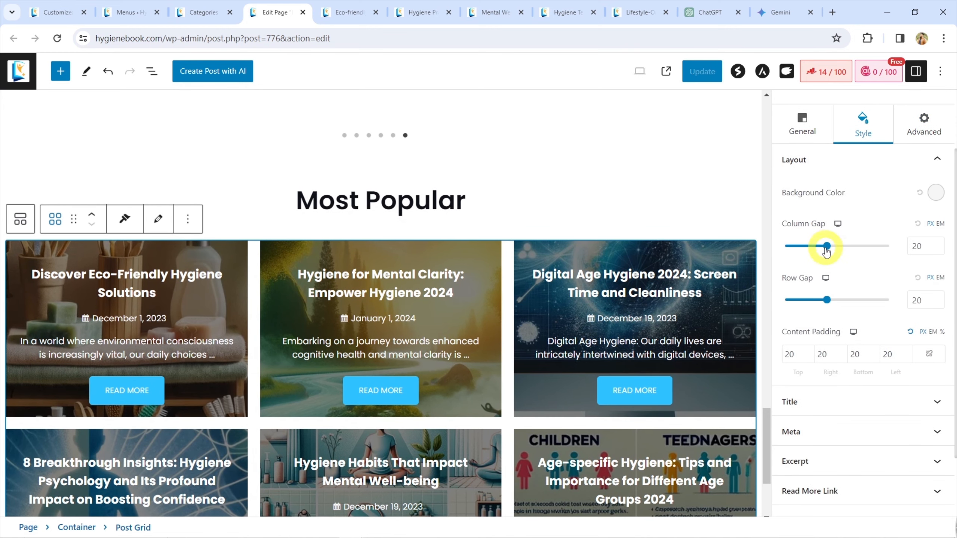
drag(827, 249, 810, 248)
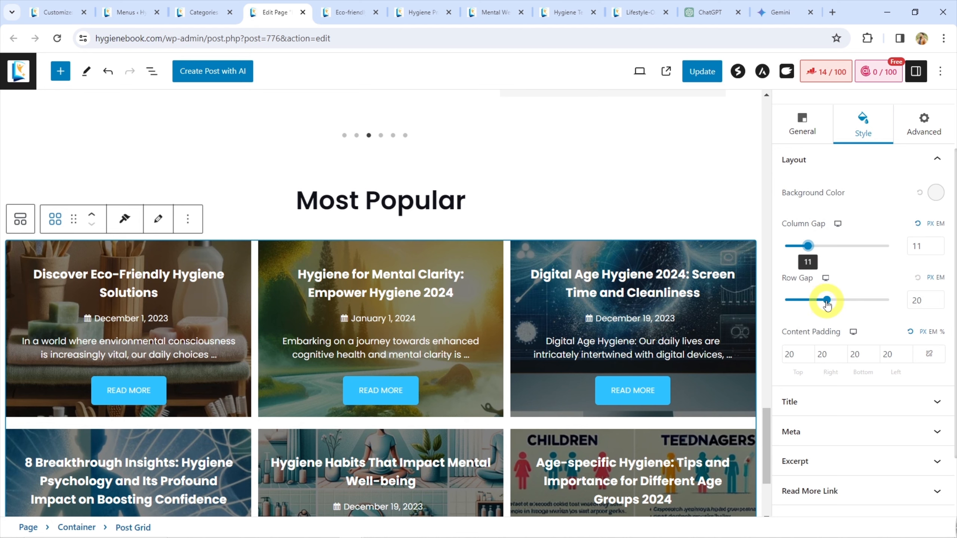
drag(826, 304, 810, 304)
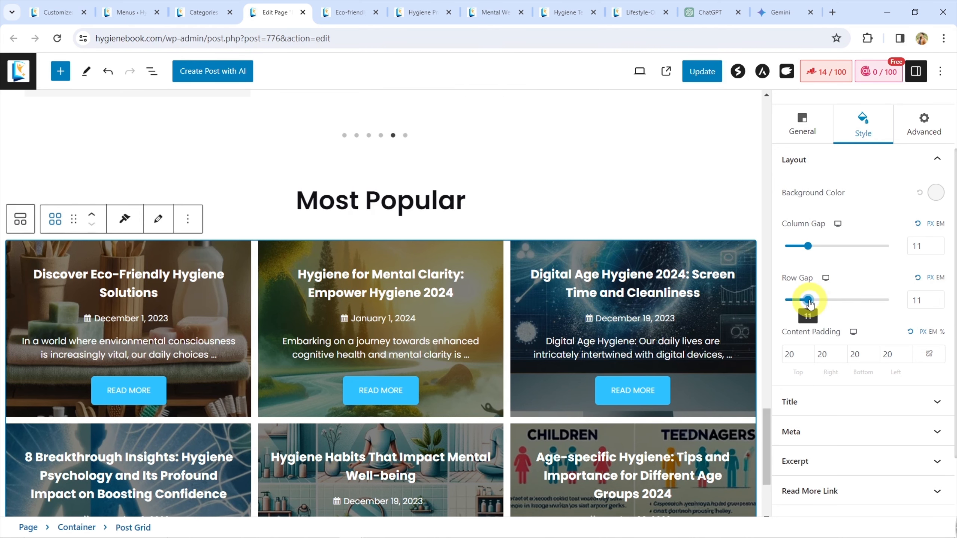
Step: Set the Most Popular grid's content padding to 50 px at the top and bottom
scroll(824, 294, down, 2)
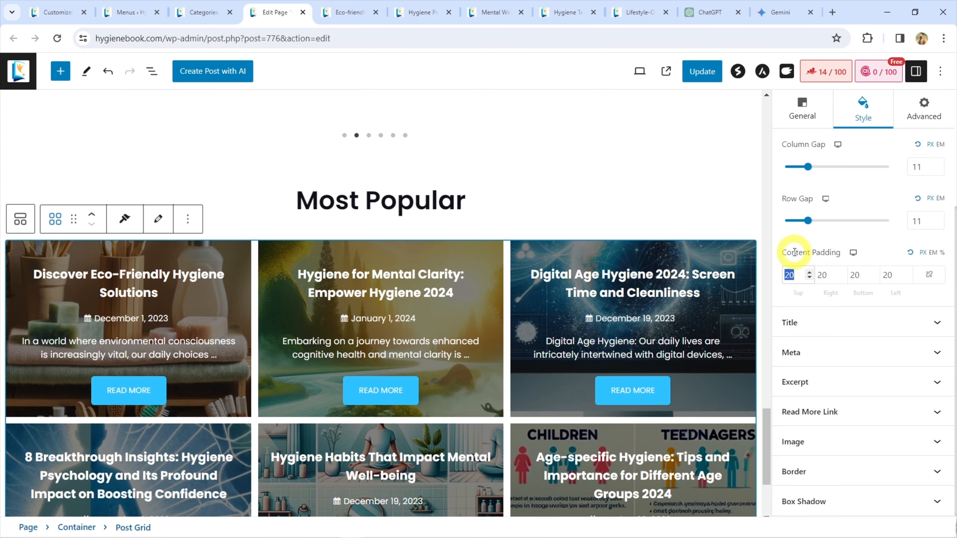
text(5050)
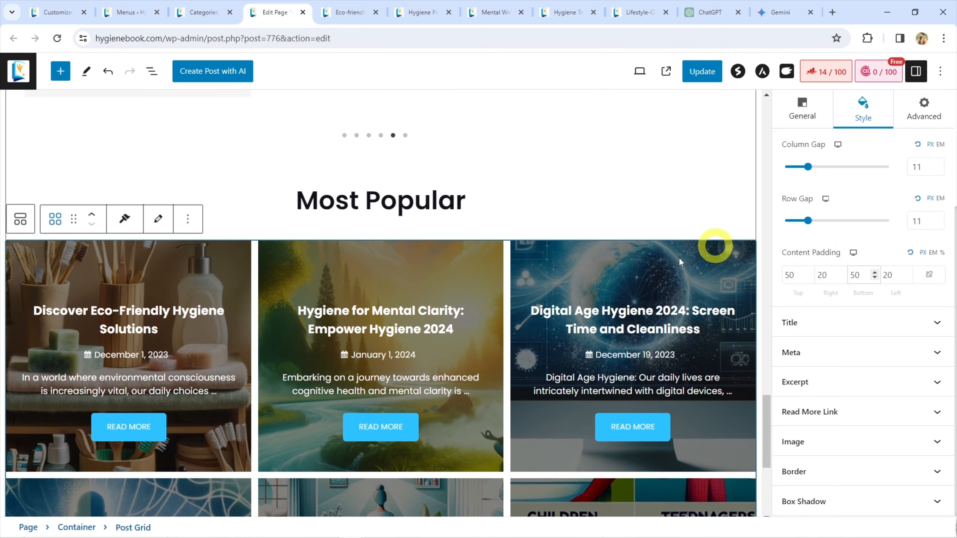
scroll(679, 257, down, 5)
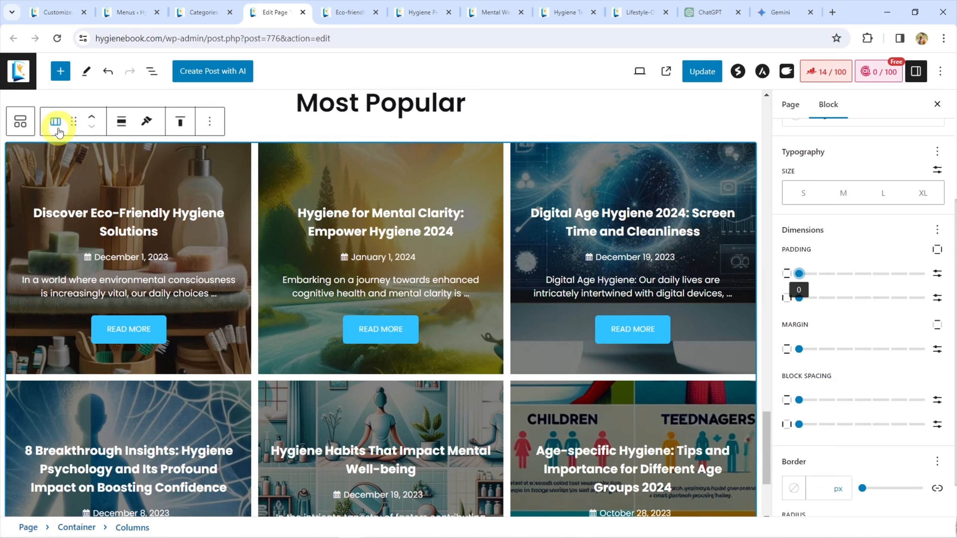
Step: Set the left and right padding of the columns block holding the Most Popular grid to spacing step 5
click(56, 121)
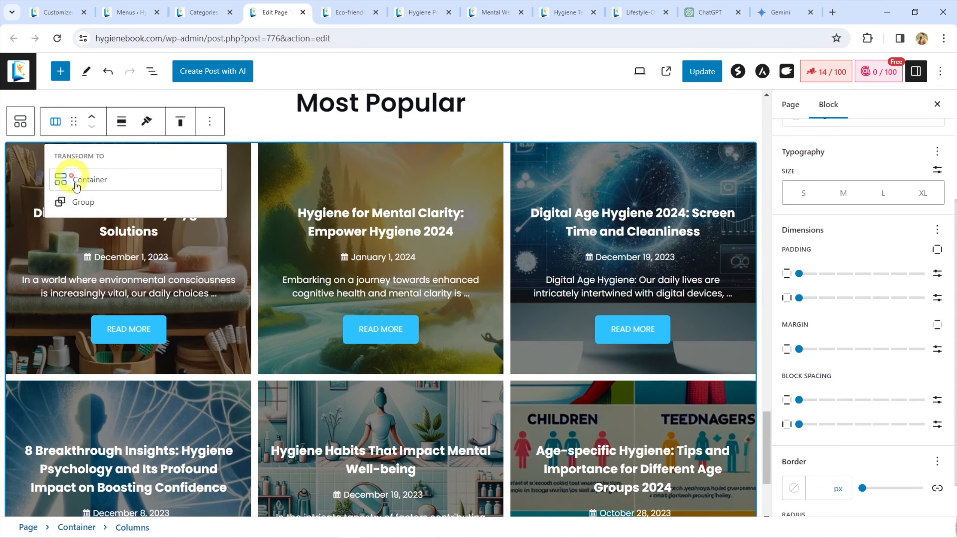
scroll(713, 283, up, 3)
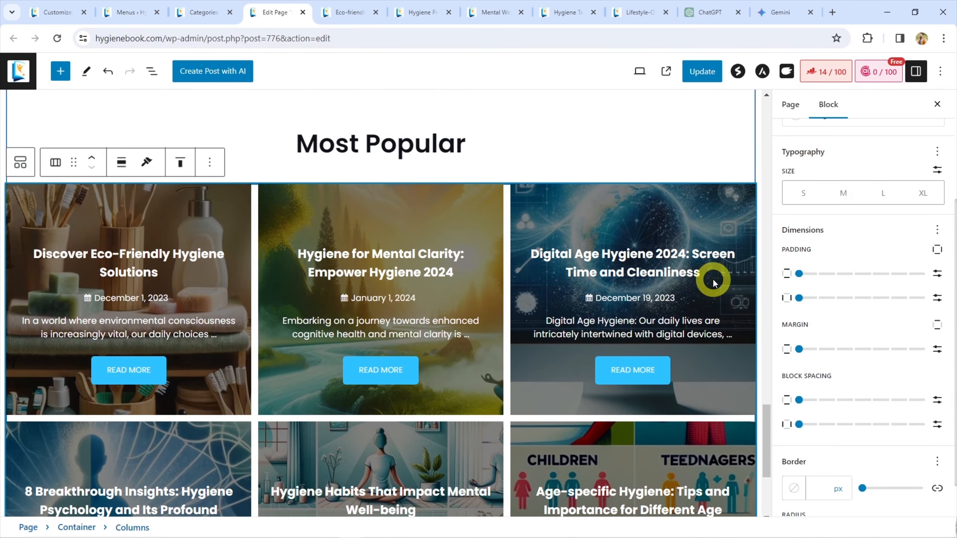
scroll(655, 200, up, 15)
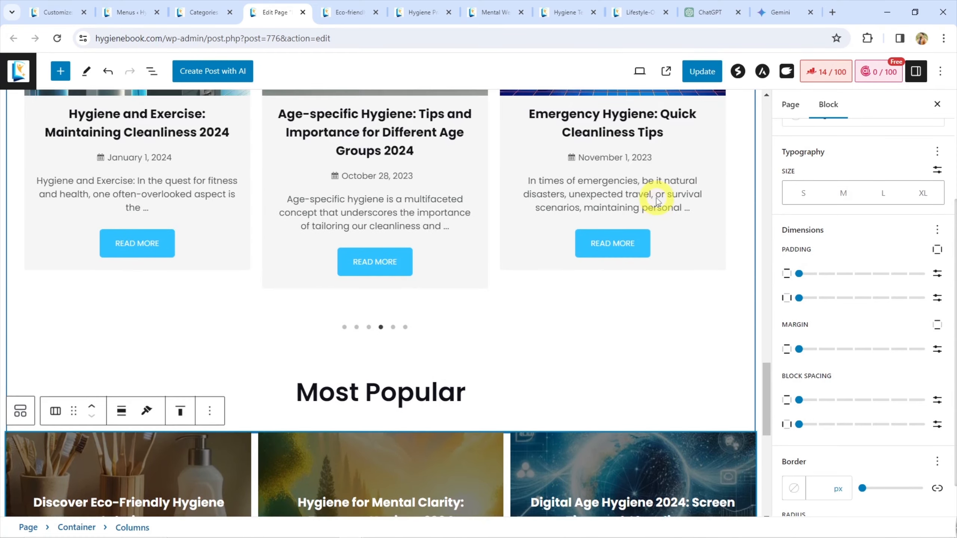
scroll(656, 199, down, 15)
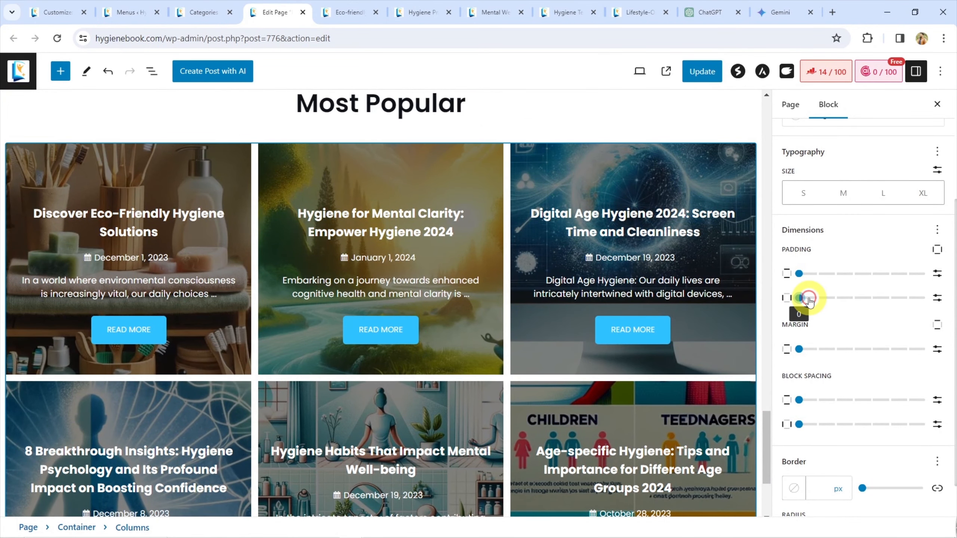
drag(809, 301, 868, 298)
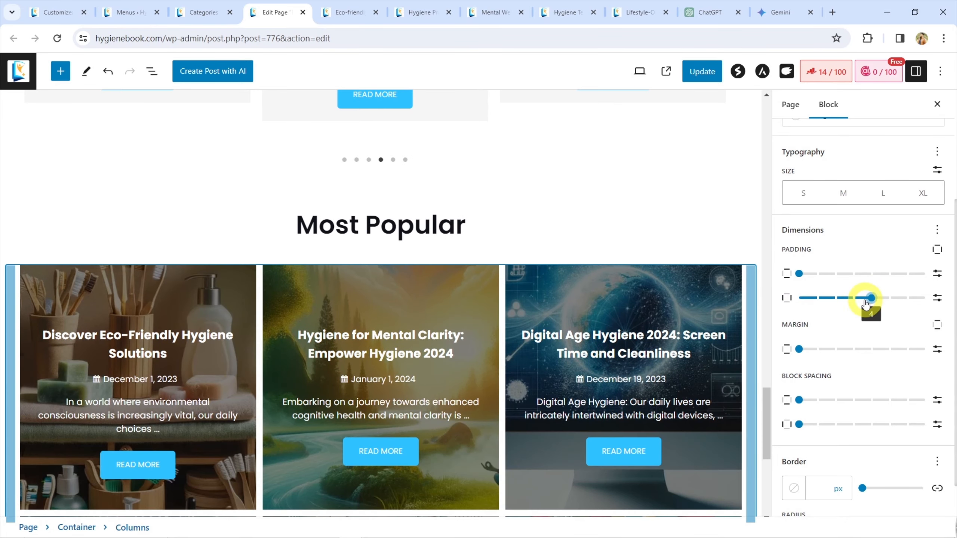
drag(869, 298, 889, 298)
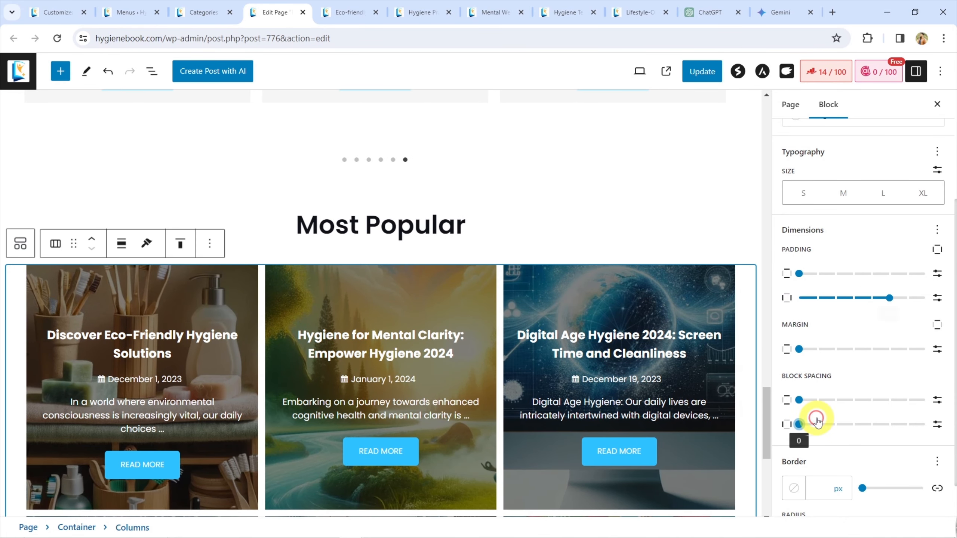
Step: Check the Most Popular columns' block spacing and layout, and save the updated Home page
drag(815, 420, 818, 422)
scroll(828, 367, down, 1)
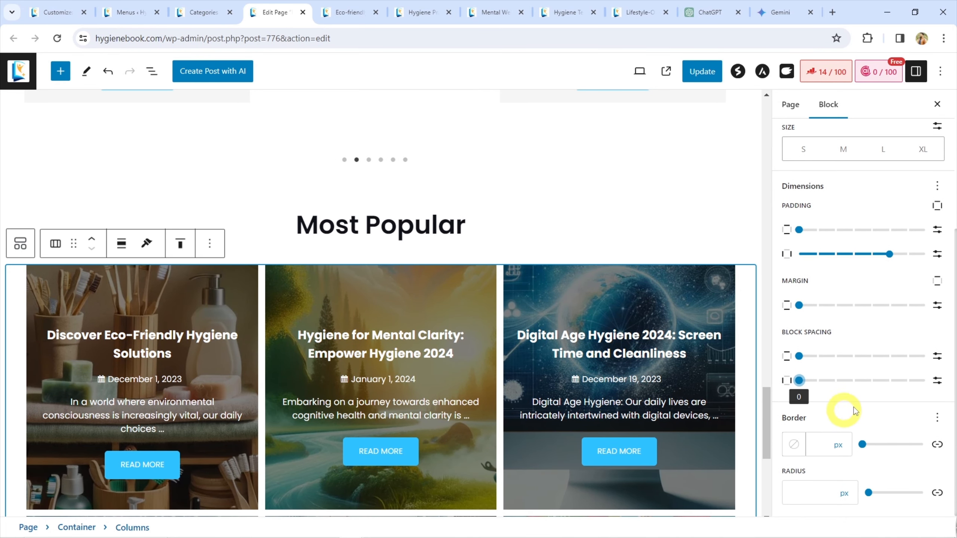
scroll(696, 268, down, 7)
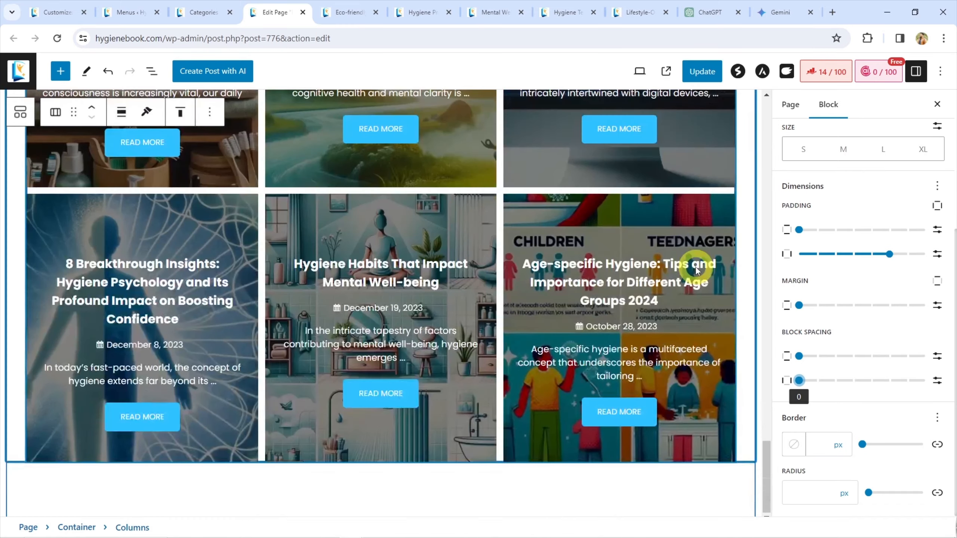
scroll(696, 268, up, 8)
scroll(696, 269, down, 7)
scroll(695, 268, up, 4)
scroll(695, 267, down, 4)
click(702, 71)
Step: Open the live HygieneBook home page and review its updated sections
click(354, 4)
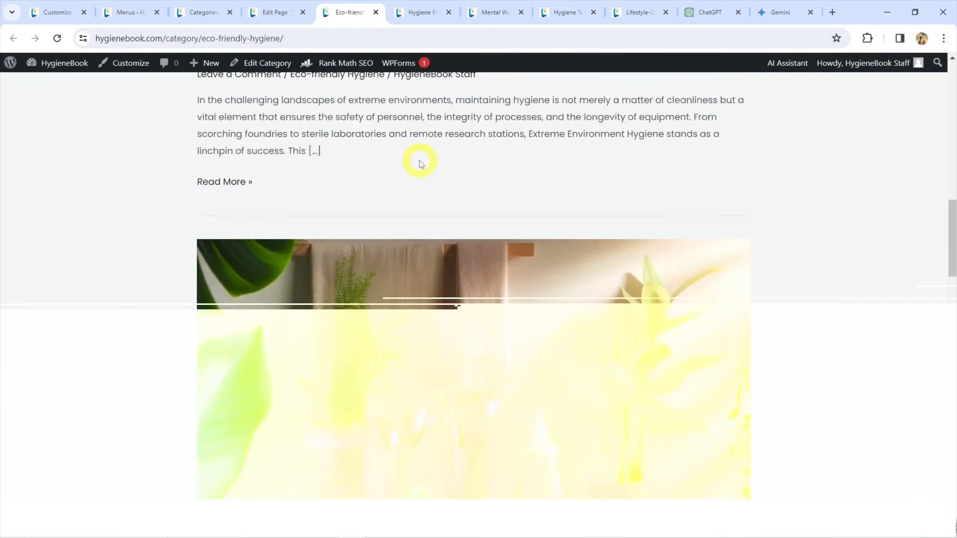
scroll(433, 162, up, 6)
click(453, 119)
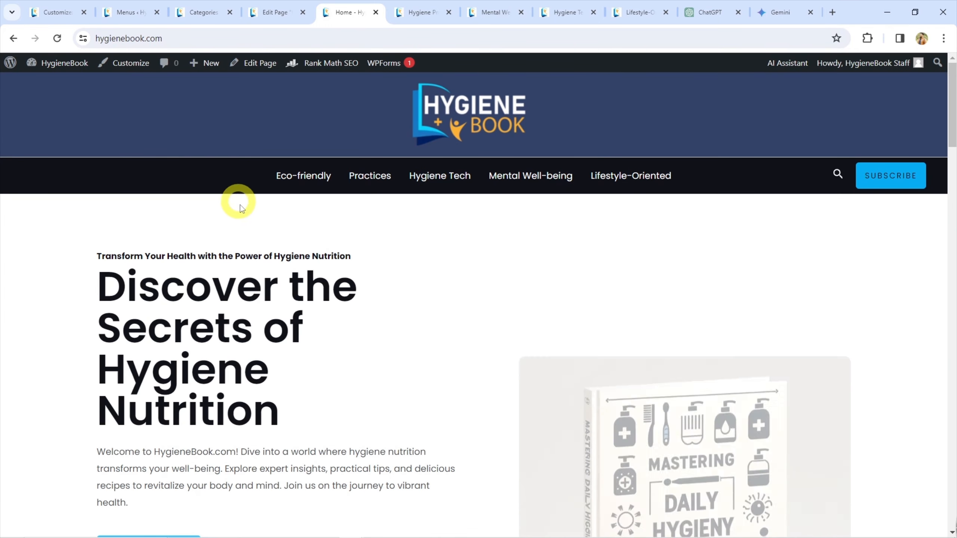
scroll(250, 215, down, 1)
scroll(251, 215, down, 20)
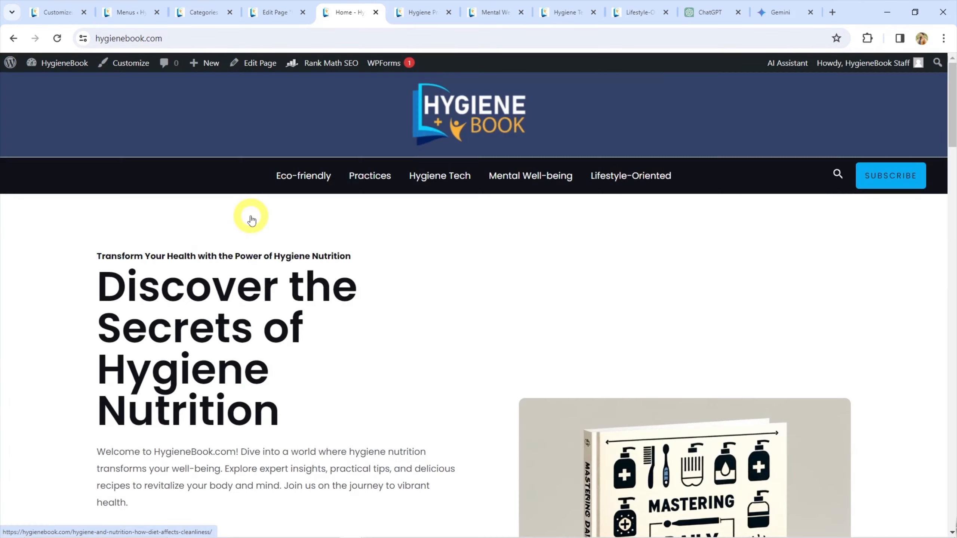
scroll(250, 217, down, 15)
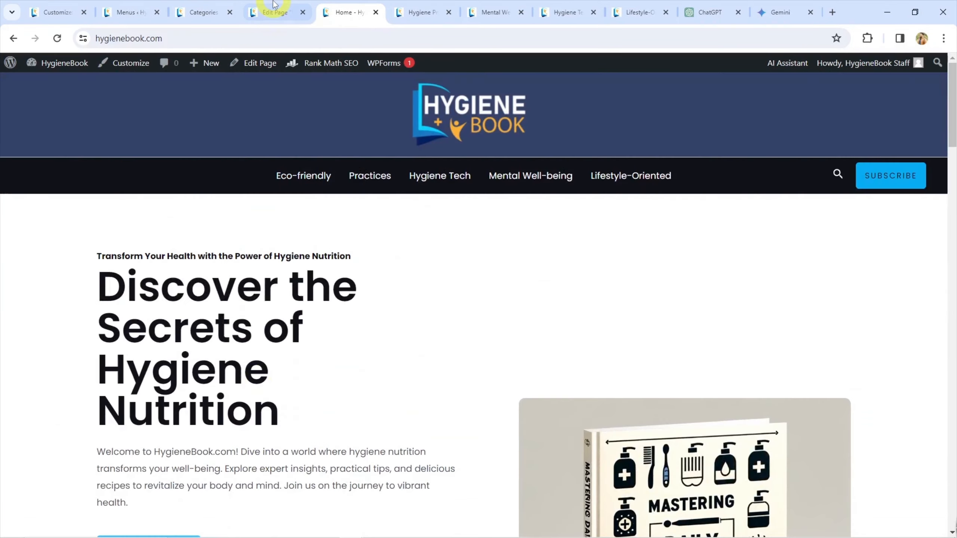
Step: Return to the page editor and browse the full block library for blocks to add to the container below the Most Popular grid
click(274, 5)
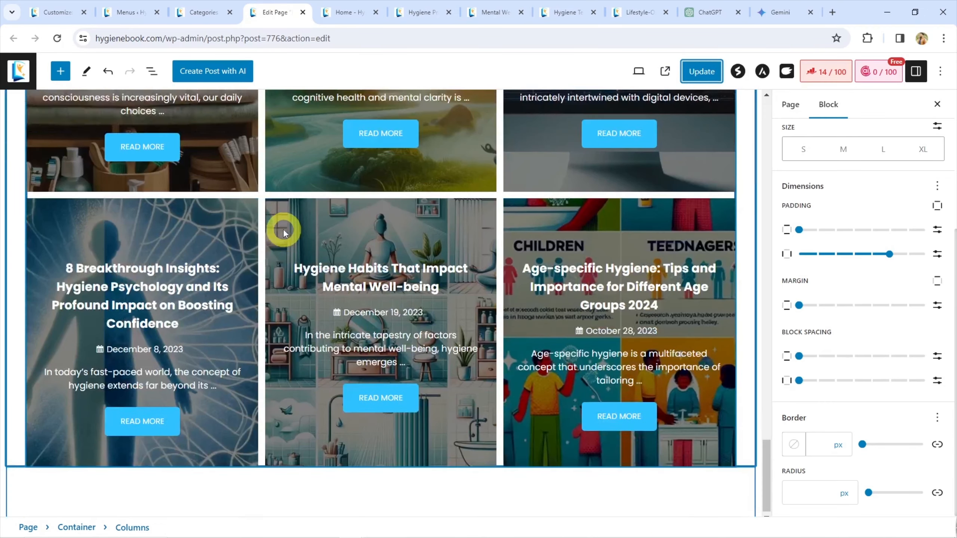
click(366, 474)
scroll(592, 395, down, 1)
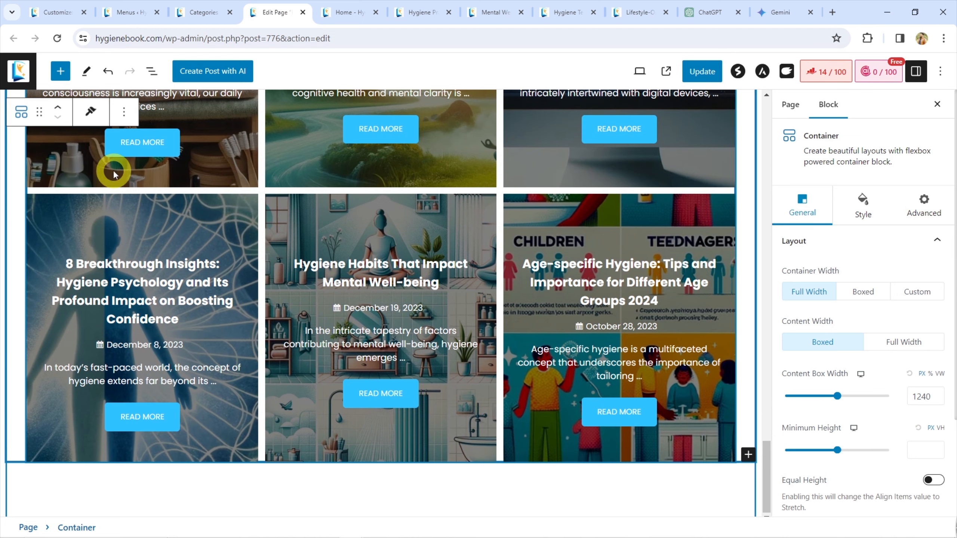
click(556, 489)
click(748, 455)
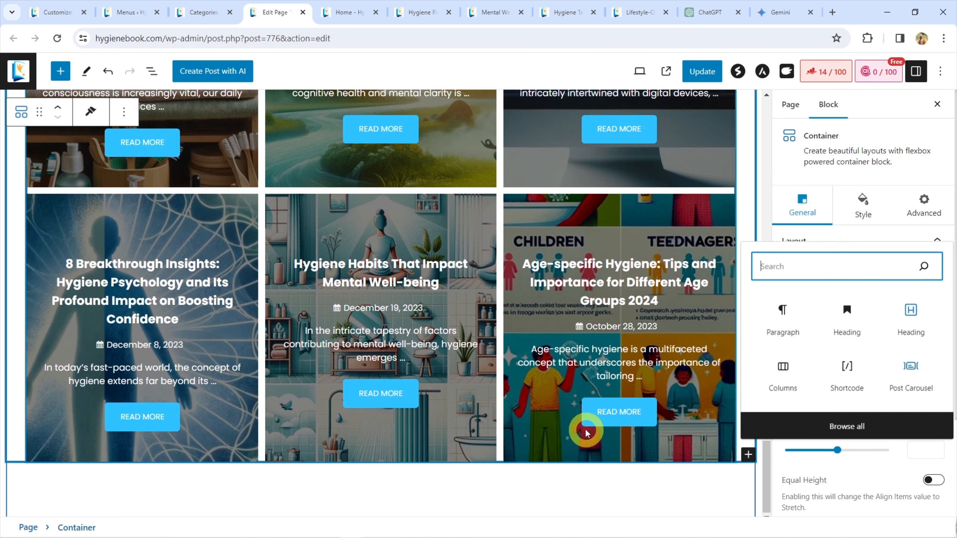
click(773, 426)
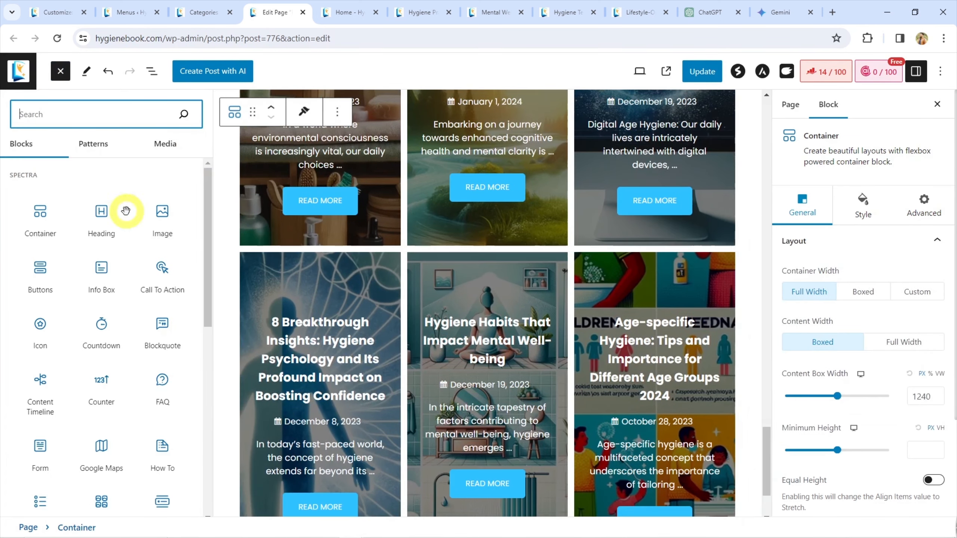
scroll(102, 260, down, 10)
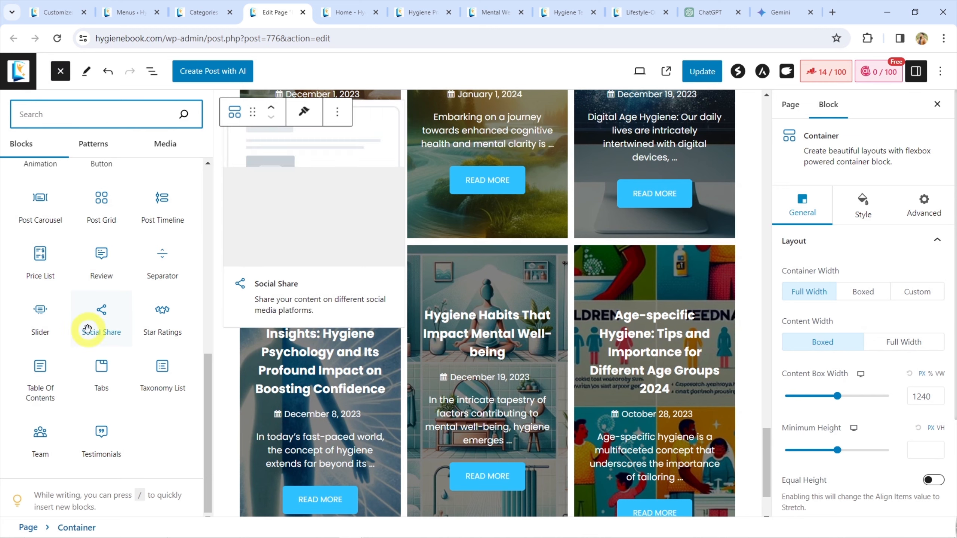
scroll(89, 278, up, 10)
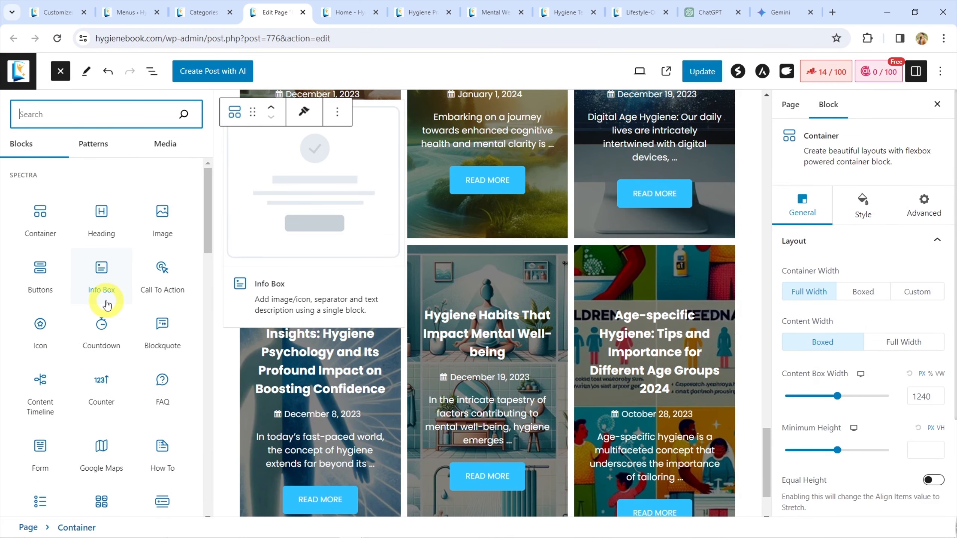
scroll(104, 301, down, 10)
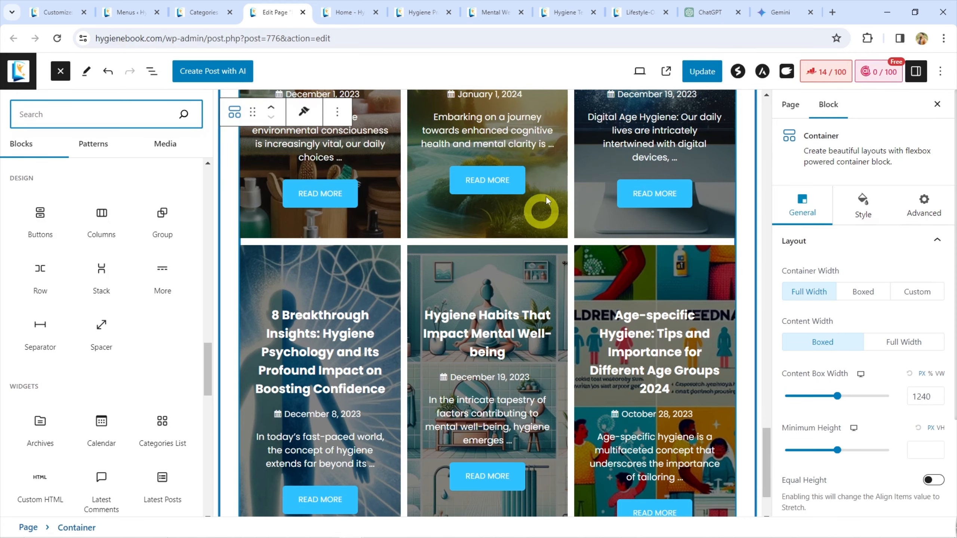
scroll(617, 287, up, 4)
click(60, 71)
scroll(485, 206, up, 8)
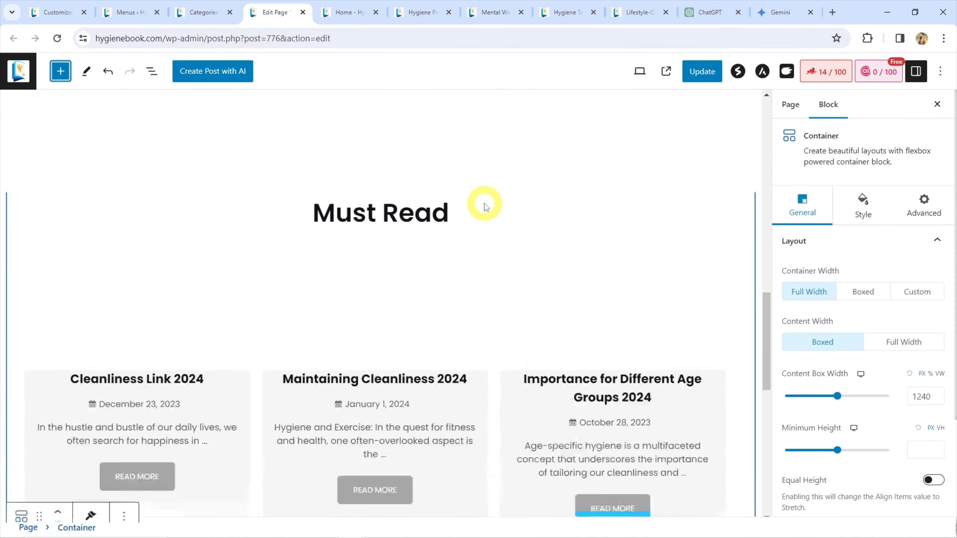